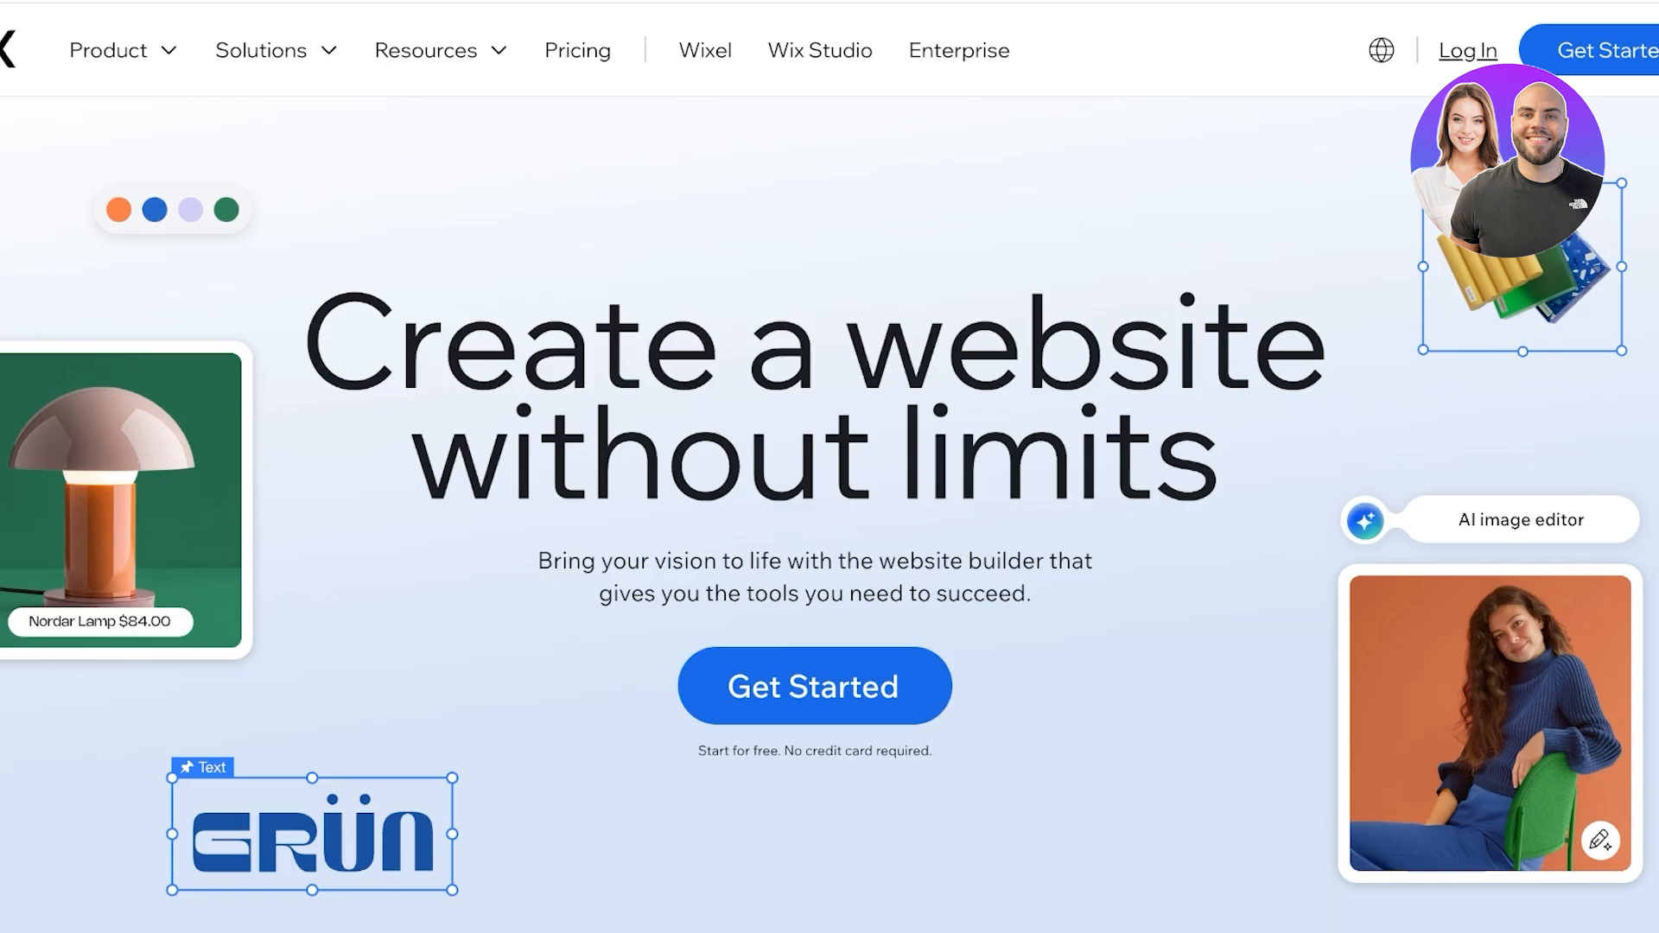
Review the website builder features on the Wix homepage and compare the available pricing plans.
scroll(830, 514, down, 4)
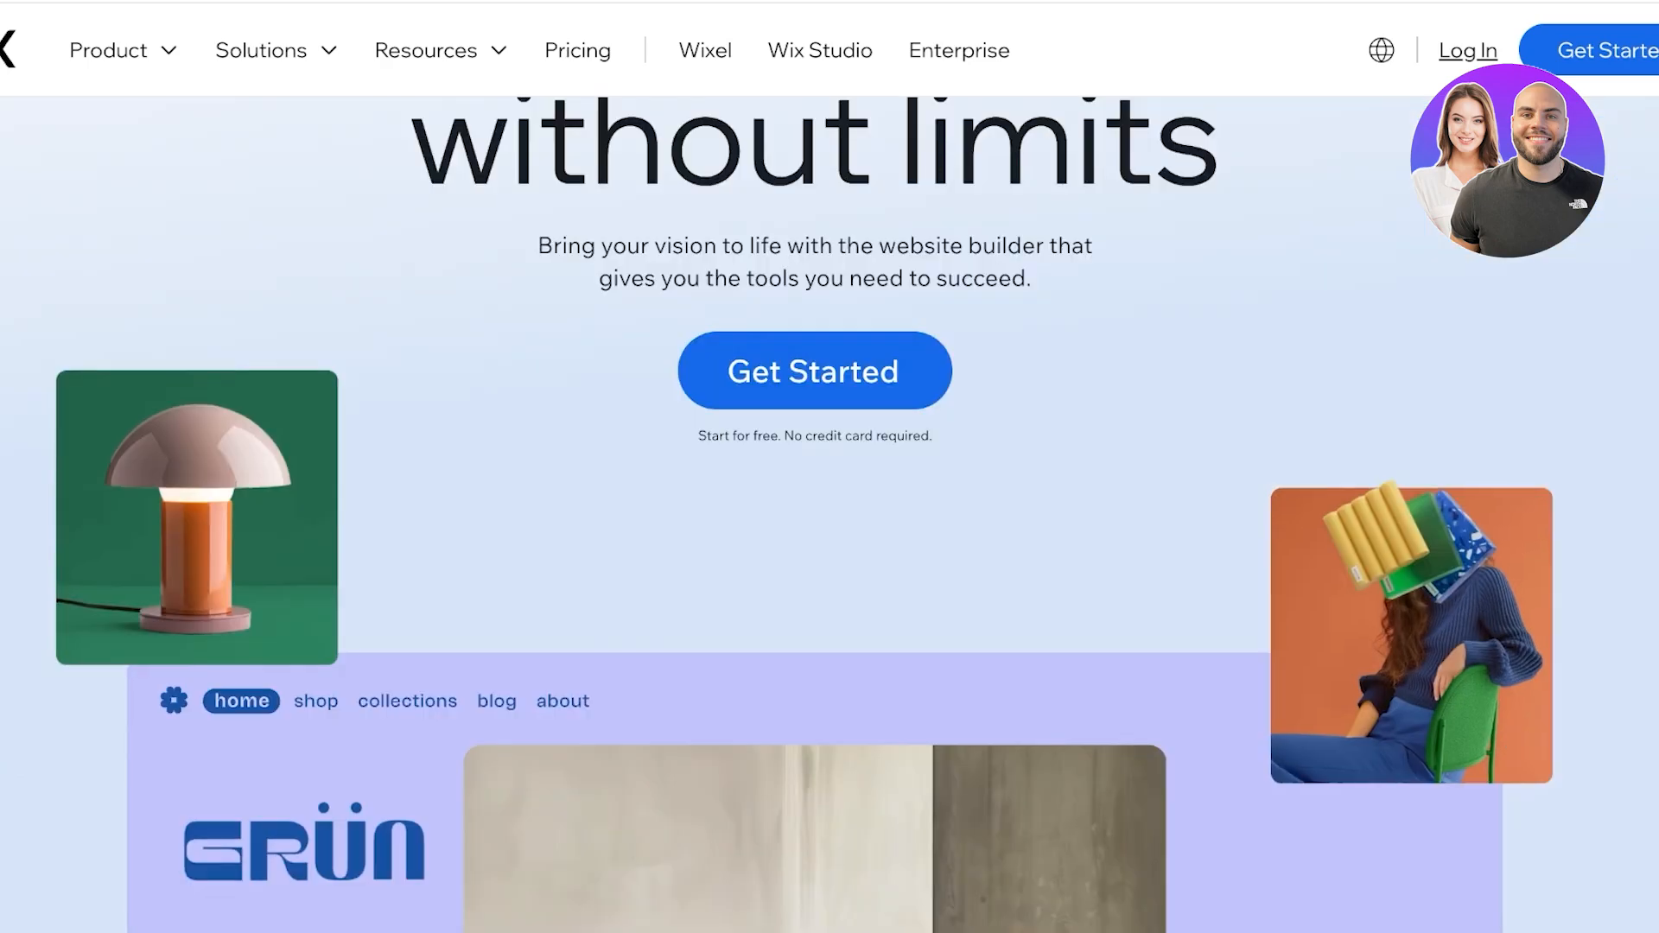
scroll(829, 519, down, 6)
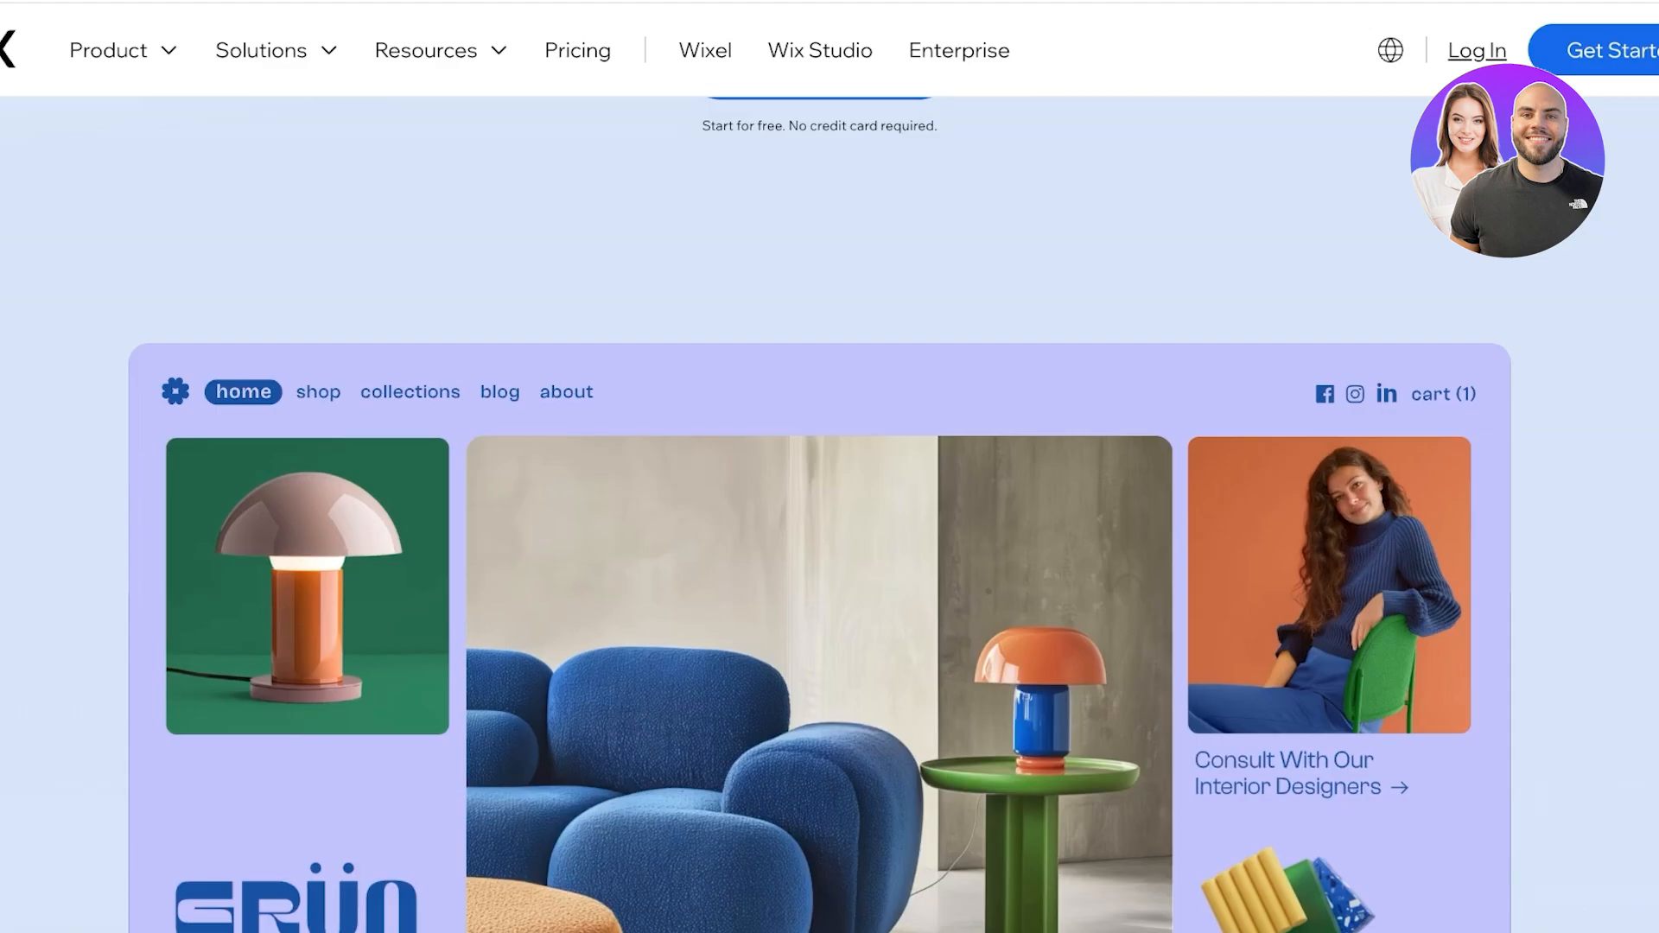
scroll(829, 518, down, 5)
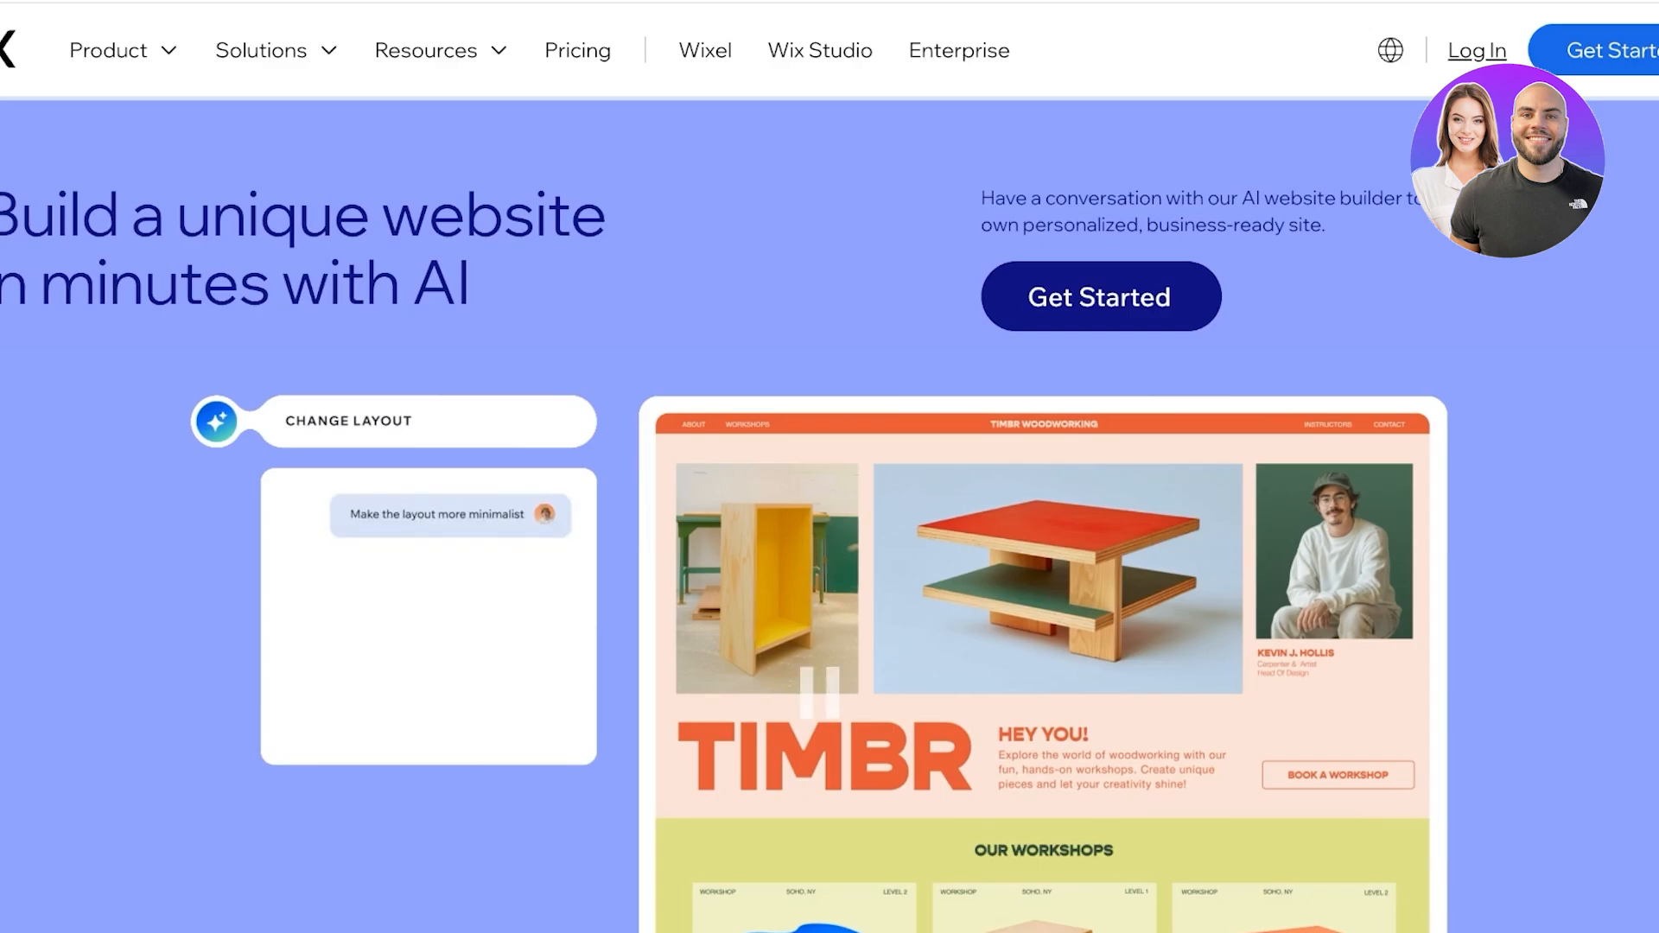
scroll(830, 536, down, 10)
scroll(1178, 489, down, 12)
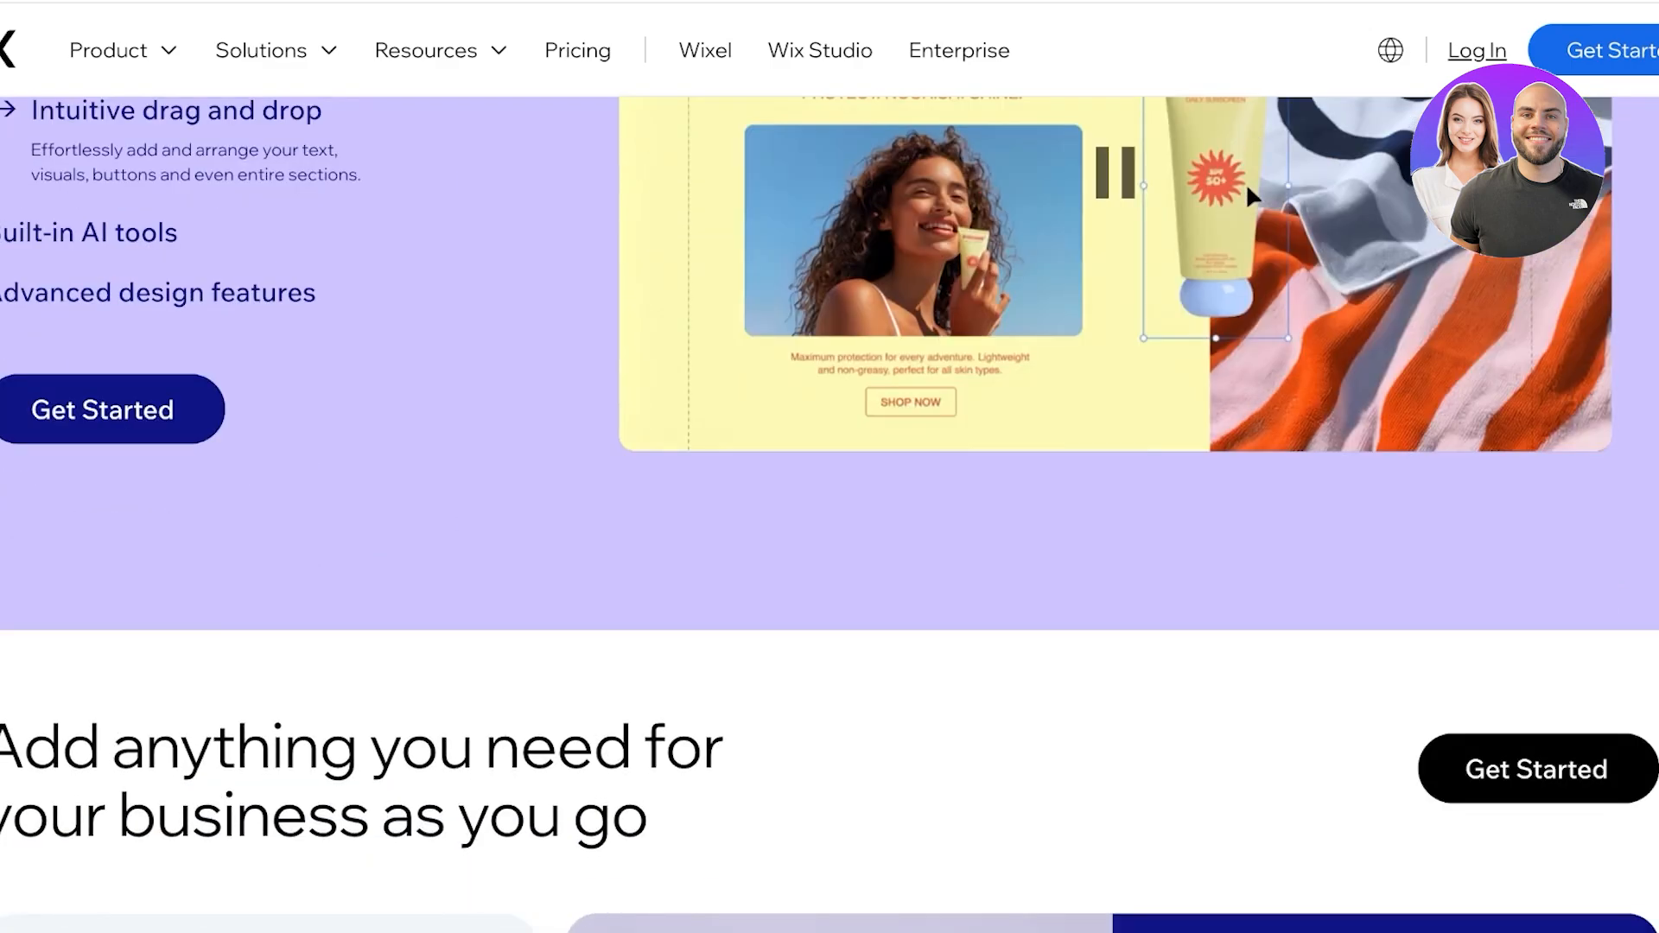
scroll(1246, 183, up, 20)
scroll(830, 519, up, 3)
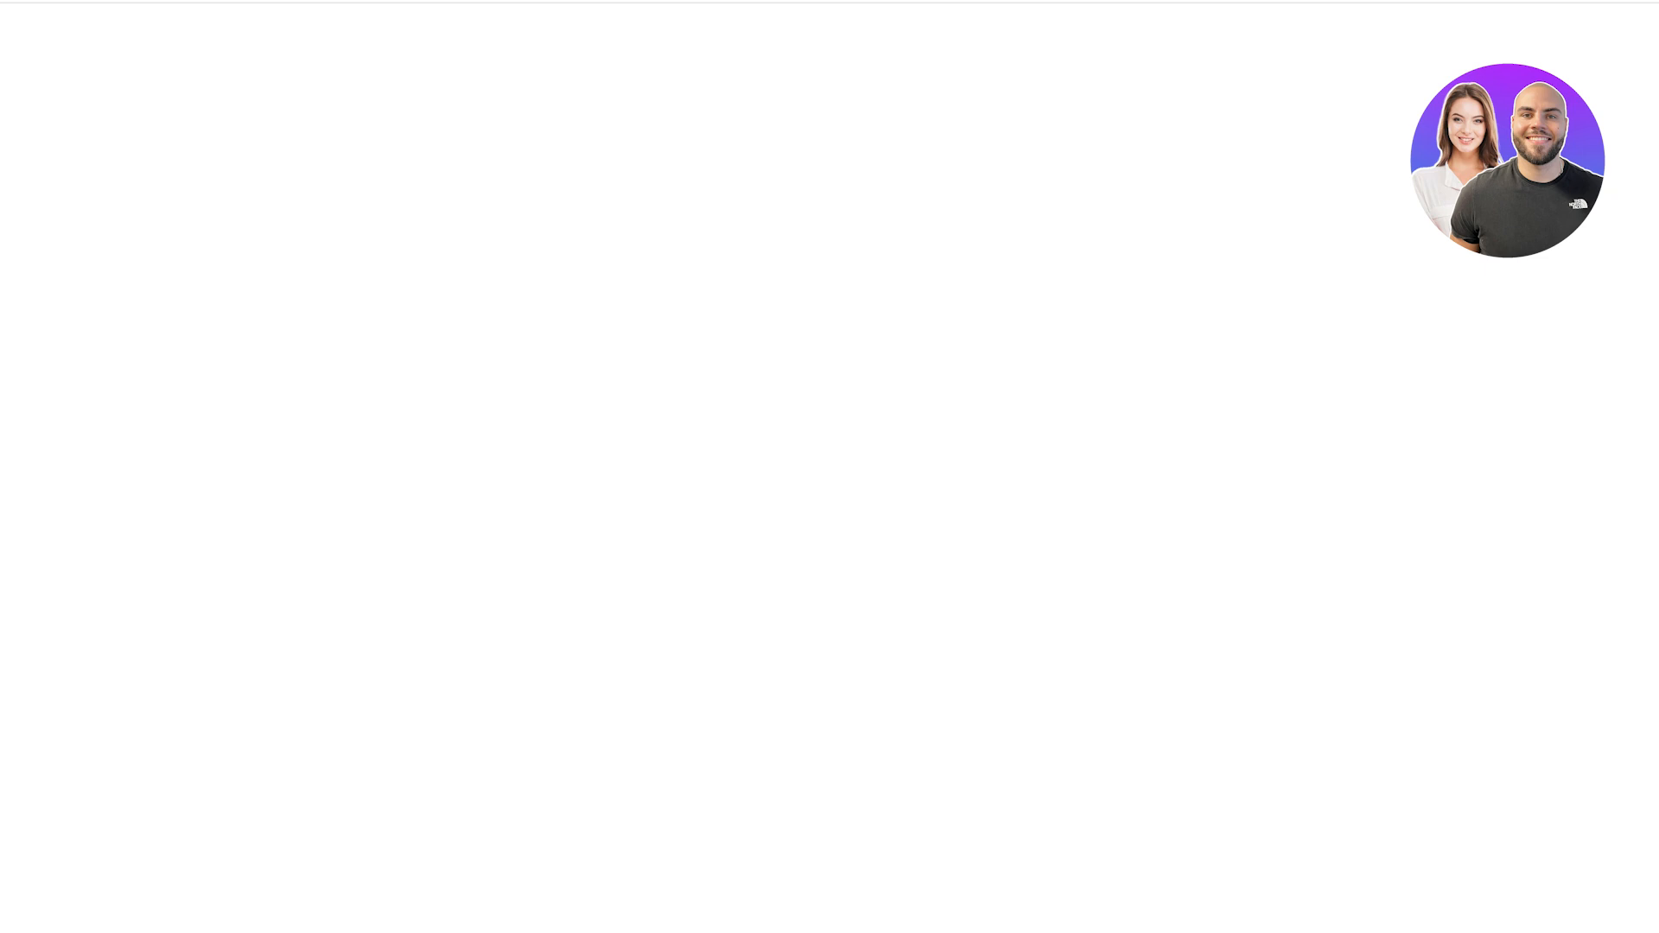
scroll(830, 518, down, 3)
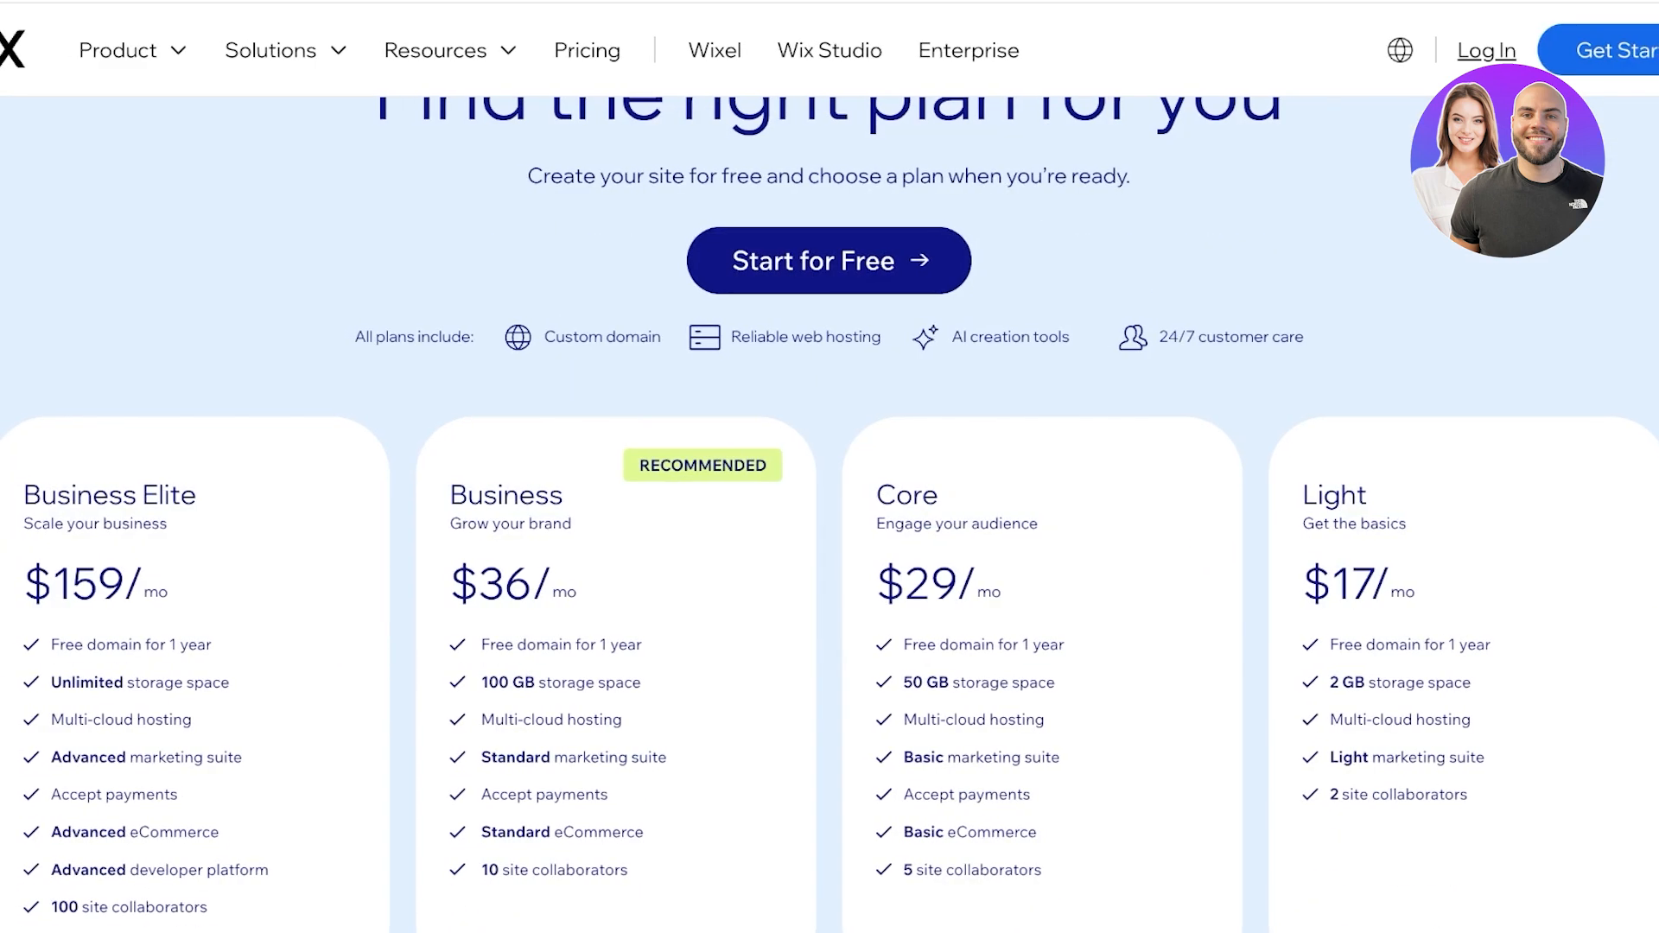
scroll(829, 518, down, 1)
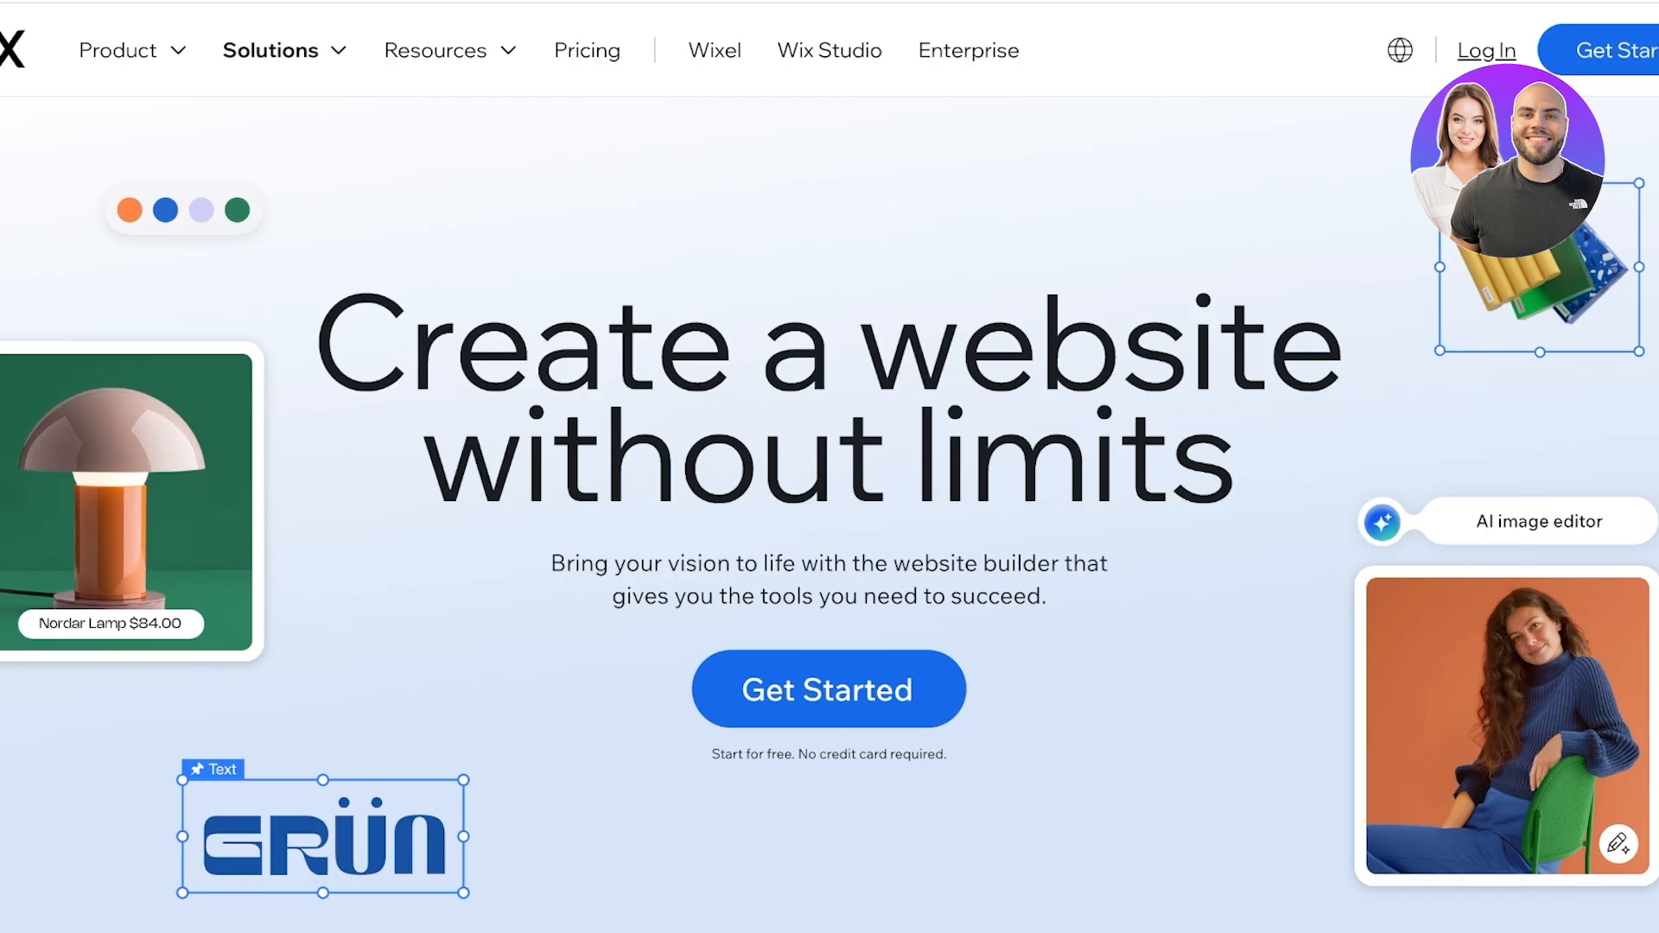
mouse_move(118, 51)
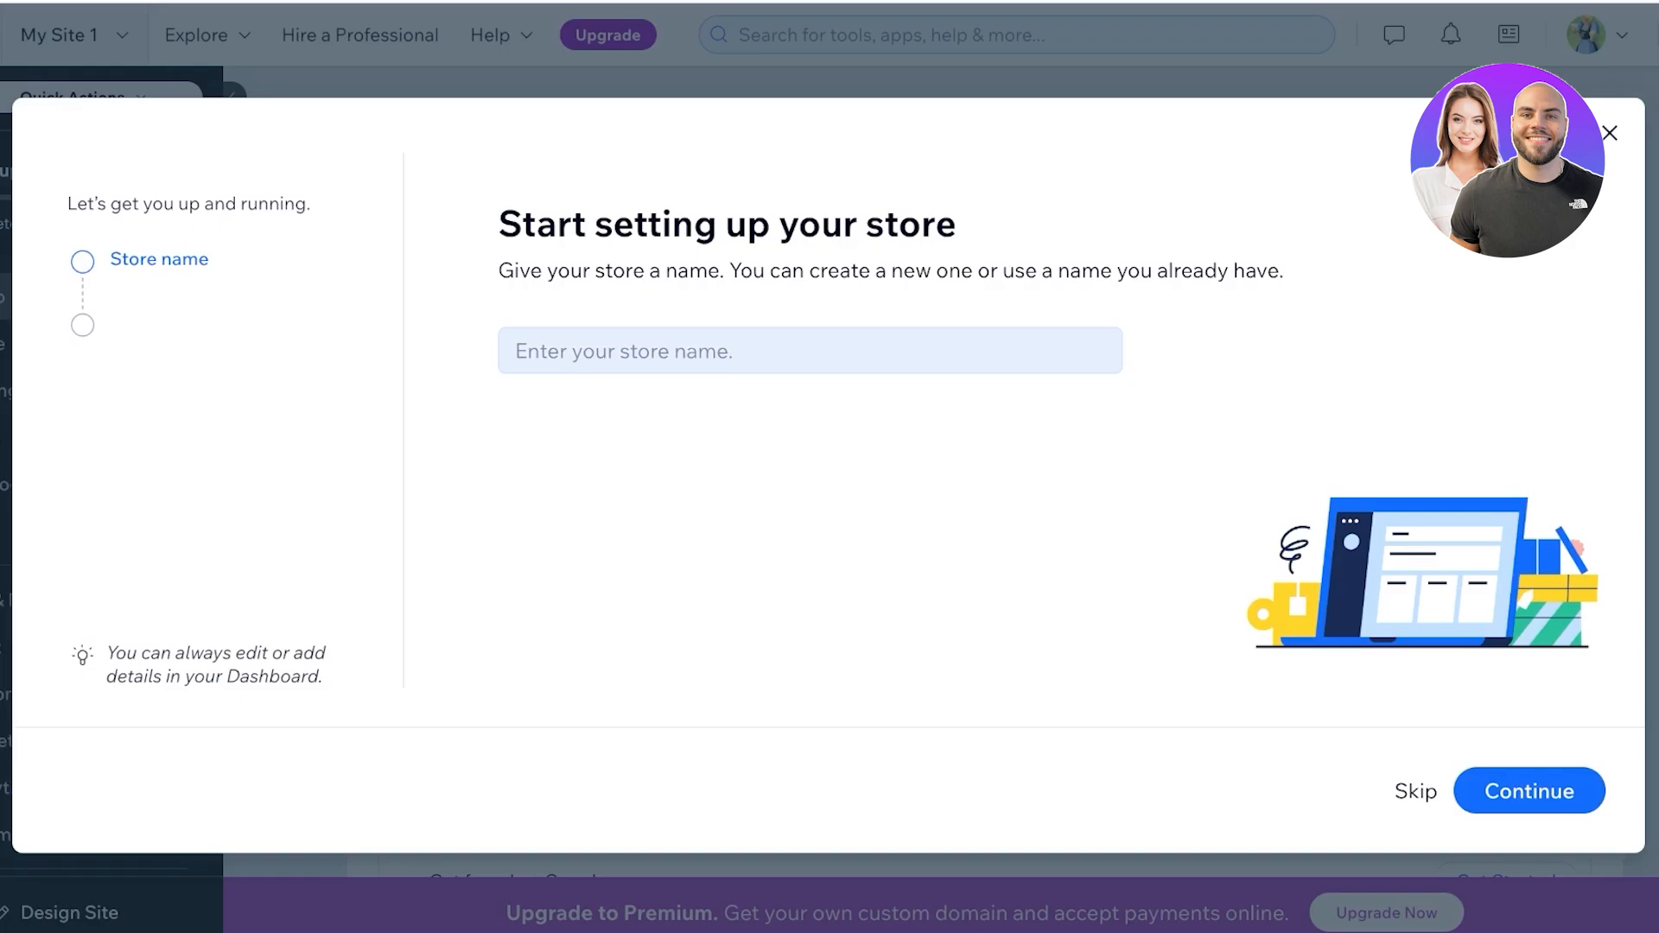
Name the store "Vessa Steves" and submit the name.
click(810, 350)
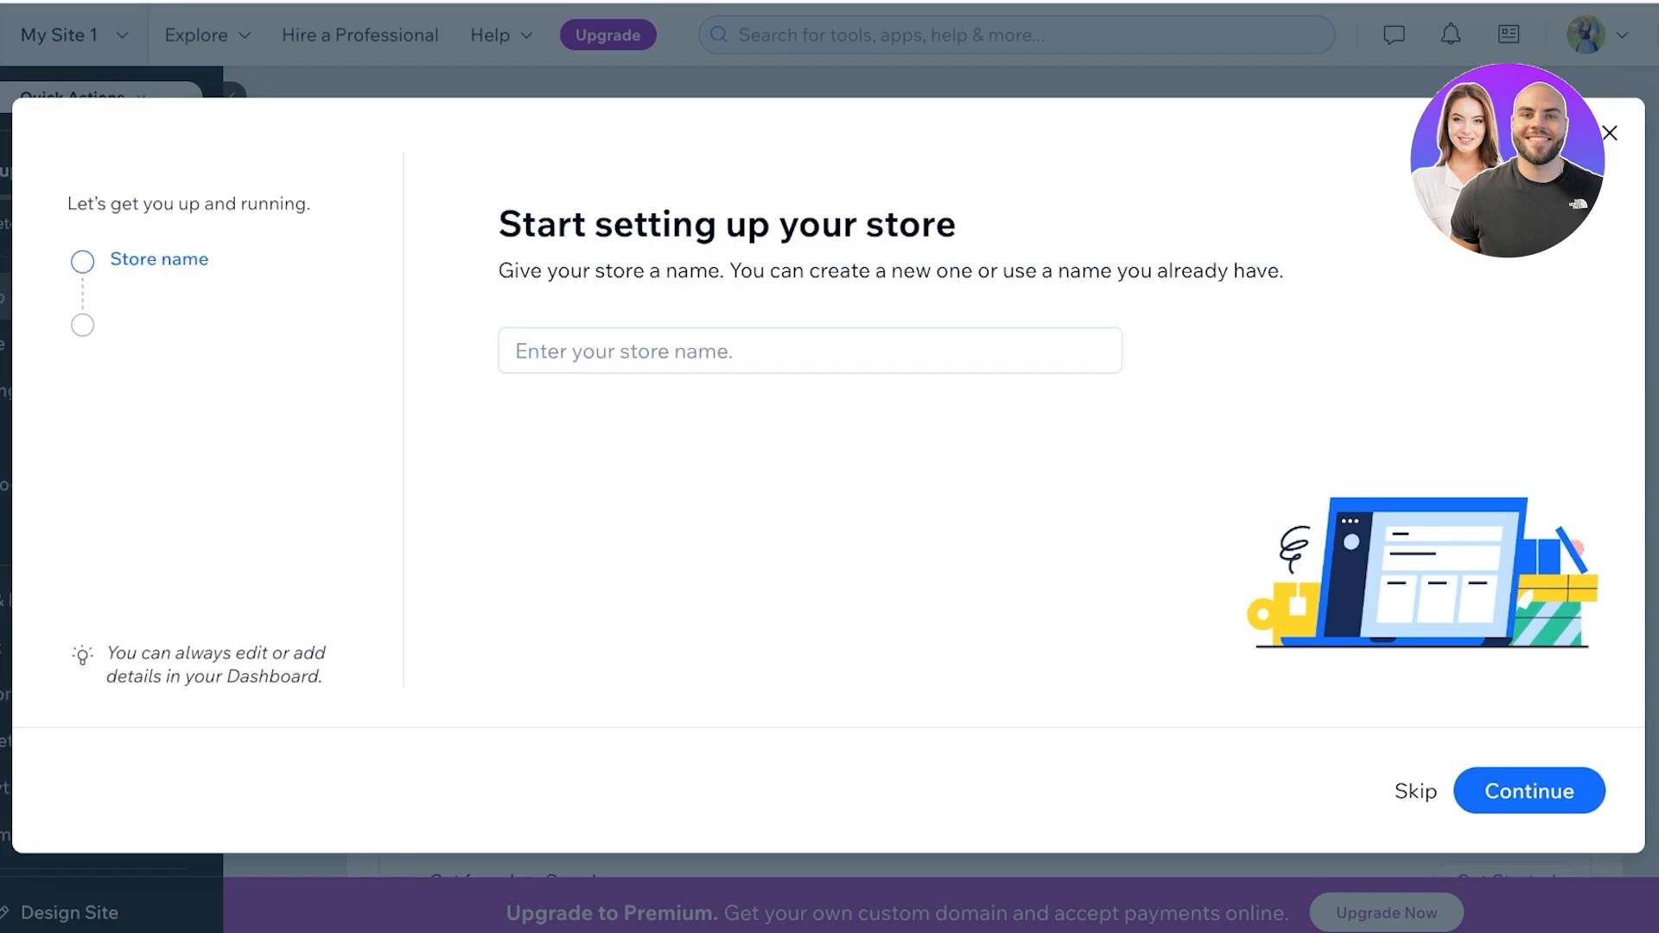
click(605, 351)
text(V)
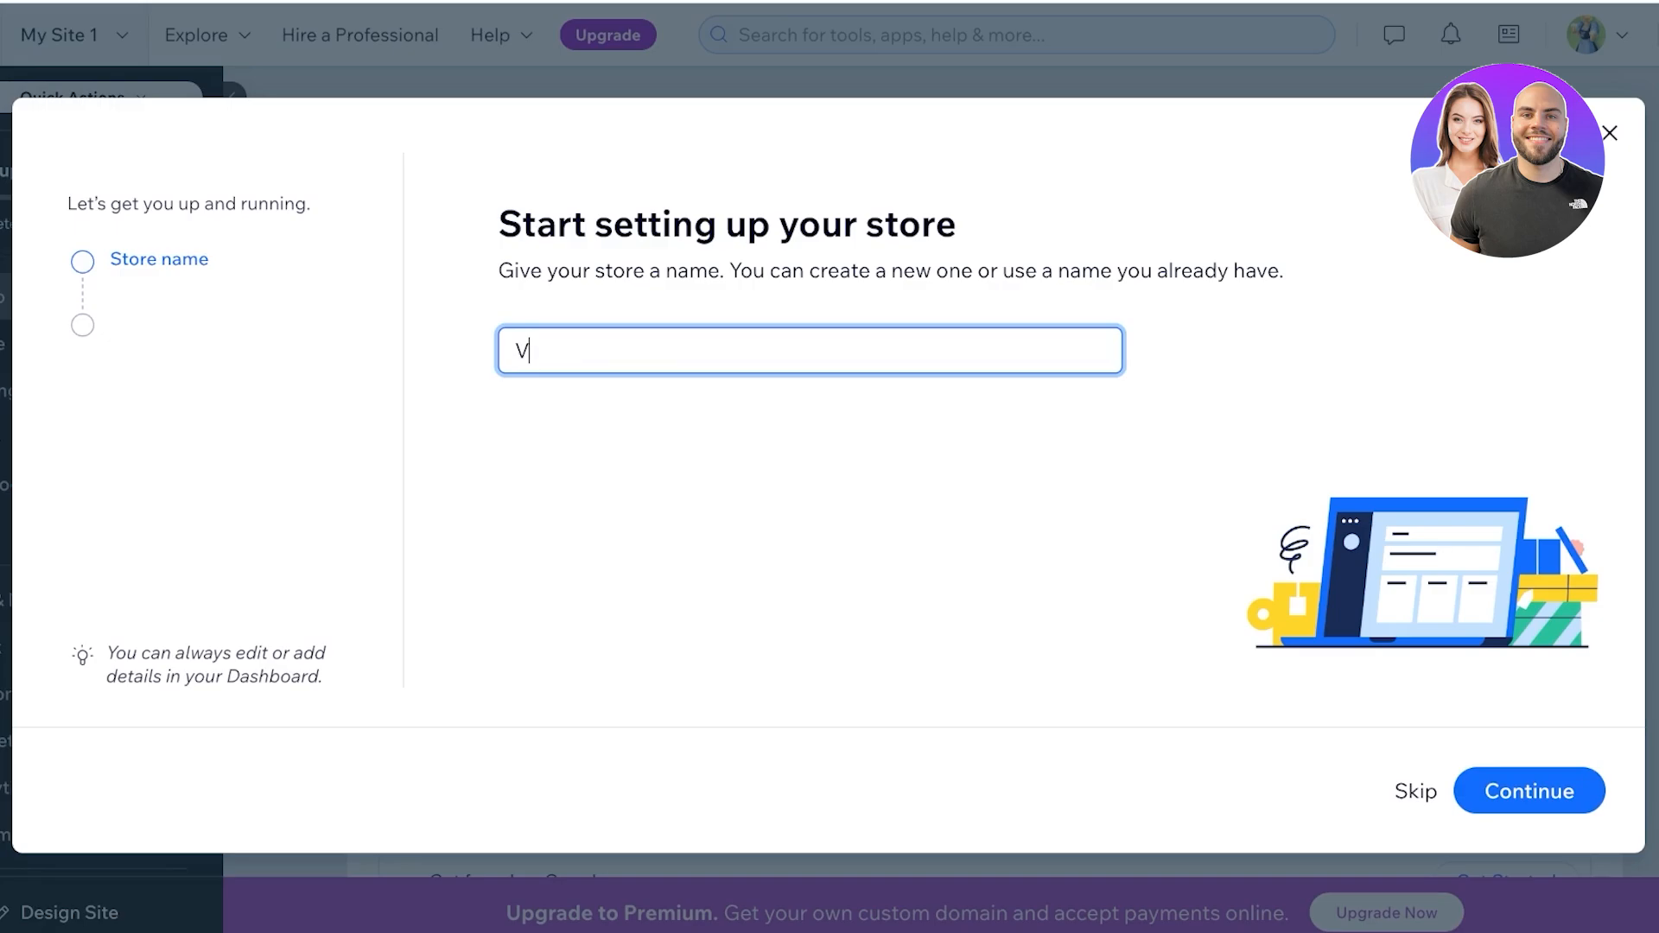
text(essa Steves)
key(Return)
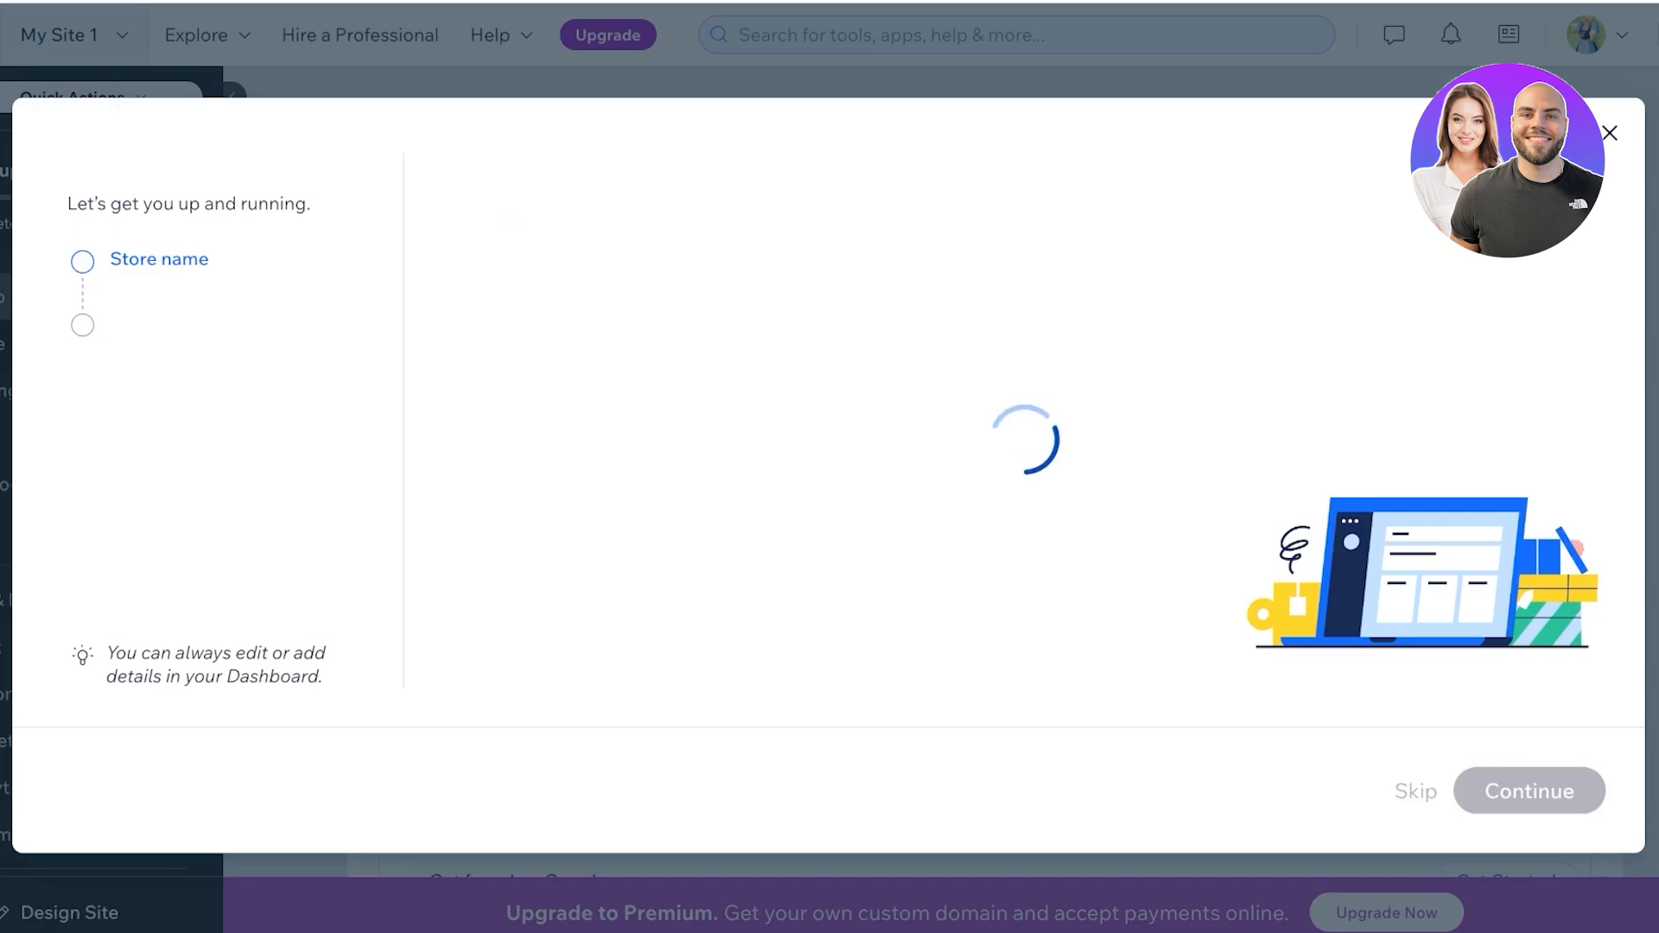
Complete the store questionnaire with "No, I'm just starting out", Physical products and Online store as the answers.
click(651, 392)
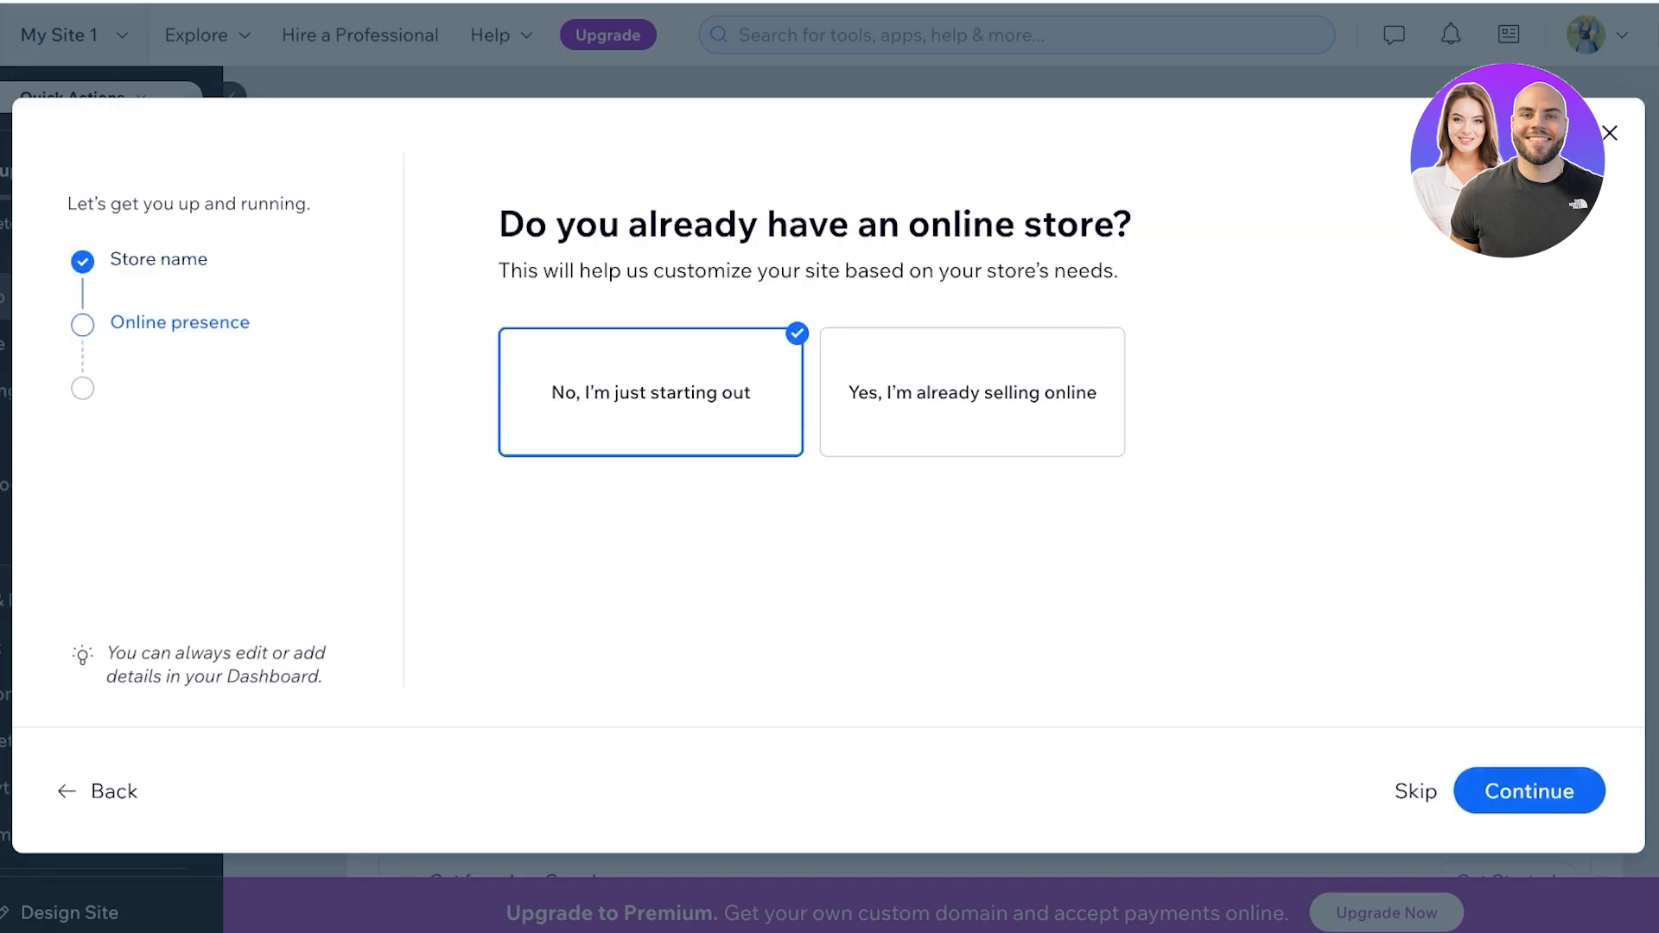
click(532, 387)
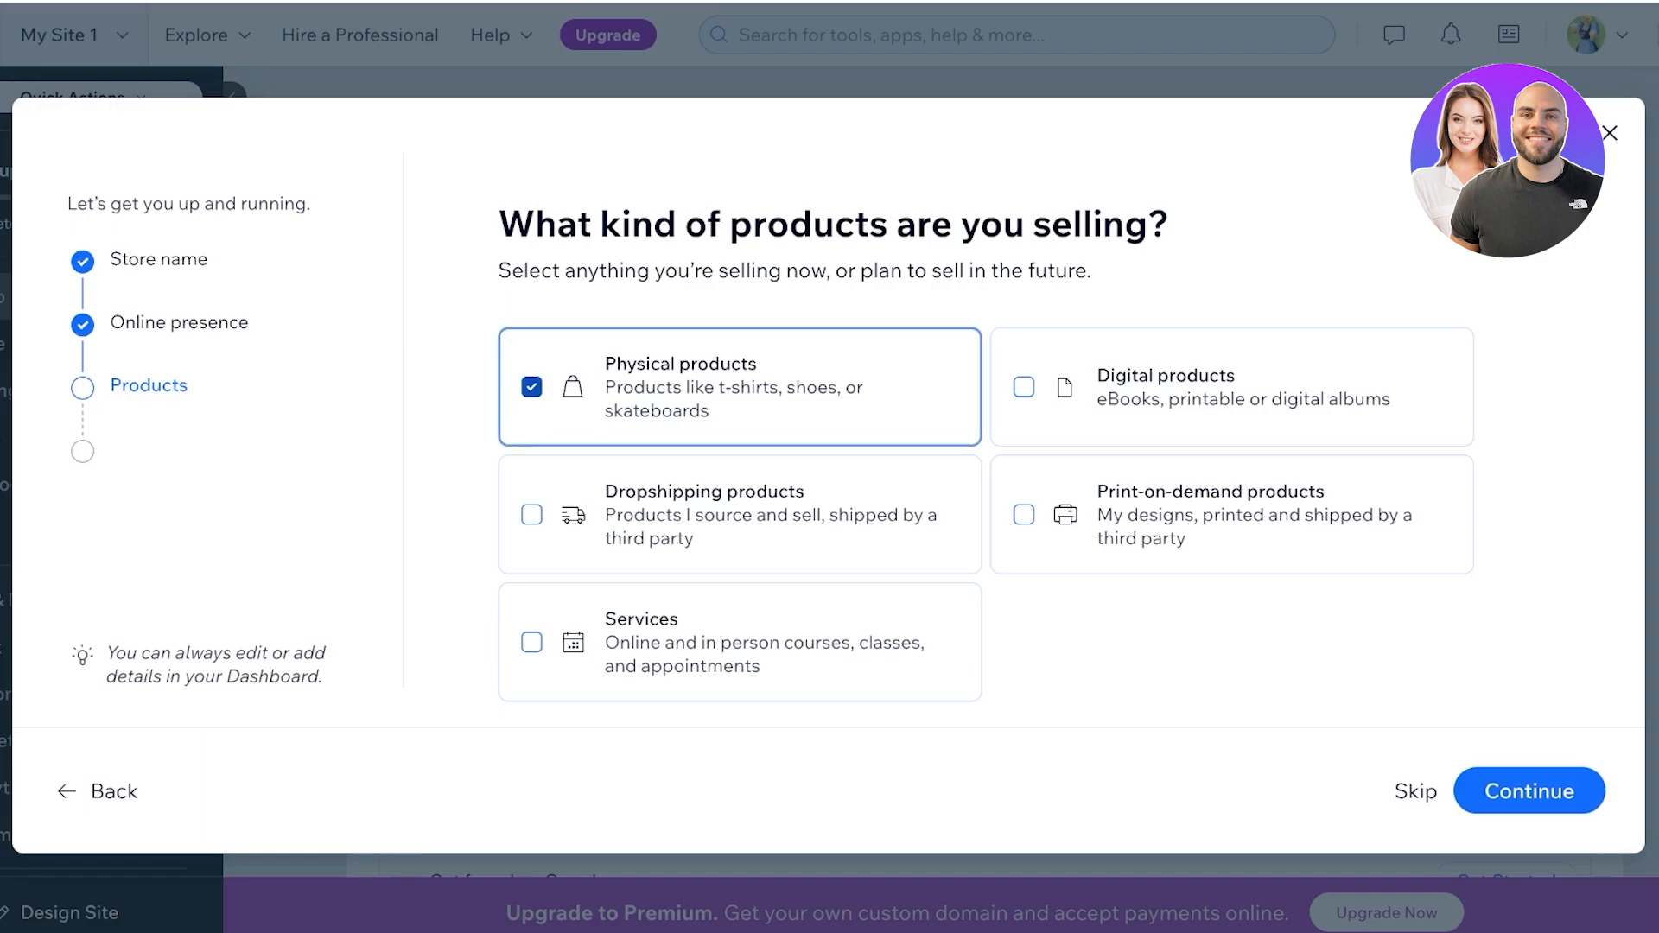
click(1529, 790)
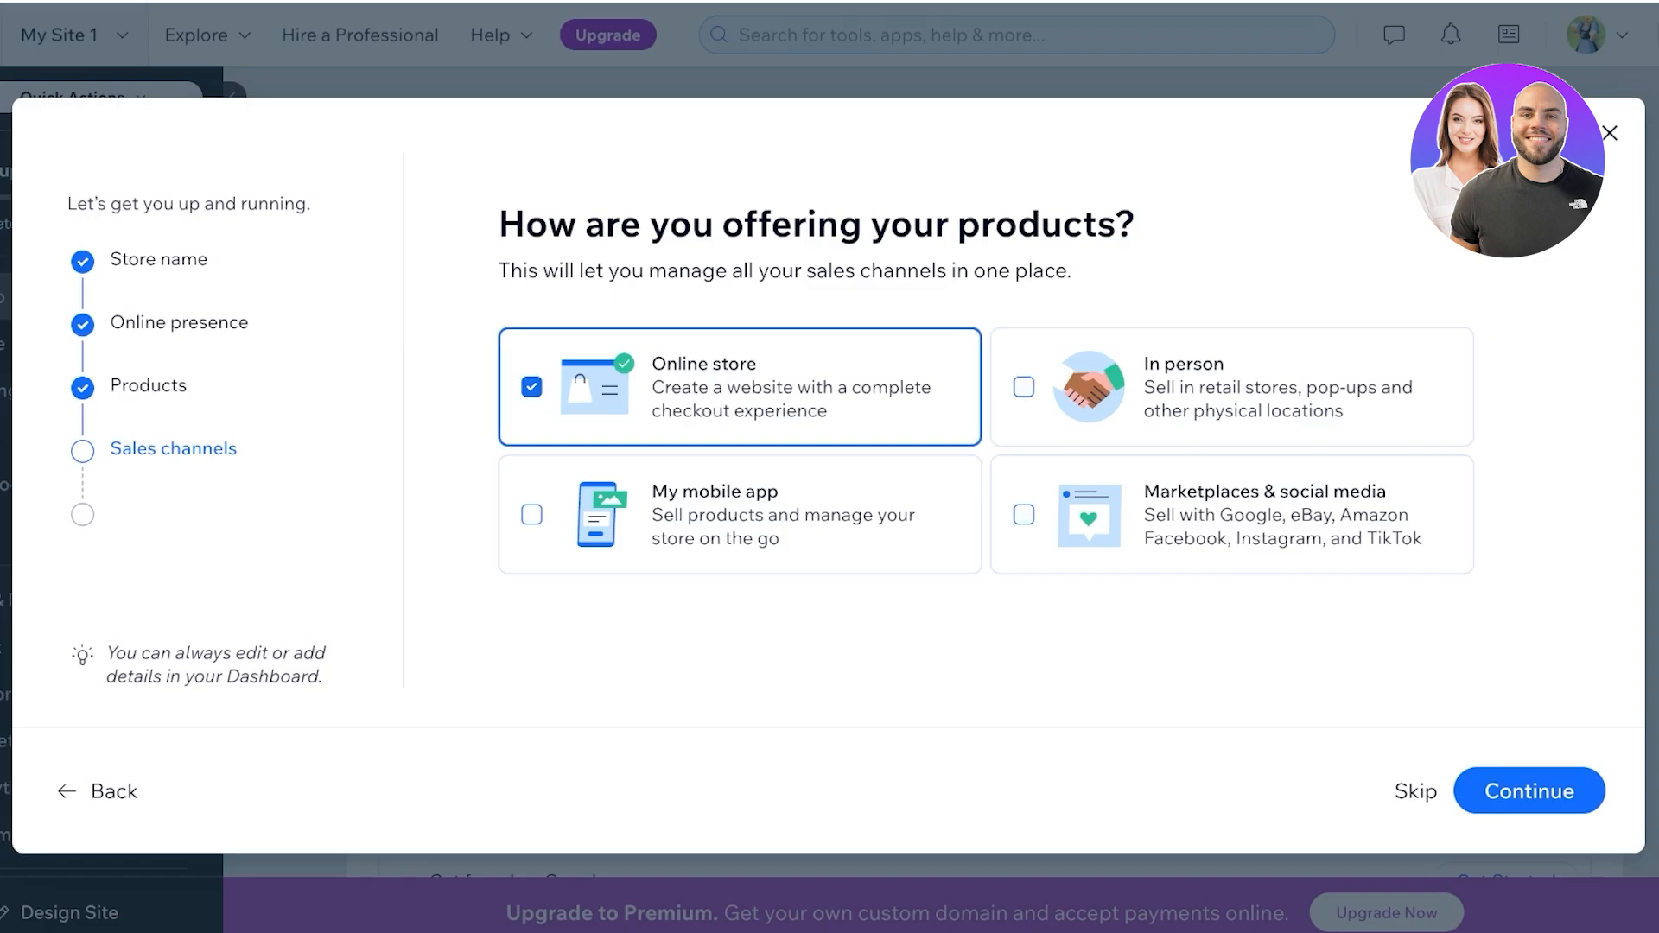
click(1529, 790)
click(853, 530)
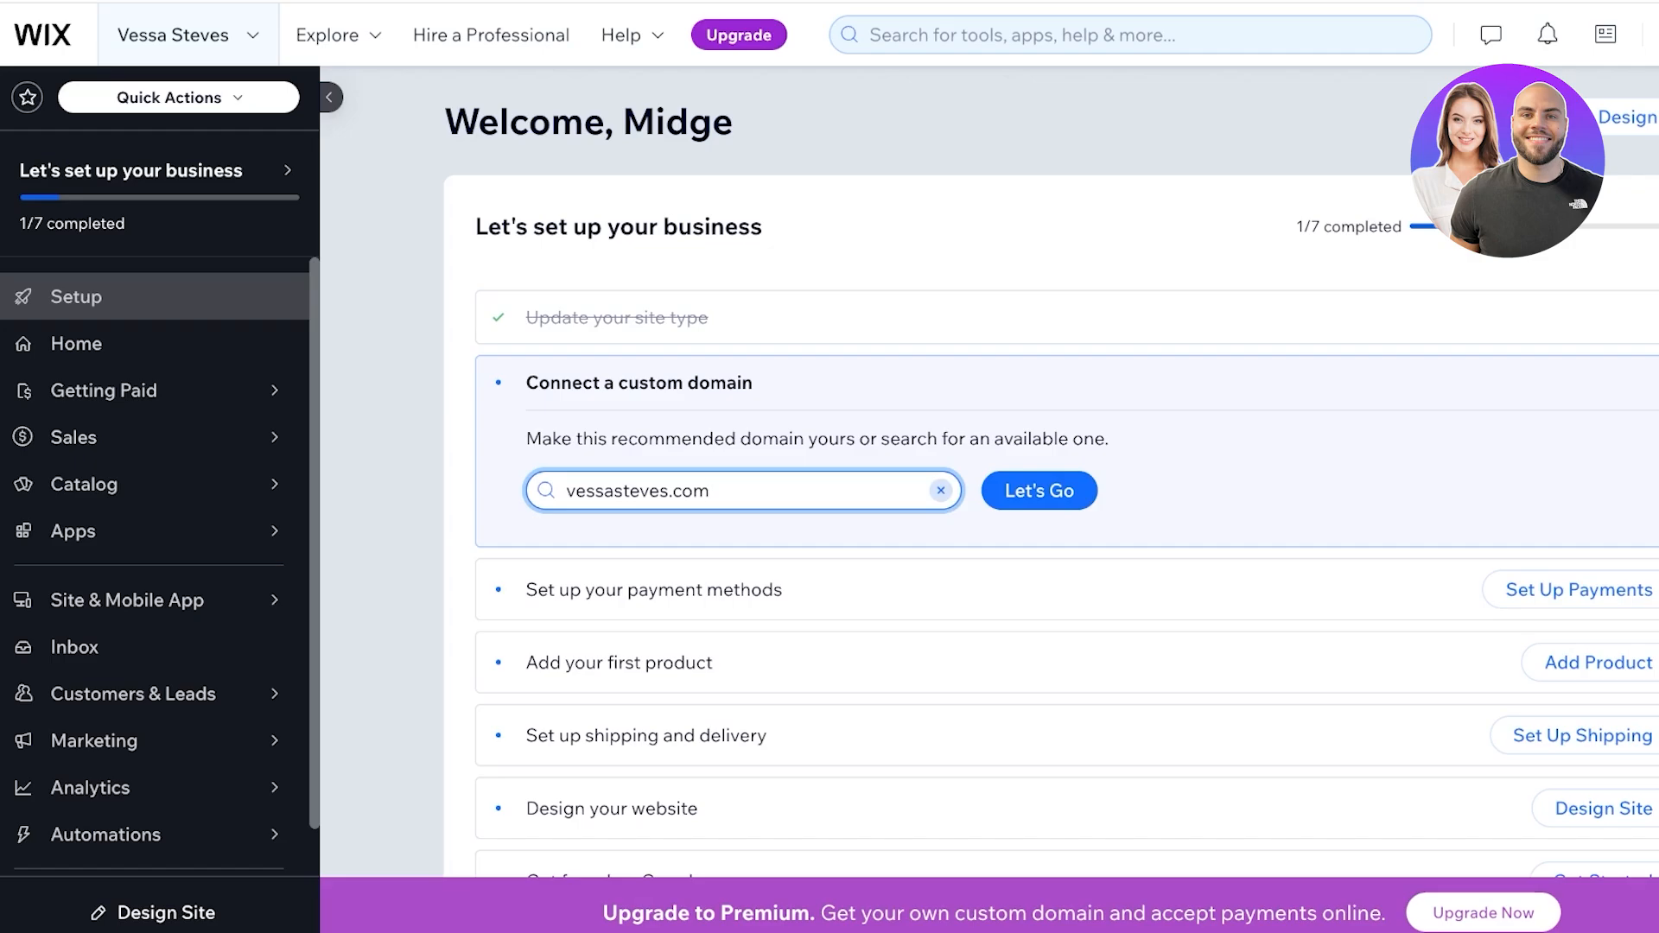
Start connecting Manual Payments for the store, leaving the business country unchanged, and choose Cash payment as the payment type.
click(1578, 590)
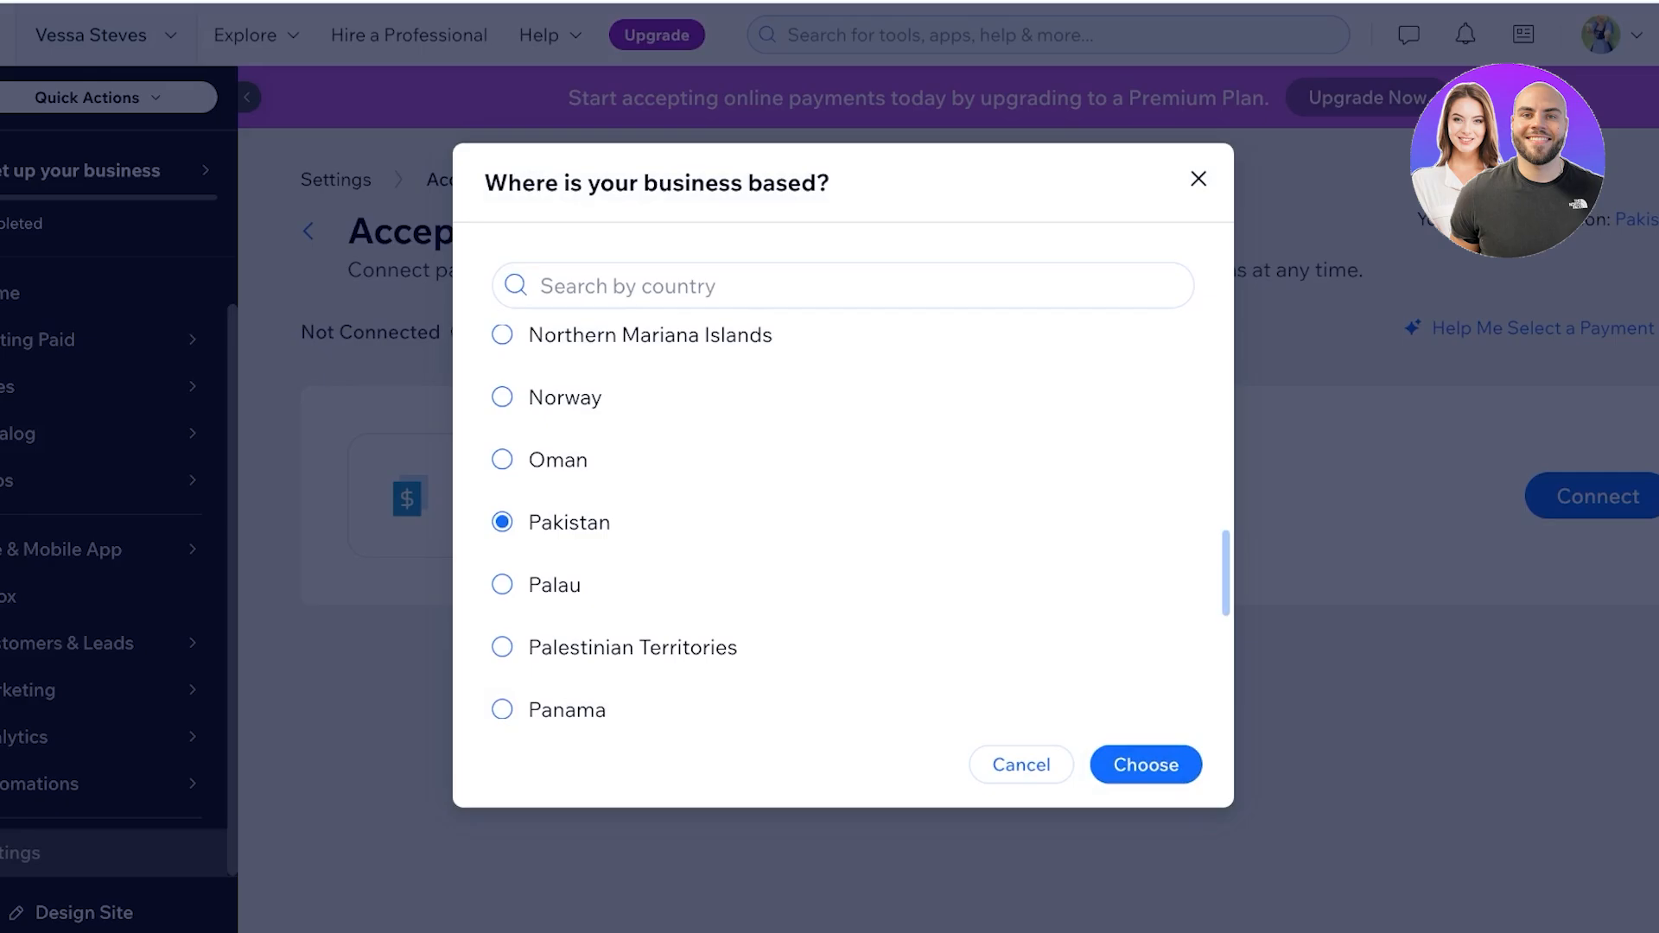
key(Escape)
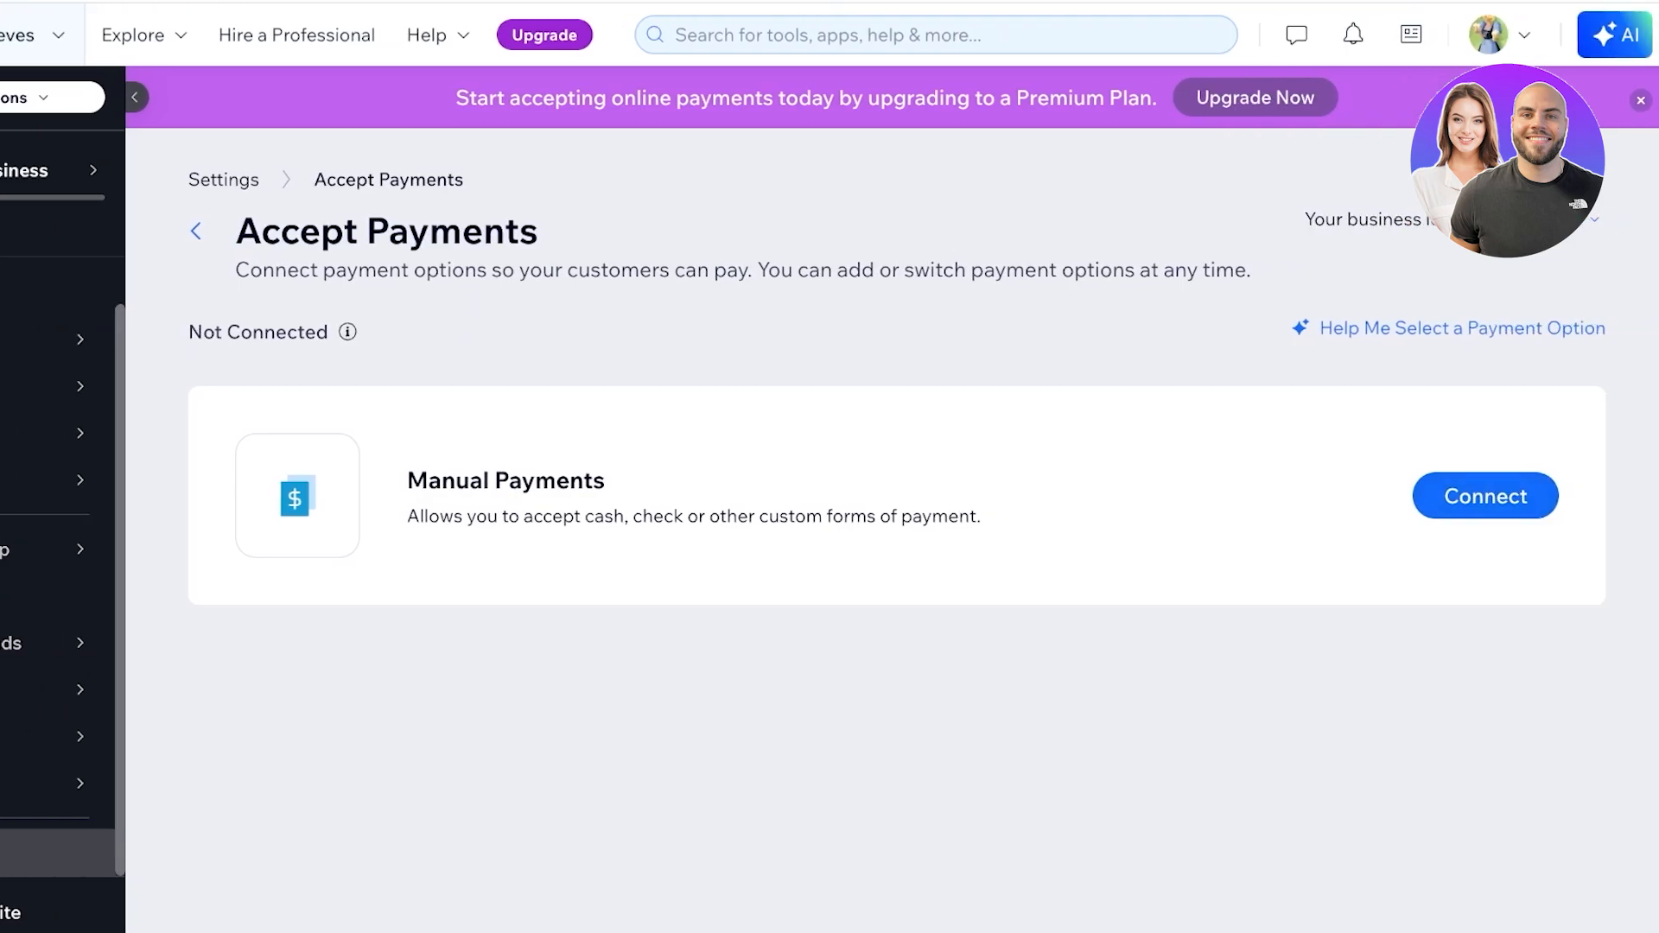
click(1485, 496)
scroll(708, 535, down, 2)
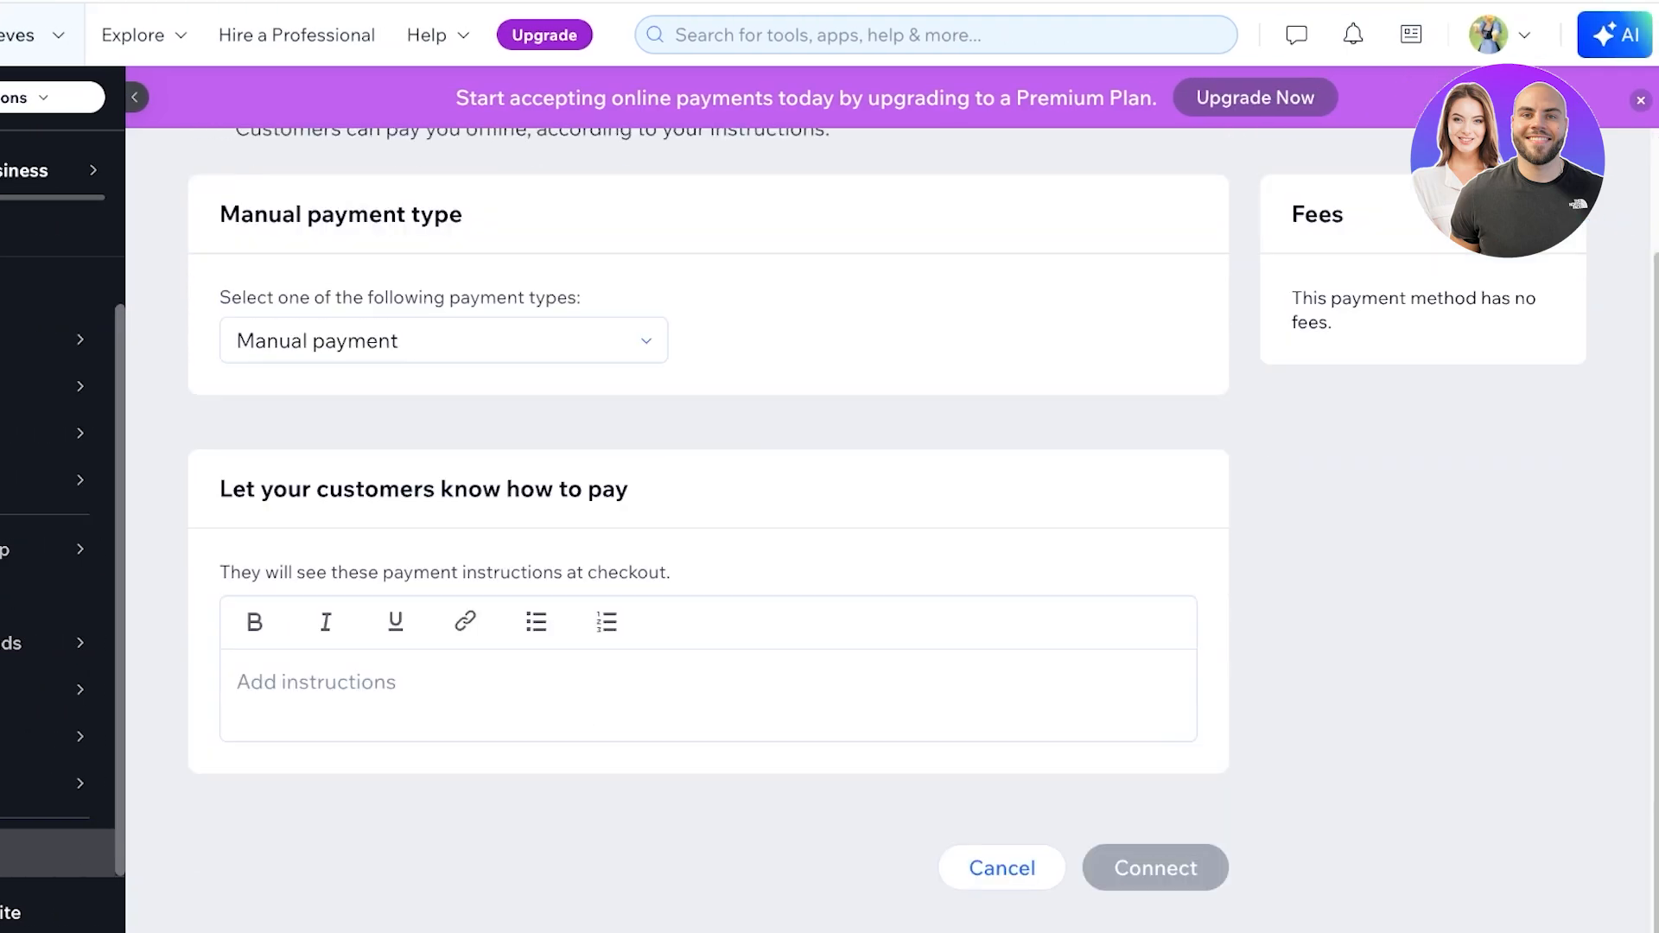
click(443, 336)
click(320, 429)
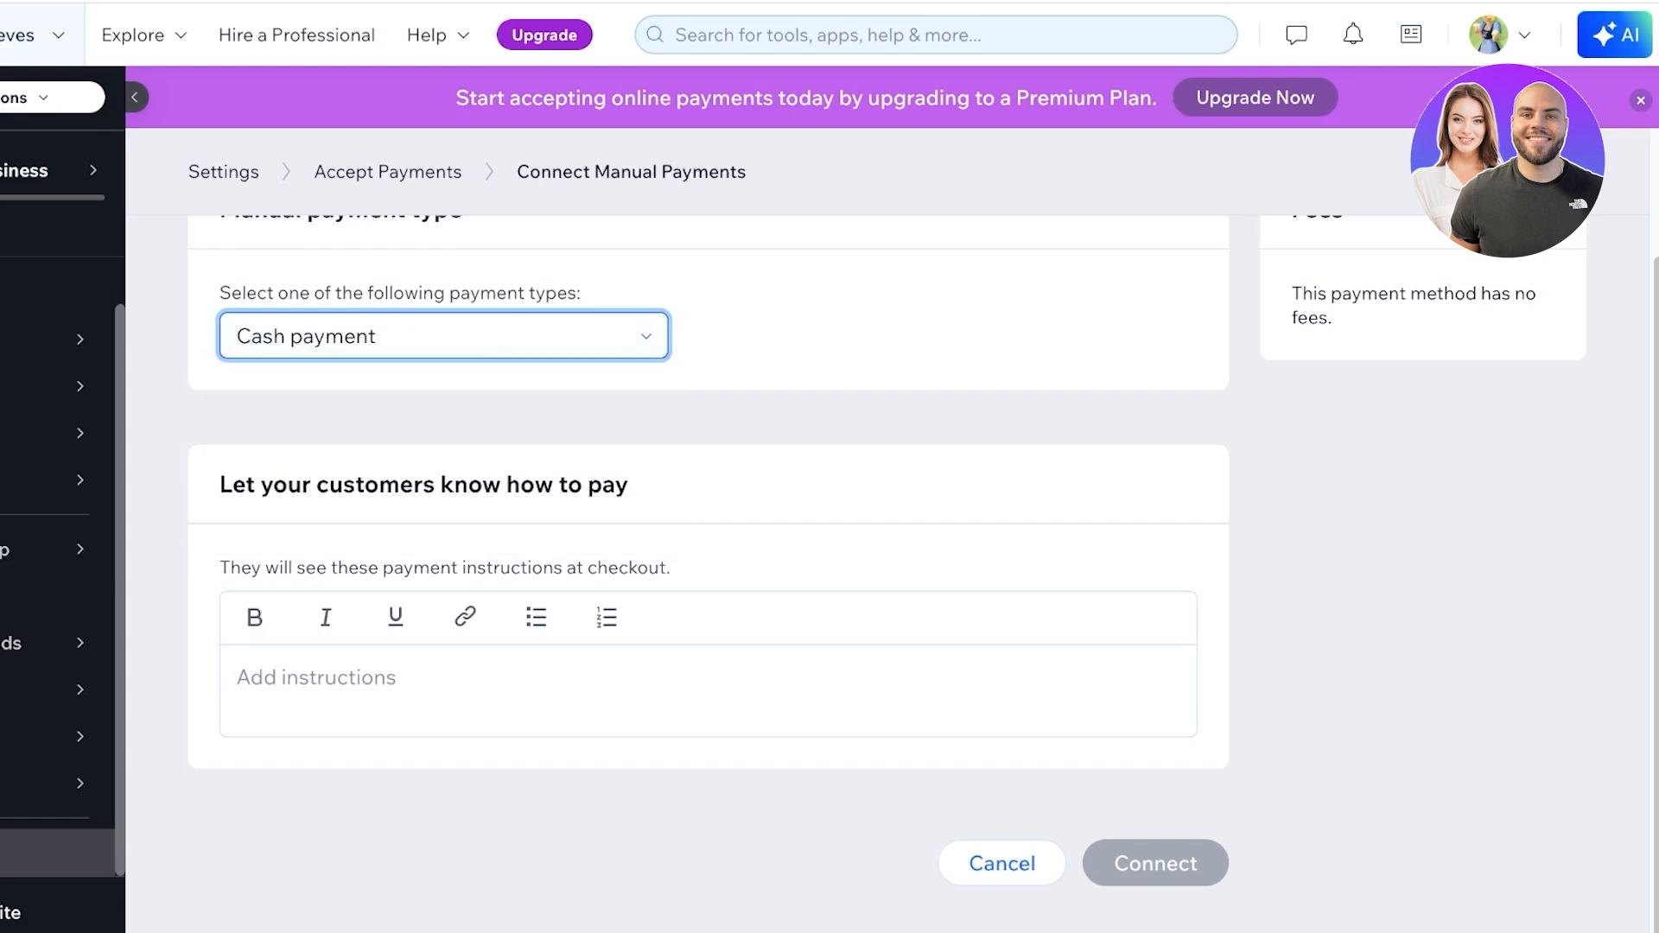
Add the checkout instructions "Pay via Cash on delivery of your products", connect the payment method and dismiss the upgrade offer.
click(316, 678)
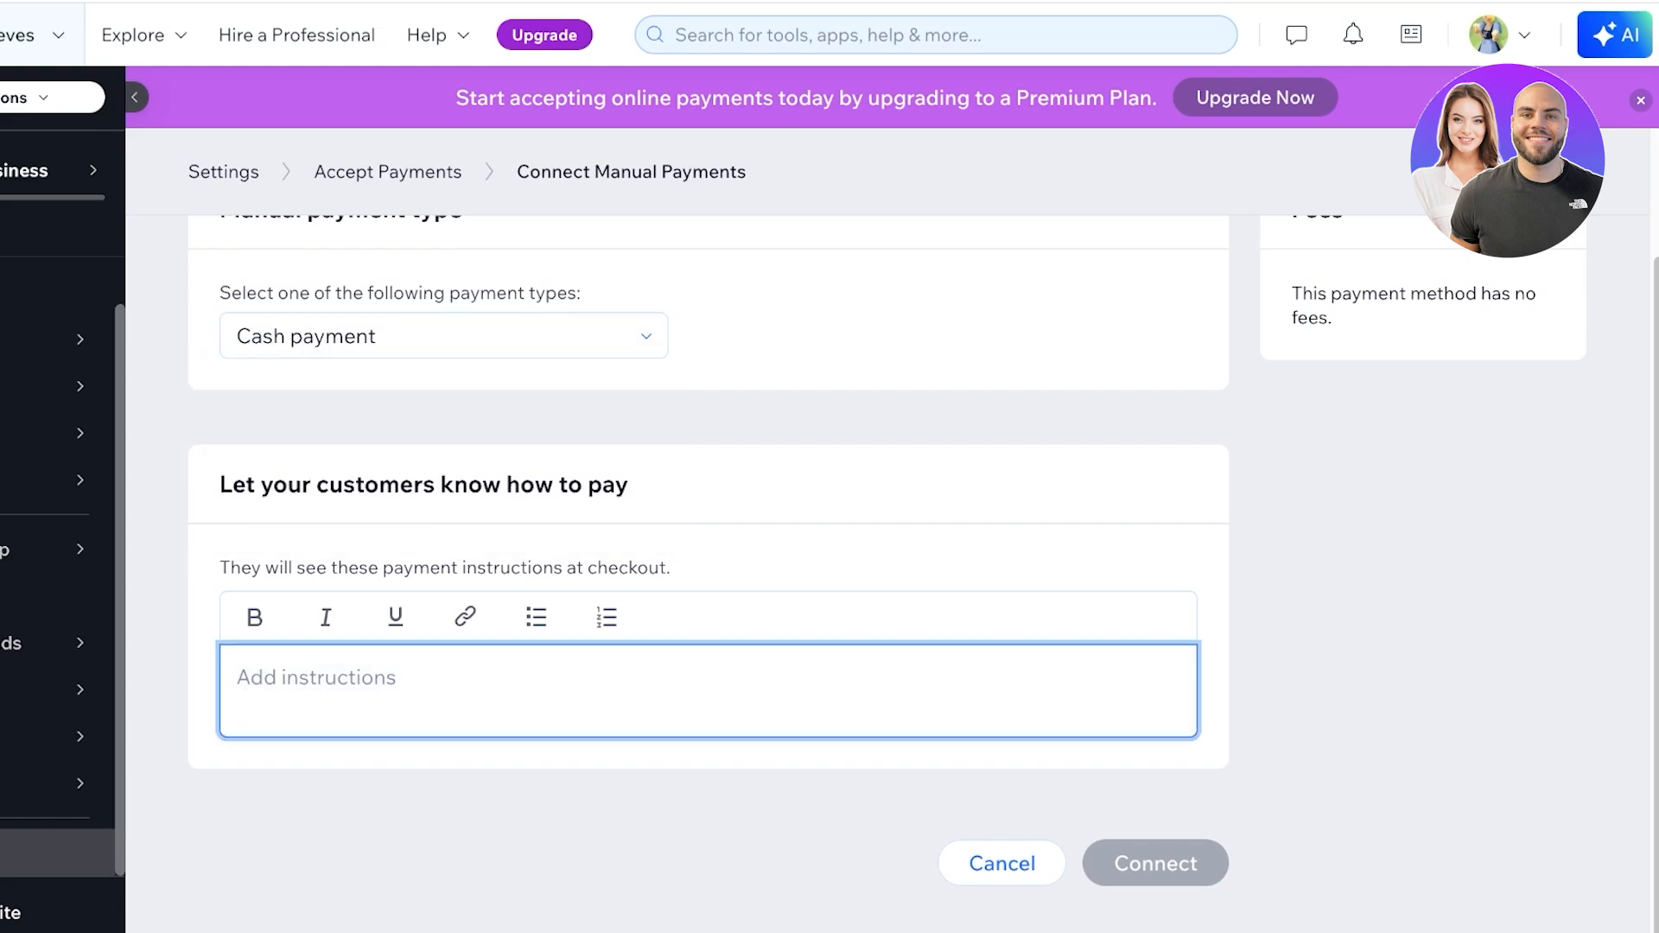
text(A)
key(BackSpace)
text(Pay via Cash)
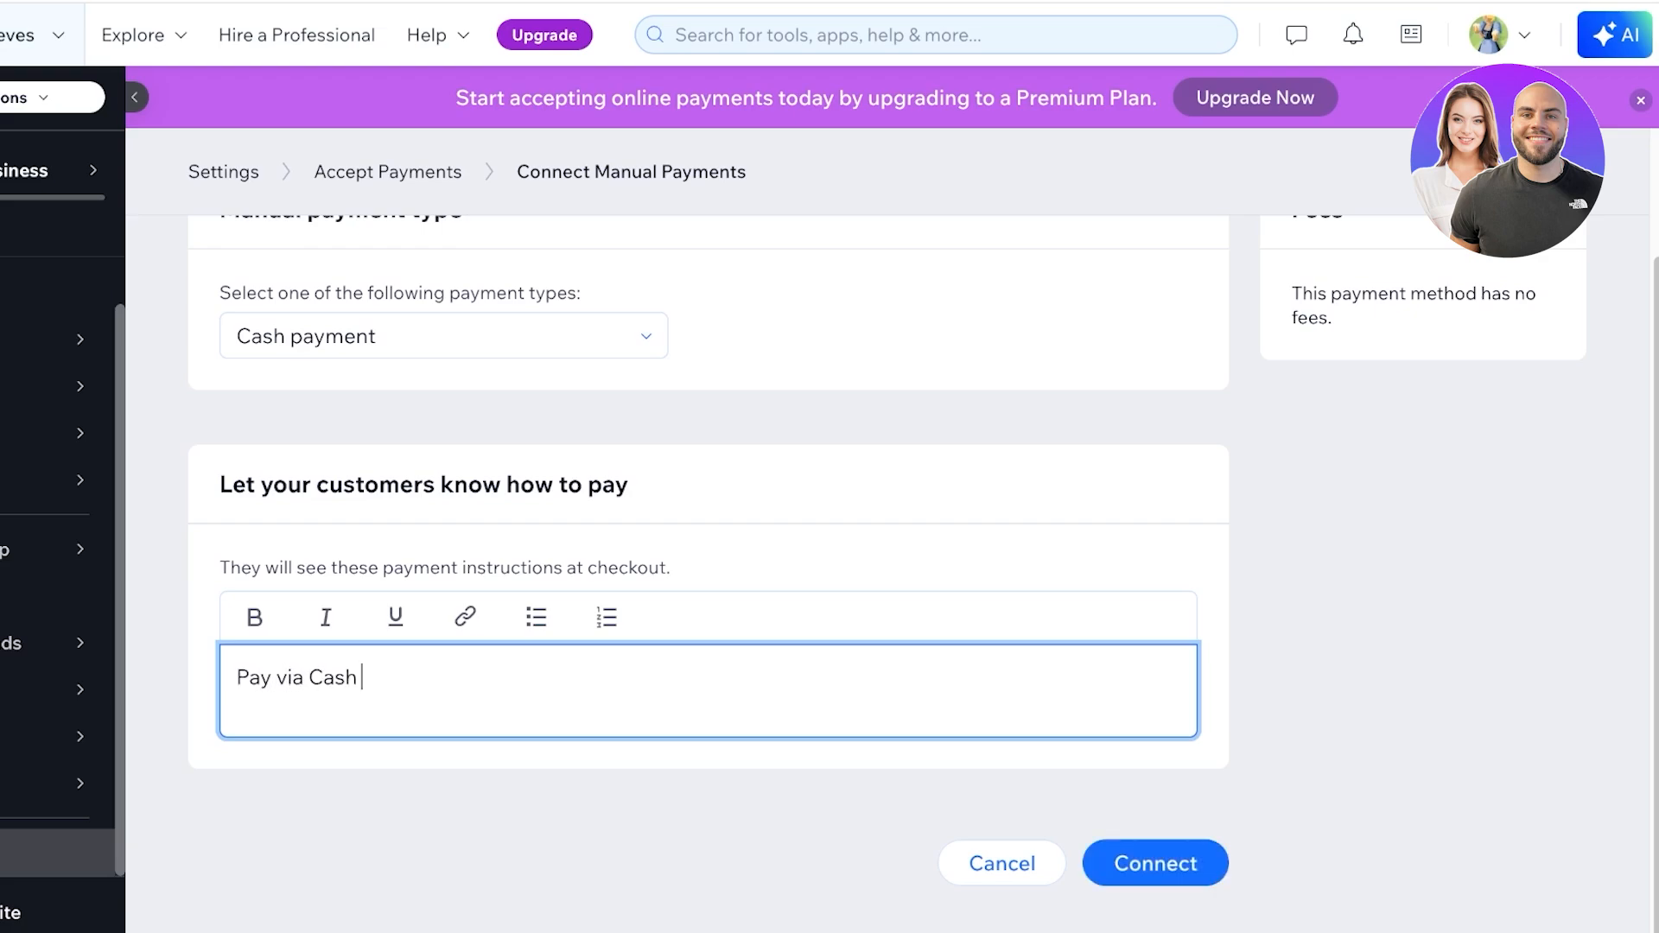
text( on delivery of your produc)
text(ts)
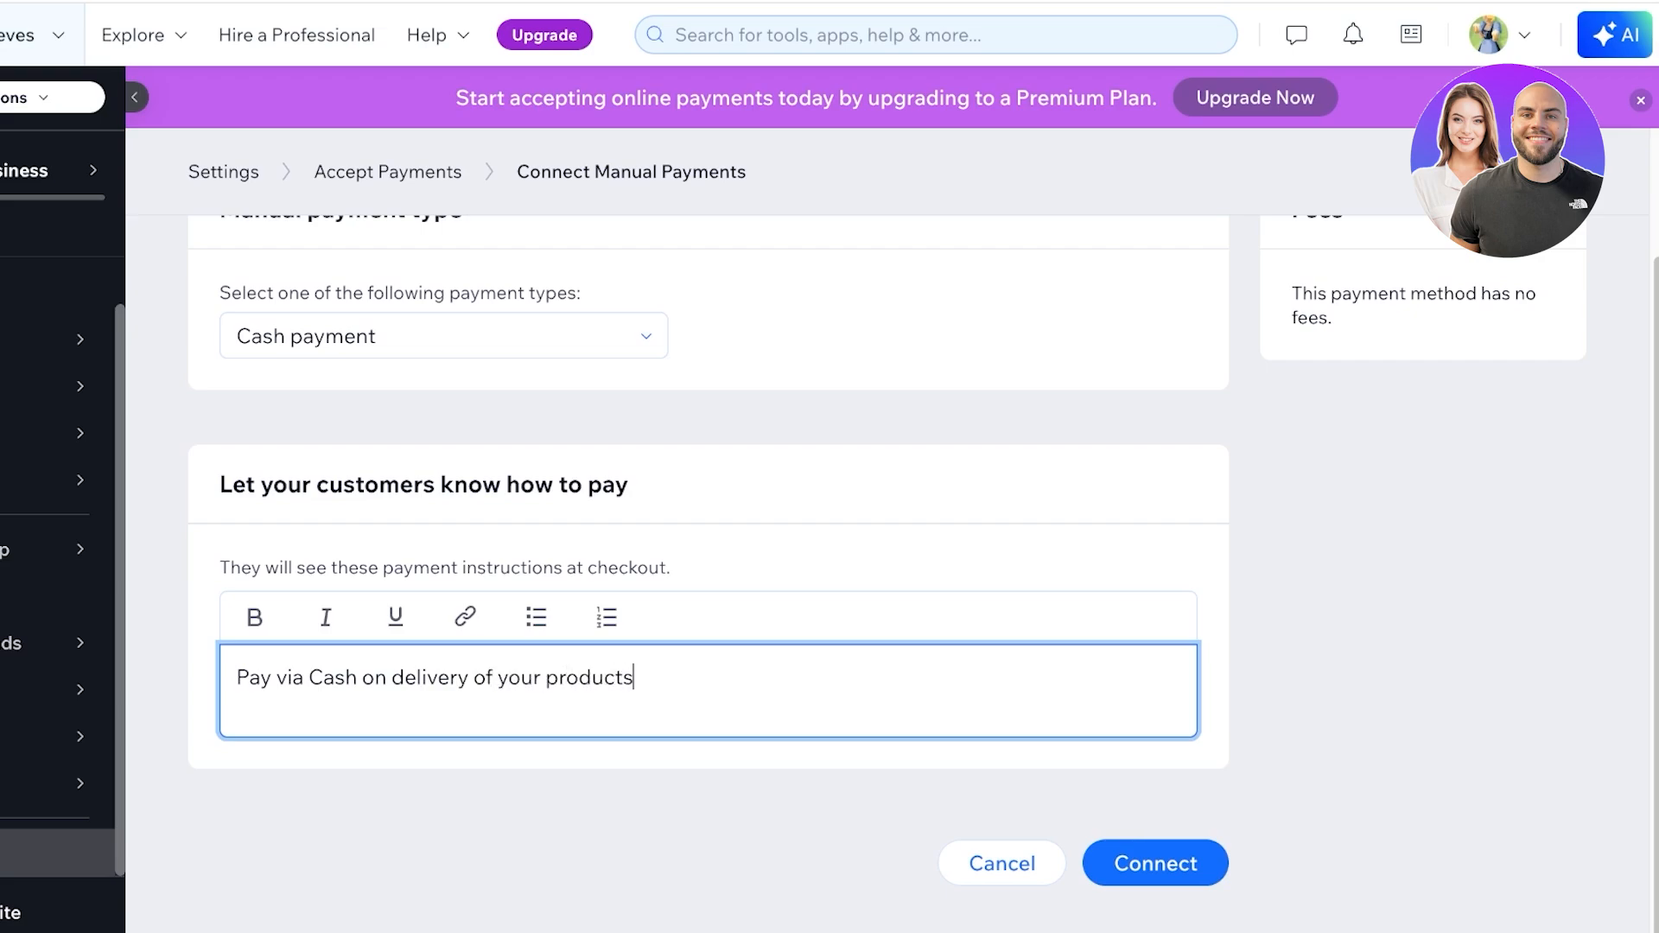
click(1155, 862)
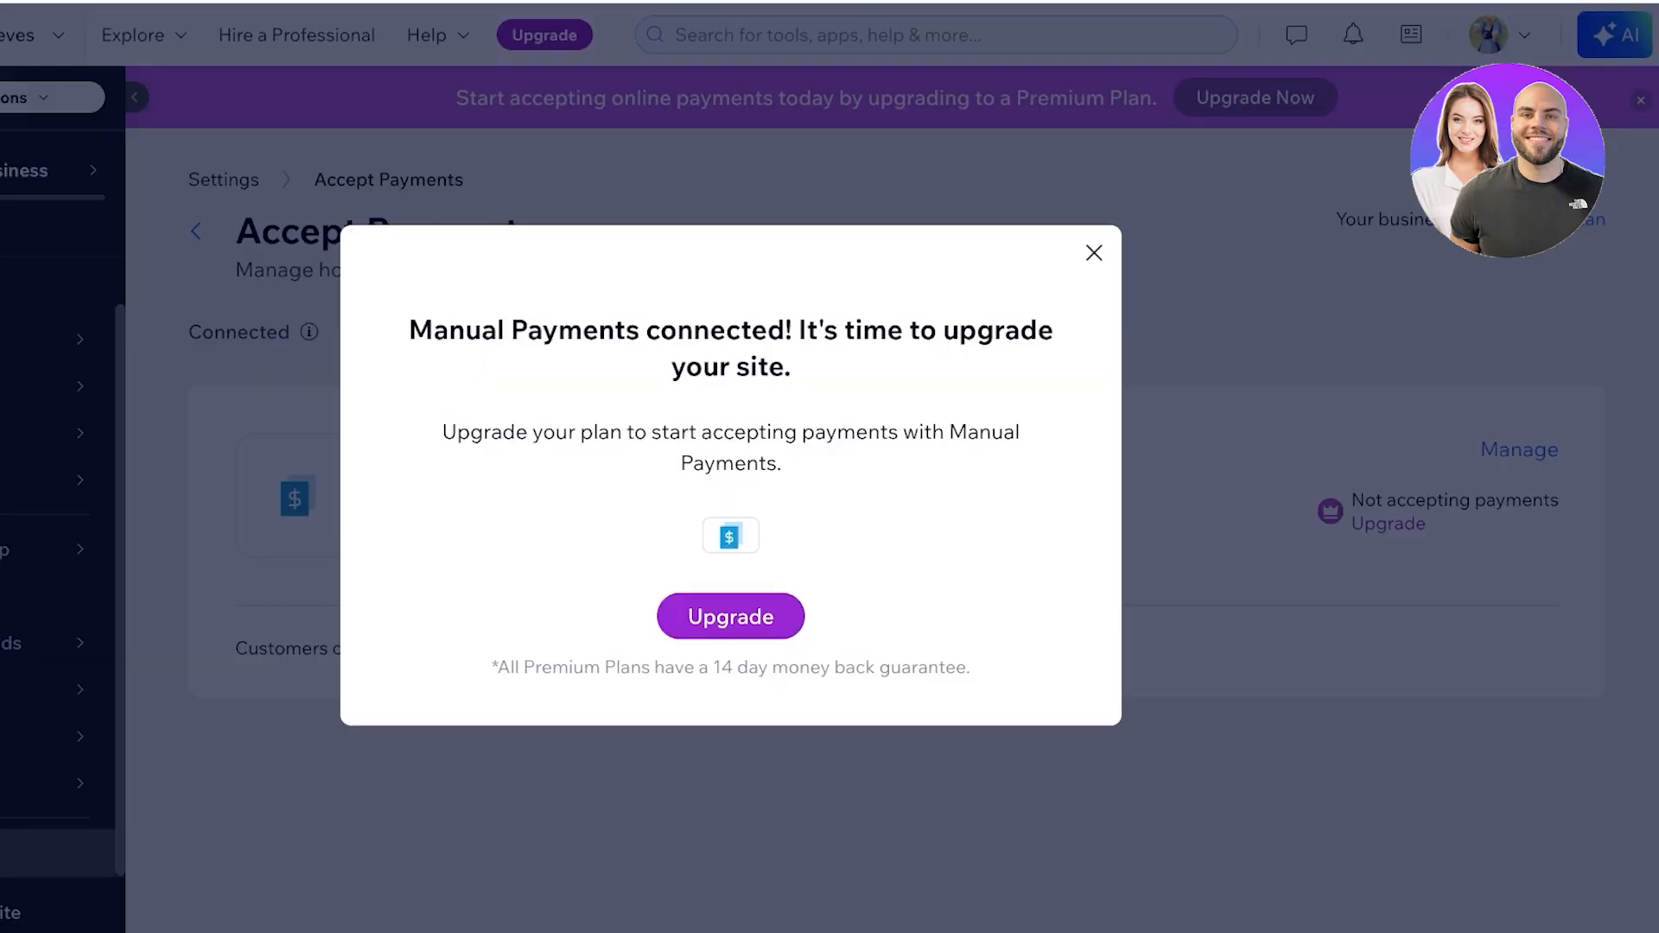
key(Escape)
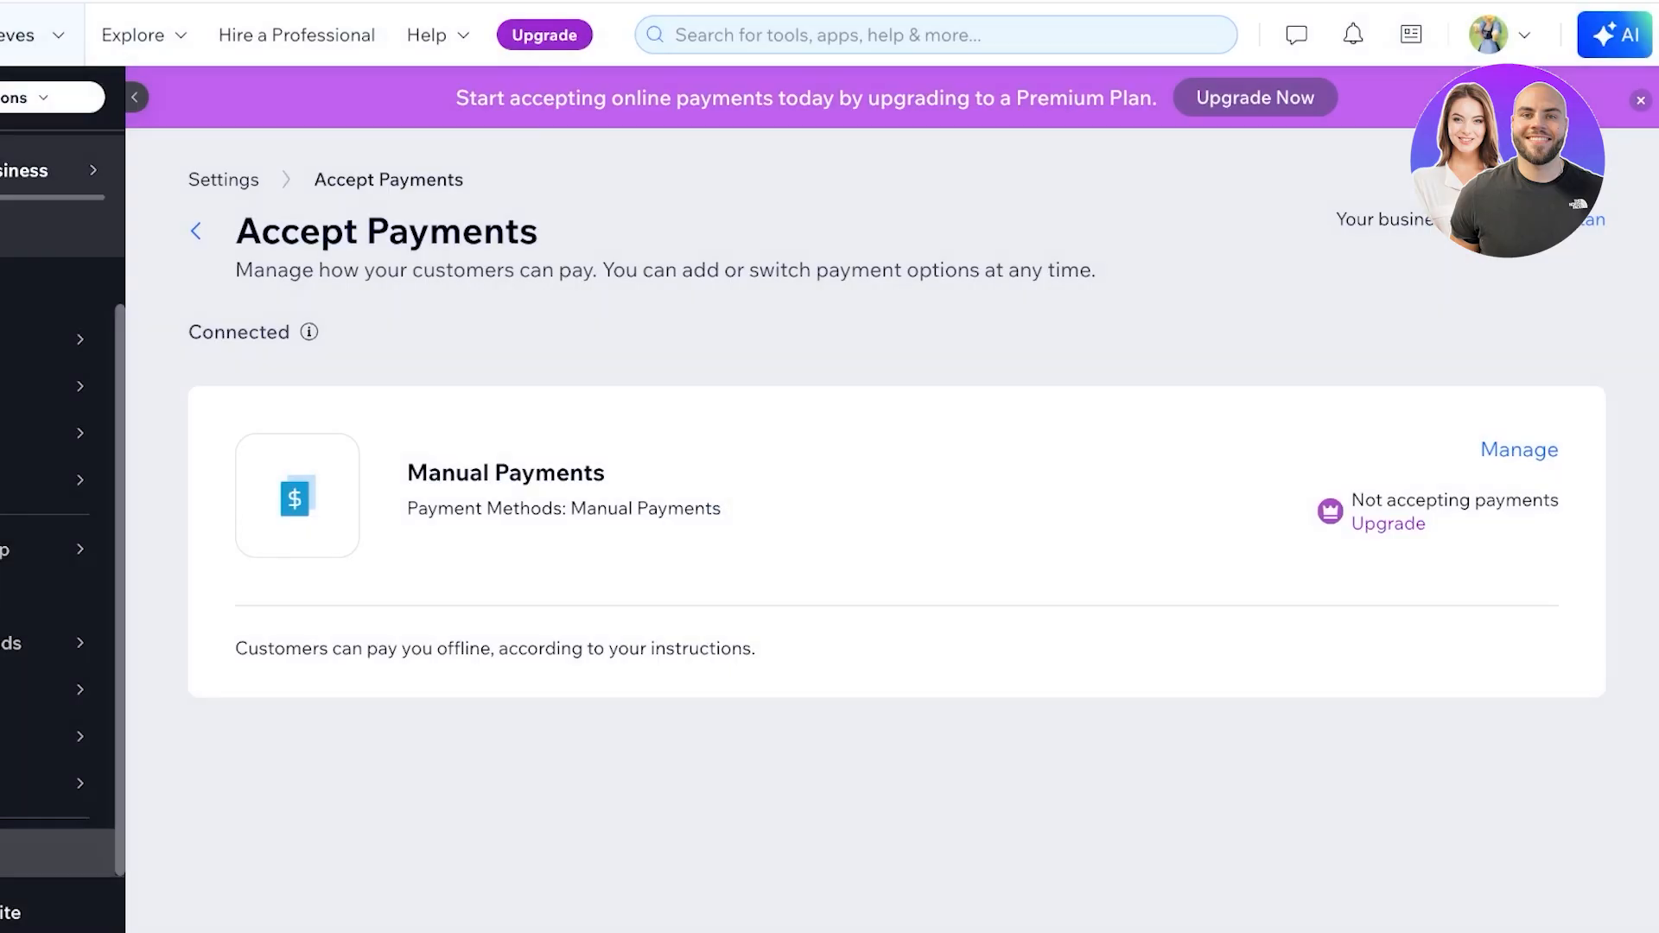
Look over the site's home dashboard and continue to the business setup checklist.
scroll(829, 466, left, 2)
click(103, 293)
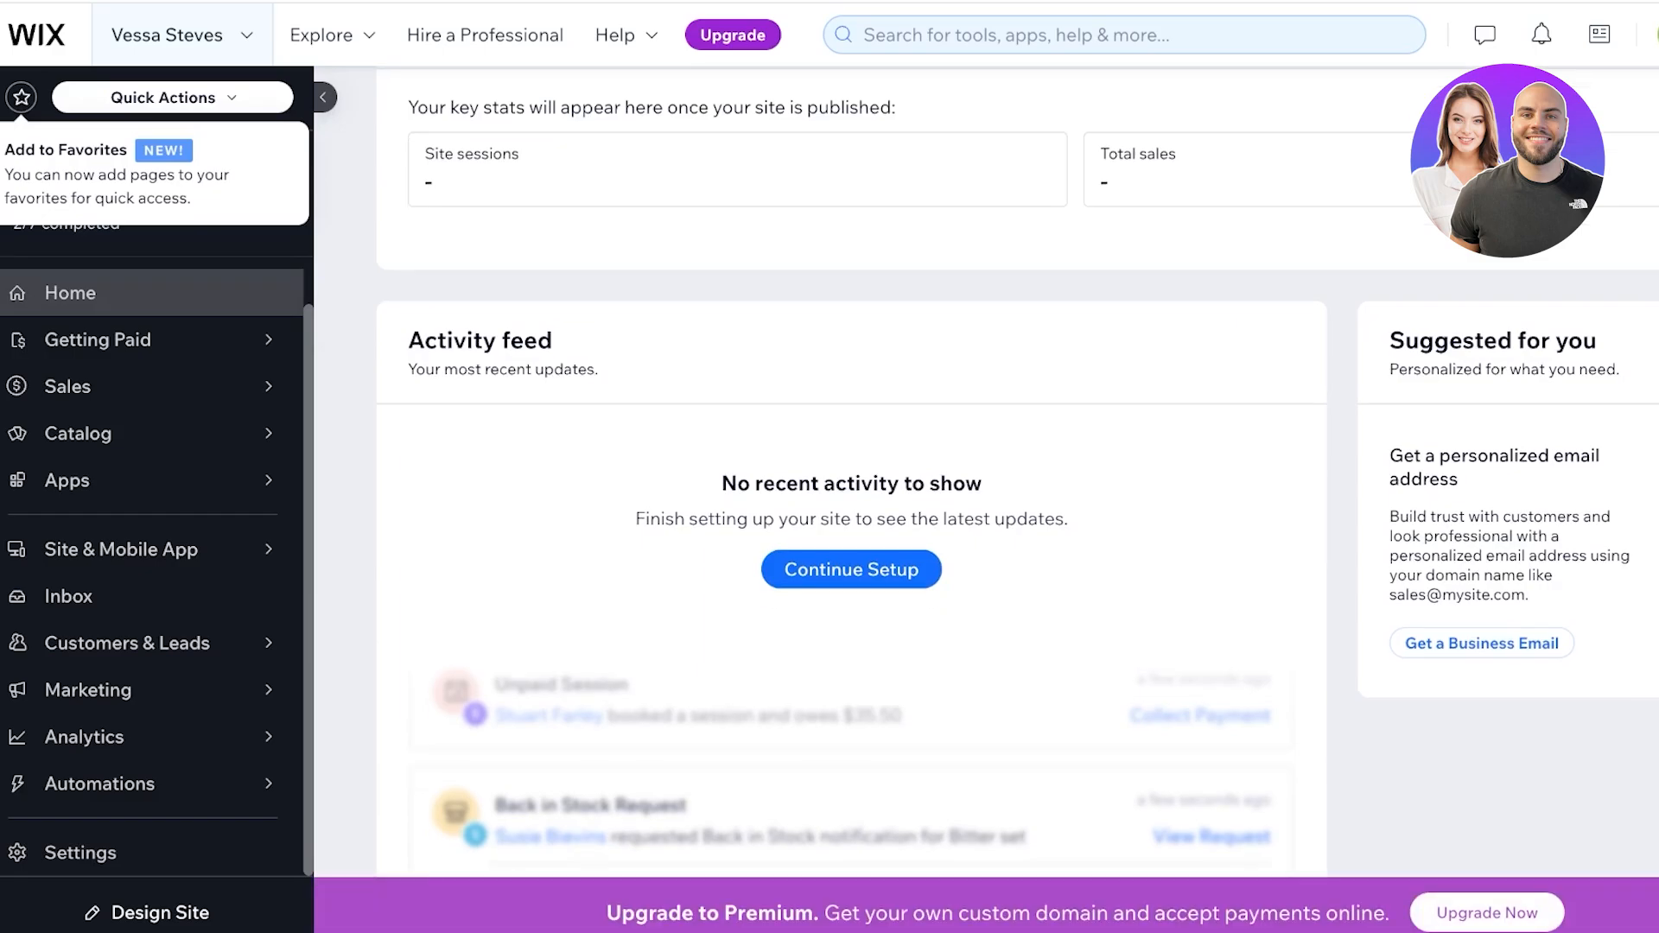
scroll(851, 484, down, 1)
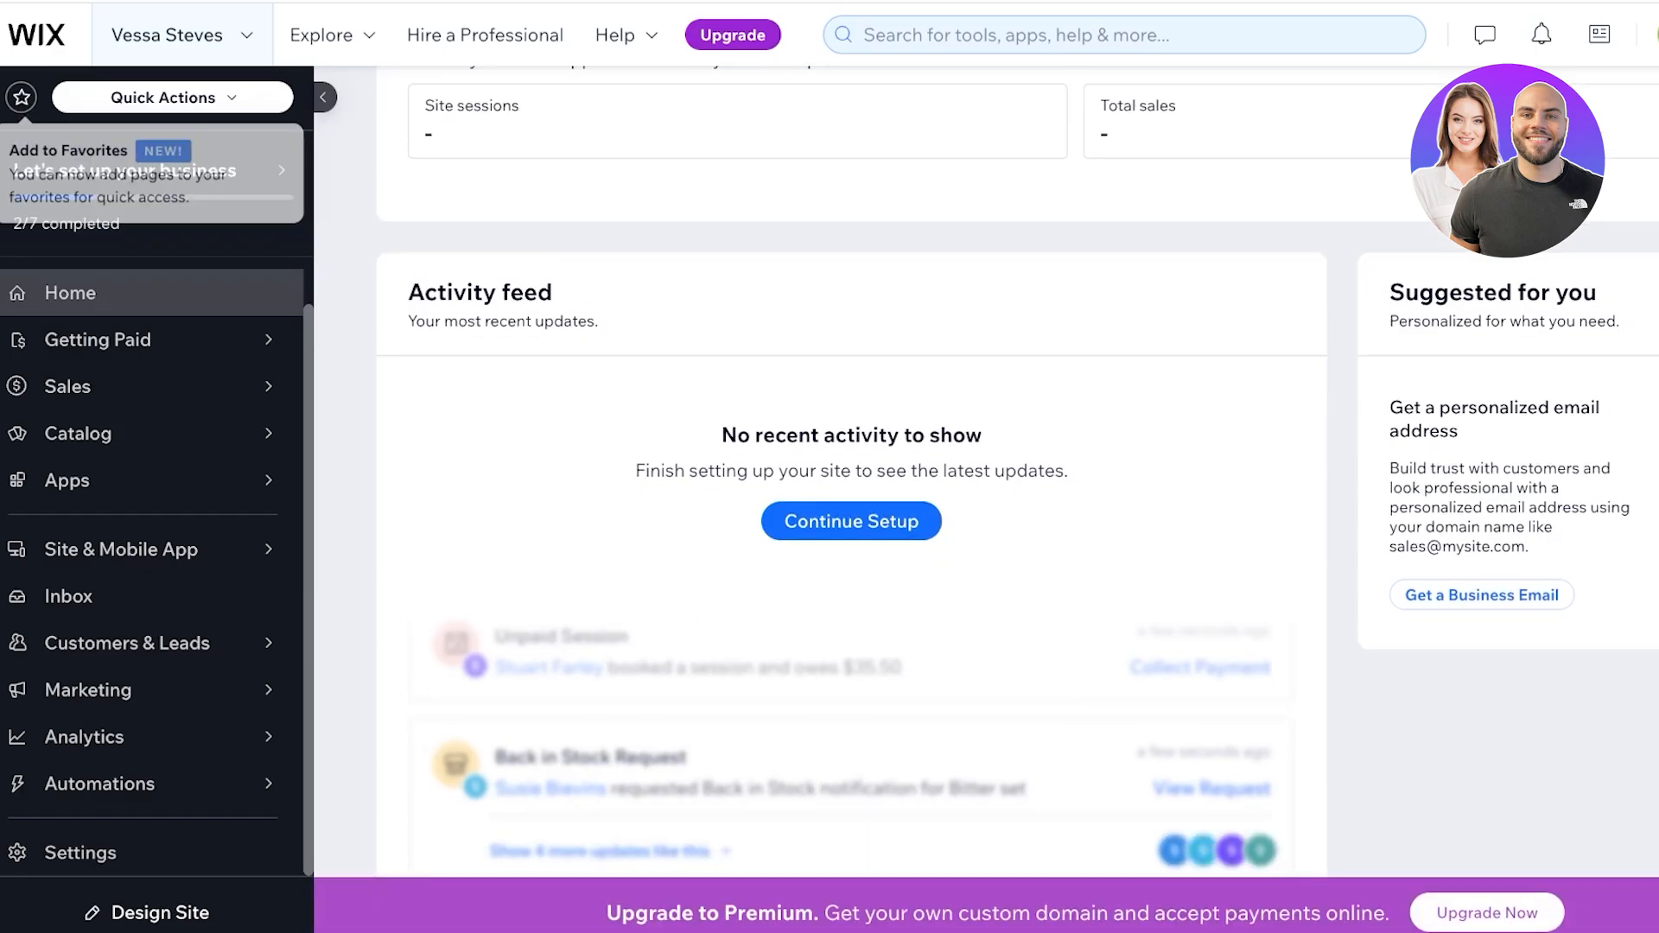
scroll(851, 484, up, 4)
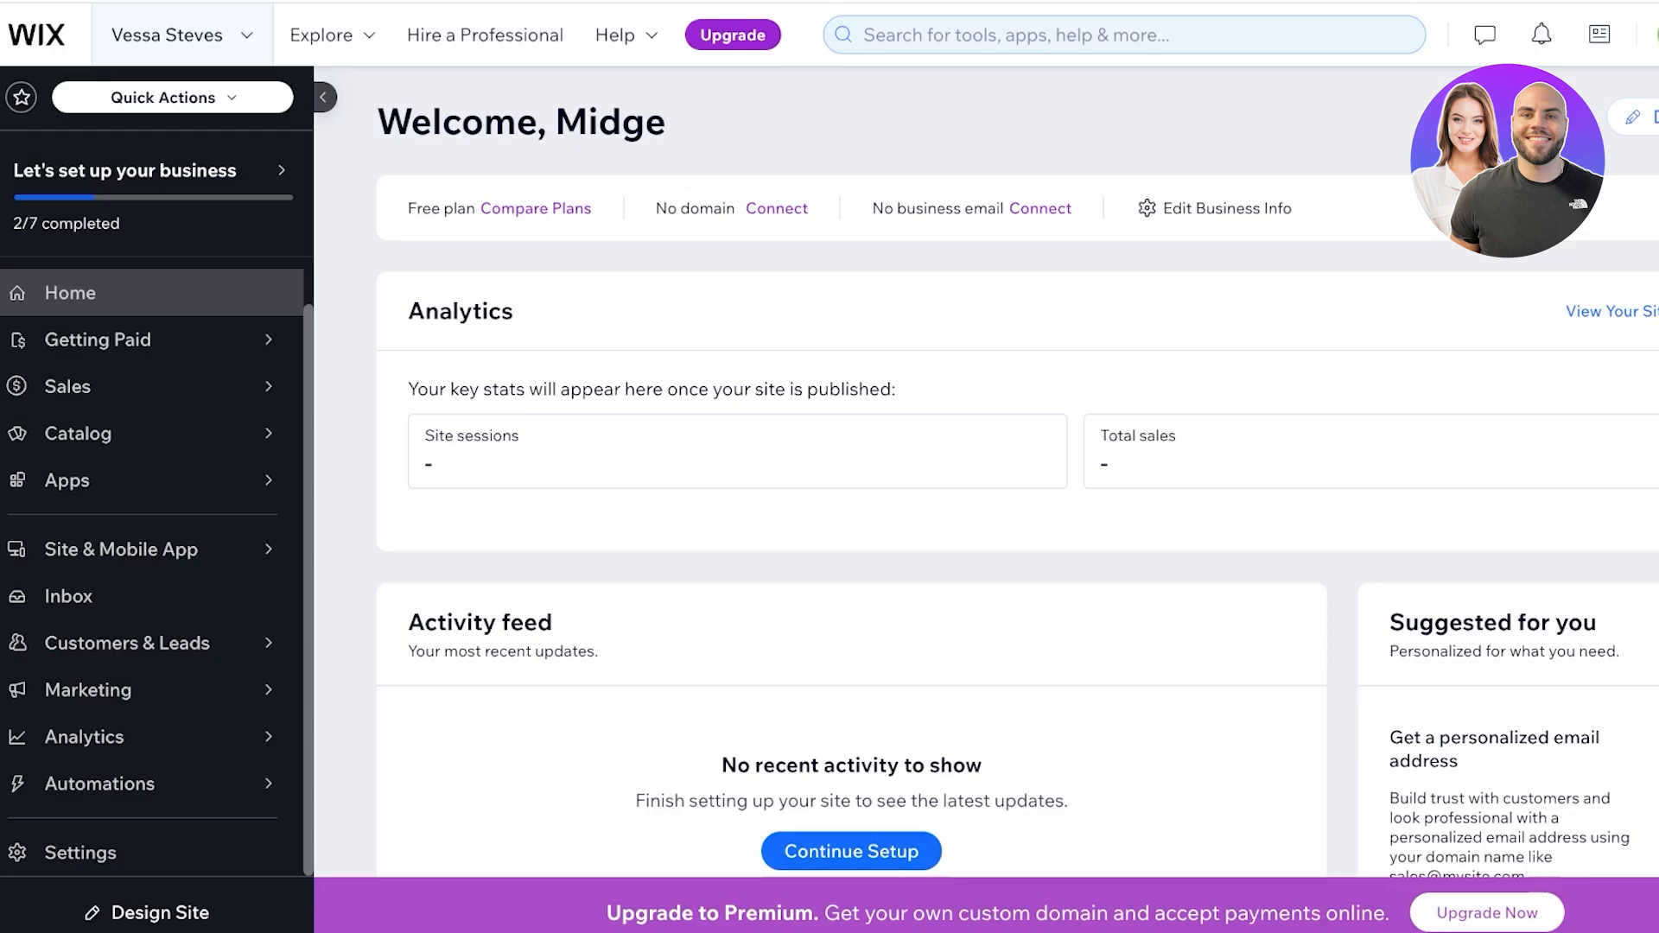
scroll(1017, 484, down, 1)
scroll(851, 484, down, 2)
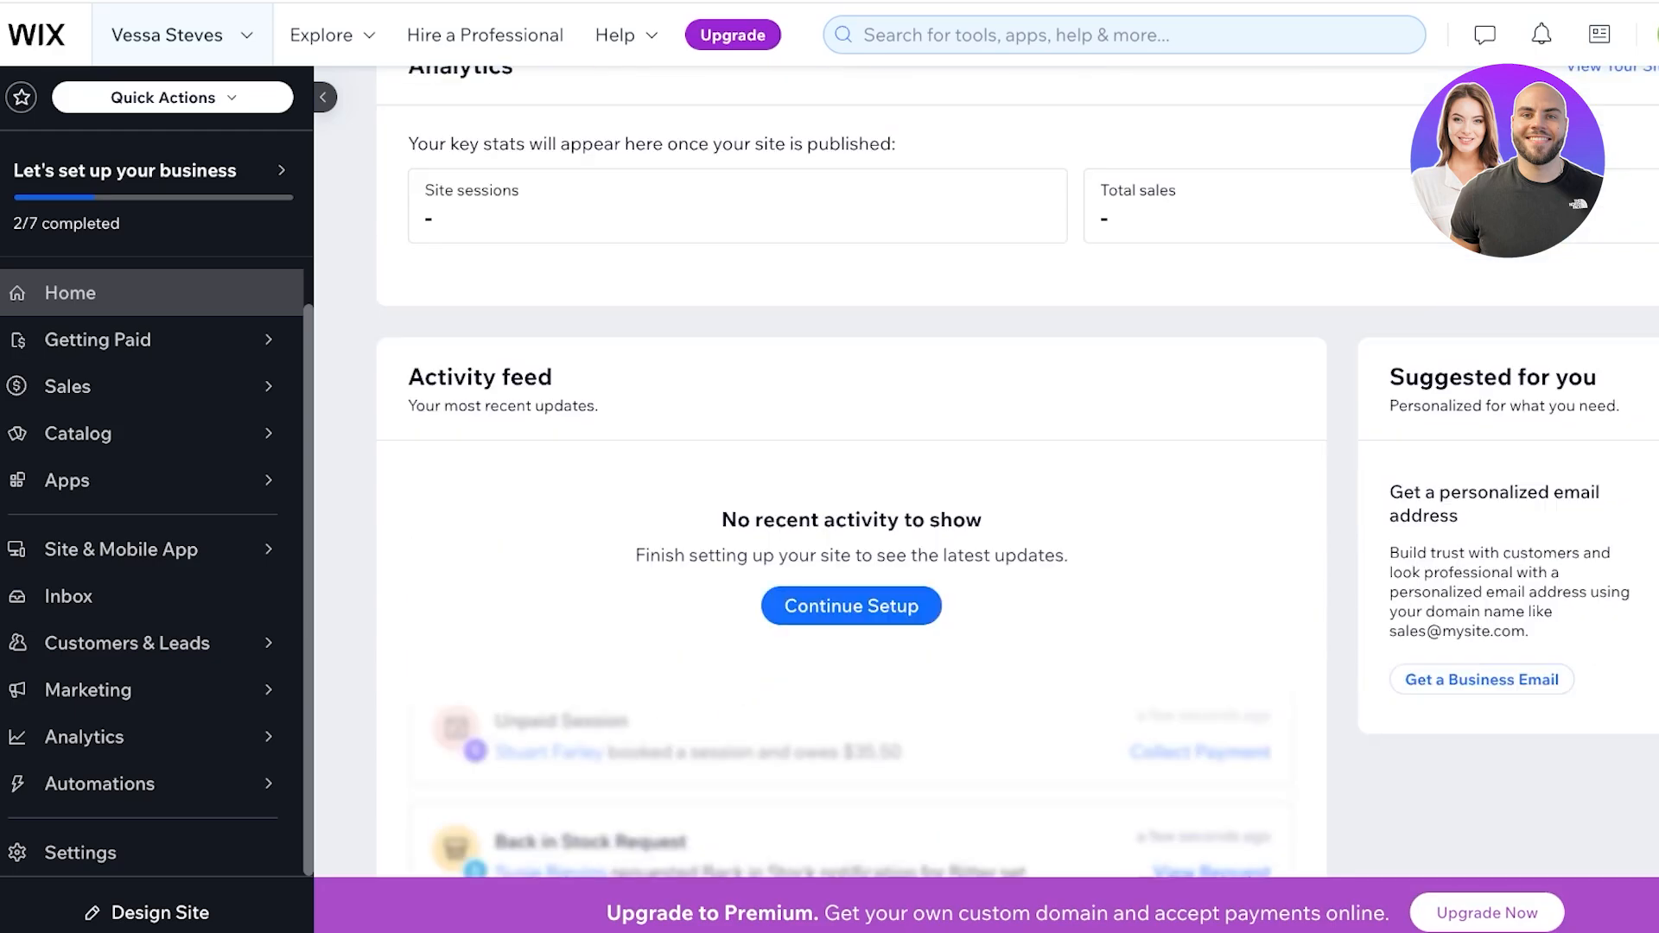
scroll(851, 483, down, 2)
click(851, 411)
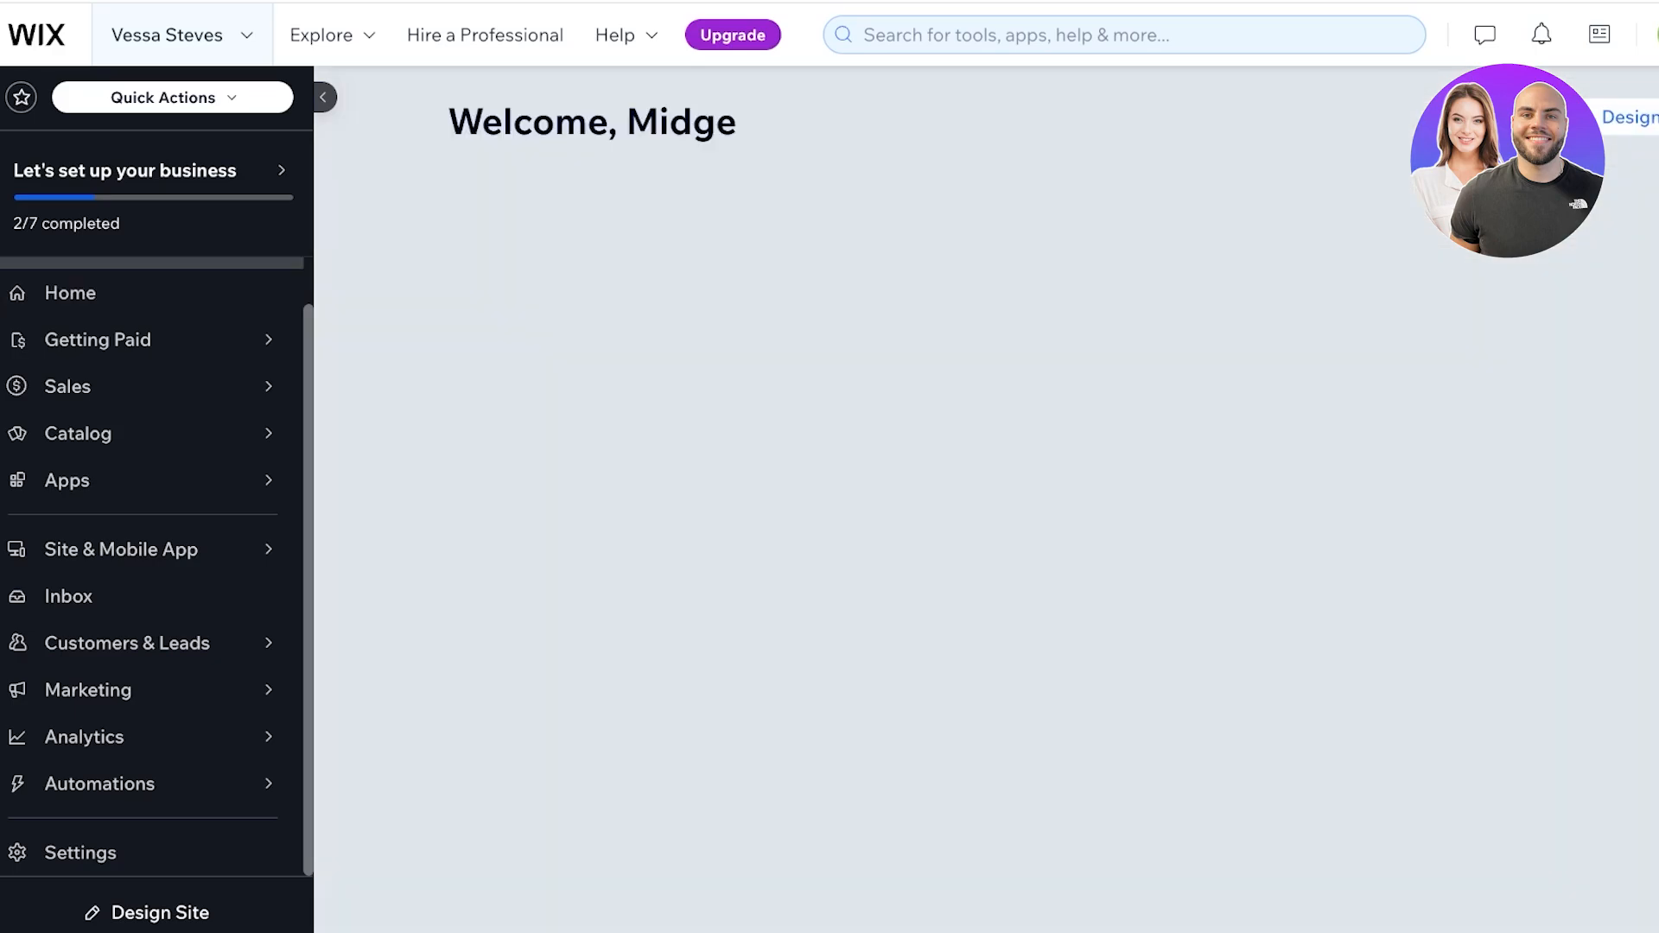
scroll(985, 484, down, 2)
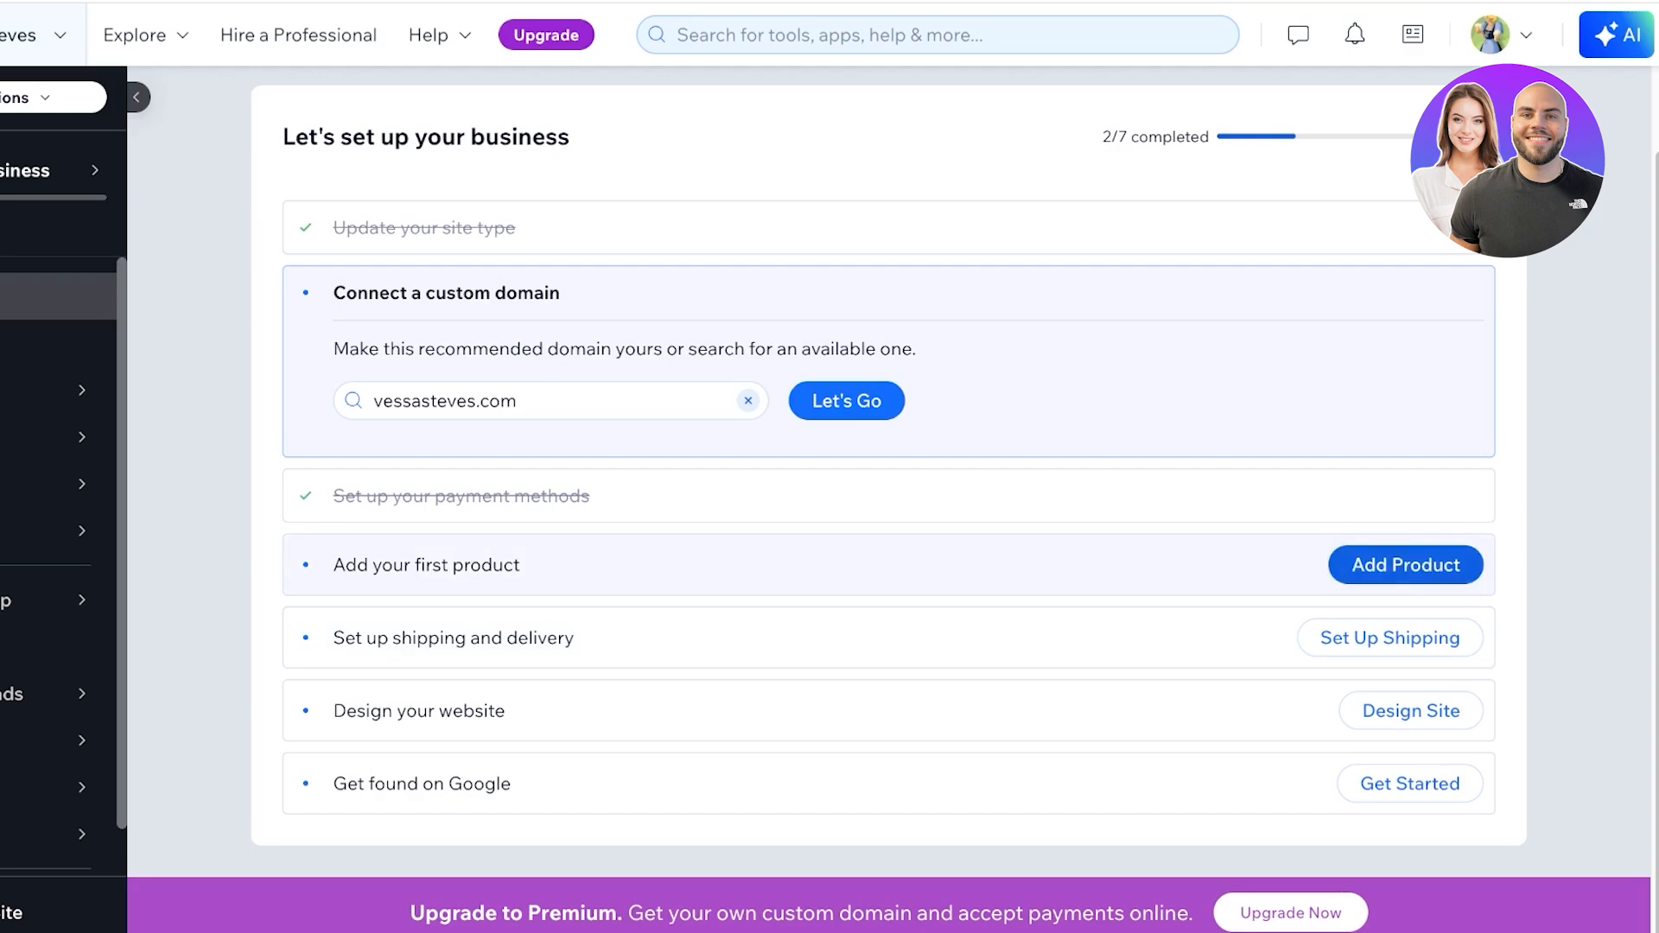
Open the store's product list from the checklist's first-product task and look through the sample products.
click(1406, 564)
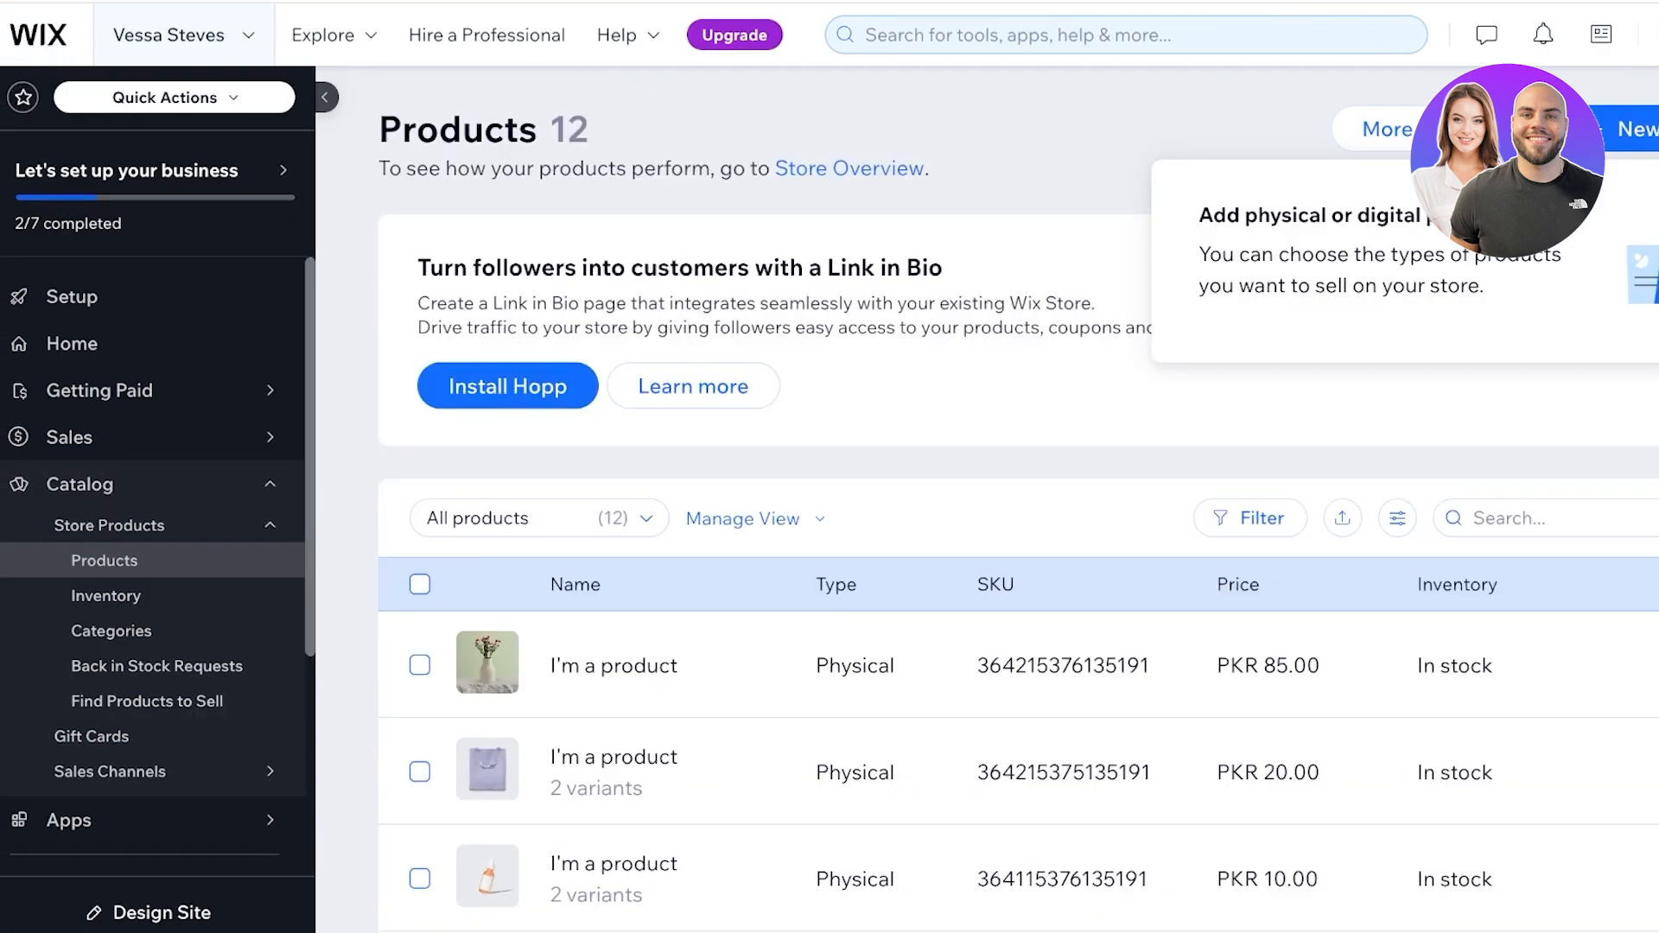
scroll(864, 411, down, 6)
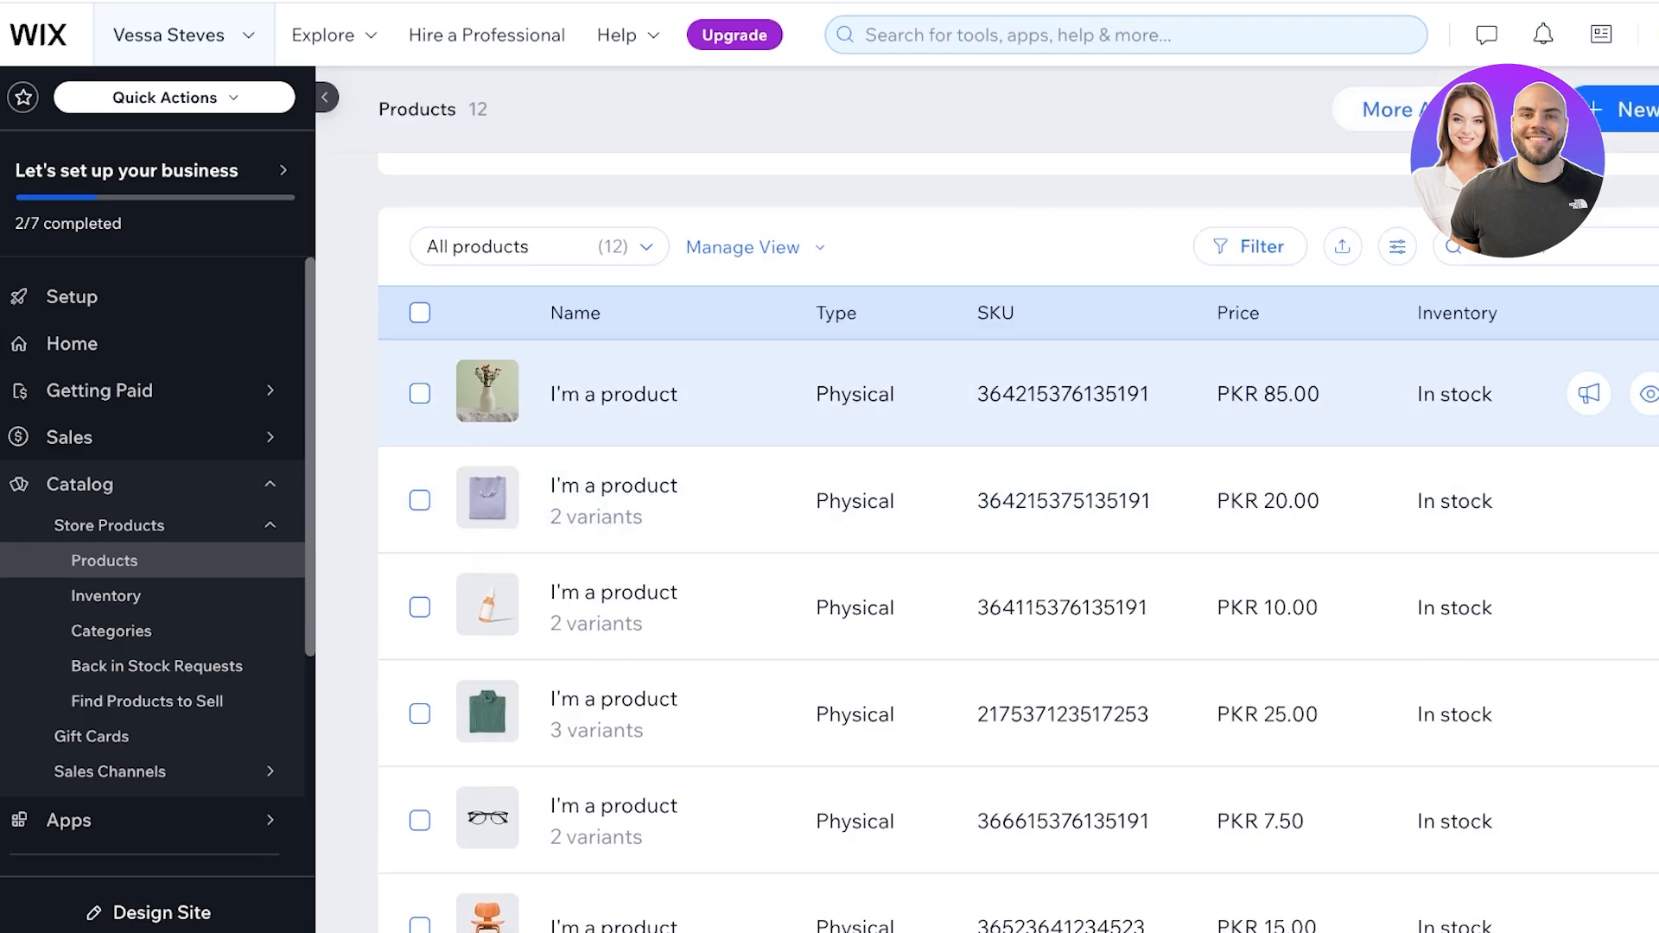
scroll(864, 432, down, 3)
scroll(864, 432, up, 7)
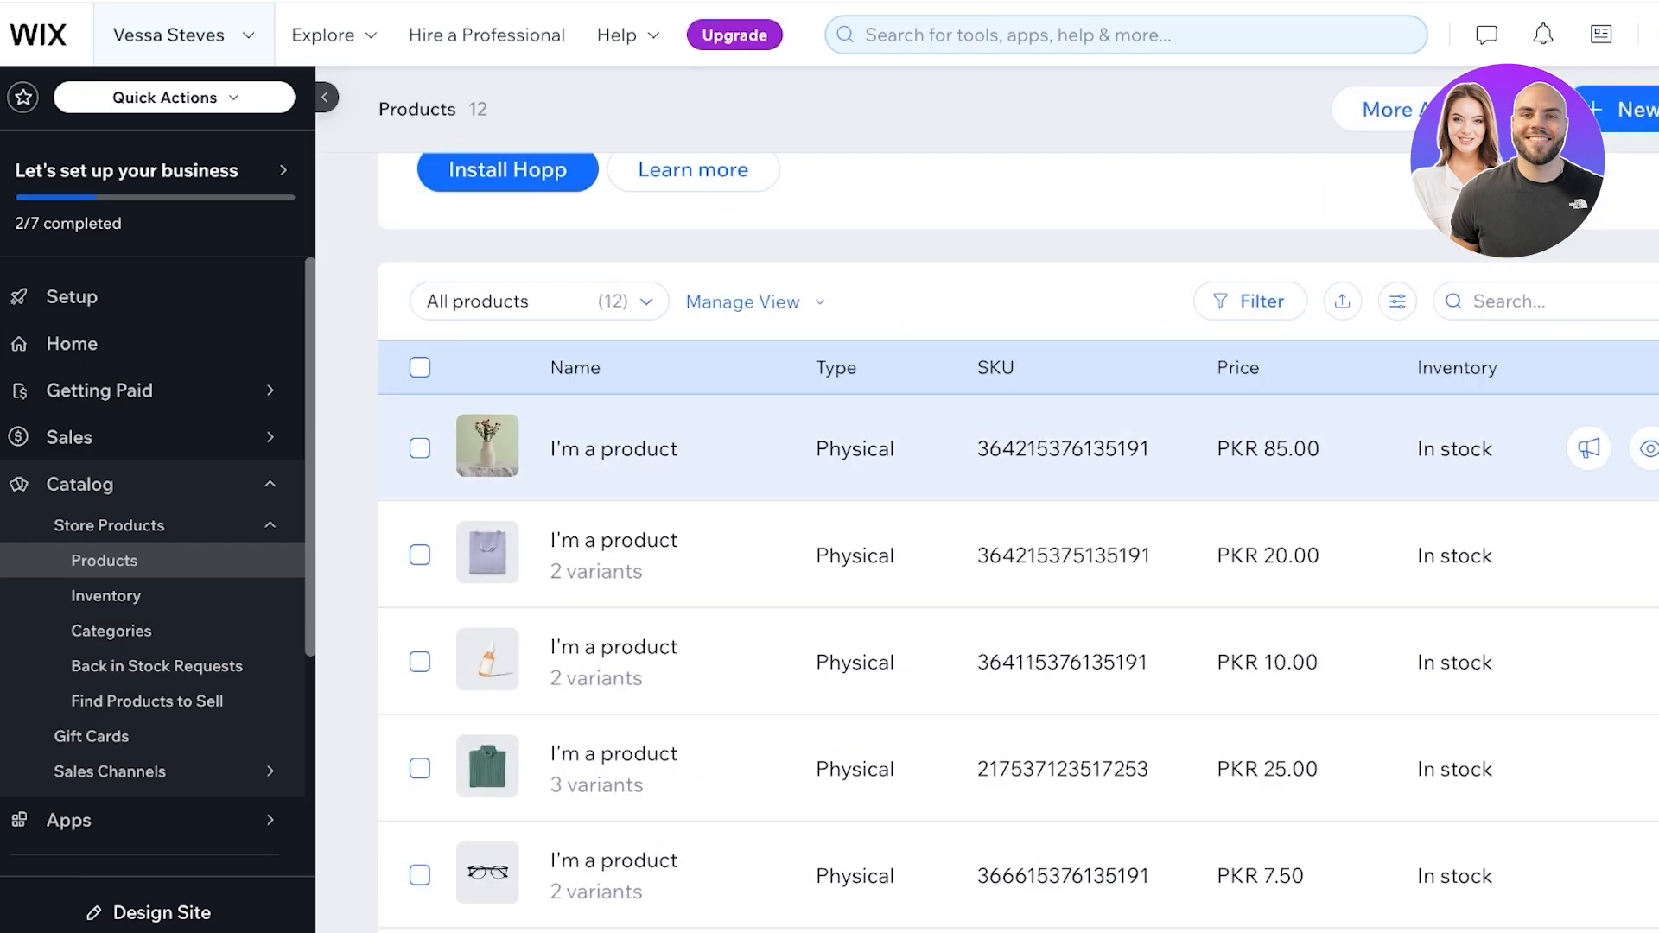
scroll(864, 432, down, 9)
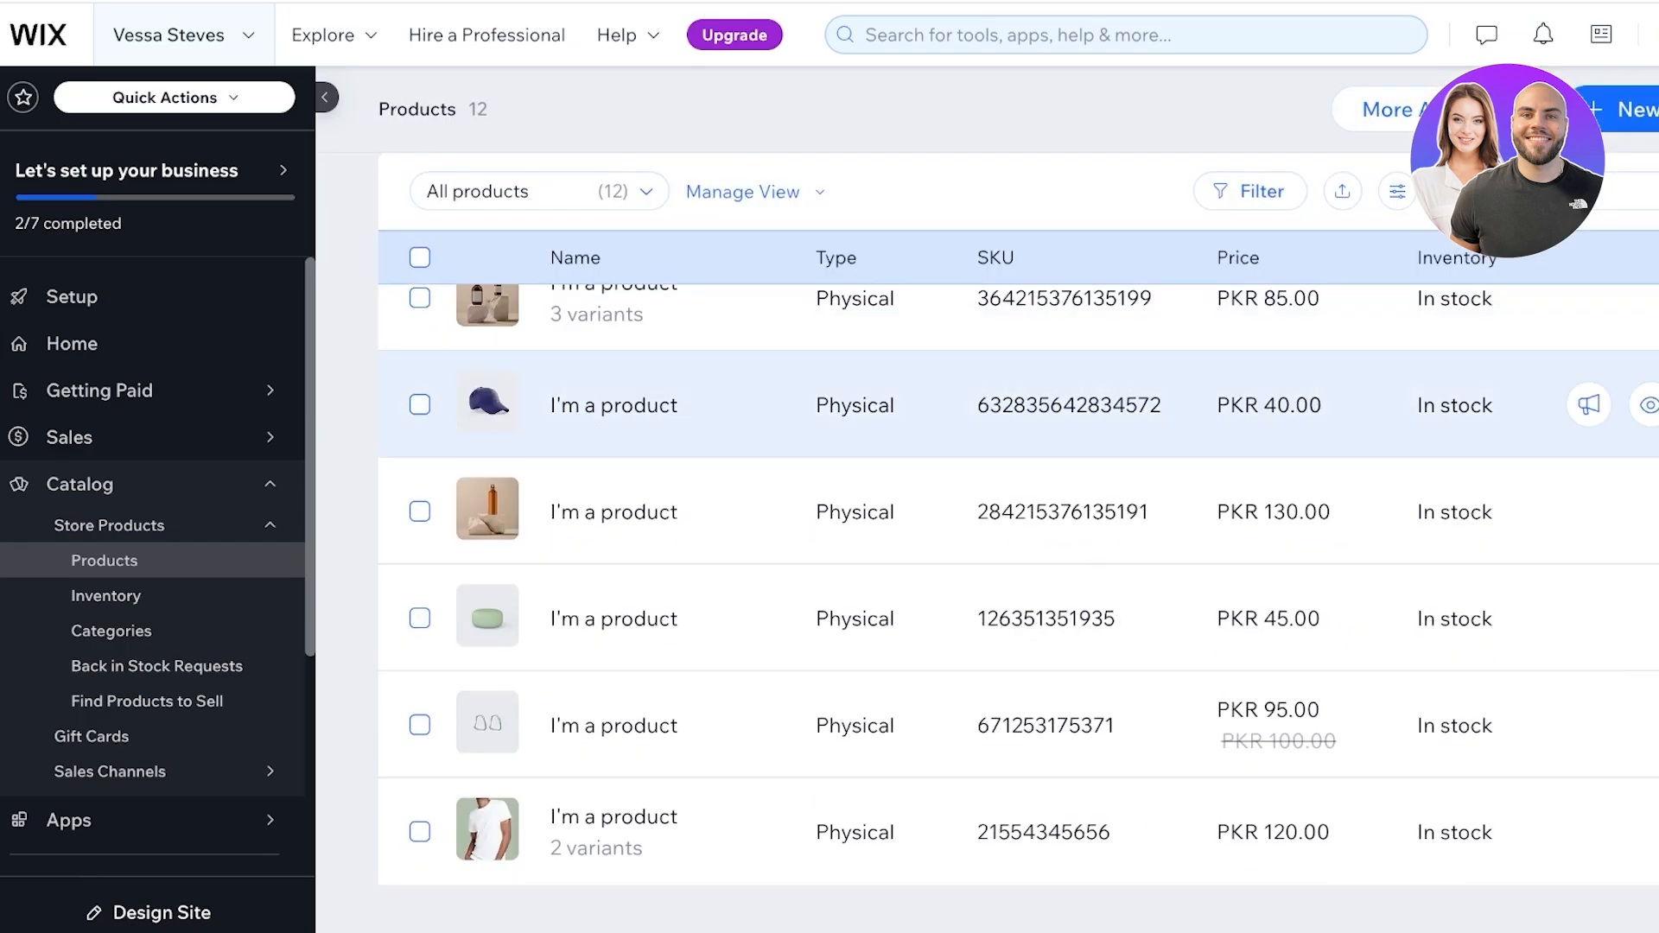
scroll(604, 432, up, 9)
Select all the sample products in the store's product list and delete them.
click(419, 584)
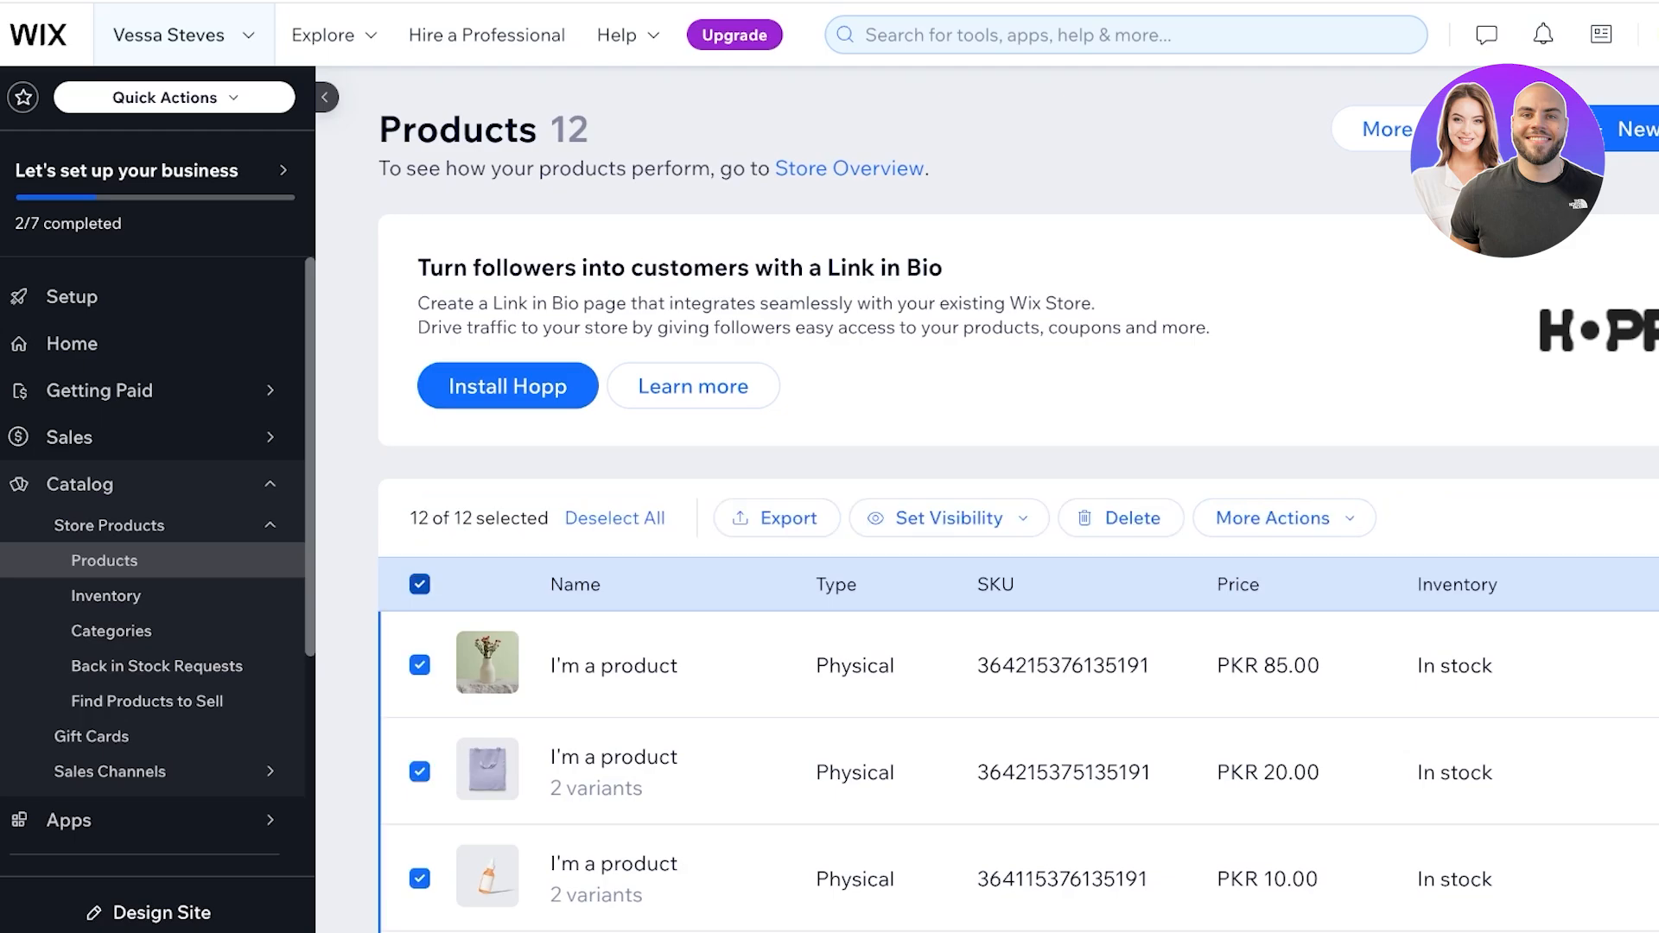
scroll(863, 518, down, 1)
click(1120, 443)
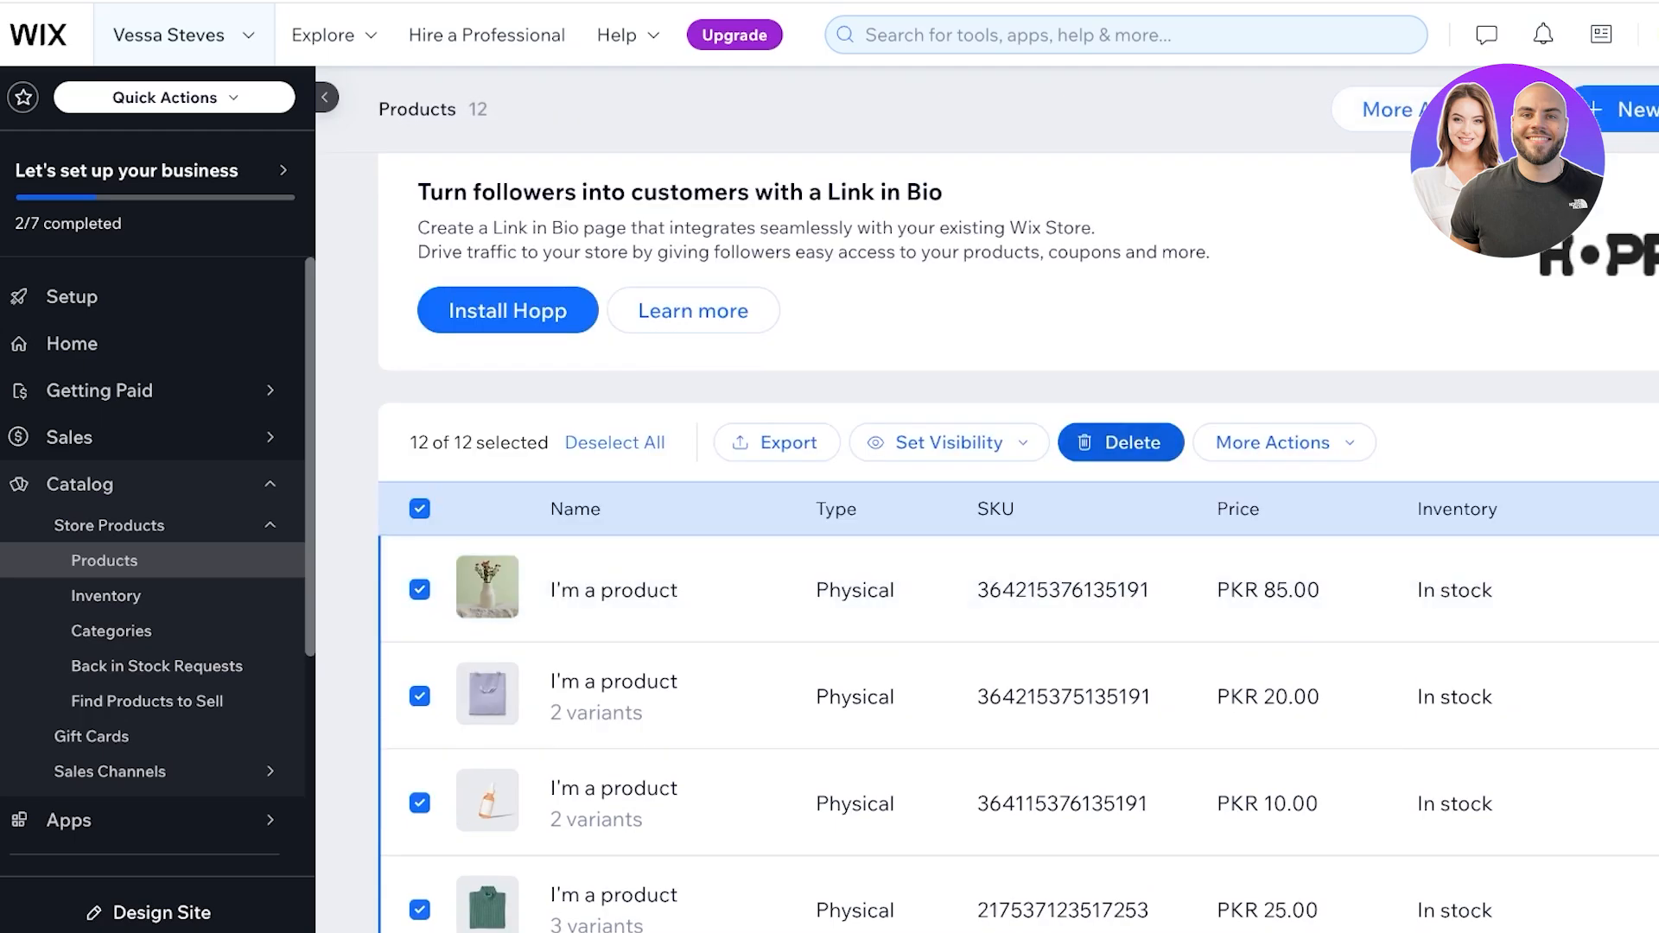
click(1227, 617)
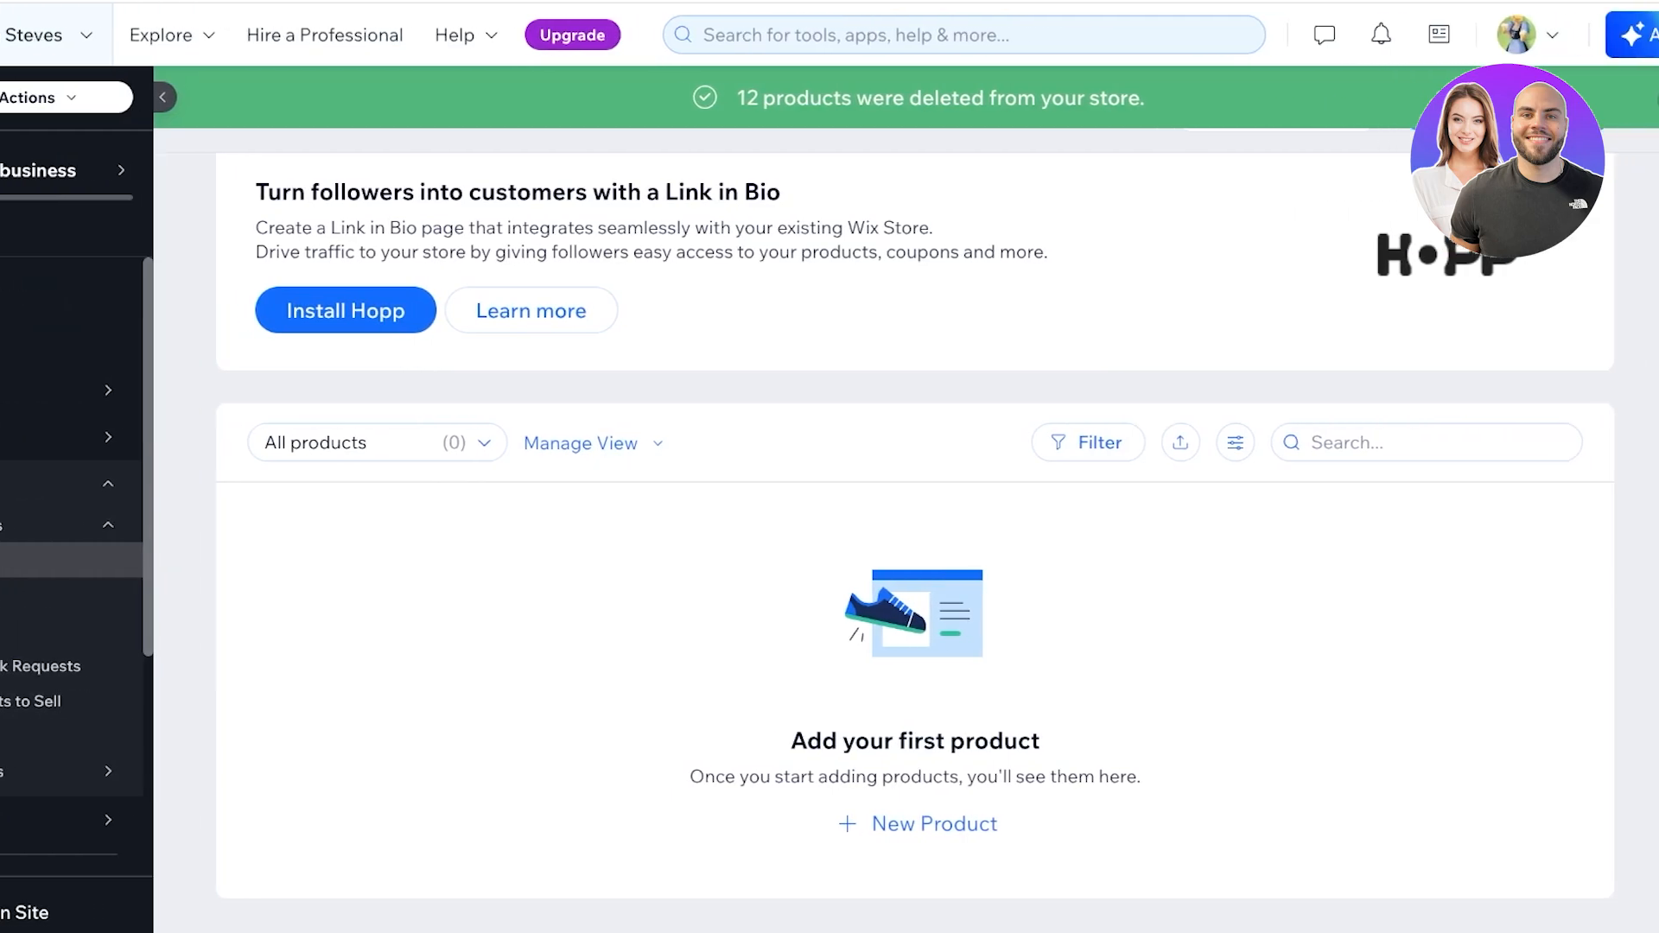
Create a new physical product and name it "Liquid Lipstick".
click(907, 823)
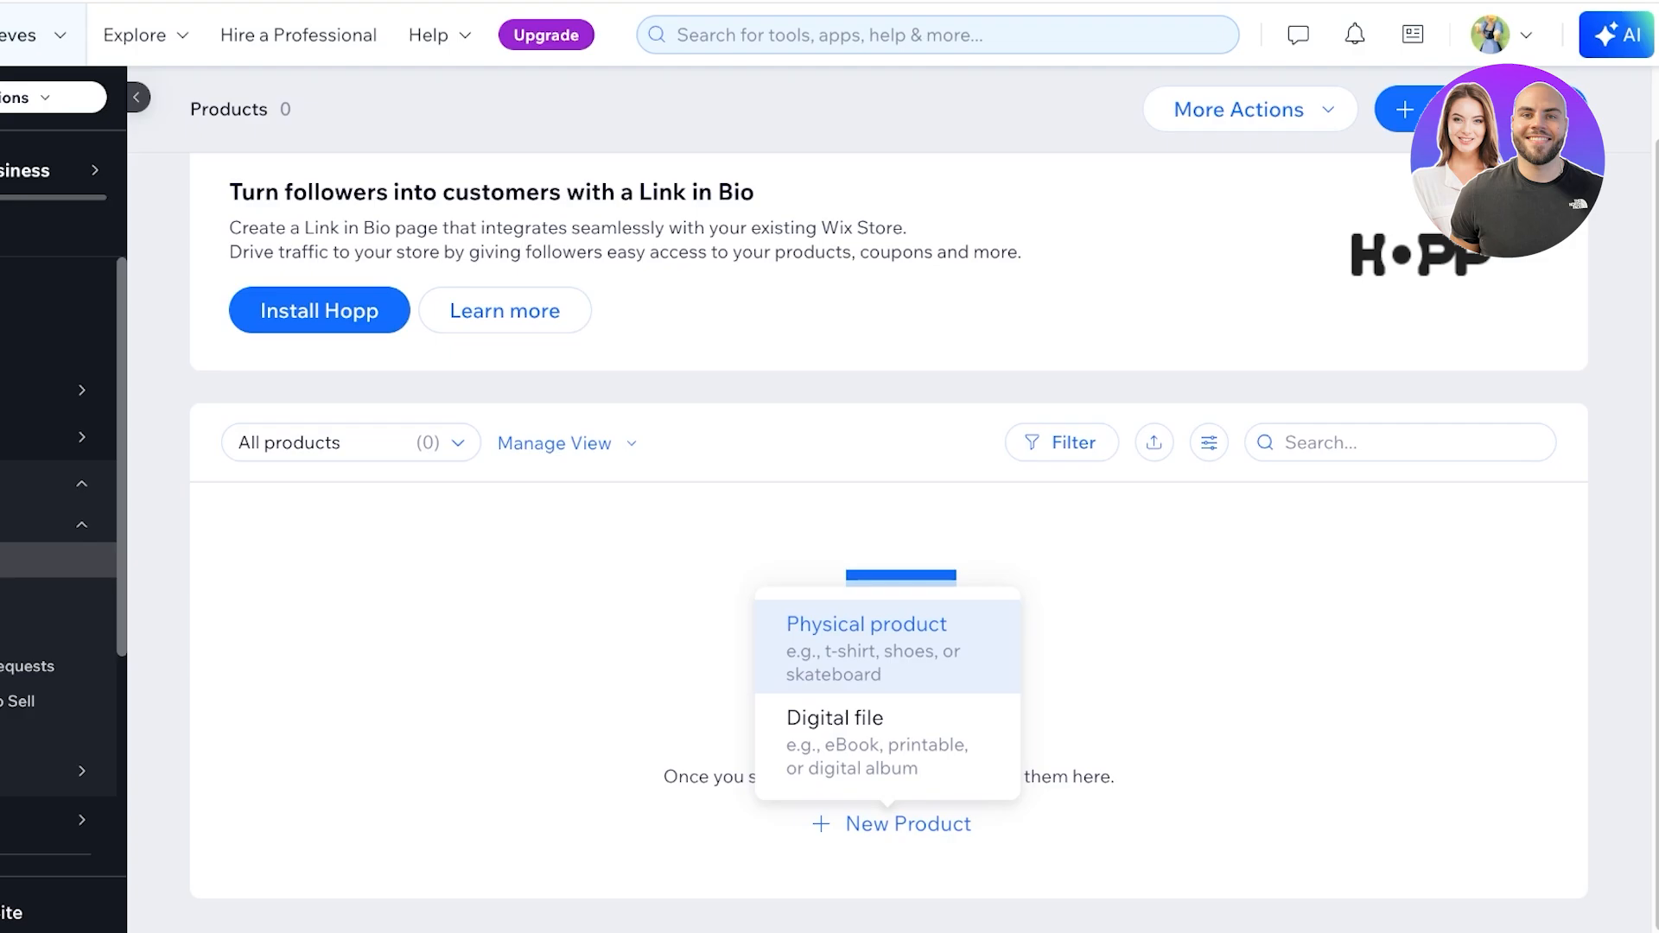
click(866, 646)
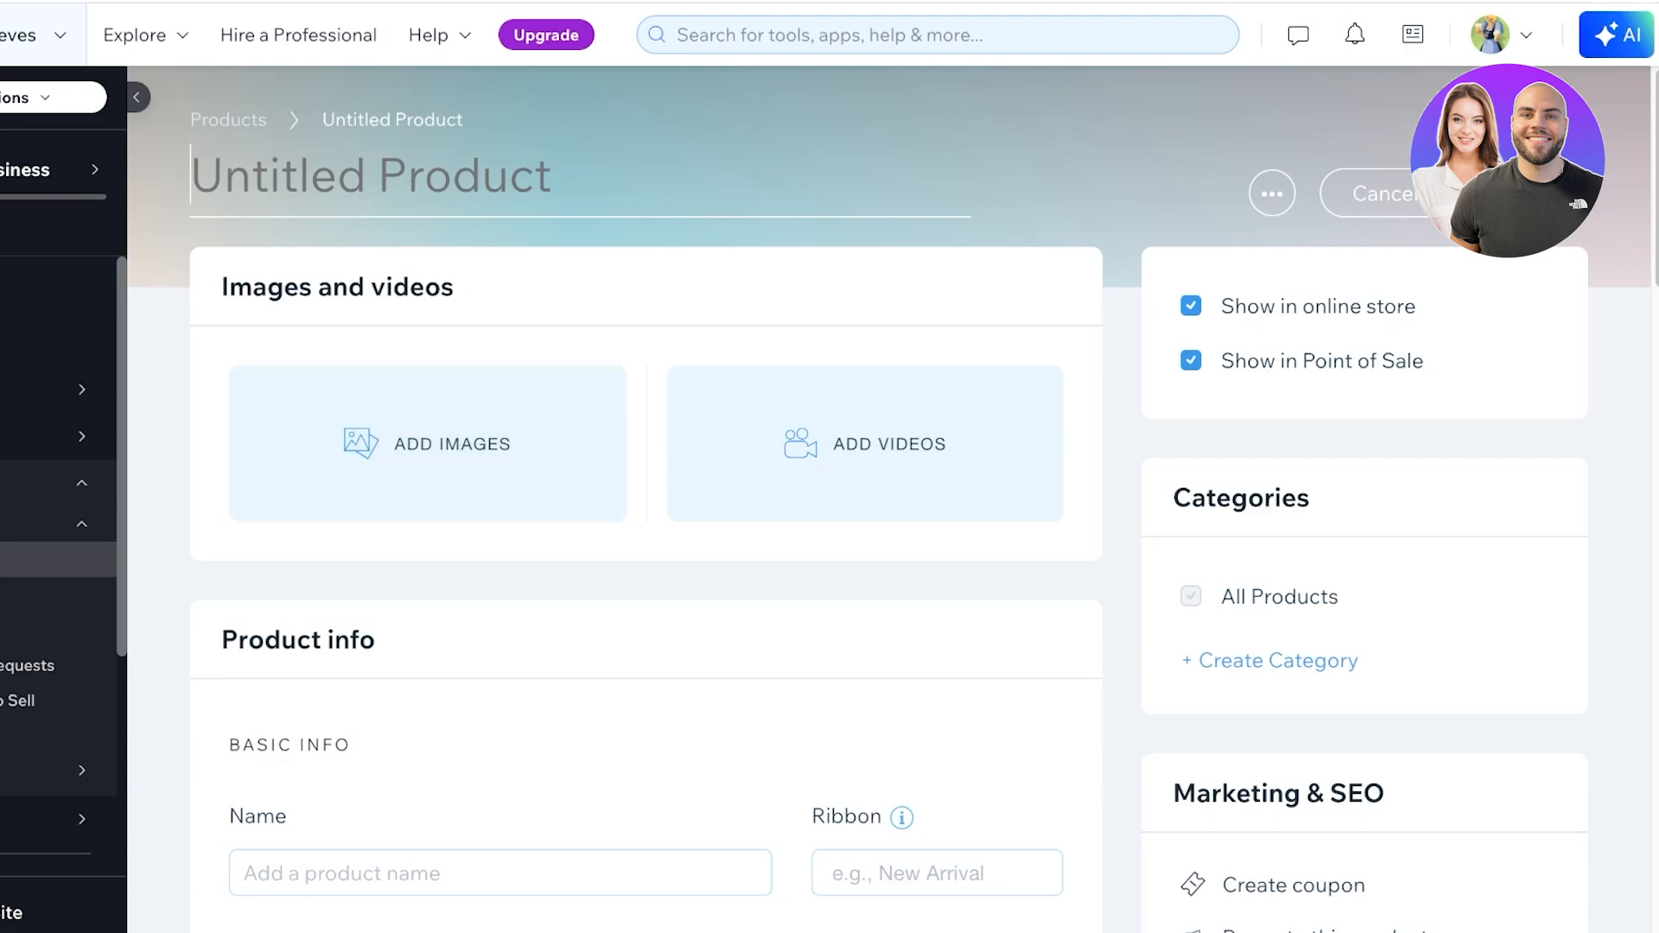
text(Liqu)
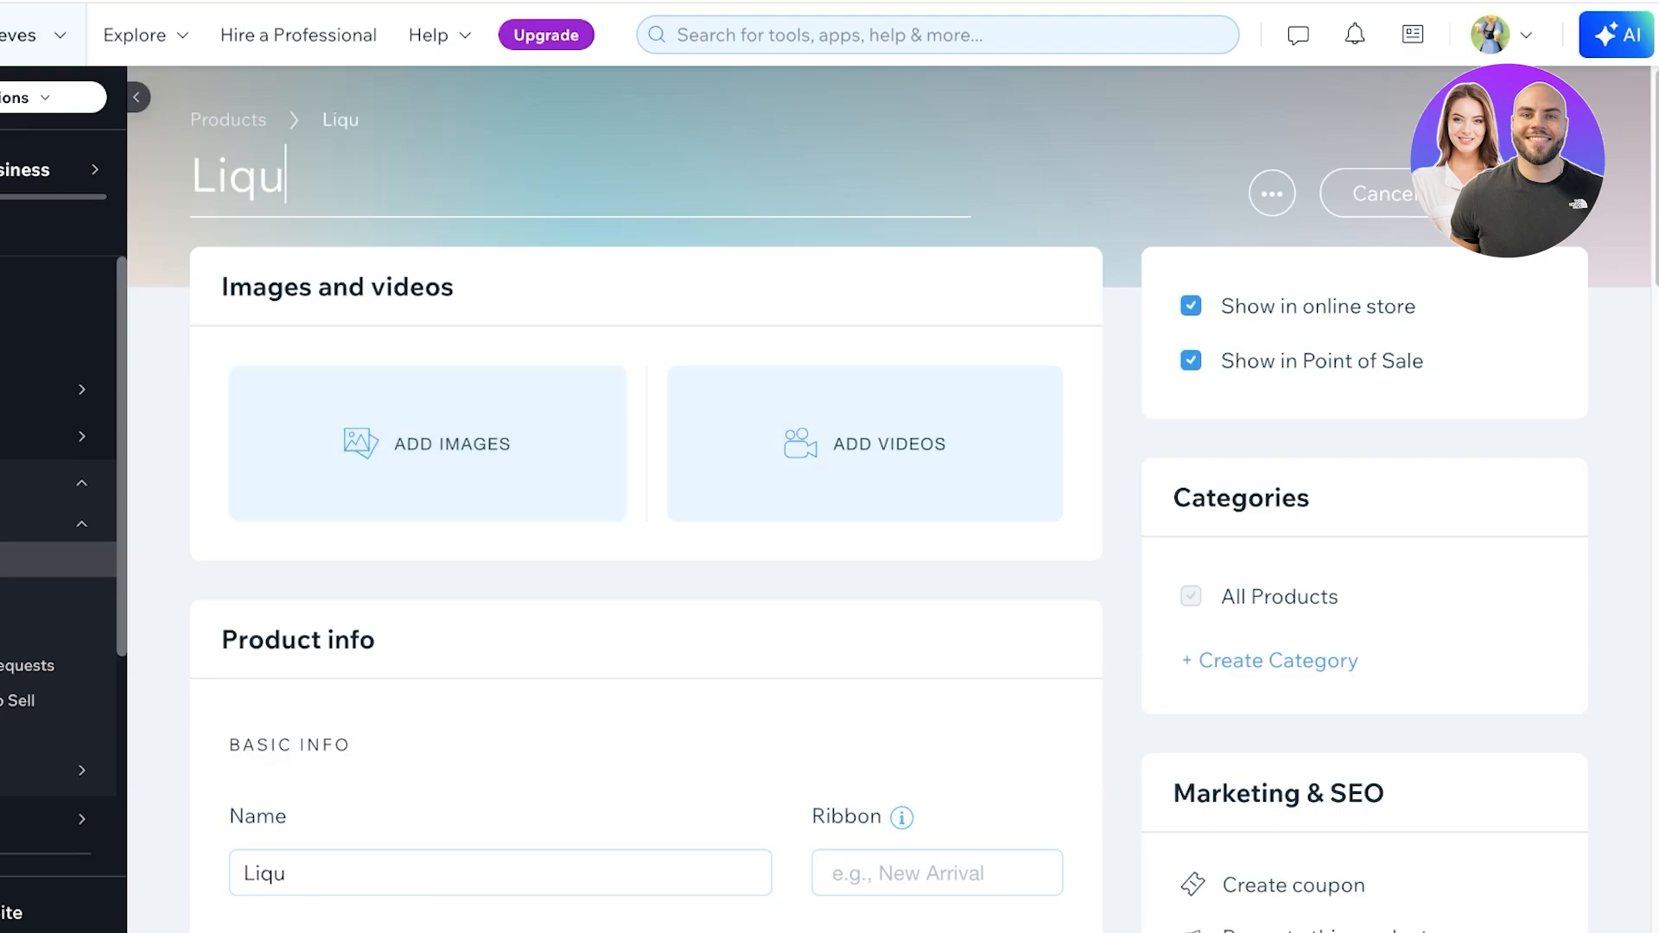
text(id Lipstick)
key(Return)
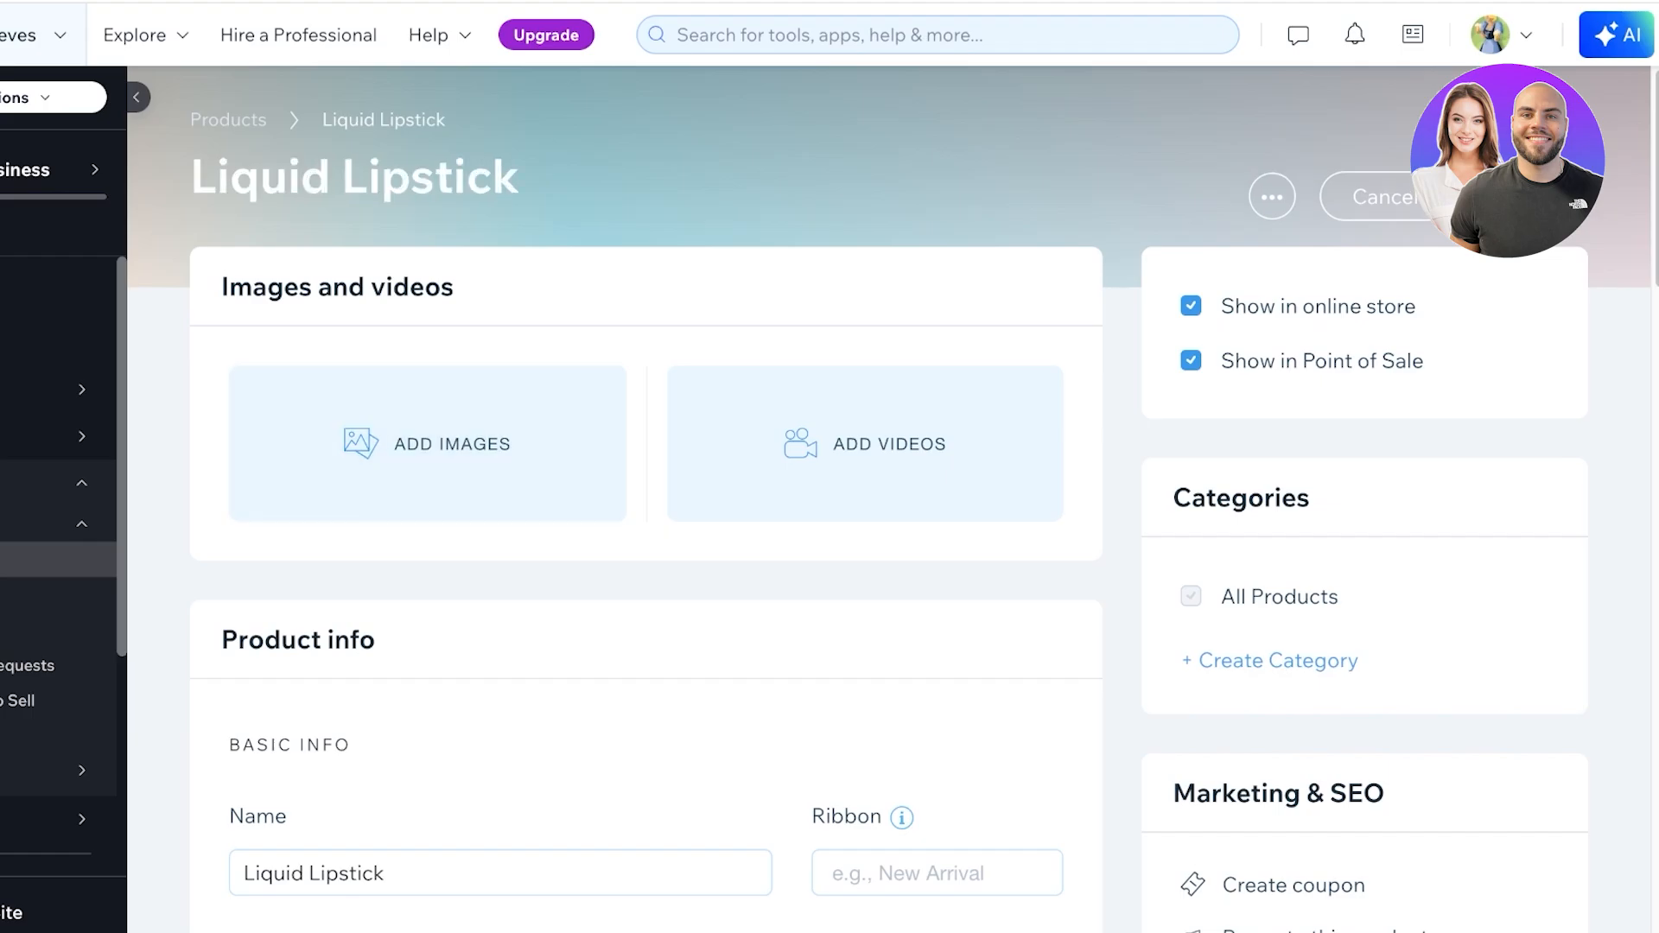
Open the image chooser for the product and upload the Clothing Brand media folder to the site files.
click(428, 444)
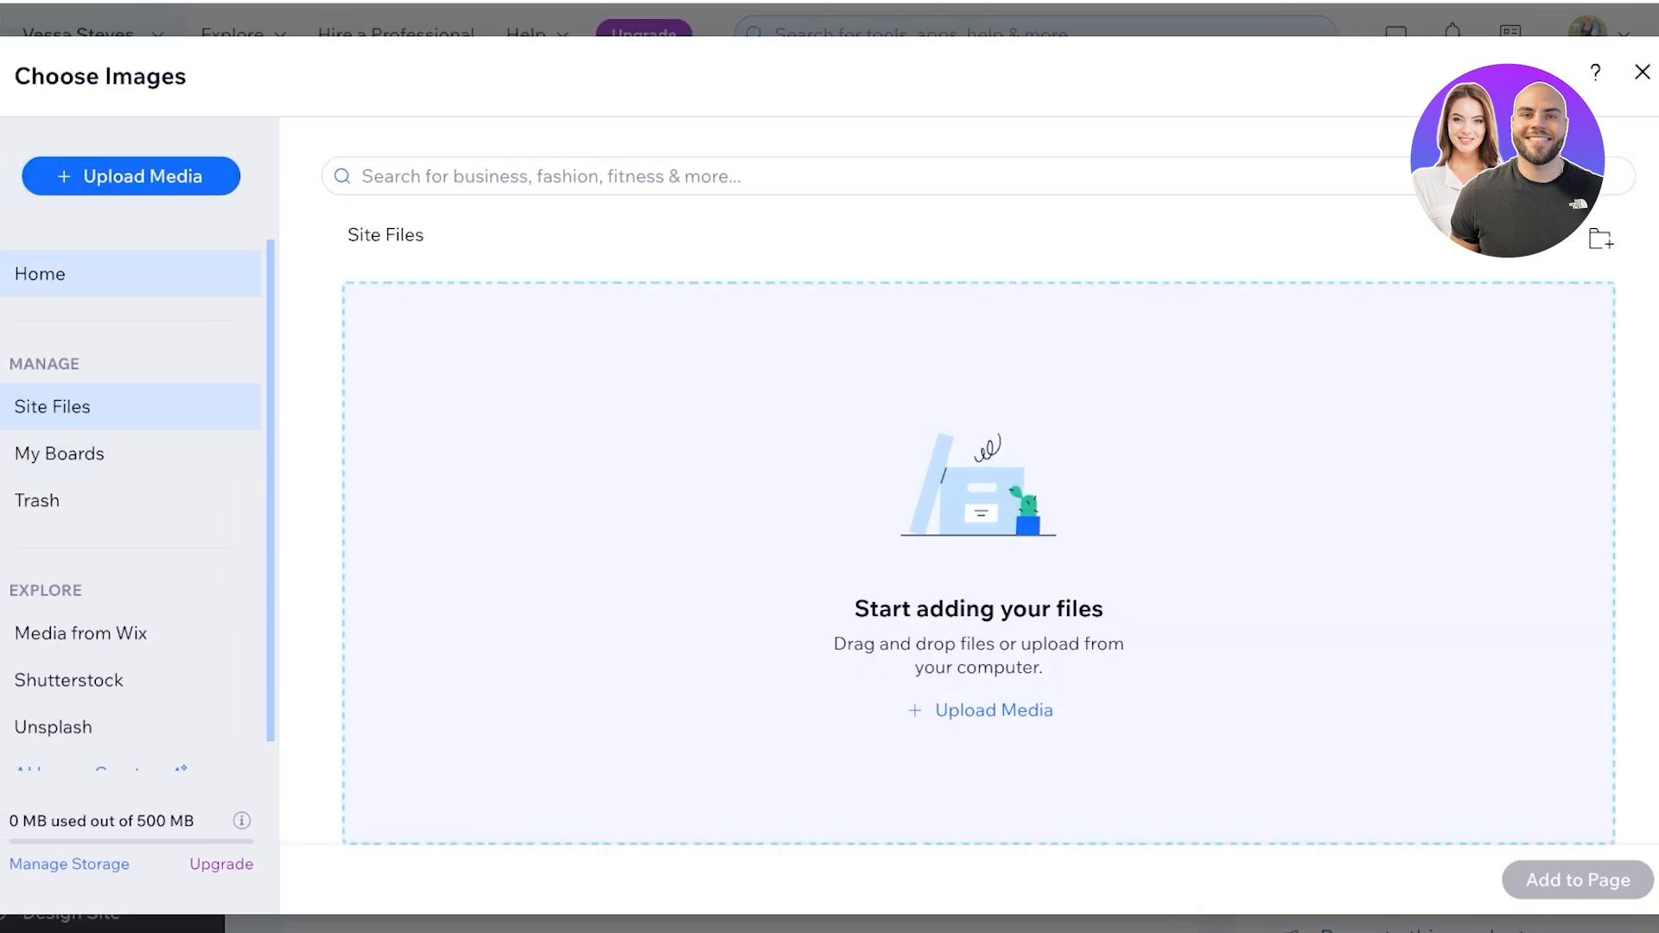
click(95, 633)
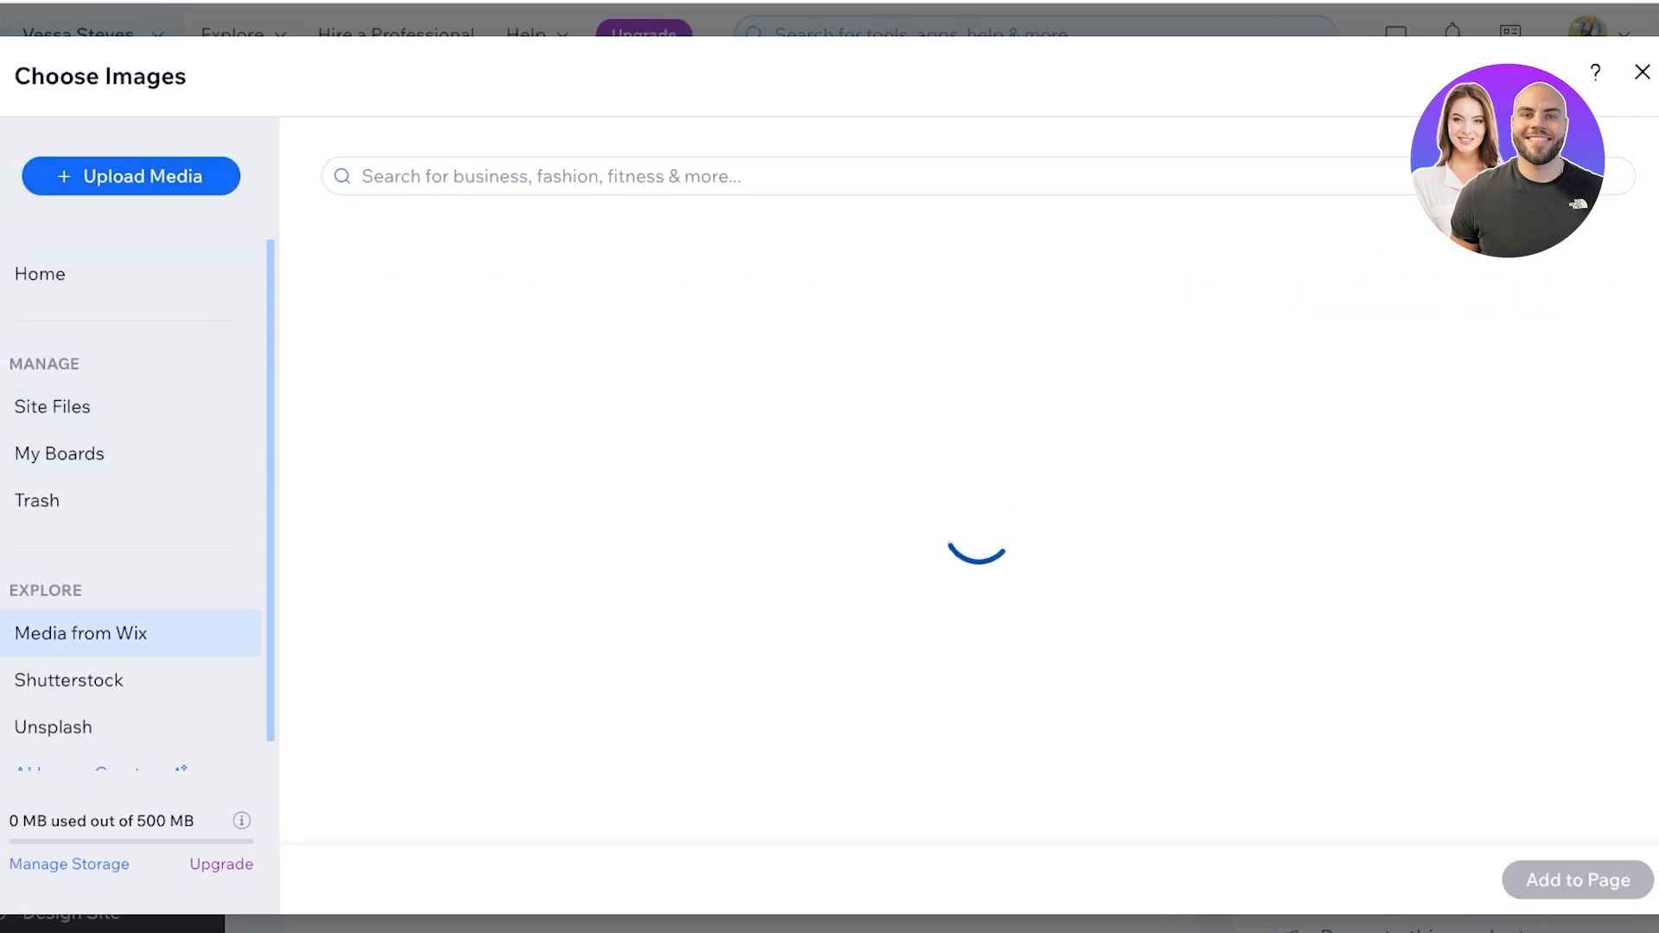
click(130, 175)
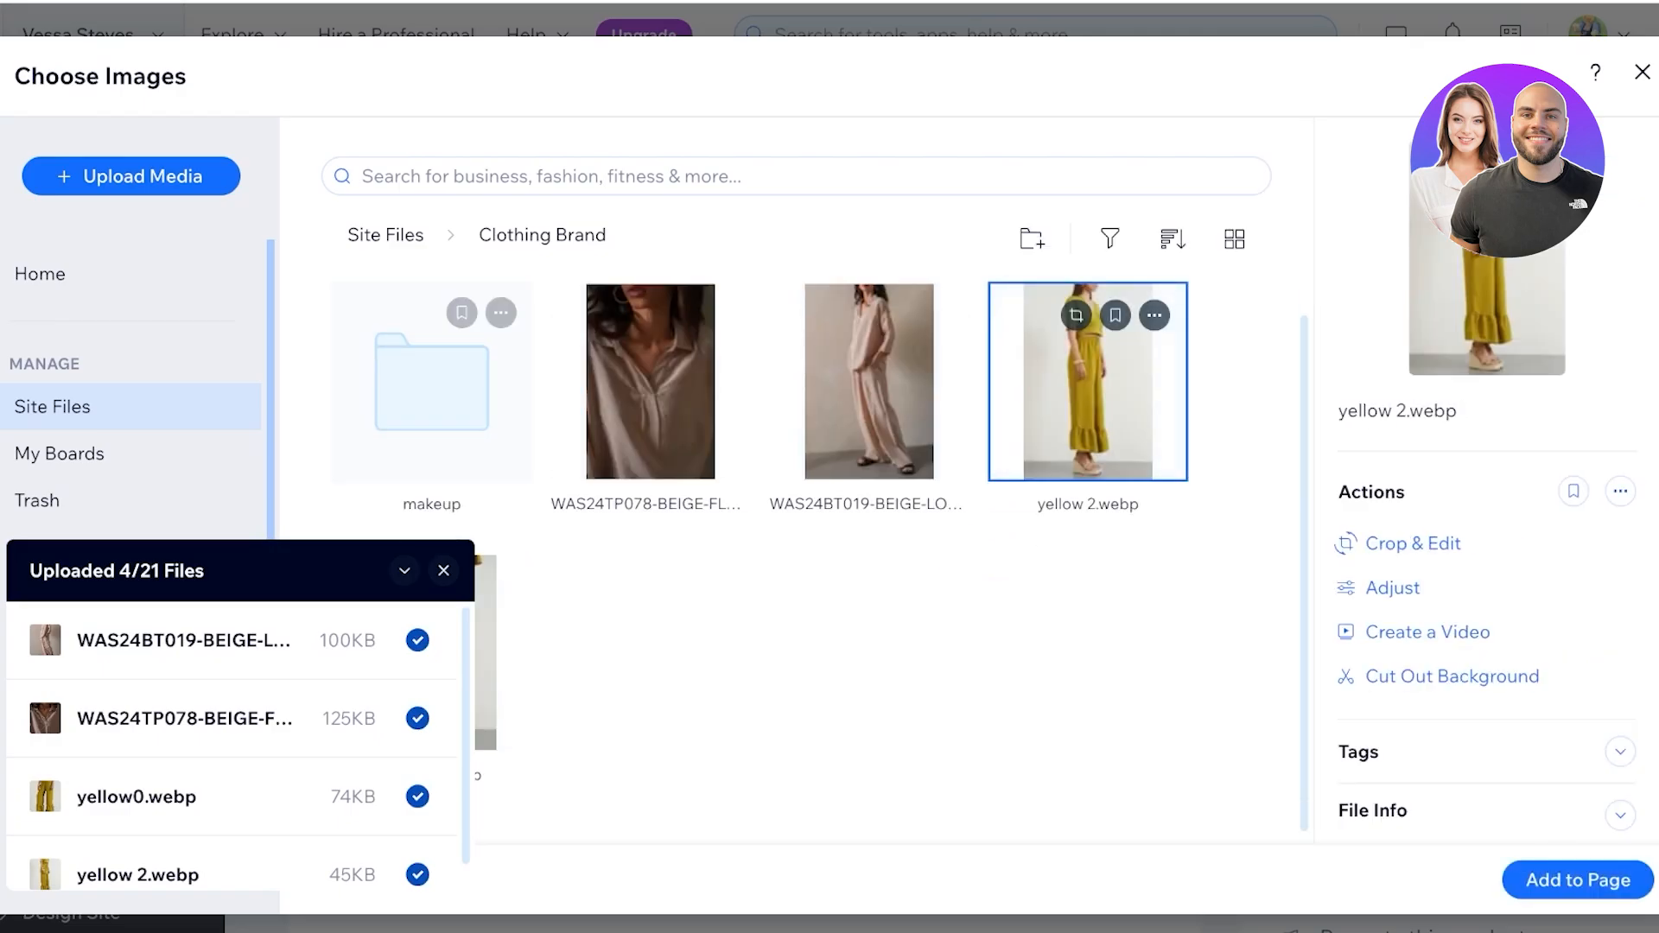
Pick the dark red lipstick image DRAMA_2.webp from the makeup subfolder and add it as the product's main image.
double_click(431, 380)
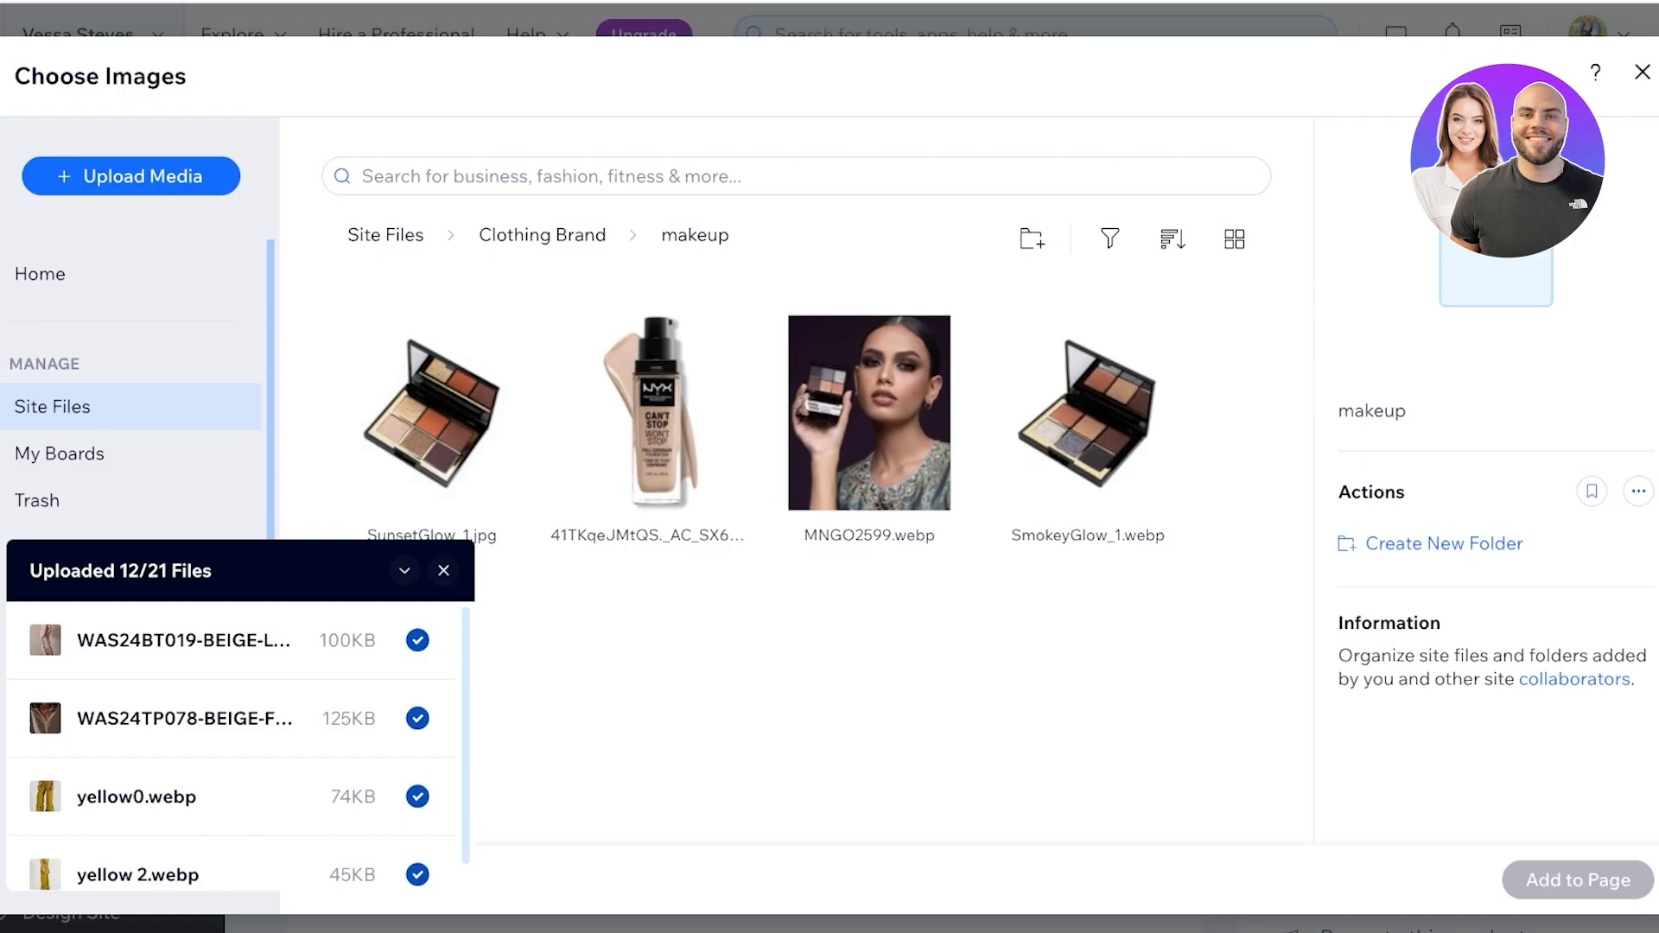
click(443, 570)
click(975, 528)
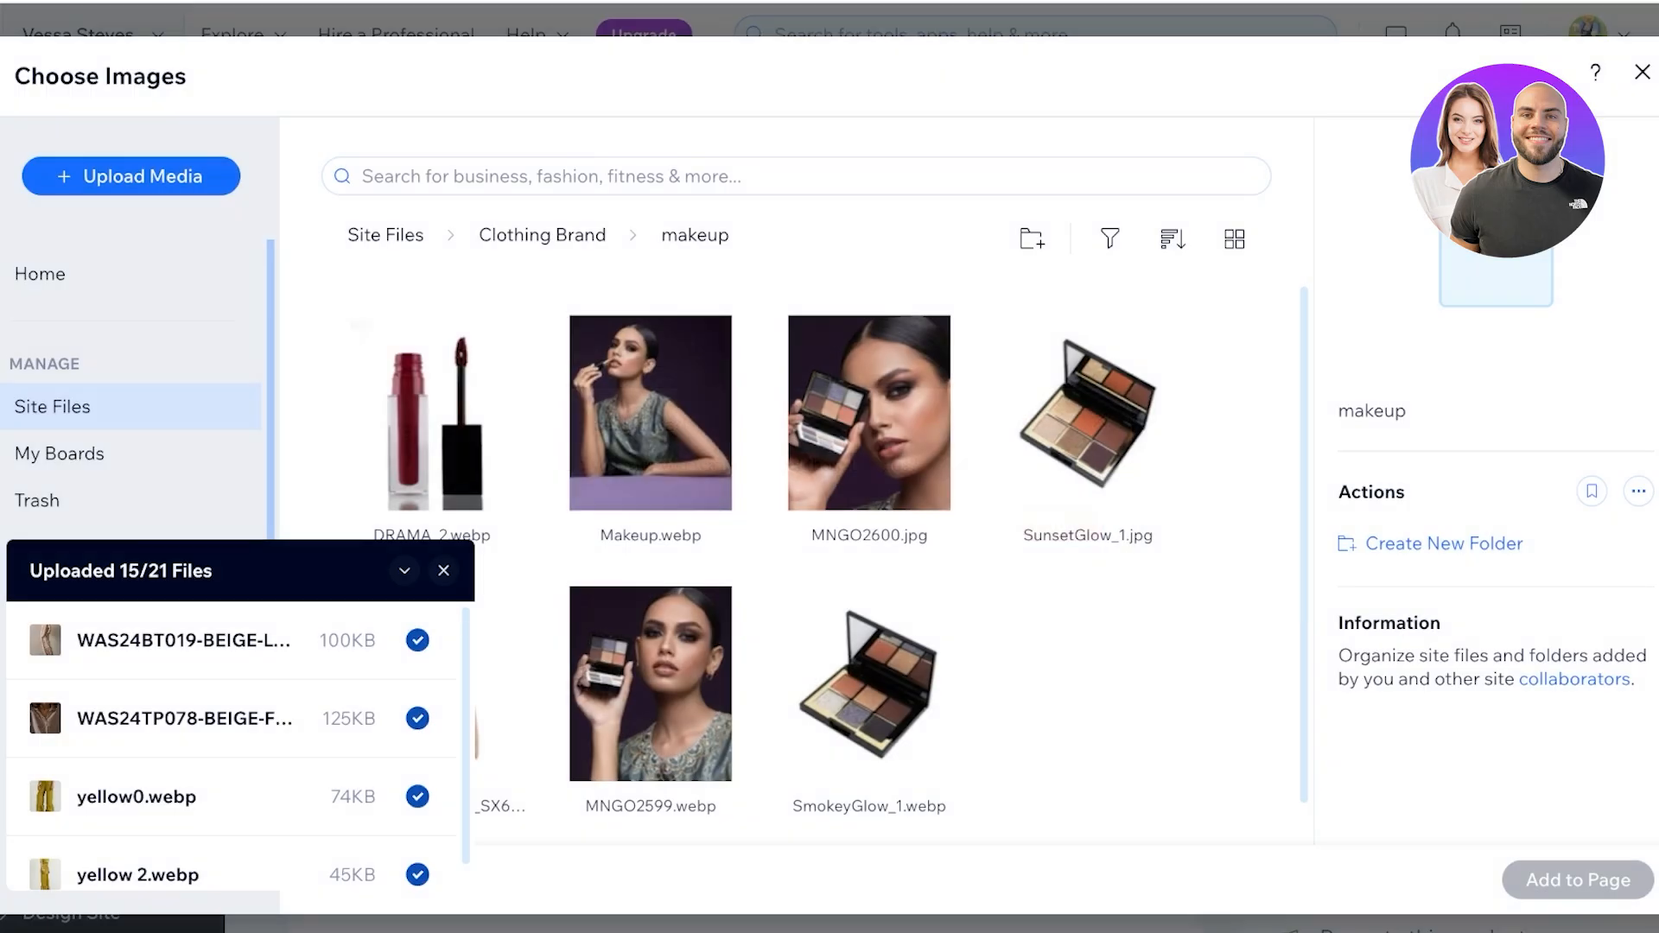
click(651, 413)
click(1578, 880)
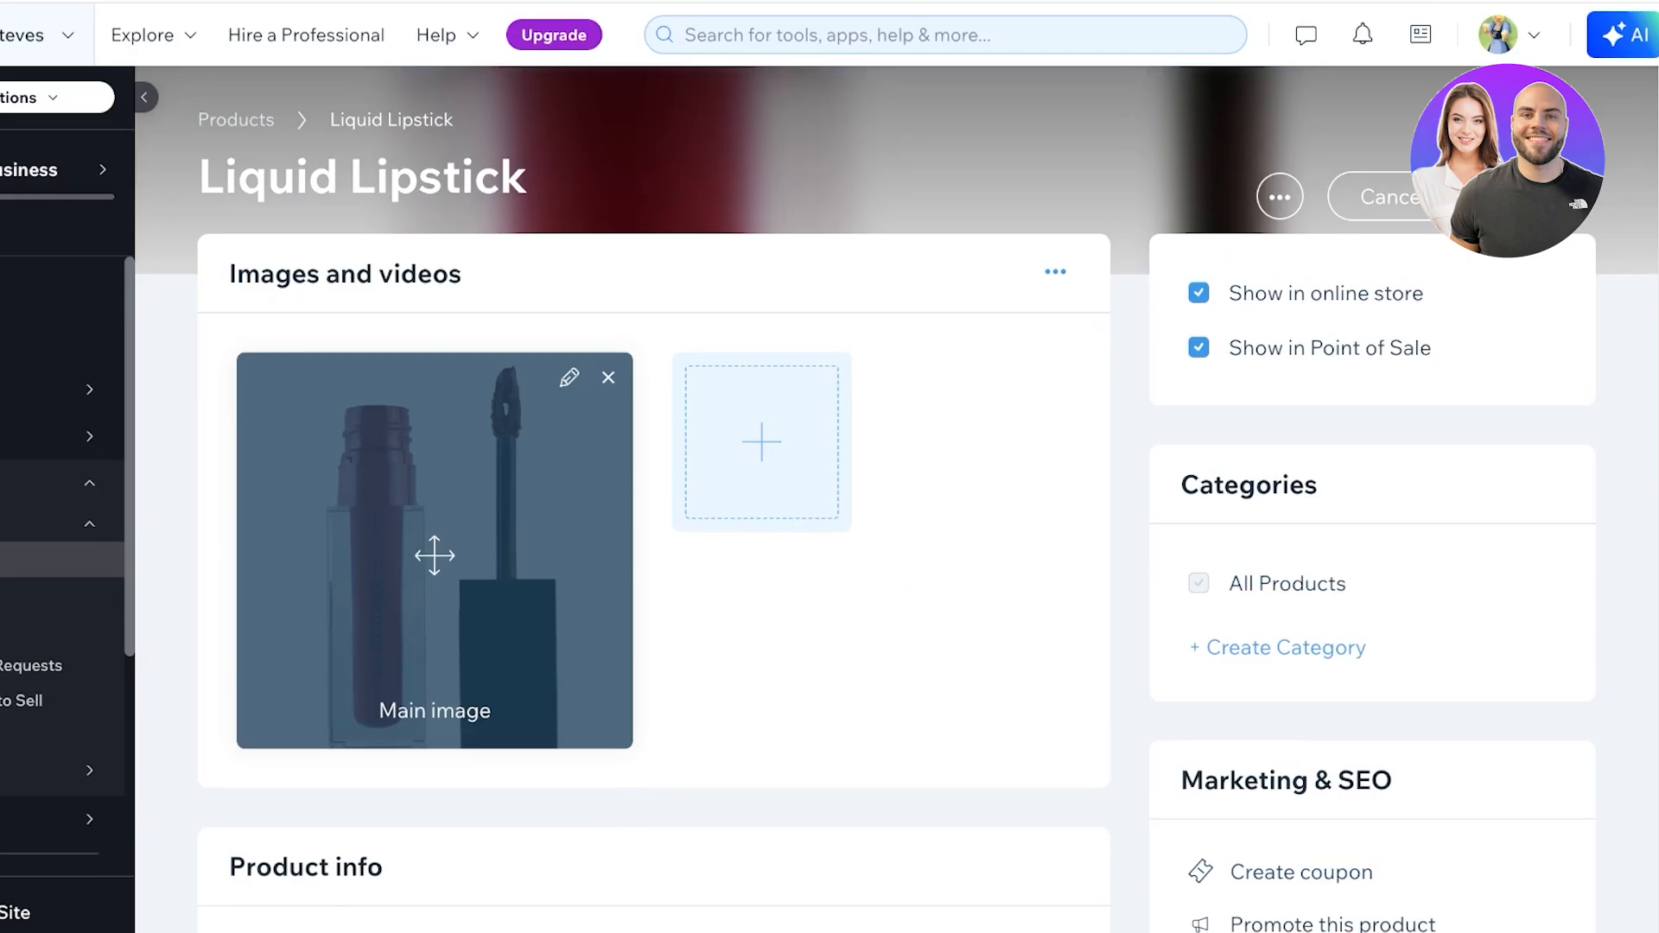
Add PASSIONATEROSE_2.webp from the Clothing Brand makeup folder as the product's second image.
scroll(523, 556, down, 4)
scroll(522, 556, up, 4)
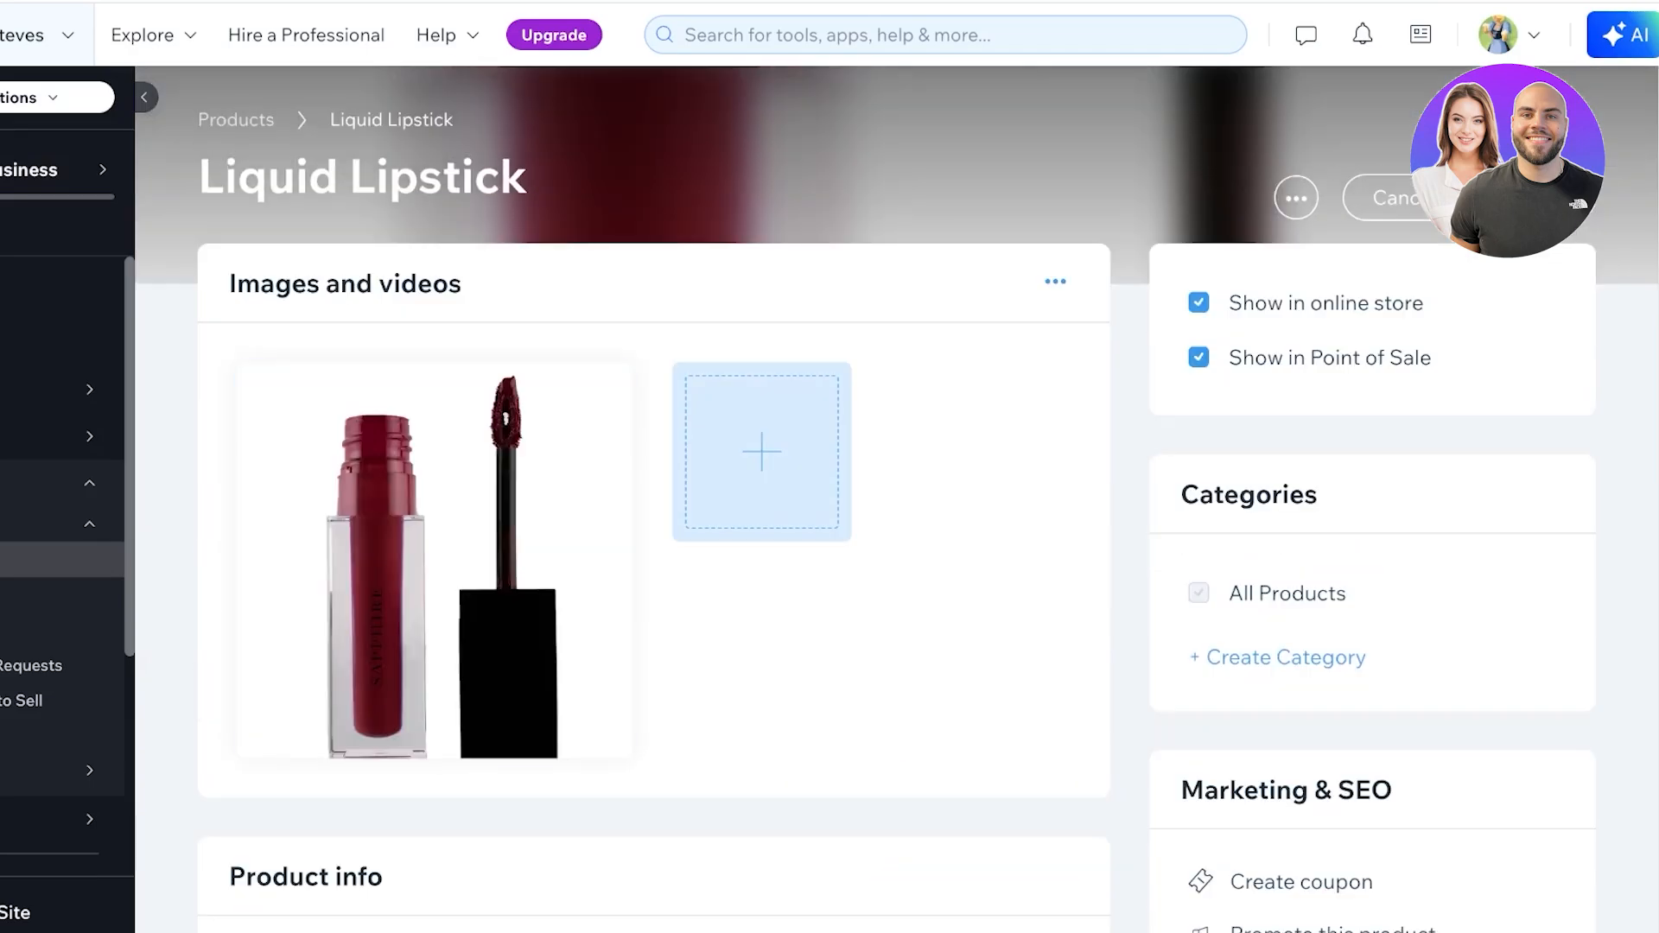
click(761, 451)
click(666, 629)
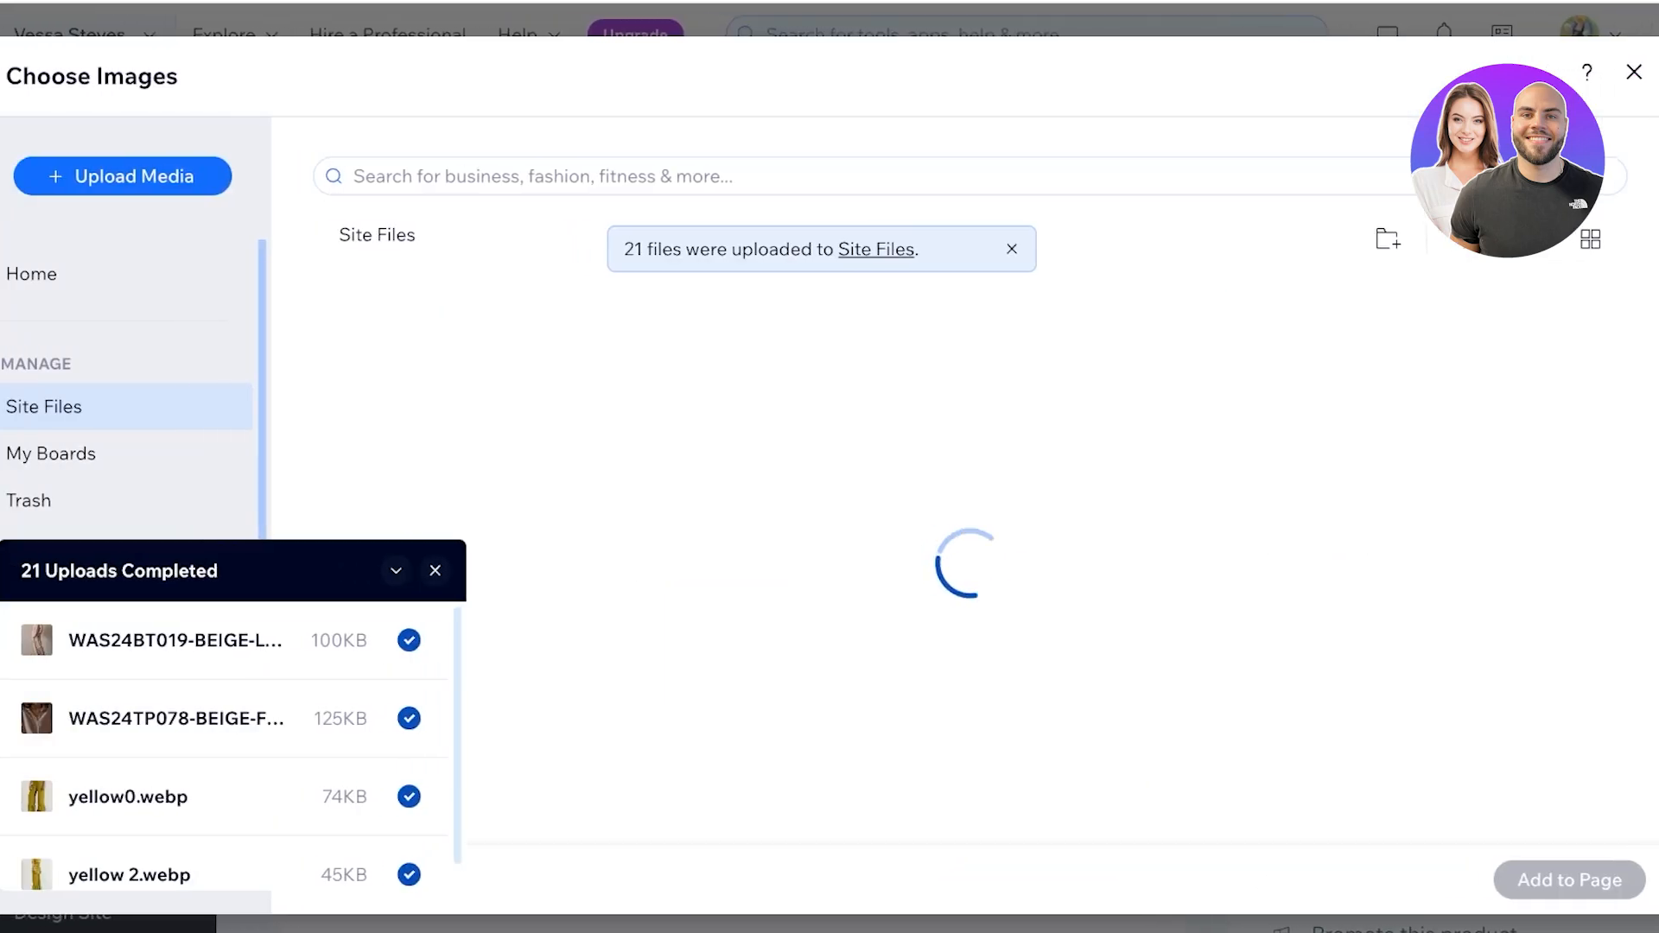
double_click(433, 413)
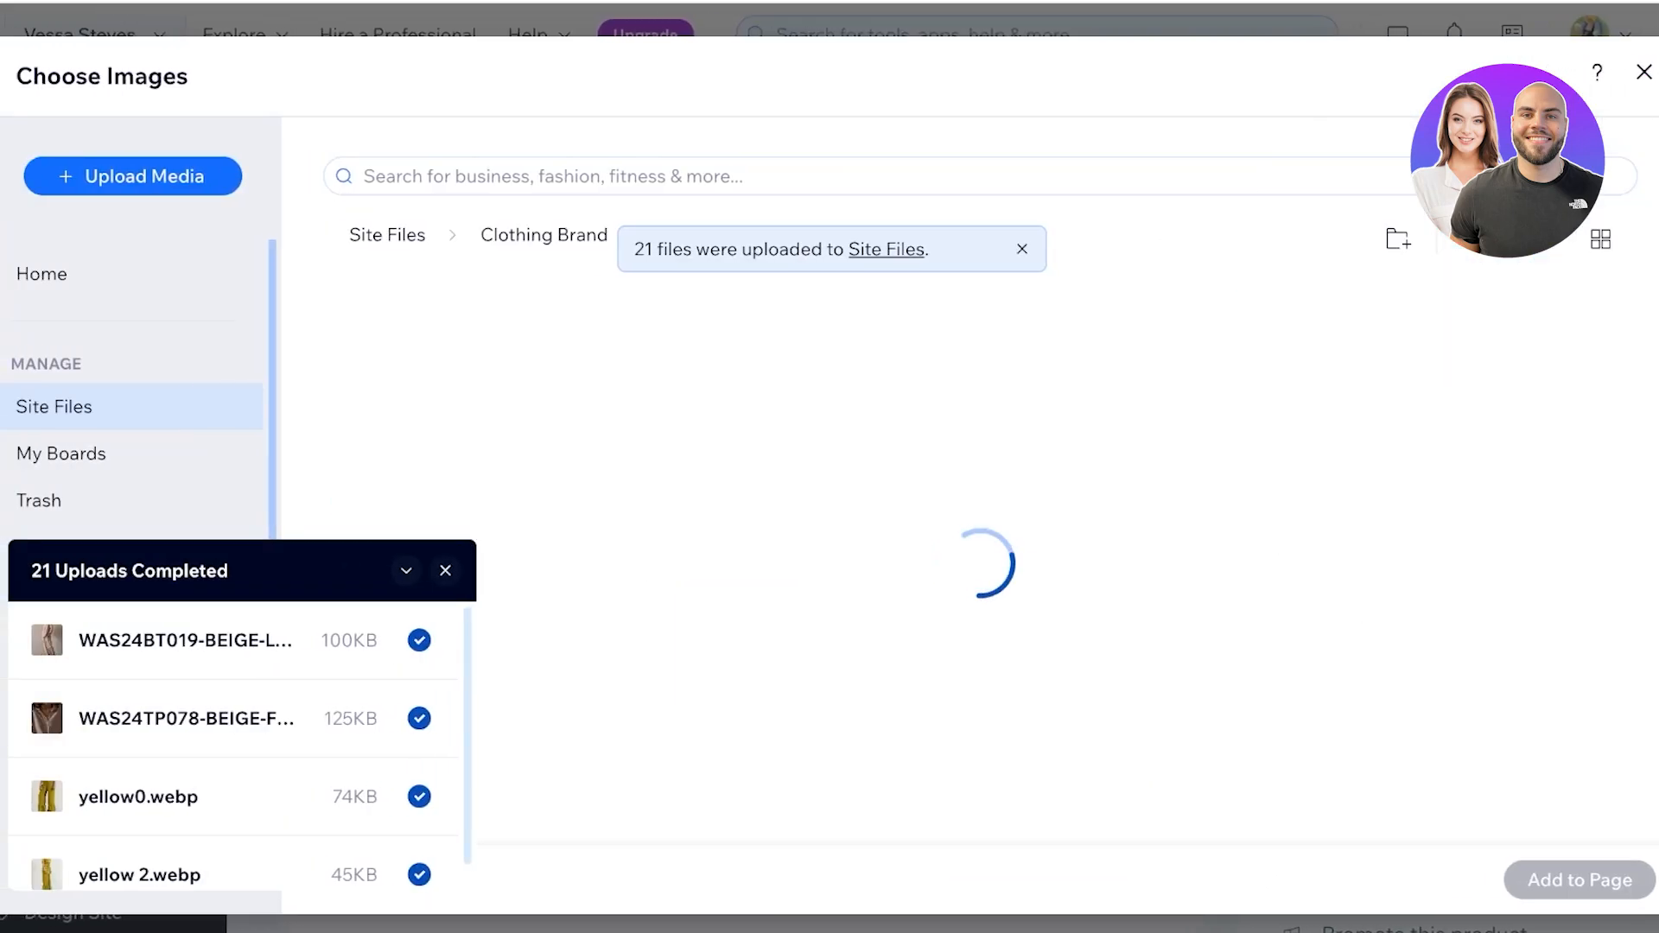
double_click(433, 413)
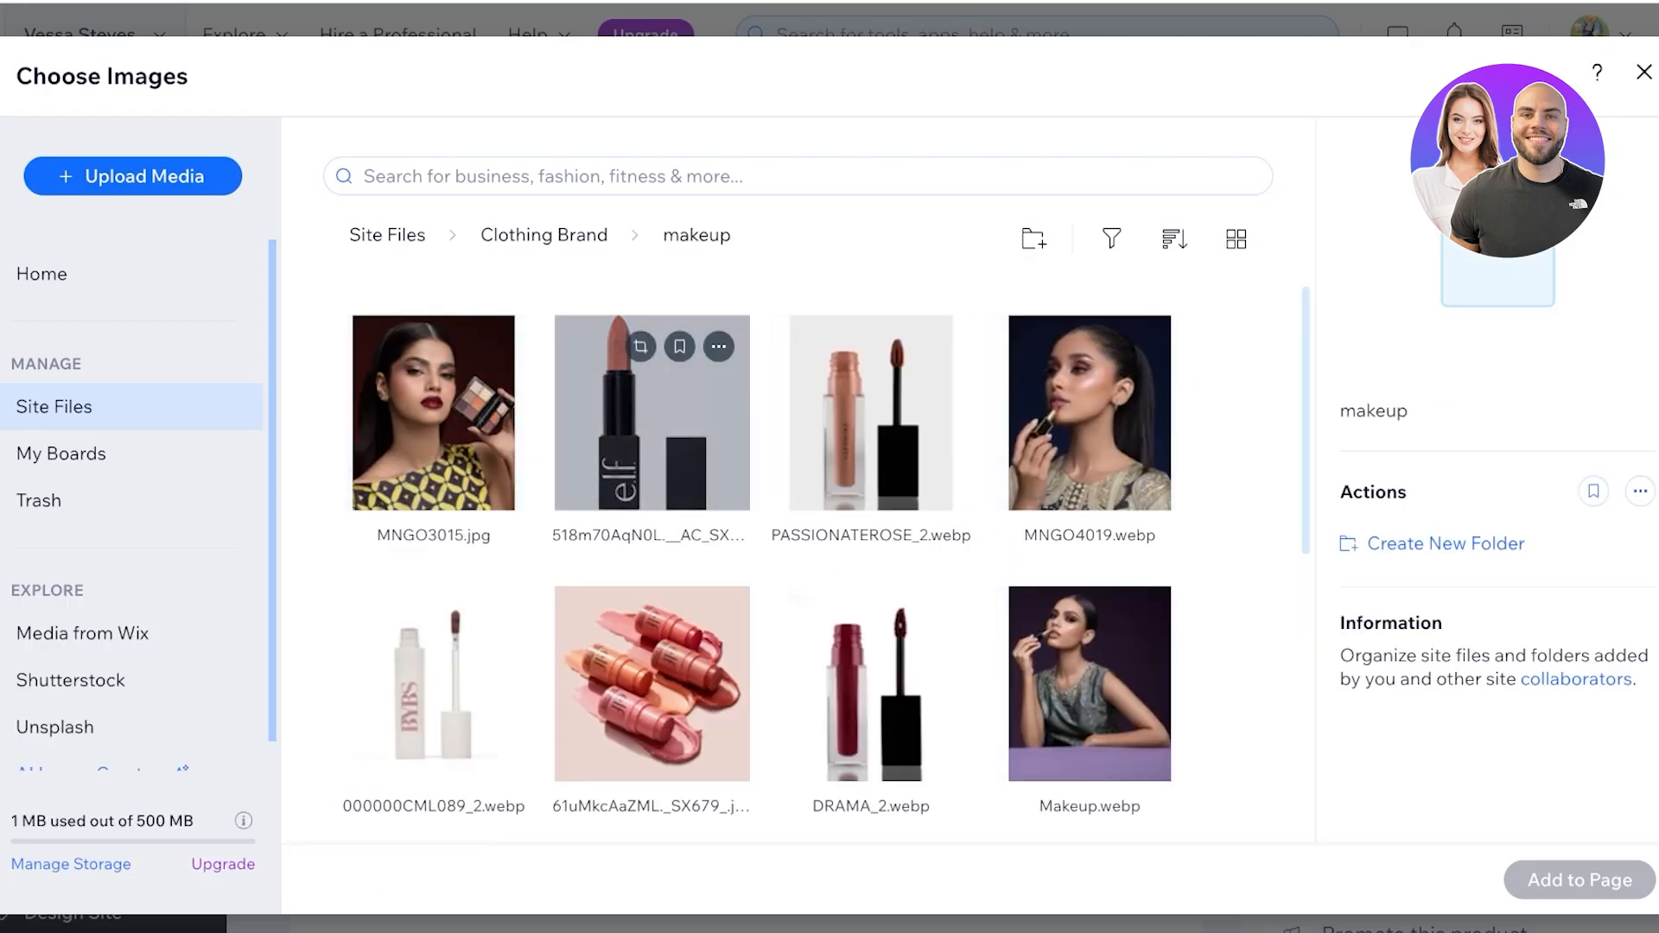
click(871, 413)
click(1579, 880)
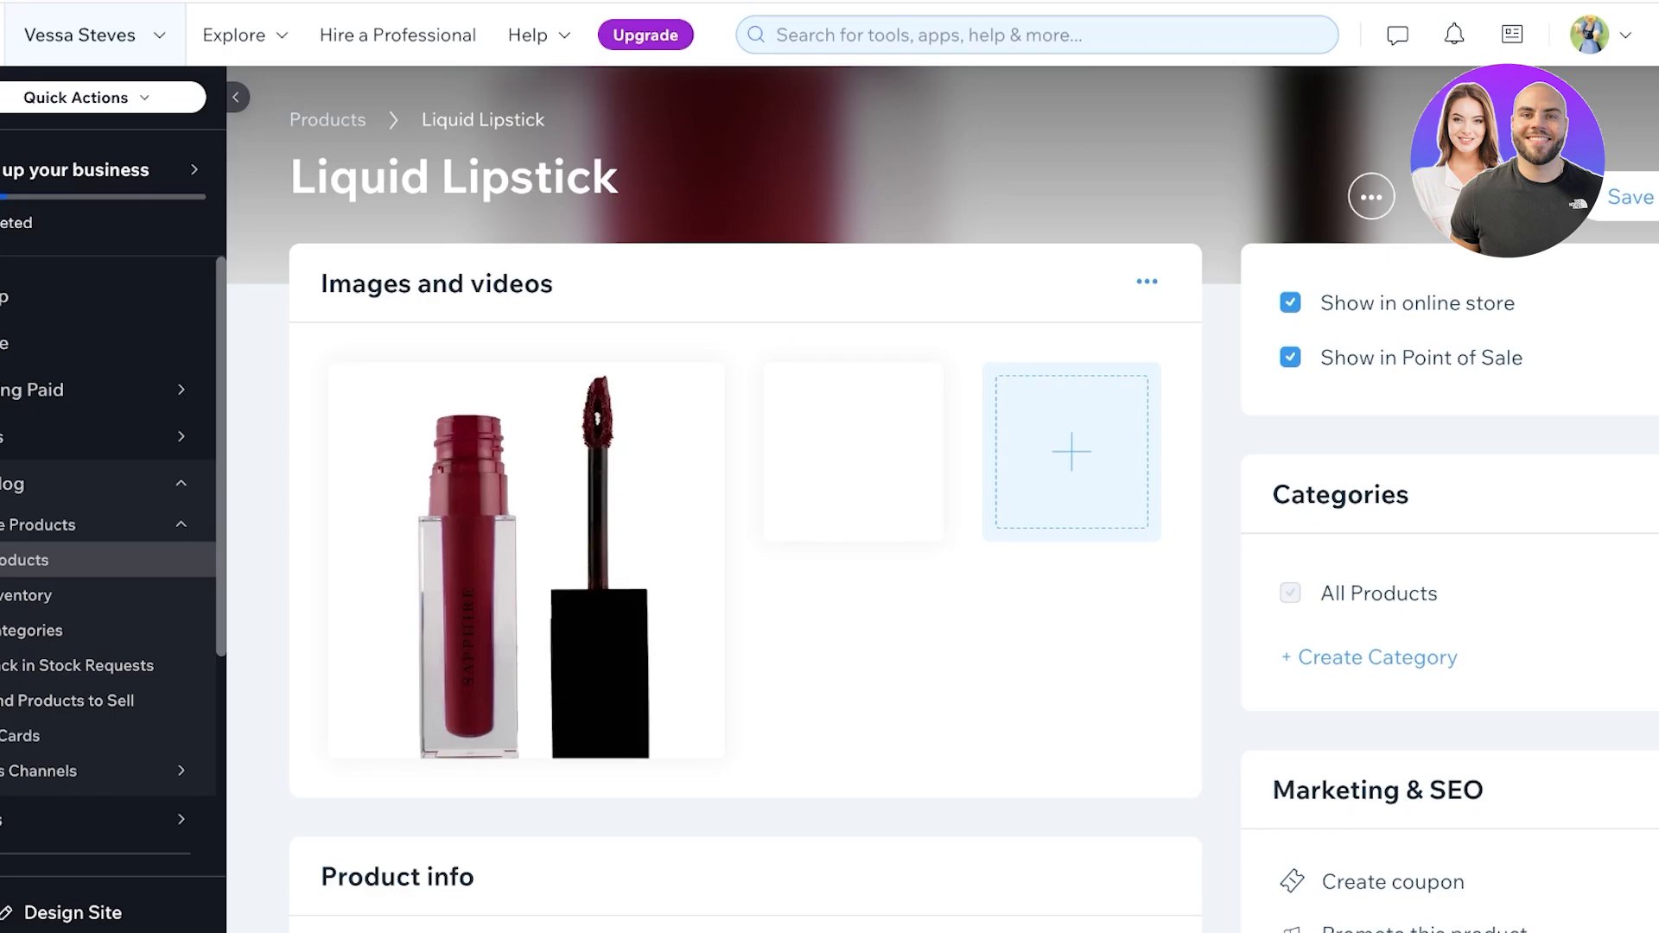
scroll(505, 725, down, 3)
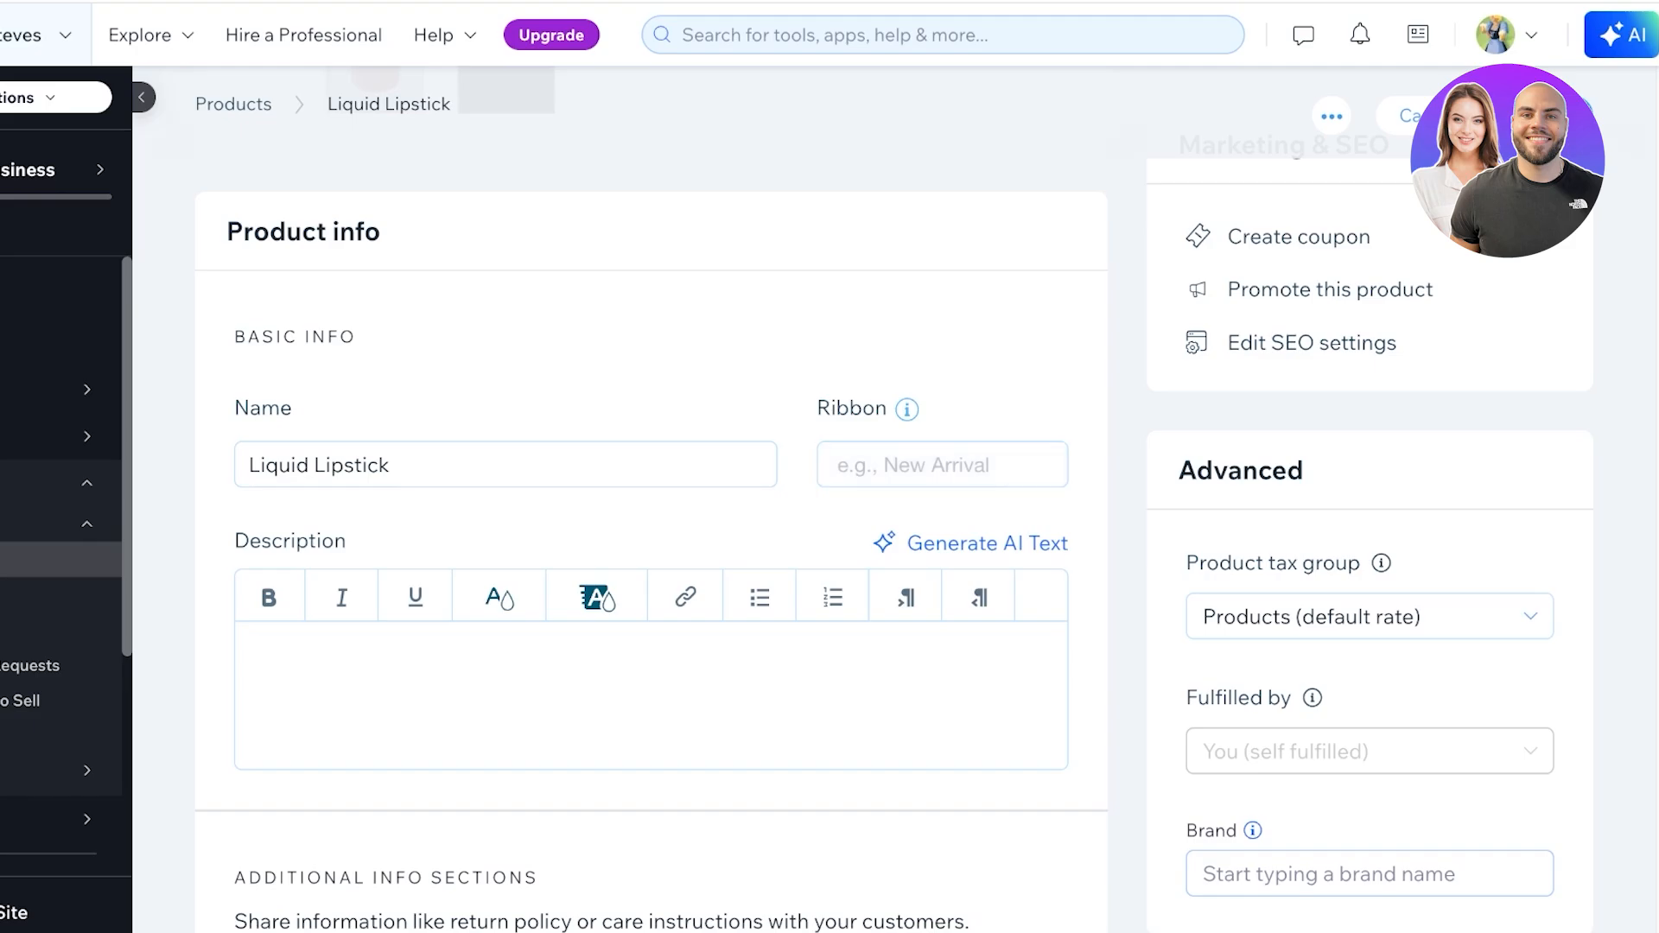
click(651, 695)
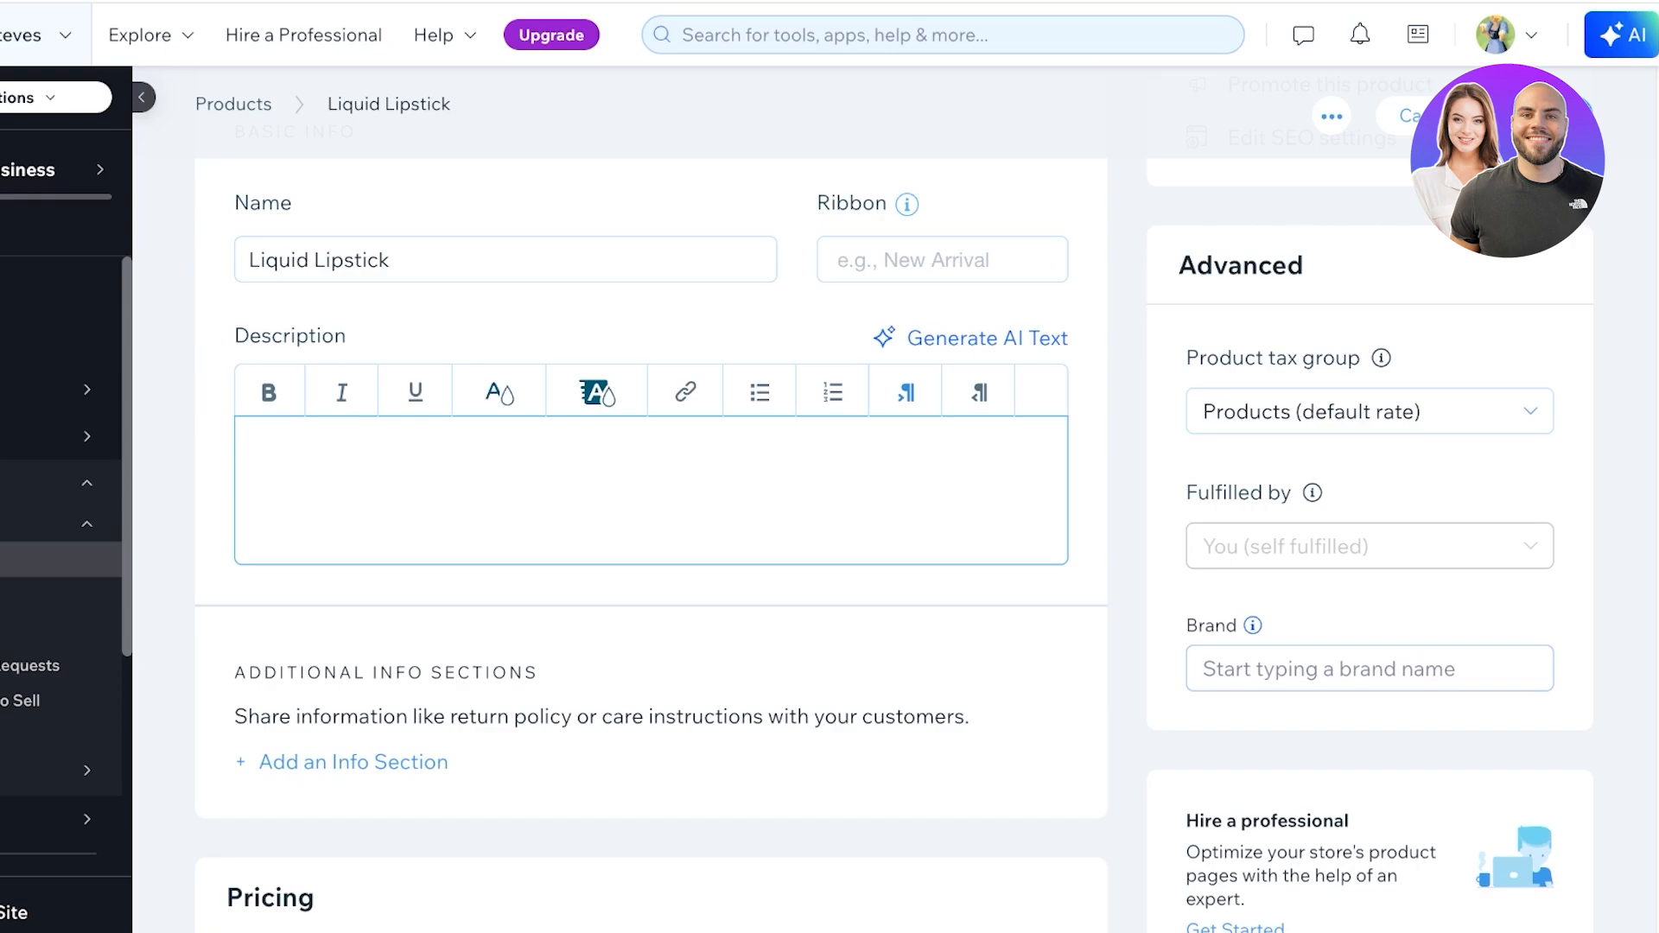
scroll(651, 518, up, 10)
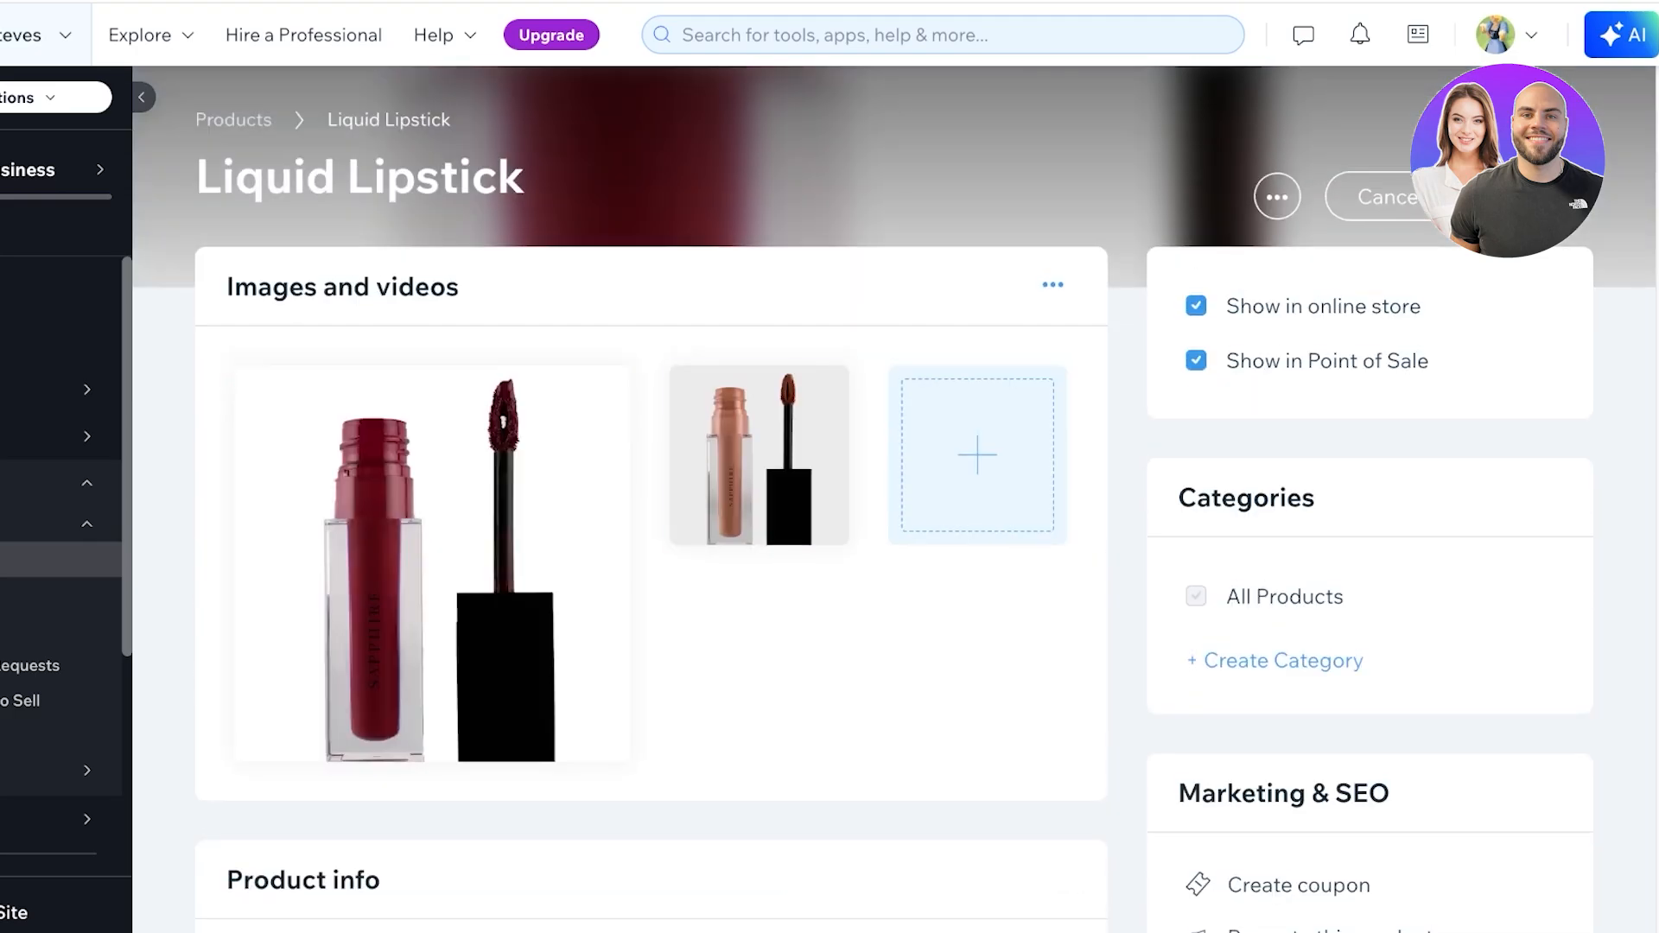
scroll(651, 518, down, 1)
scroll(894, 536, up, 1)
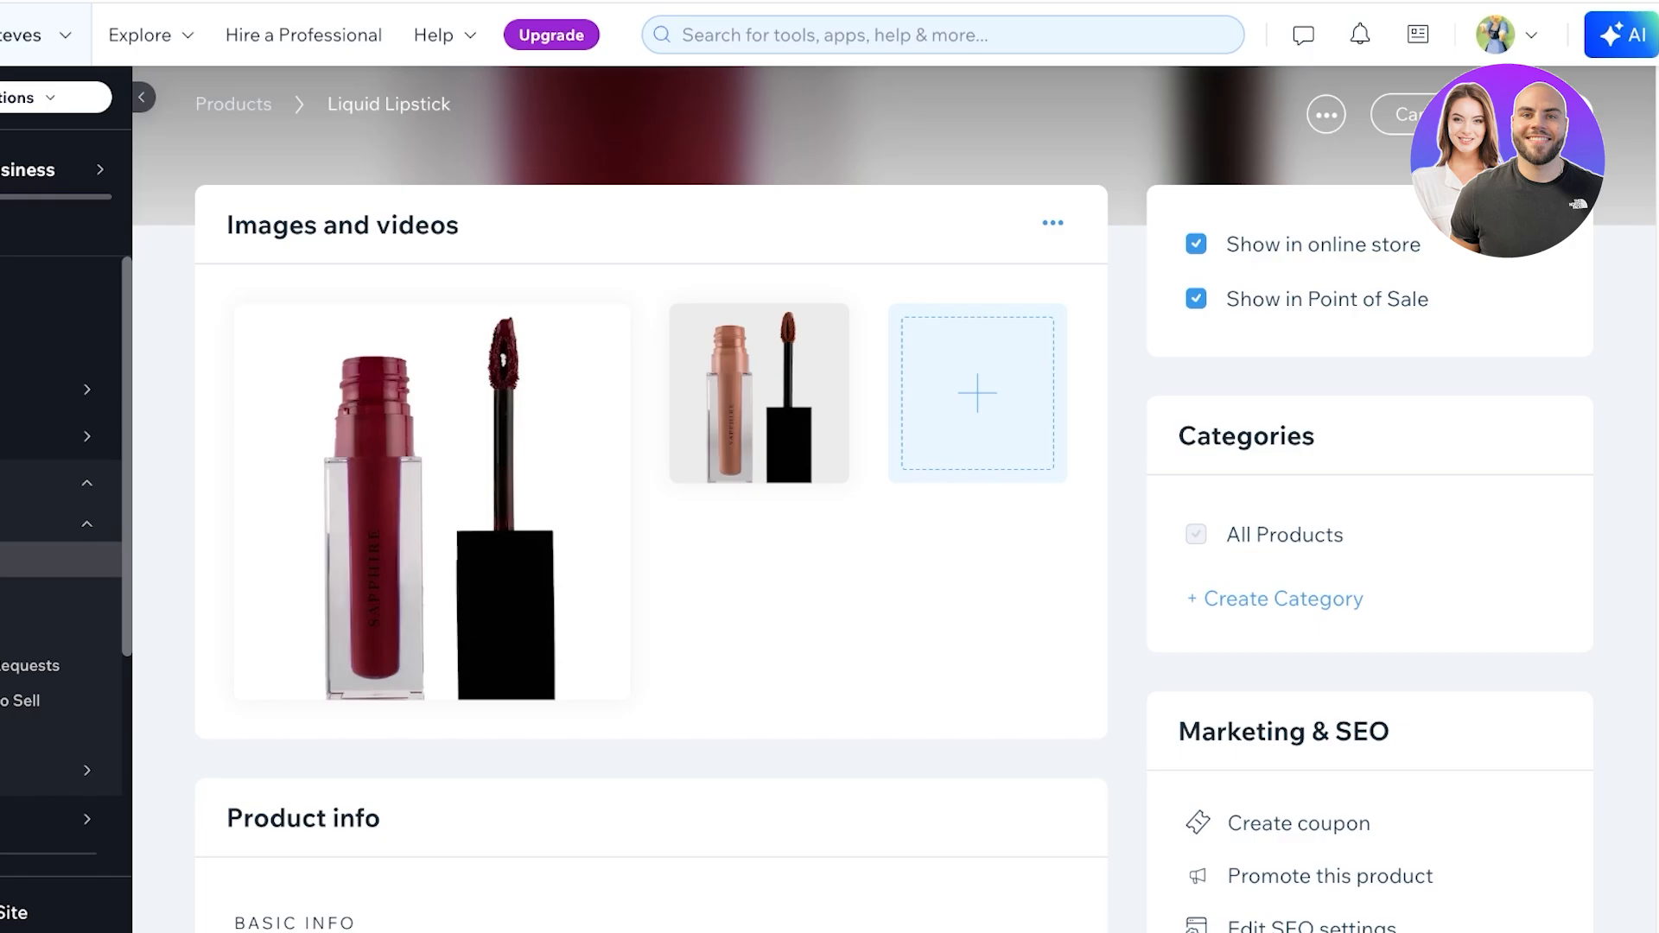
Generate an AI description from "A longwear matte liquid lipstick that lasts all day.", insert the Professional version and close the text creator.
scroll(651, 519, down, 8)
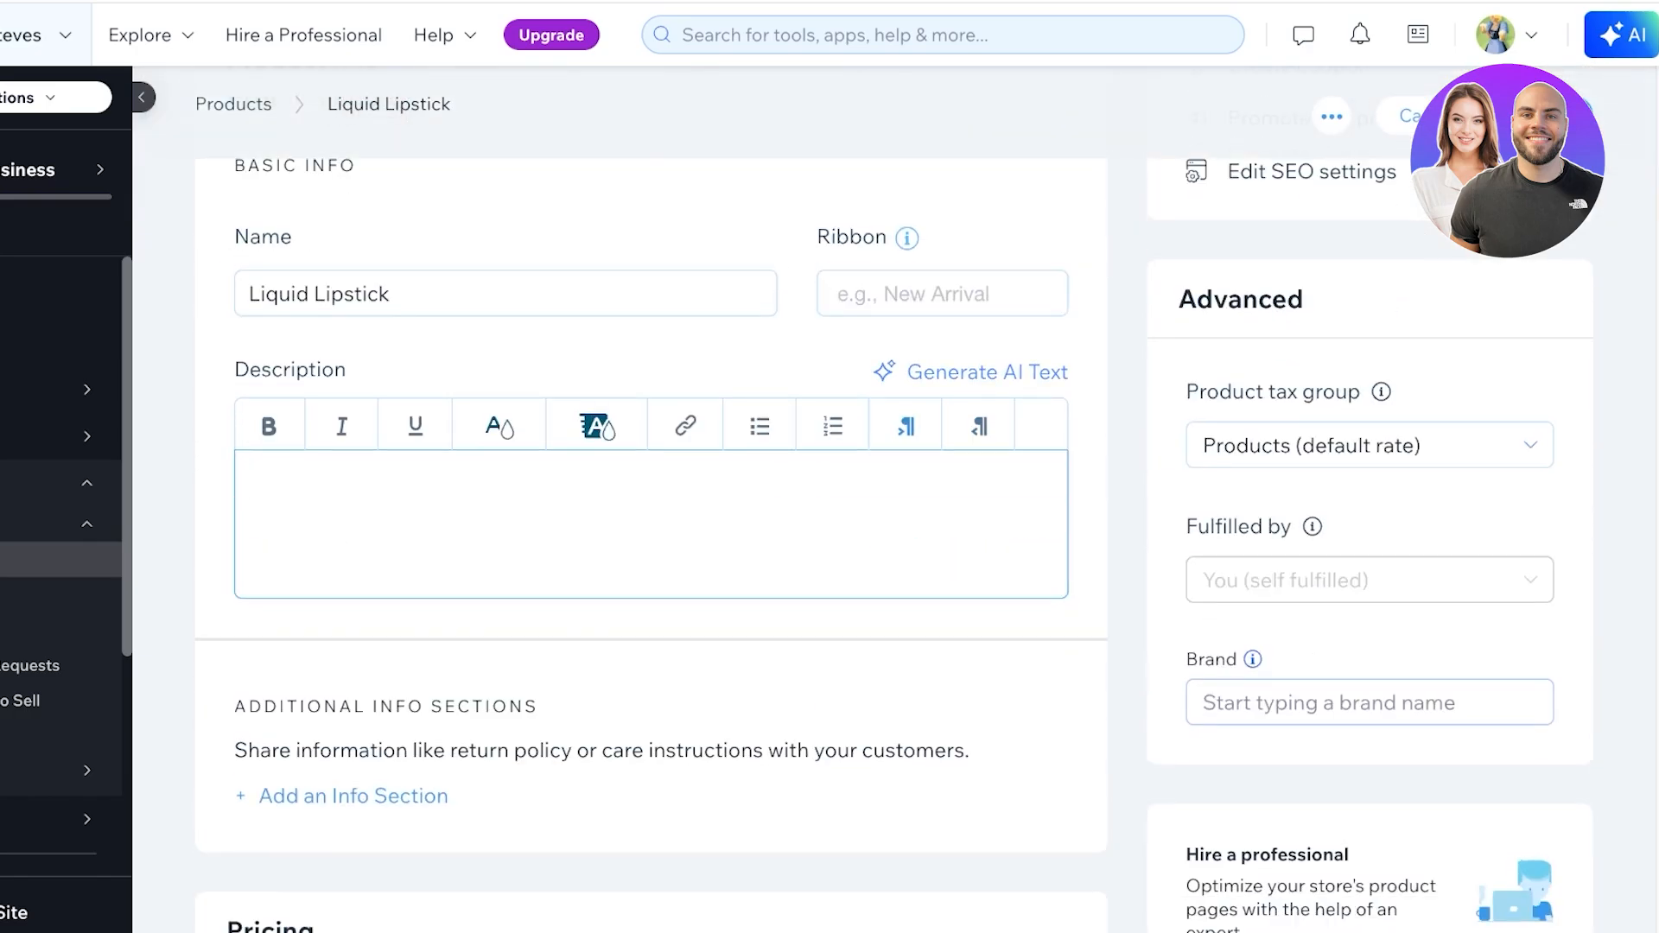
click(986, 373)
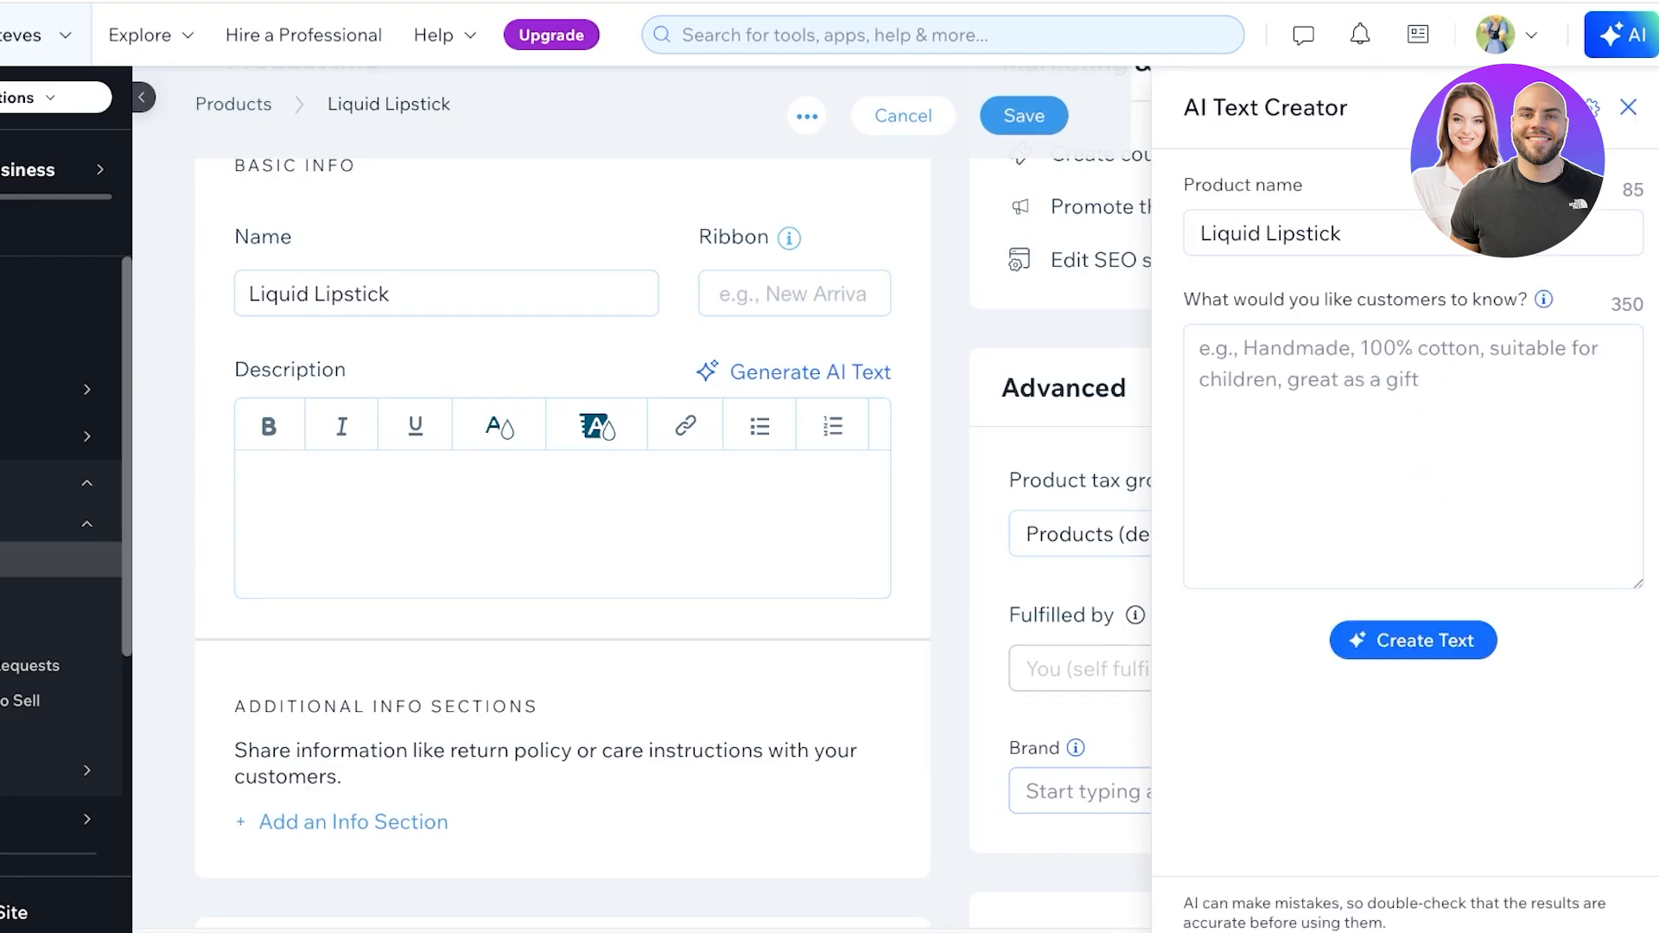
click(1399, 415)
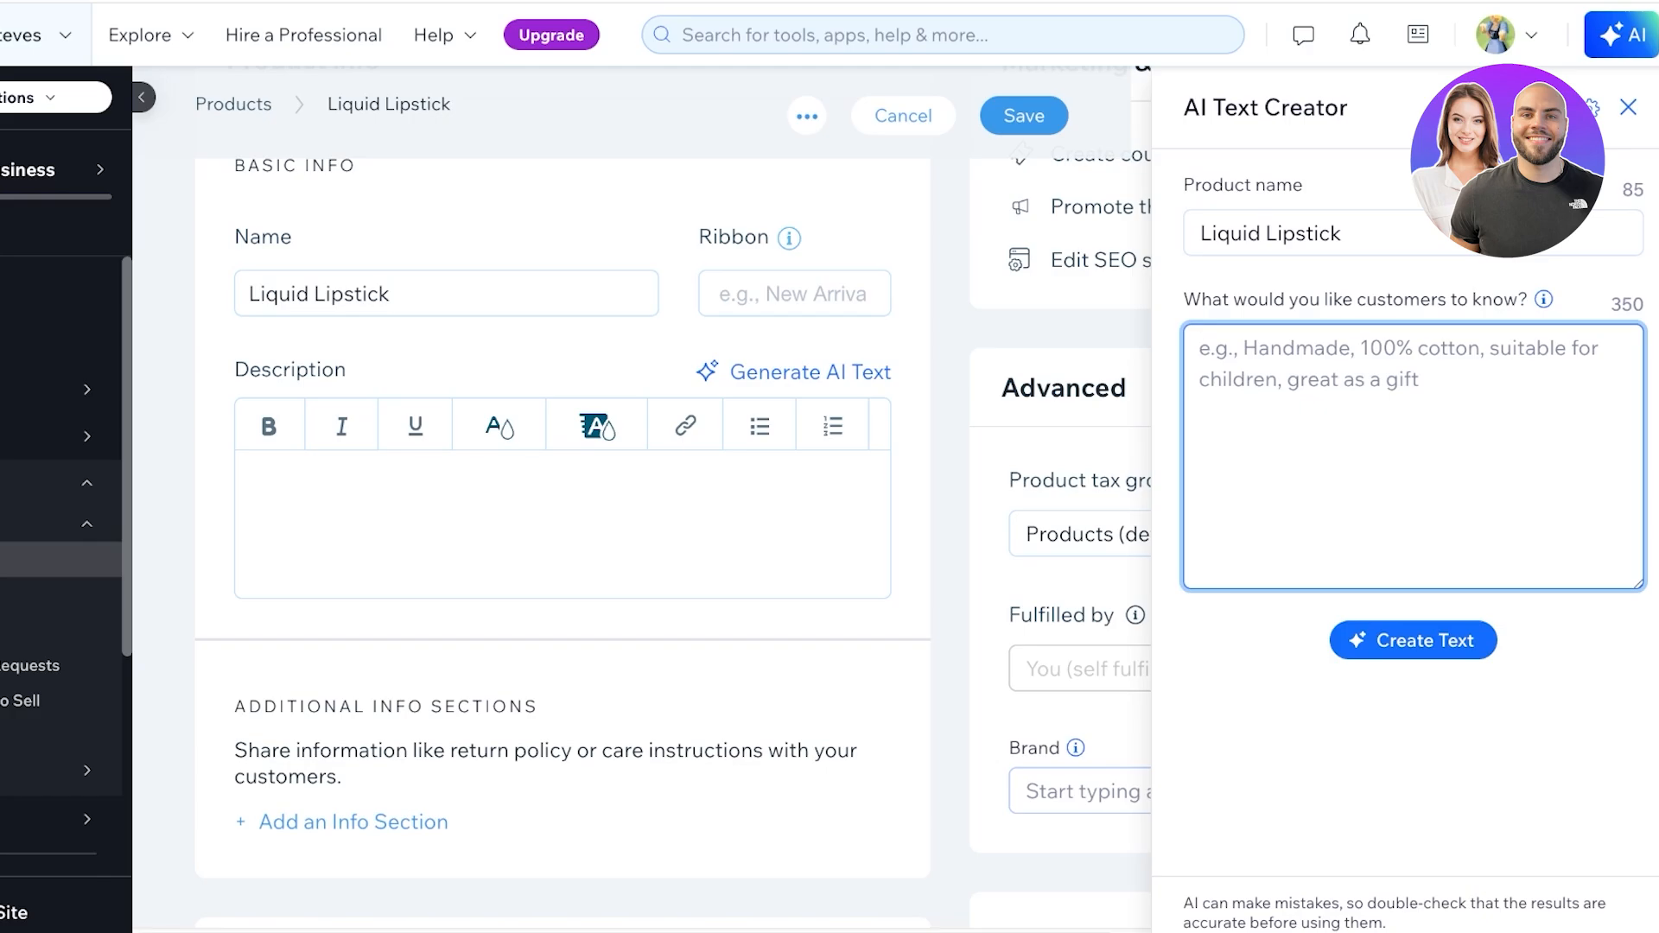
text(A longwear )
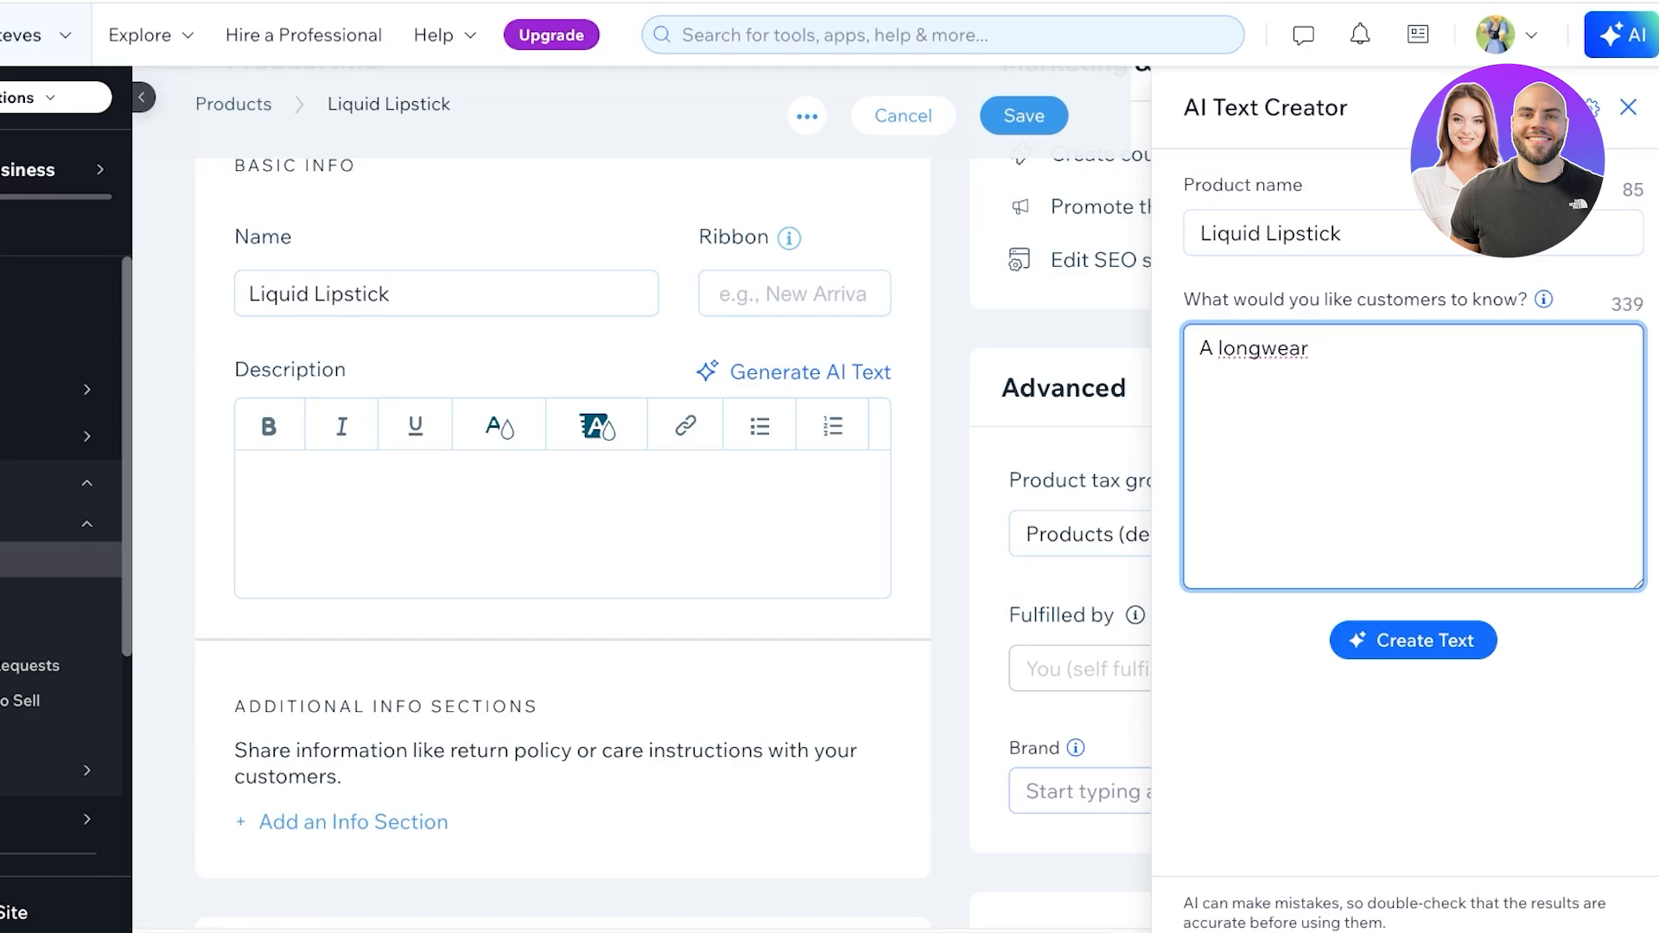
text(matte liquid )
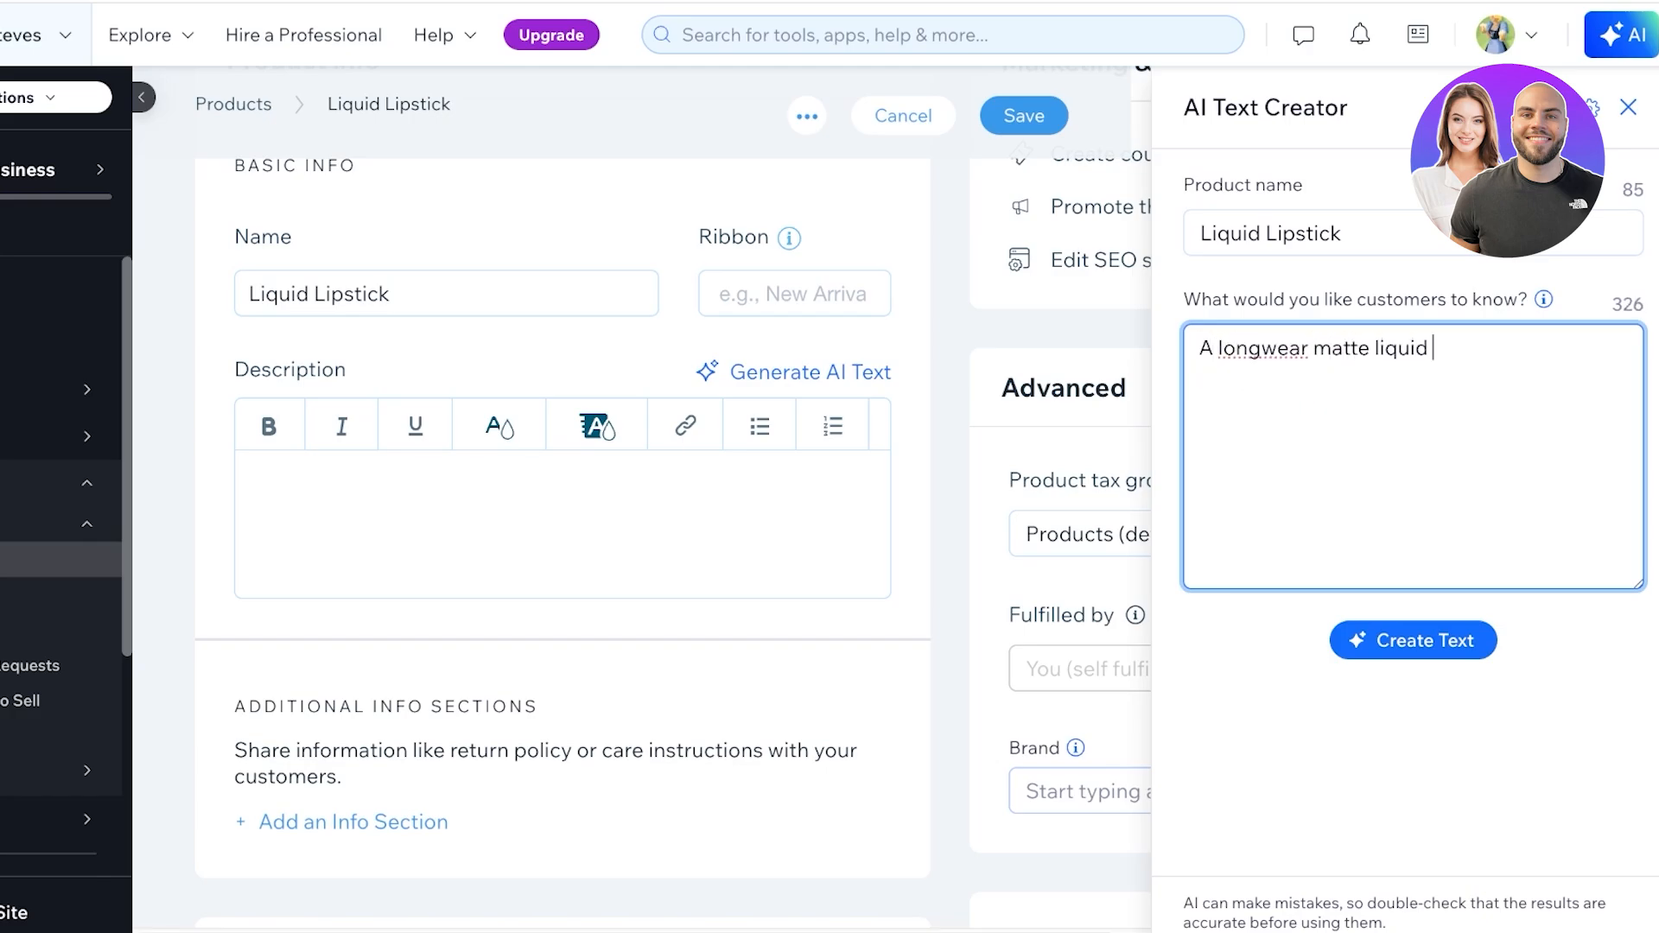
text(lipstick that last)
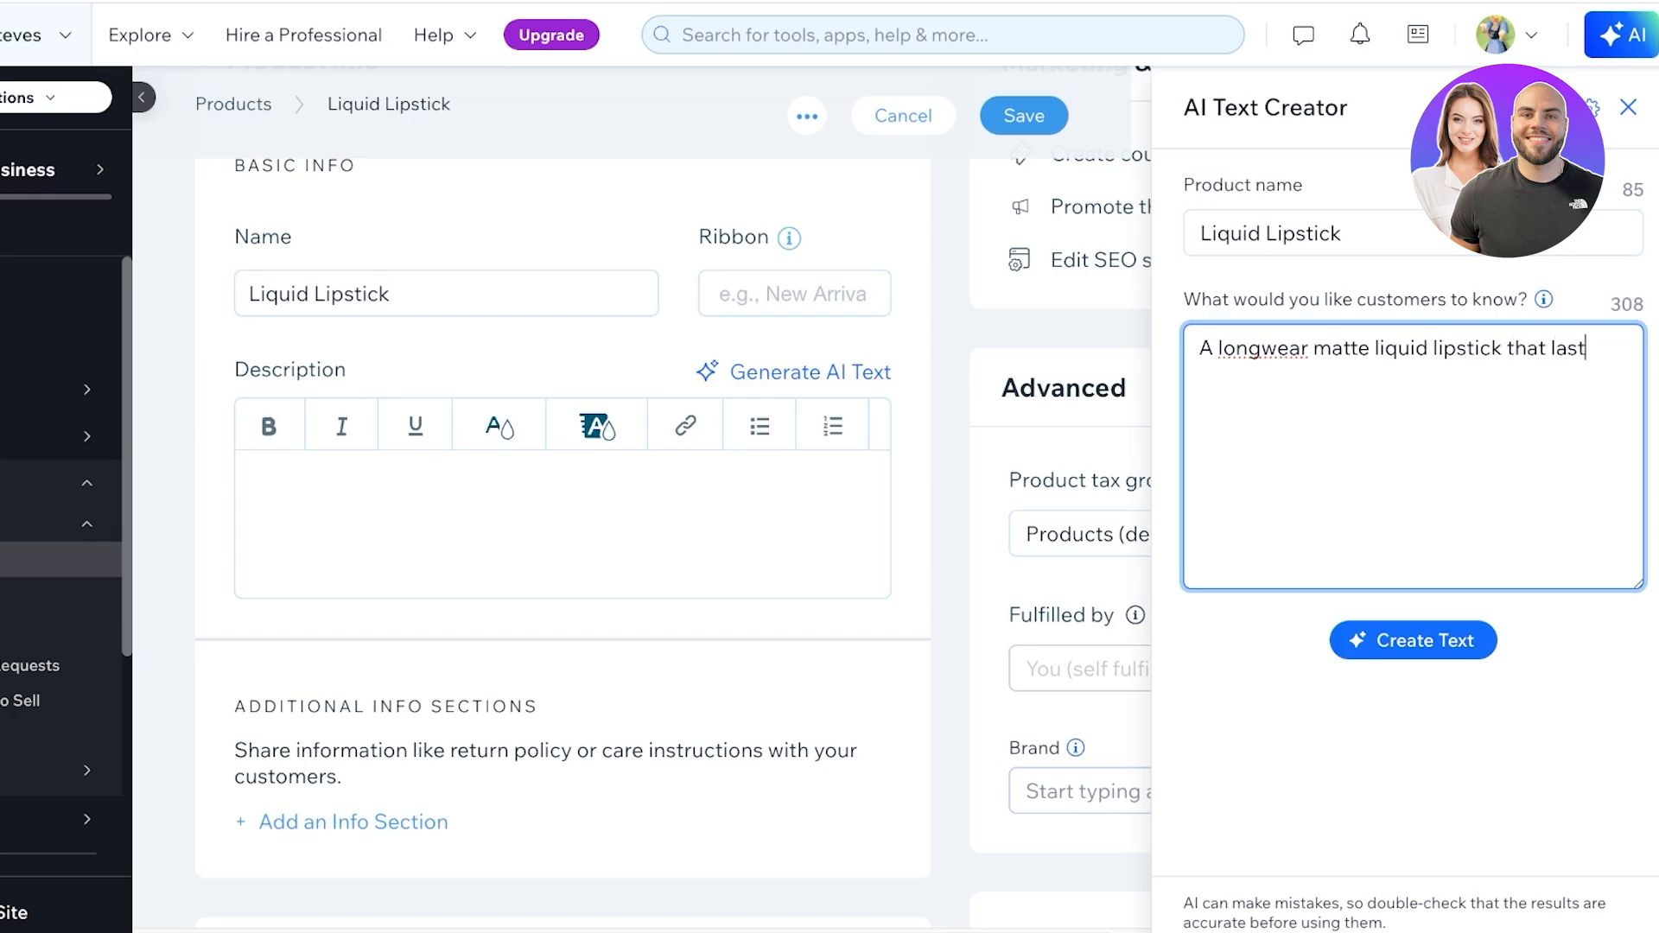
text(s all day.)
click(1414, 640)
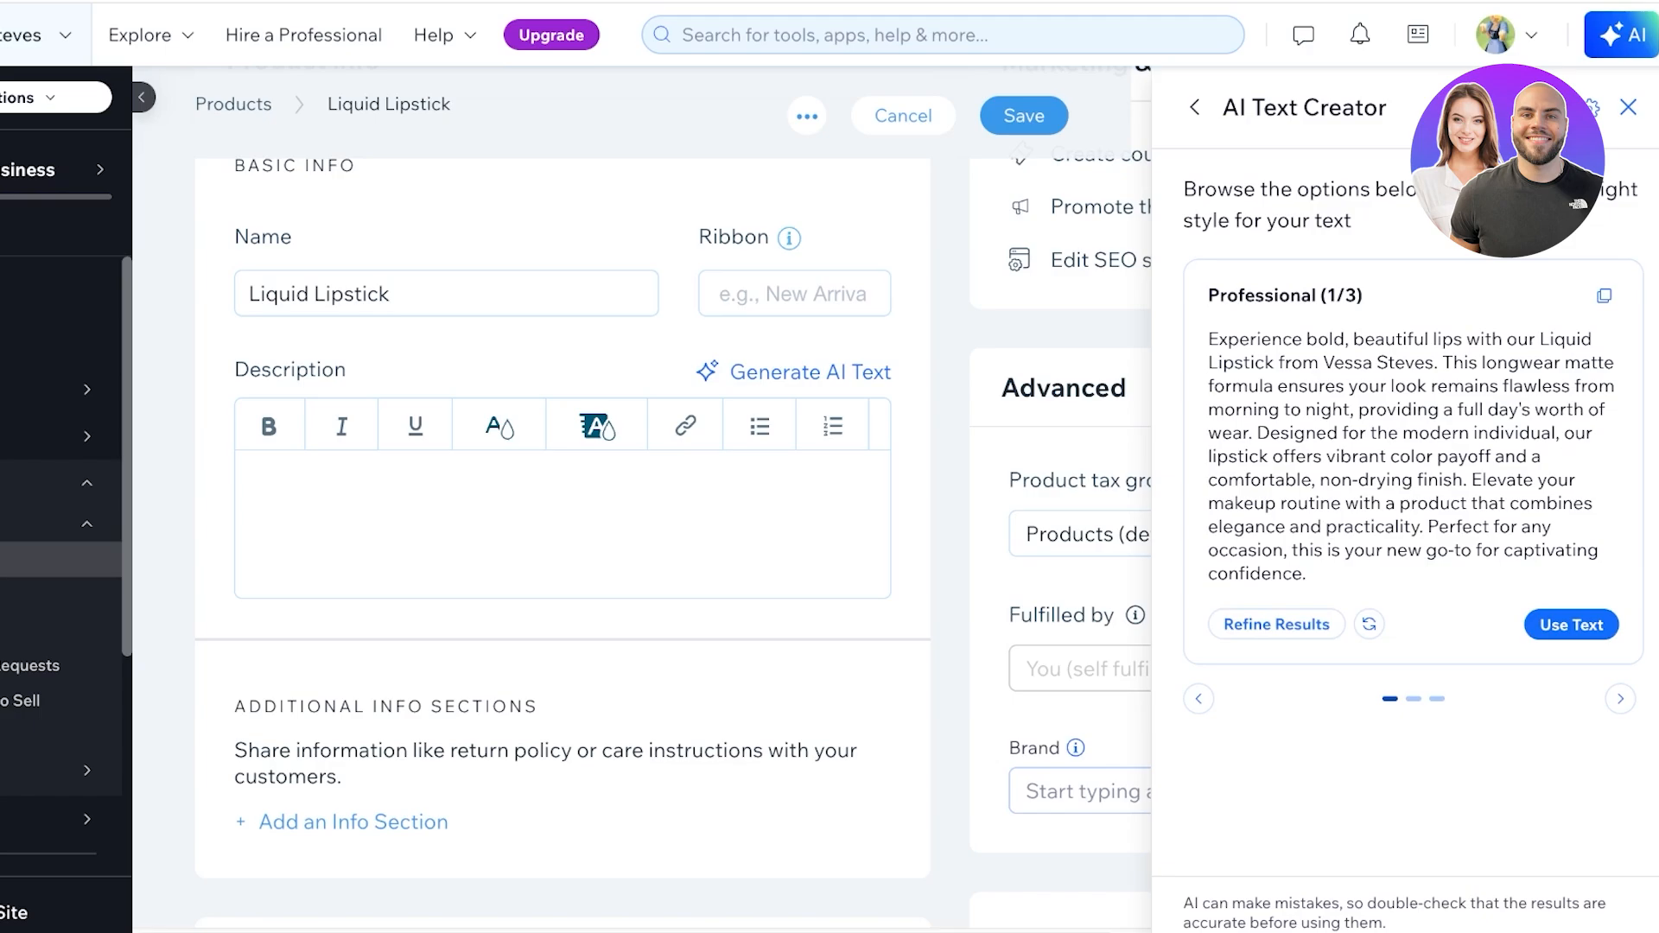
click(1571, 624)
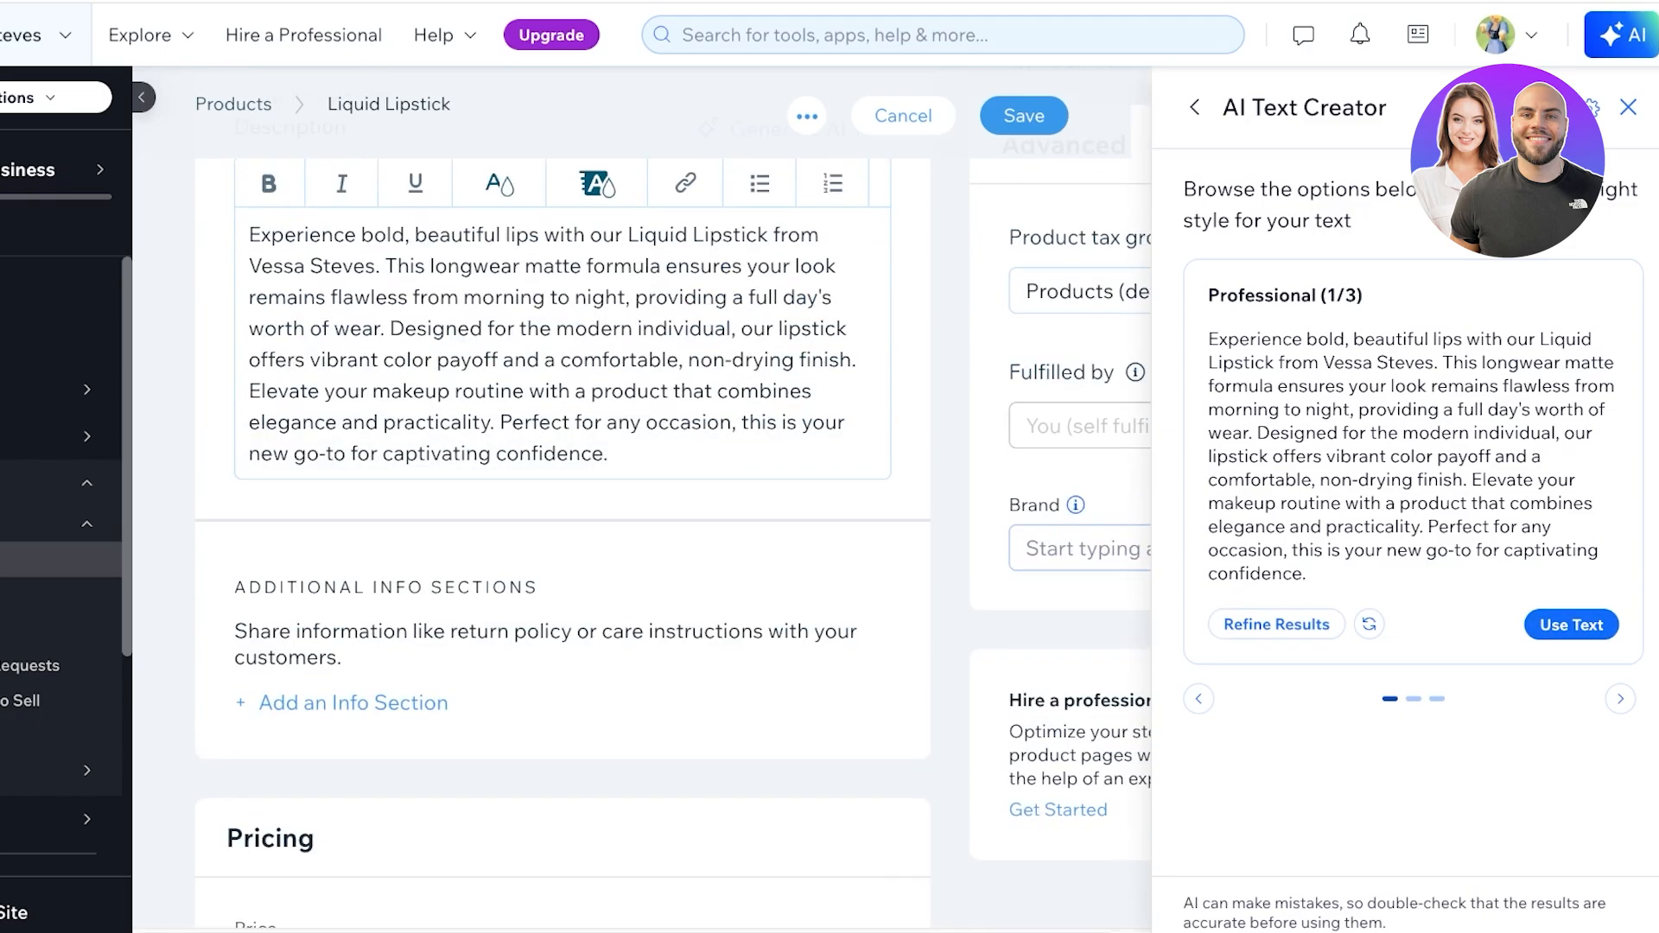
click(1627, 108)
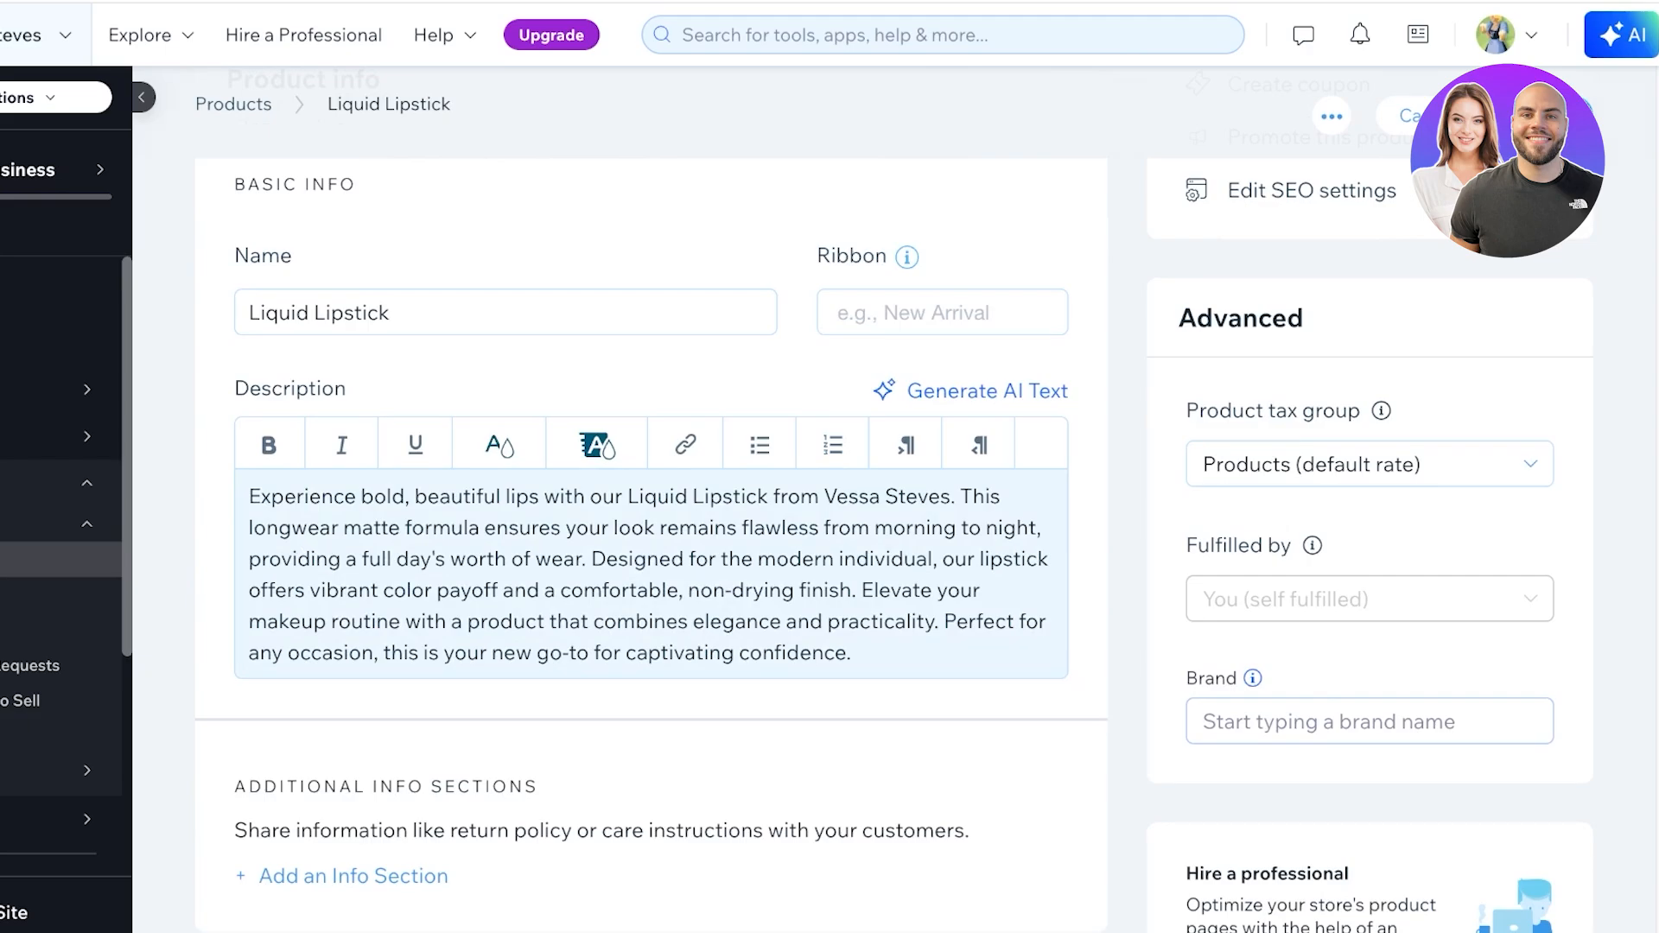
Make the phrase "longwear matte formula" in the product description bold, italic and underlined.
drag(249, 497, 427, 497)
click(409, 496)
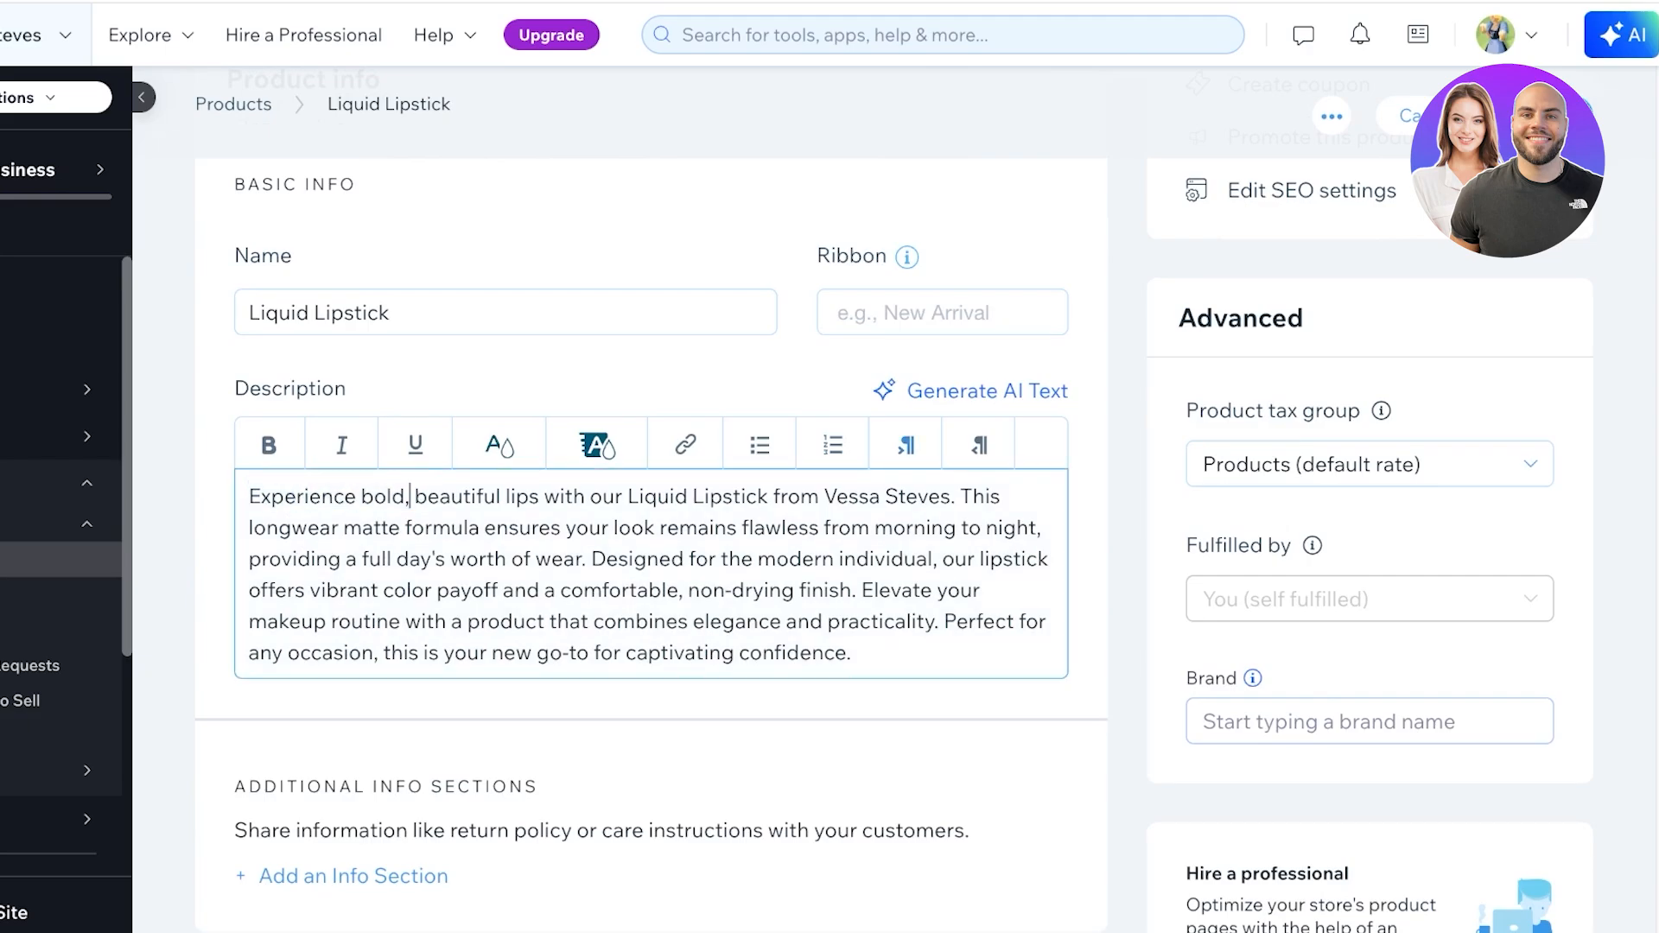
drag(400, 528, 631, 528)
click(308, 528)
drag(249, 528, 482, 528)
key(ctrl+b)
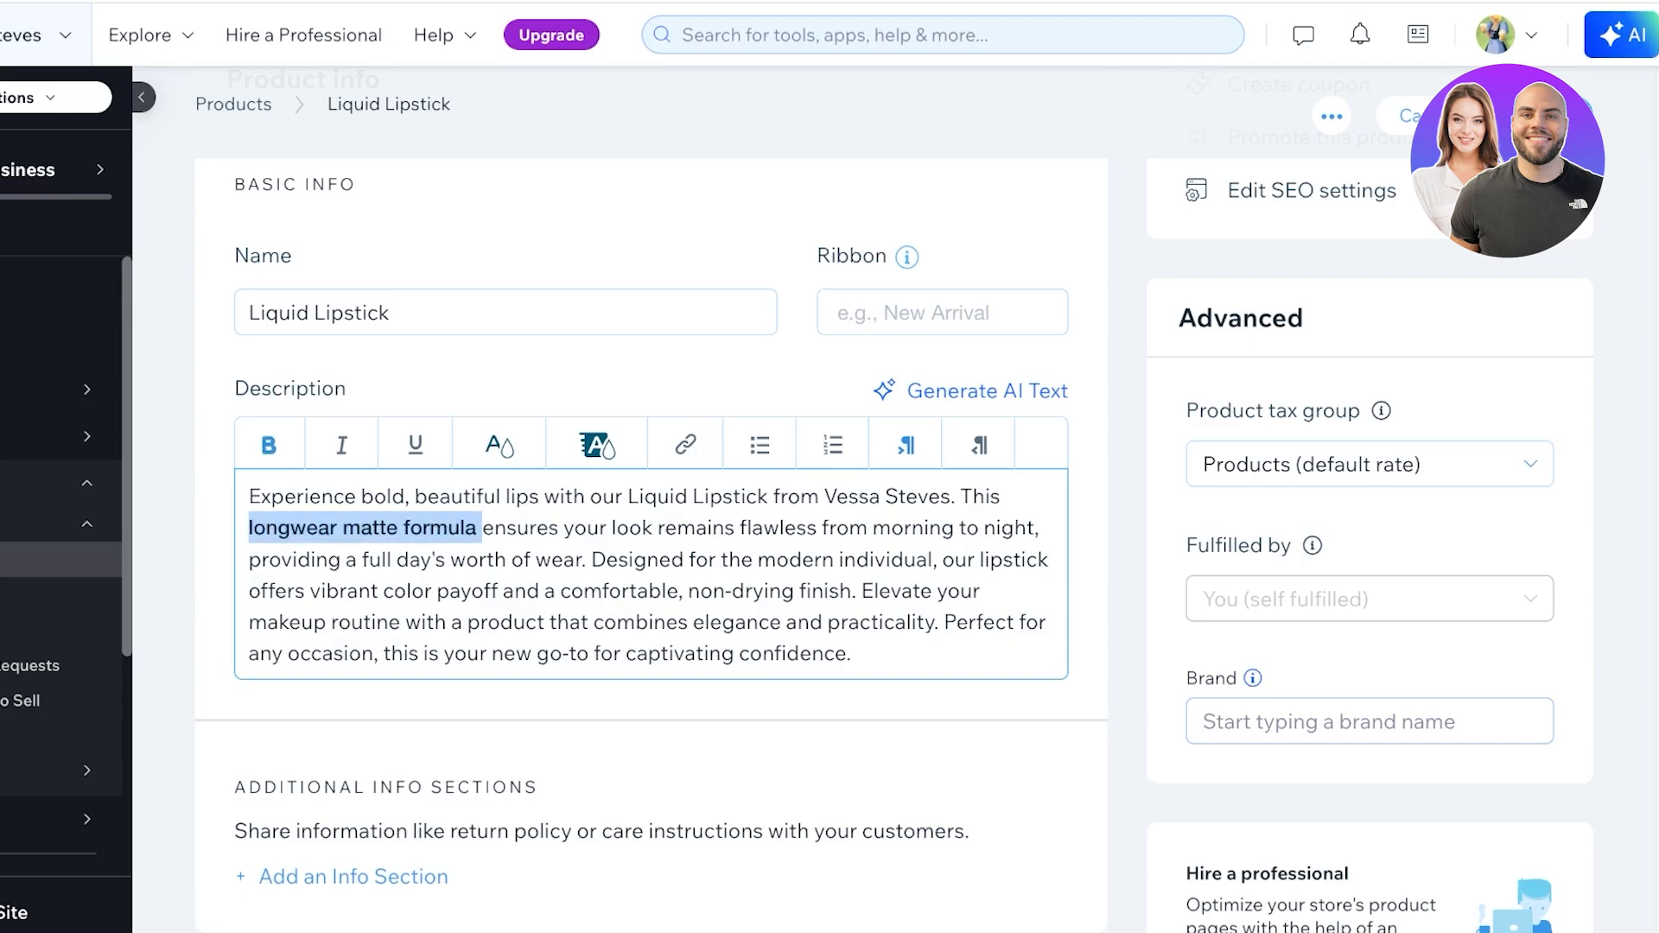
key(ctrl+i)
key(ctrl+u)
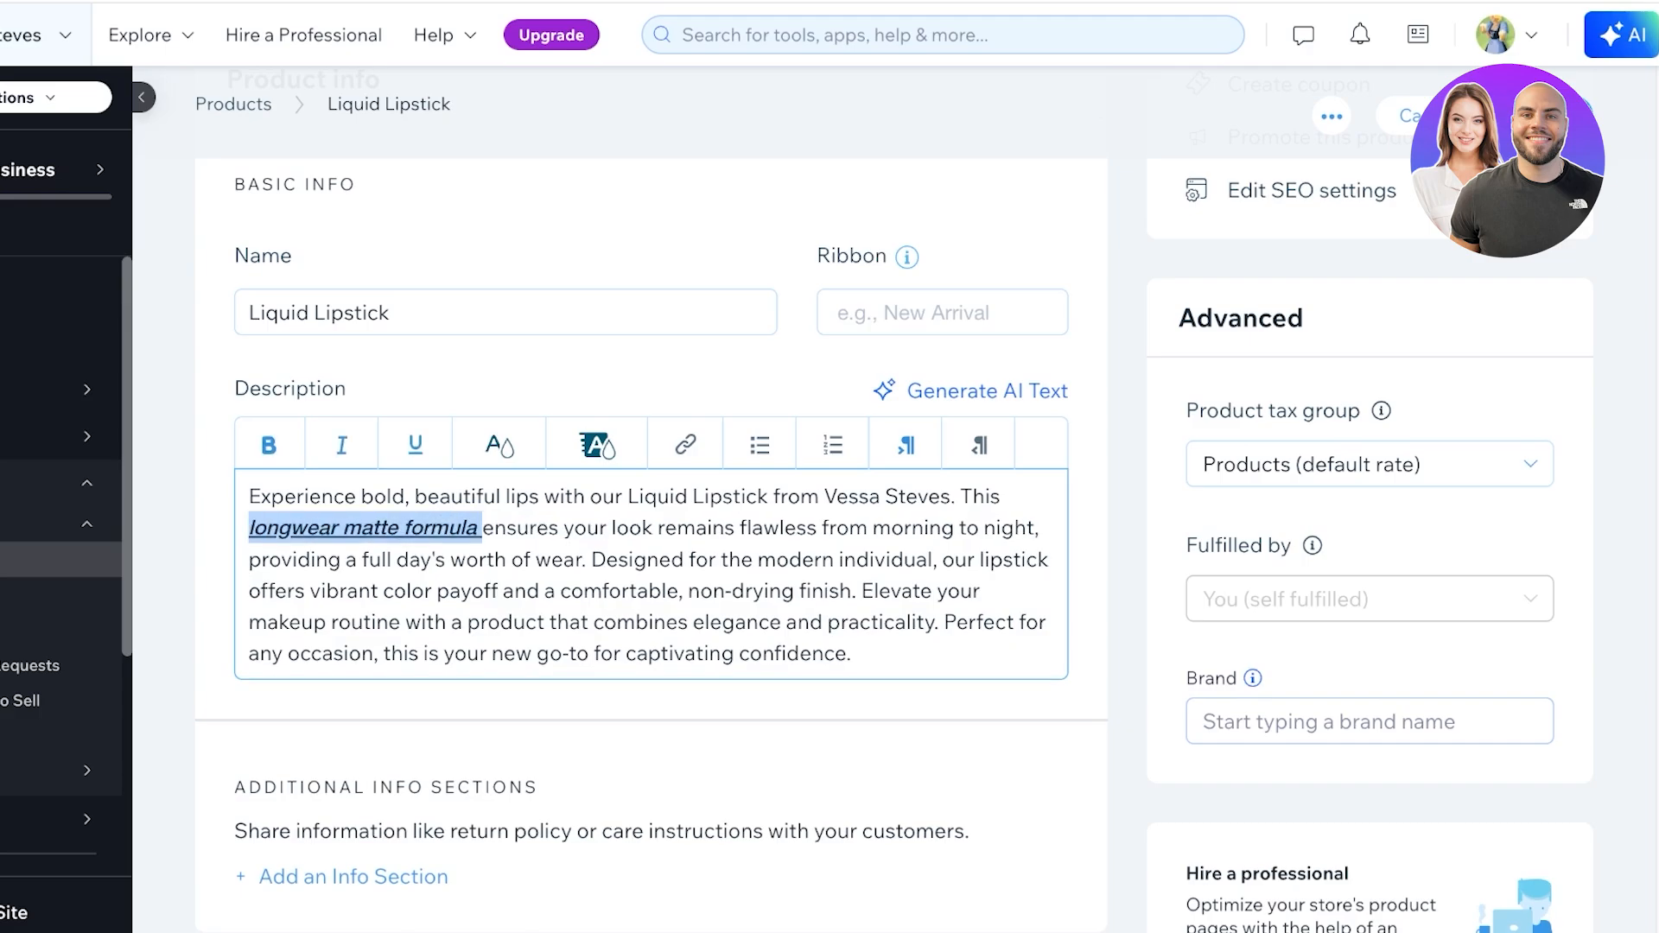
click(499, 445)
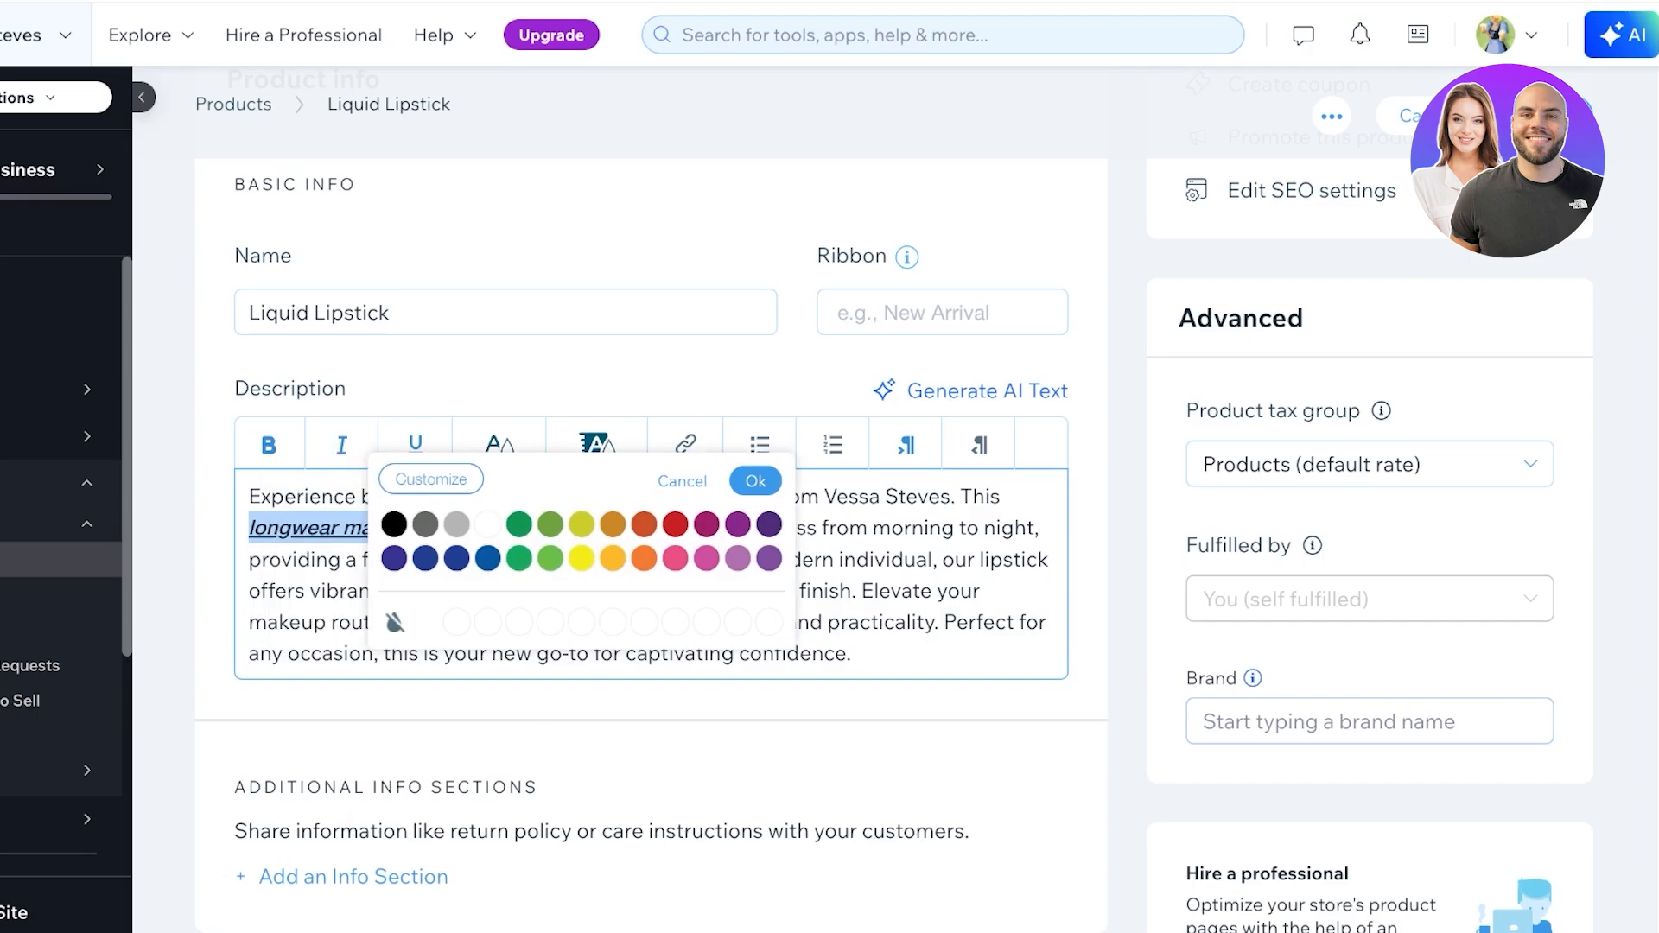
click(685, 444)
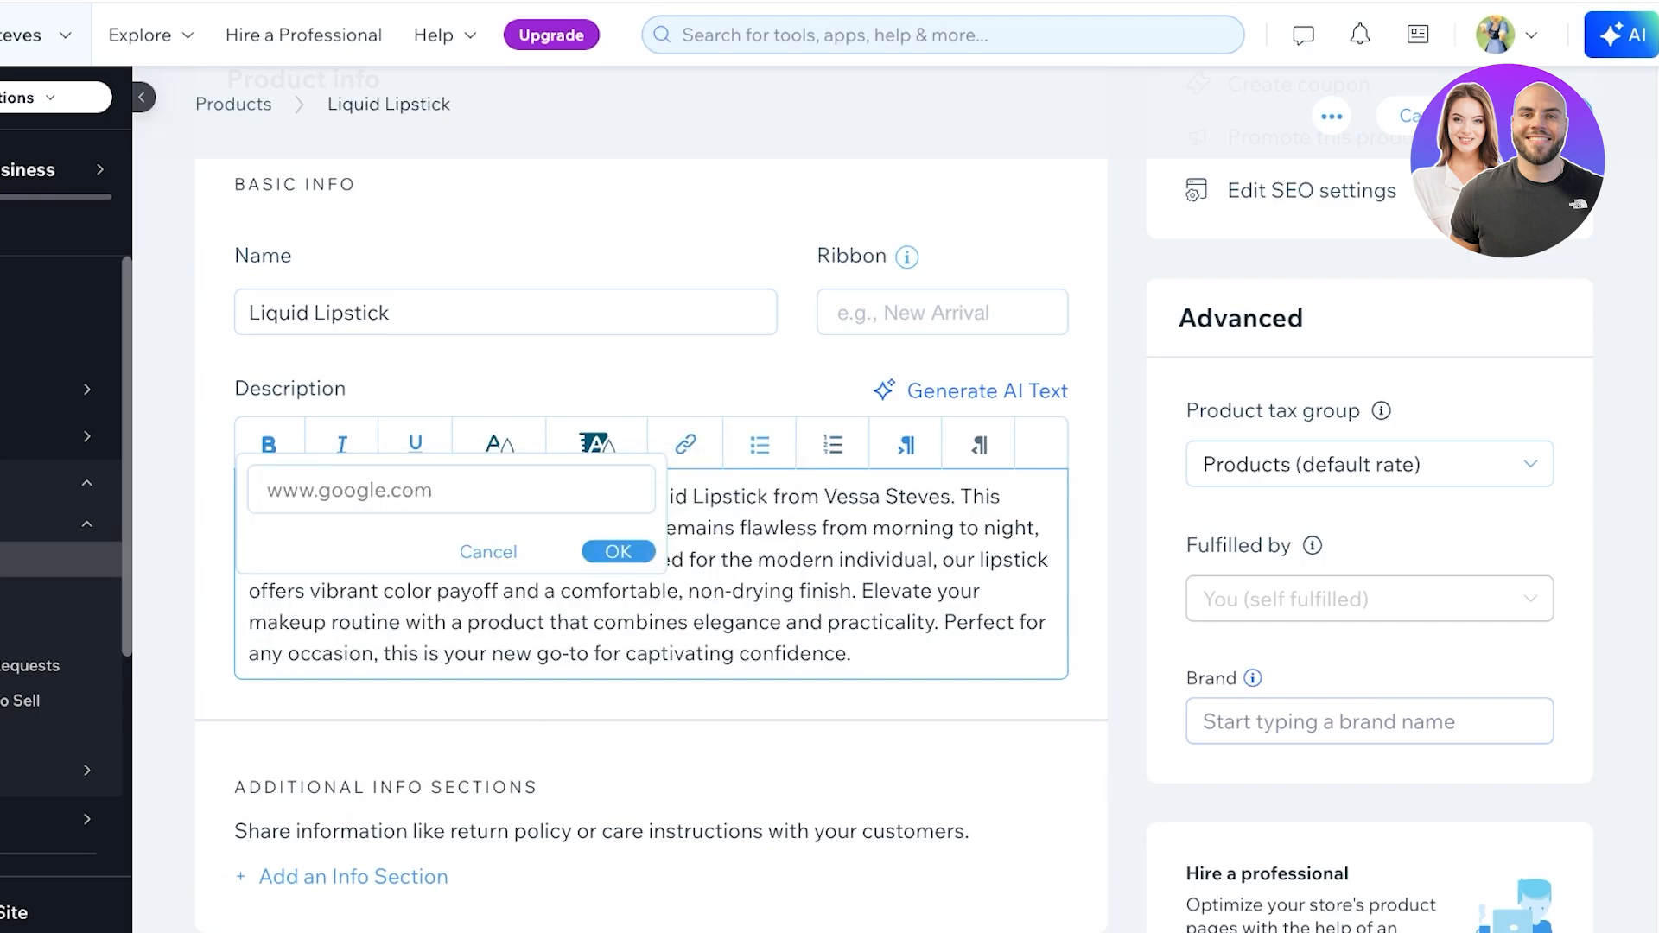
key(Return)
Start an additional info section for the product and title it Ingredients.
scroll(890, 164, down, 4)
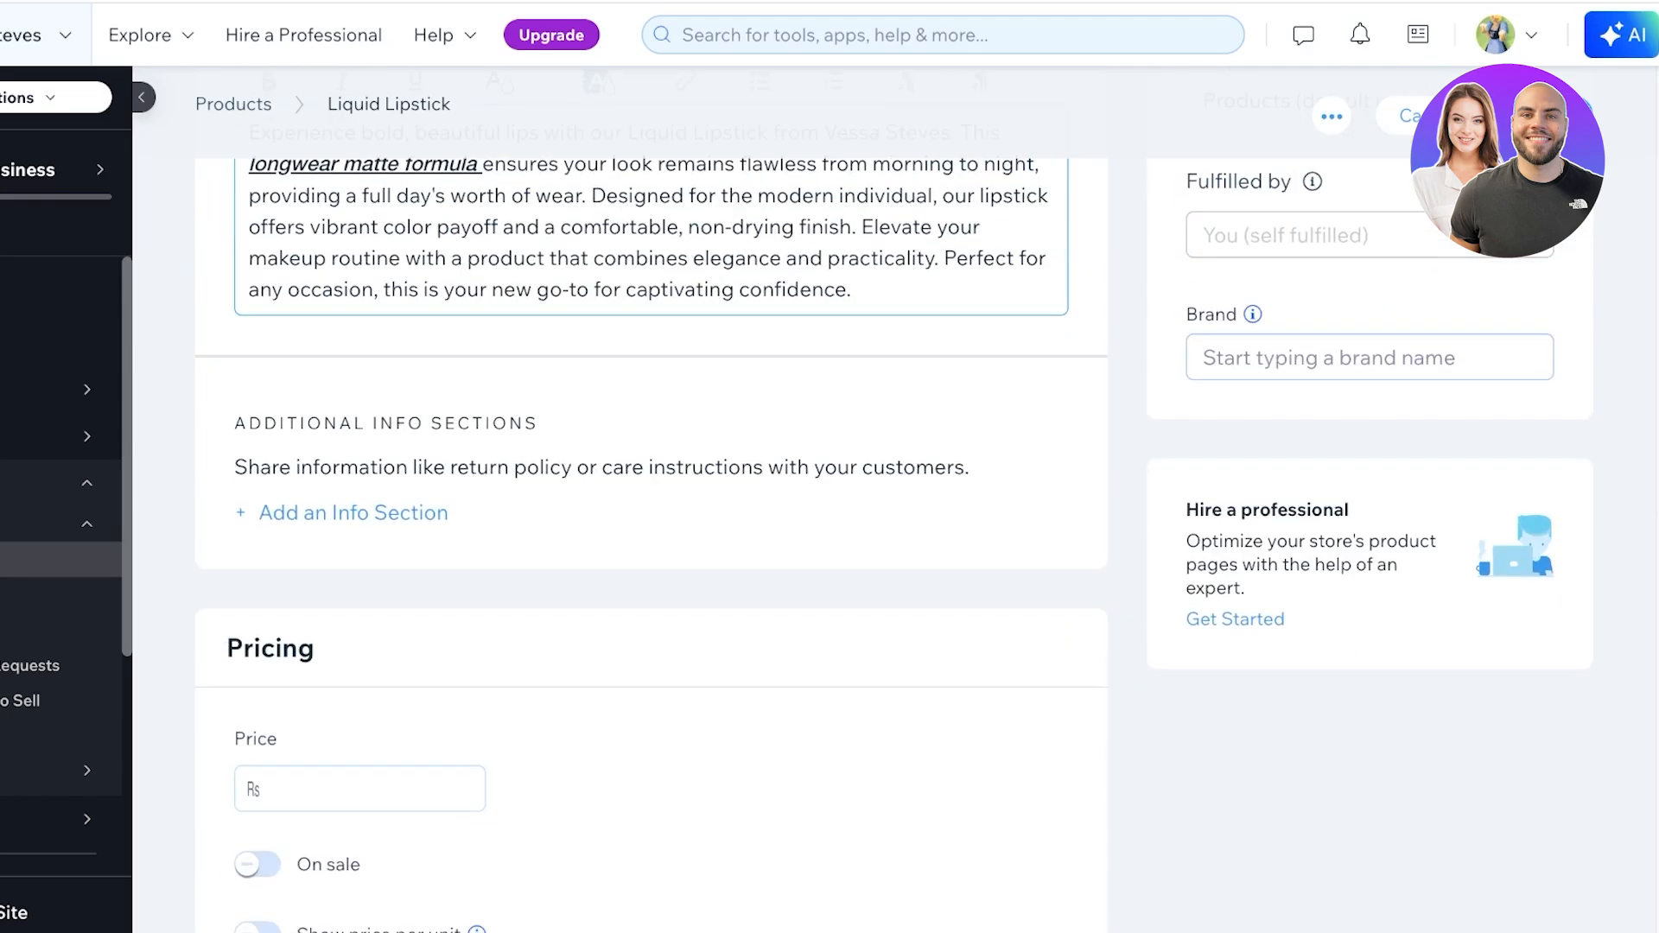
click(354, 512)
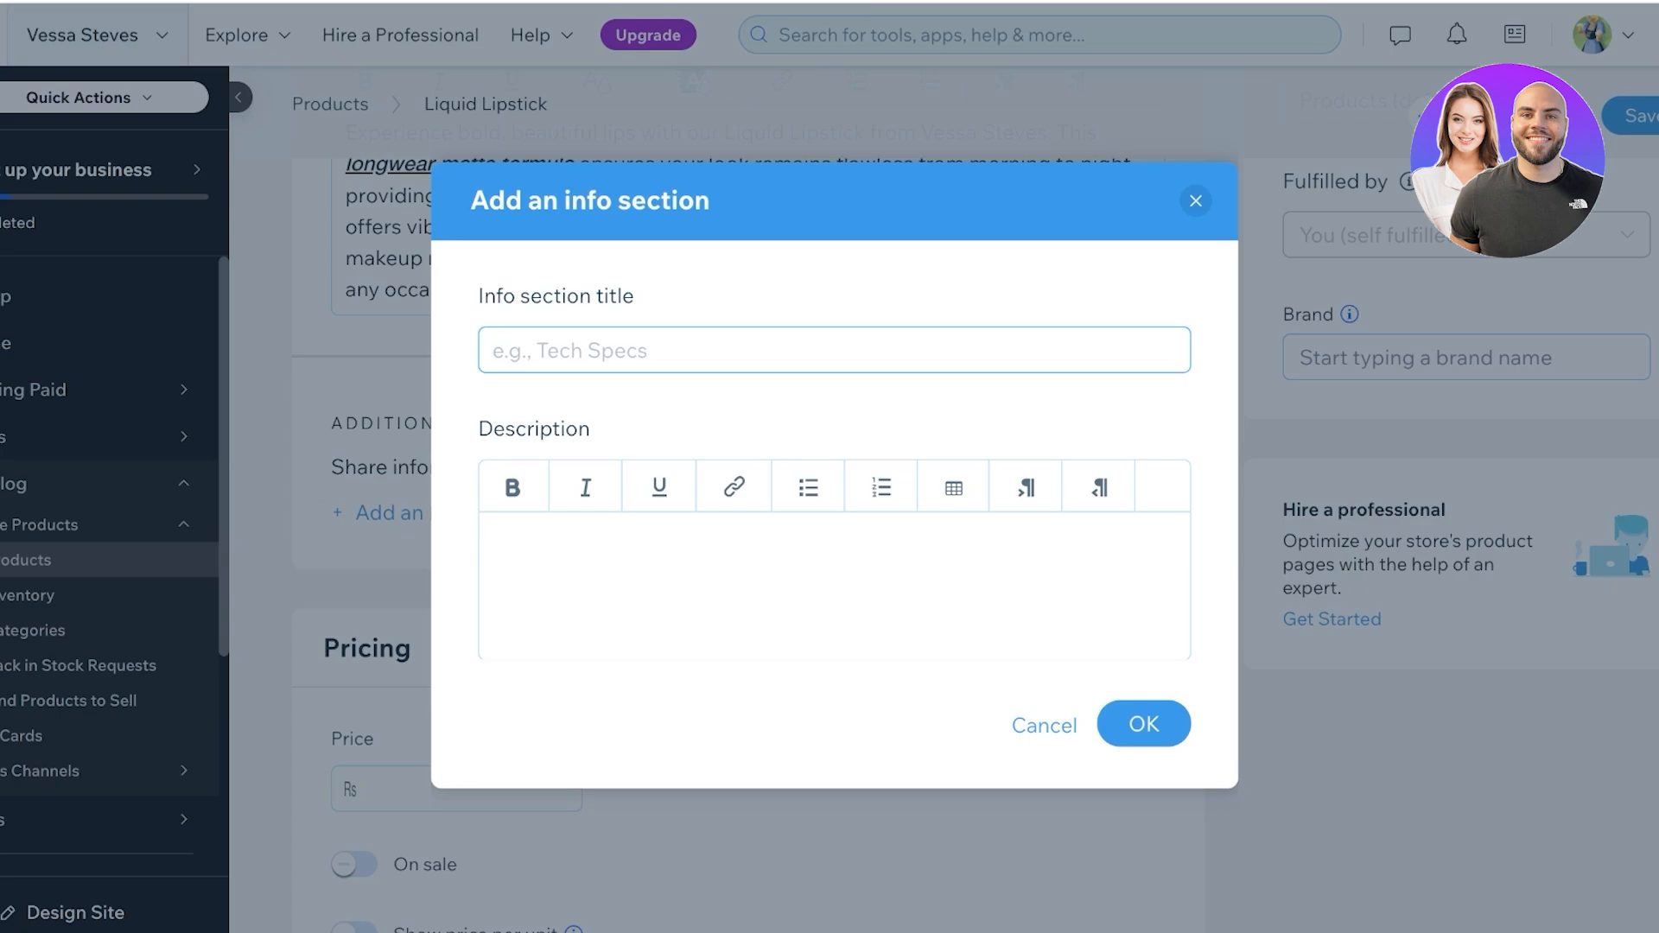
text(Ingredients)
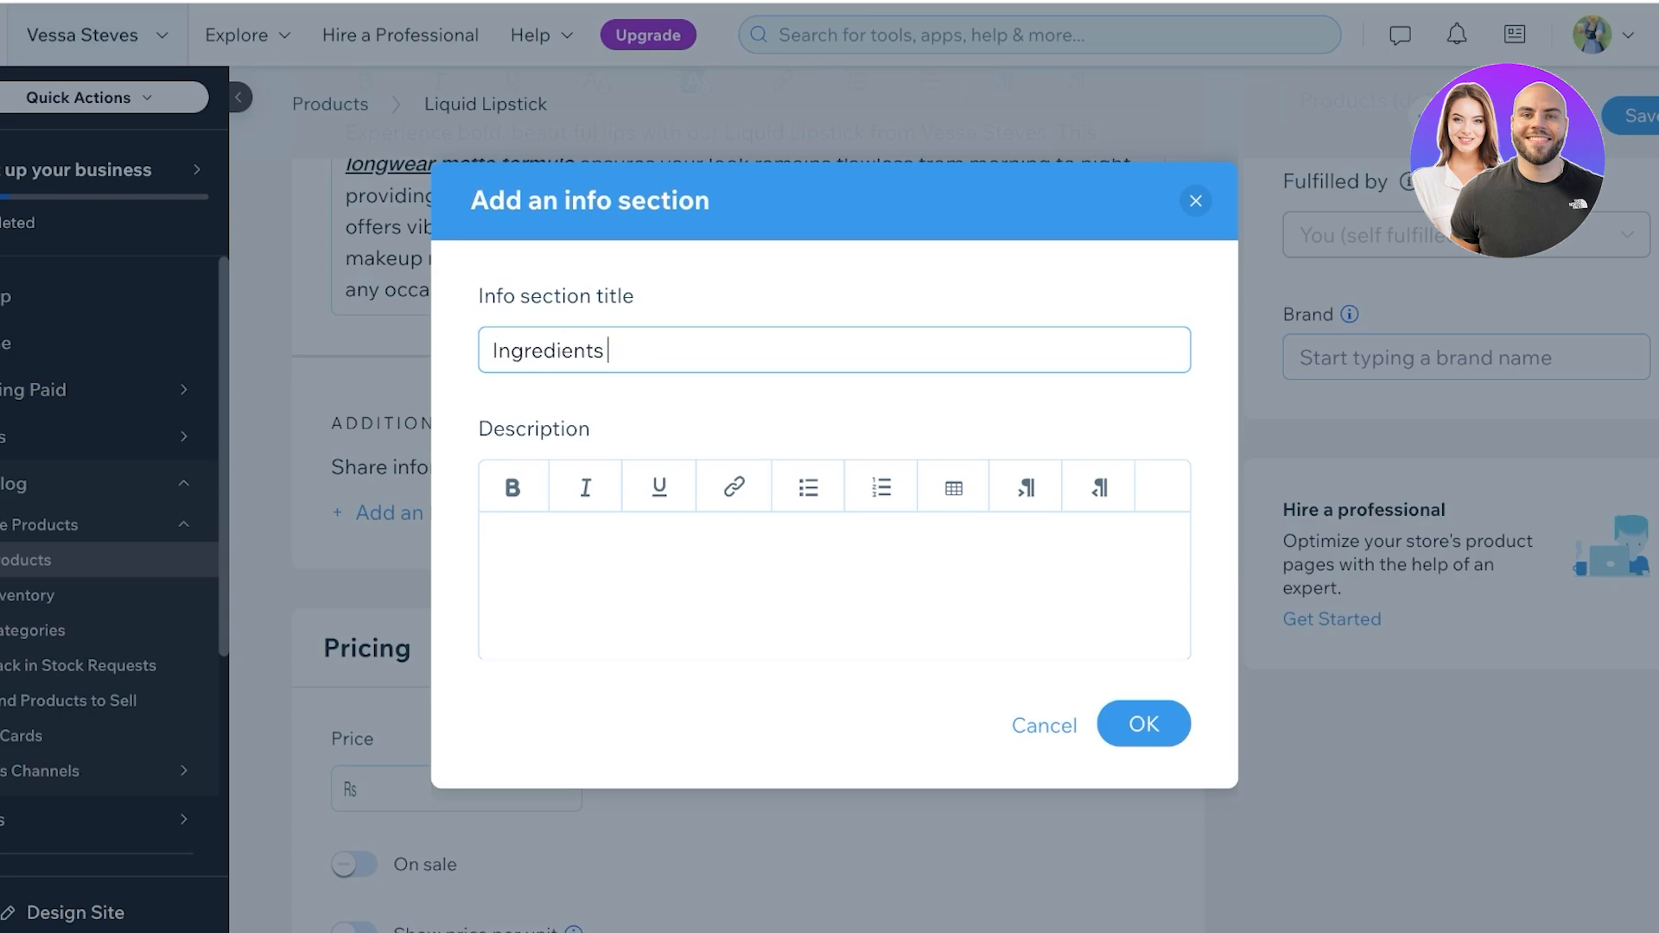
Fill the Ingredients section's description with the lines "Aqua..", "..." and "...", and confirm the section.
click(493, 559)
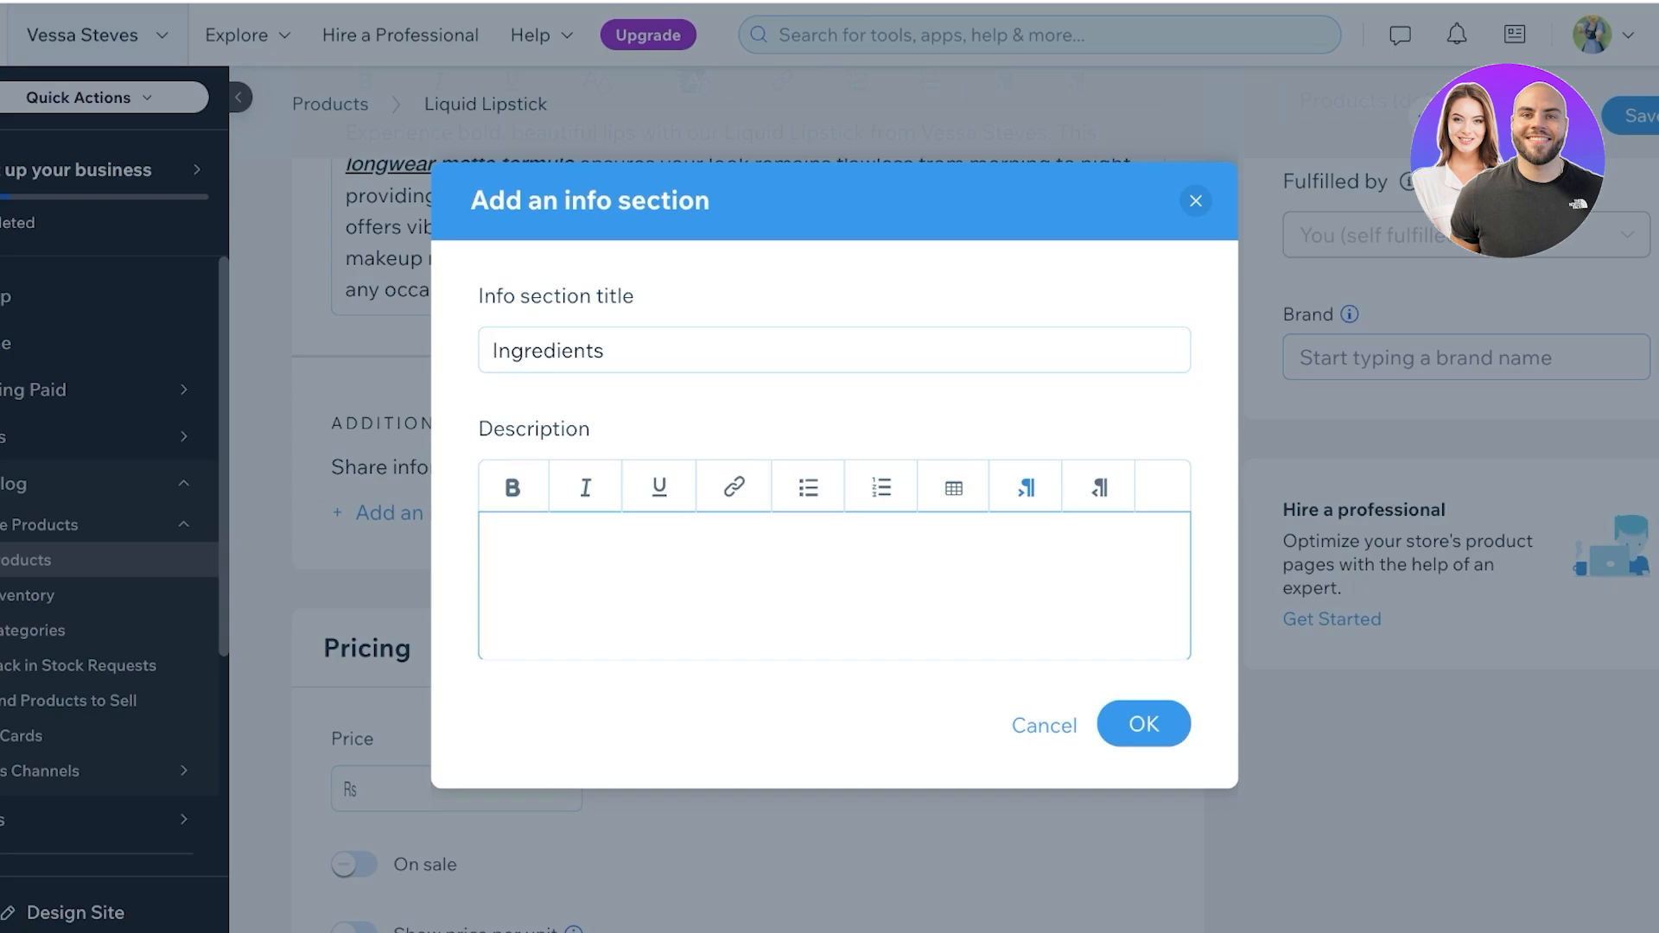
text(Q)
key(BackSpace)
text(Awu)
key(BackSpace)
key(BackSpace)
text(qua..)
key(Return)
text(...)
key(Return)
text(...)
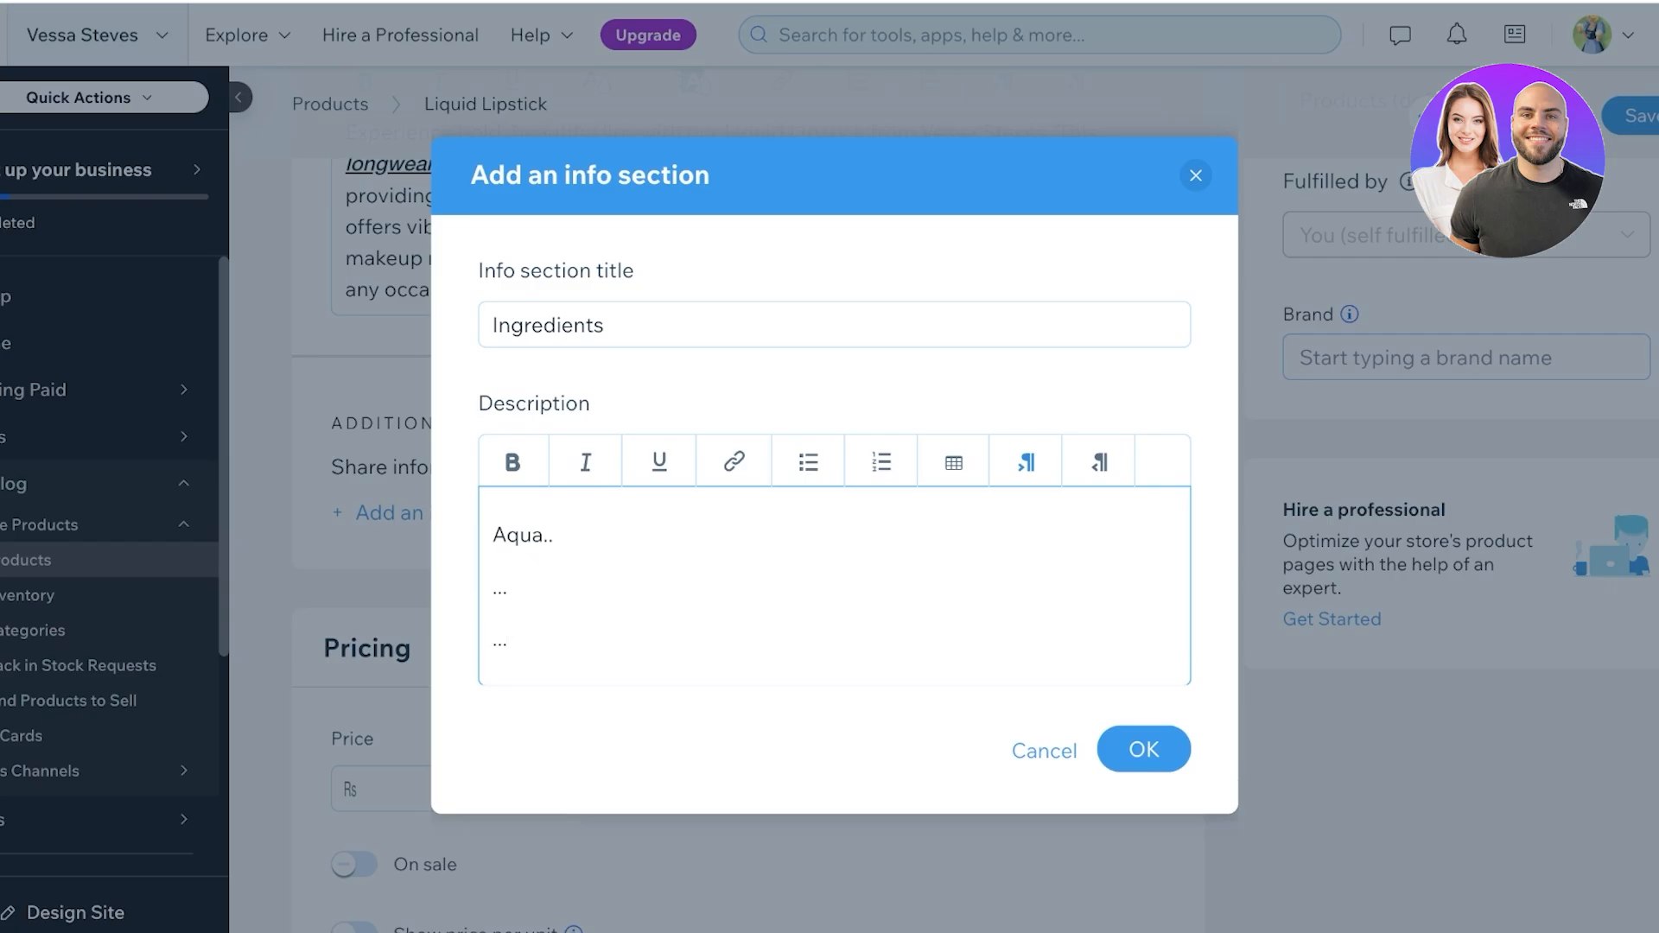
click(1143, 749)
Set the lipstick's price to Rs 100.
scroll(829, 467, right, 1)
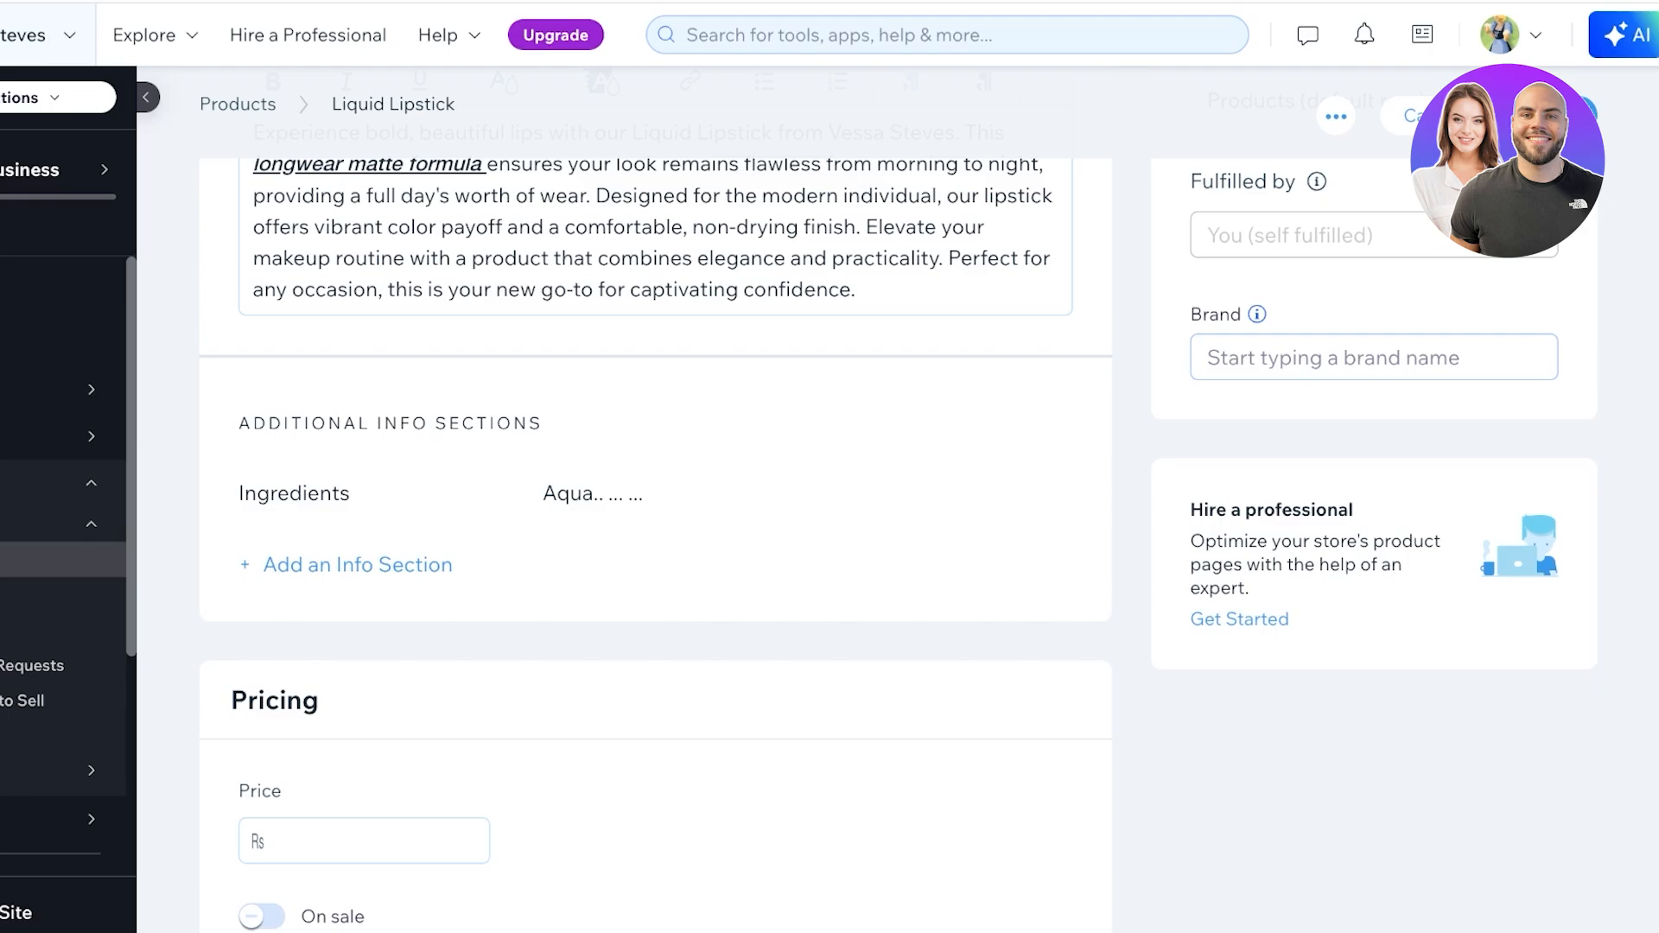
scroll(655, 544, down, 5)
click(364, 446)
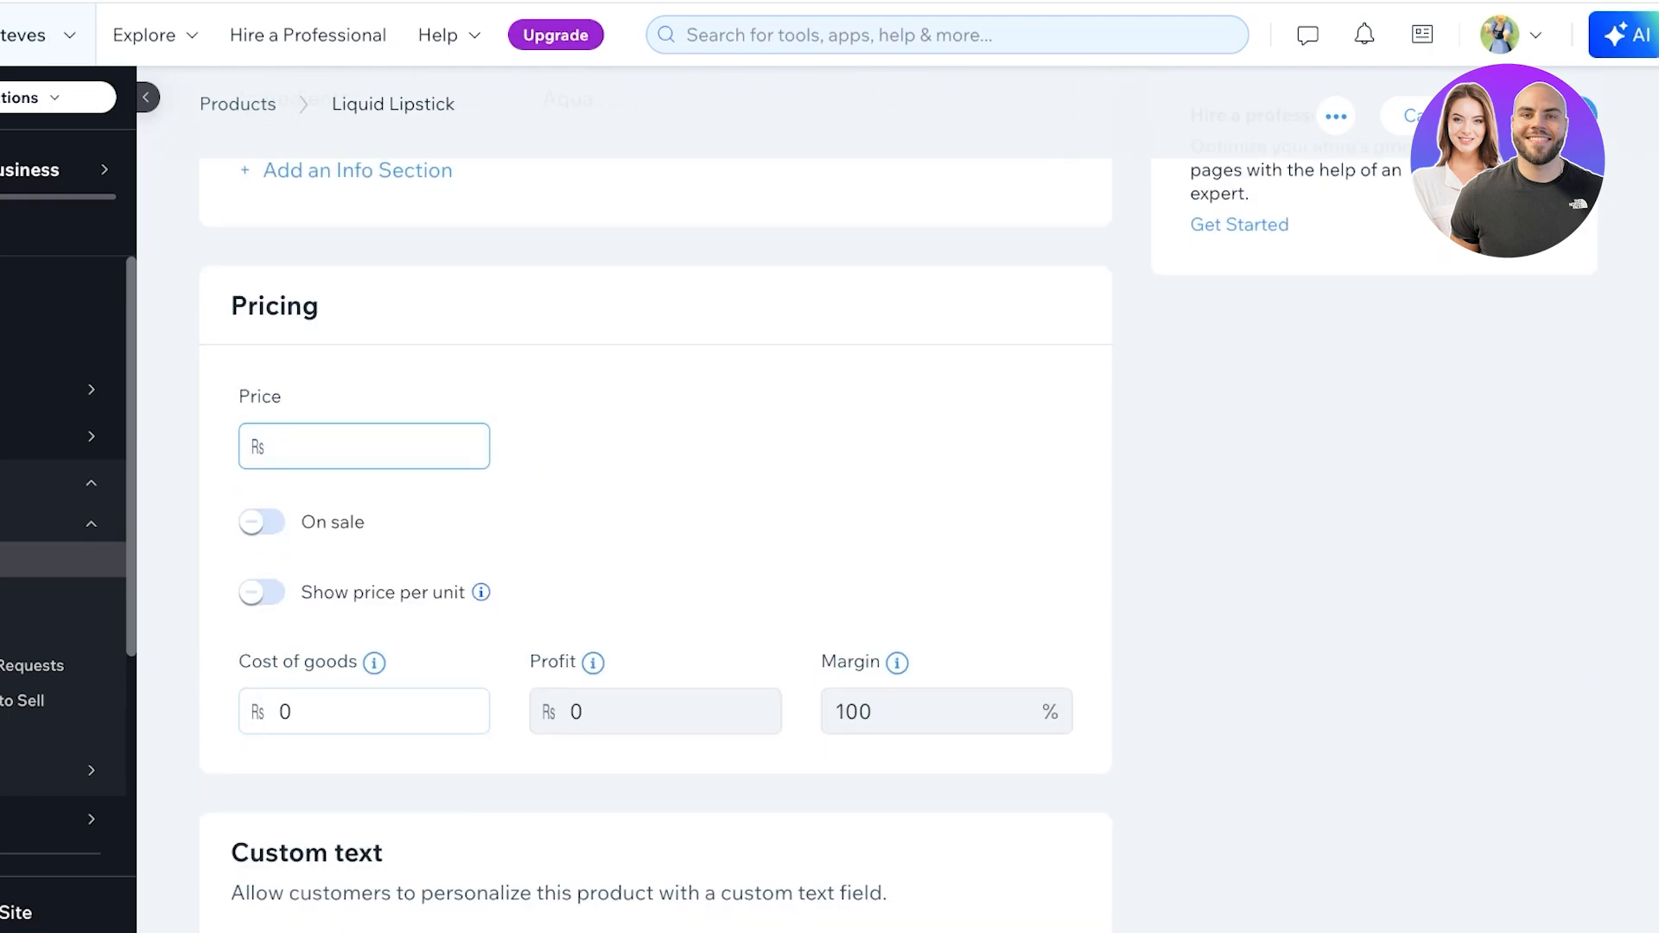
text(100)
key(Tab)
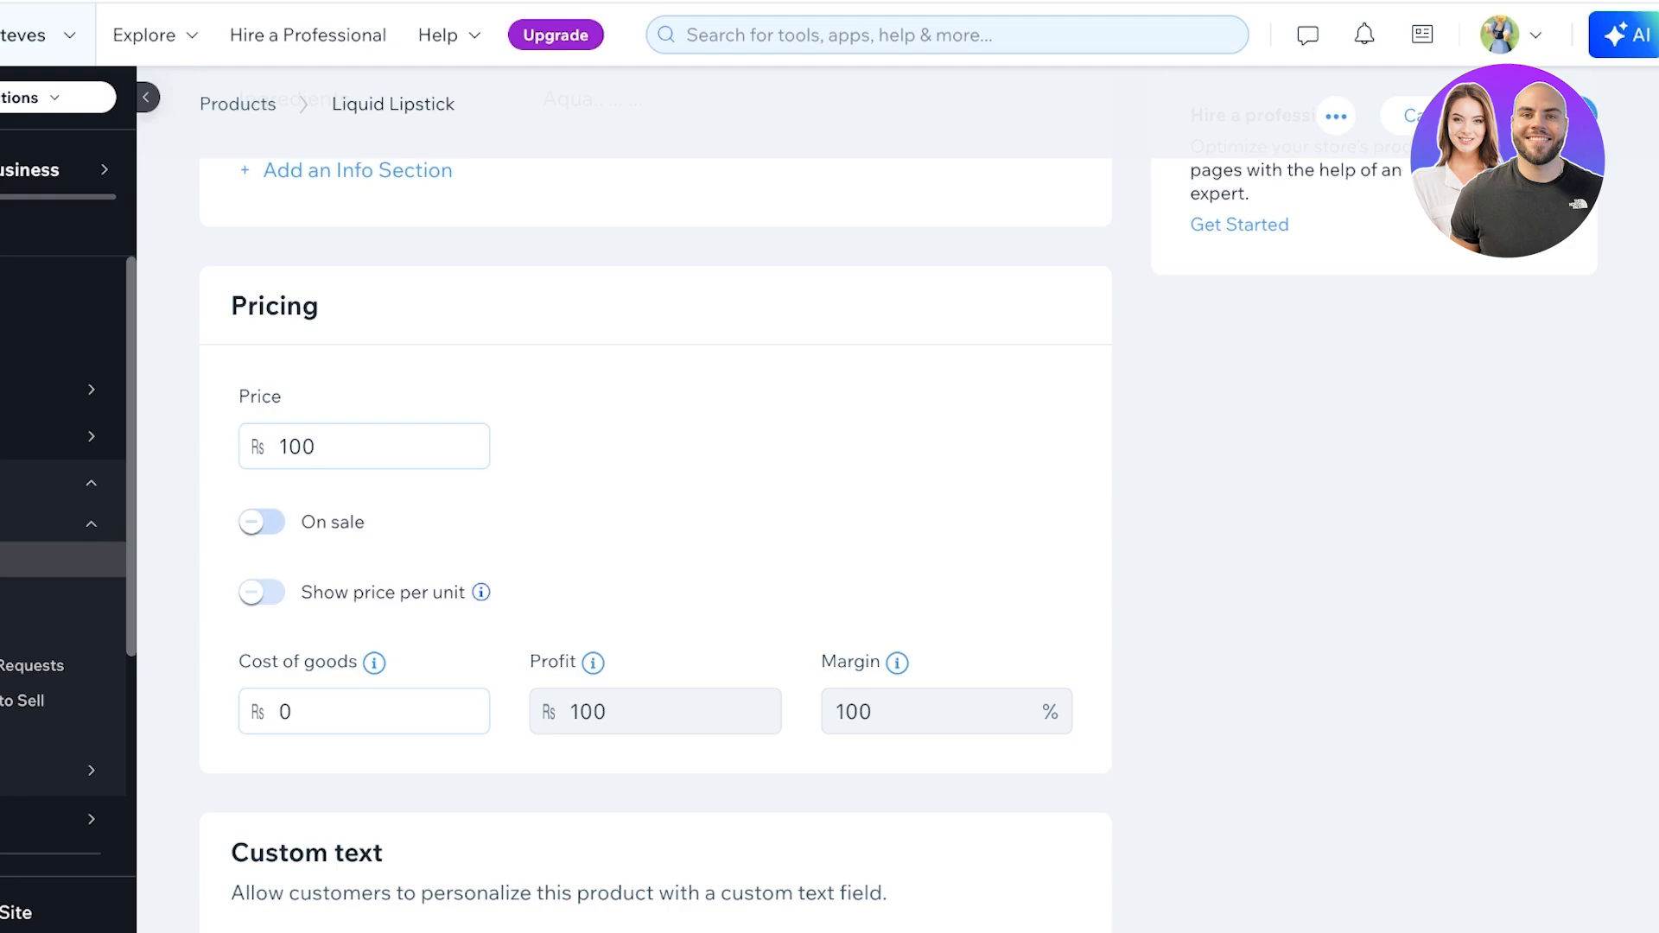
key(space)
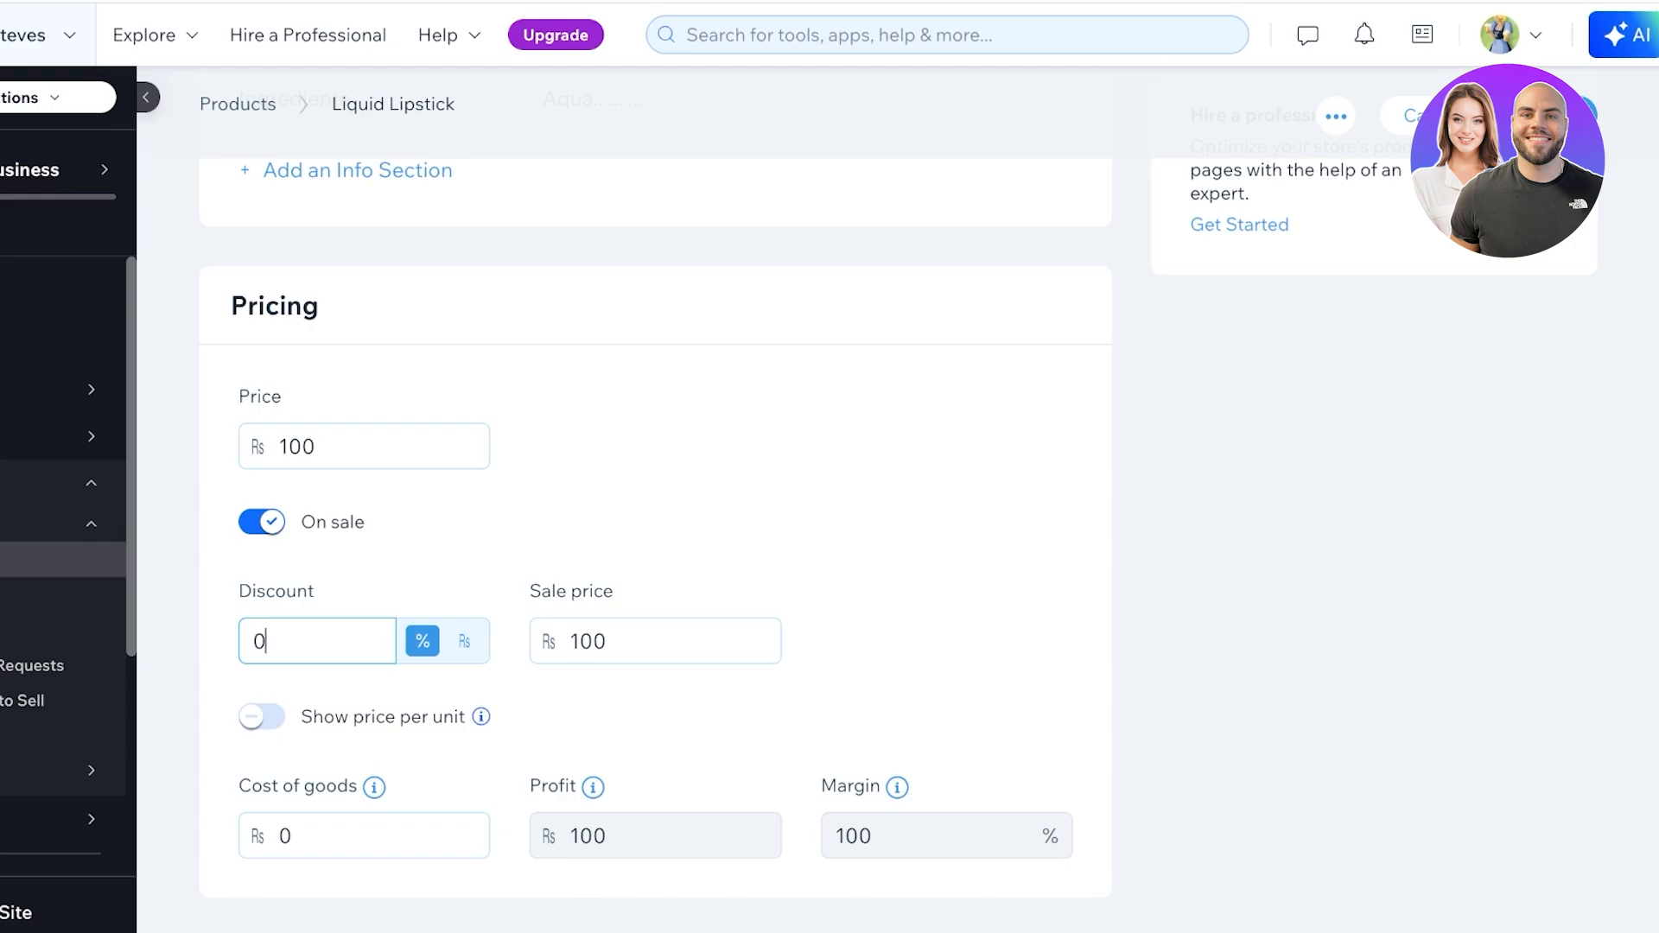
click(464, 641)
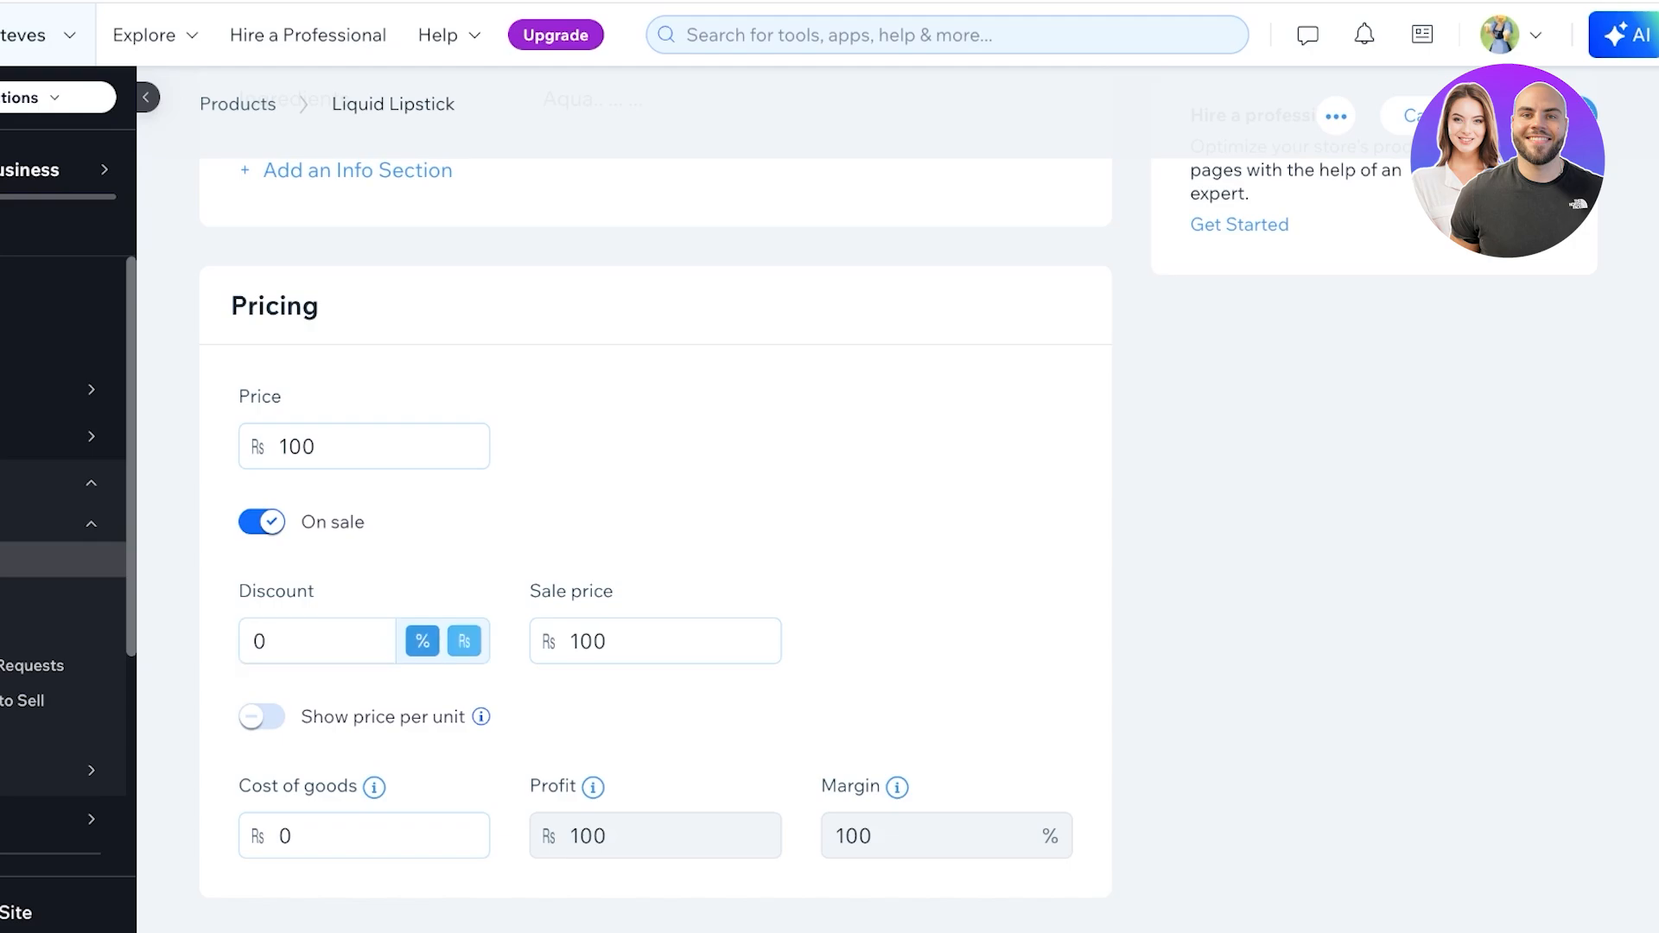
click(464, 641)
click(261, 522)
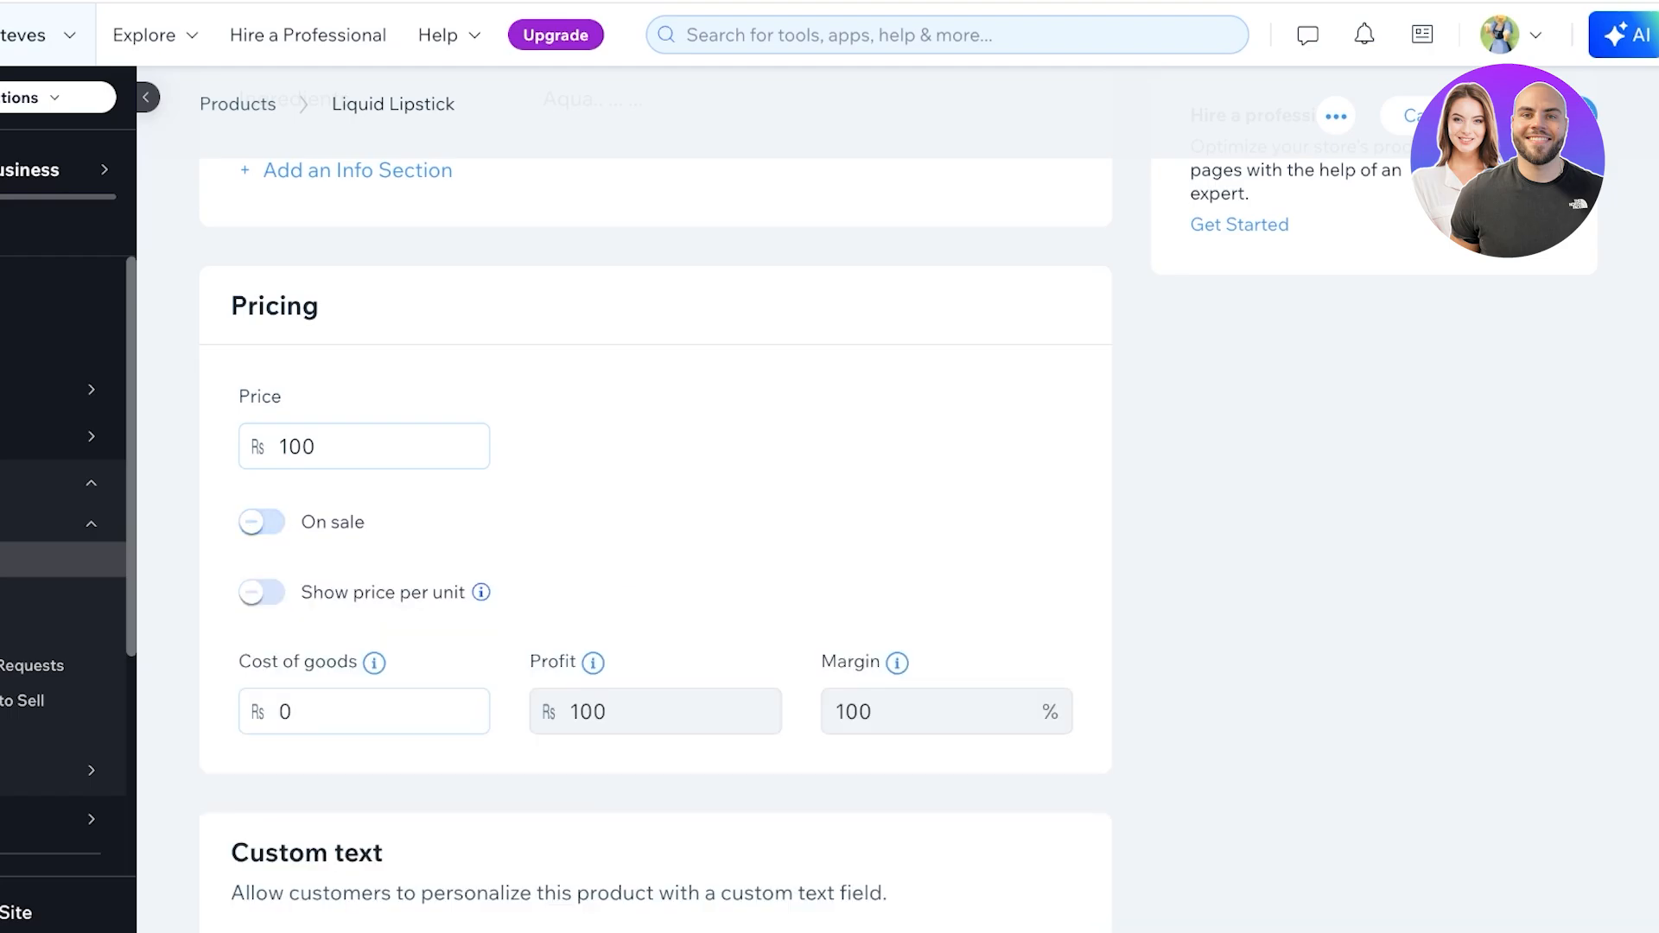
click(262, 592)
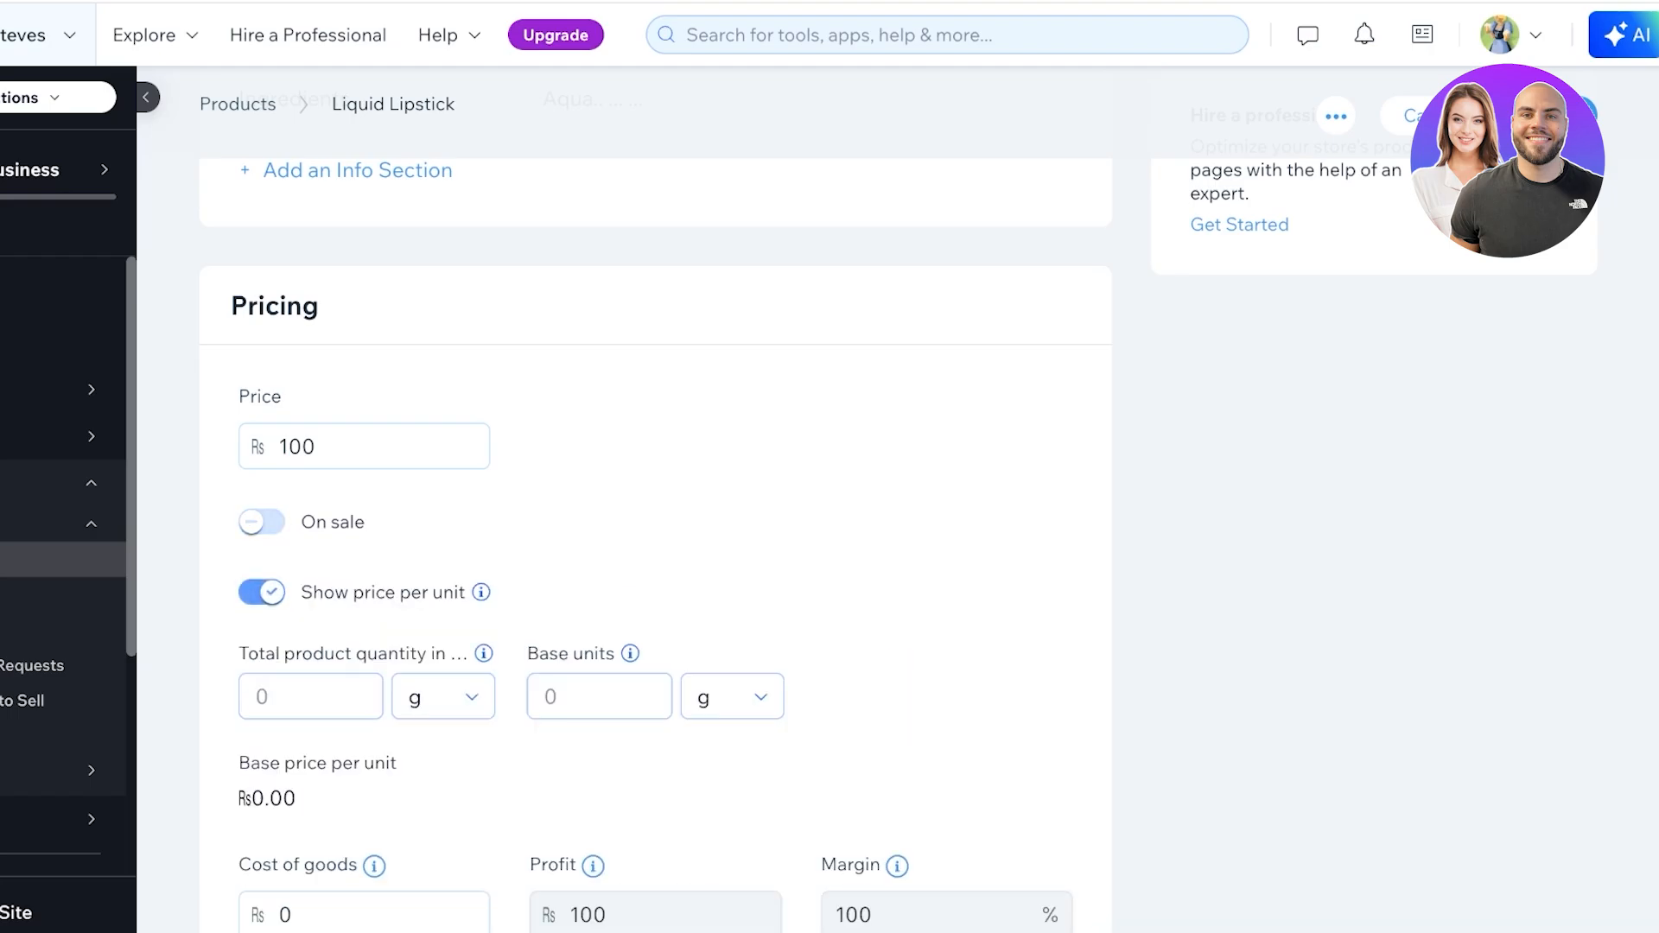
click(262, 592)
scroll(655, 518, down, 5)
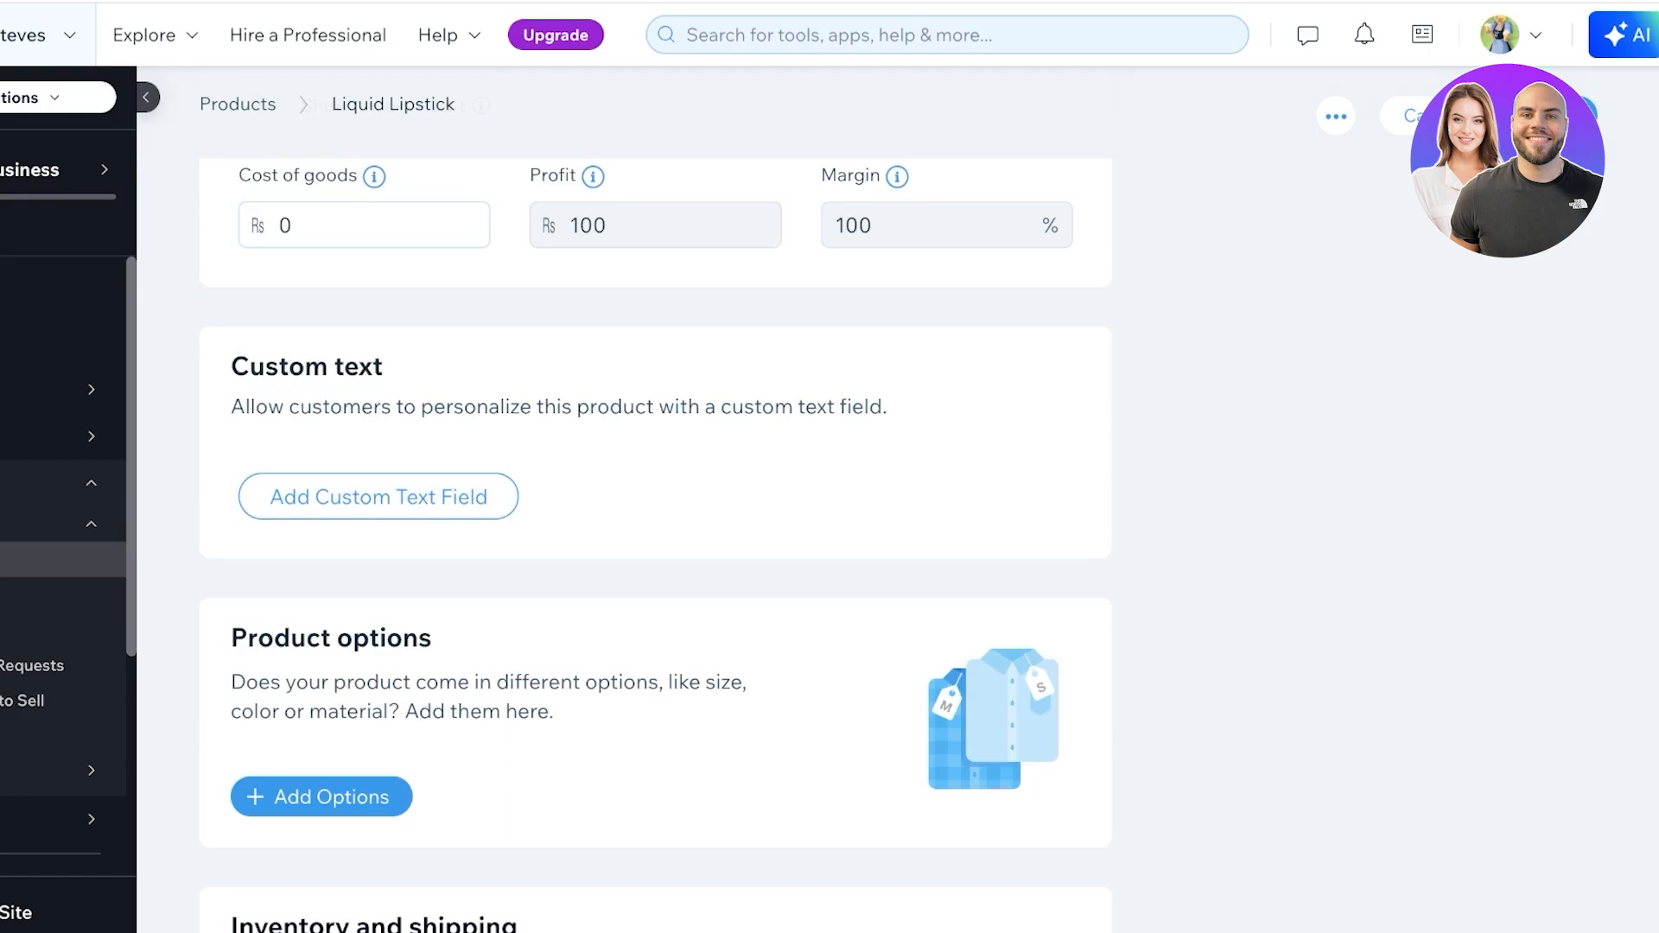
click(379, 497)
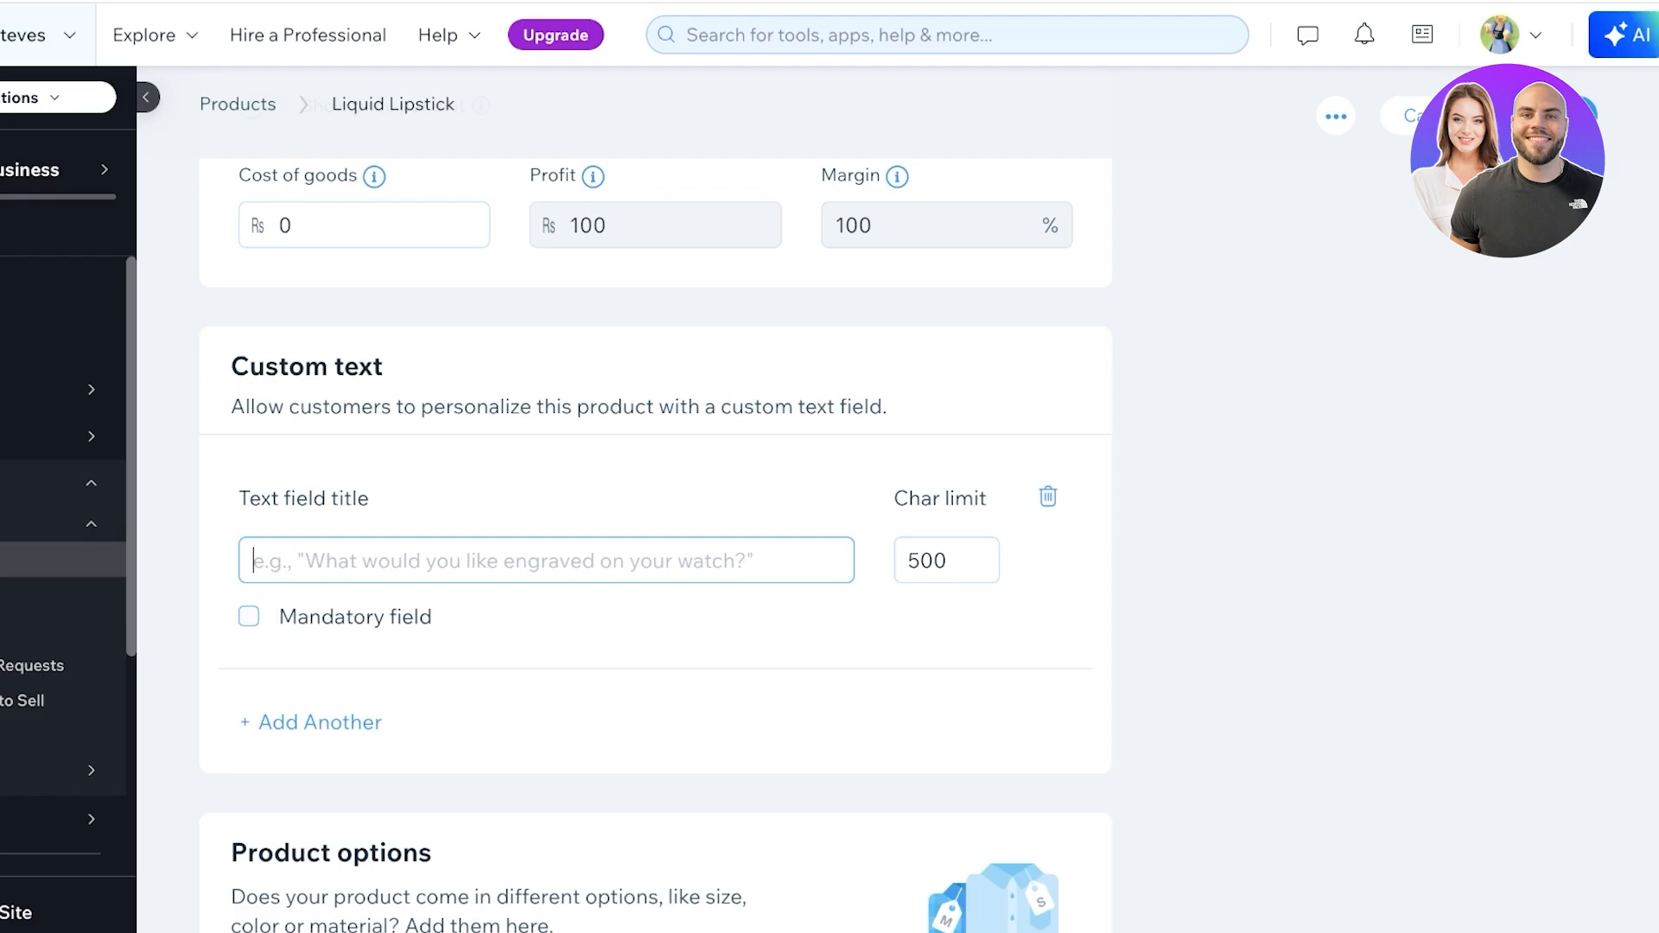
click(1048, 497)
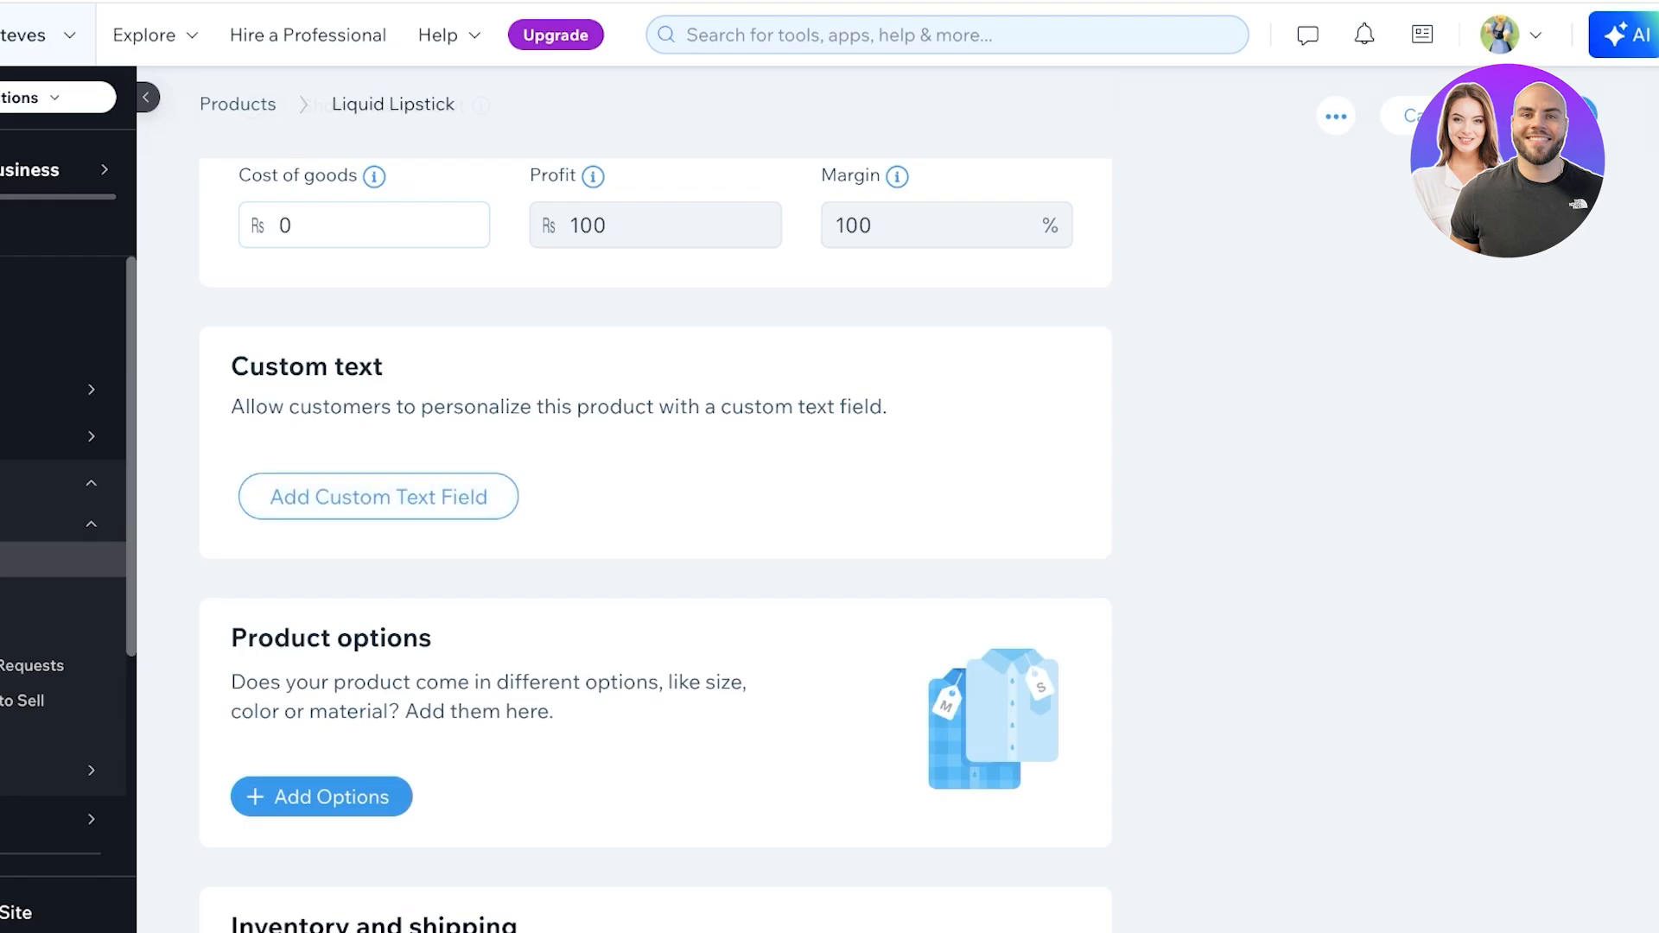
scroll(654, 544, up, 3)
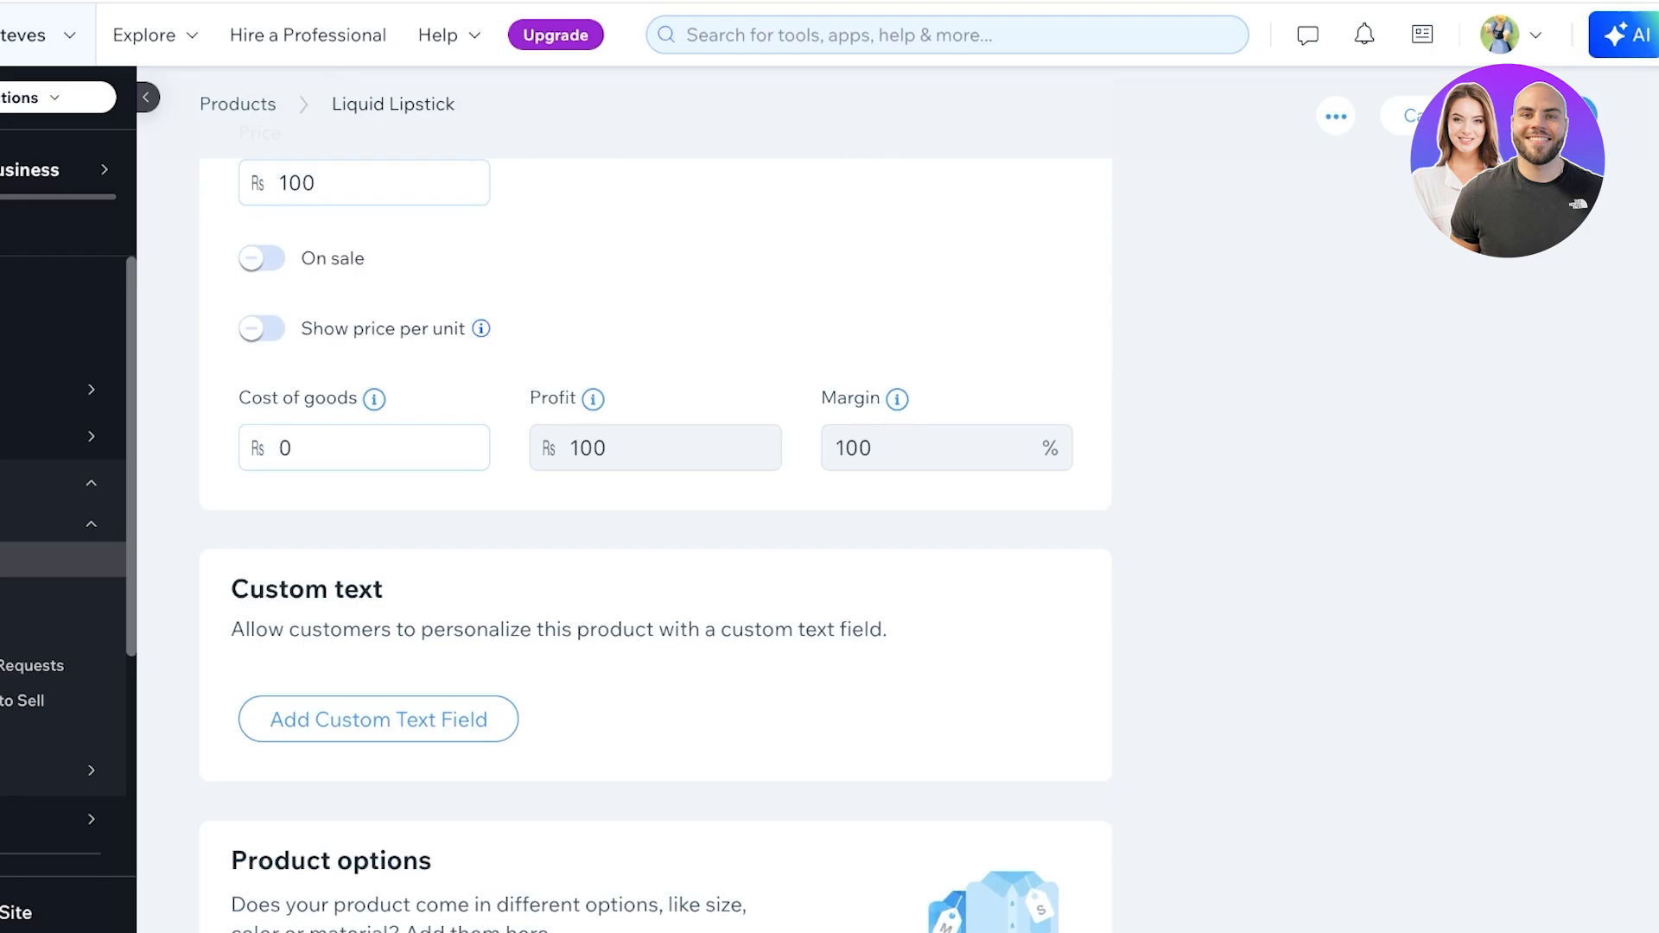
scroll(655, 544, down, 2)
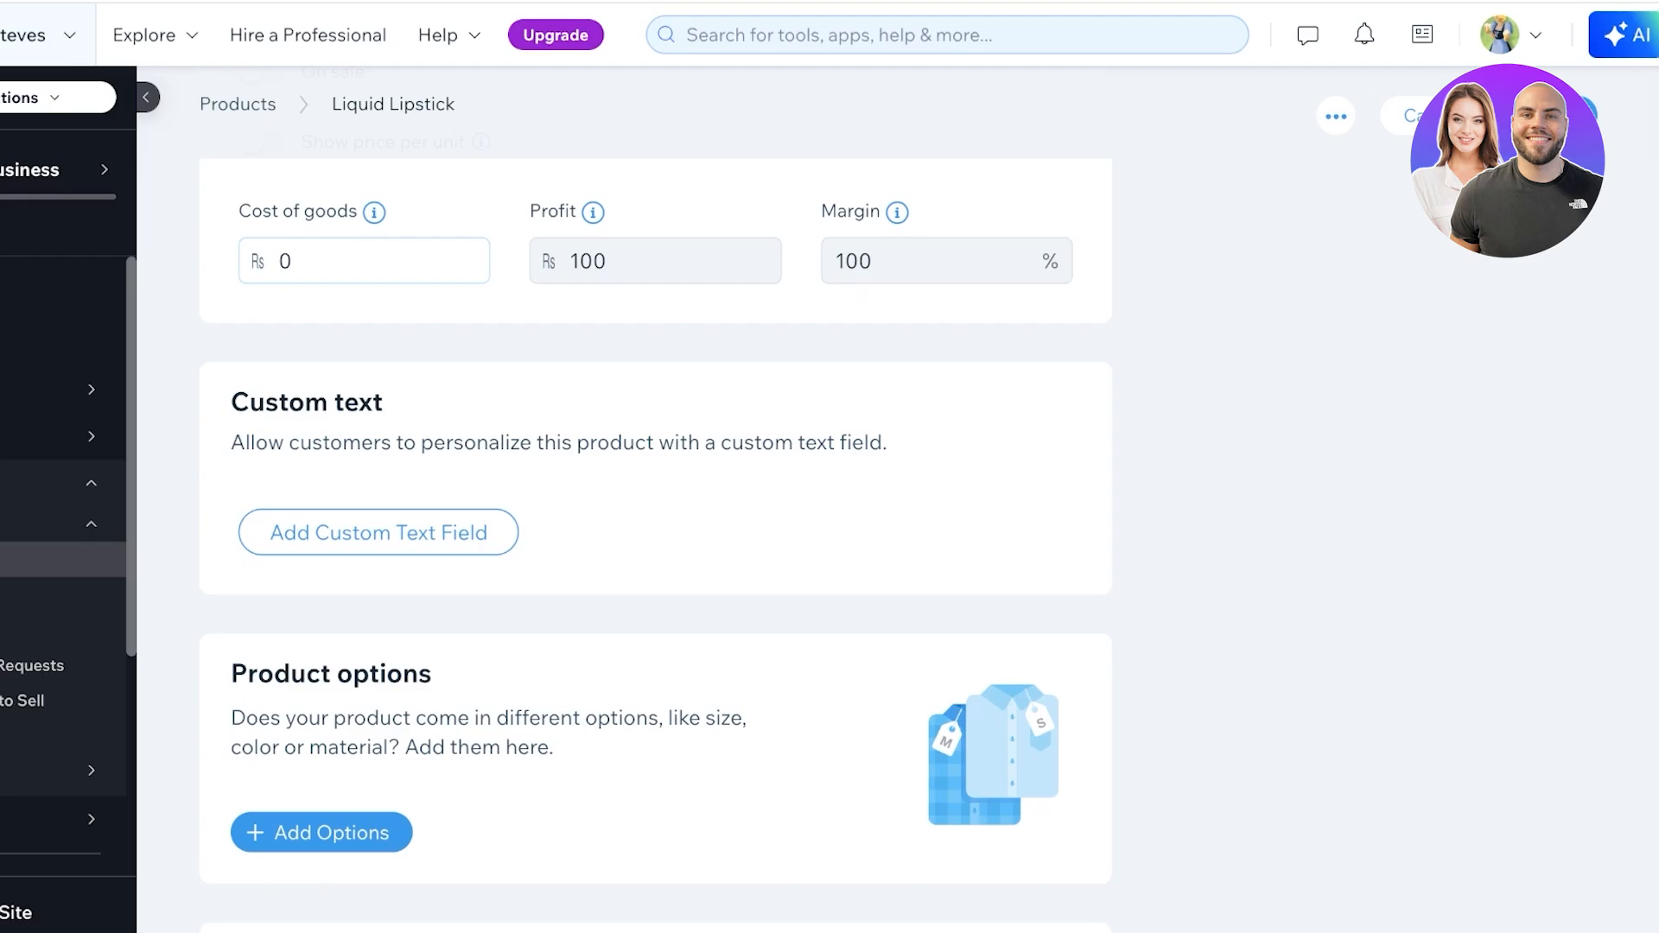
scroll(655, 544, up, 5)
scroll(655, 544, down, 10)
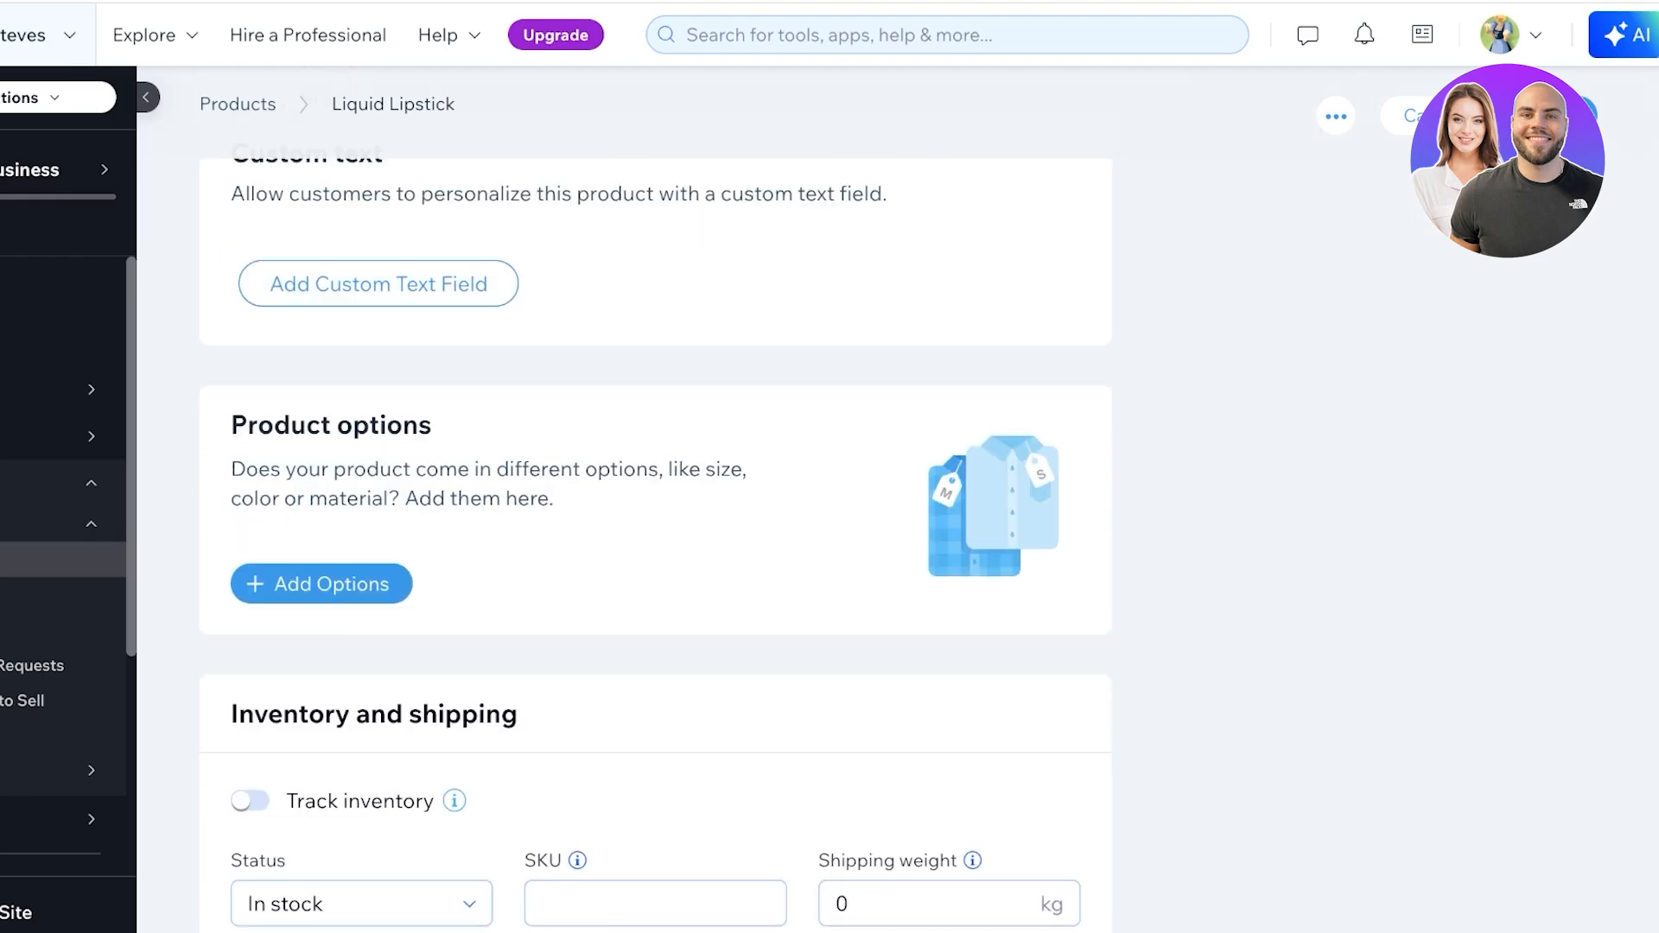
Turn on inventory tracking for the product and set the online store inventory to 2000.
scroll(257, 349, down, 2)
click(251, 349)
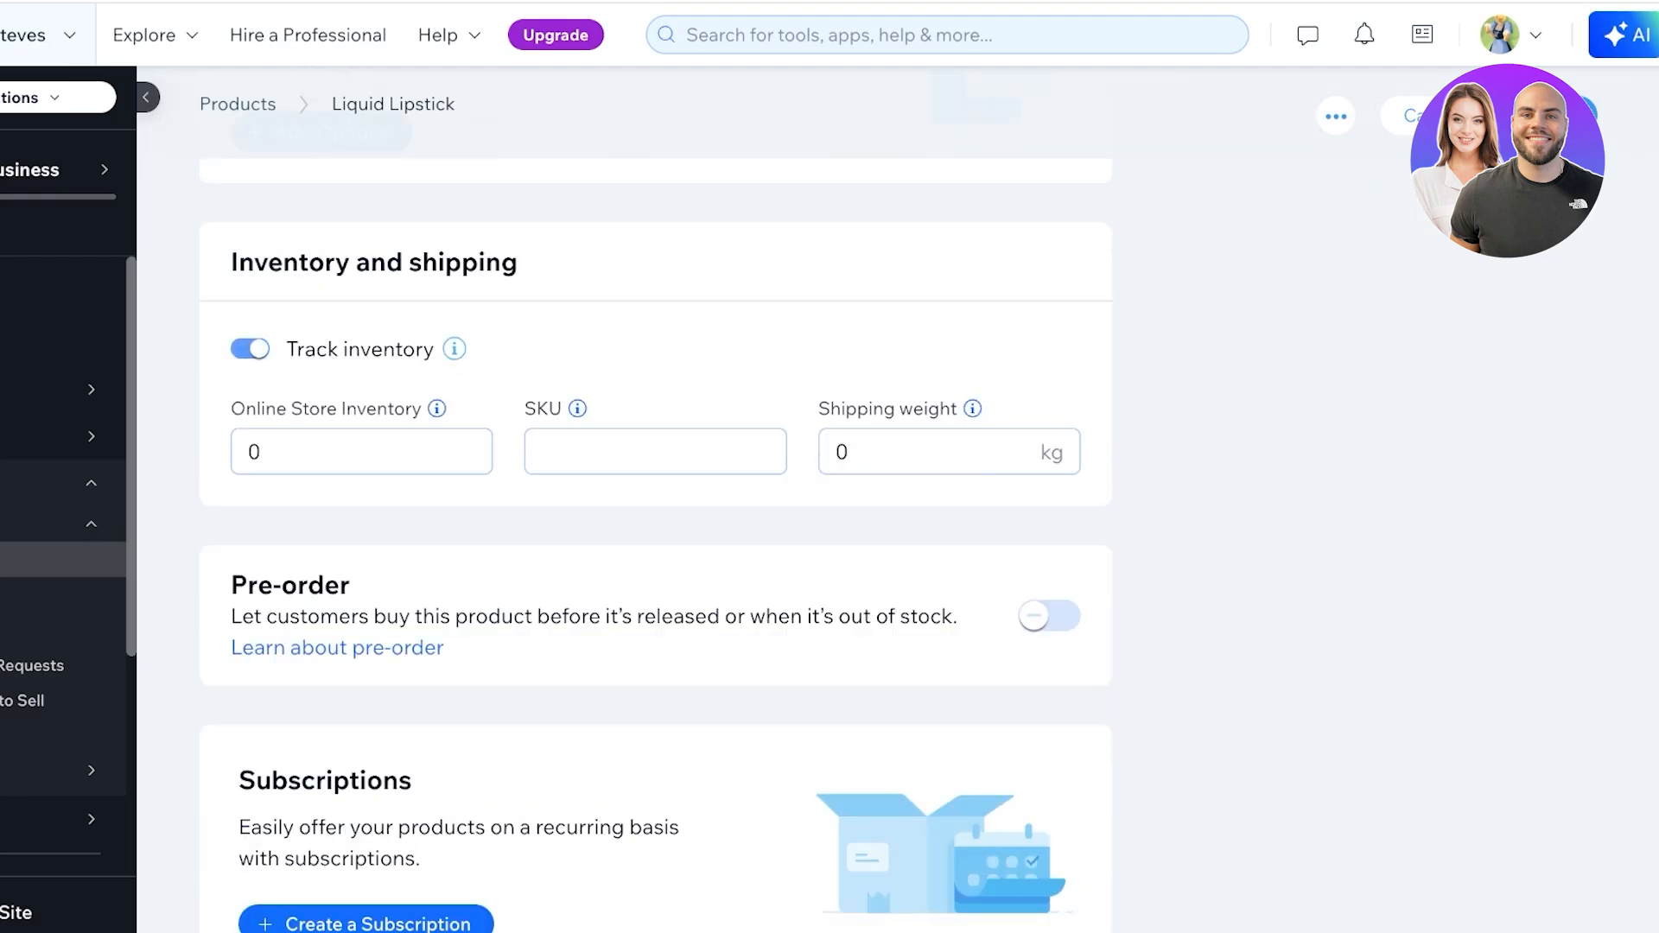
click(250, 349)
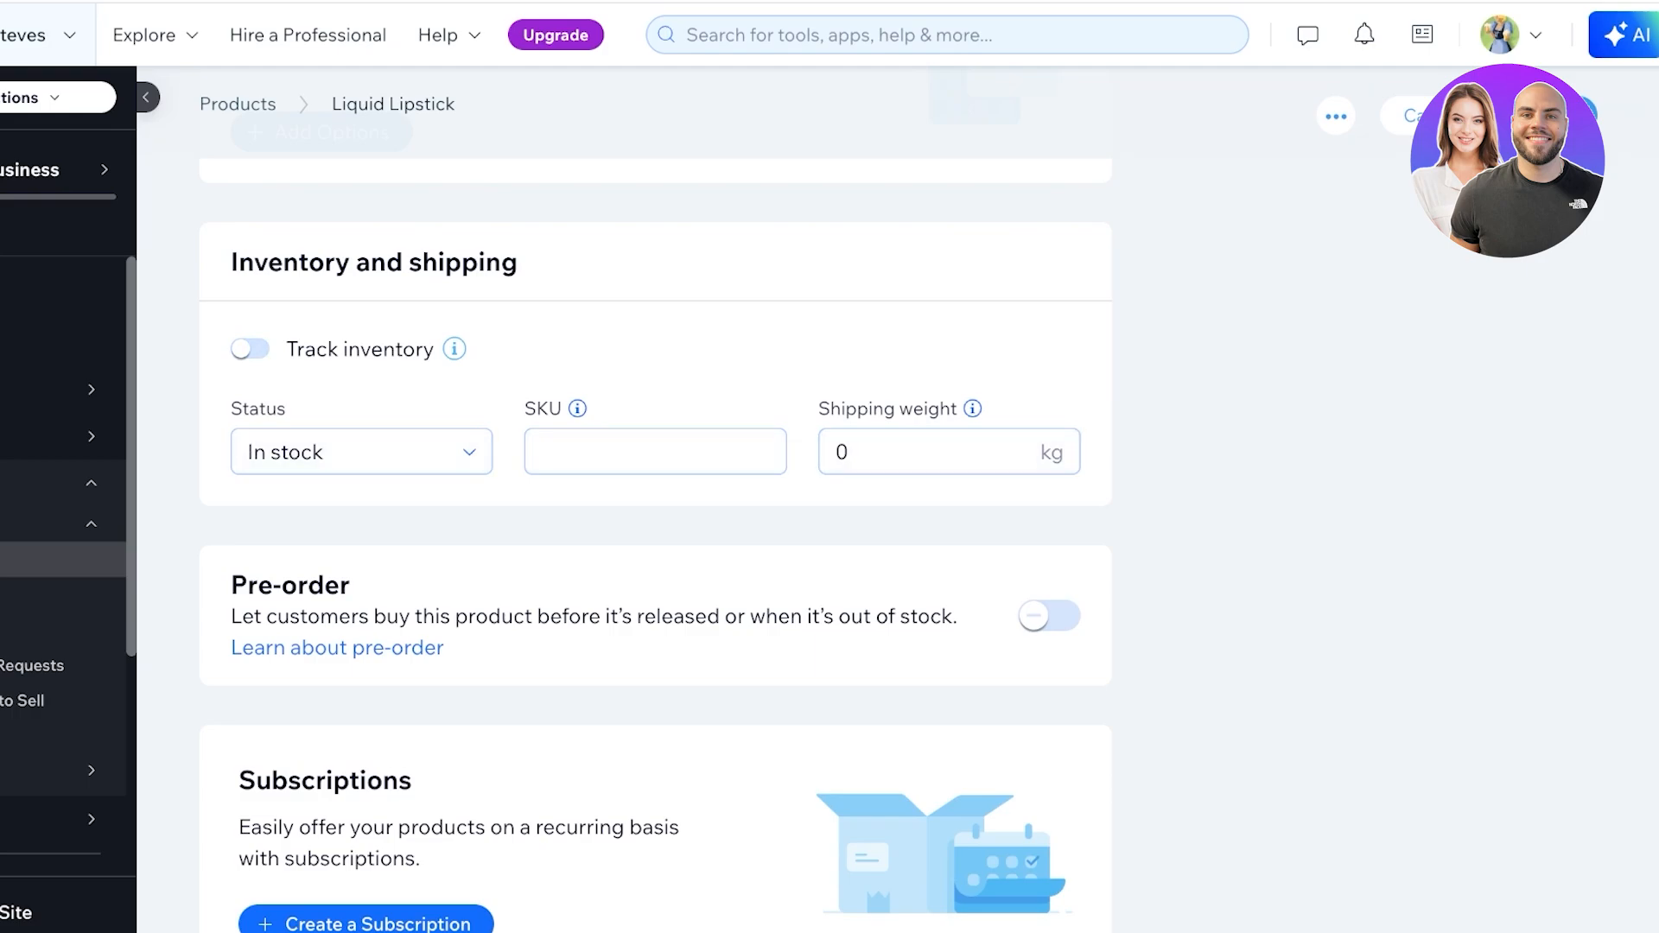
click(251, 349)
click(345, 452)
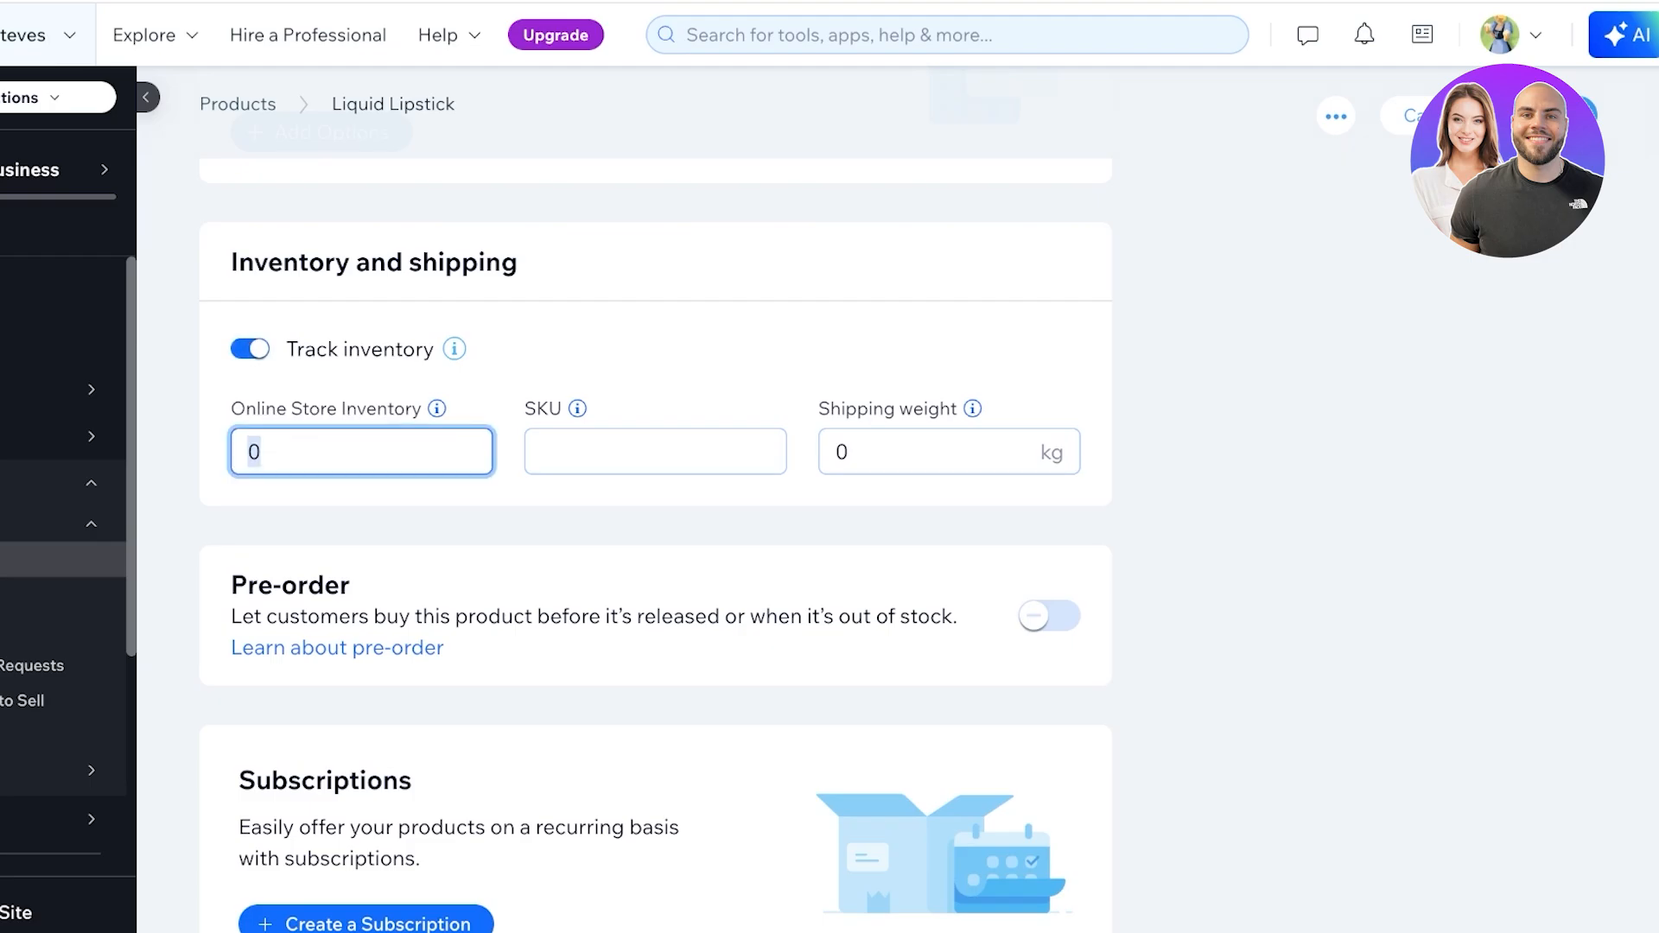
text(2000)
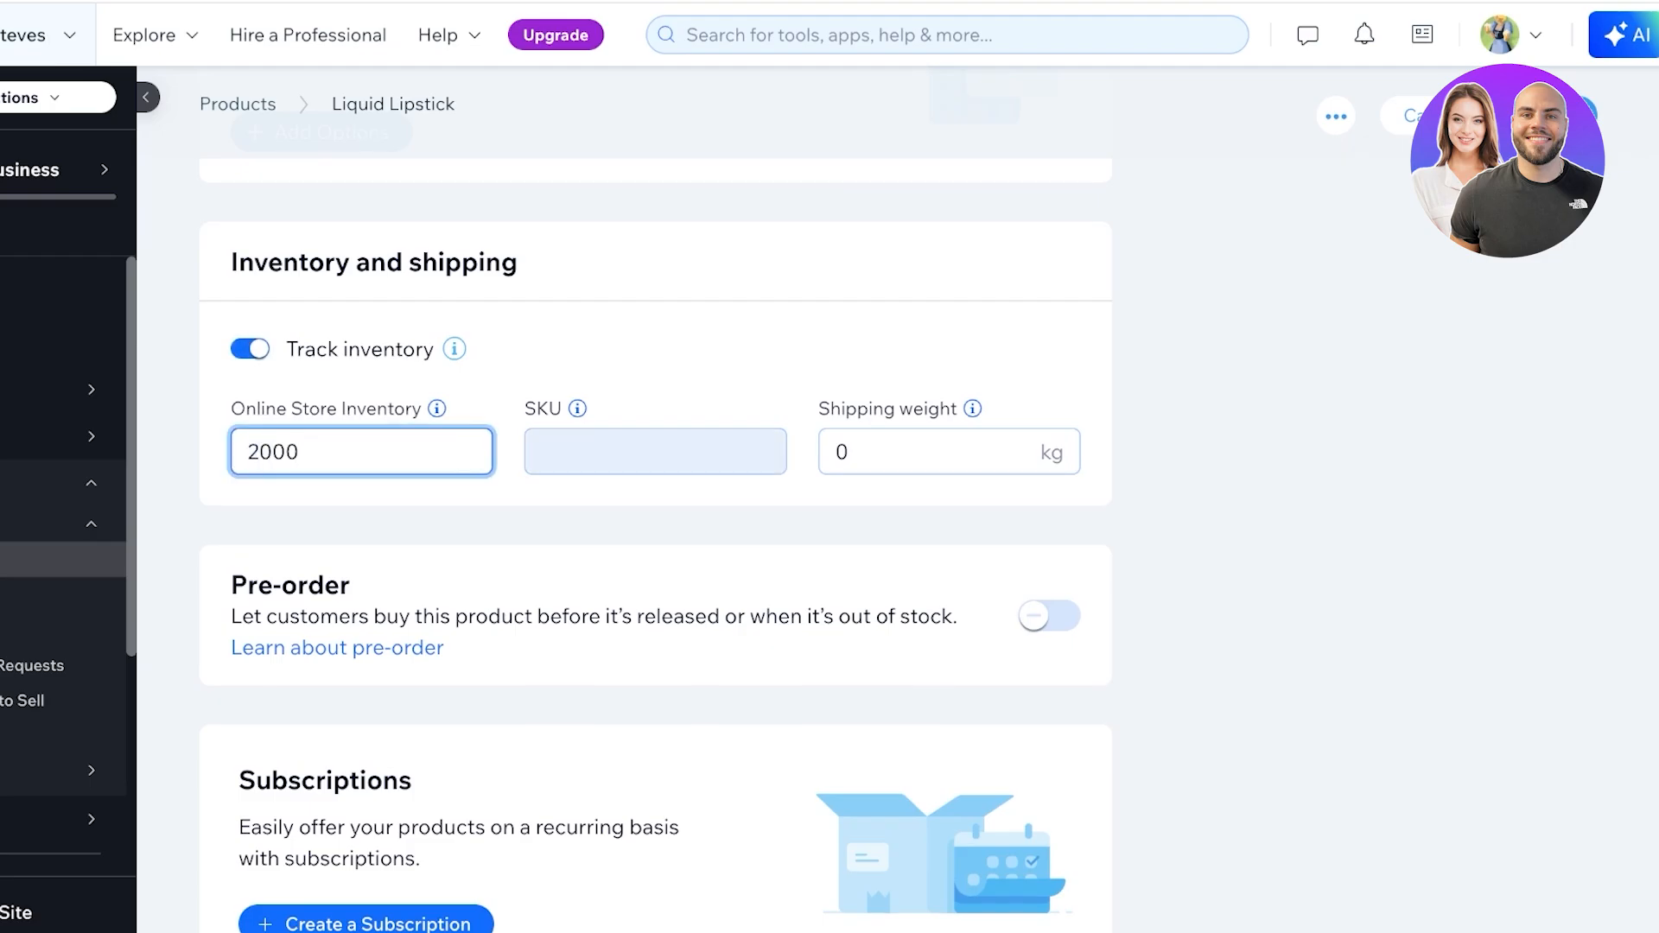
Save the Liquid Lipstick product and dismiss the product promotion suggestions.
scroll(656, 544, down, 3)
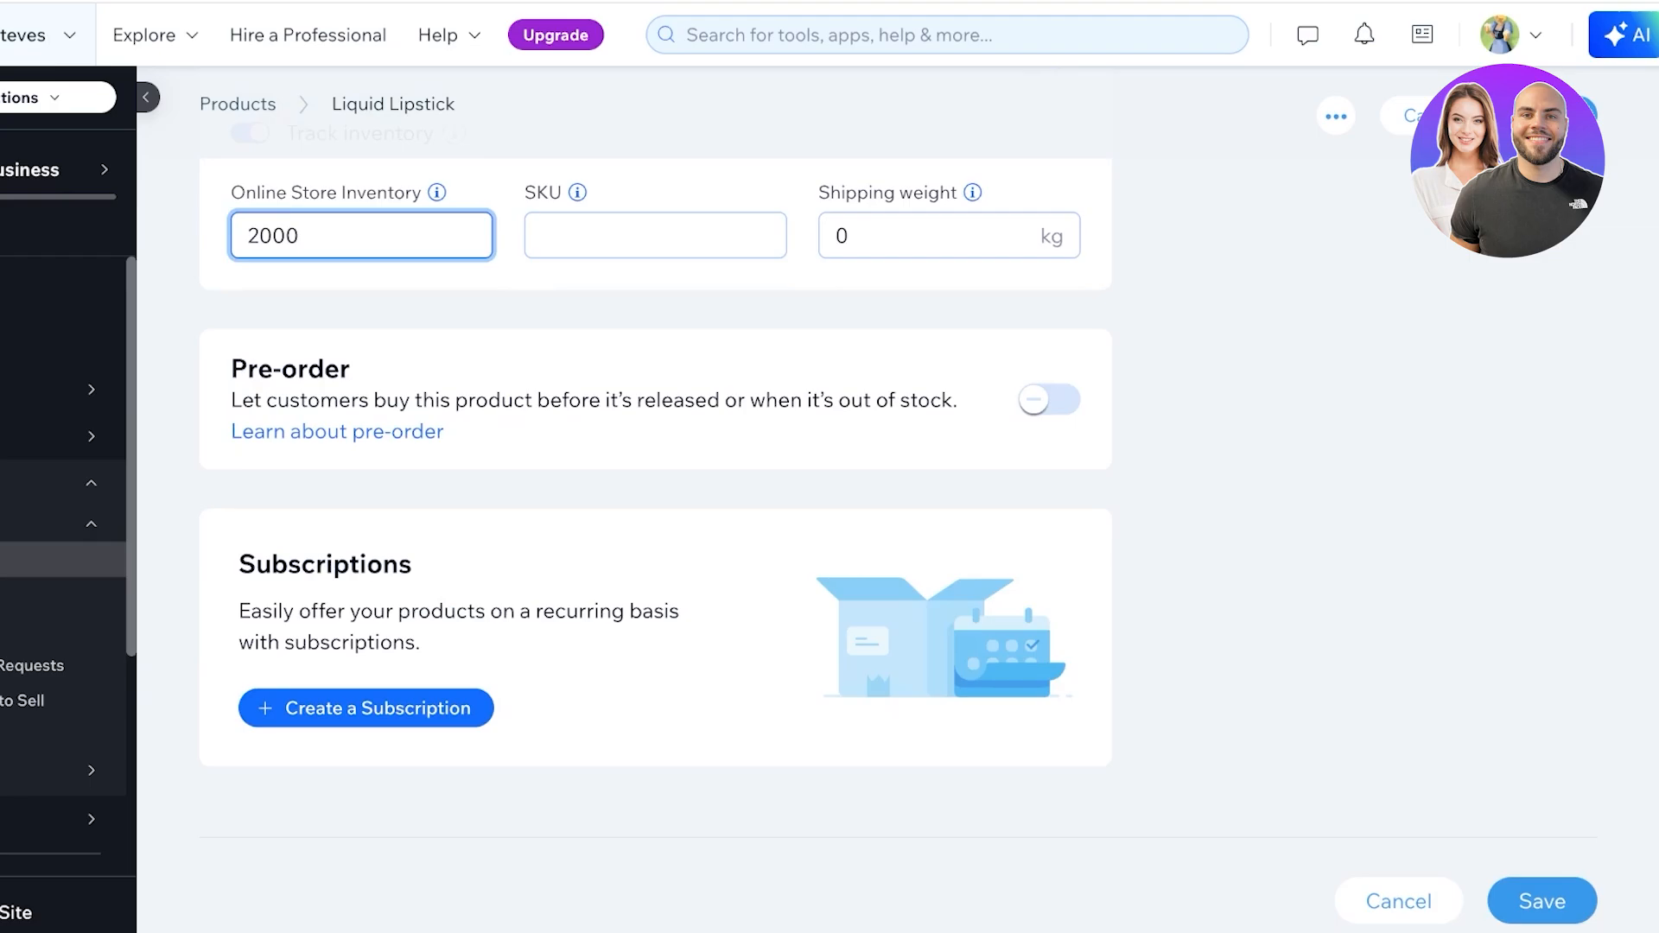
click(1542, 116)
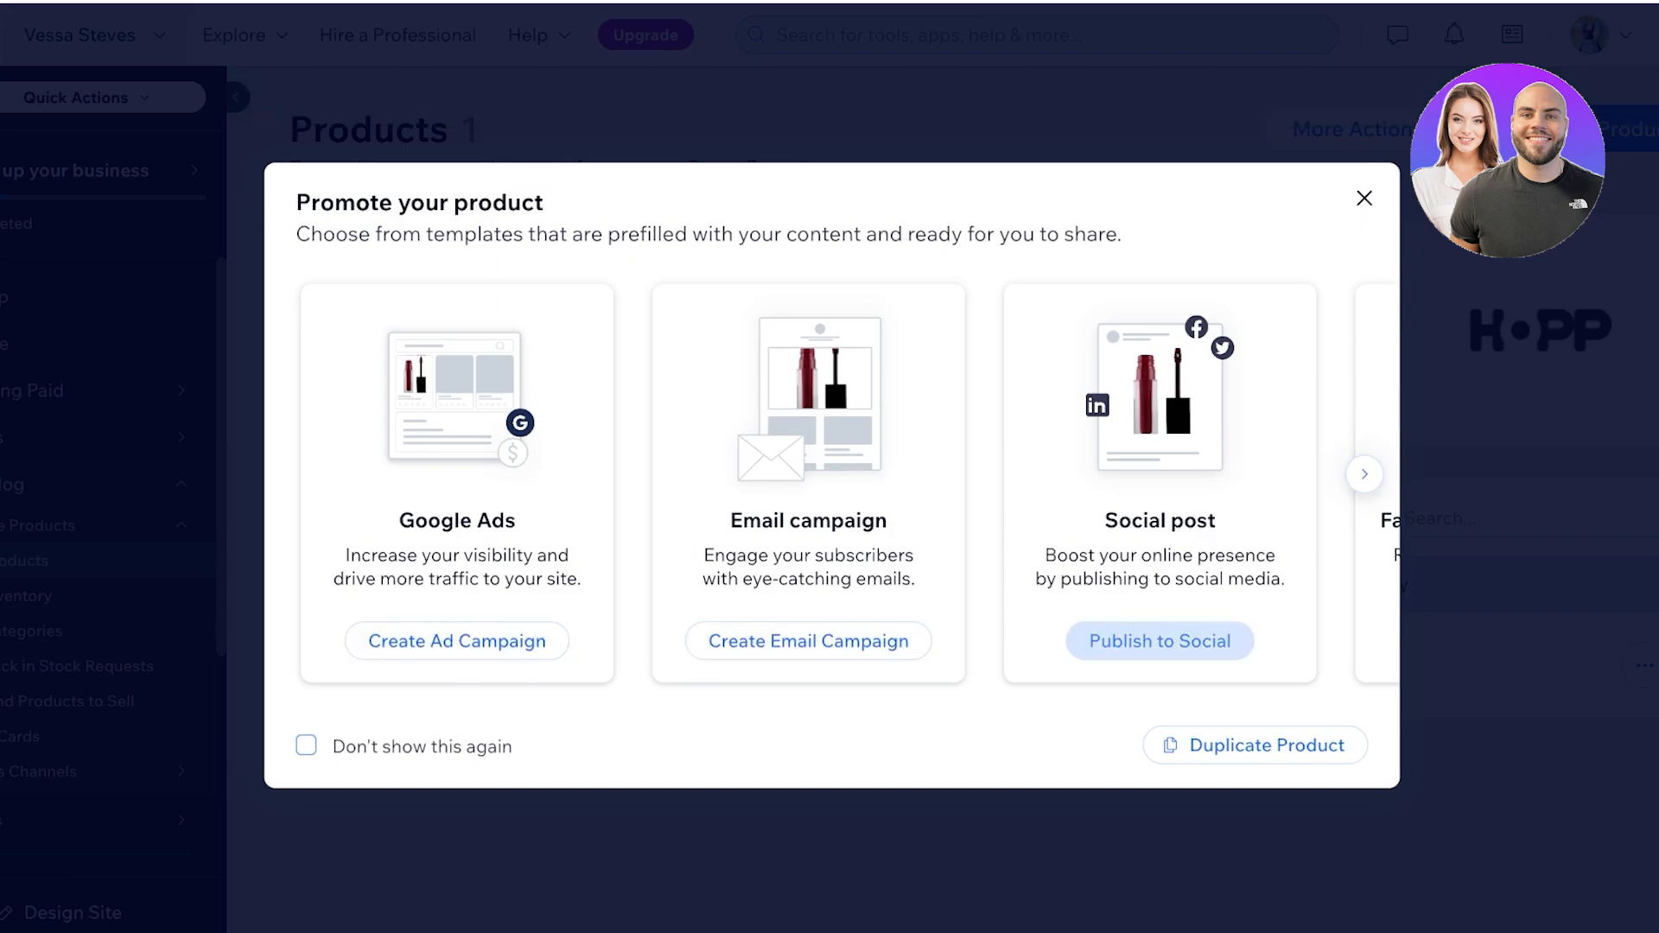
click(1364, 198)
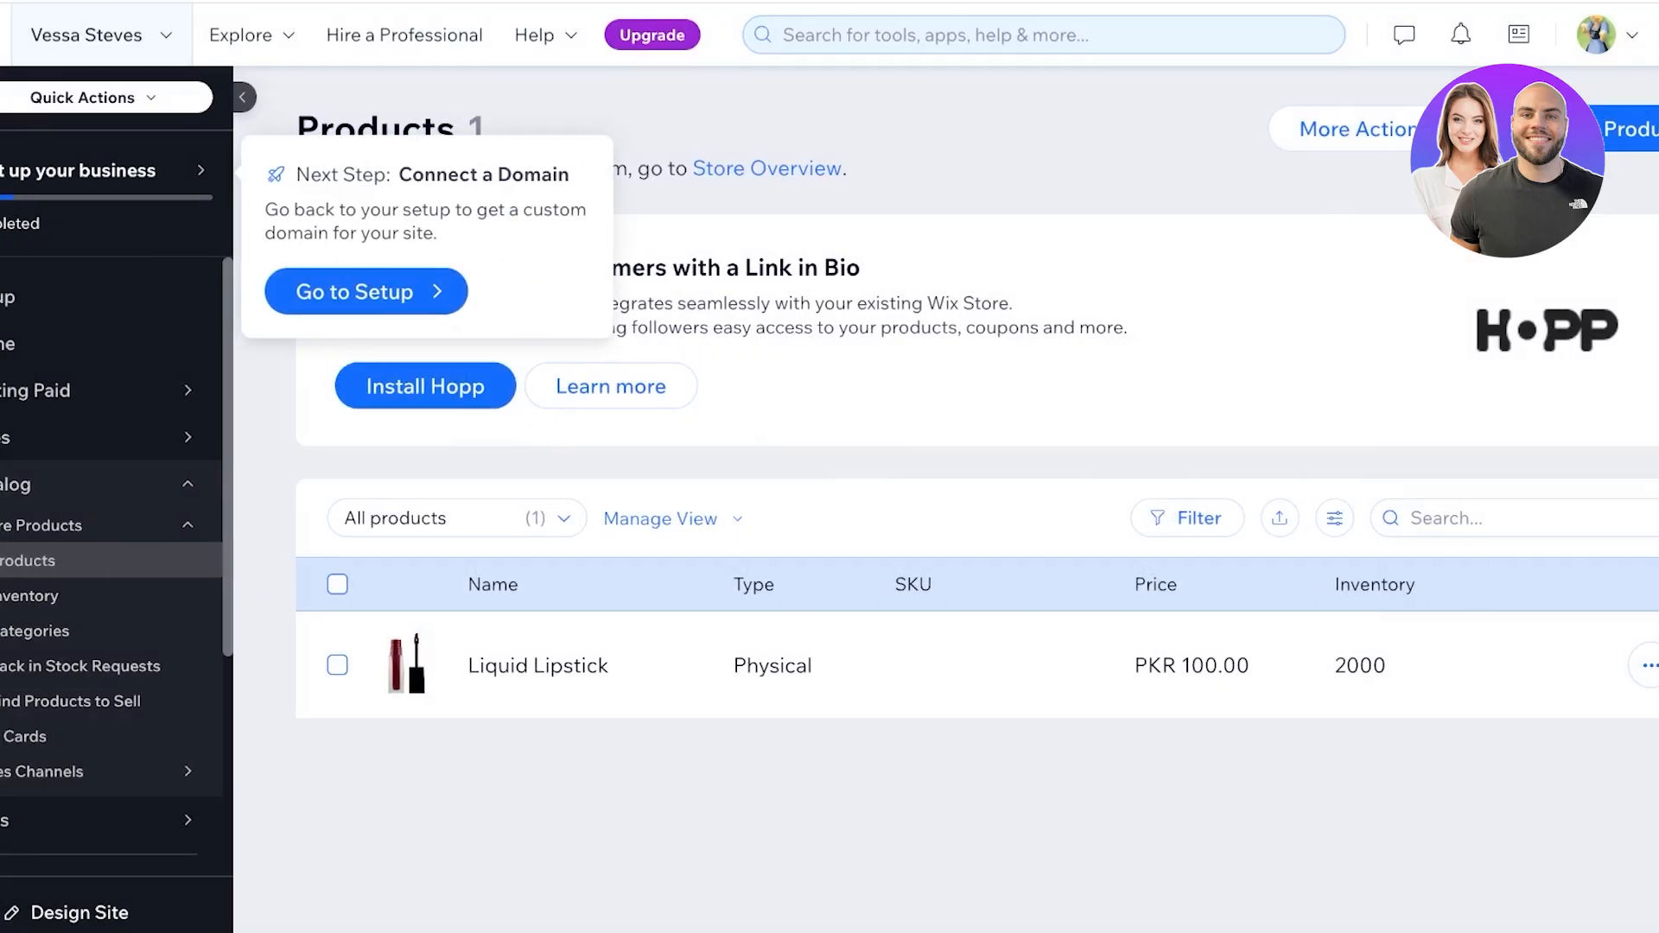
Return to the business setup checklist, open the shipping and delivery setup, and review the domestic, international and fulfillment service settings.
scroll(829, 467, left, 1)
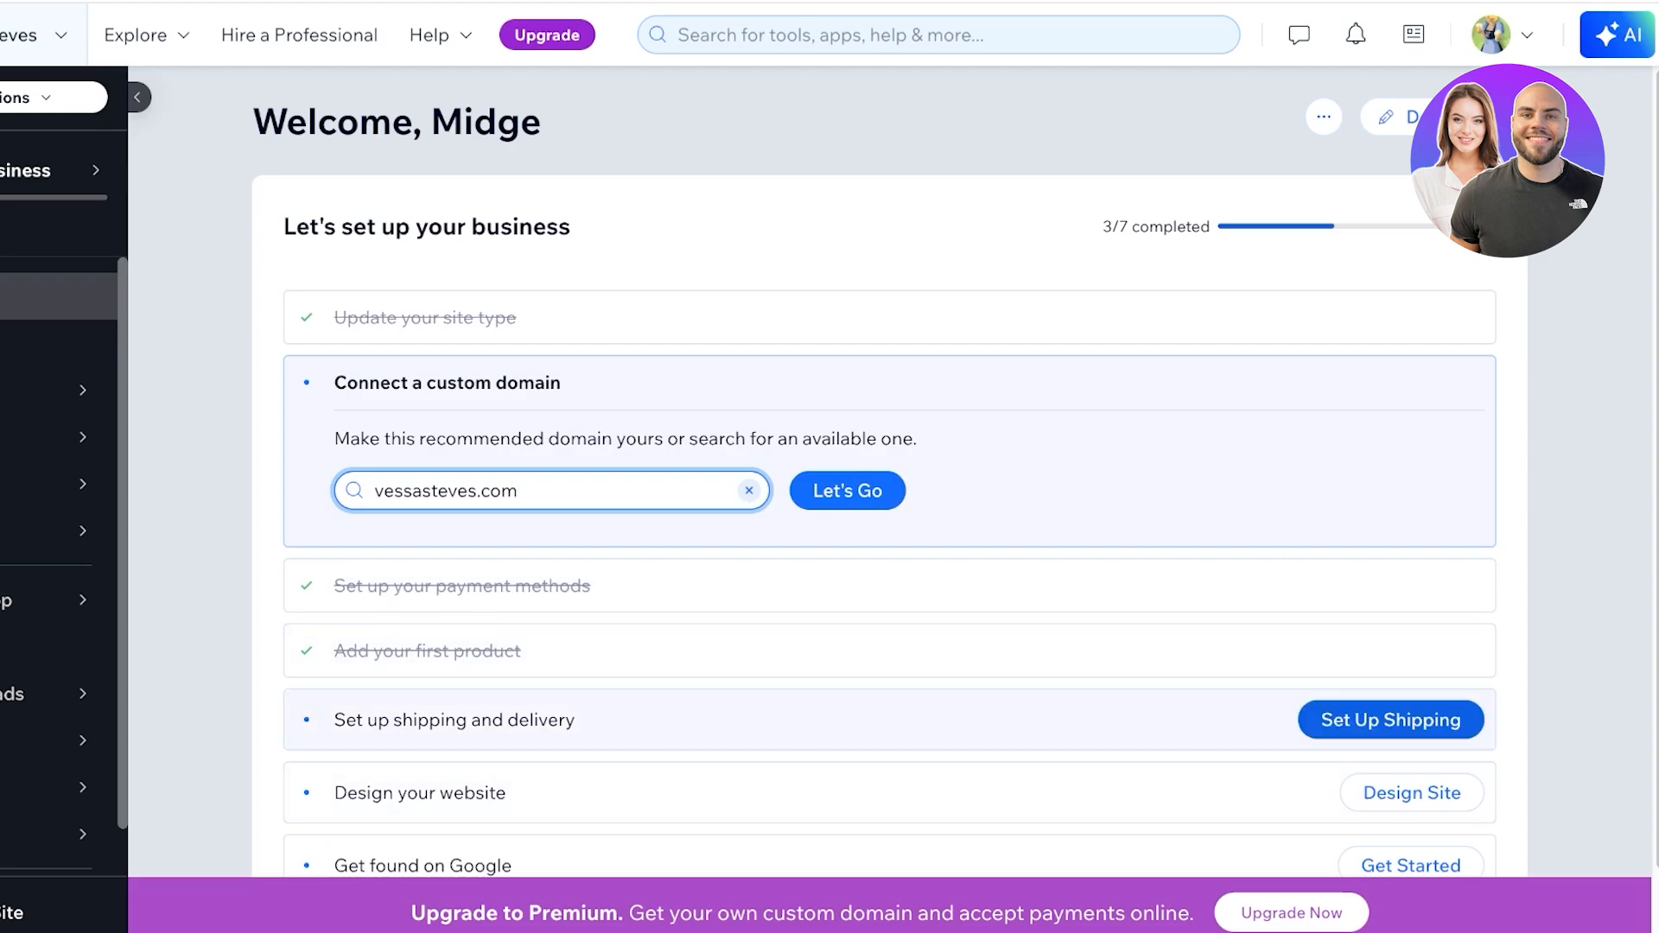
click(1391, 719)
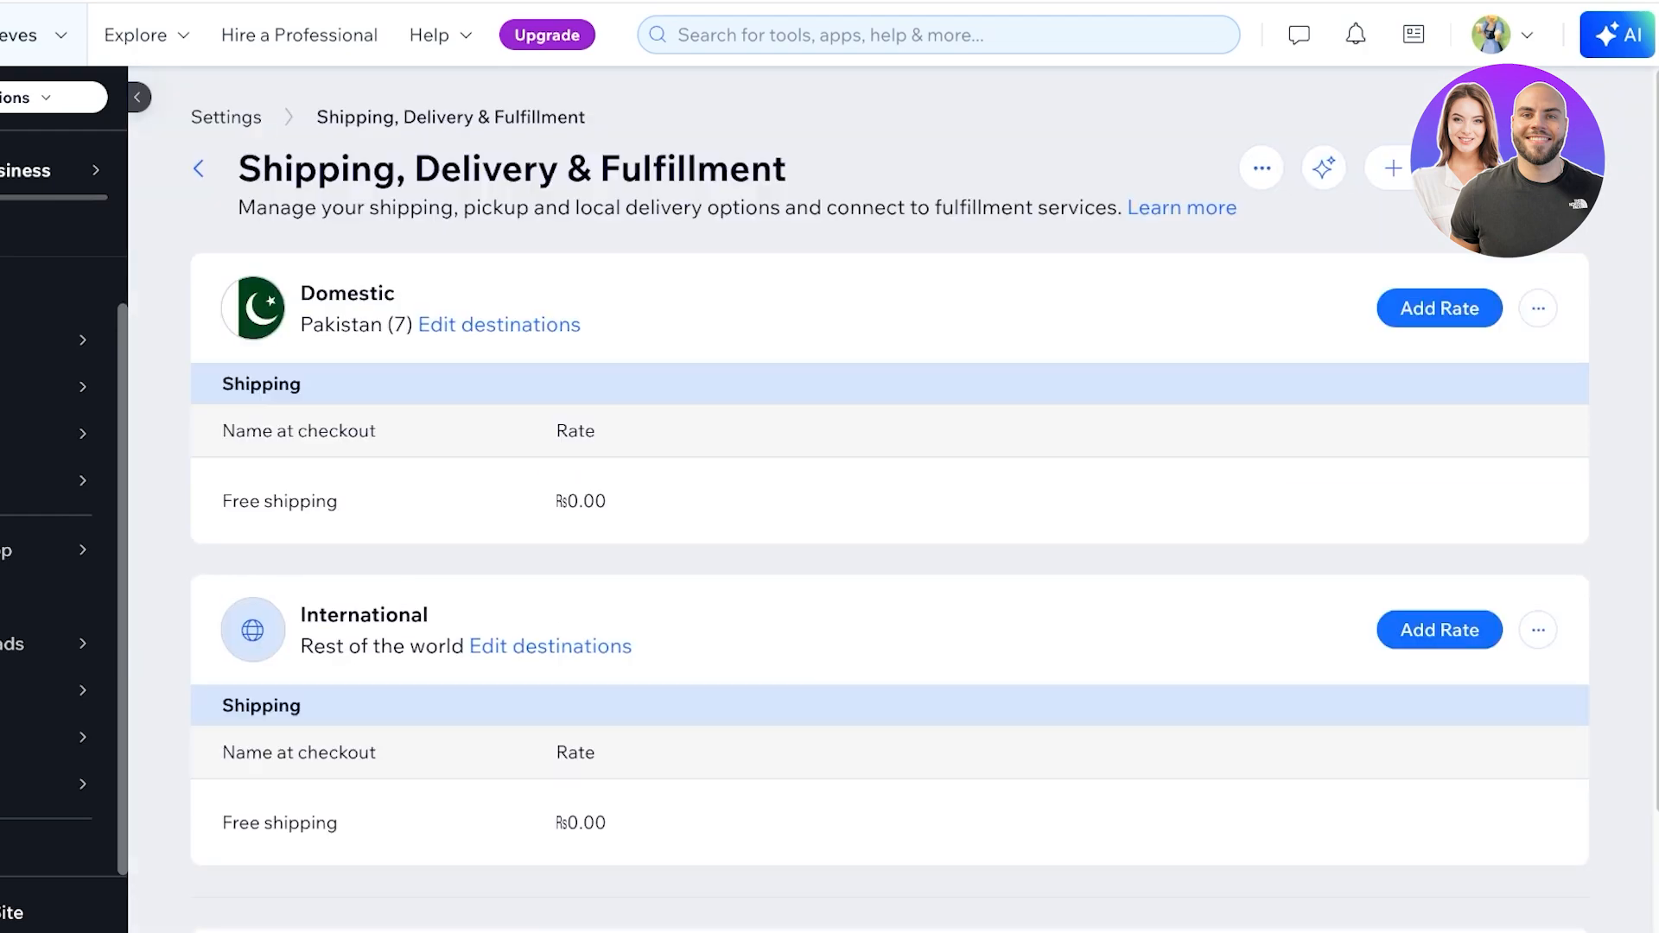
scroll(890, 518, down, 2)
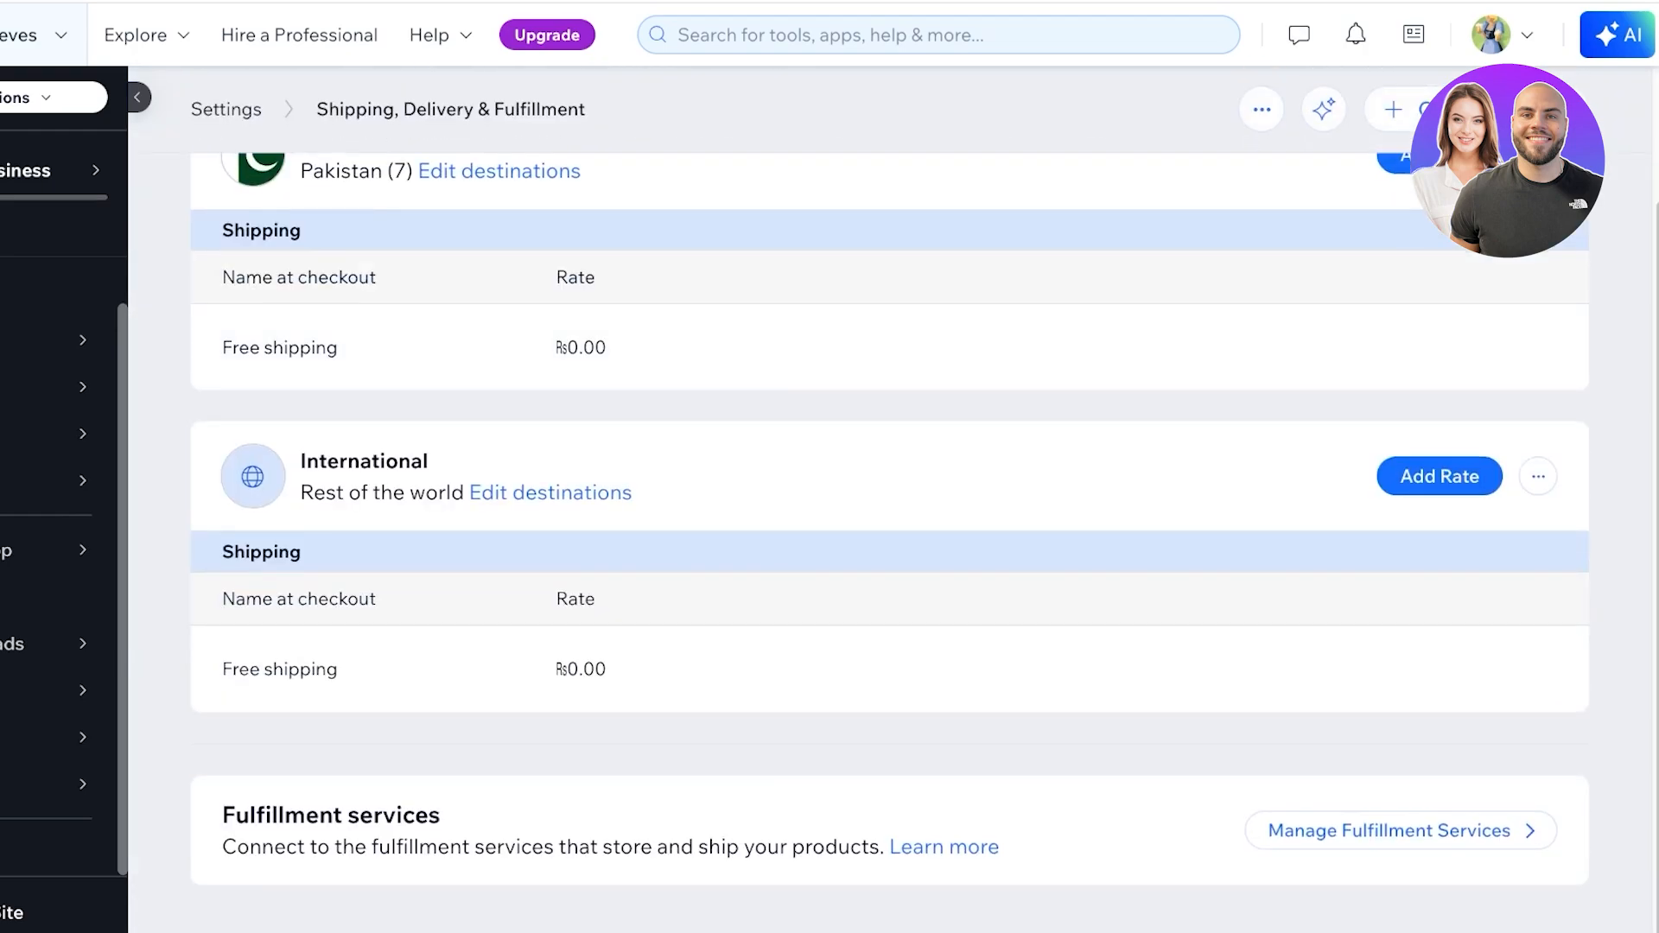
scroll(890, 518, up, 2)
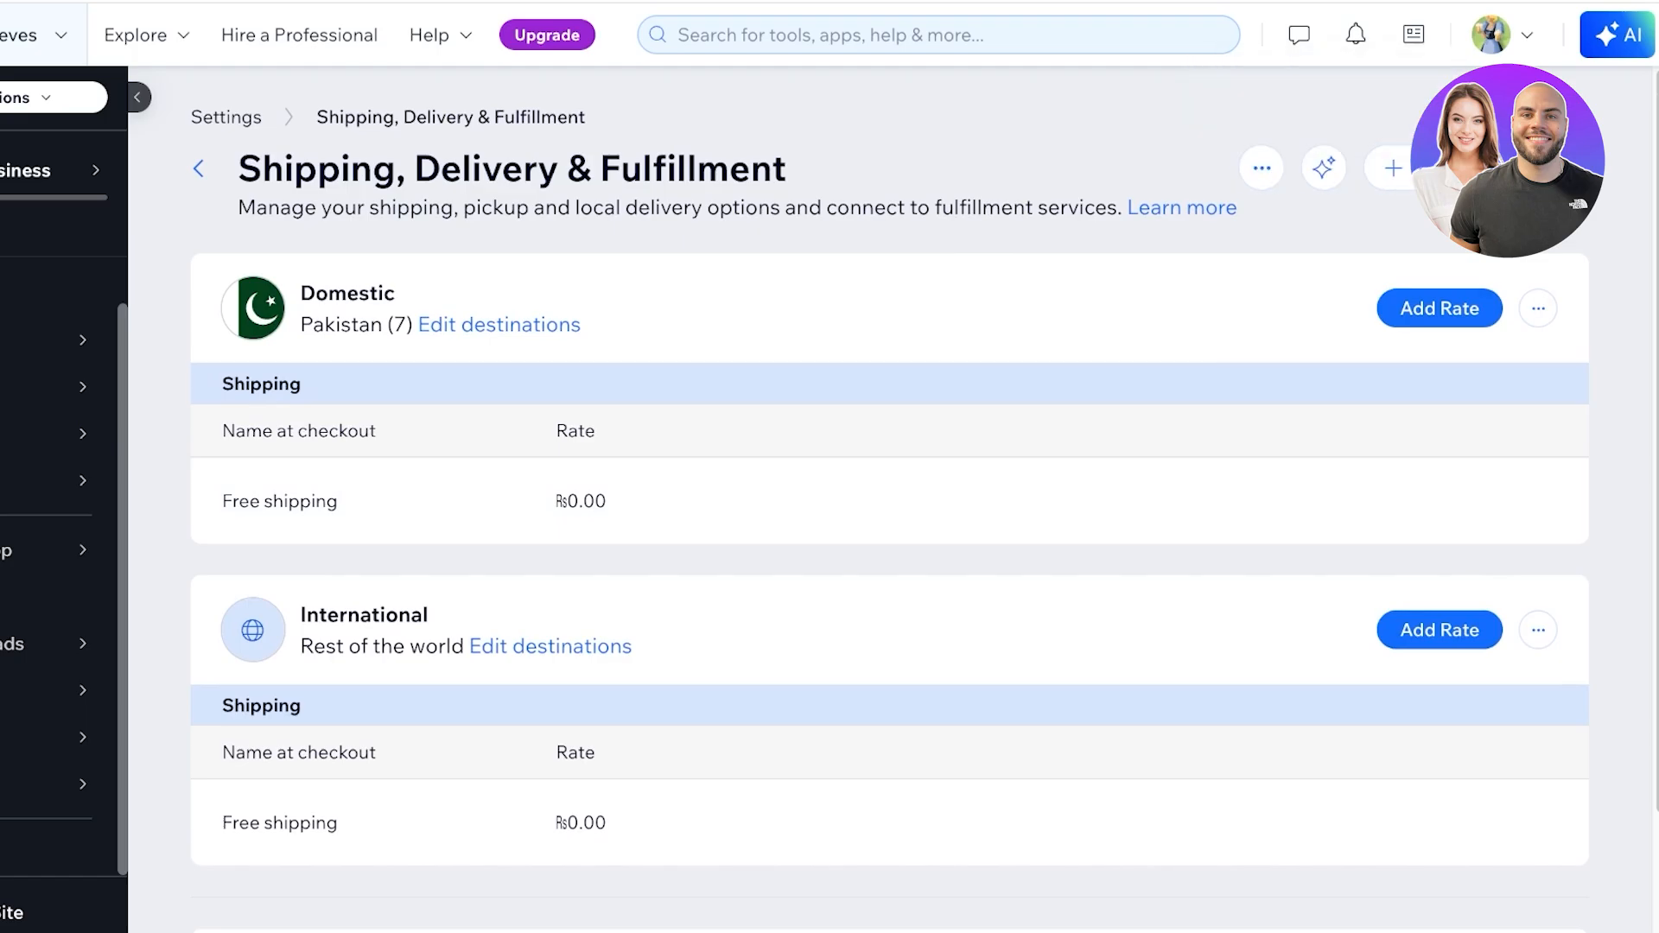
scroll(890, 346, down, 2)
scroll(890, 346, up, 2)
scroll(890, 518, down, 2)
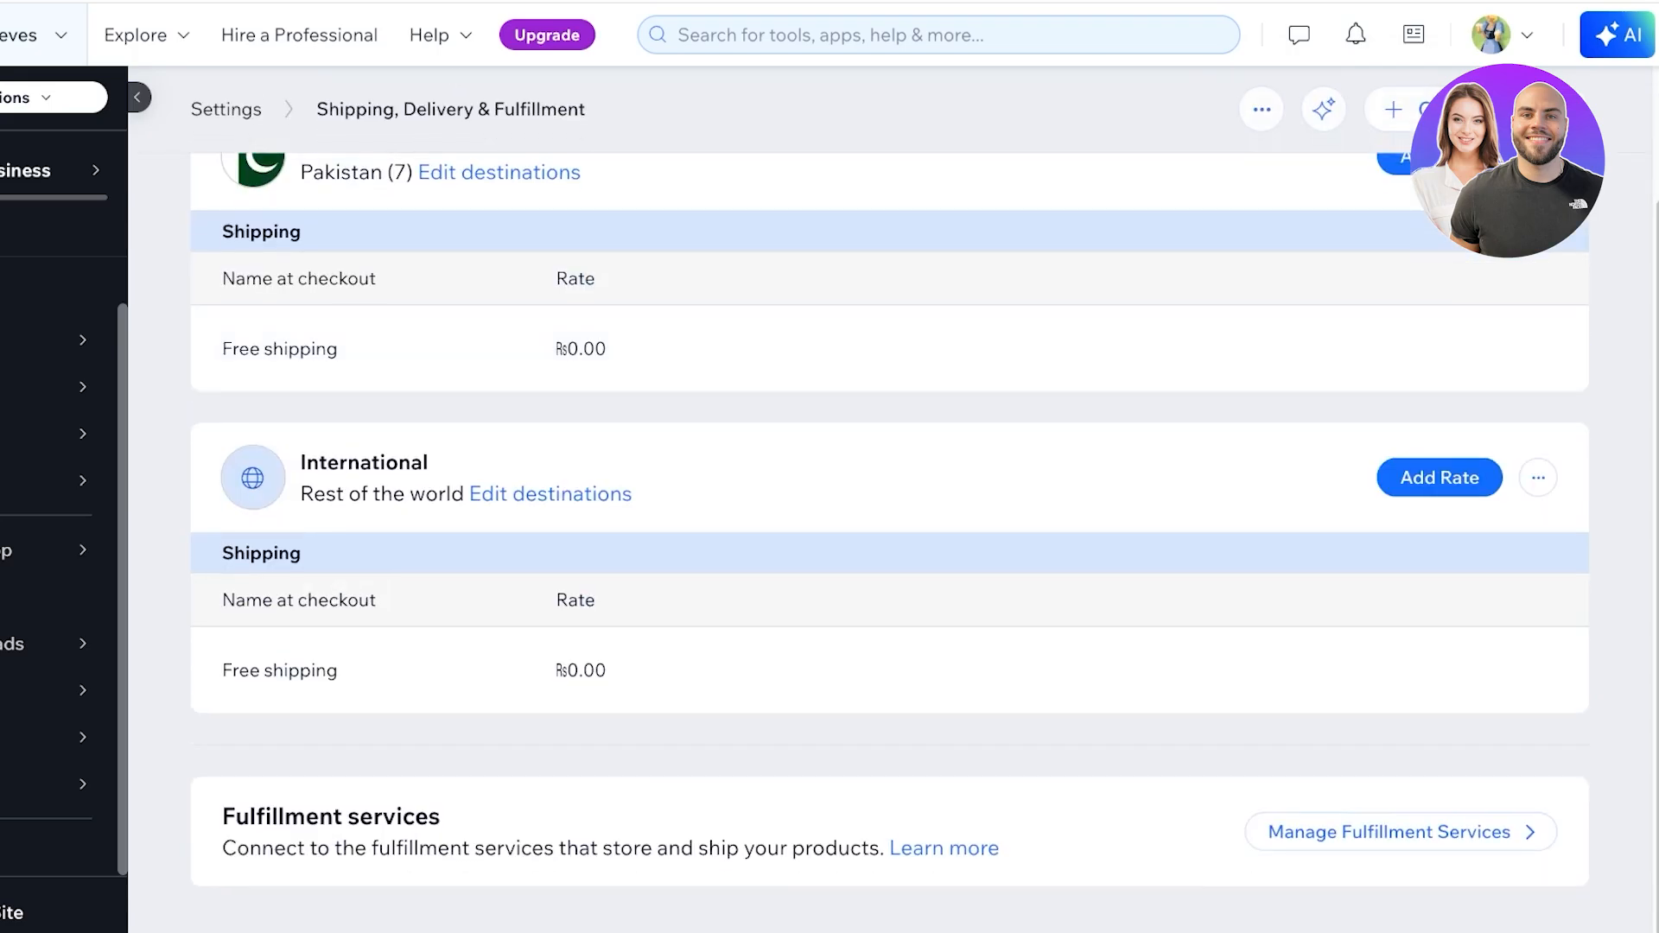
Delete the International region from the shipping and delivery settings.
scroll(889, 518, up, 2)
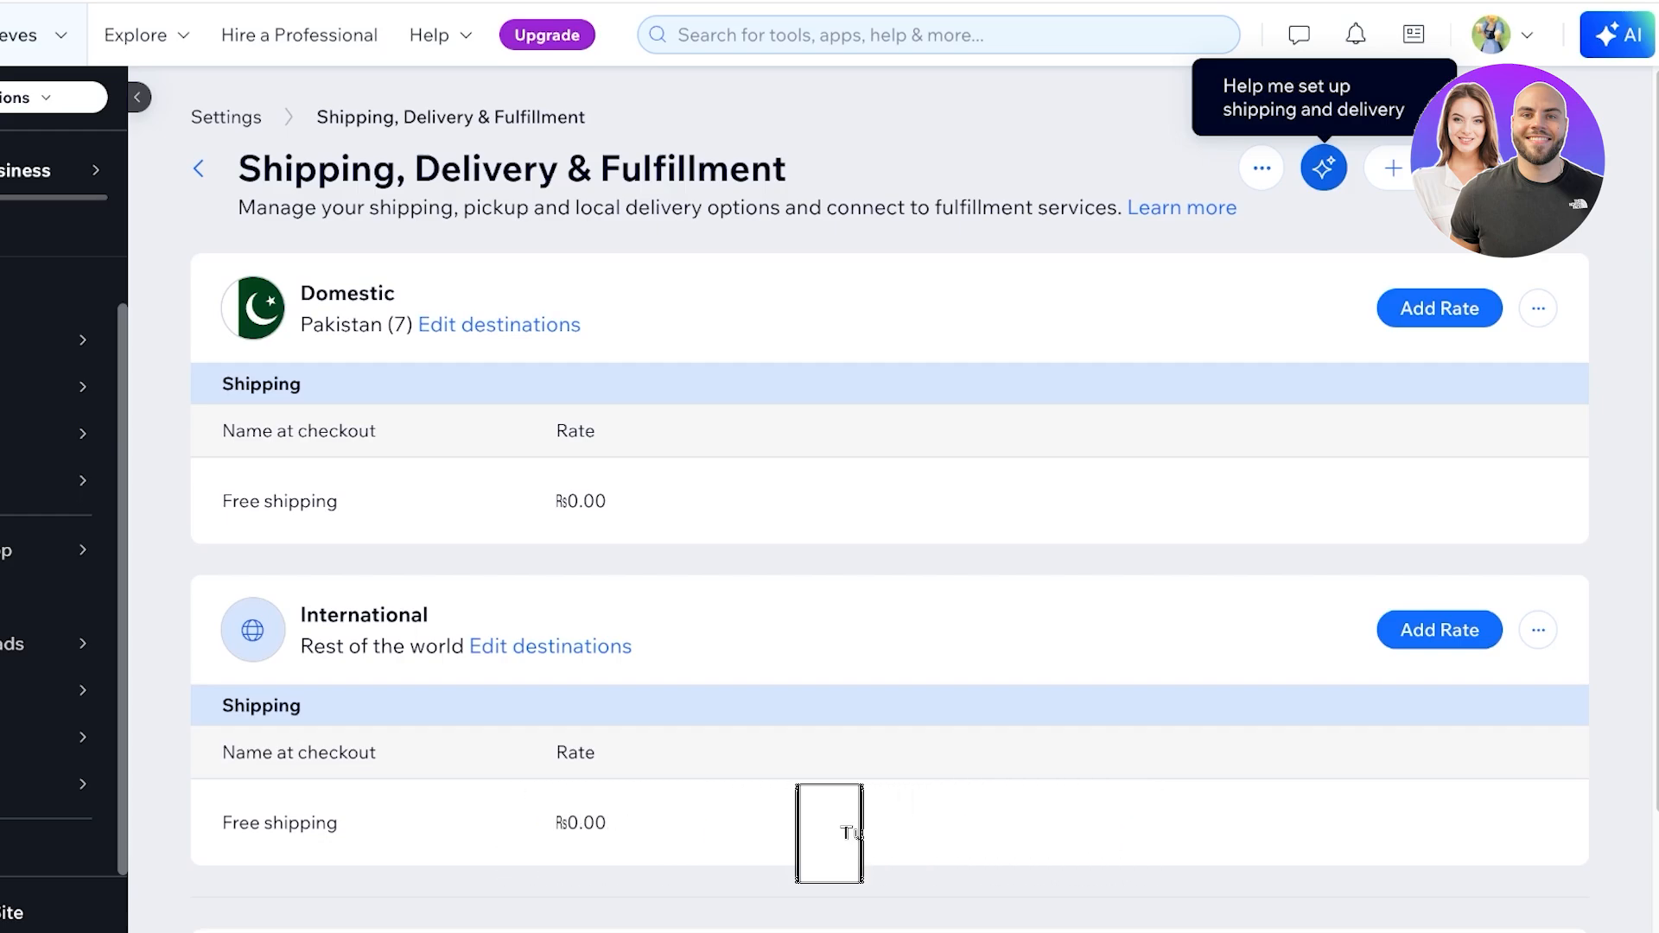
scroll(889, 345, down, 2)
scroll(890, 346, up, 2)
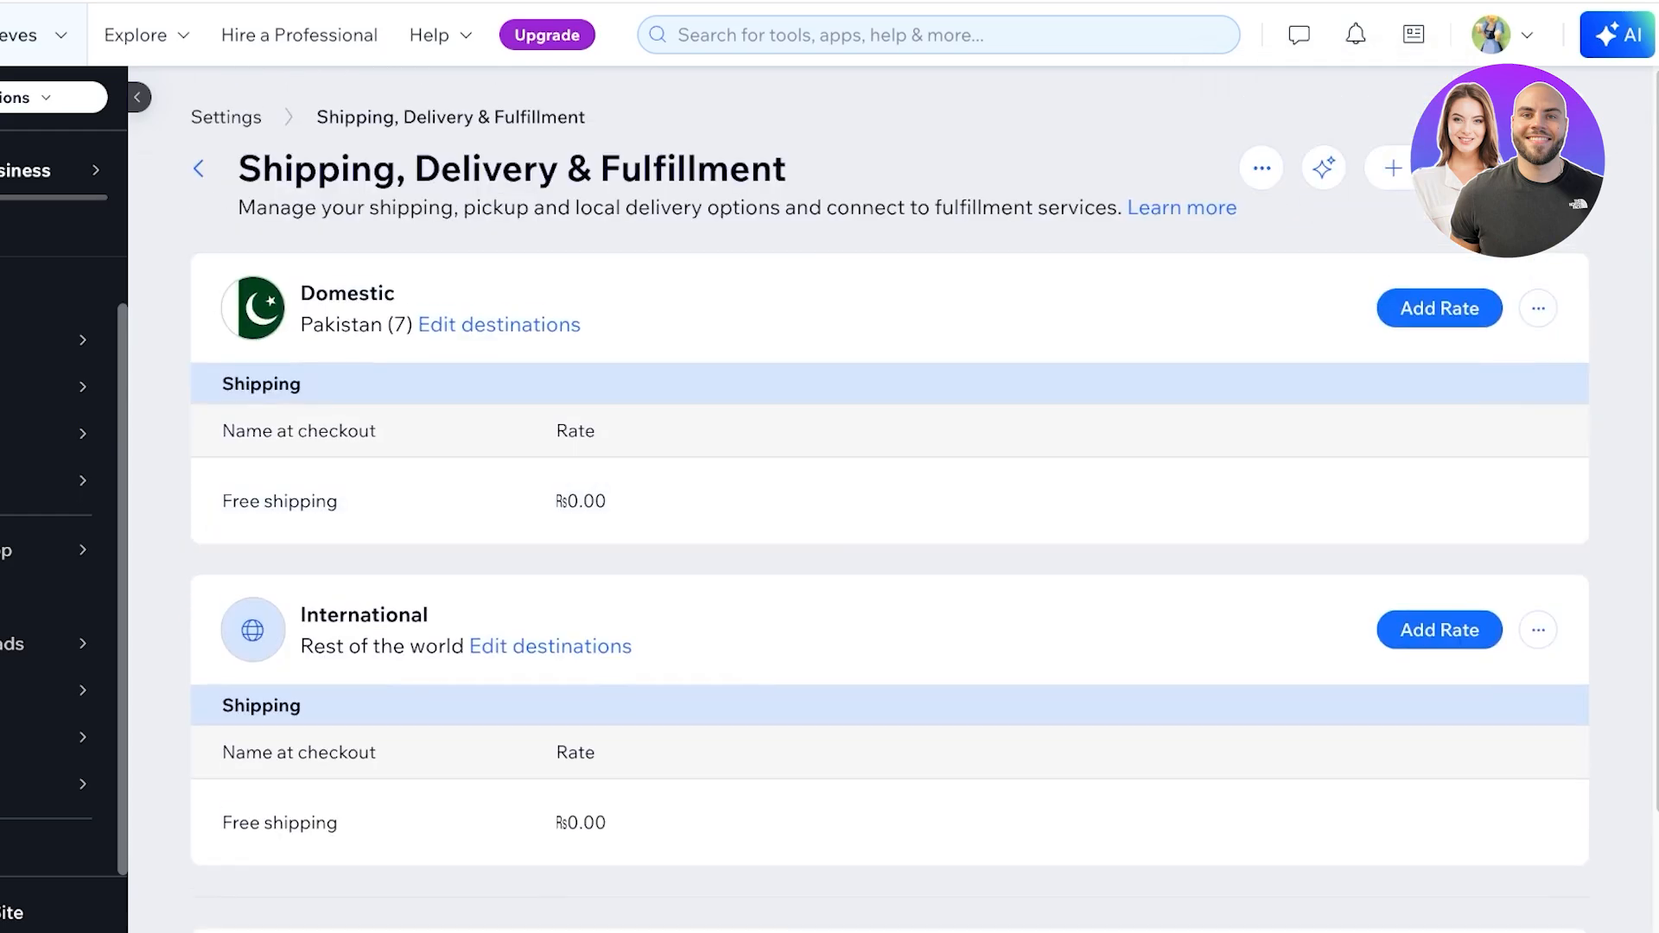
click(1537, 309)
click(1546, 525)
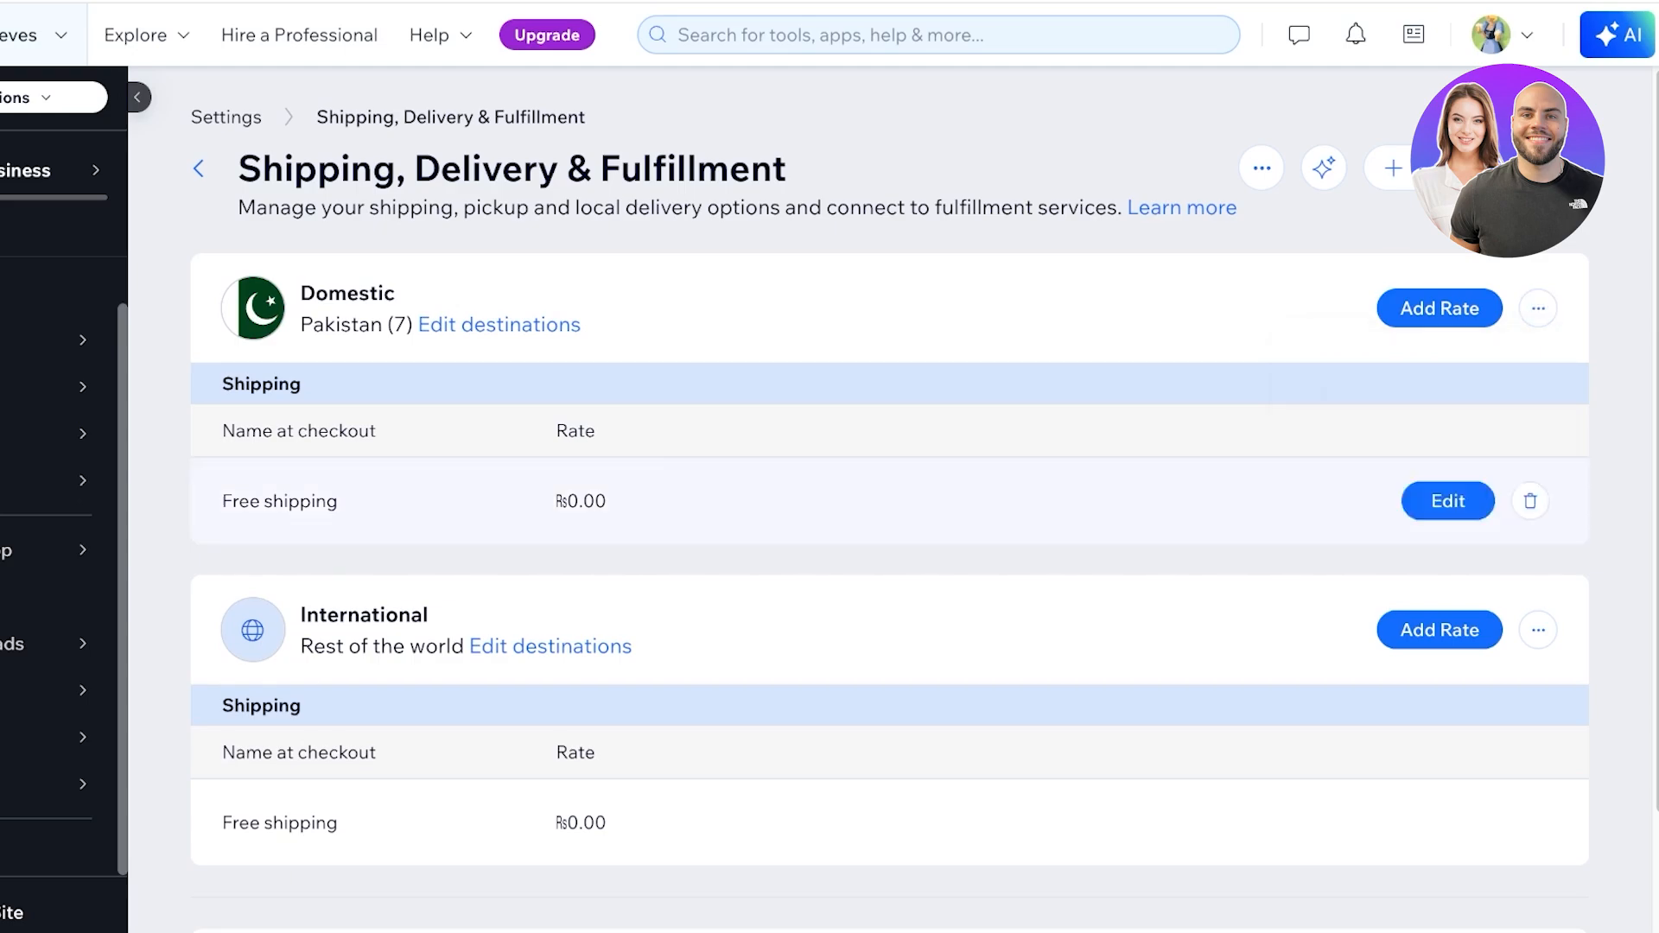
scroll(1546, 524, down, 1)
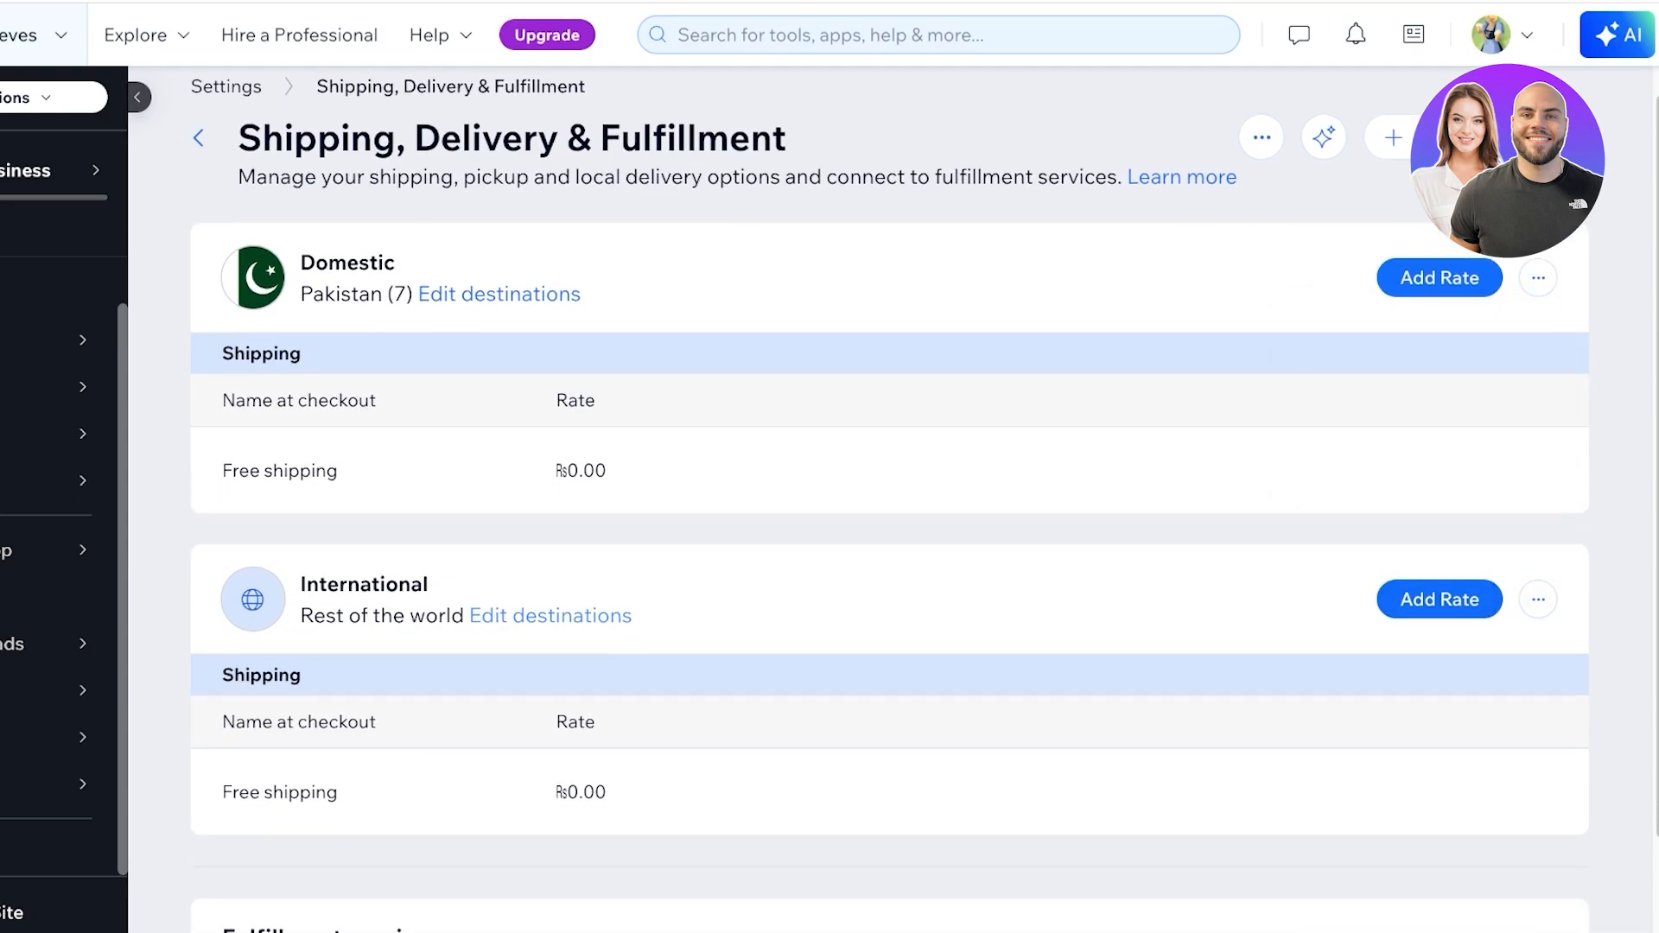
scroll(1538, 547, down, 1)
click(1538, 547)
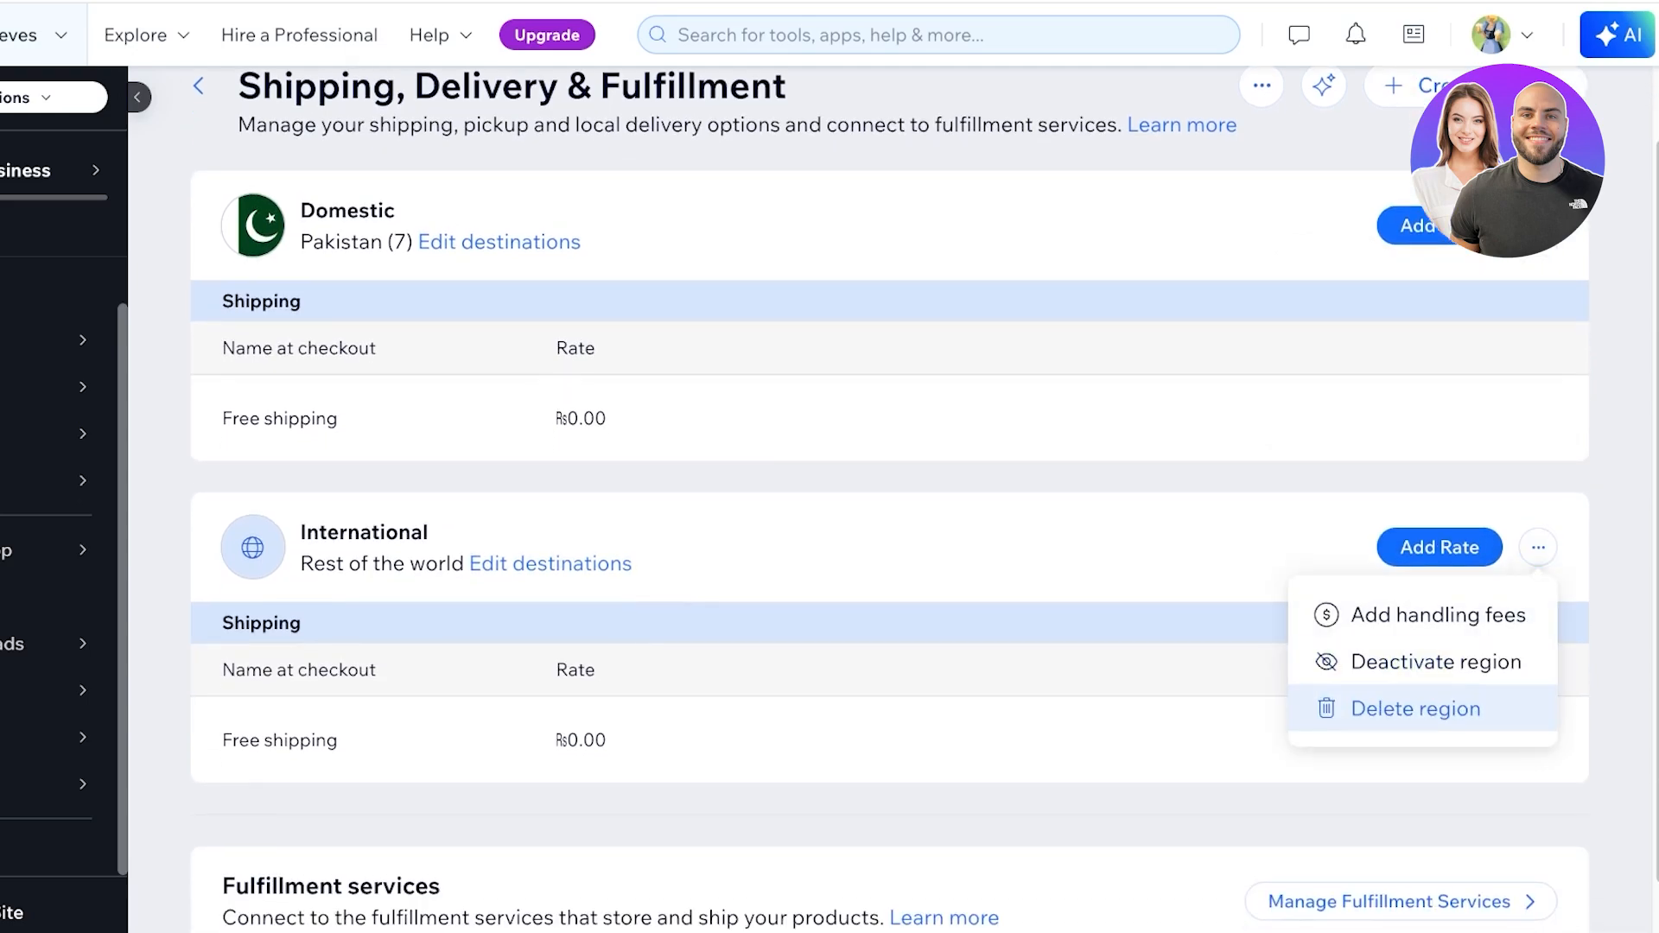
click(1415, 708)
click(987, 551)
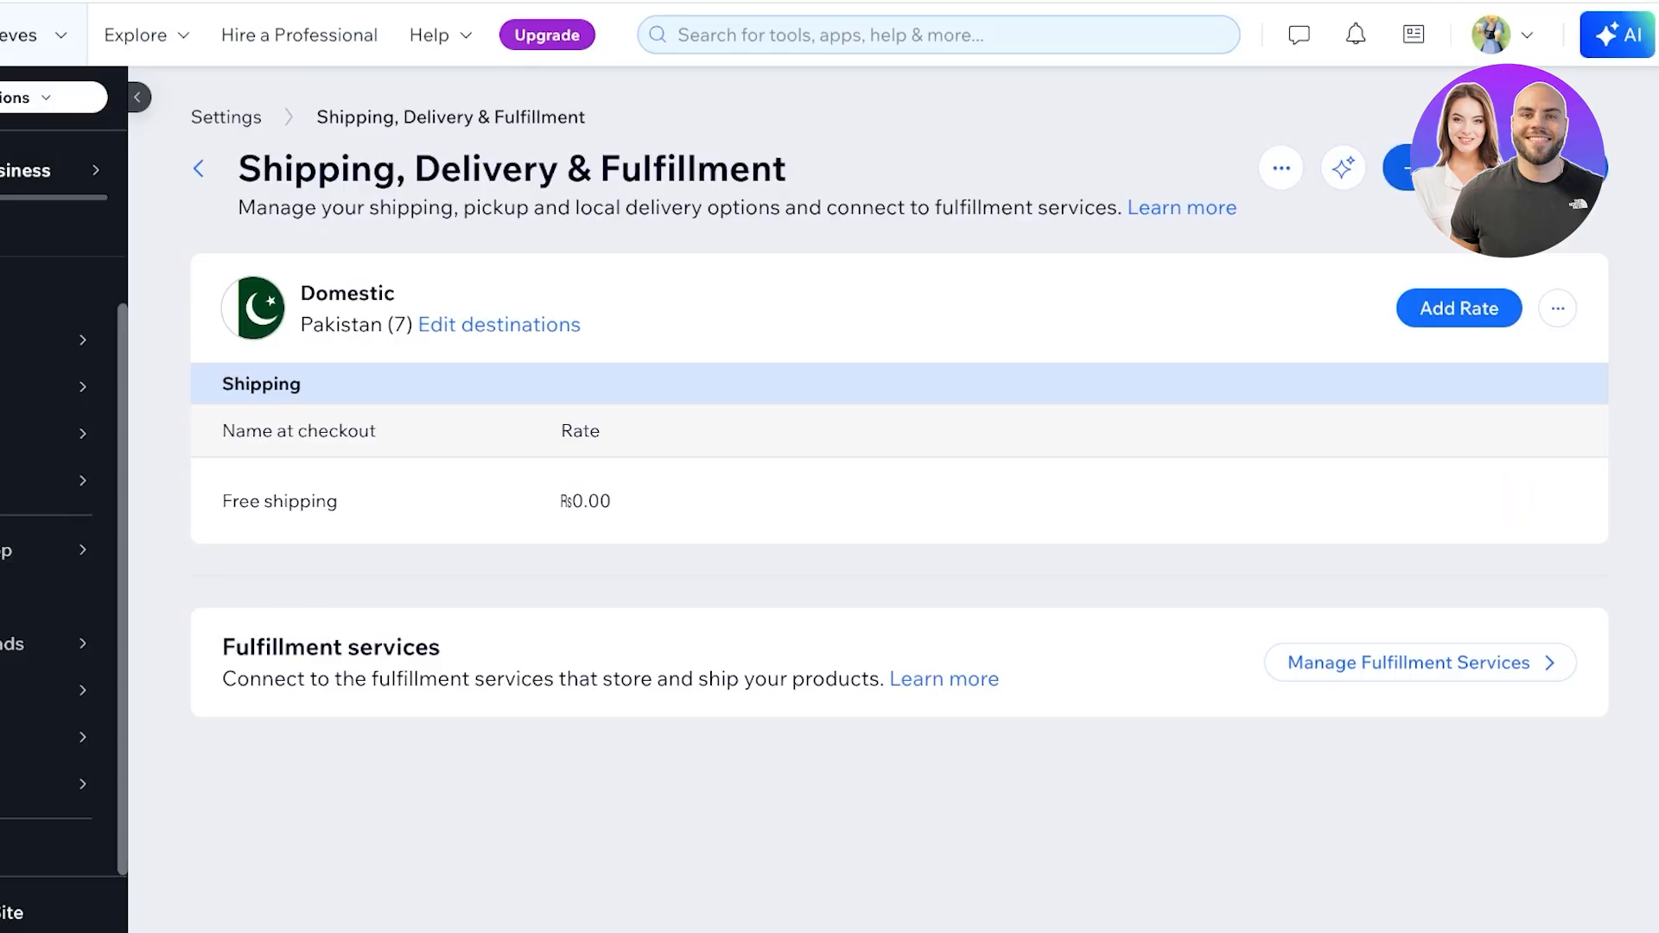
Start a flat shipping rate for the Domestic region named Standard Shipping, with delivery time 3-5 and a checkout rate of Rs 100.
click(1459, 307)
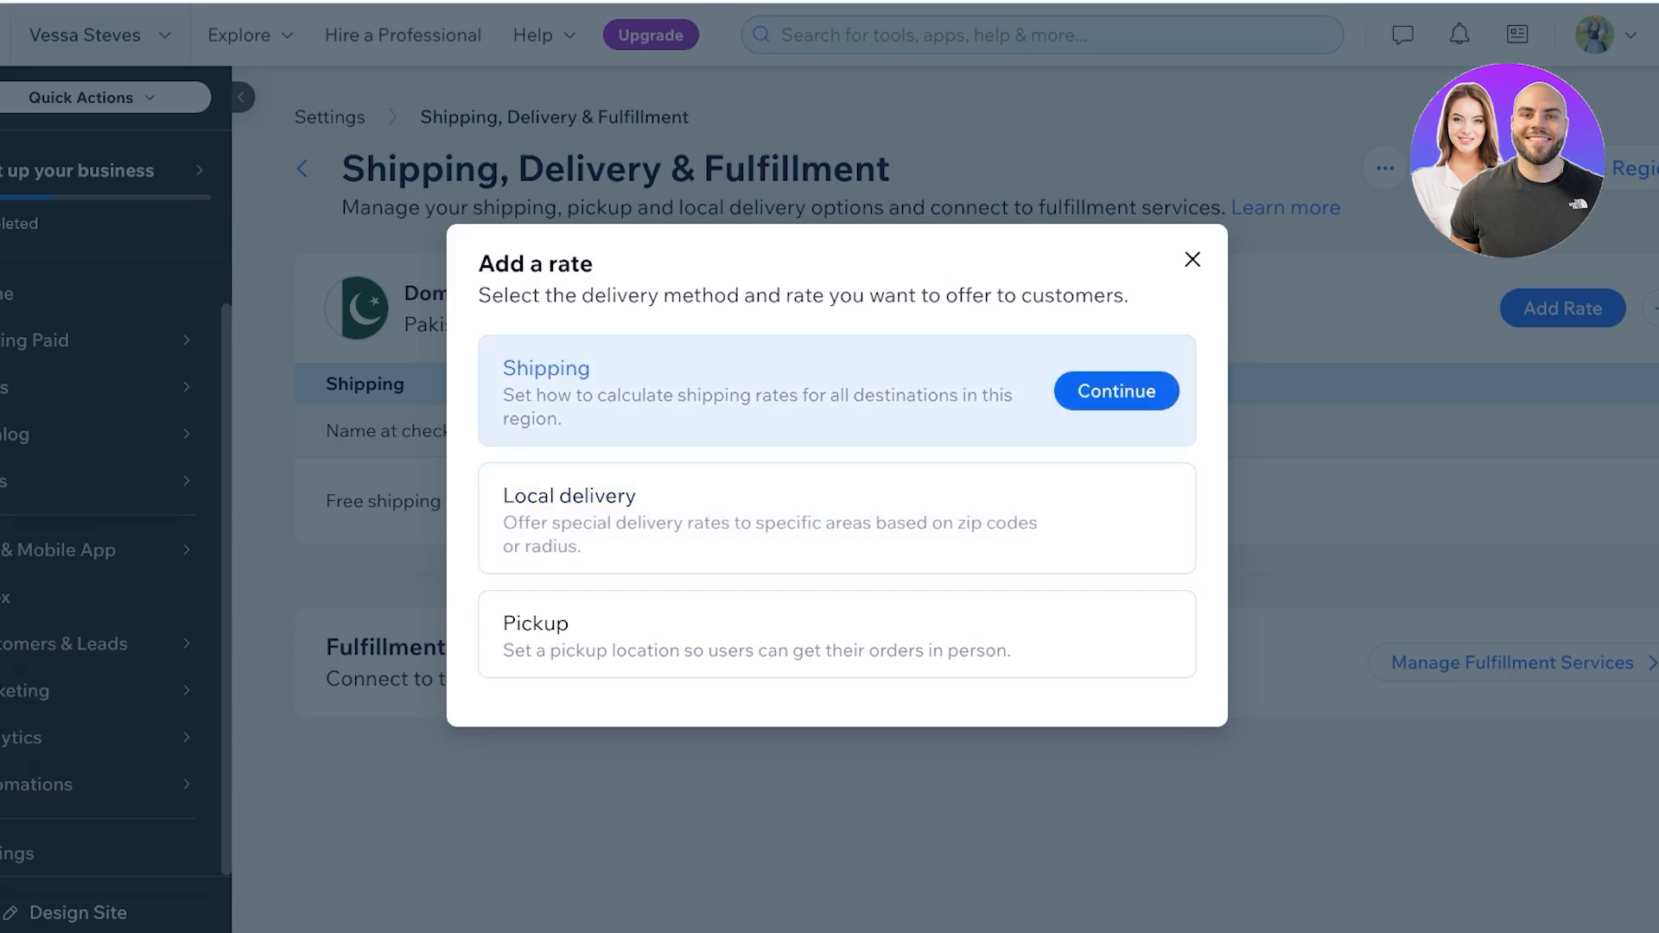
click(1116, 391)
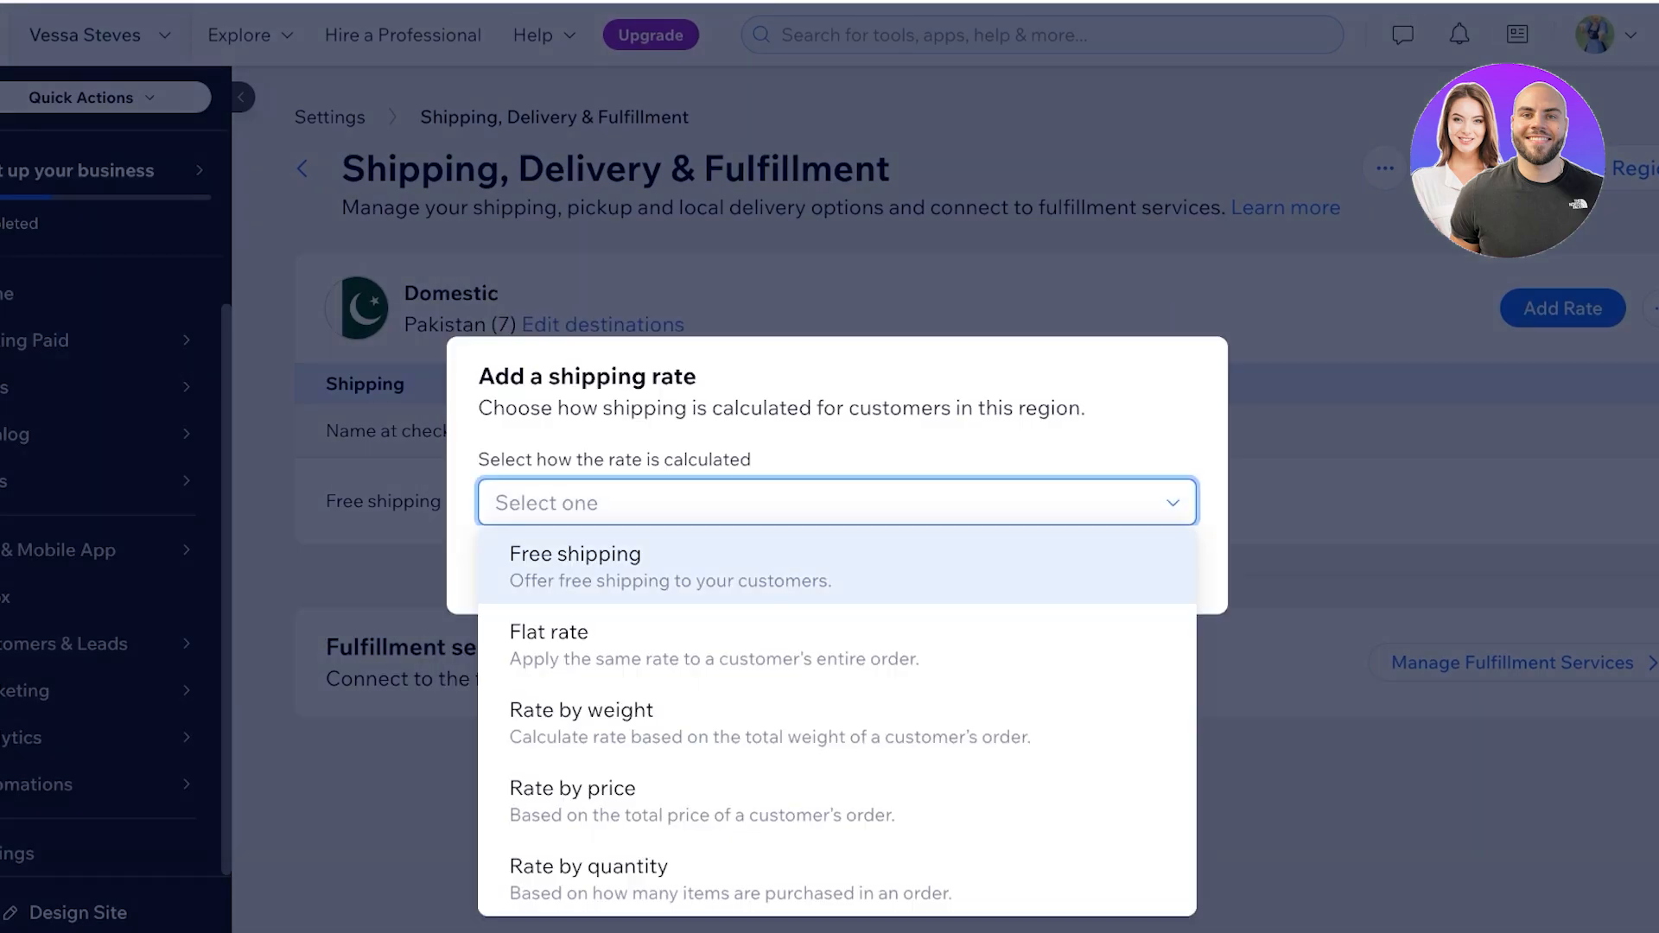
click(570, 635)
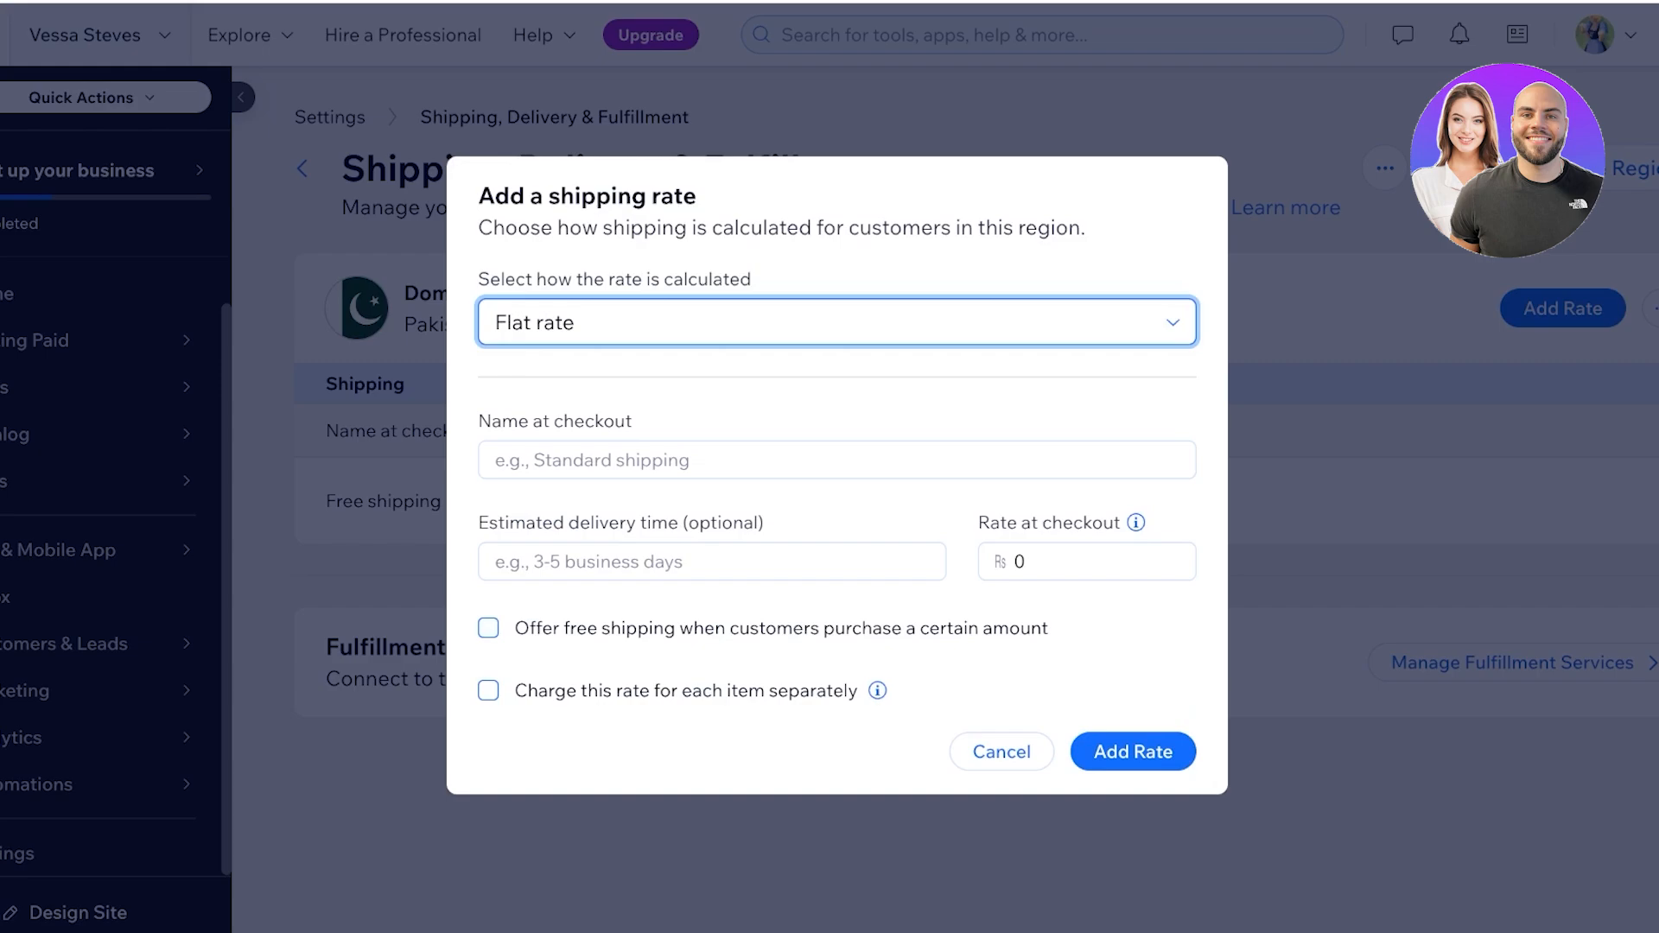
click(605, 461)
text(St)
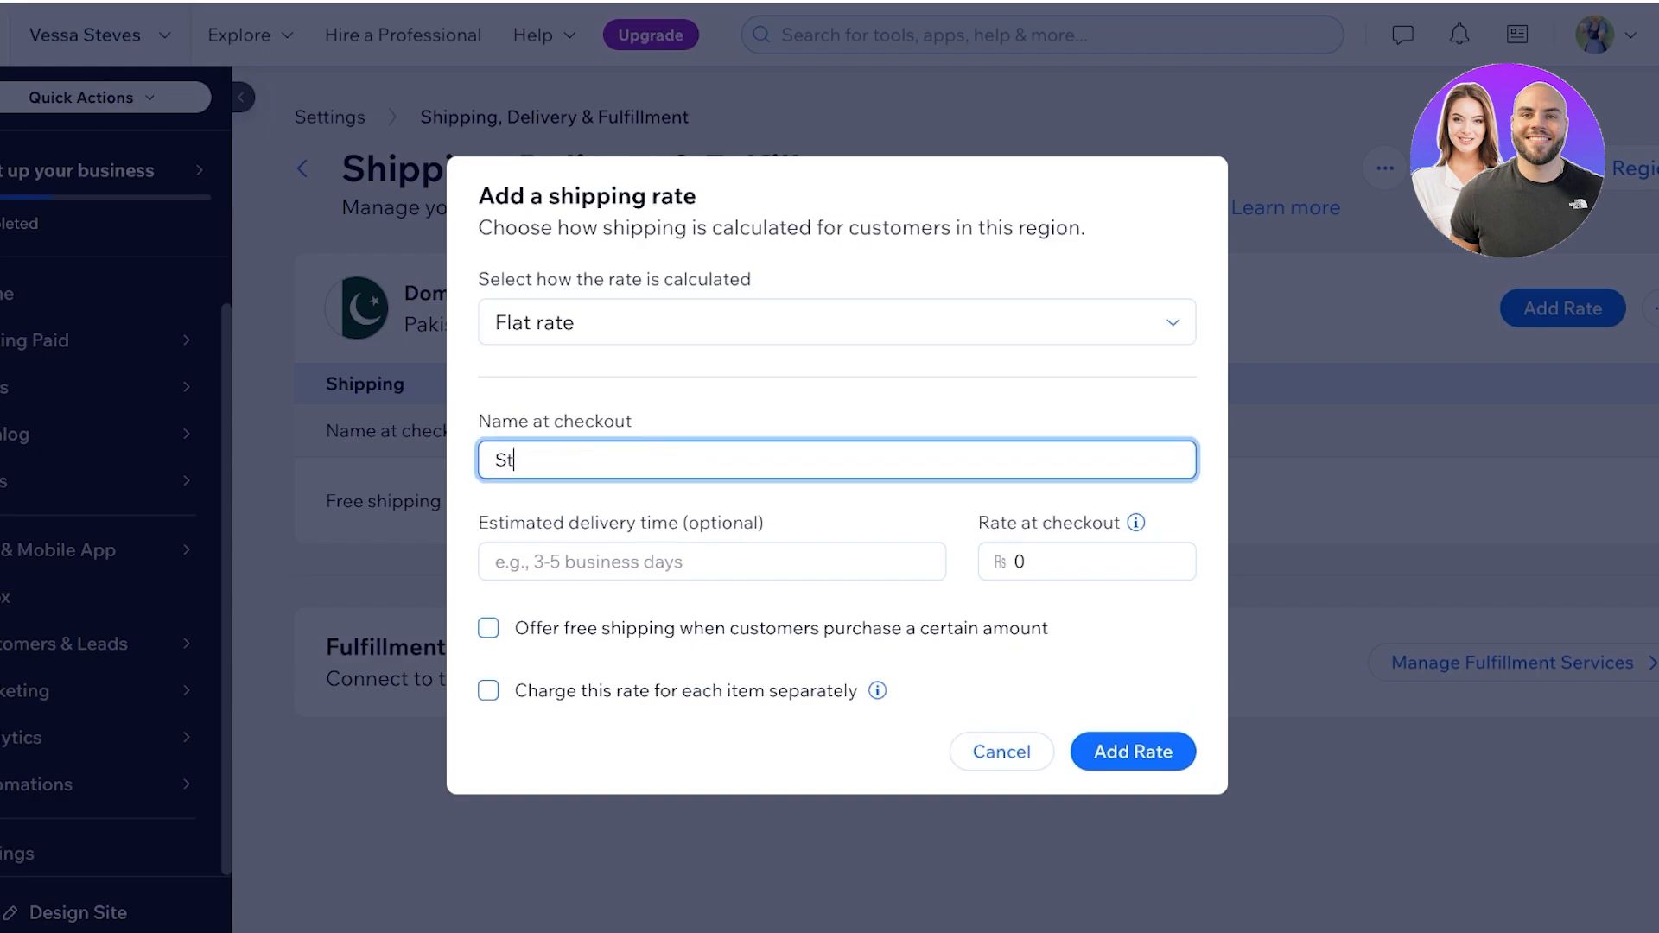
text(andard Shipping)
click(605, 561)
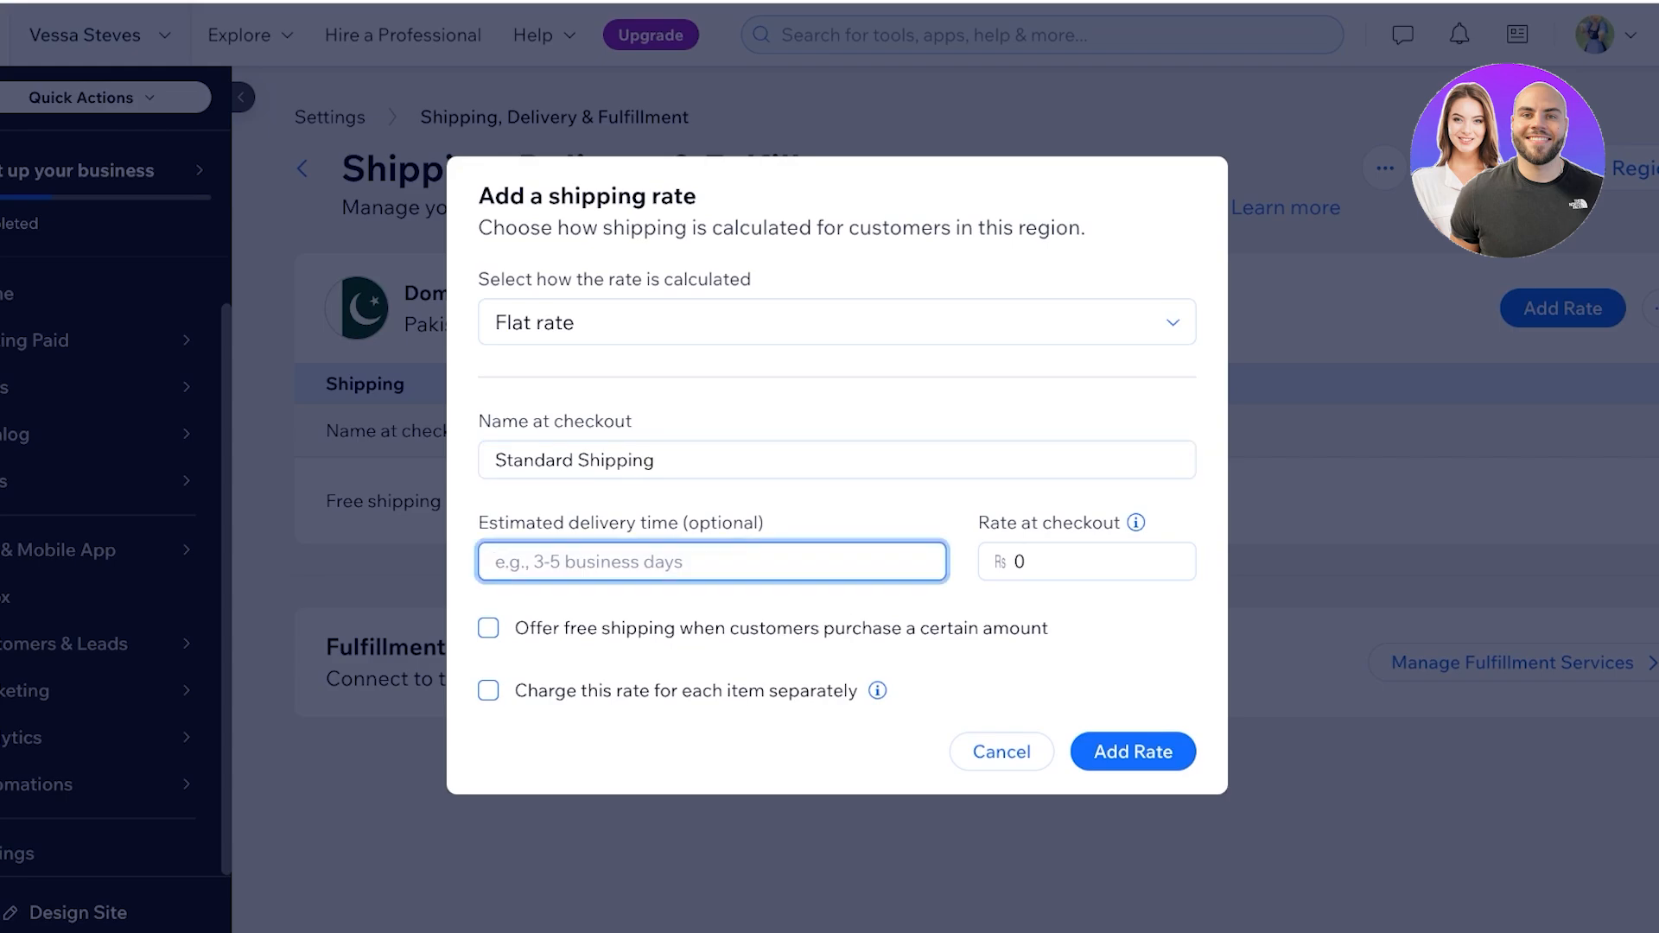
text(3-5)
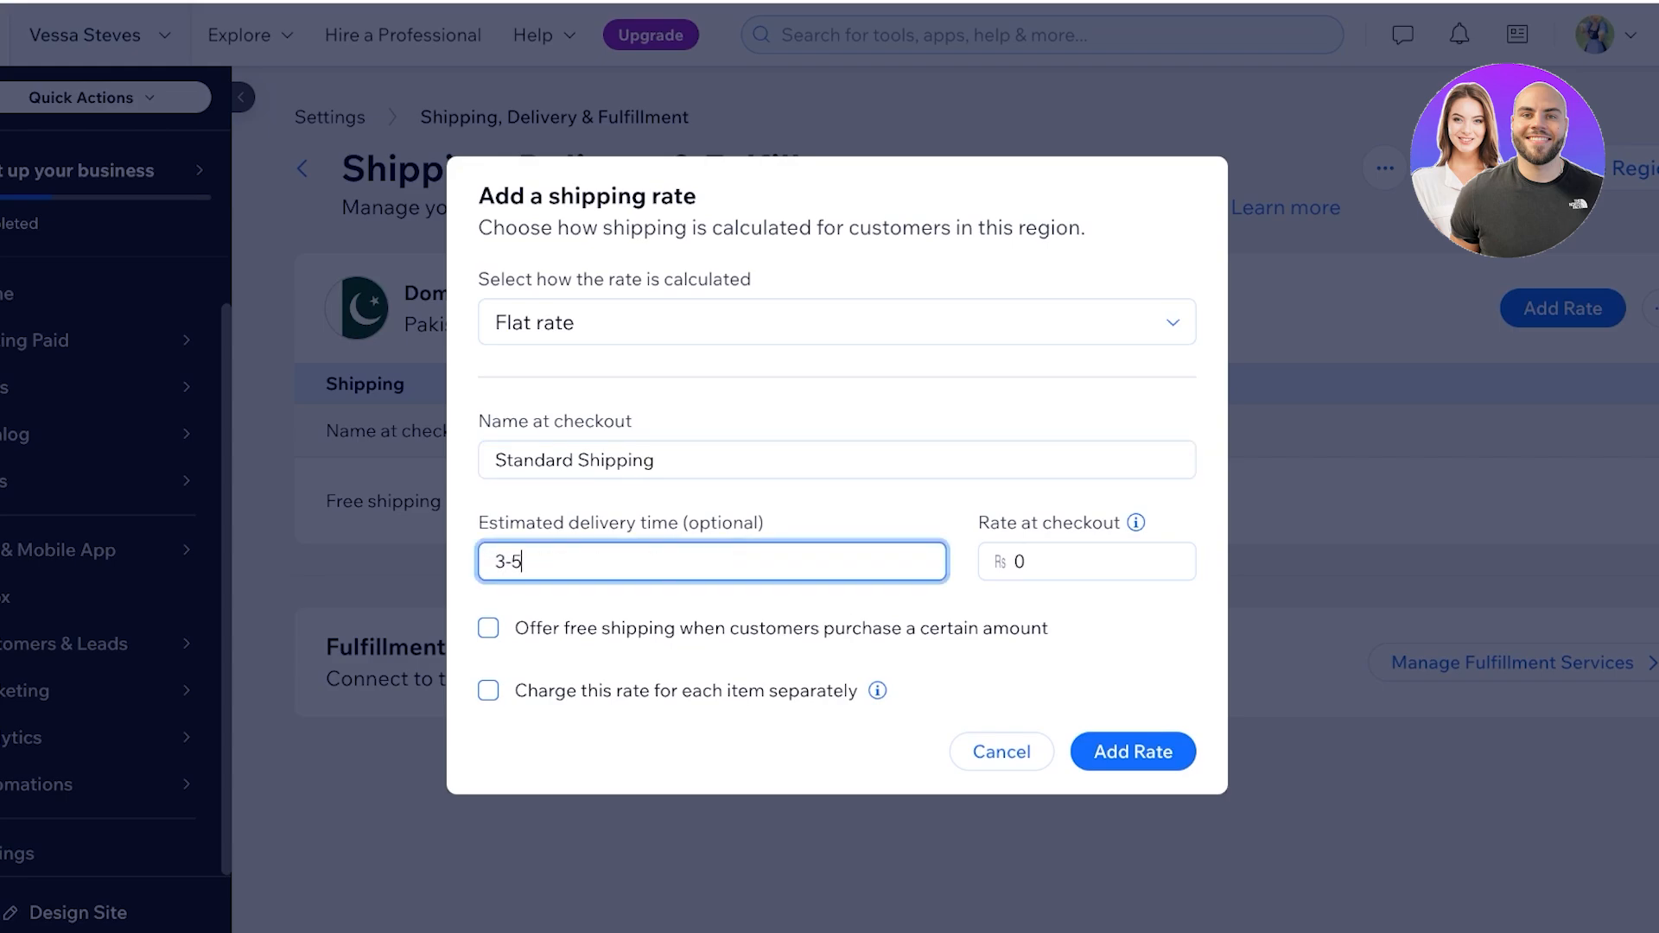
key(Tab)
text(100)
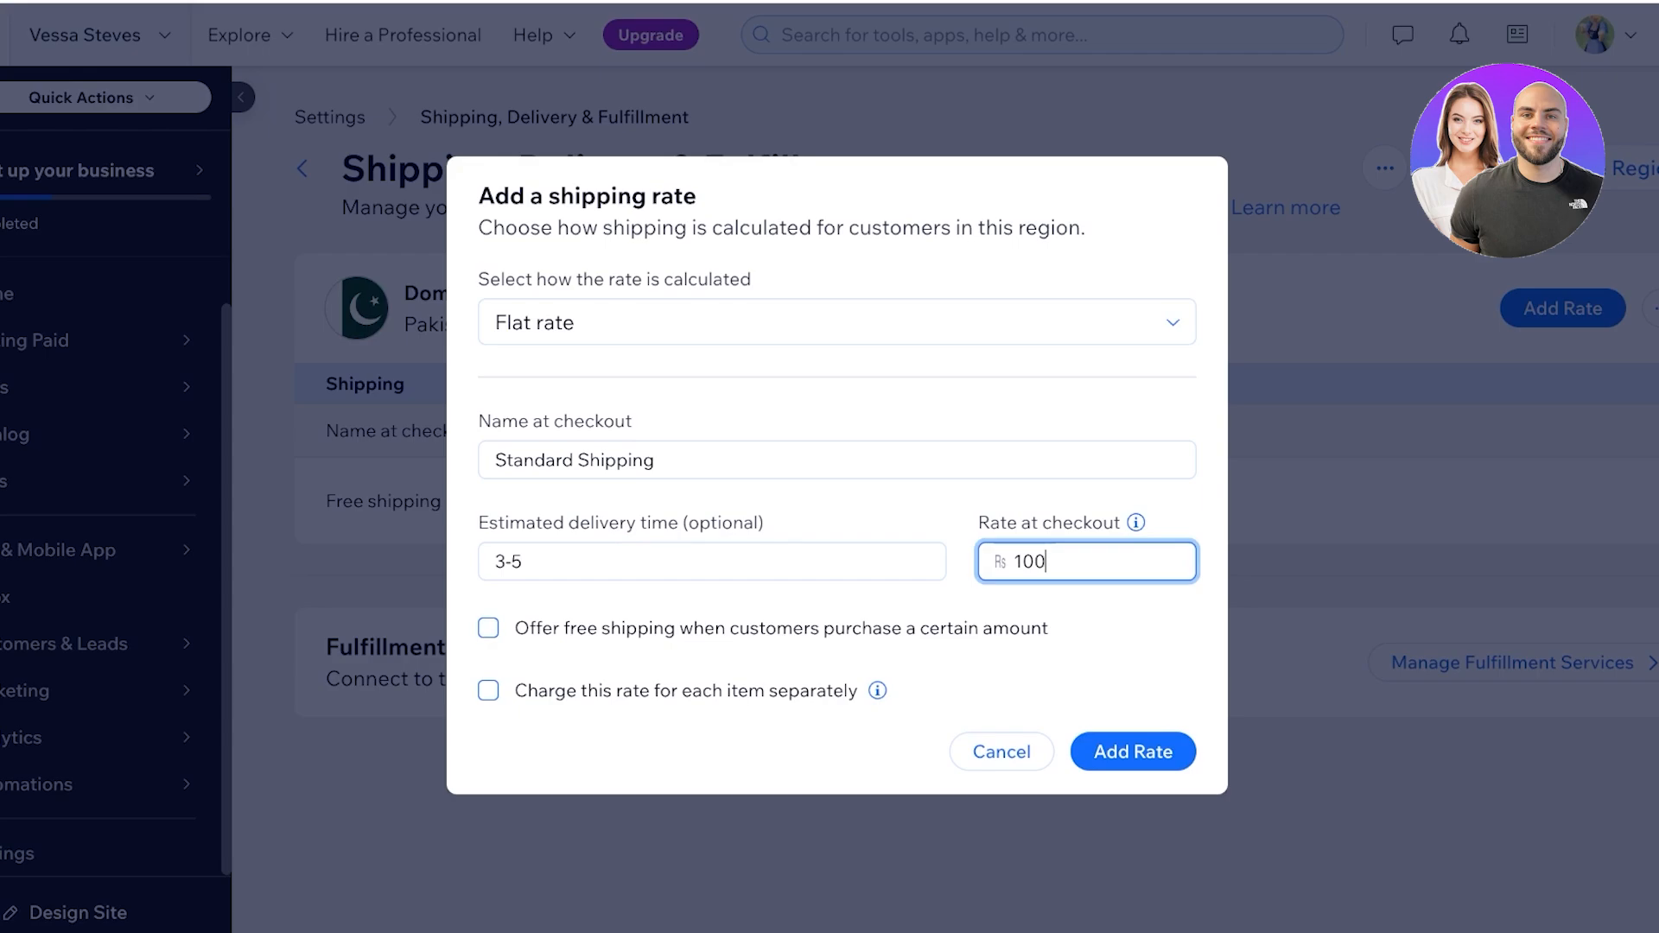
Offer free shipping on purchases of Rs 5000 and add the Standard Shipping rate to the region.
click(488, 628)
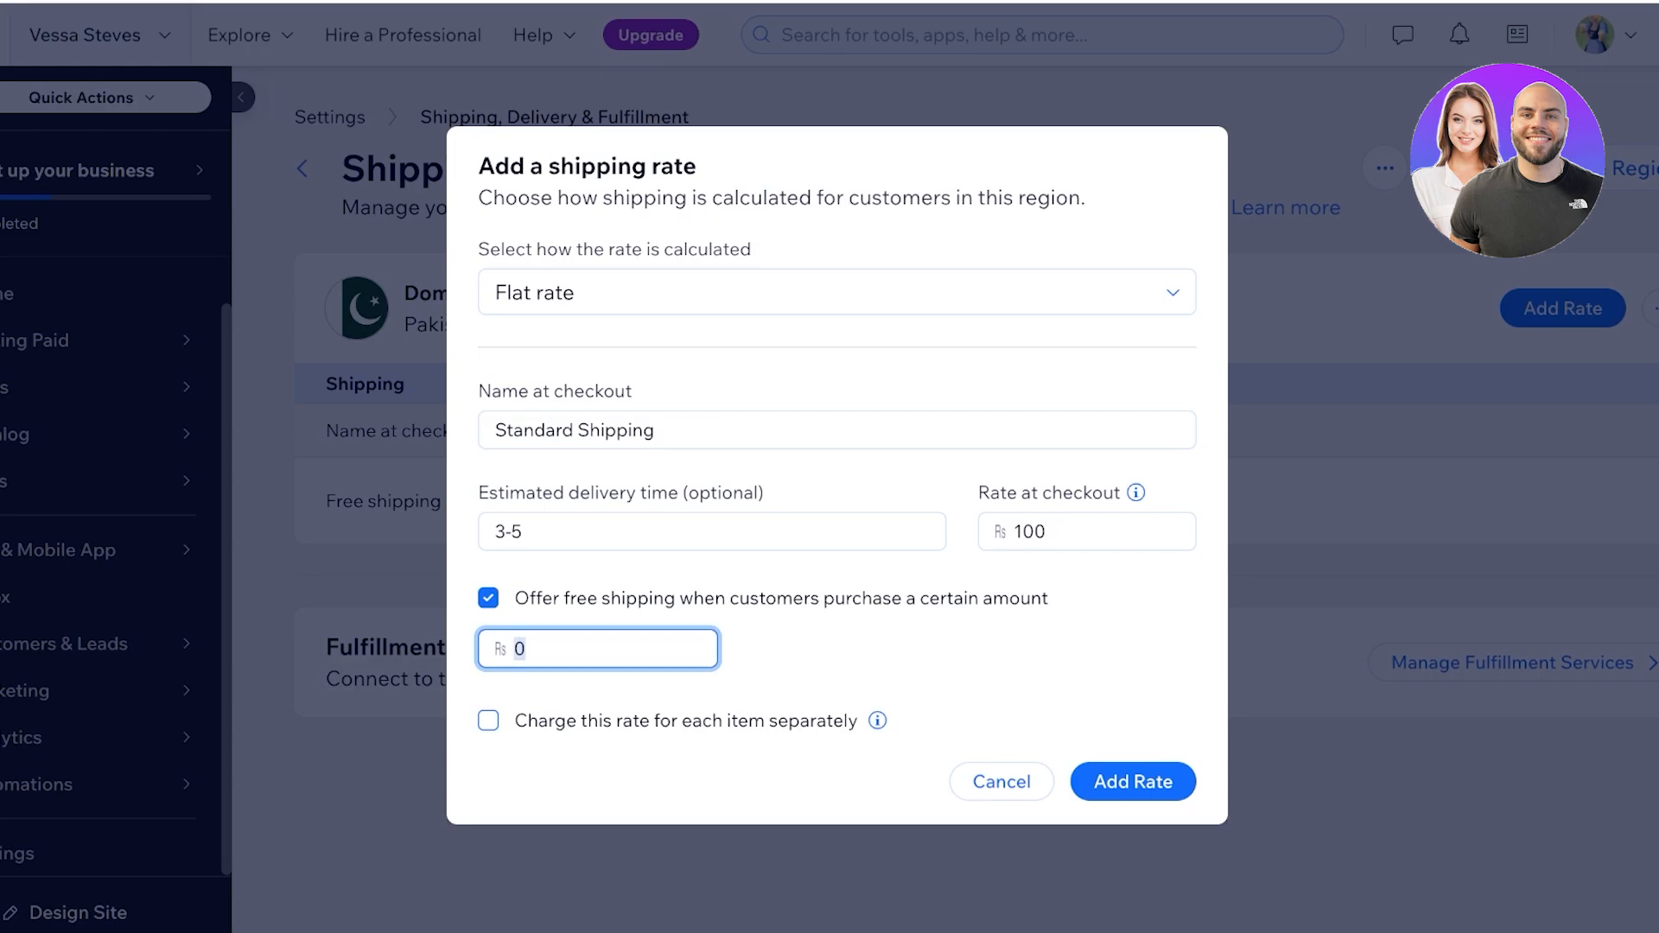
click(533, 649)
key(BackSpace)
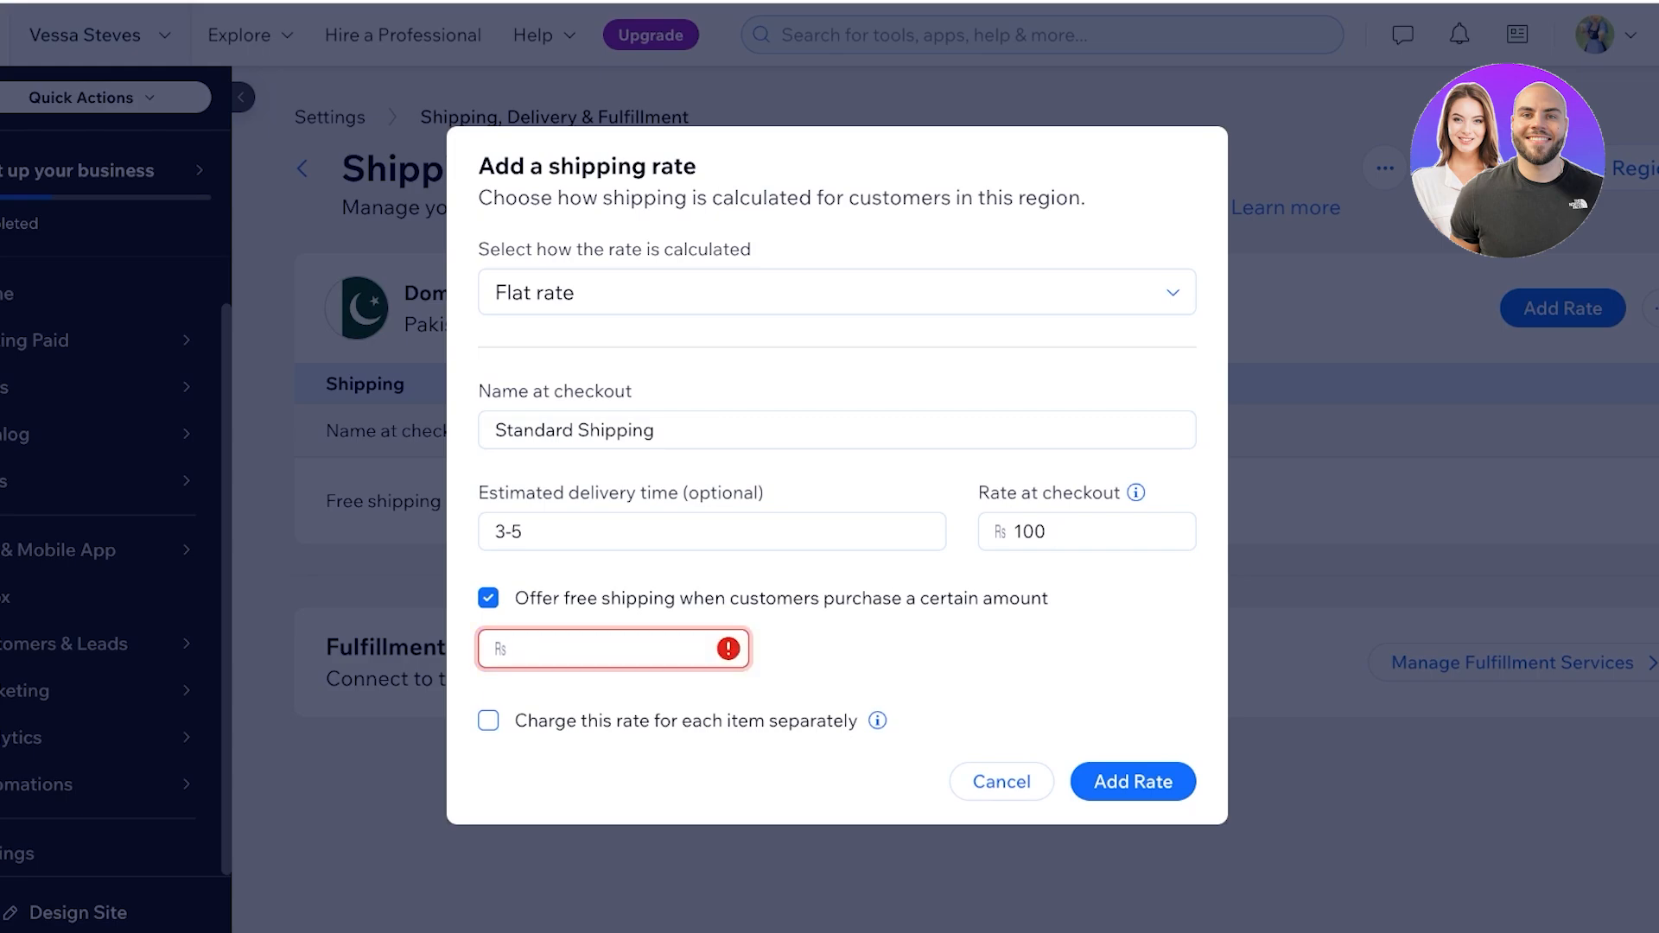
text(5000)
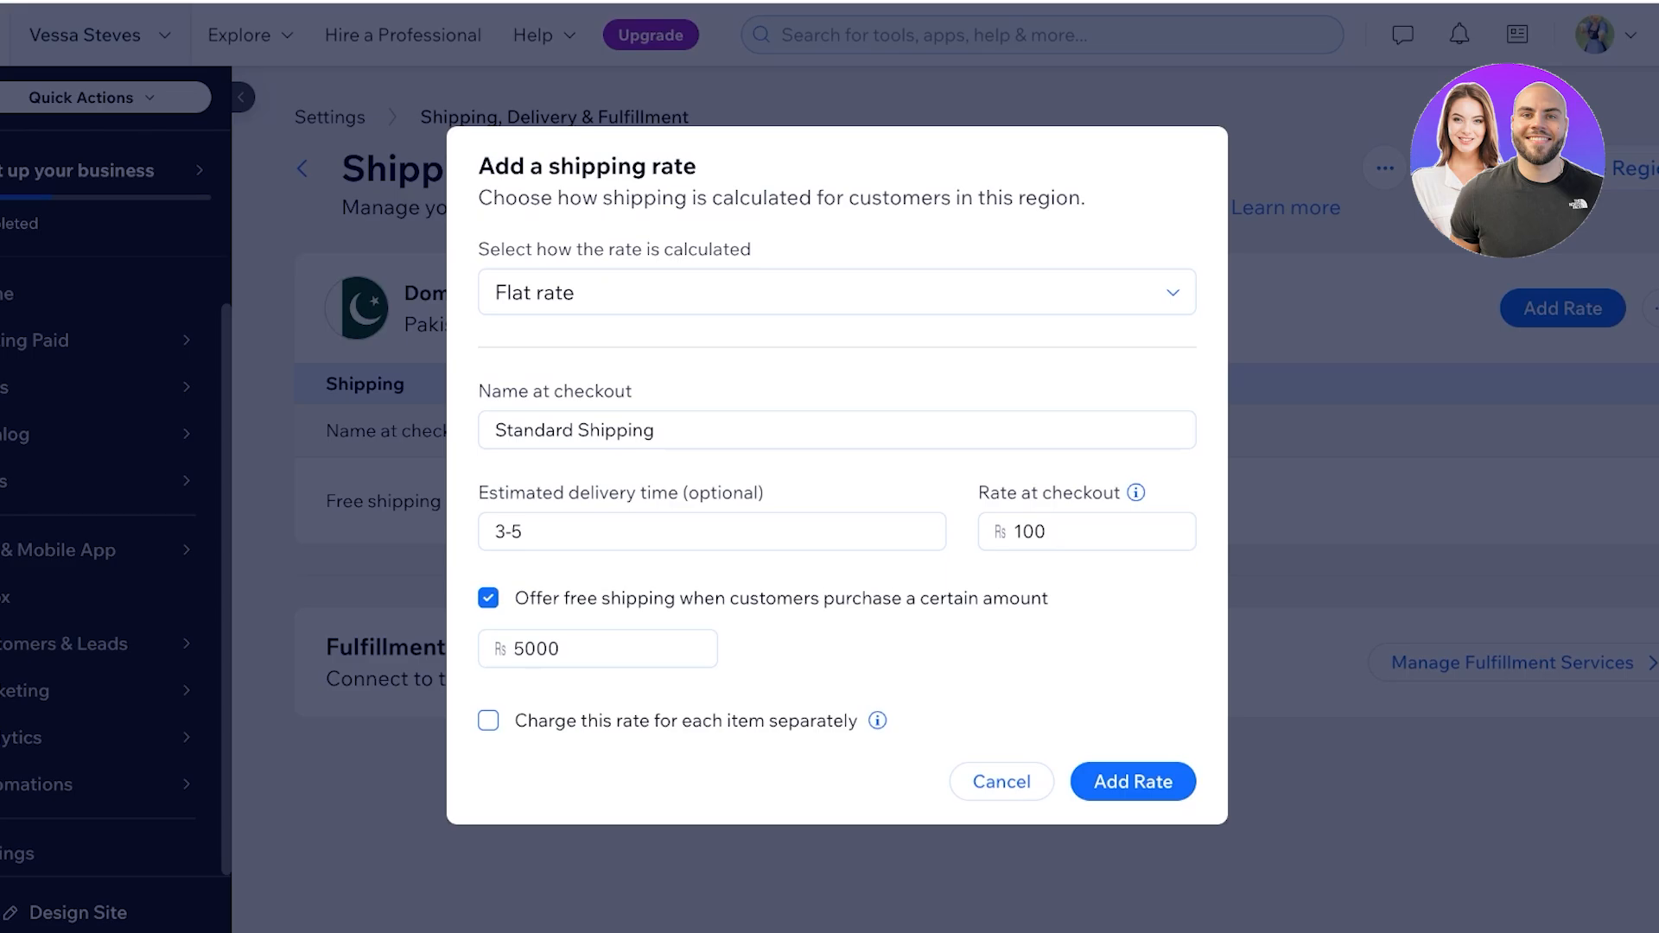
click(1132, 781)
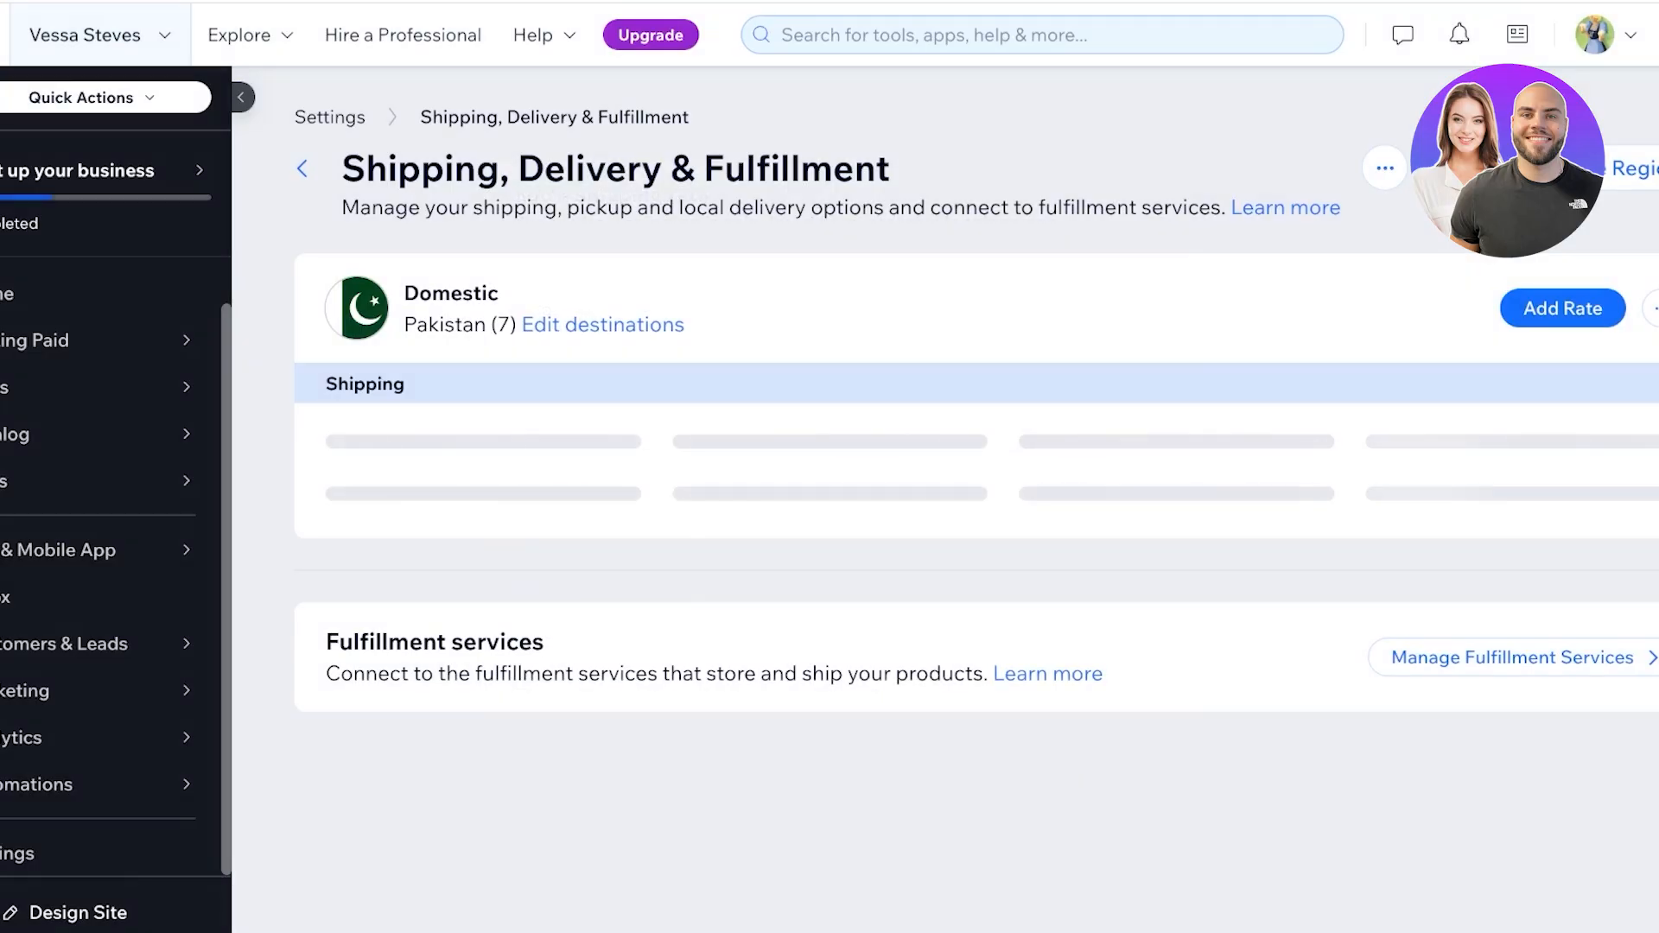
click(1562, 308)
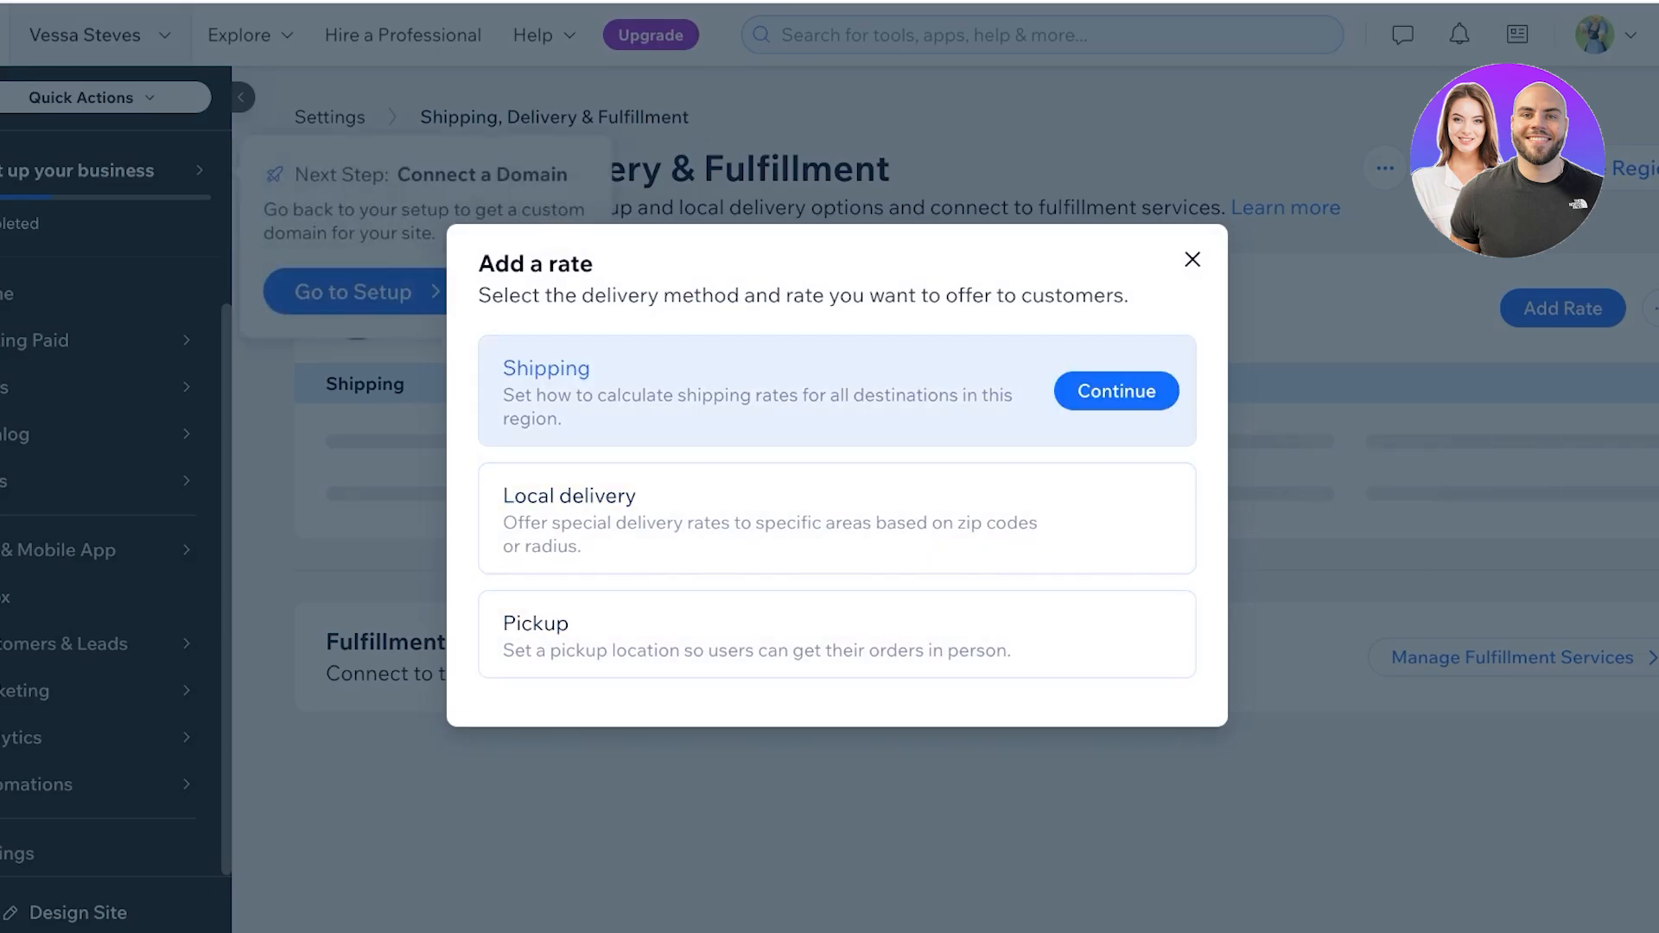
click(1115, 387)
click(836, 501)
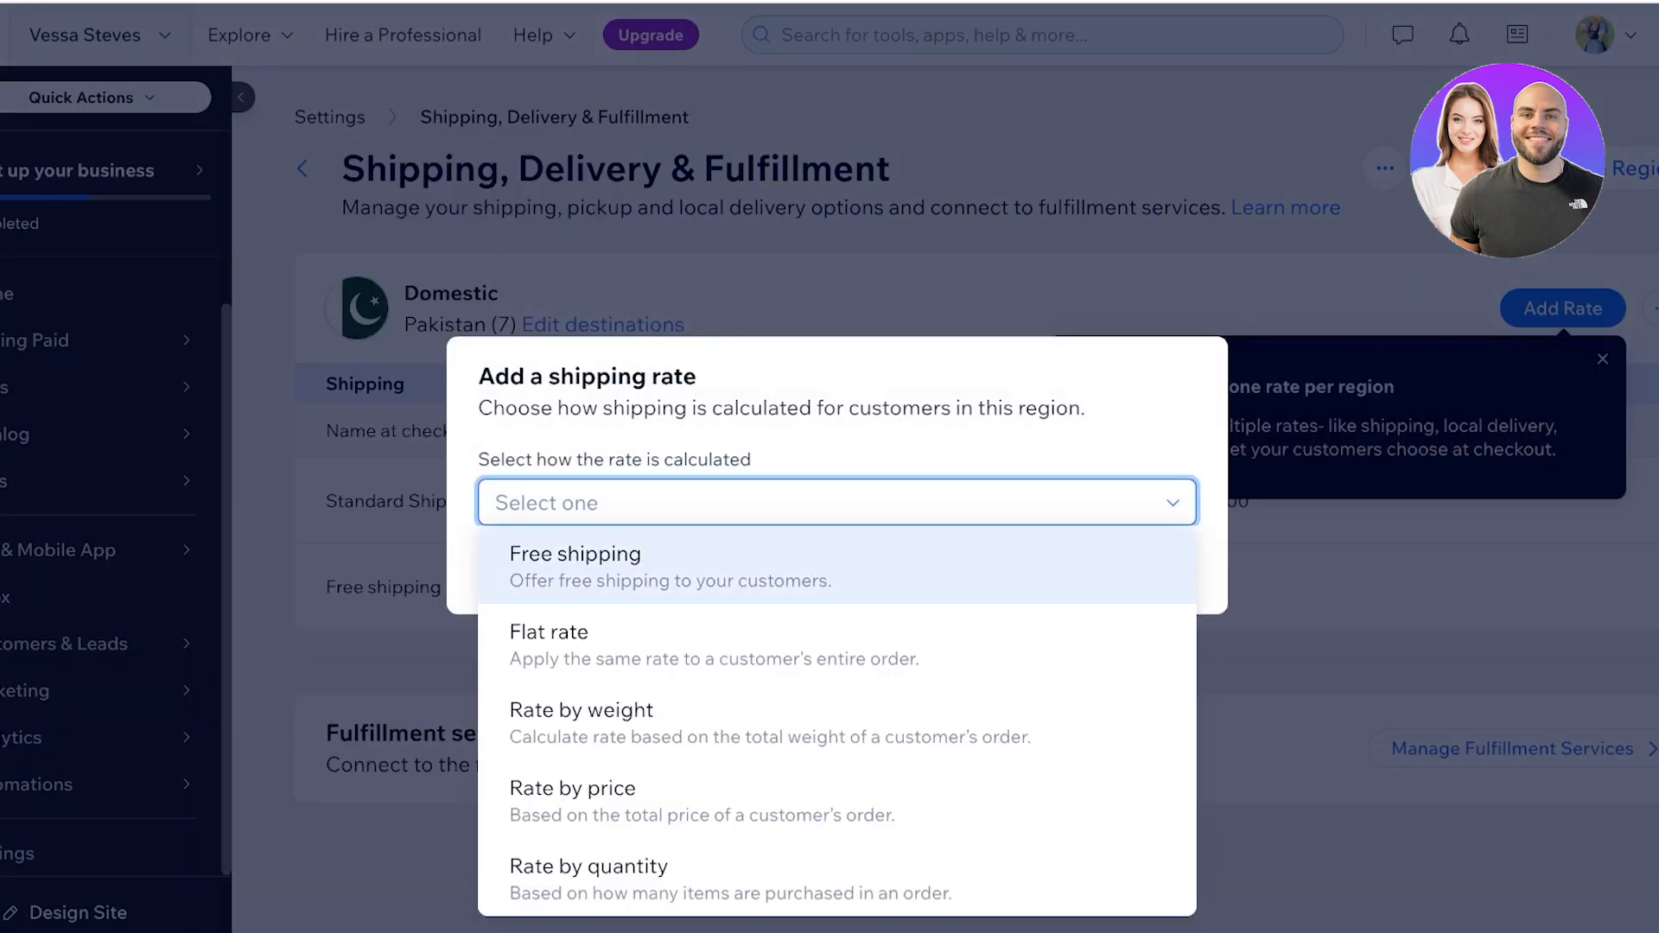
click(553, 557)
click(836, 385)
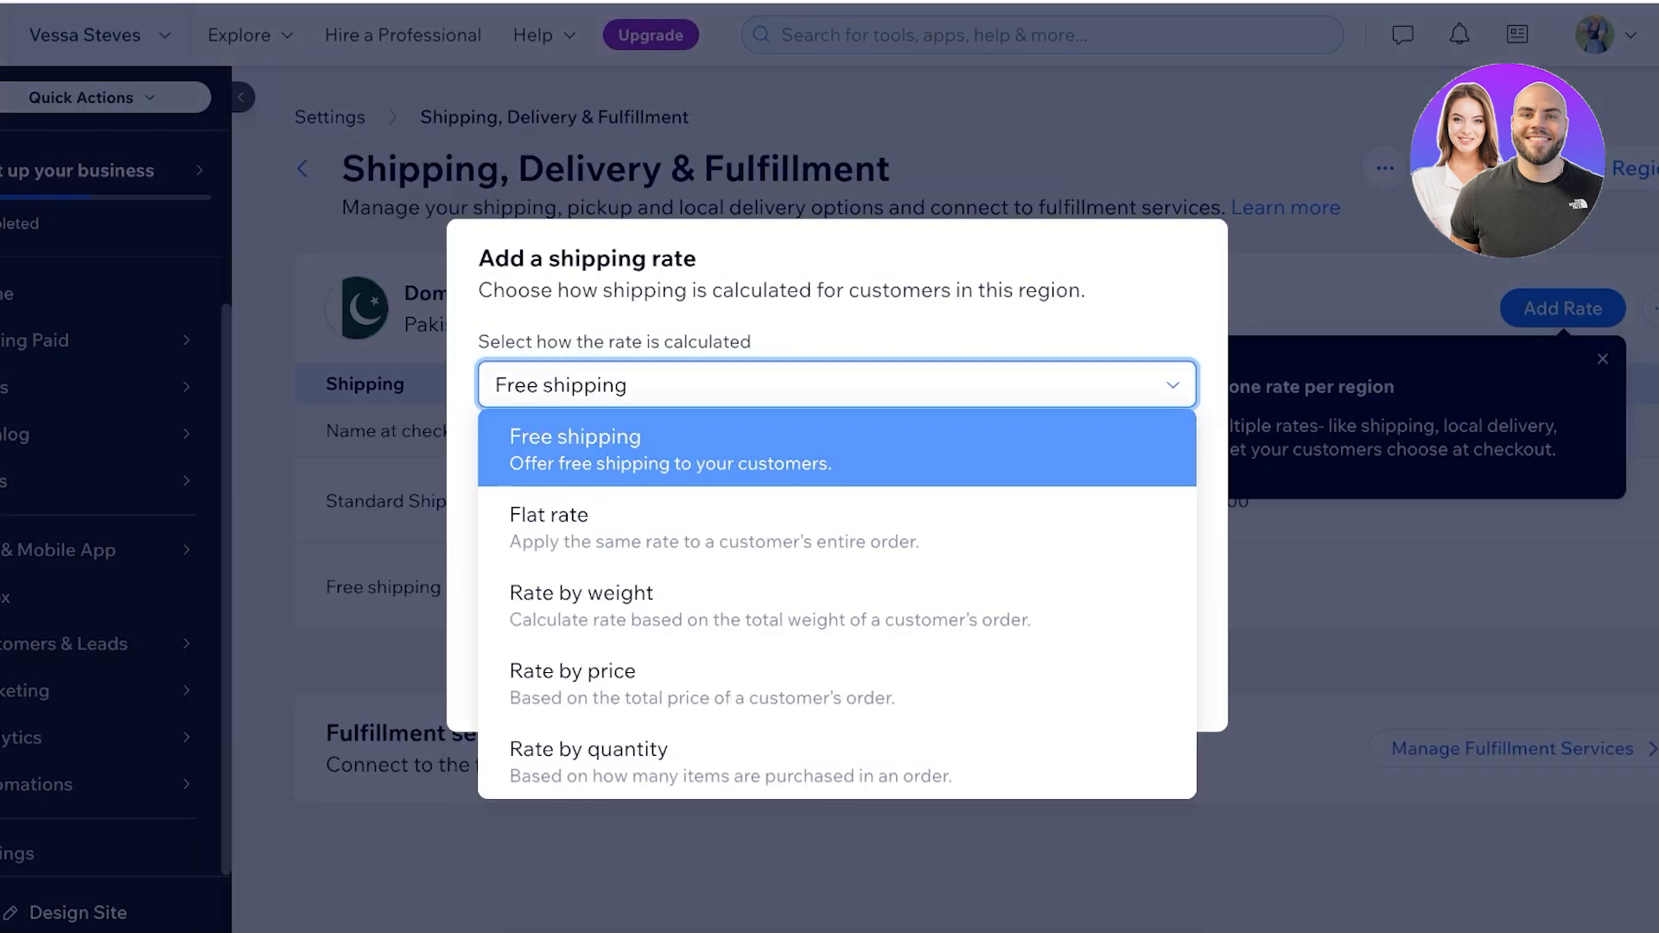
click(553, 433)
mouse_move(877, 690)
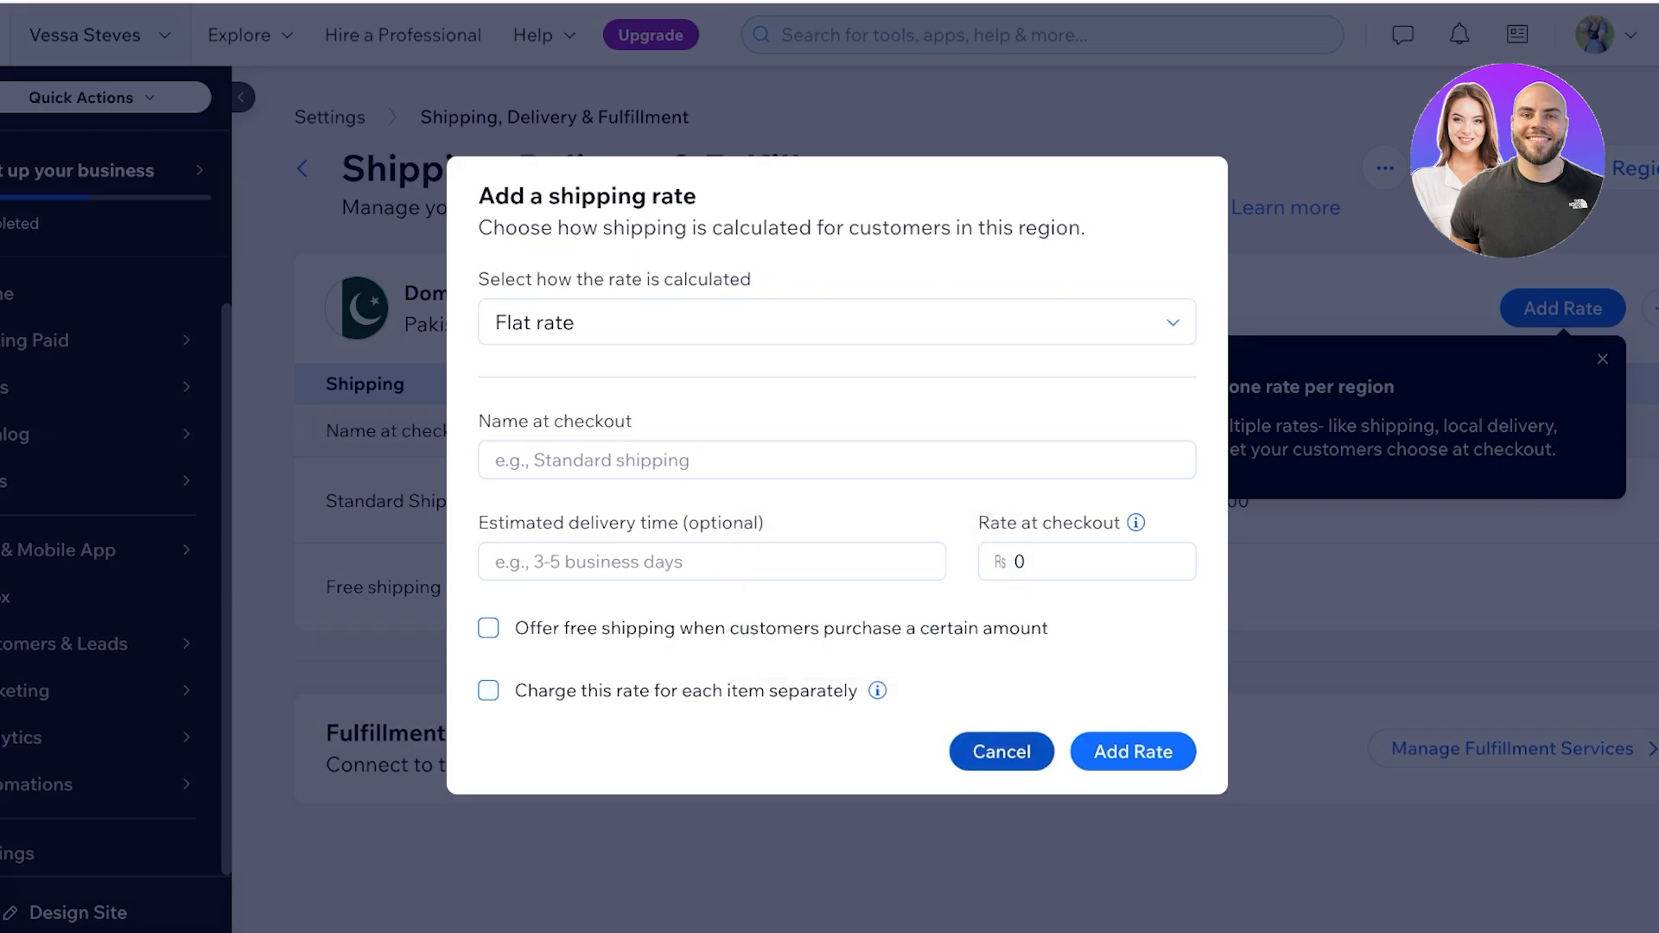
click(1001, 751)
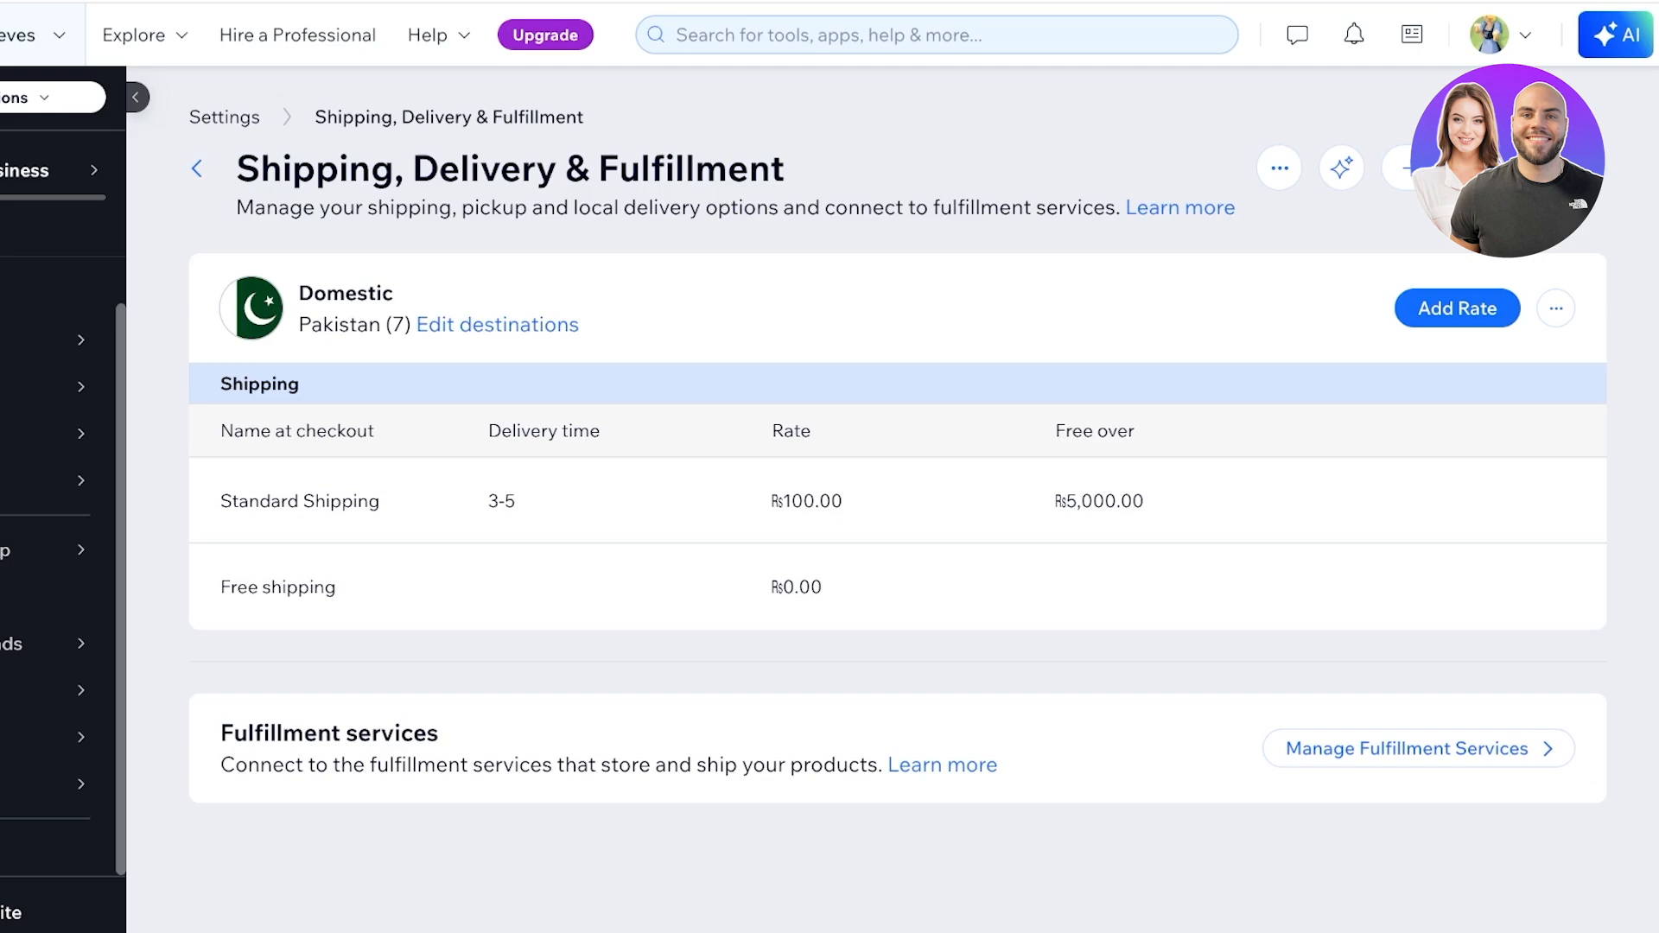
Delete the Free shipping rate from the Domestic region.
mouse_move(899, 501)
click(1547, 587)
click(1017, 532)
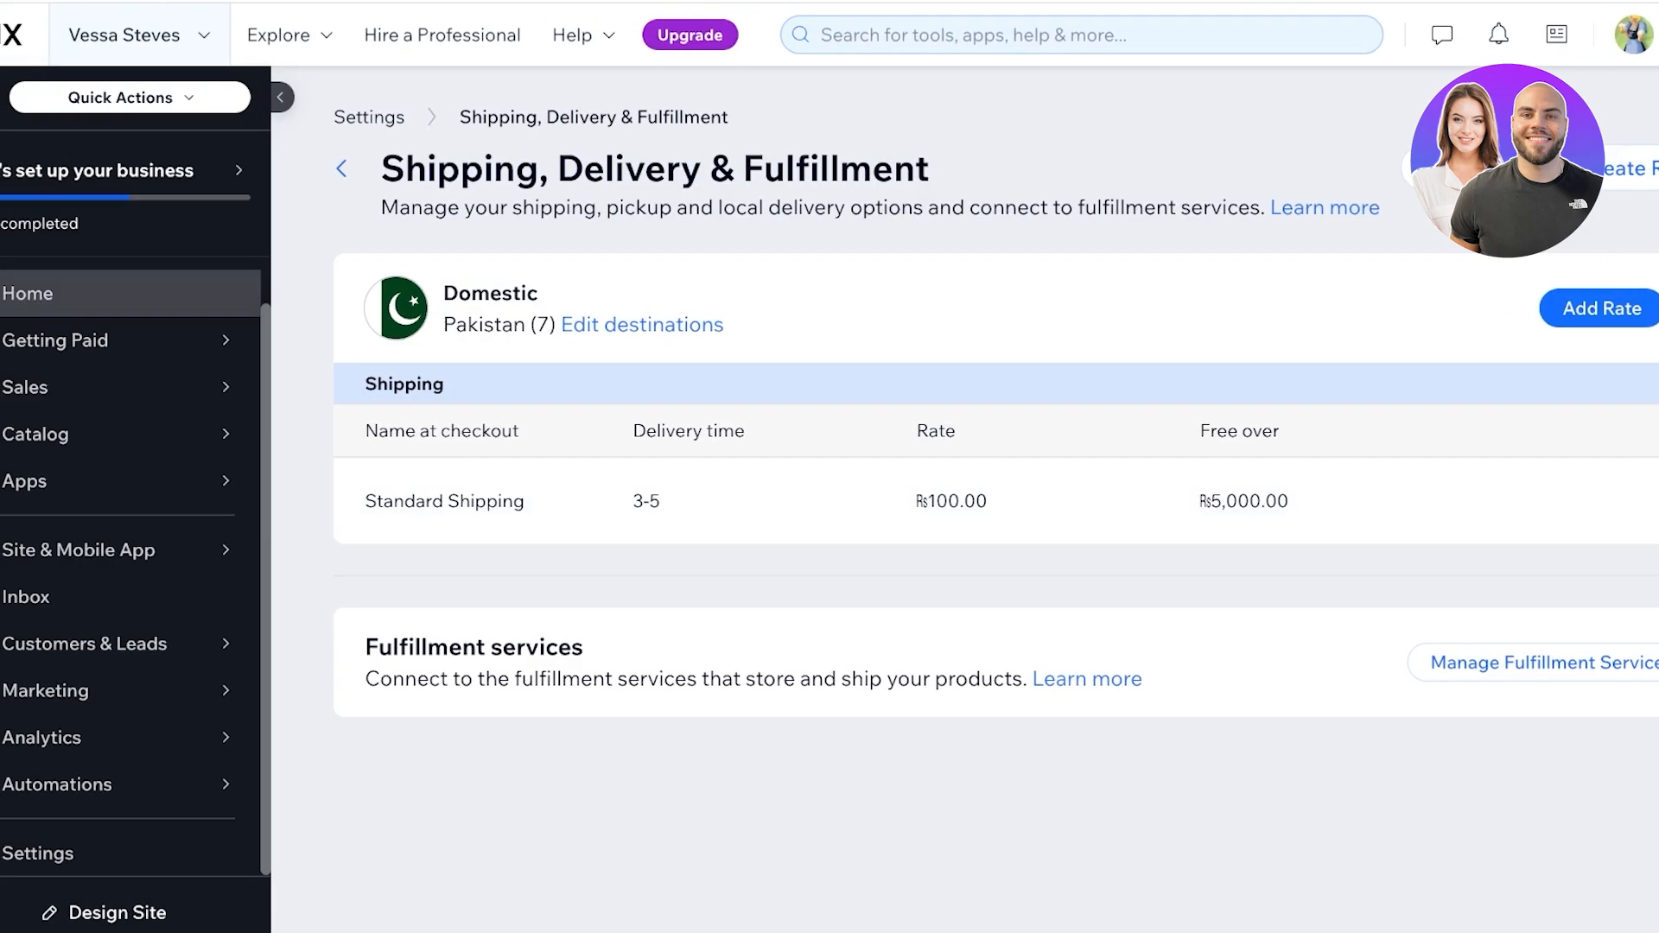
Return to the business setup checklist, start designing the website, and look through the eCommerce templates.
click(65, 294)
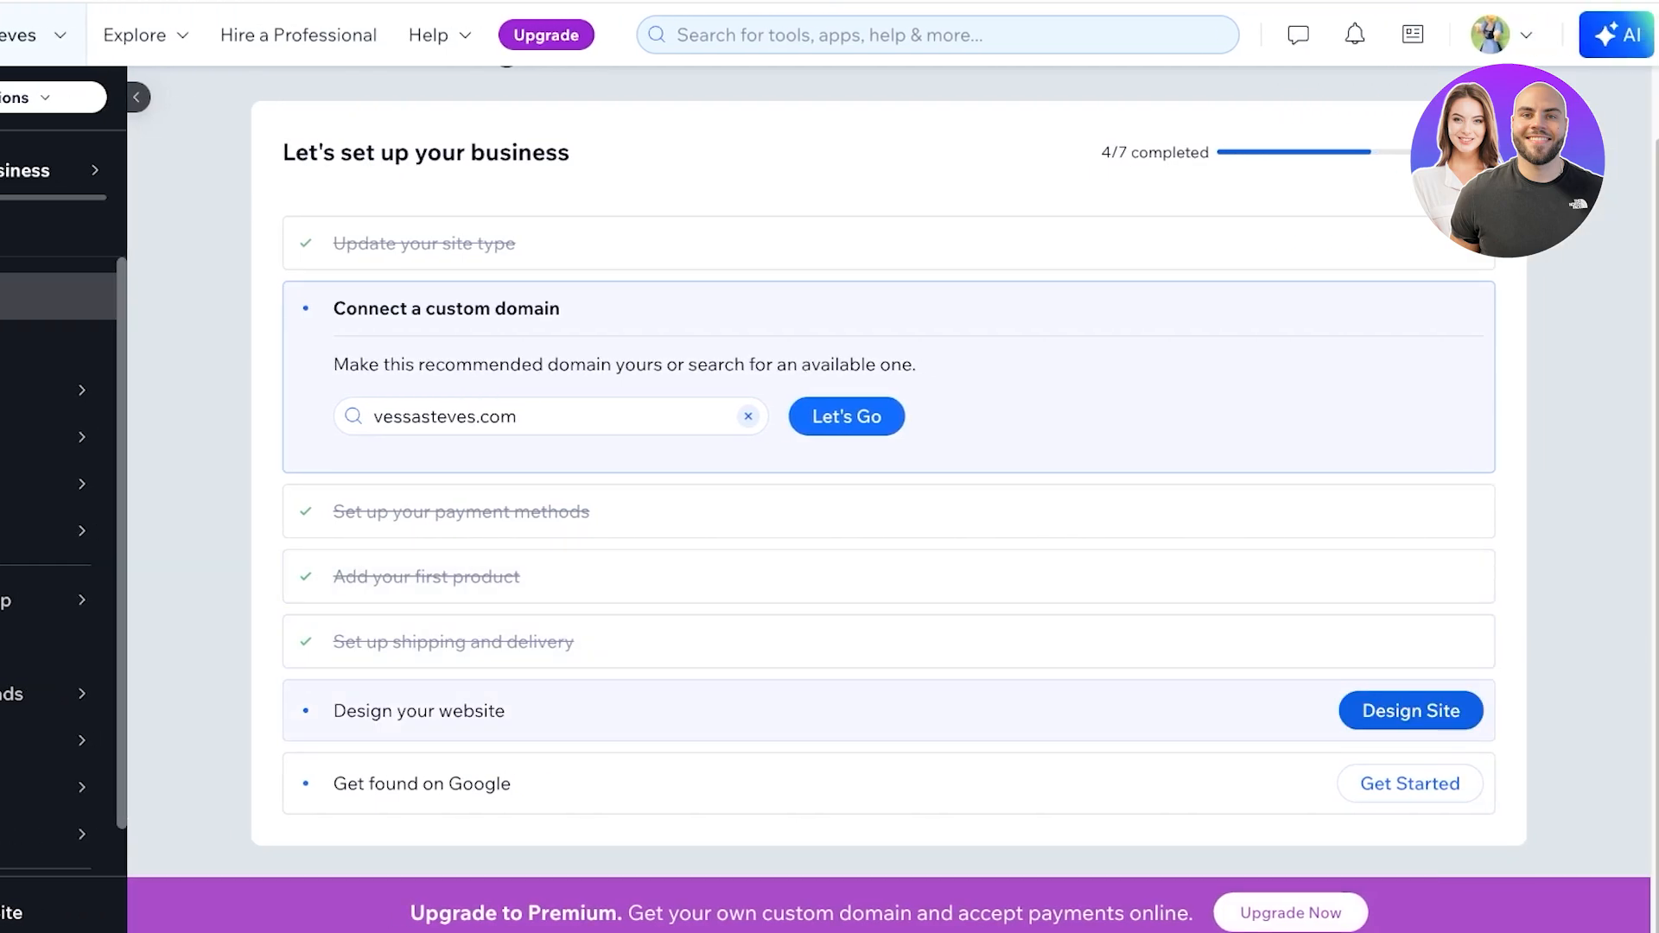
click(1411, 710)
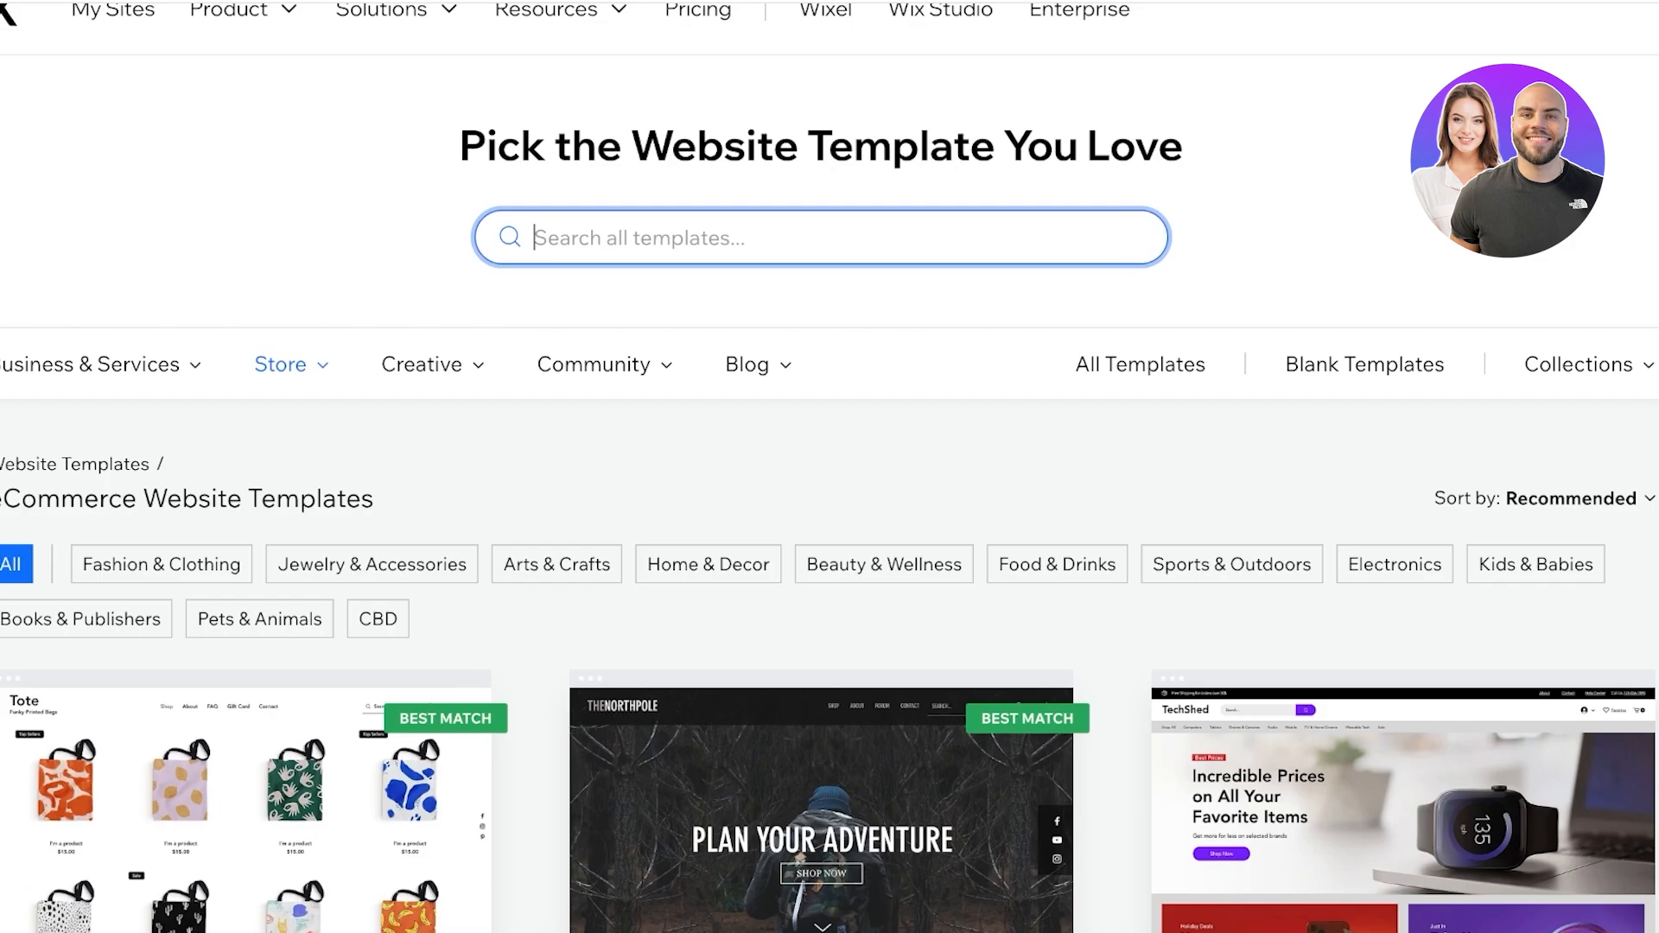
scroll(829, 466, down, 2)
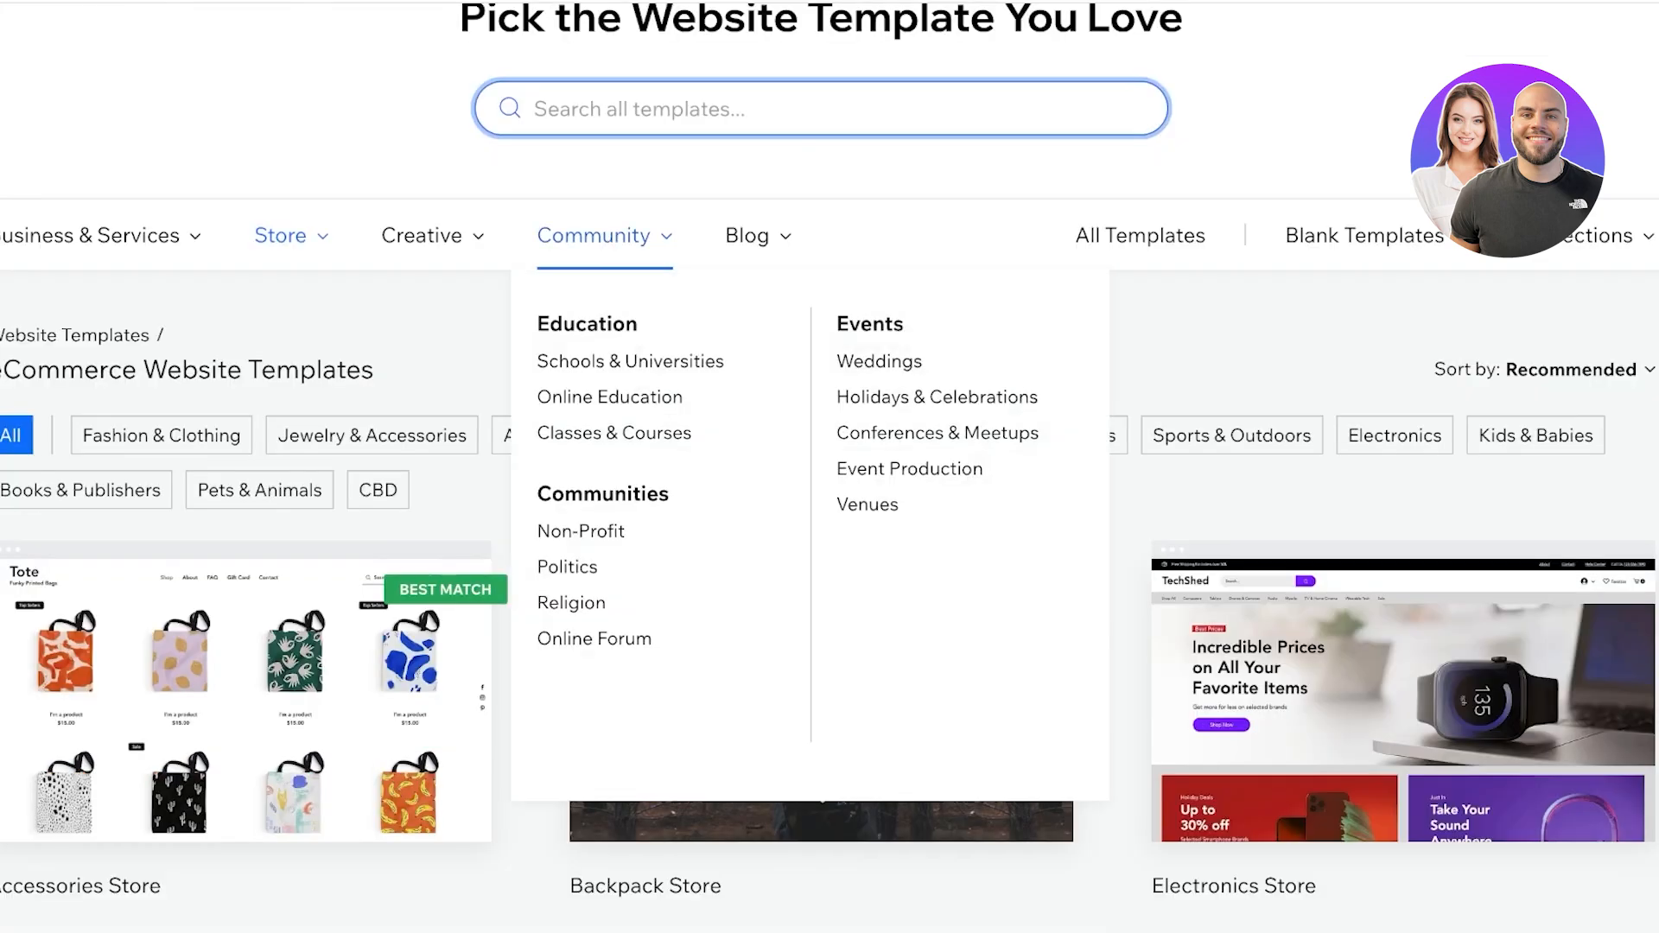
scroll(829, 466, down, 15)
scroll(829, 466, up, 18)
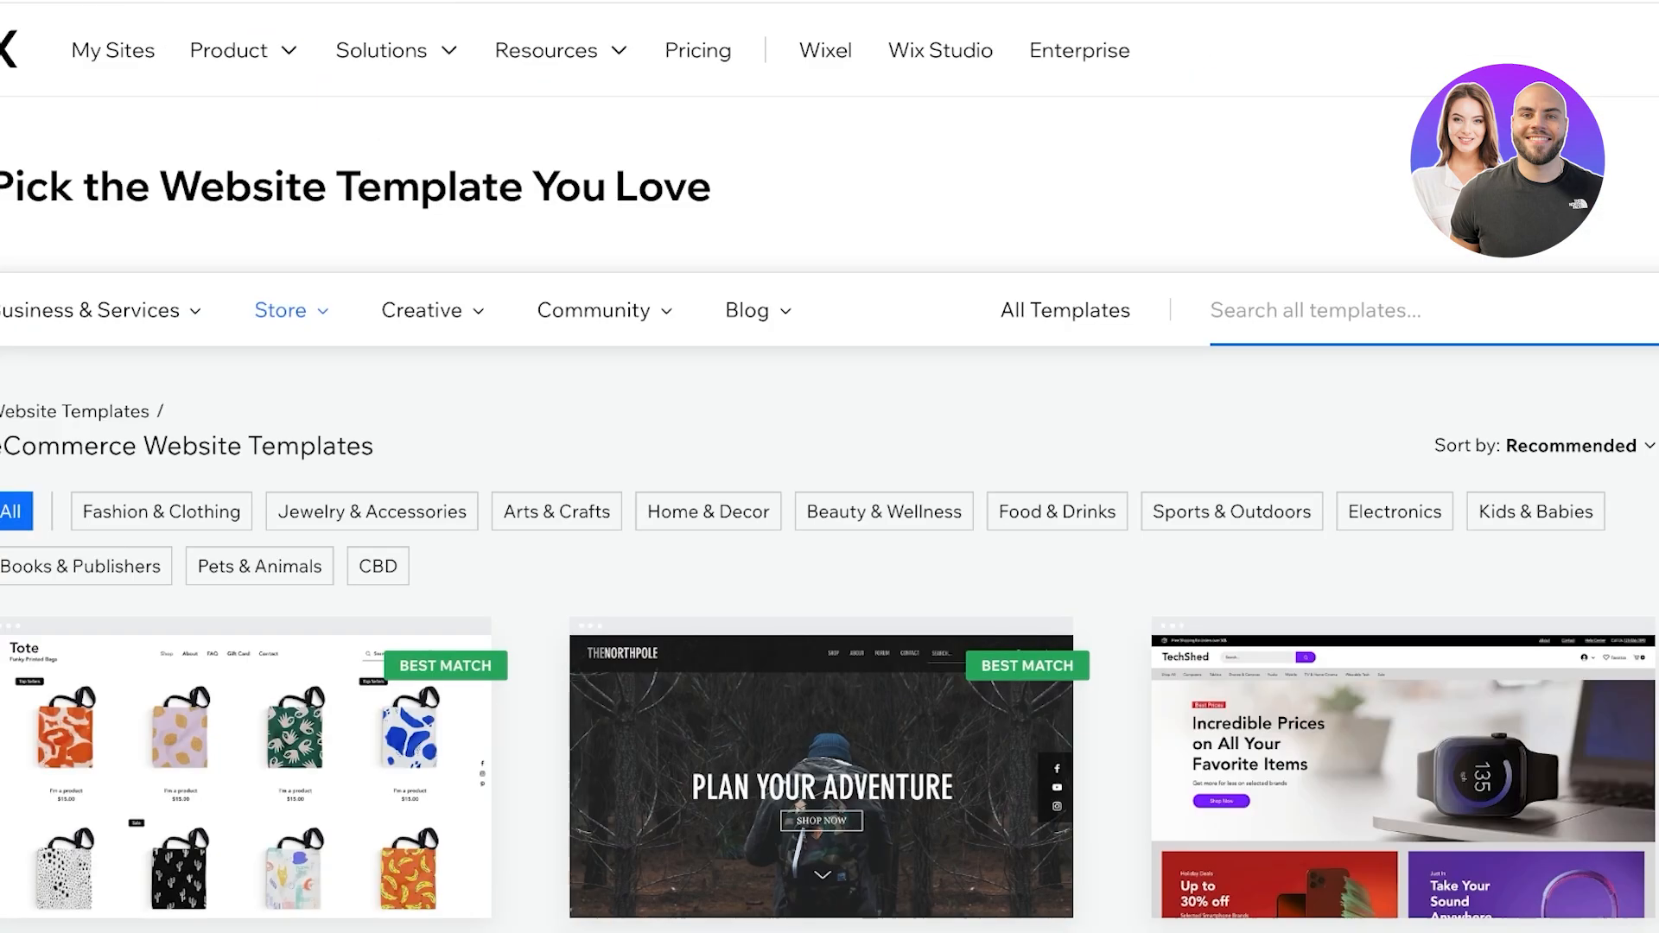
Show the blank website templates and examine the available layouts.
click(1364, 404)
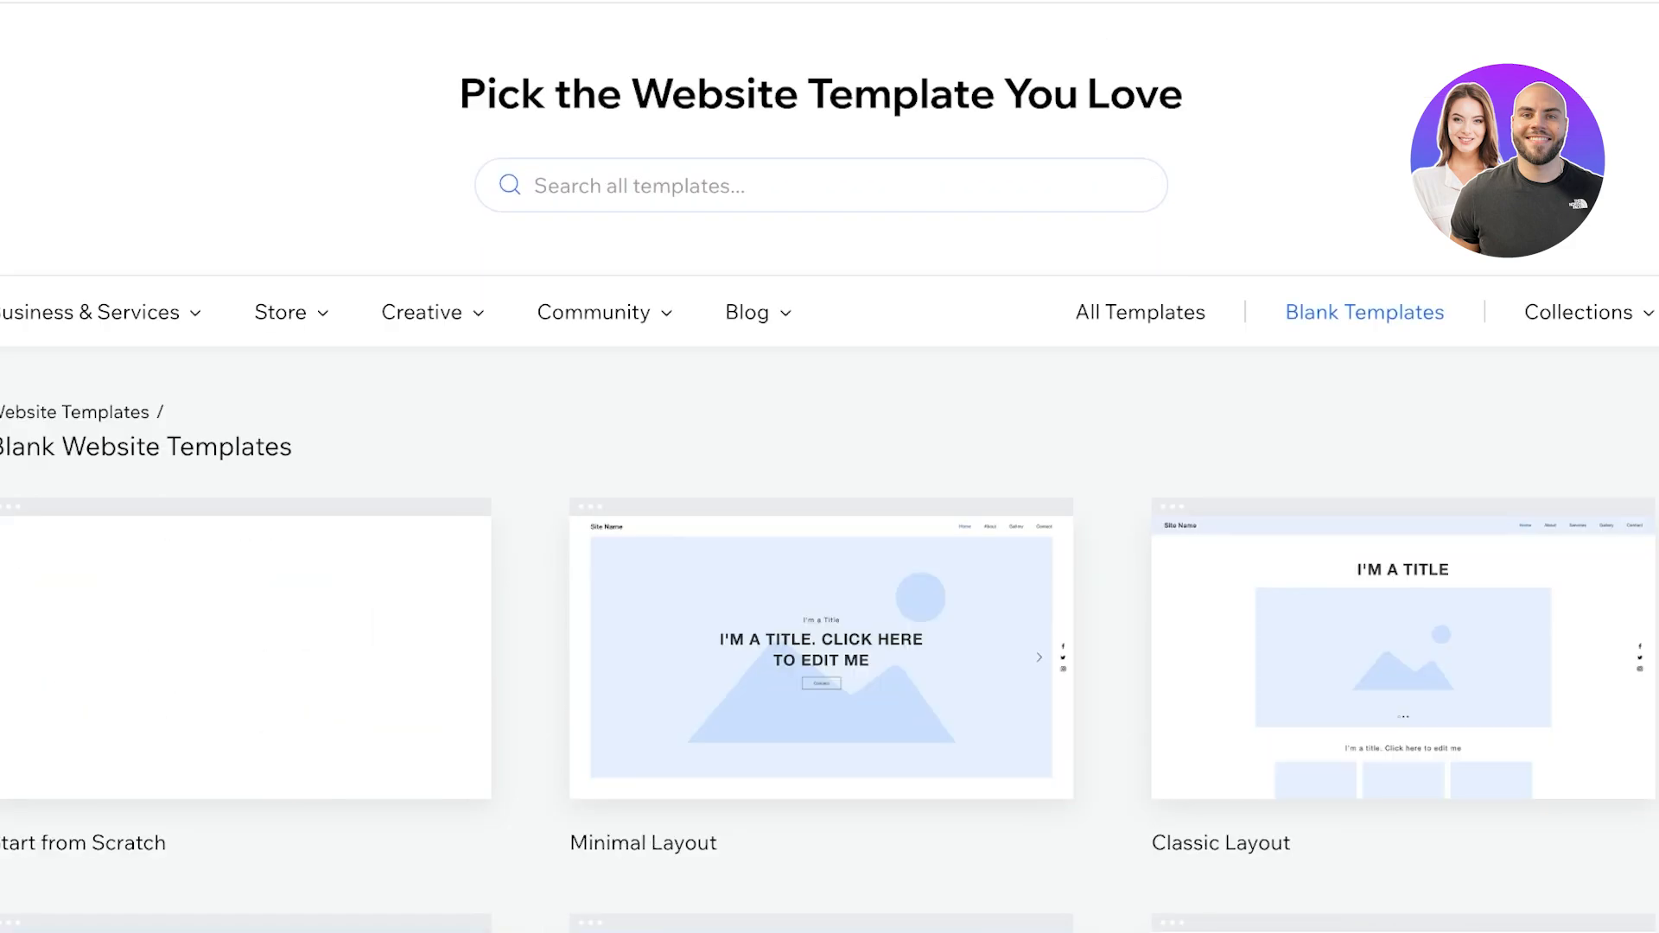
scroll(1400, 363, down, 7)
scroll(830, 466, down, 7)
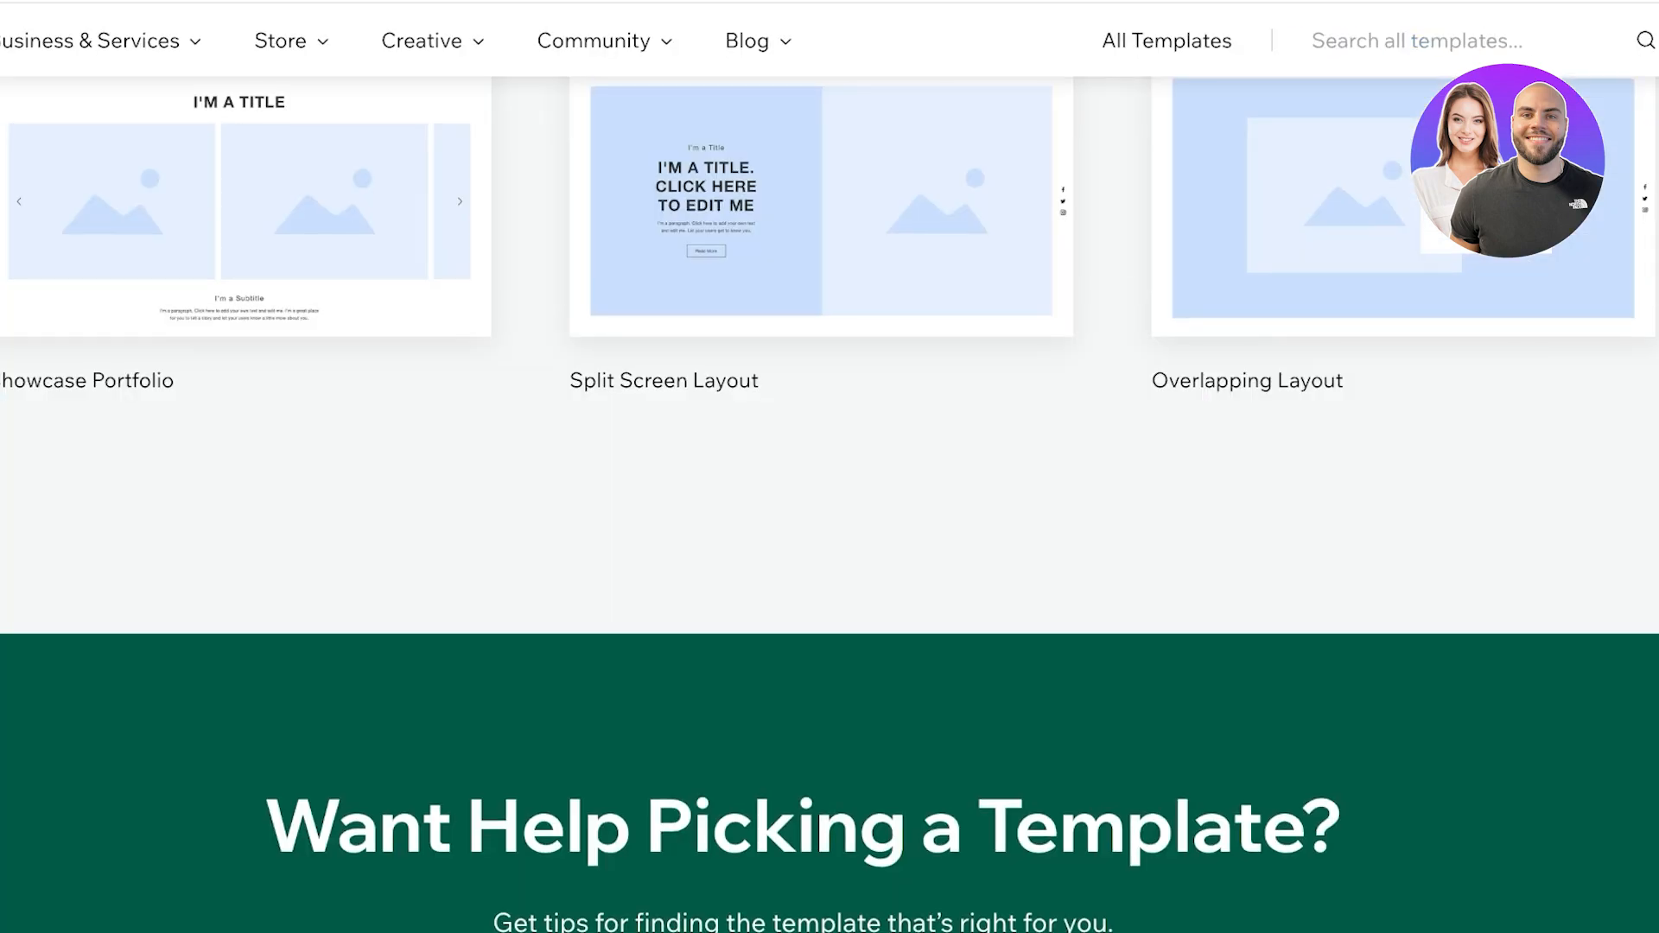
scroll(829, 466, up, 15)
scroll(829, 467, down, 4)
scroll(829, 467, down, 4)
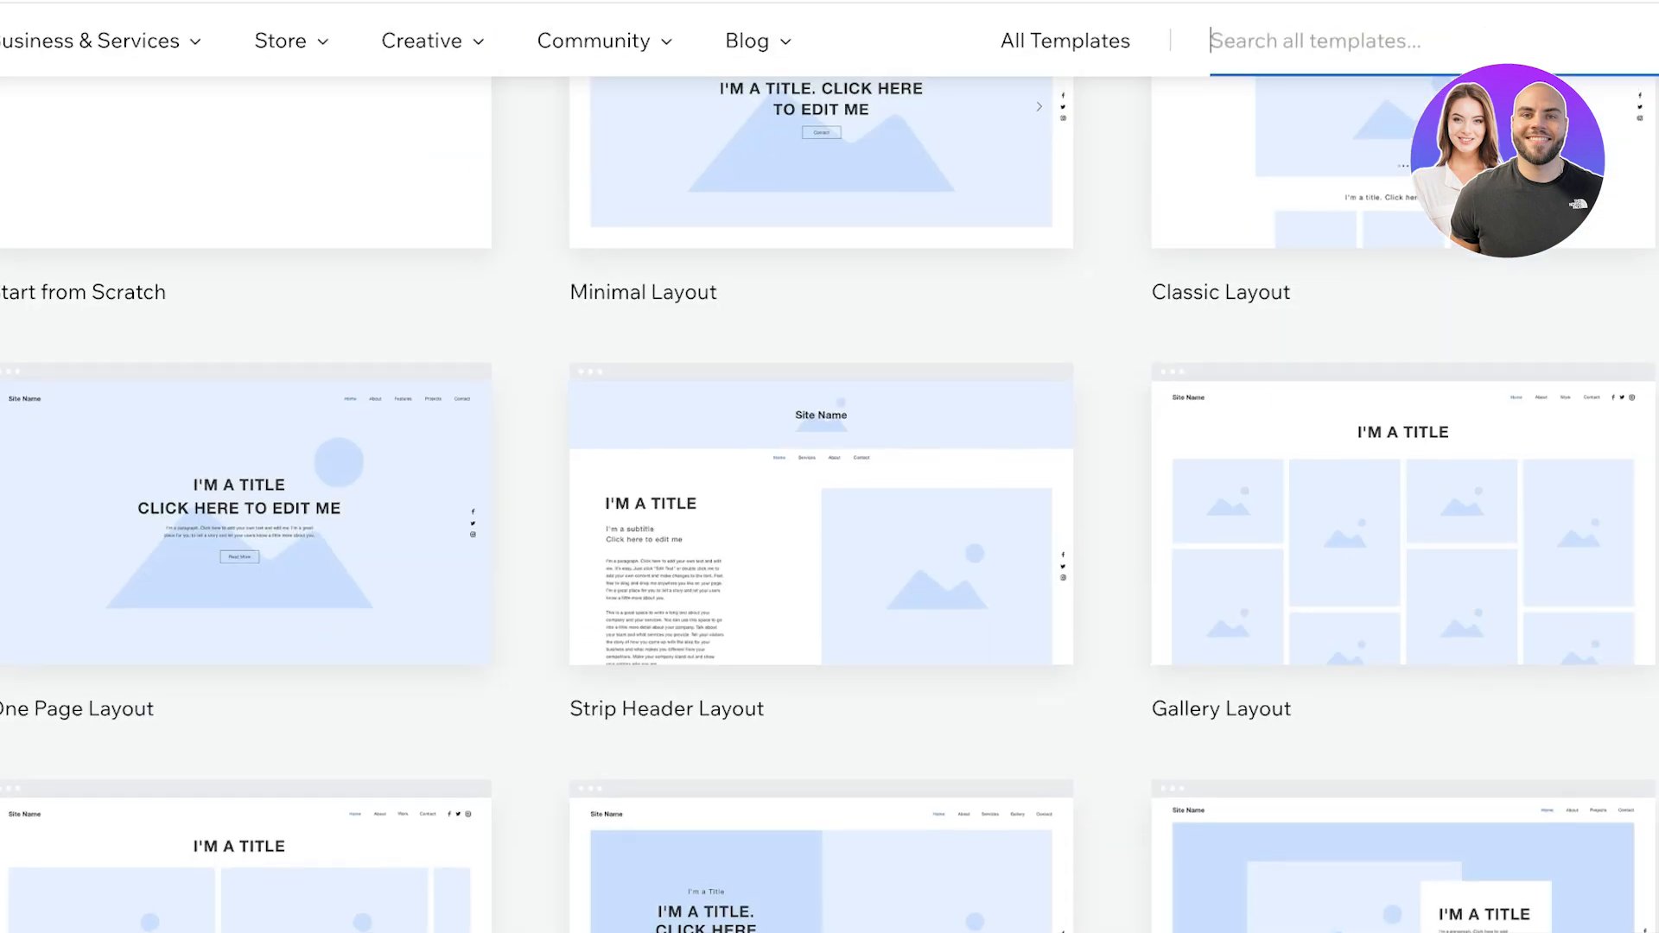
scroll(829, 467, up, 7)
scroll(829, 467, up, 1)
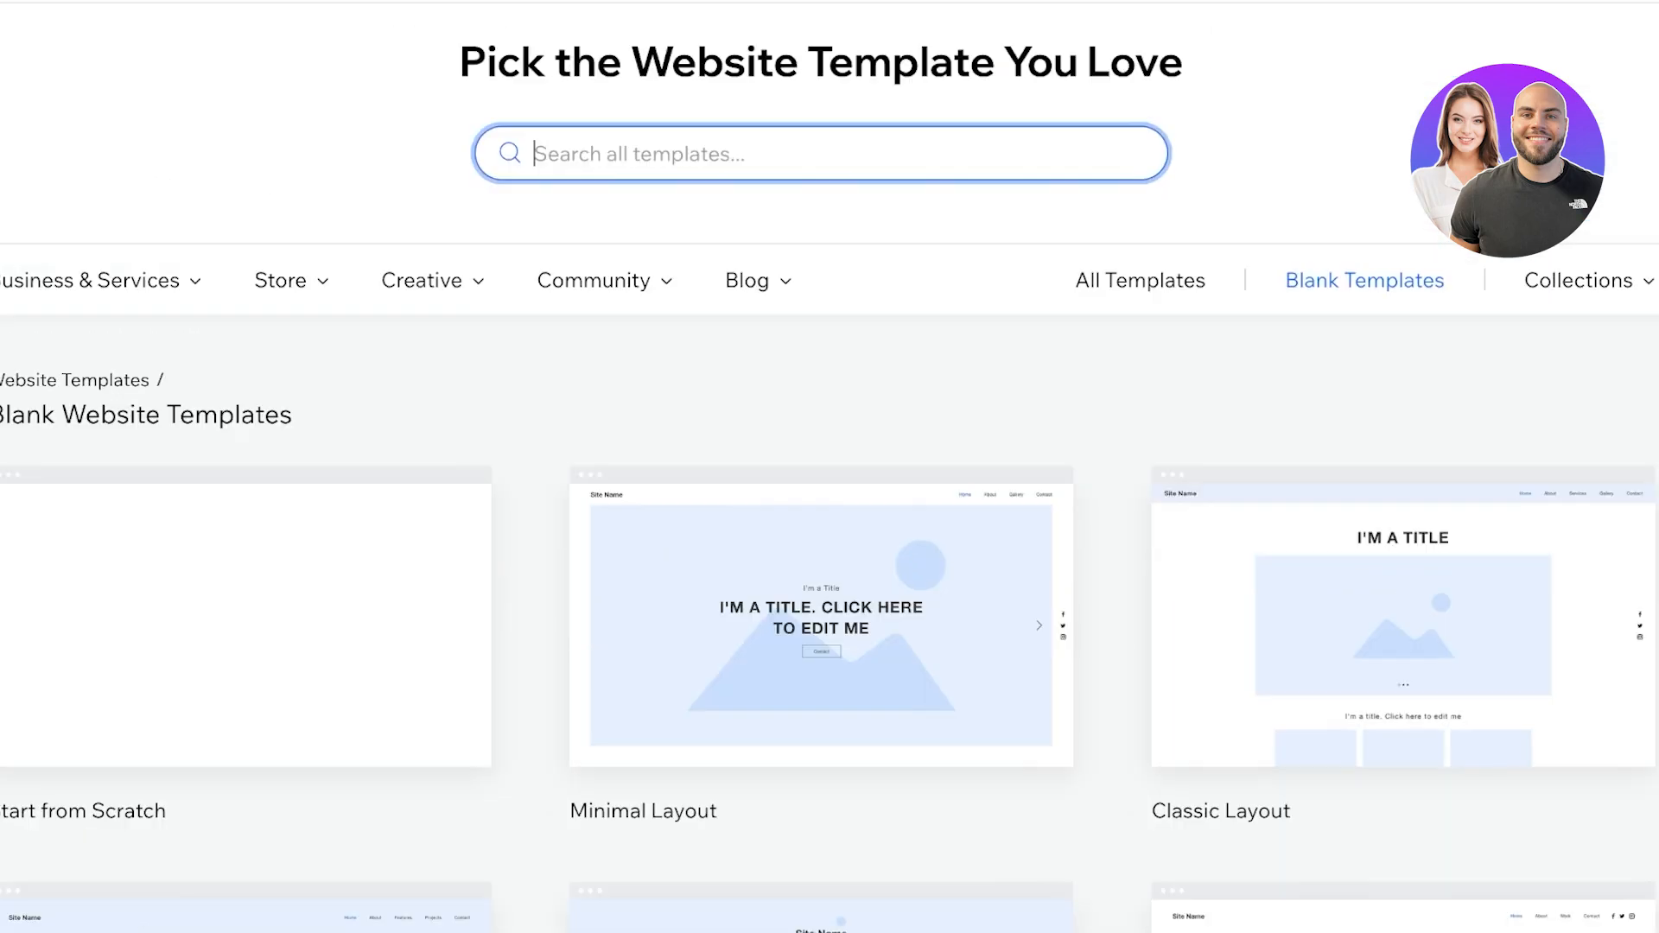
scroll(829, 466, down, 2)
scroll(829, 466, down, 6)
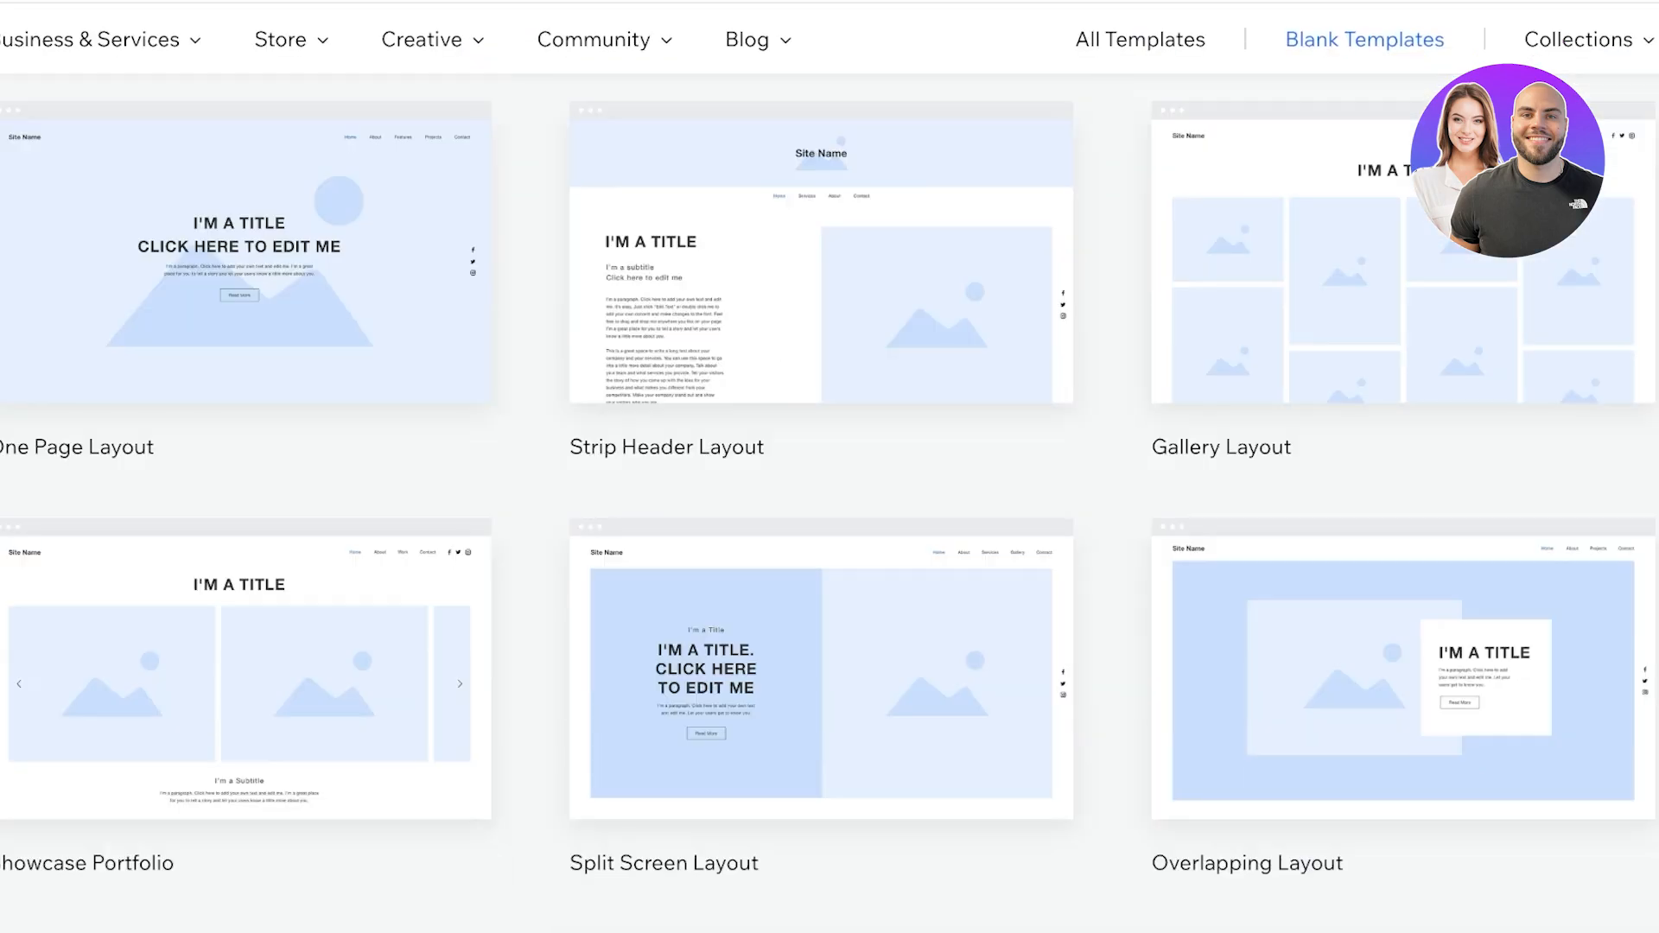
scroll(829, 466, up, 9)
Show the Fashion & Clothing store templates and browse through the designs.
mouse_move(108, 350)
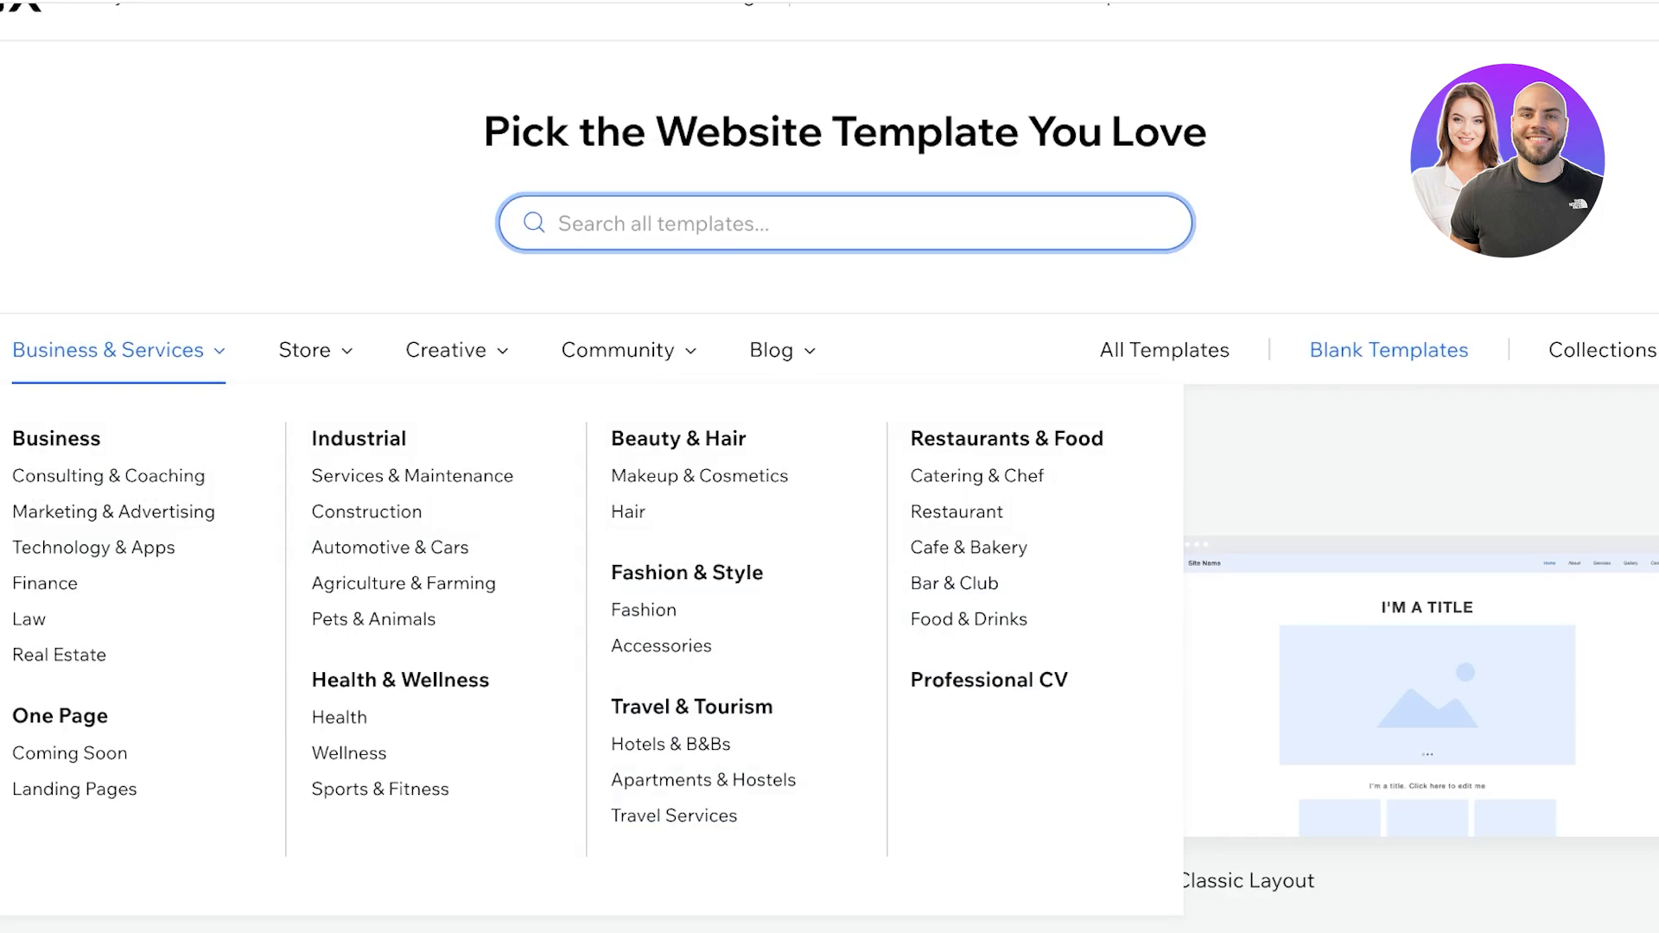
mouse_move(314, 350)
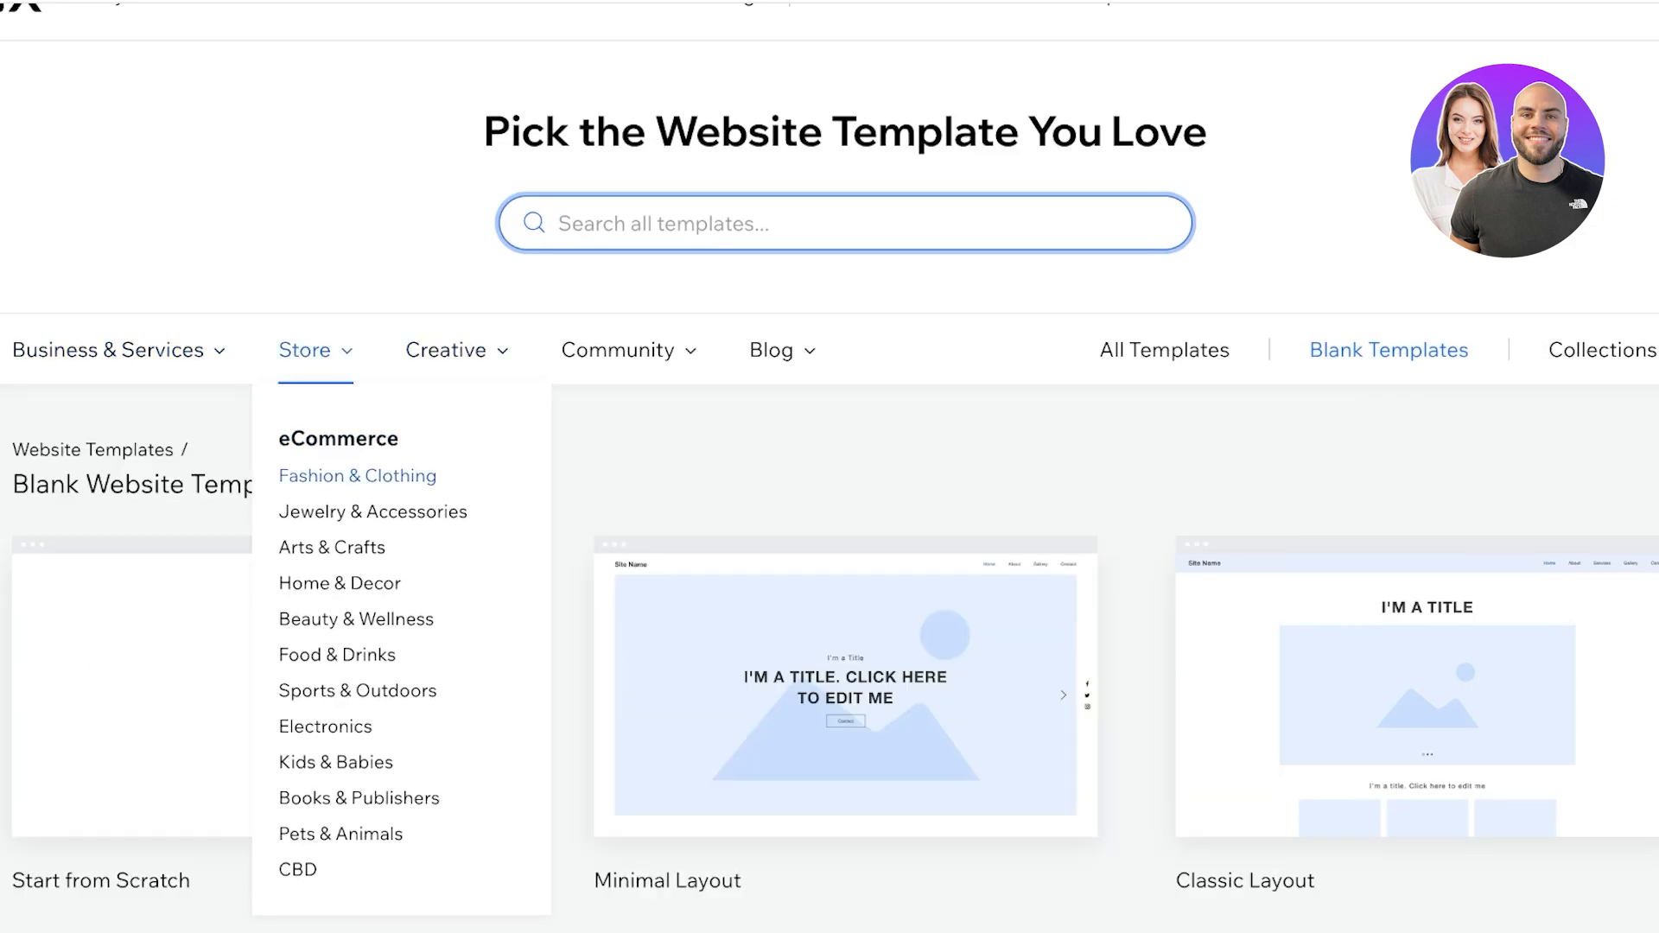
click(357, 476)
scroll(357, 476, down, 10)
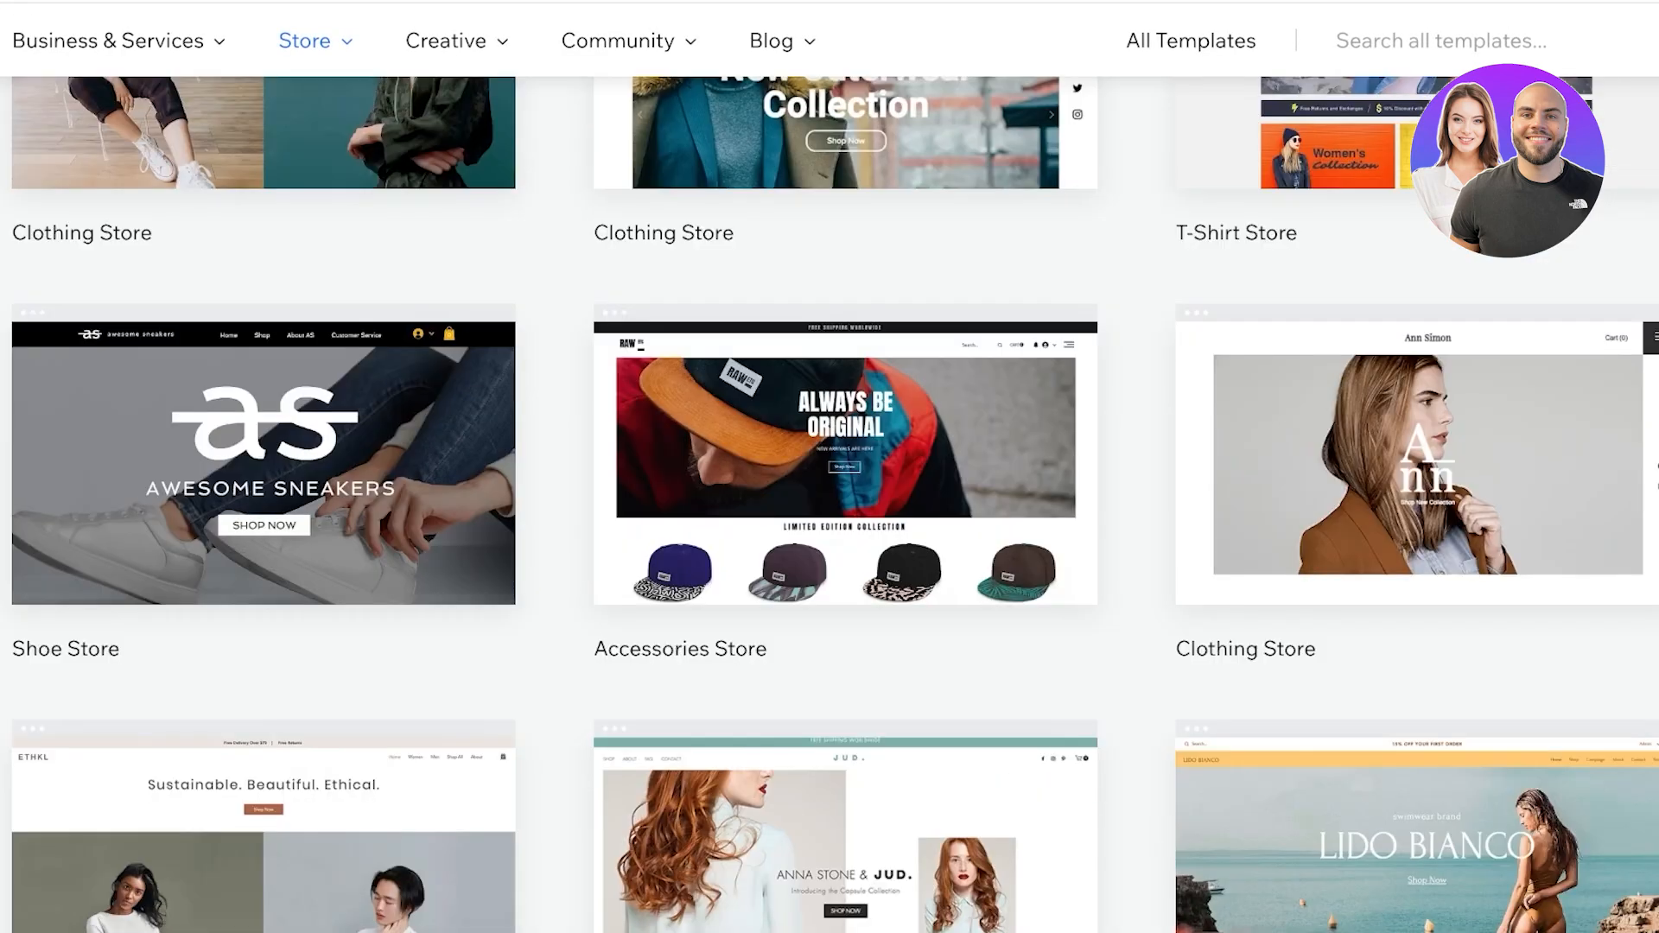
Look over the Fashion & Clothing designs again and open the details of the Pretty Gal Clothing Store template.
scroll(829, 259, up, 7)
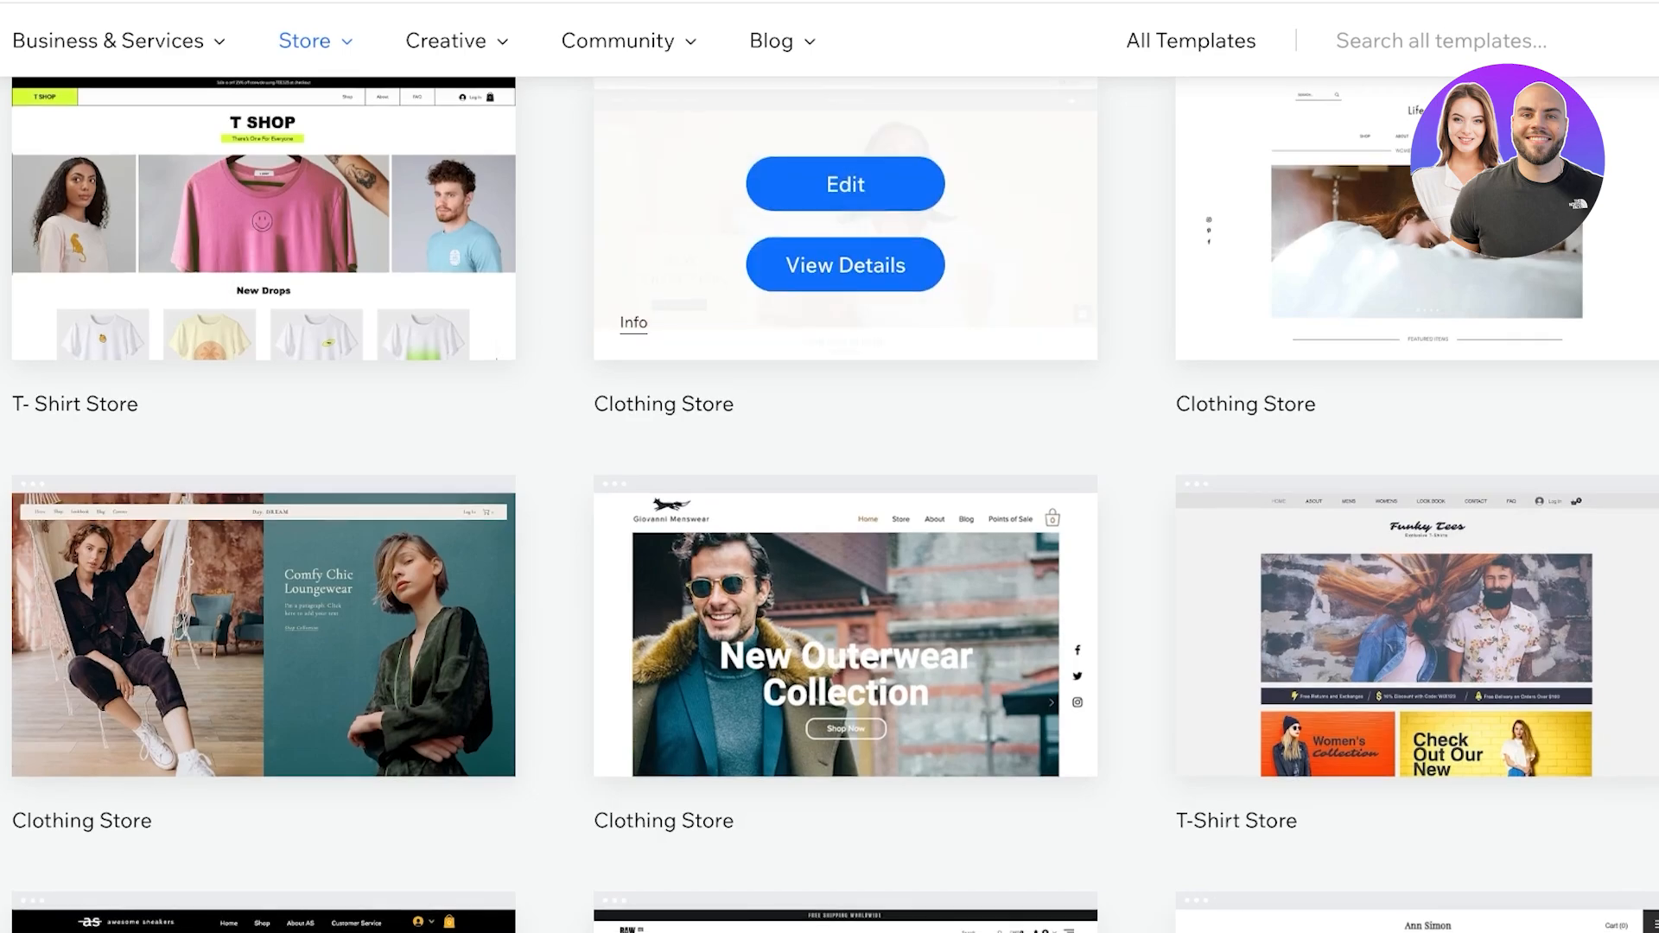
scroll(845, 259, up, 5)
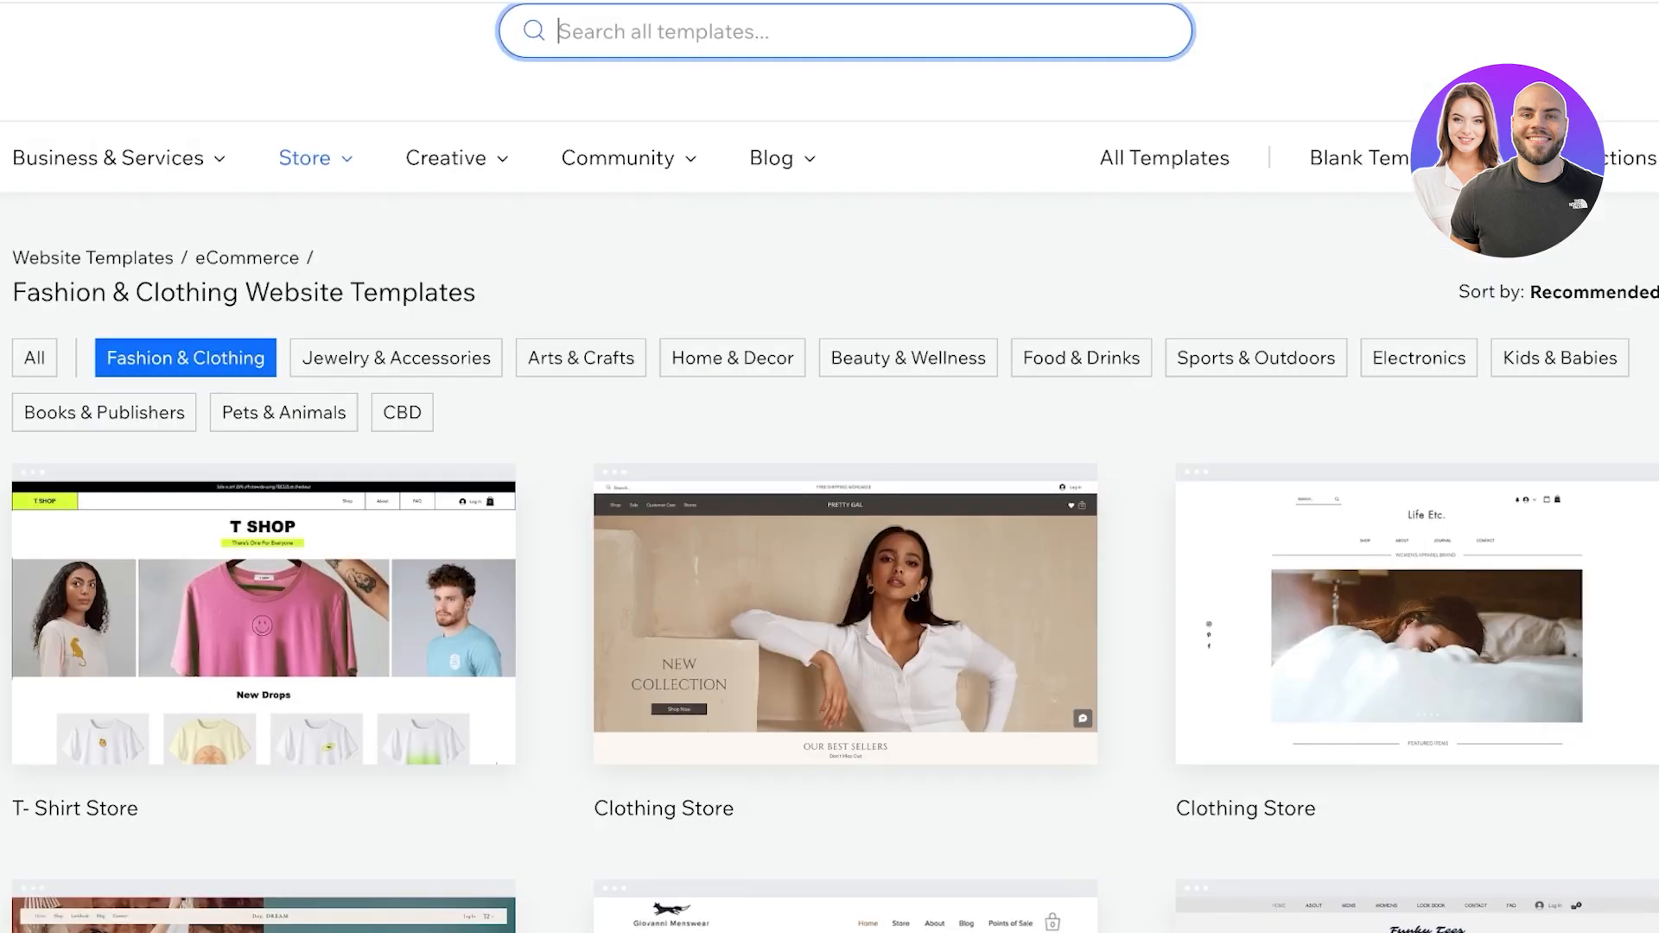
scroll(829, 519, down, 8)
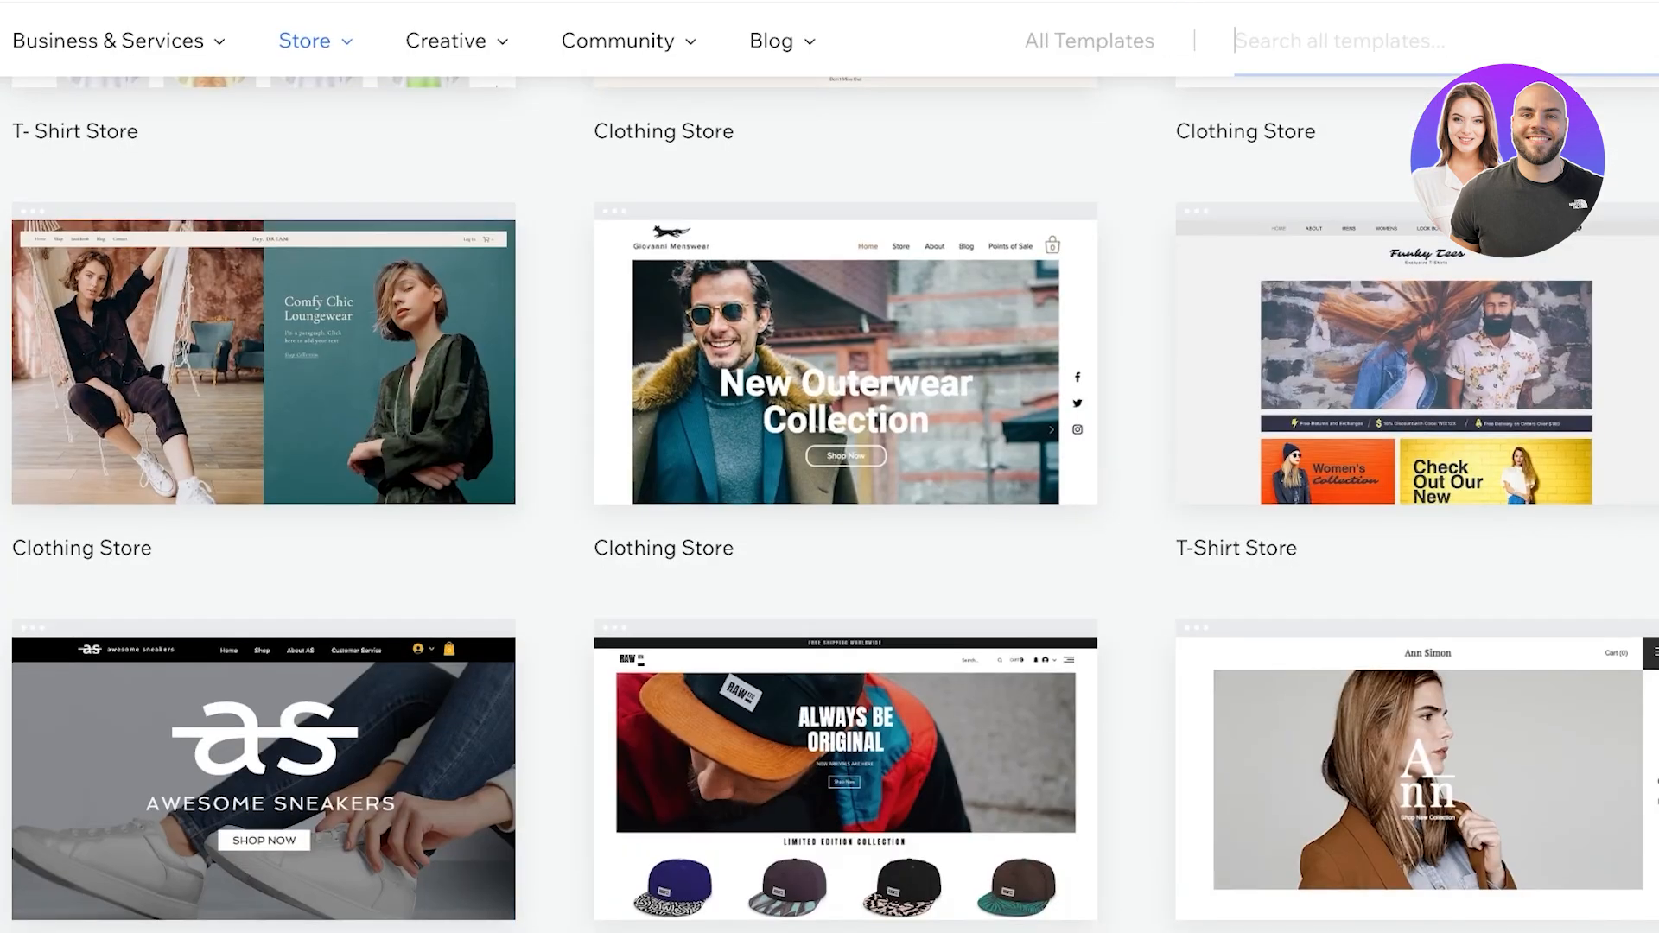
scroll(844, 363, up, 8)
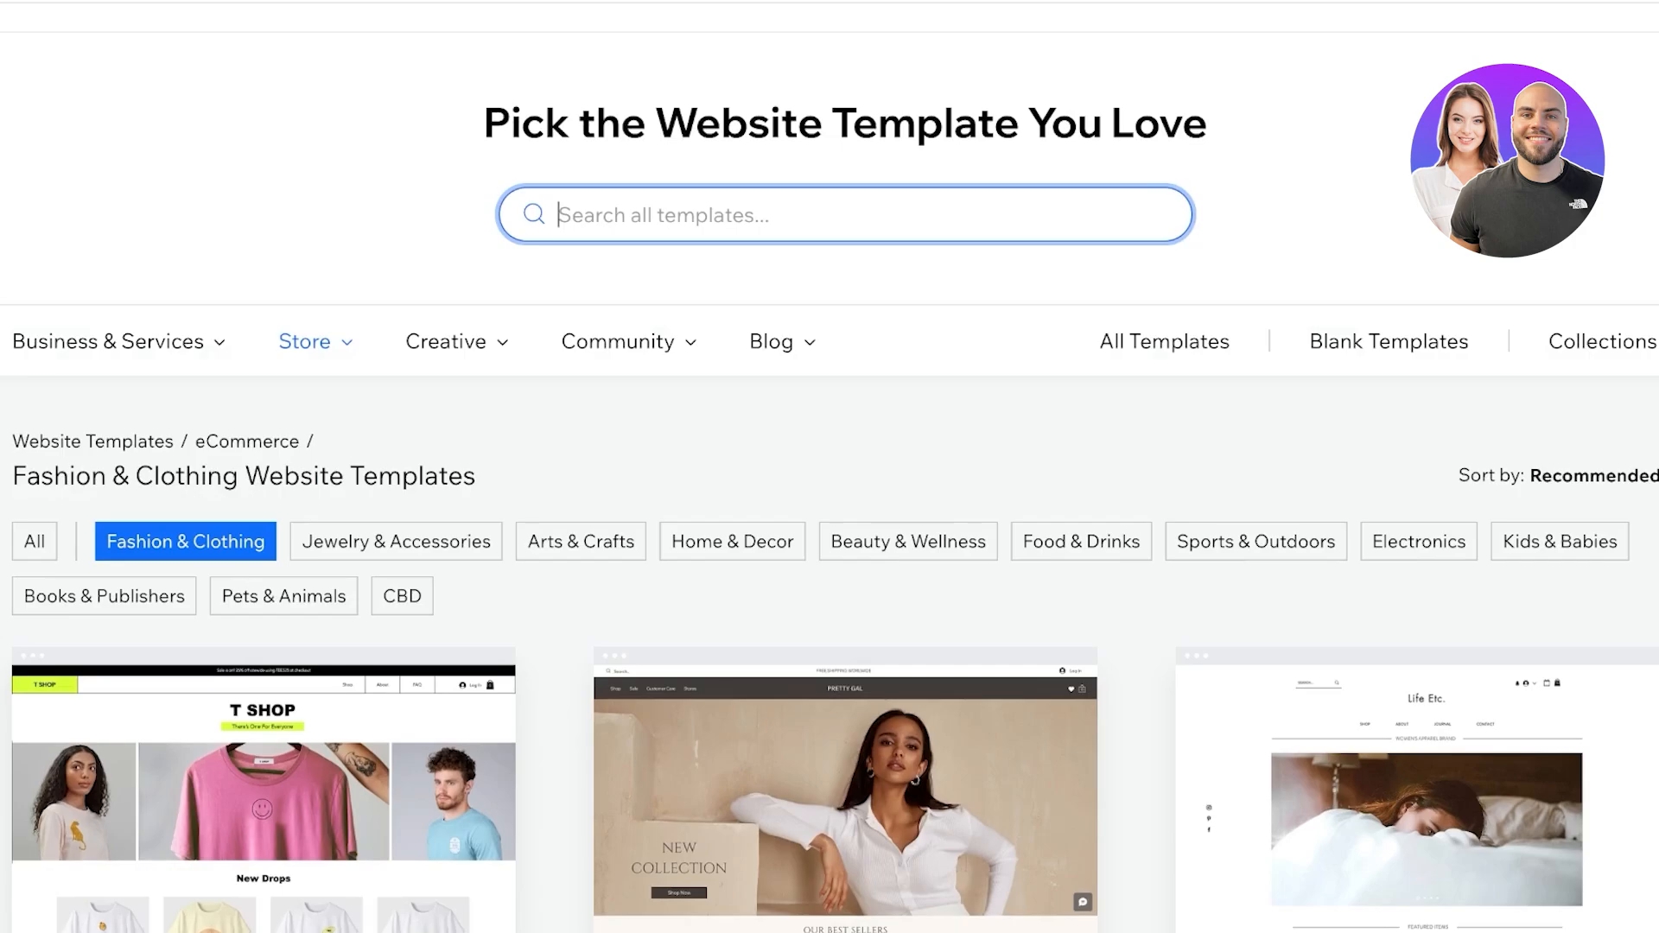
mouse_move(314, 342)
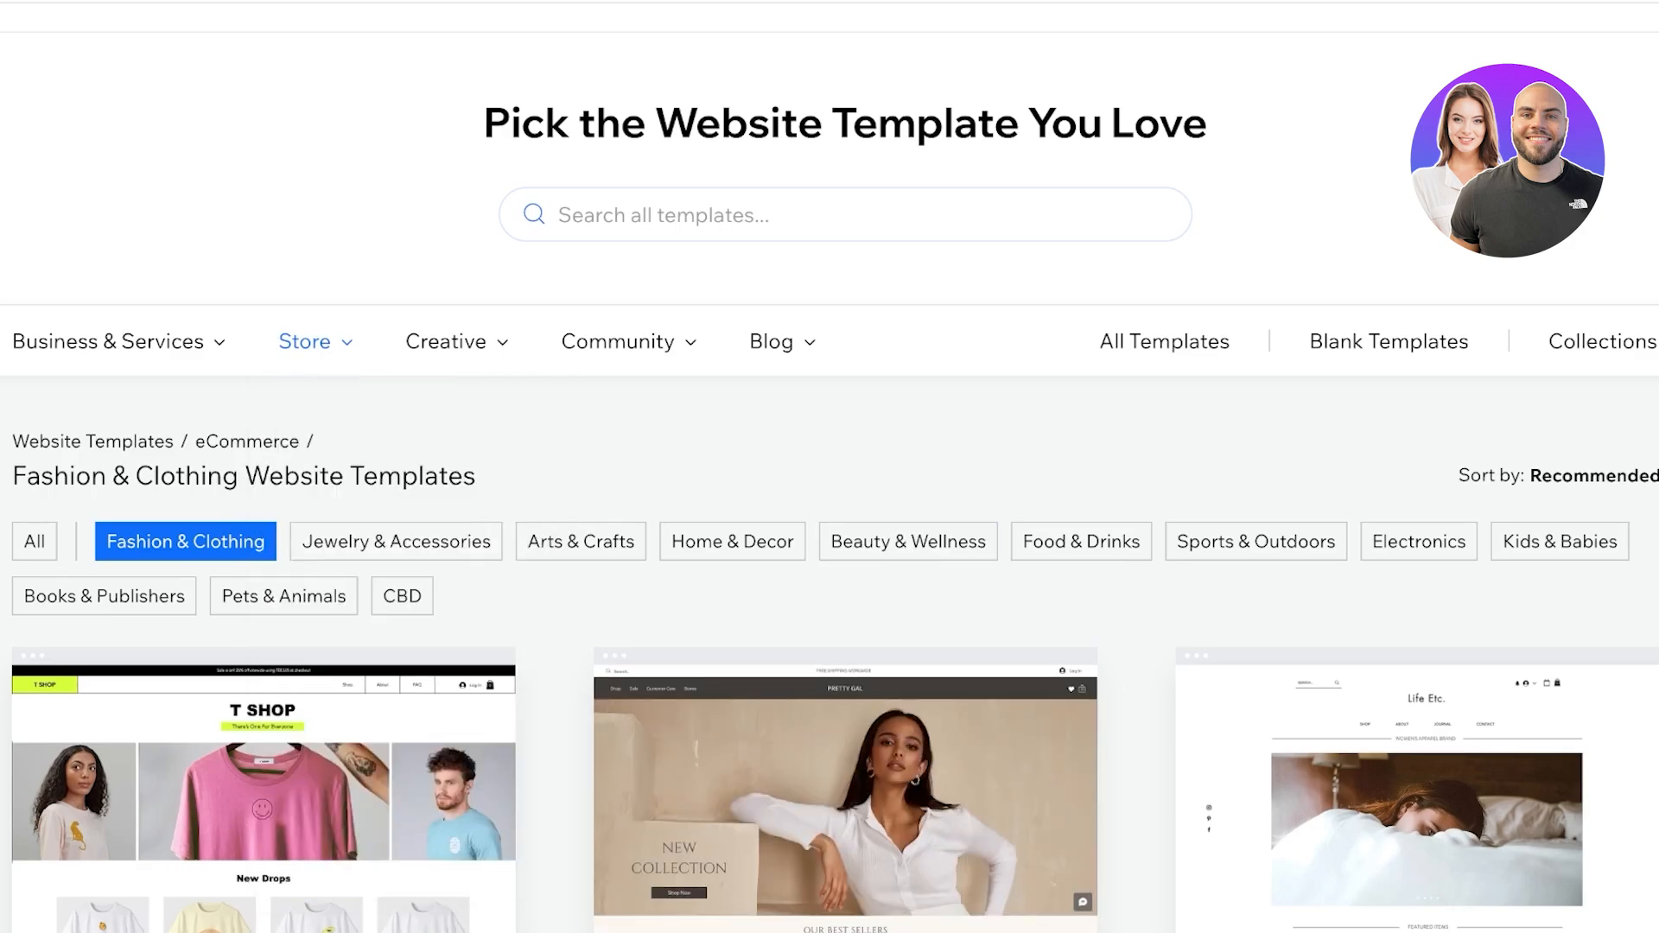
scroll(845, 518, down, 3)
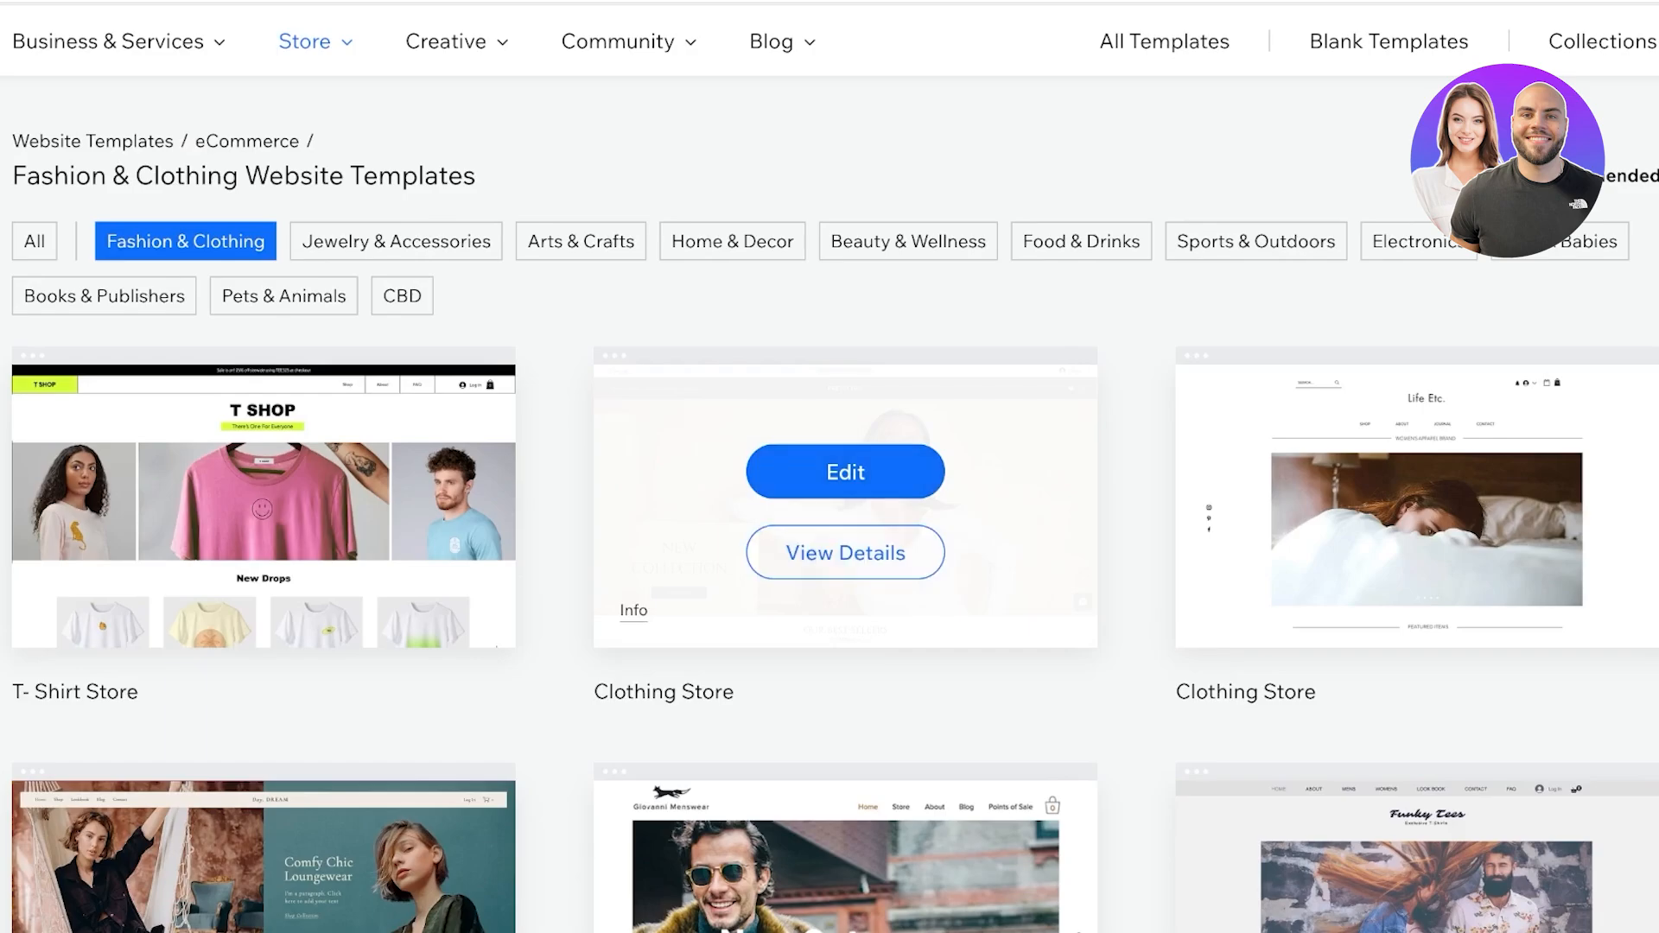
click(845, 553)
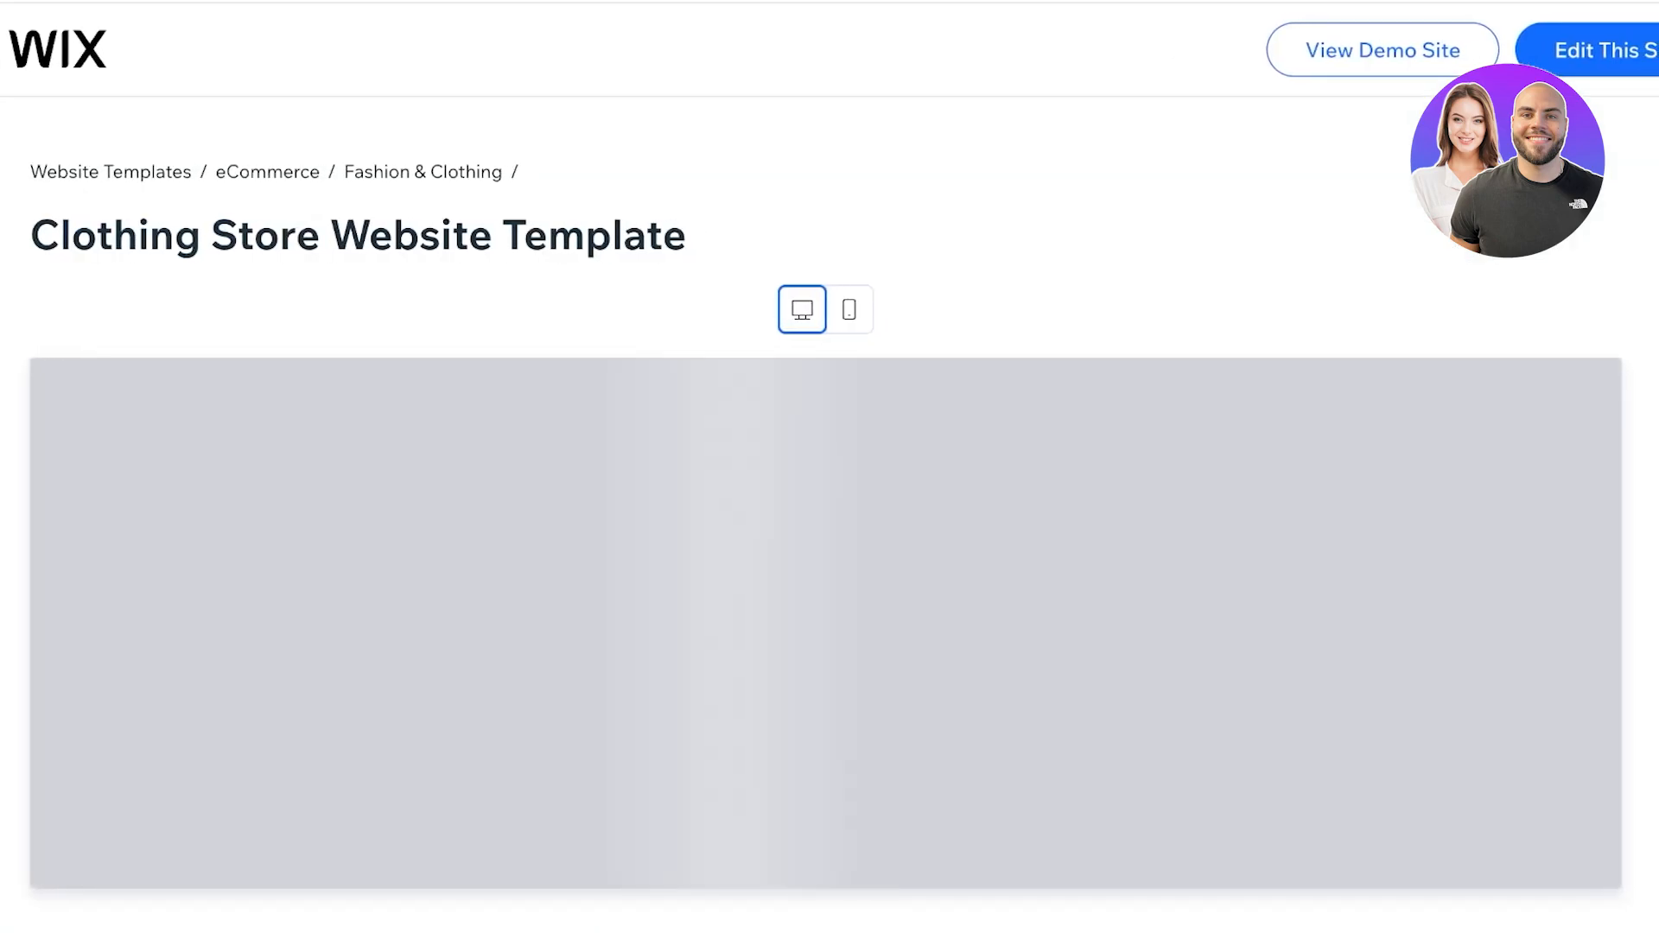
Examine the Clothing Store template's page preview, description and included main apps.
scroll(830, 518, down, 5)
scroll(829, 518, down, 3)
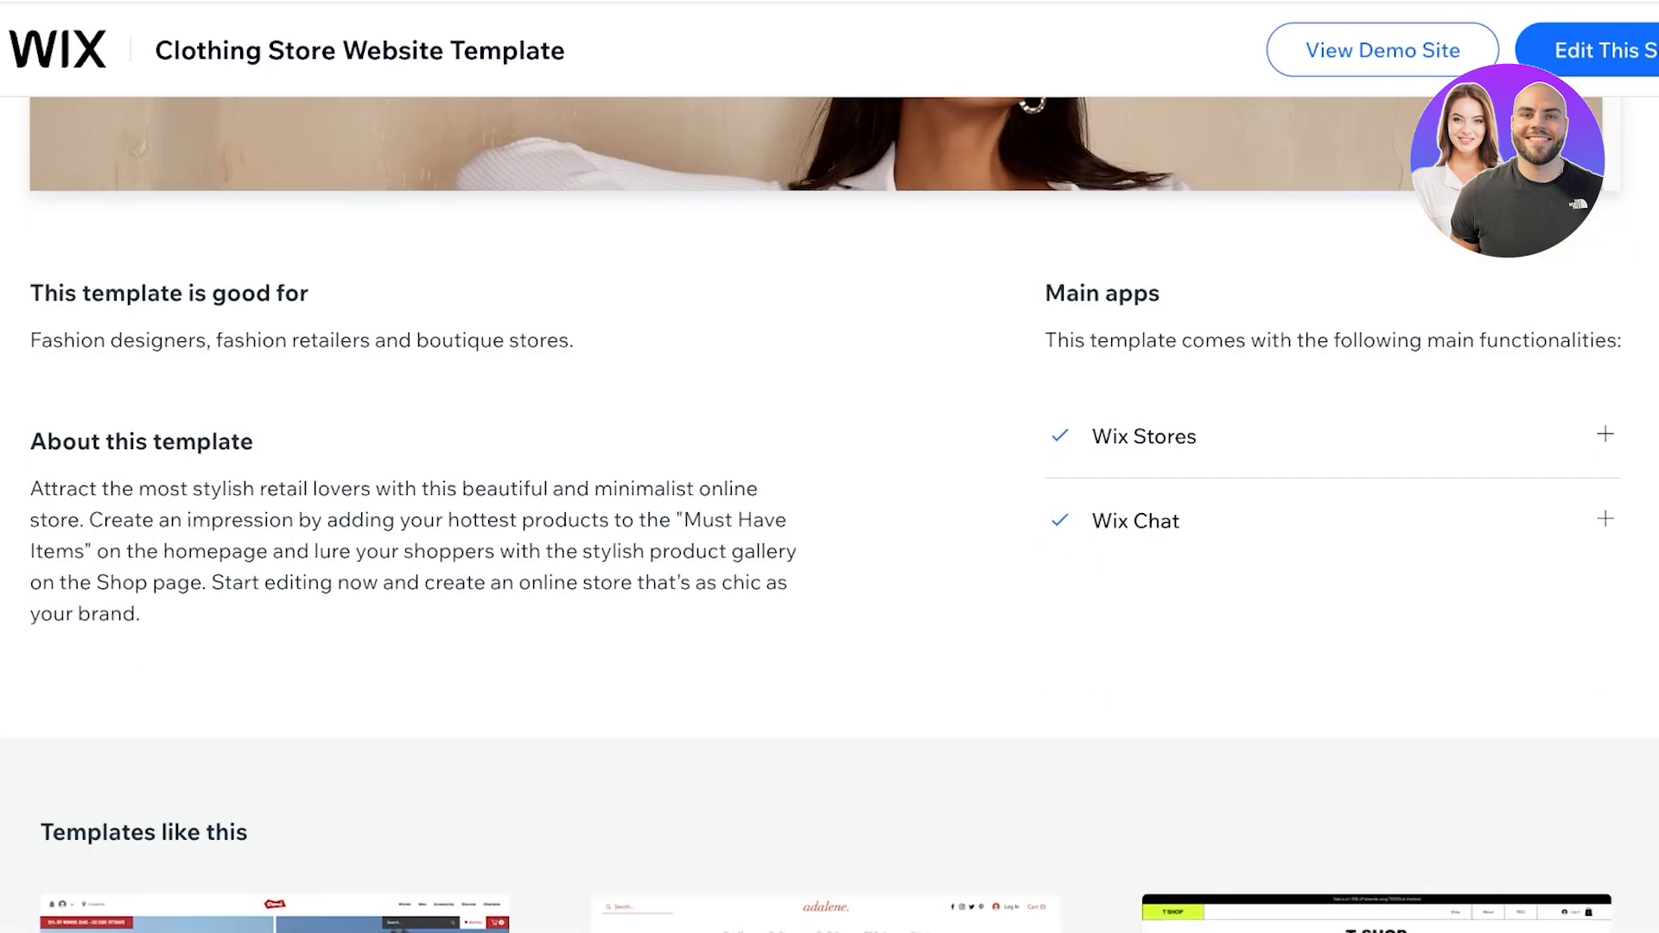
scroll(829, 518, up, 7)
scroll(816, 626, down, 10)
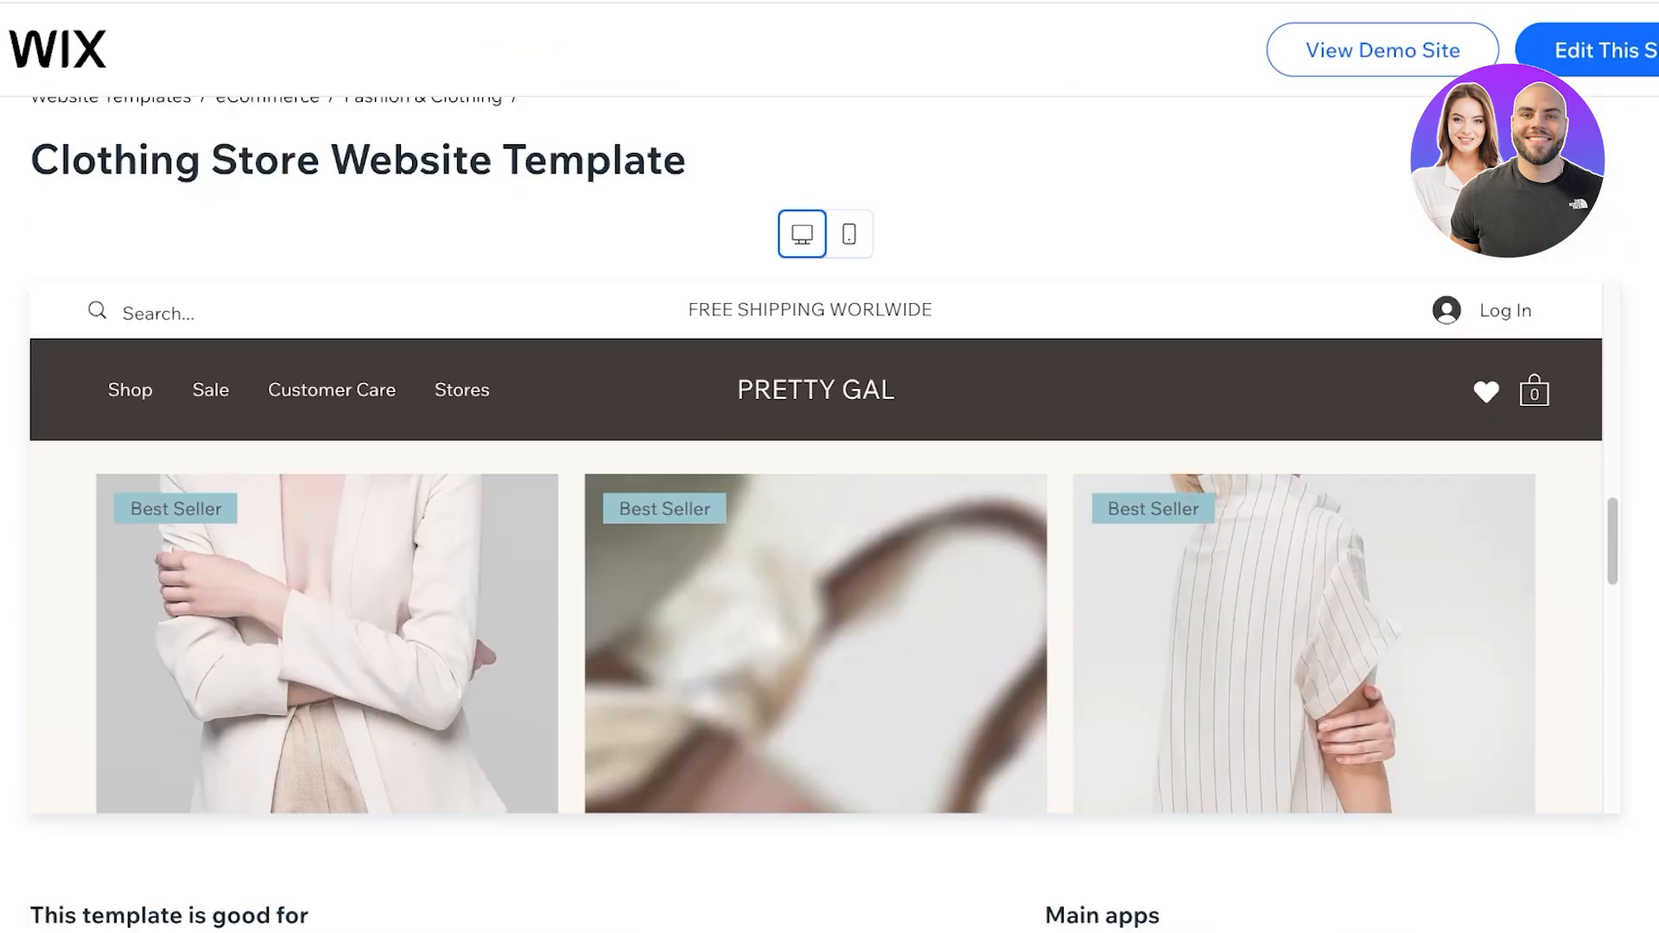
scroll(817, 575, down, 3)
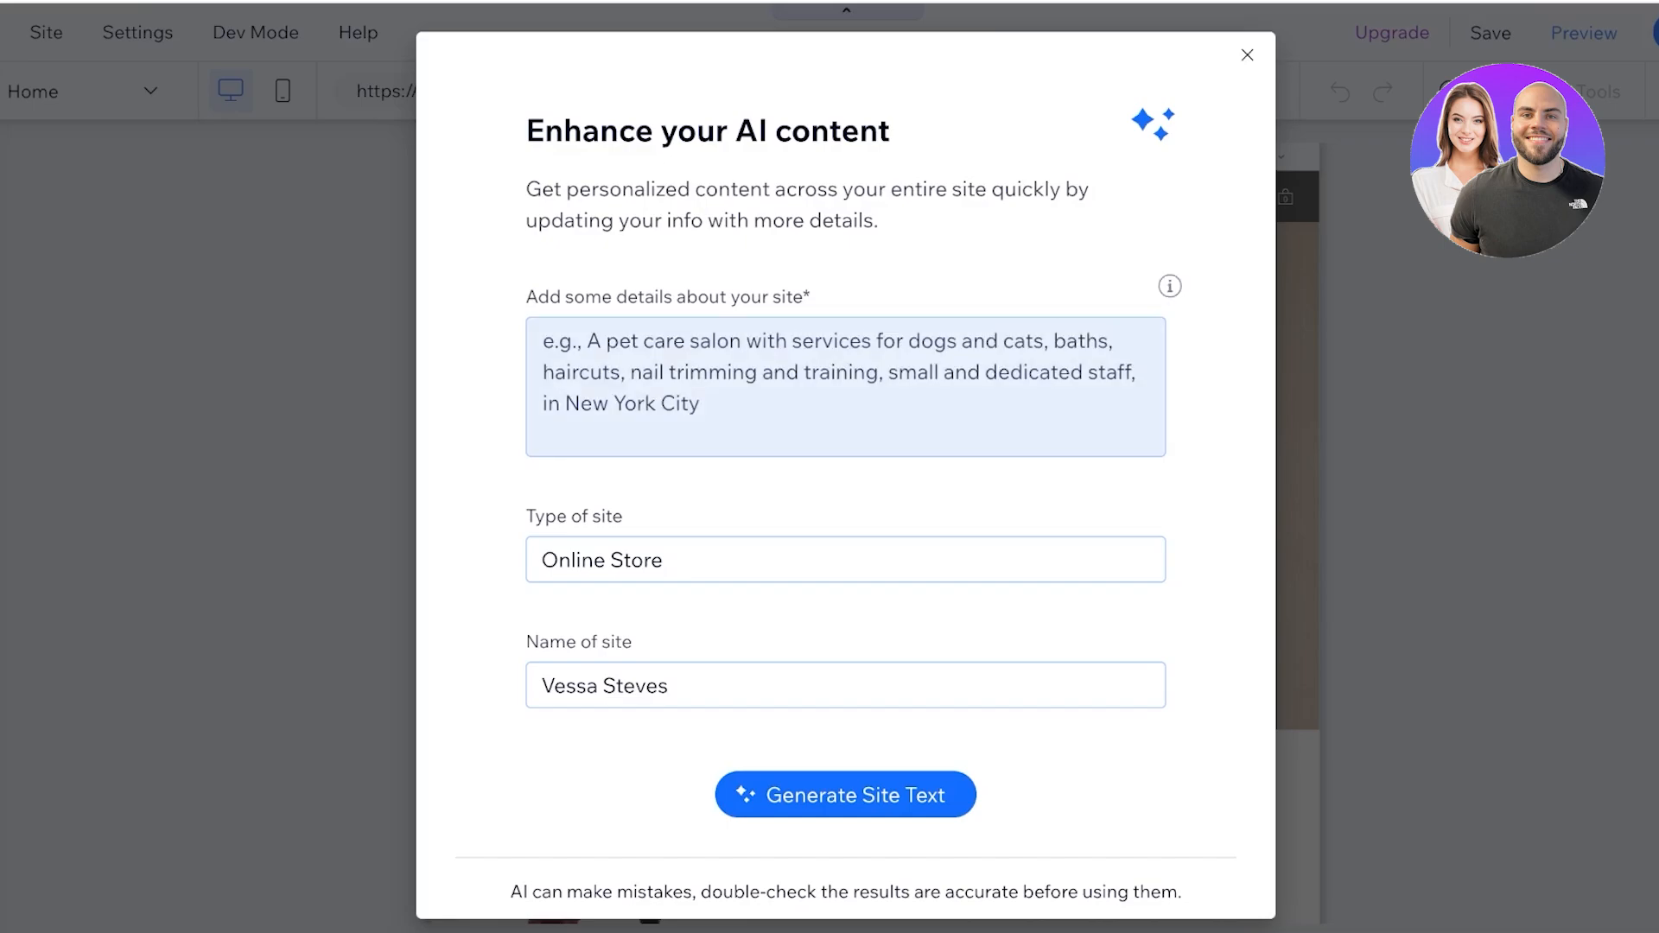
Enter "A makeup brand selling luxury makeup. We create cruelty free products" as the site details for the AI content.
click(845, 386)
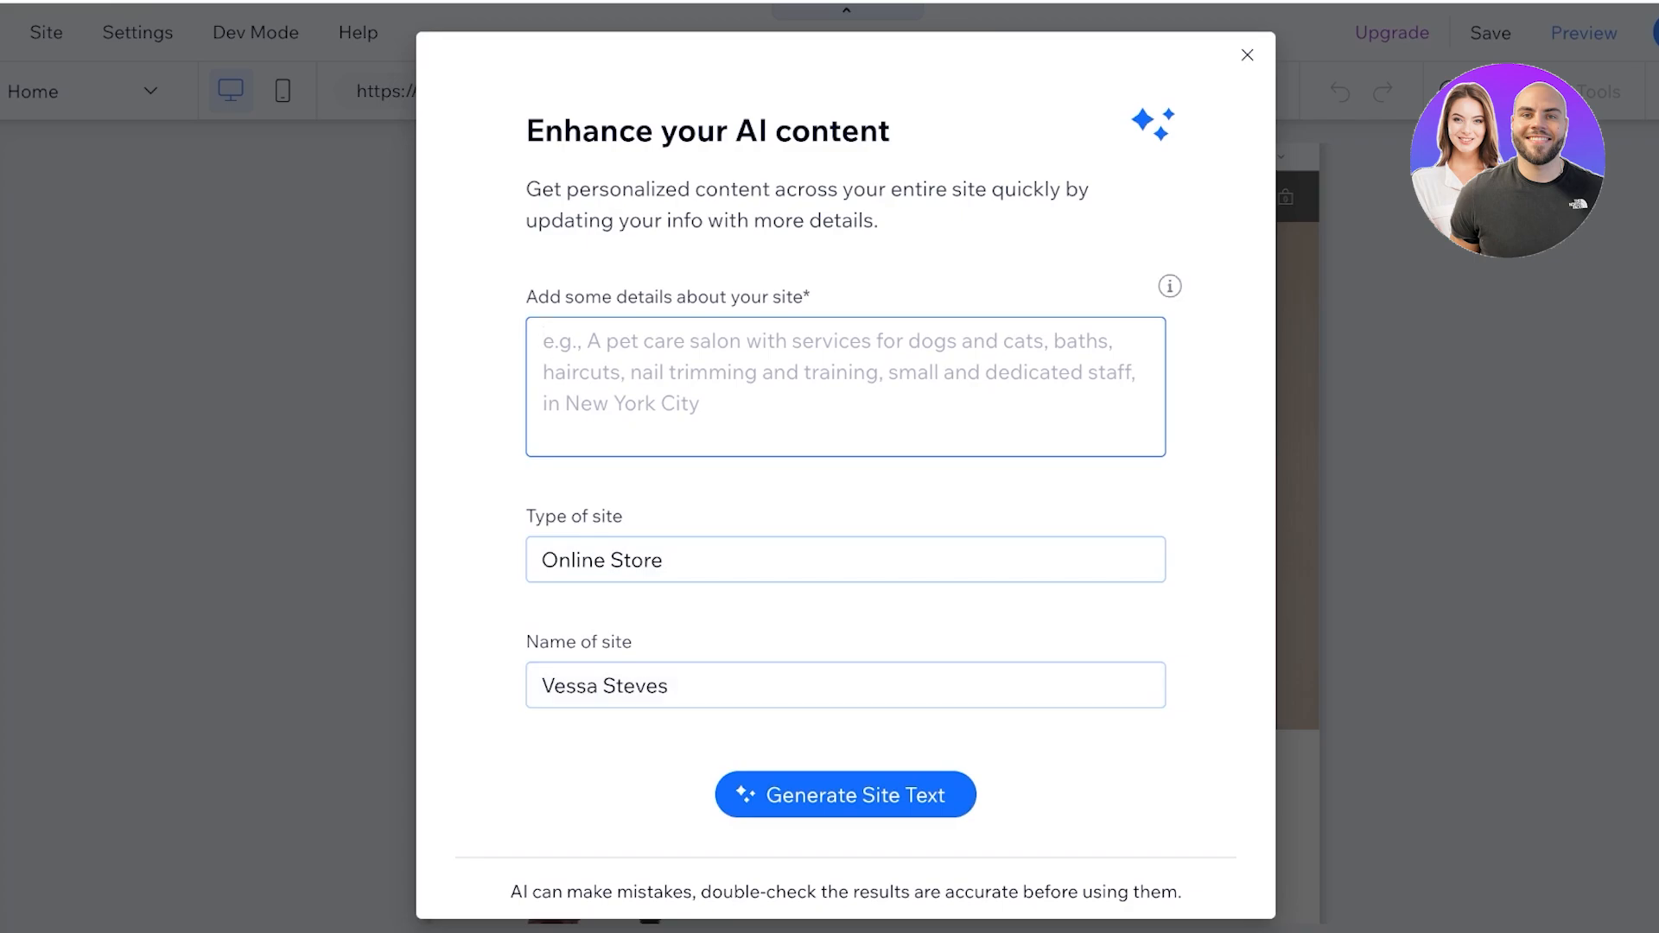
text(A)
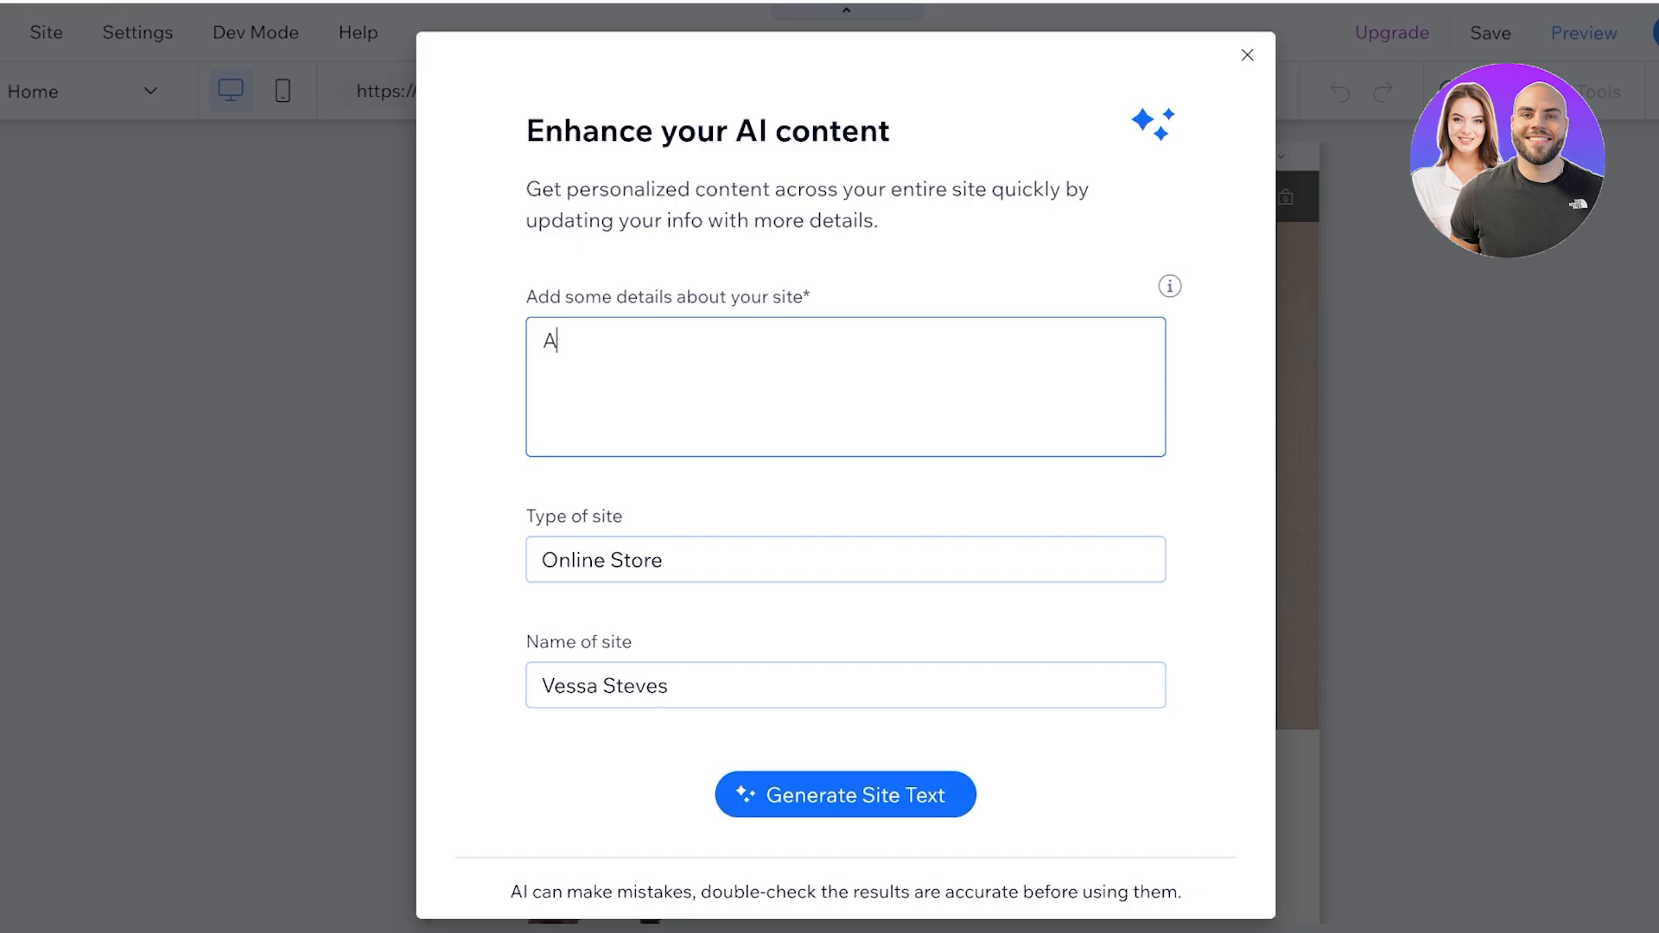
text( makeup brand selling luc)
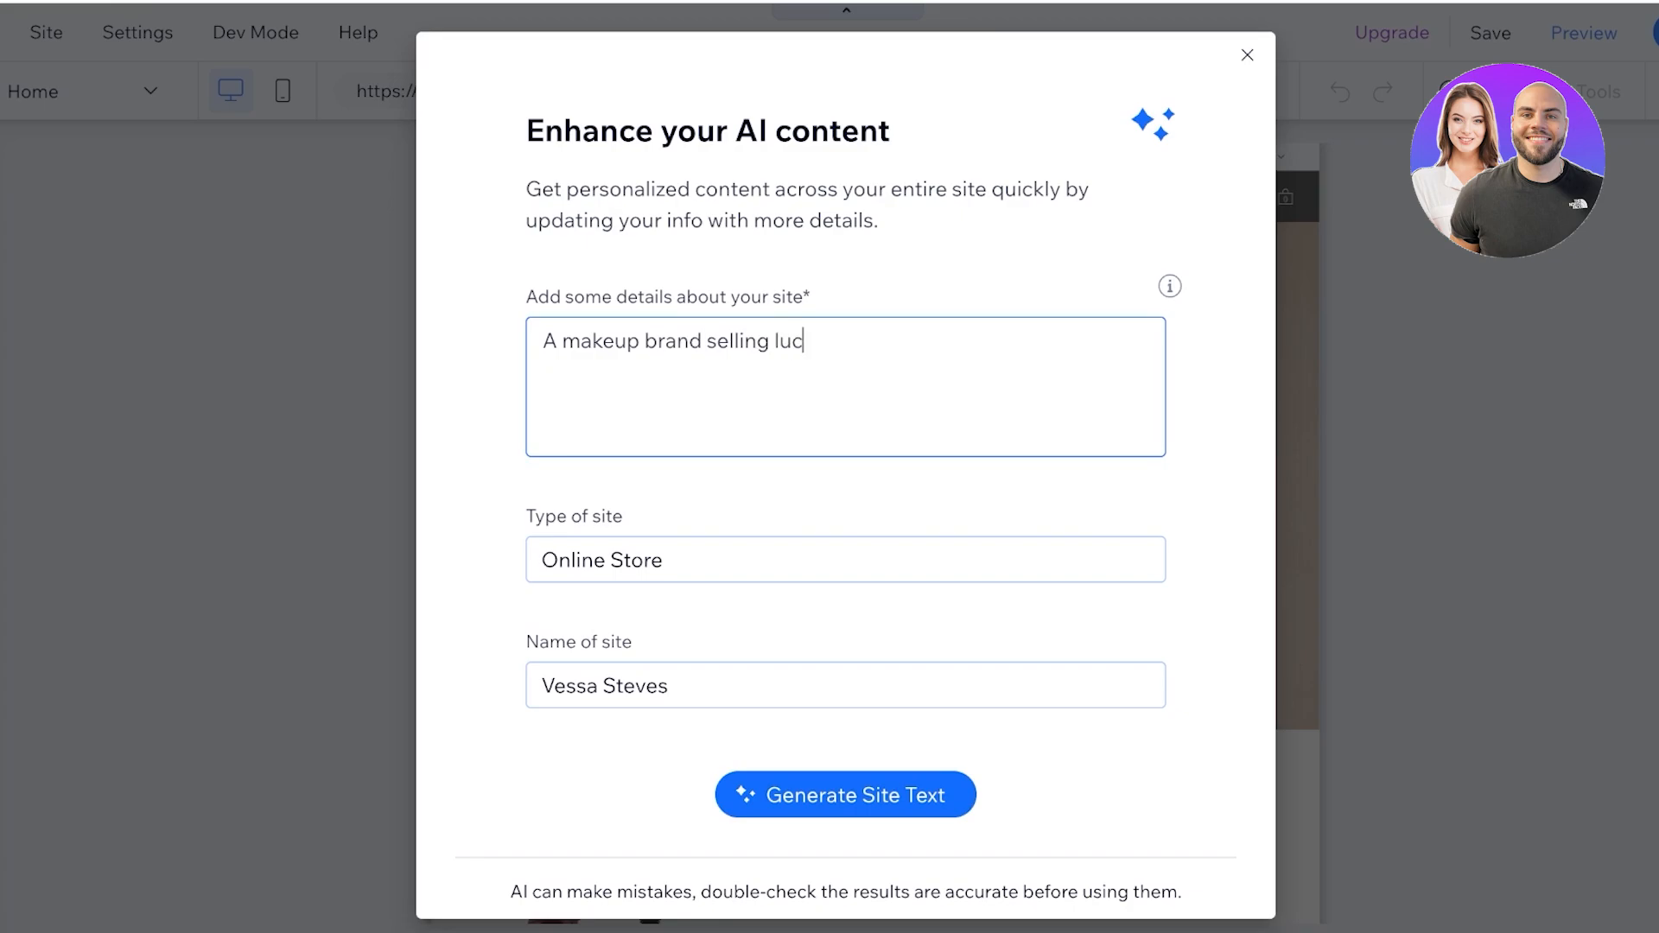
key(BackSpace)
text(xury makeup. We create r)
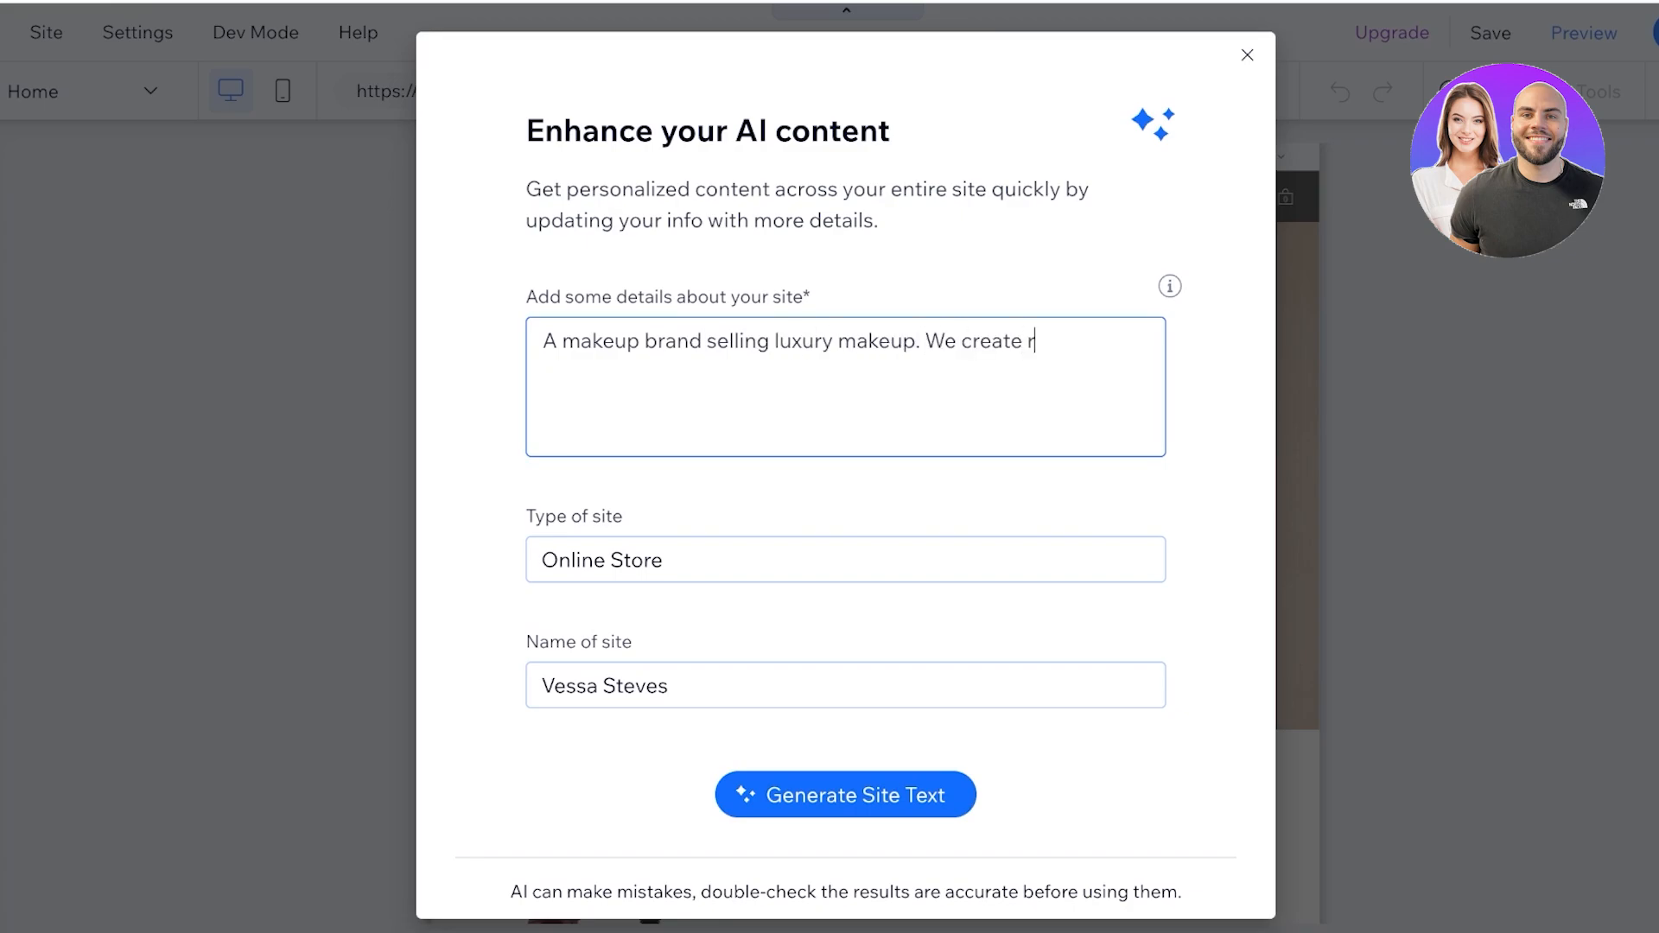
key(BackSpace)
text(cruelty f)
key(BackSpace)
key(BackSpace)
key(BackSpace)
key(BackSpace)
key(BackSpace)
text(lty free produc)
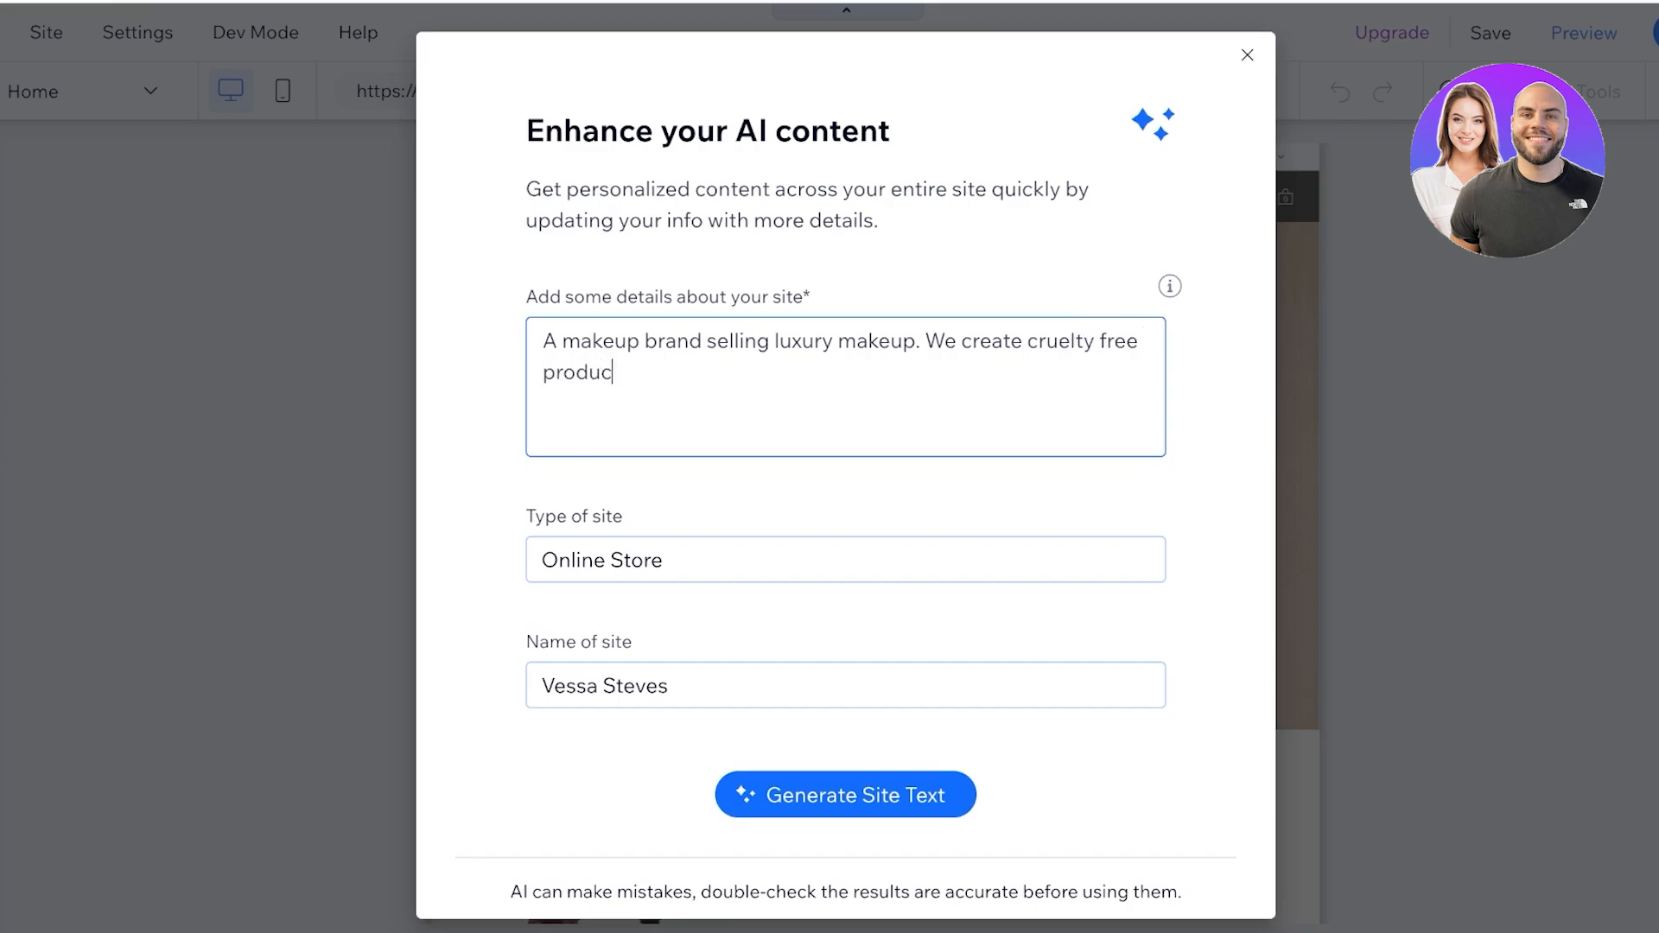
text(ts)
Insert "vegan and" before "cruelty free", finish with ". Makeup which is boosted by skincare ingredients and science.", and generate the site text.
click(1026, 341)
text(vegan and cruelty free products)
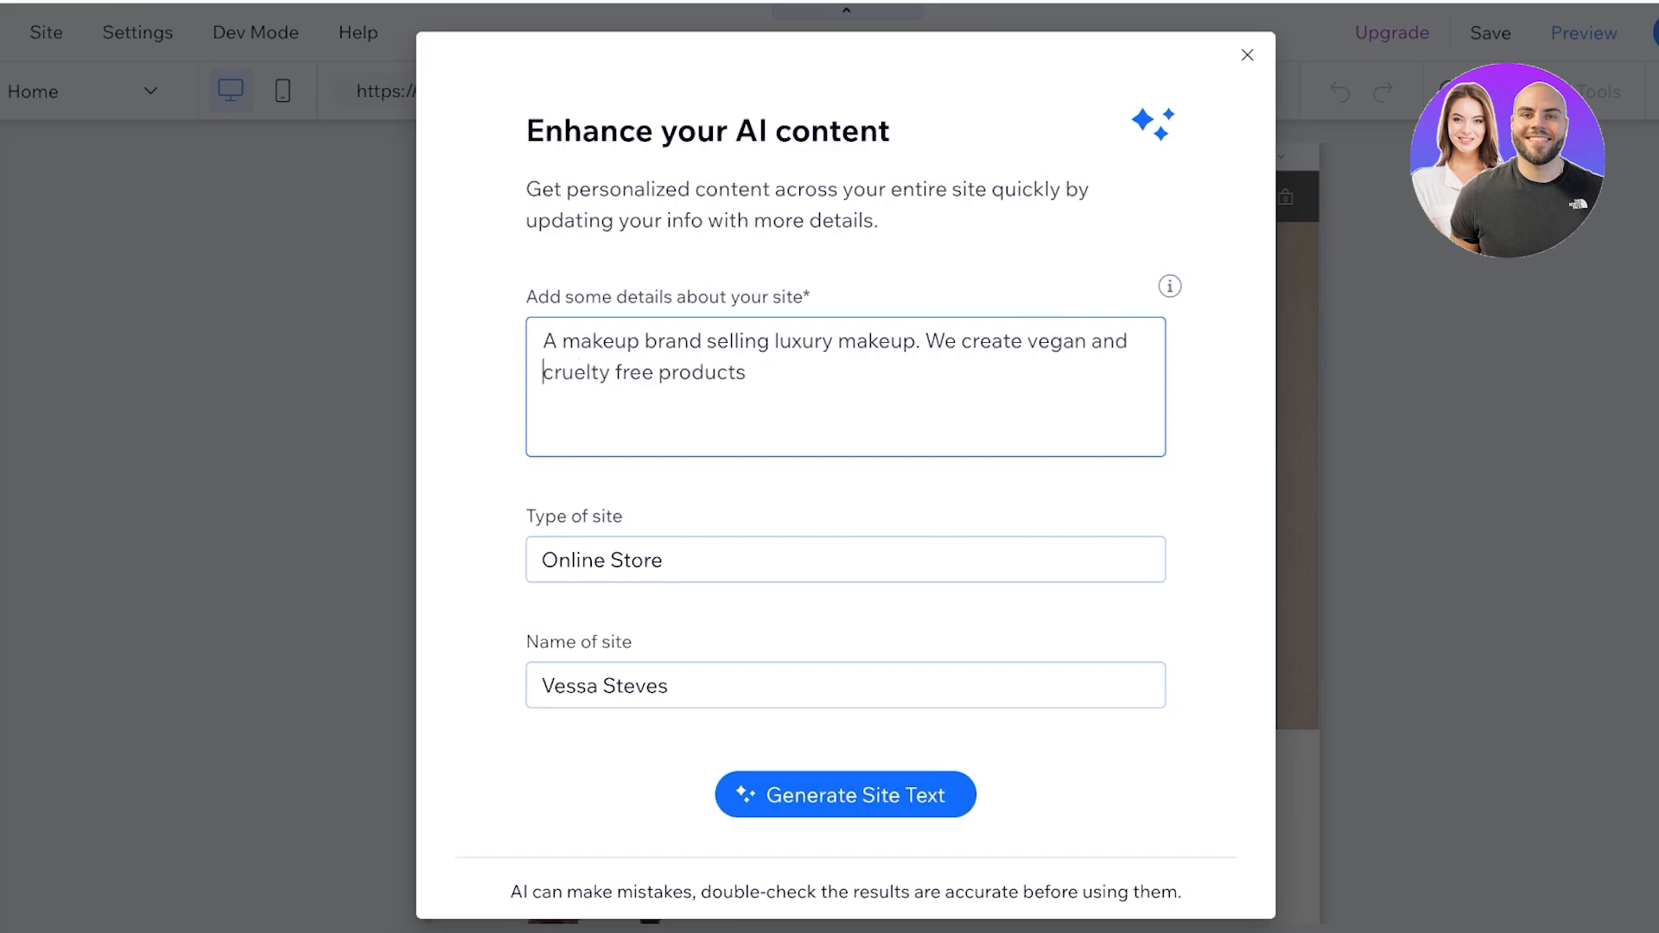
text(. Makeup which is)
mouse_move(1169, 286)
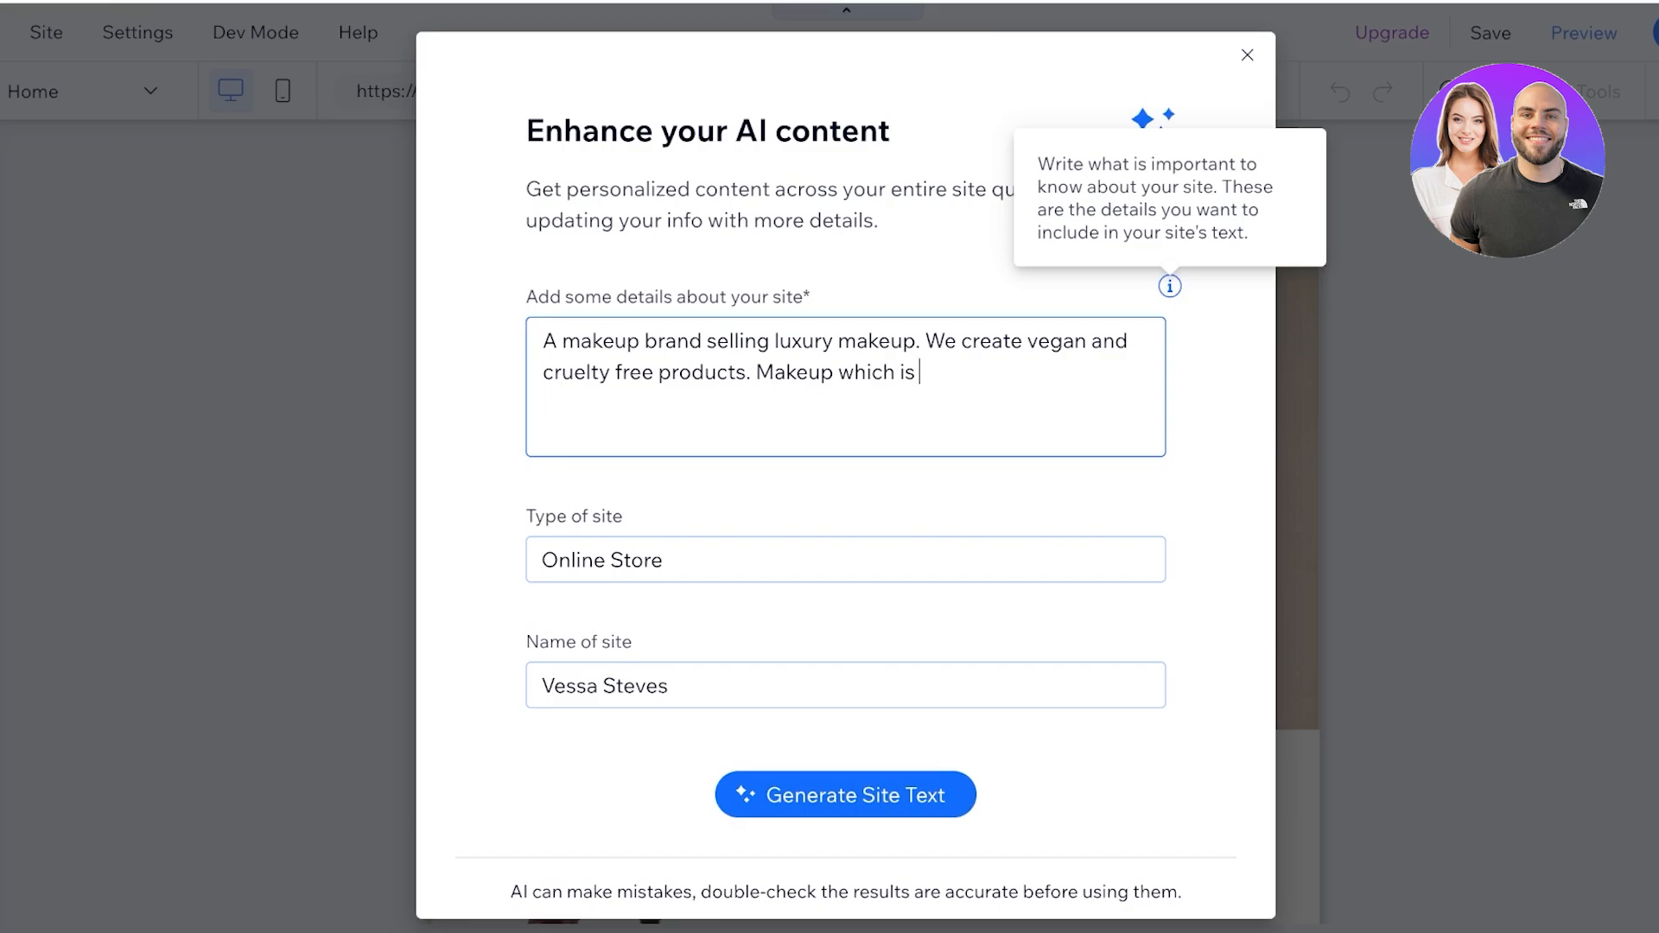
text(boosted by skincare)
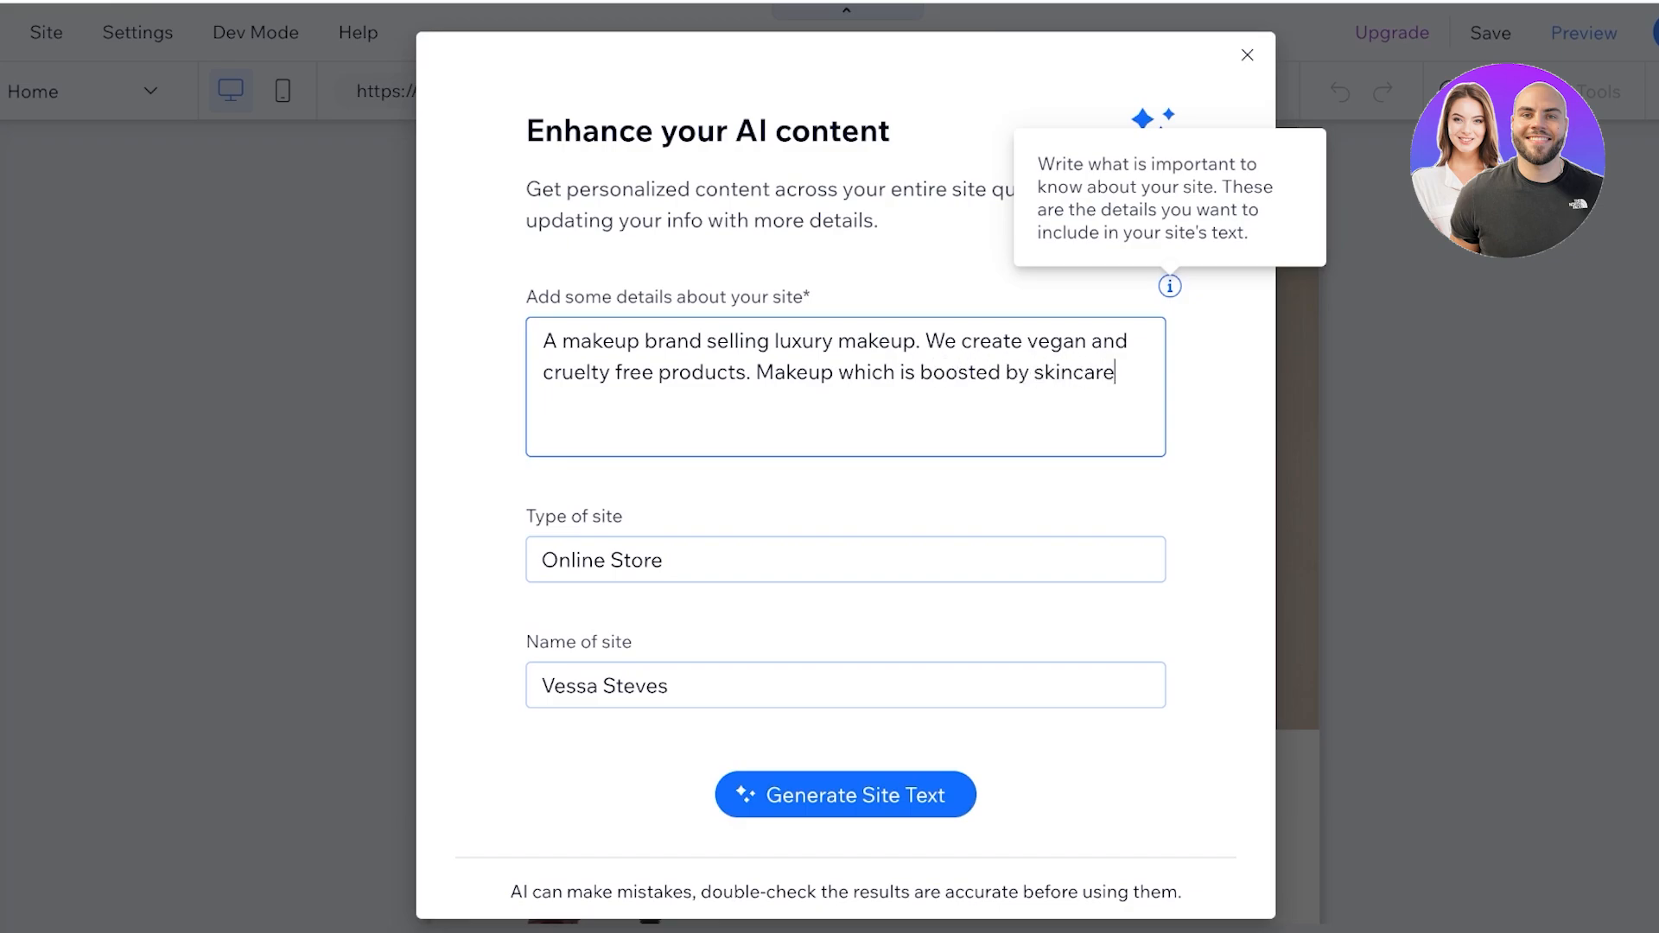
text( ingredients and science.)
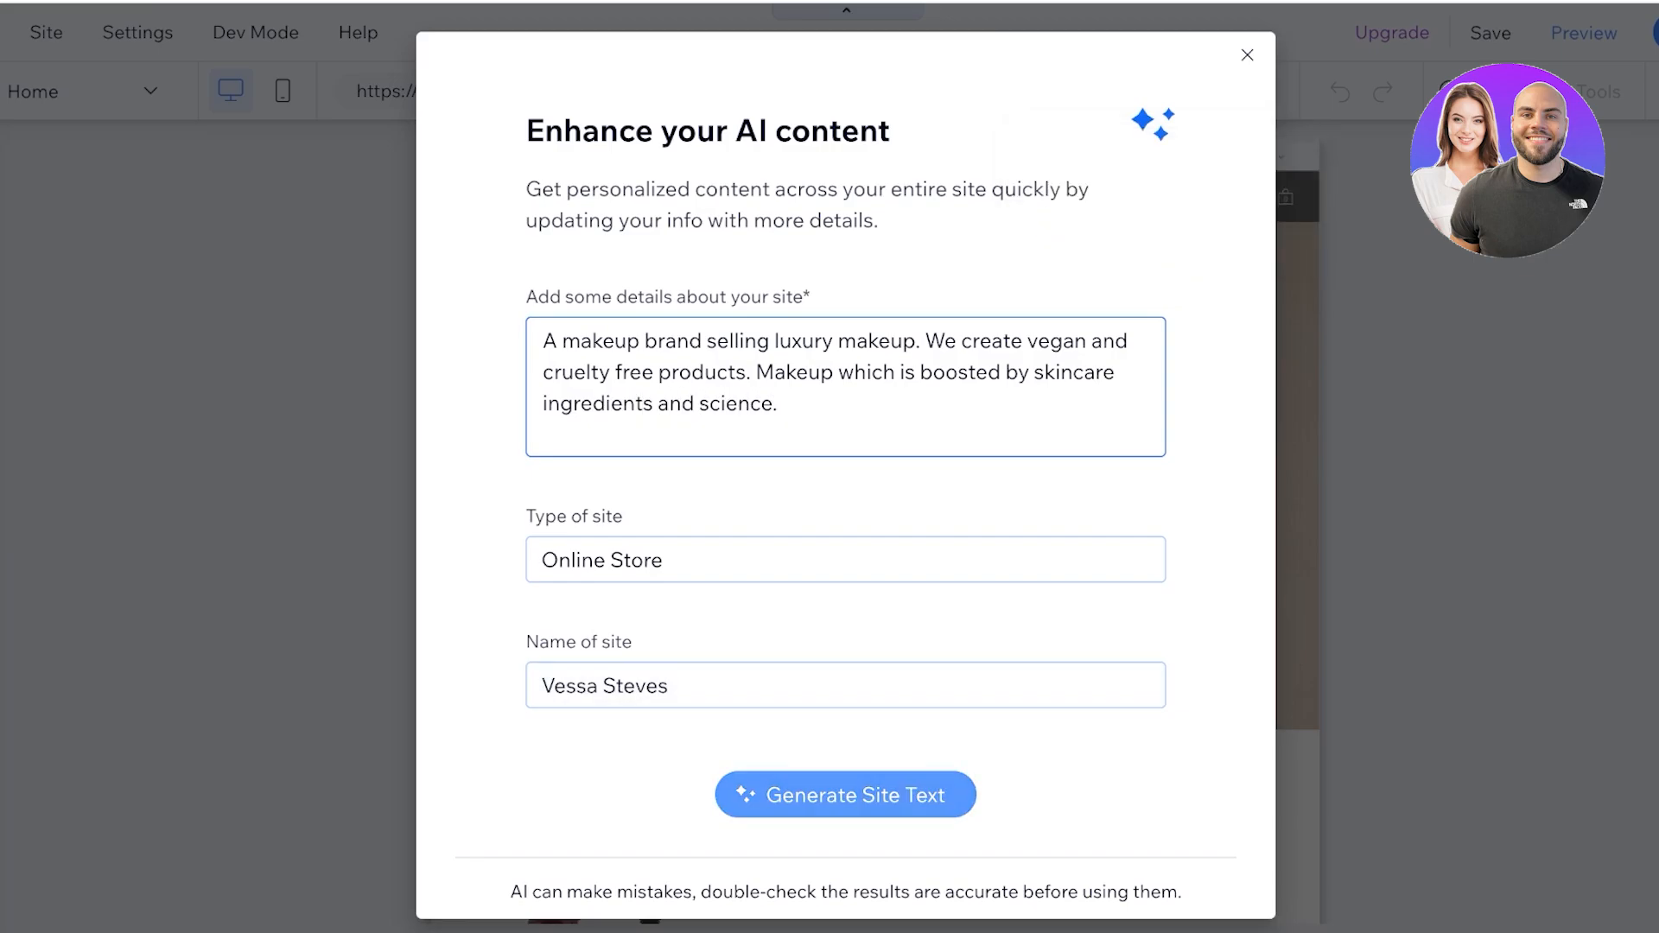
click(845, 794)
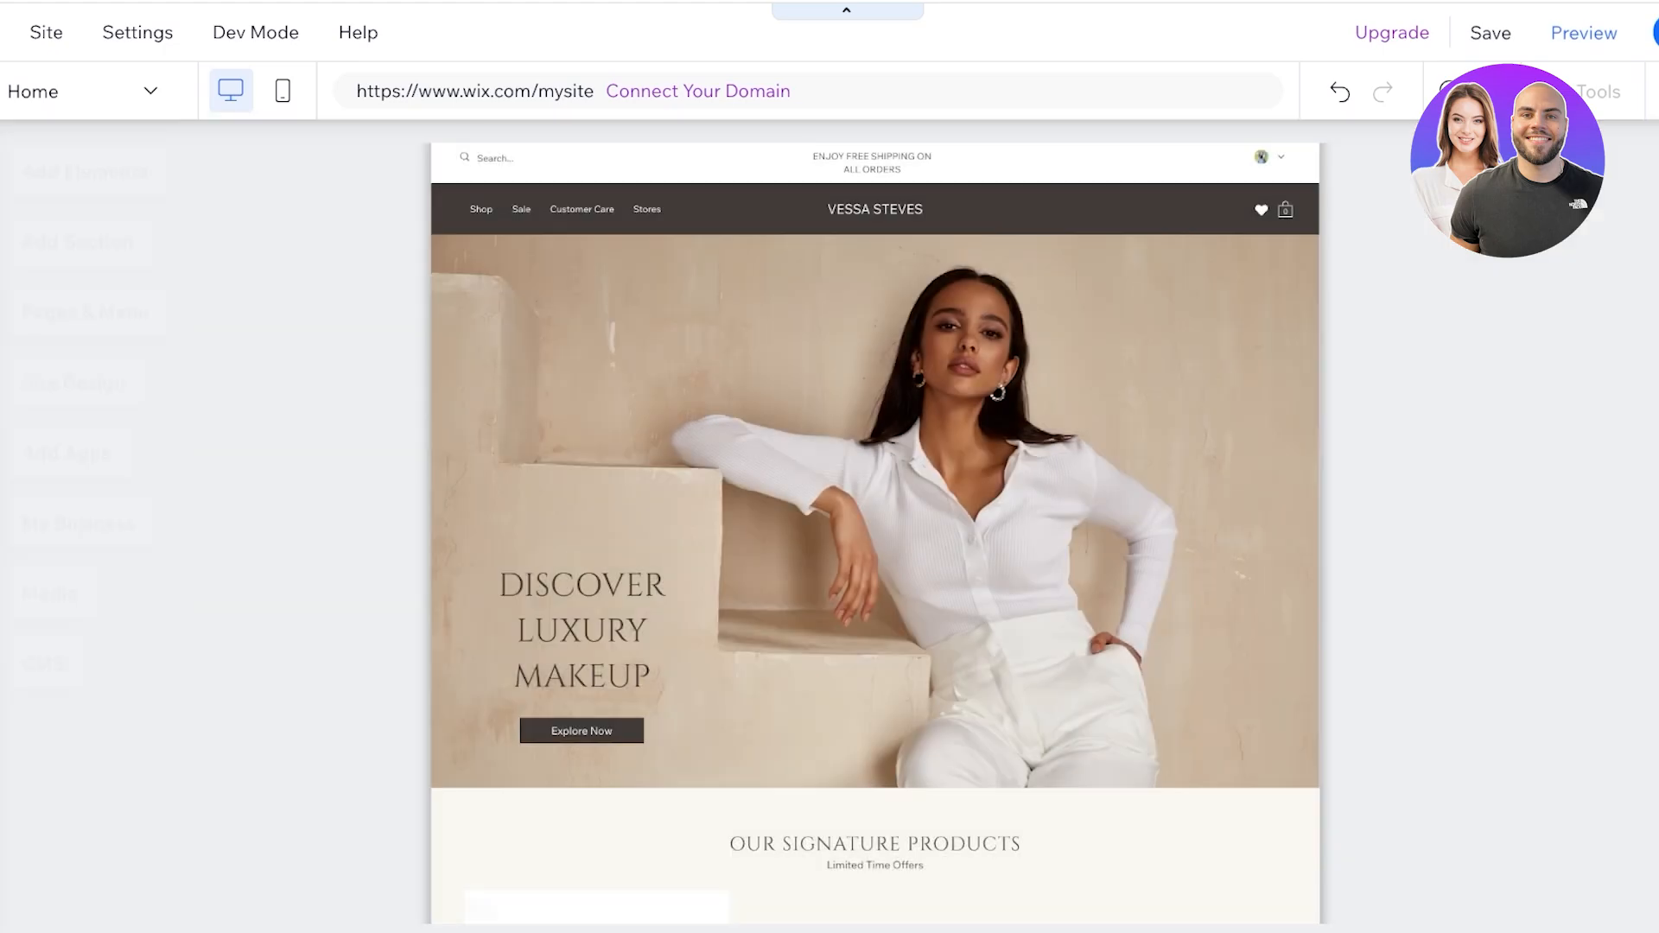
Delete the middle column holding the "Enjoy free shipping on all orders" text from the white header strip.
click(875, 511)
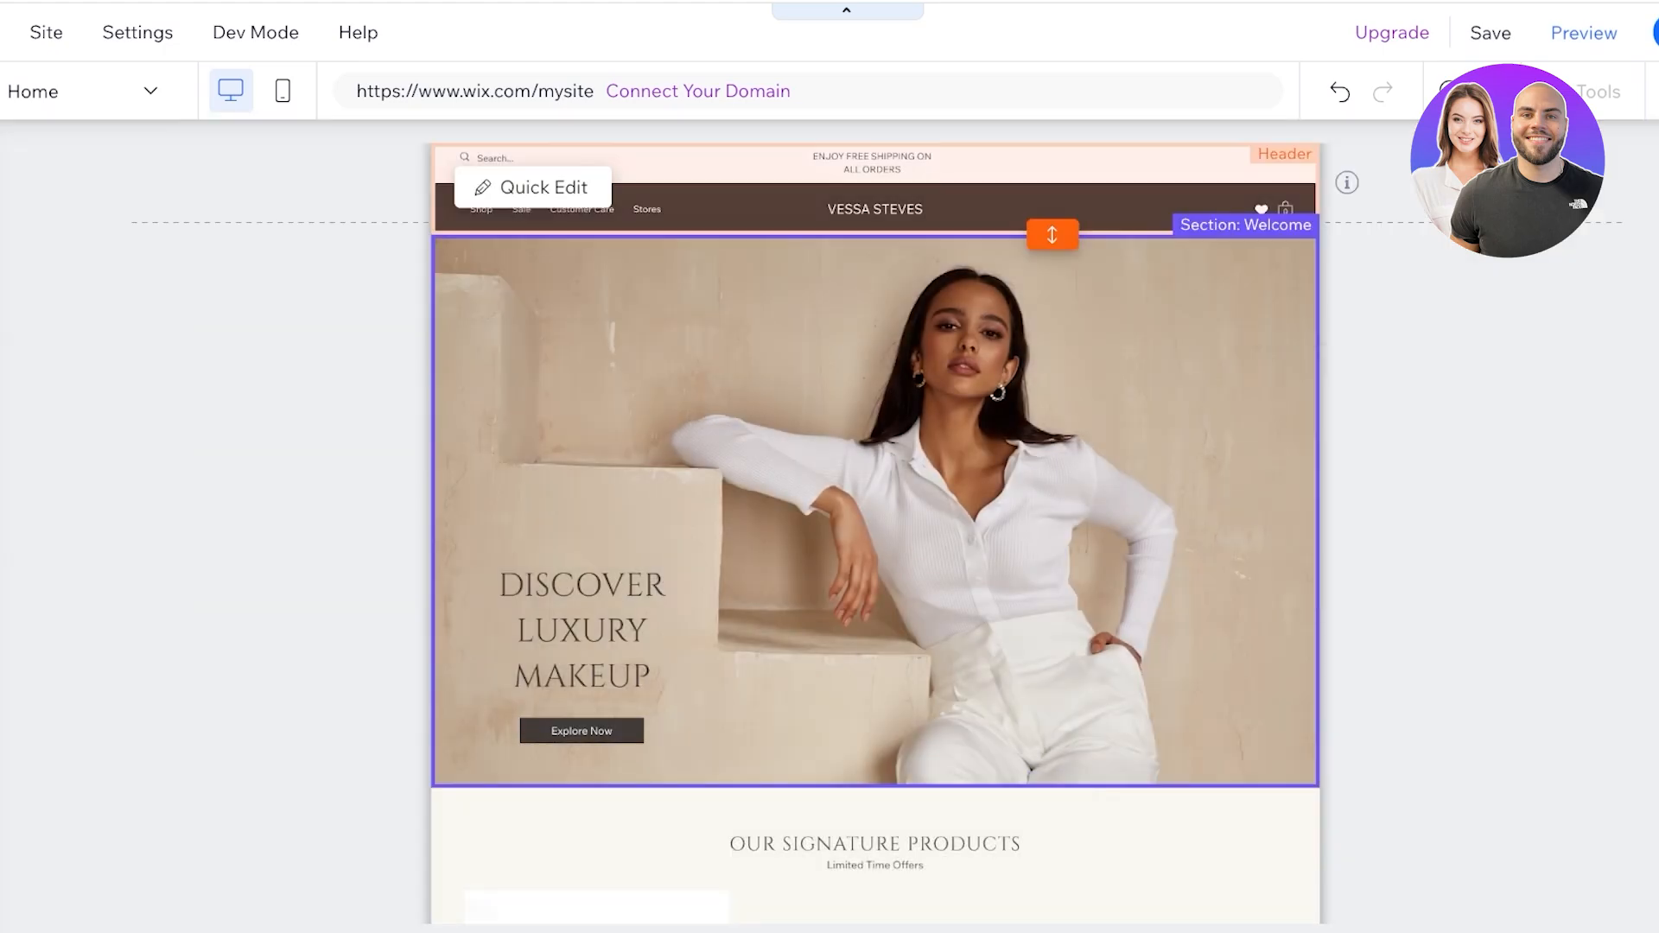
click(1454, 91)
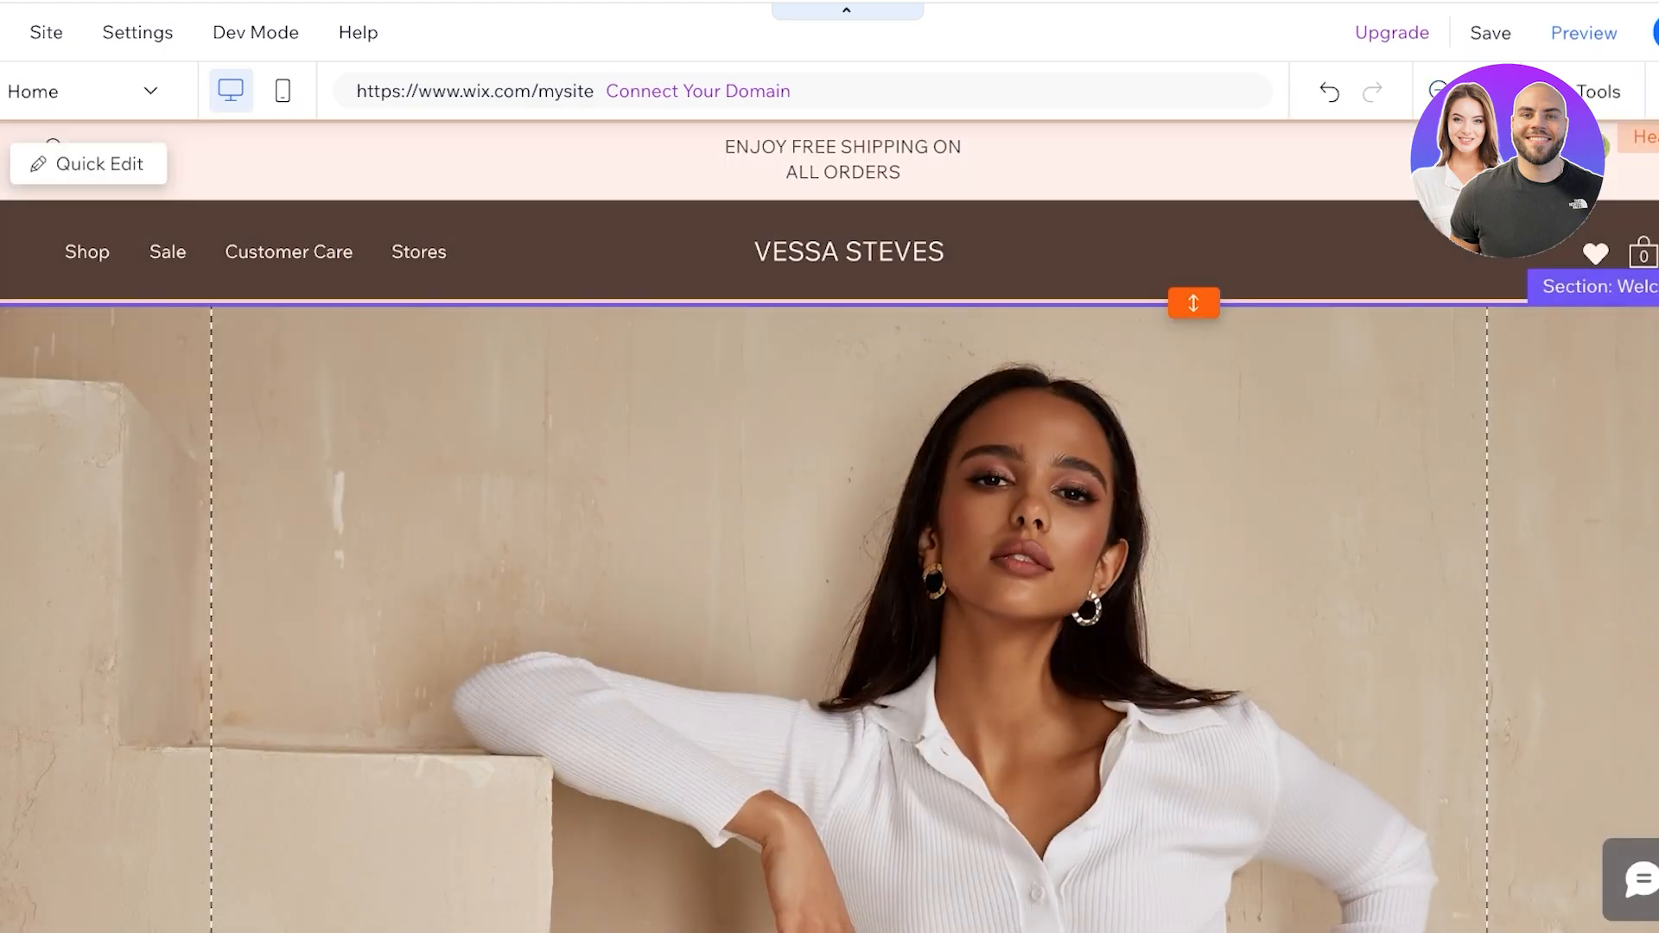
click(830, 173)
click(674, 171)
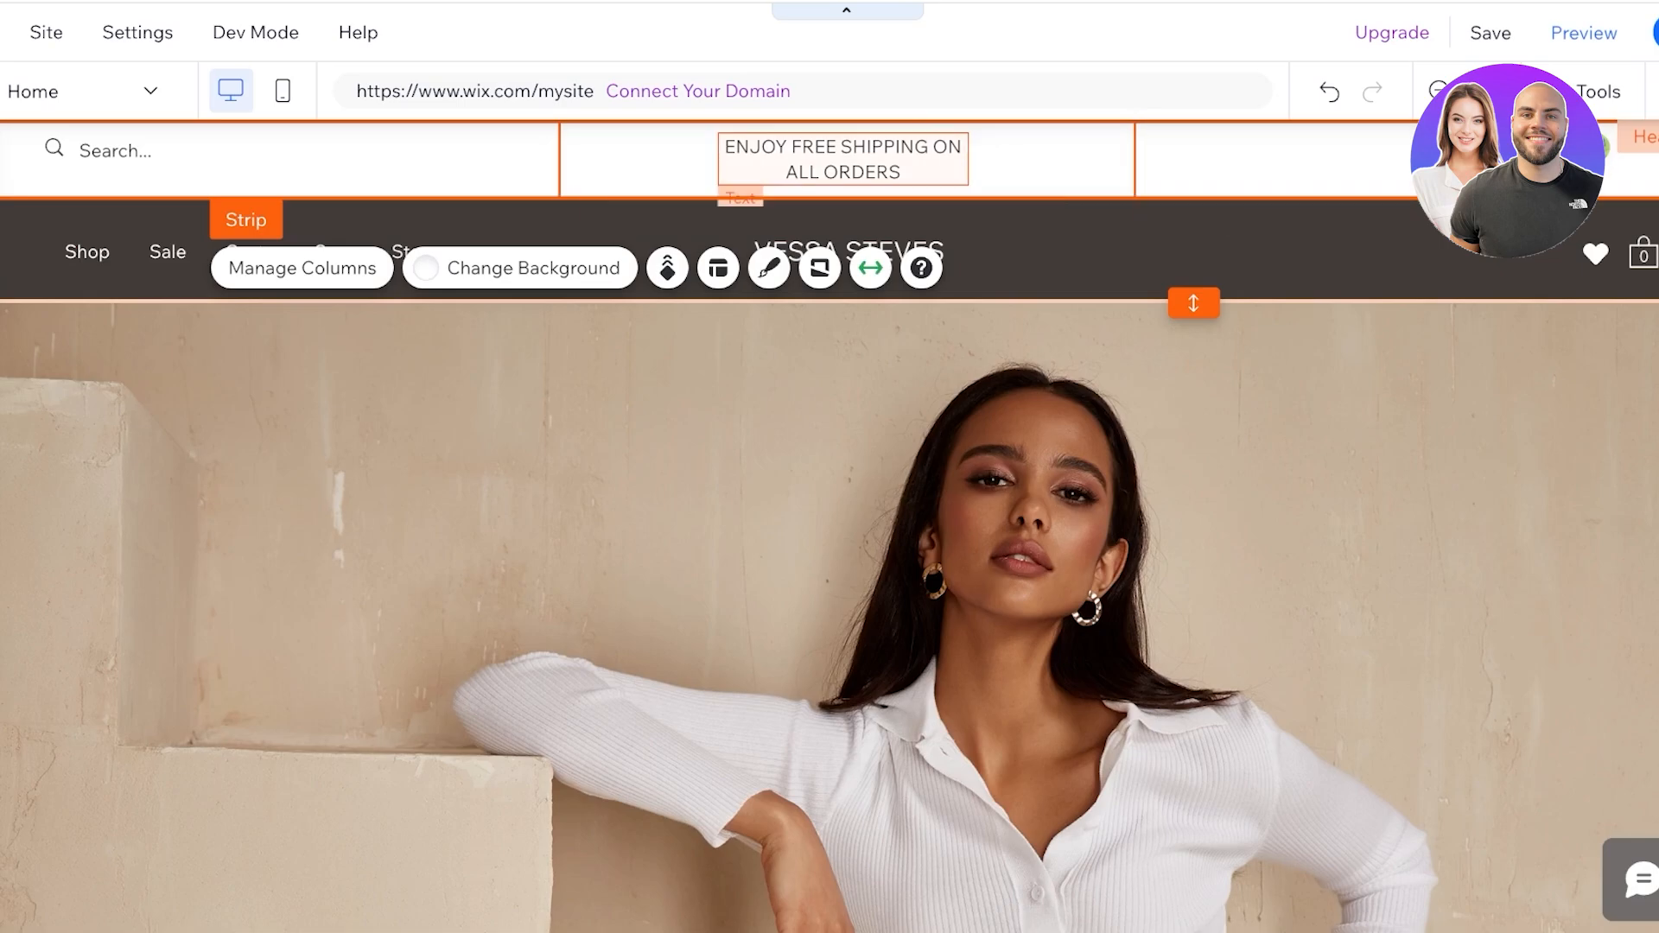
click(843, 160)
click(1037, 164)
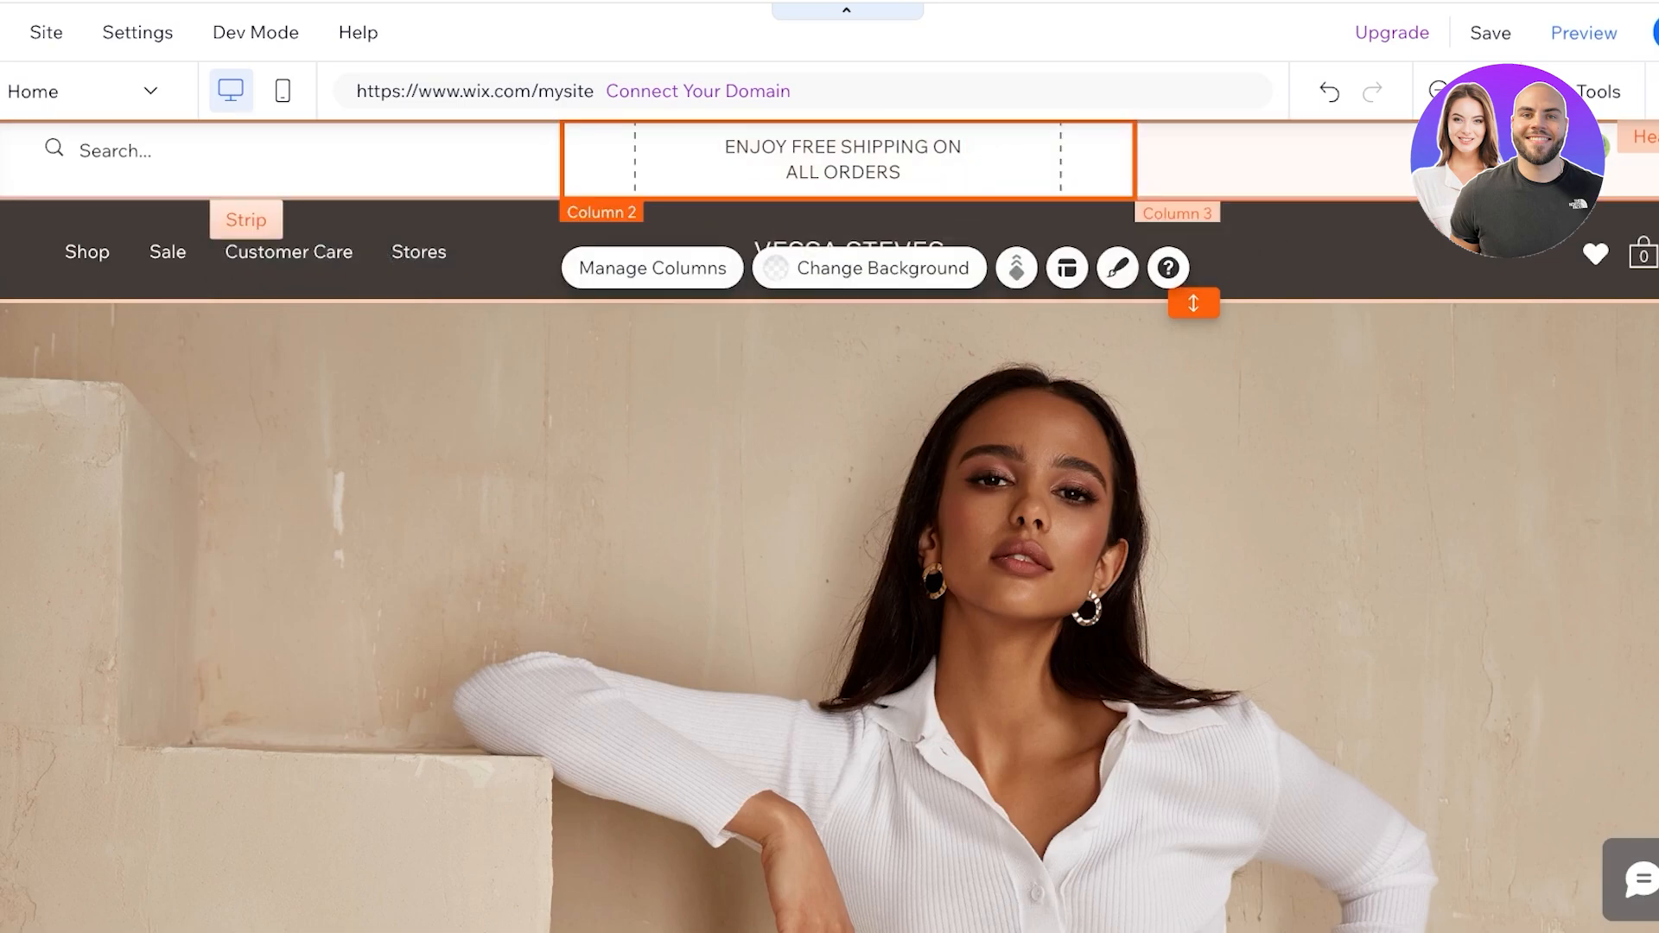
key(Delete)
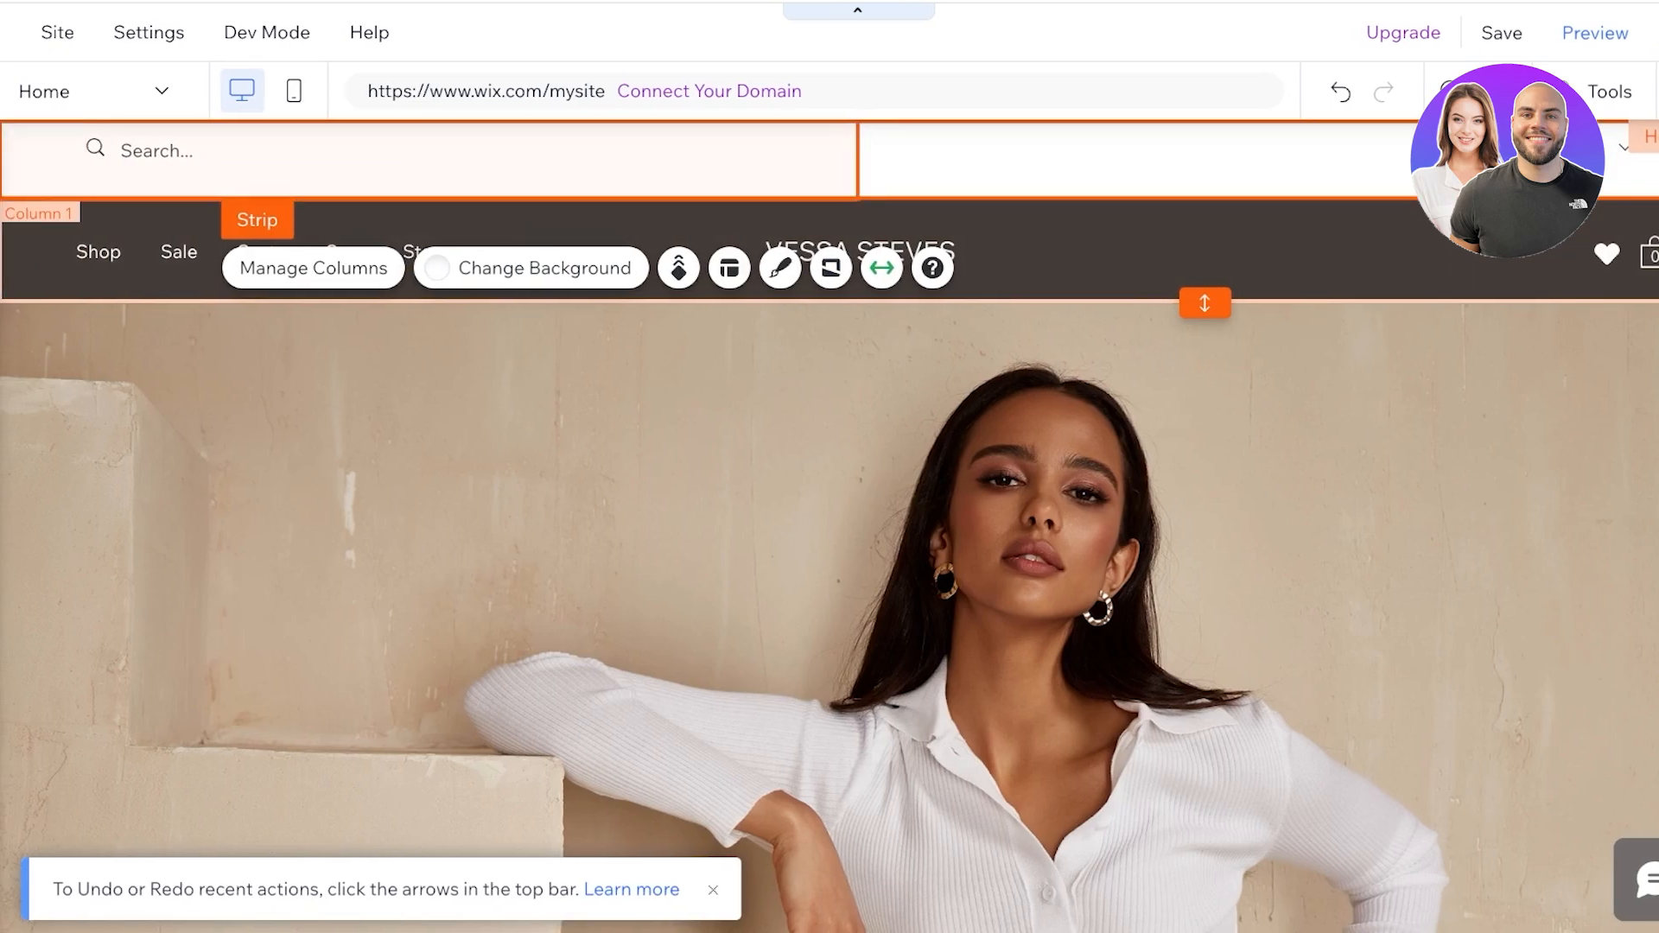
Move the member login element from the white header strip into the dark menu row beside the wishlist and cart icons.
click(483, 164)
drag(484, 164, 536, 164)
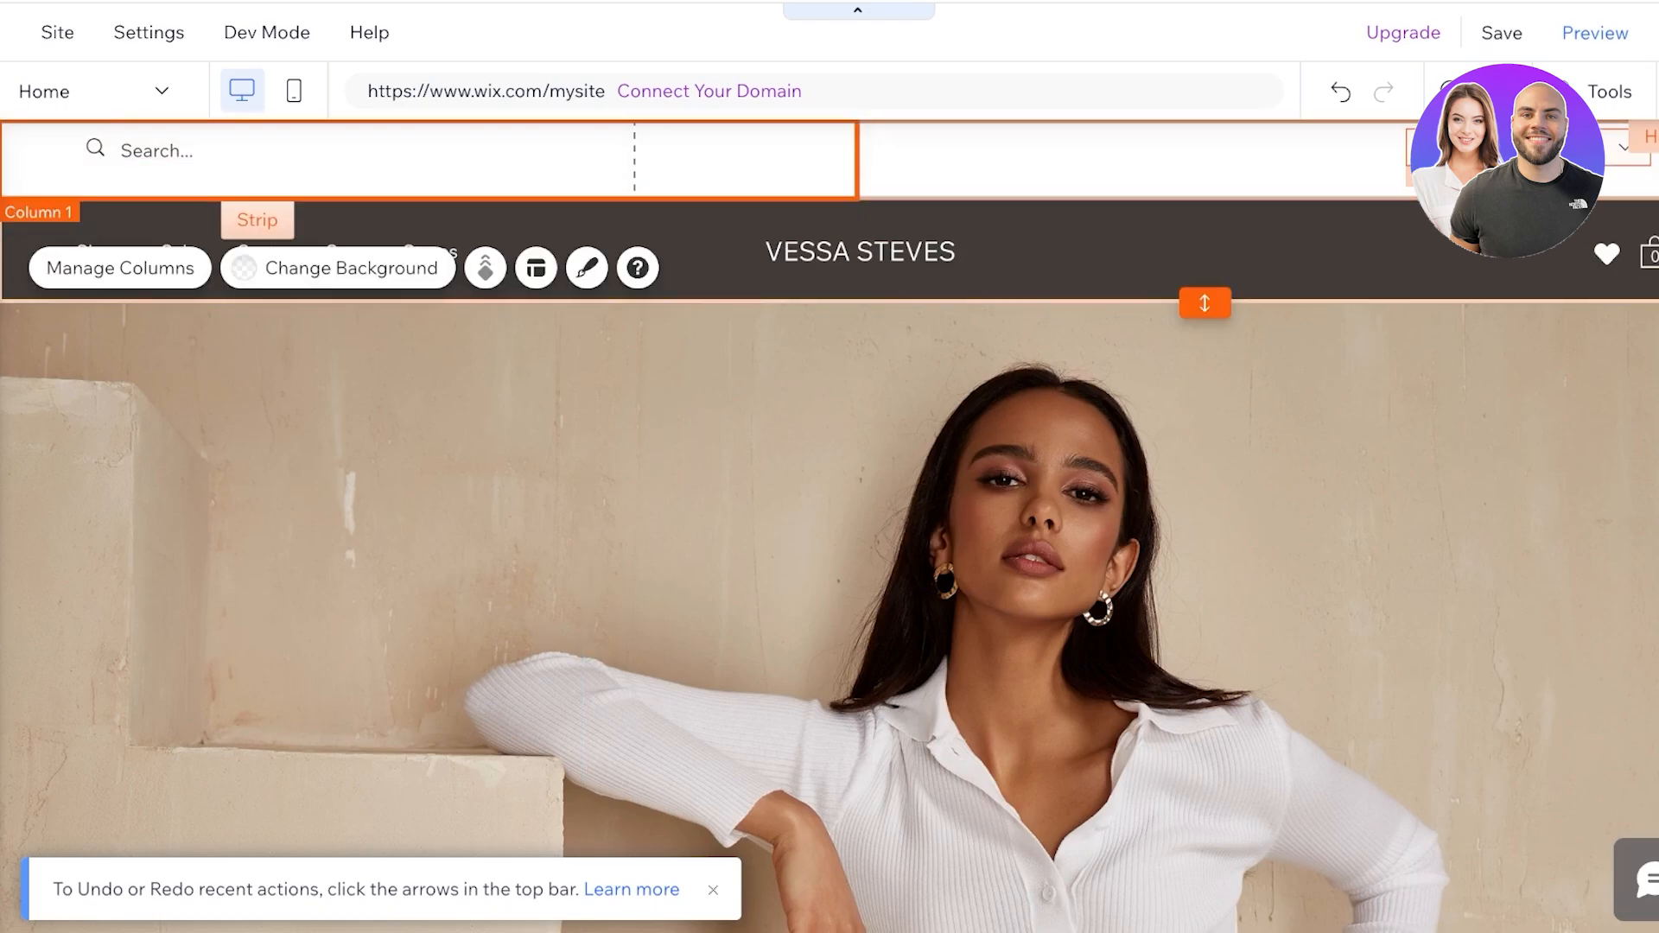
drag(1586, 147, 1523, 254)
Delete the white search strip and the remaining empty strip above the header's menu row.
click(1469, 164)
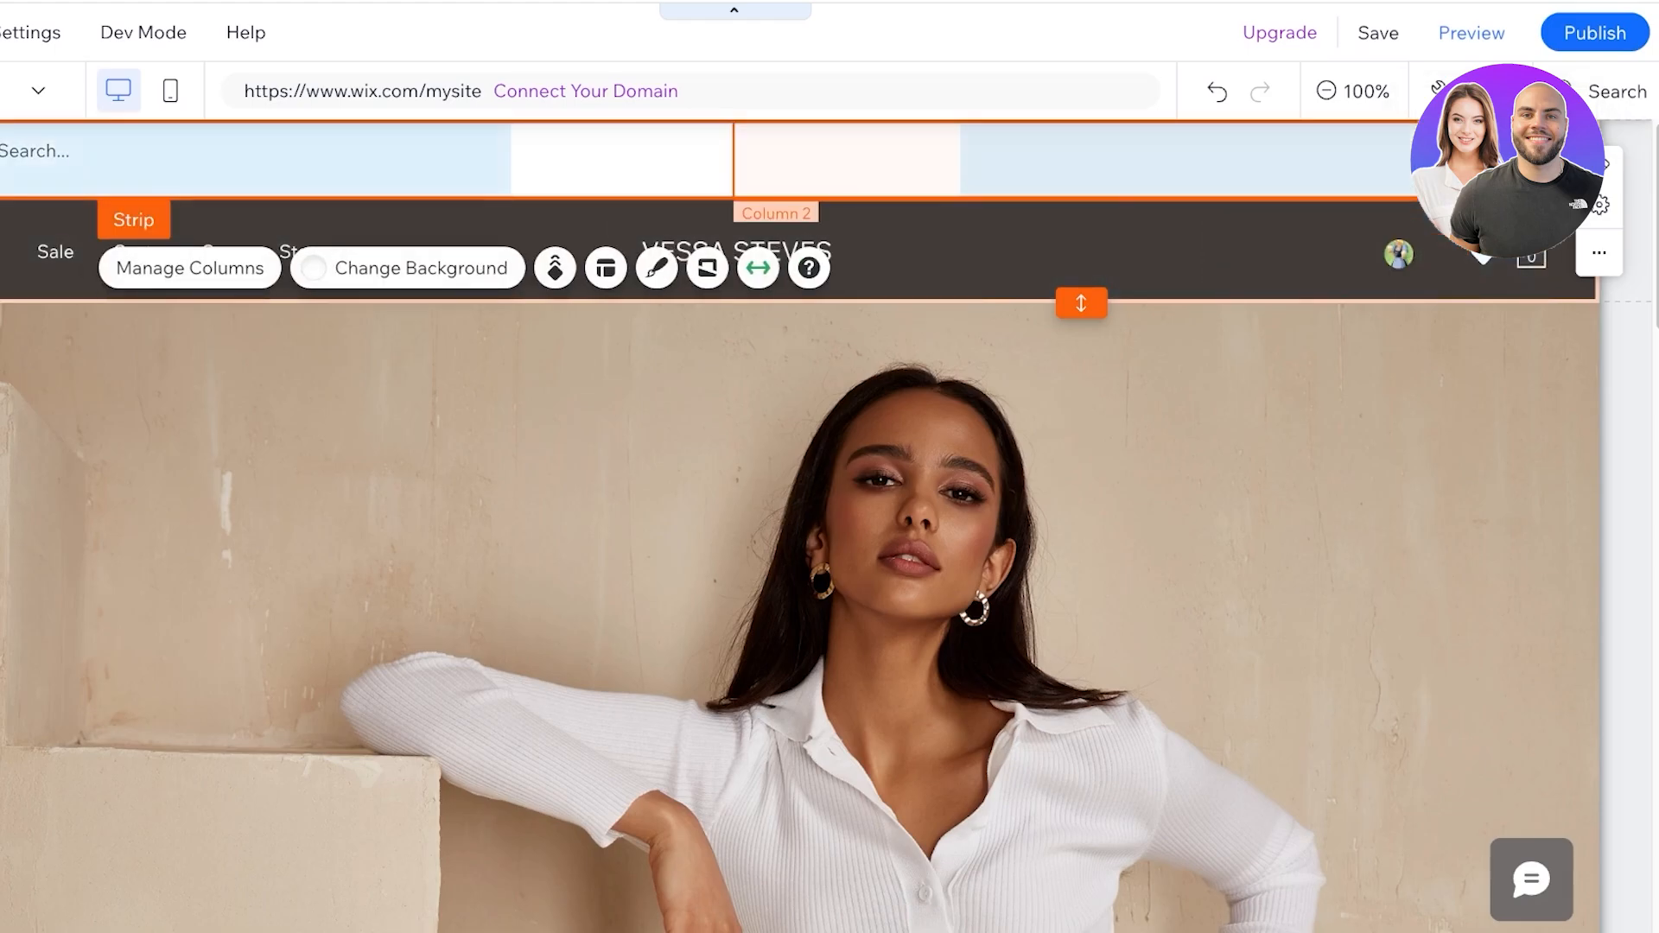
click(1157, 161)
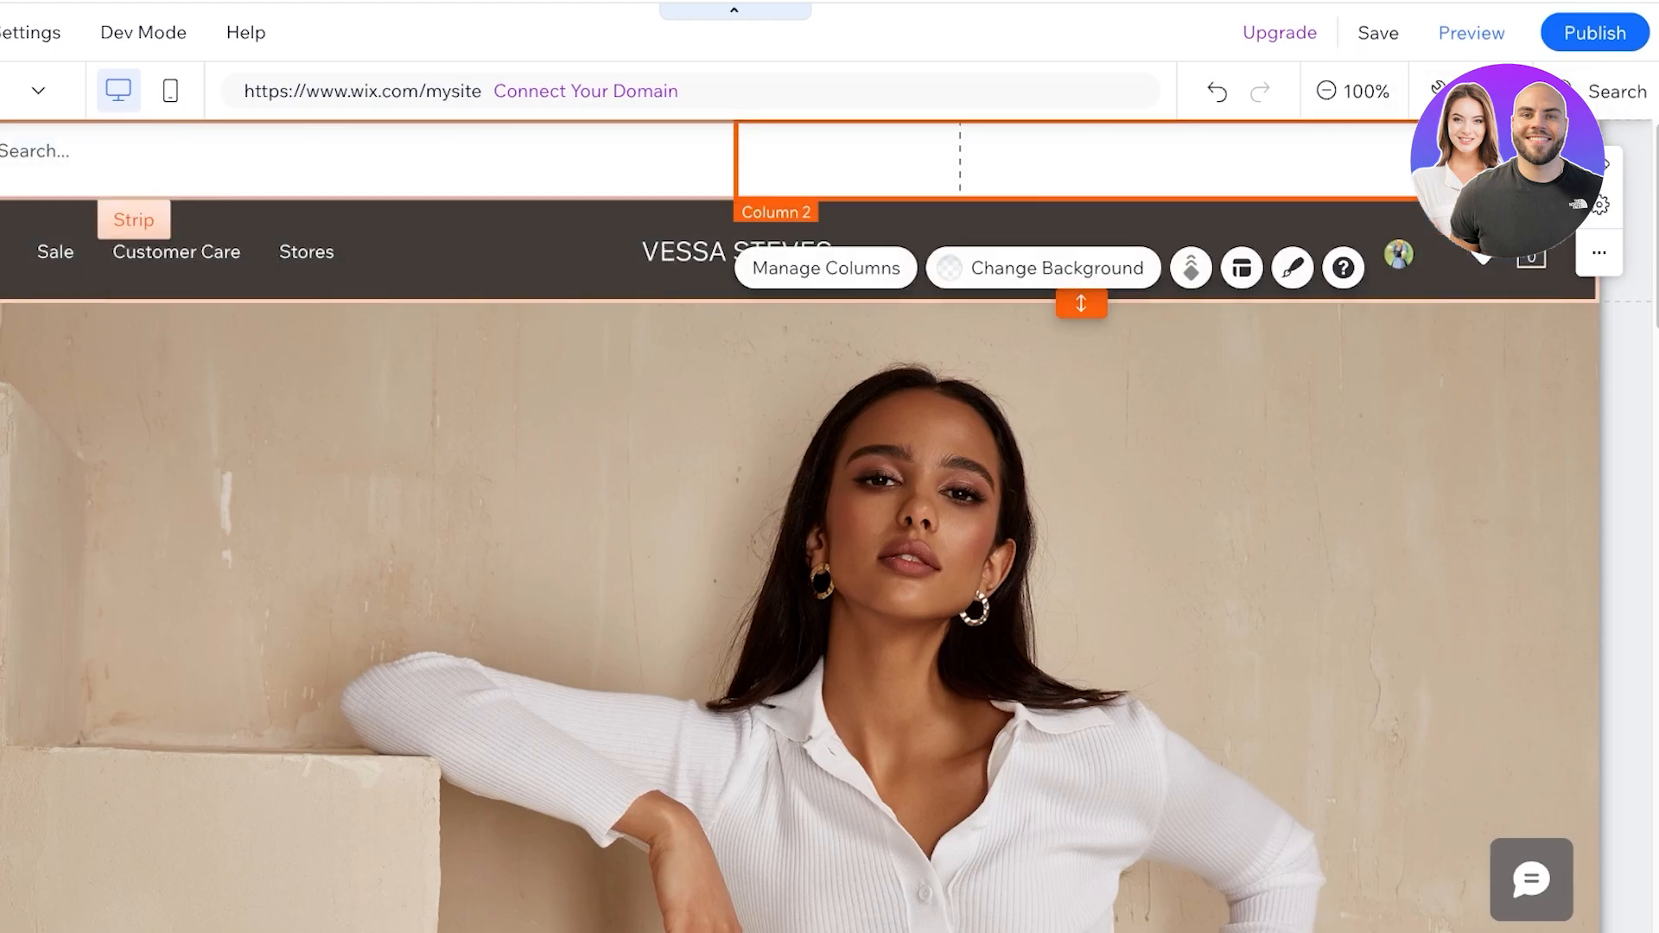
key(Delete)
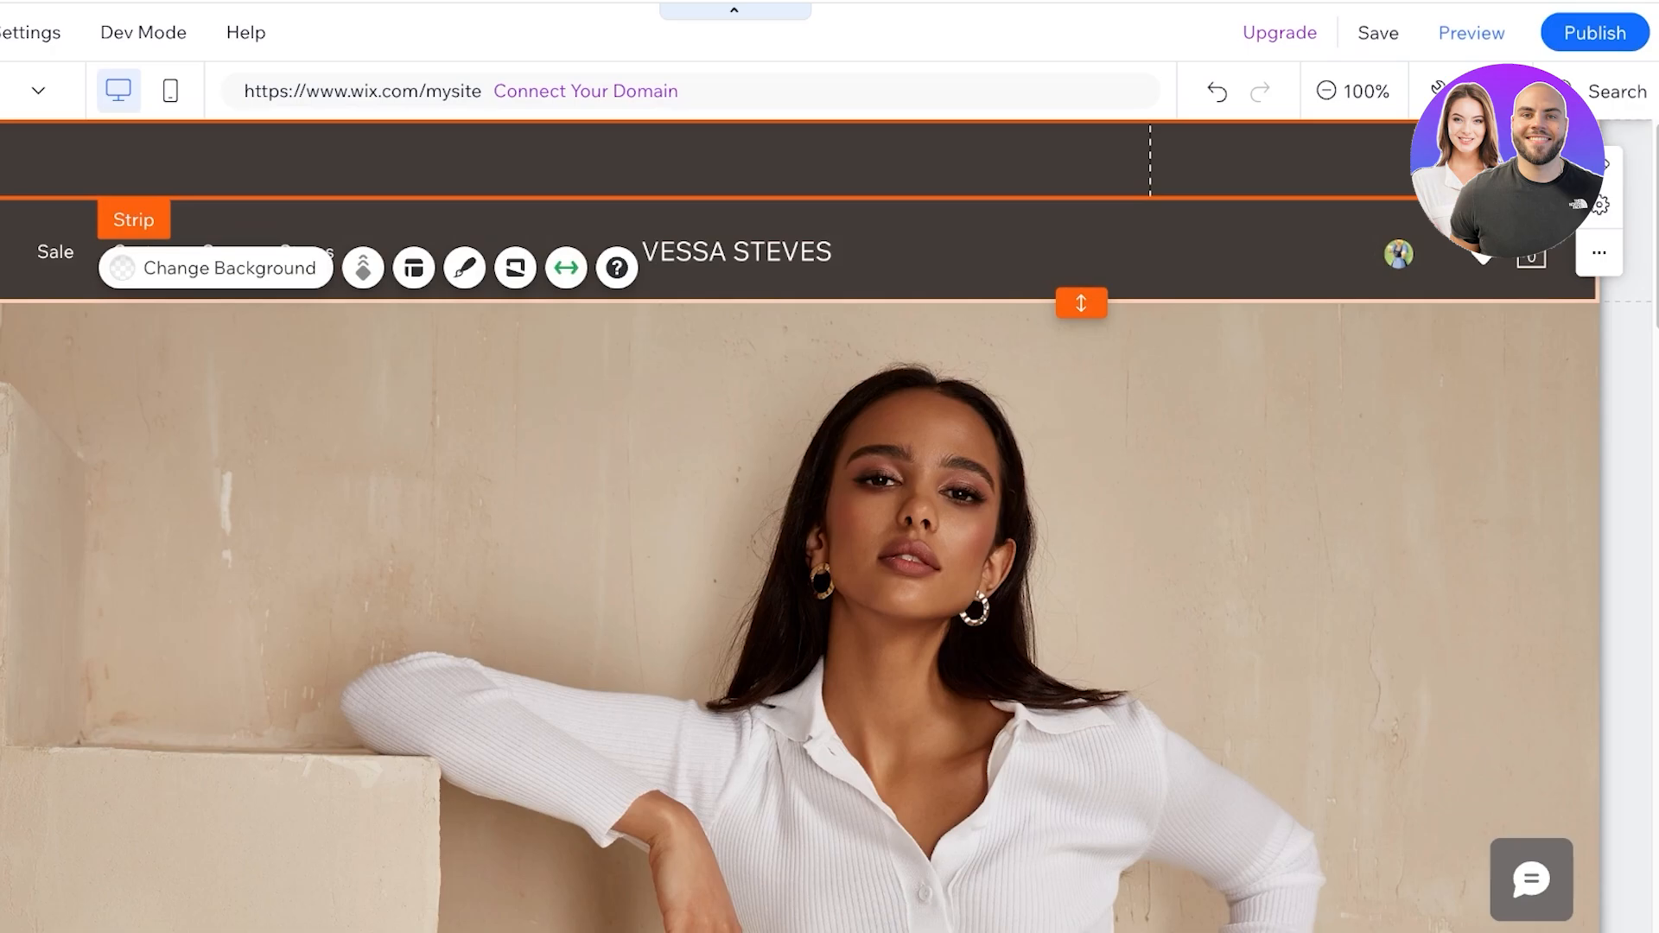
key(Delete)
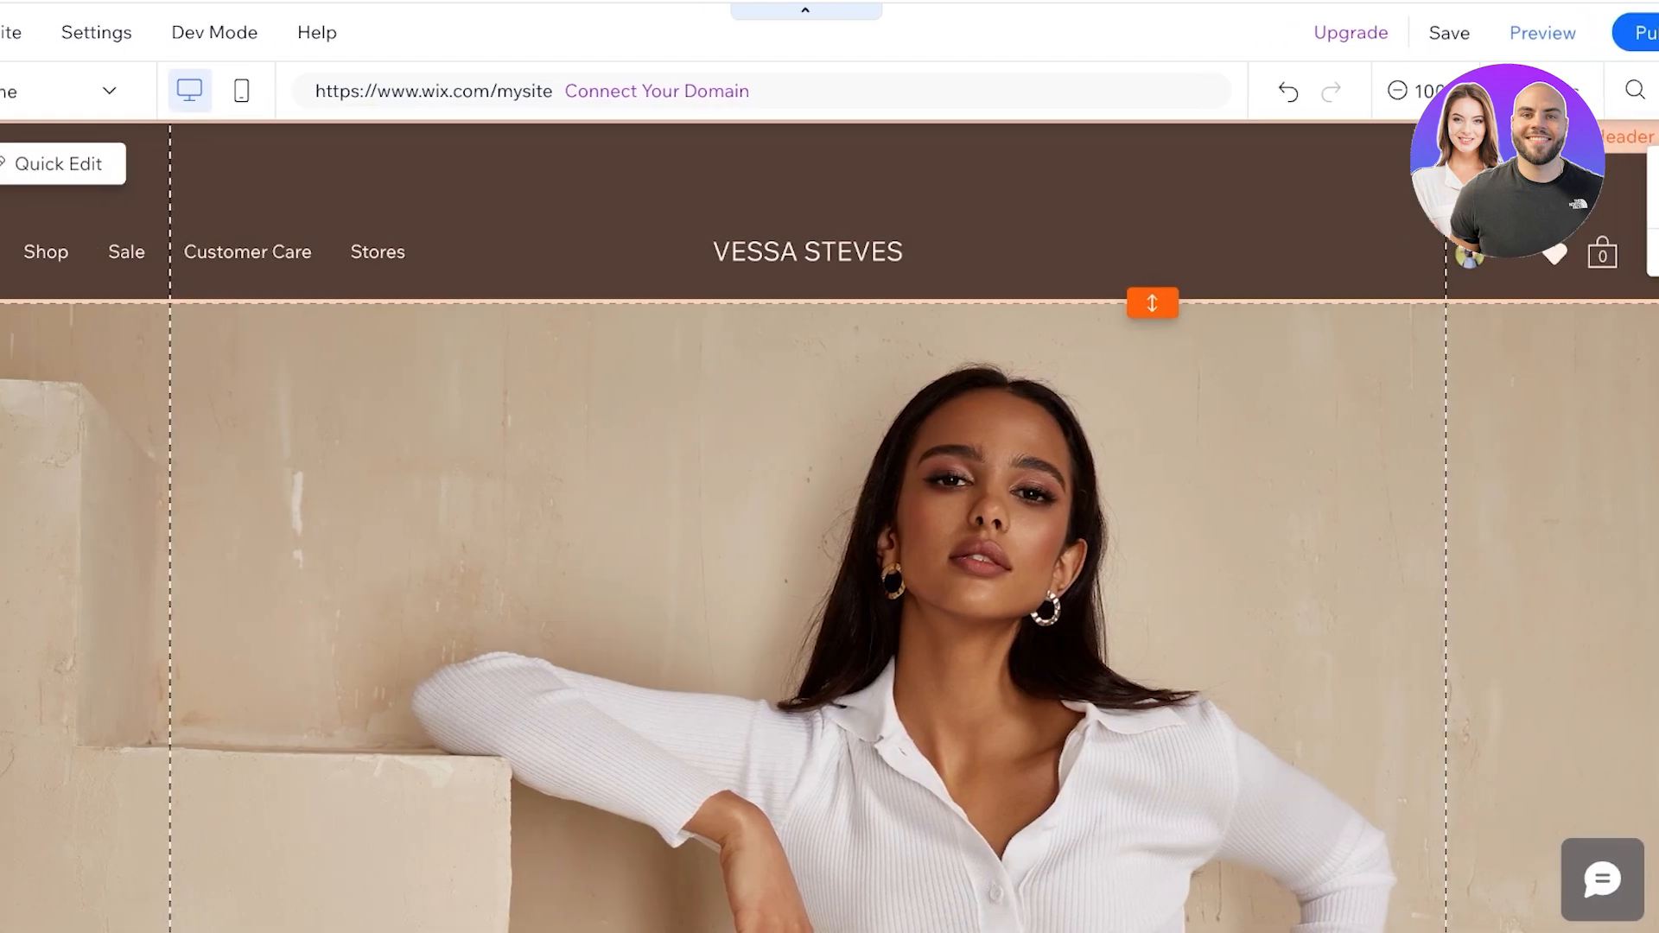
Open the page management of the header's horizontal menu, examine the listed site pages, and close it.
click(127, 252)
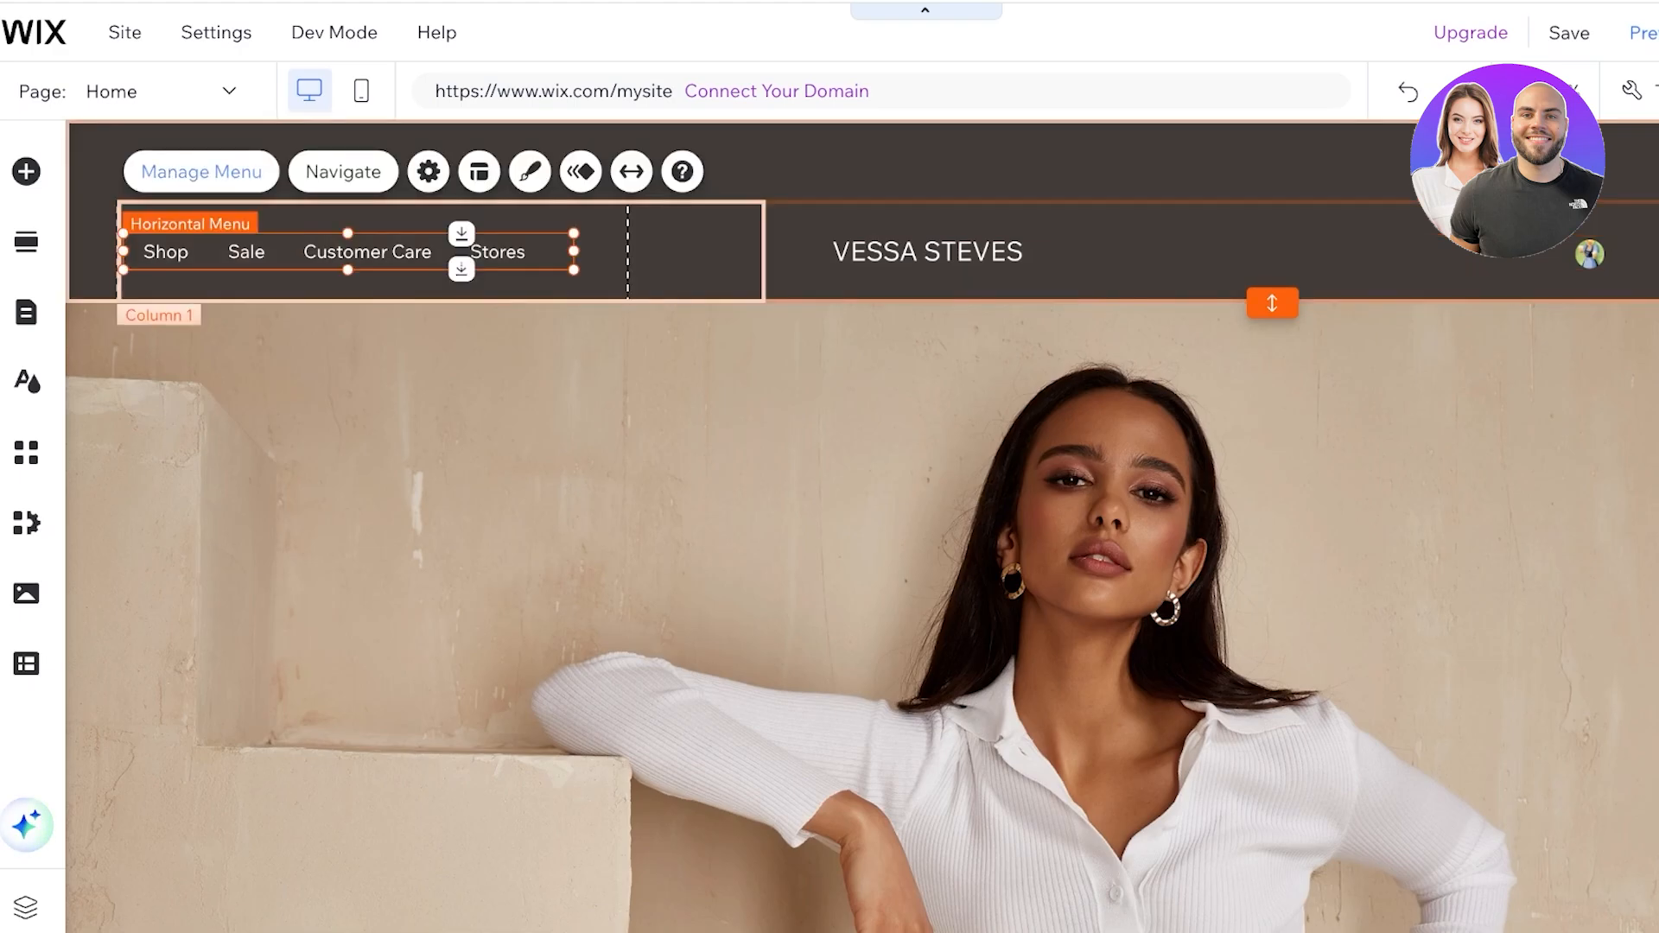
click(201, 171)
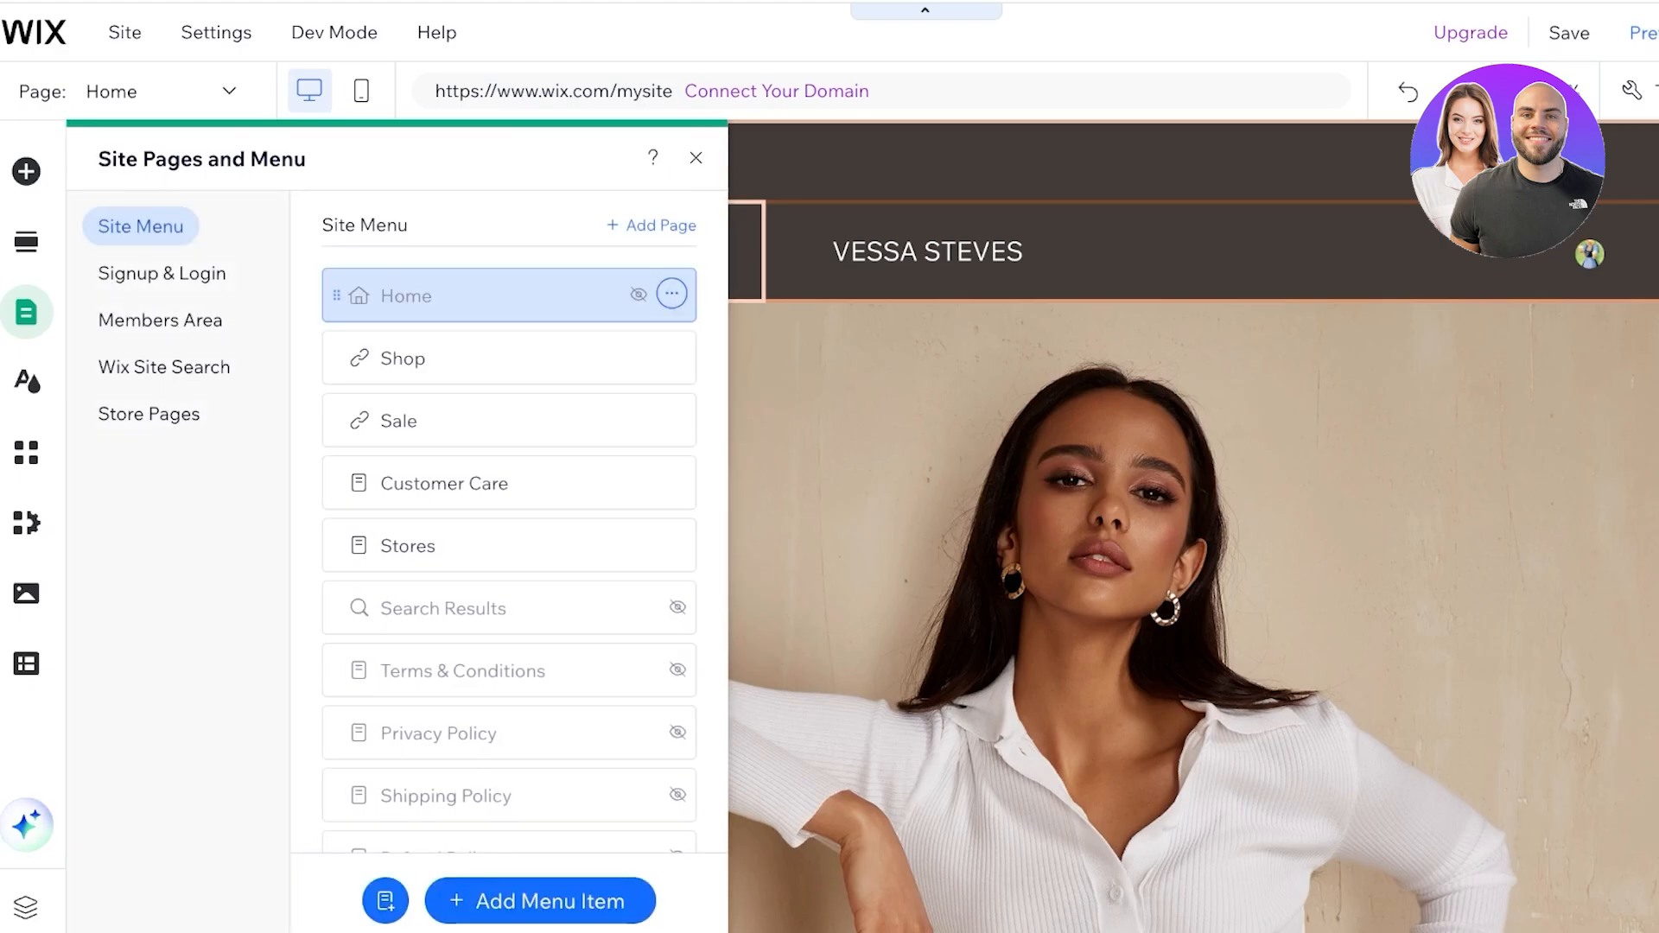
scroll(510, 541, down, 2)
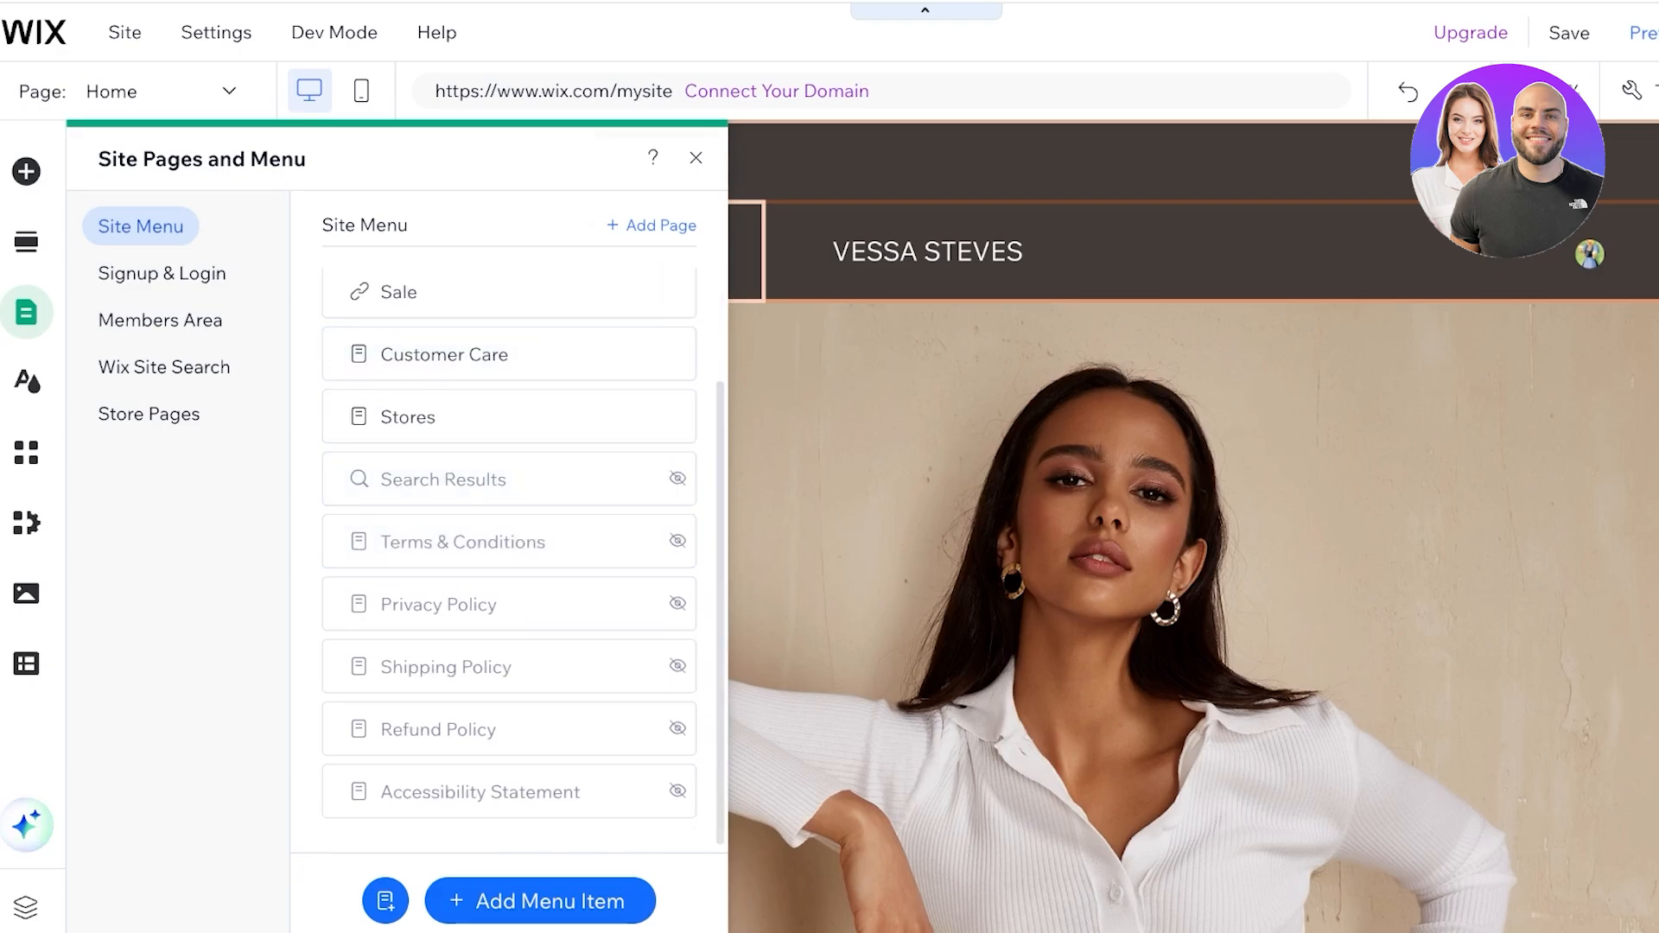
click(695, 158)
click(734, 415)
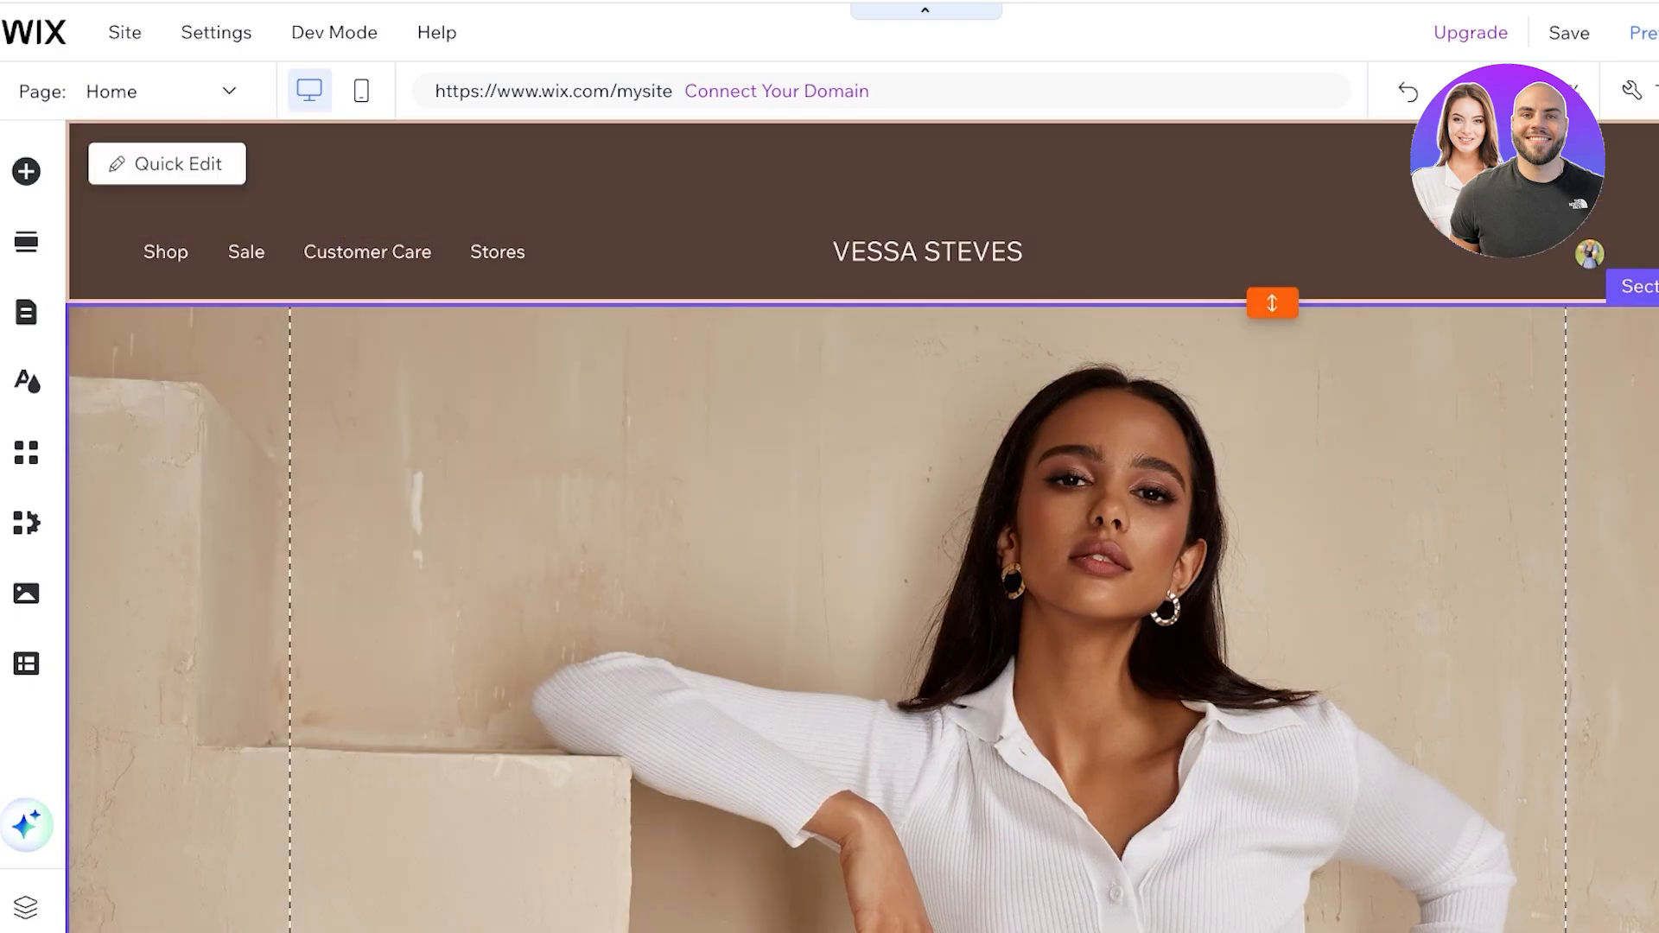
Delete the "VESSA STEVES" text element from the middle column of the header.
click(691, 173)
click(927, 251)
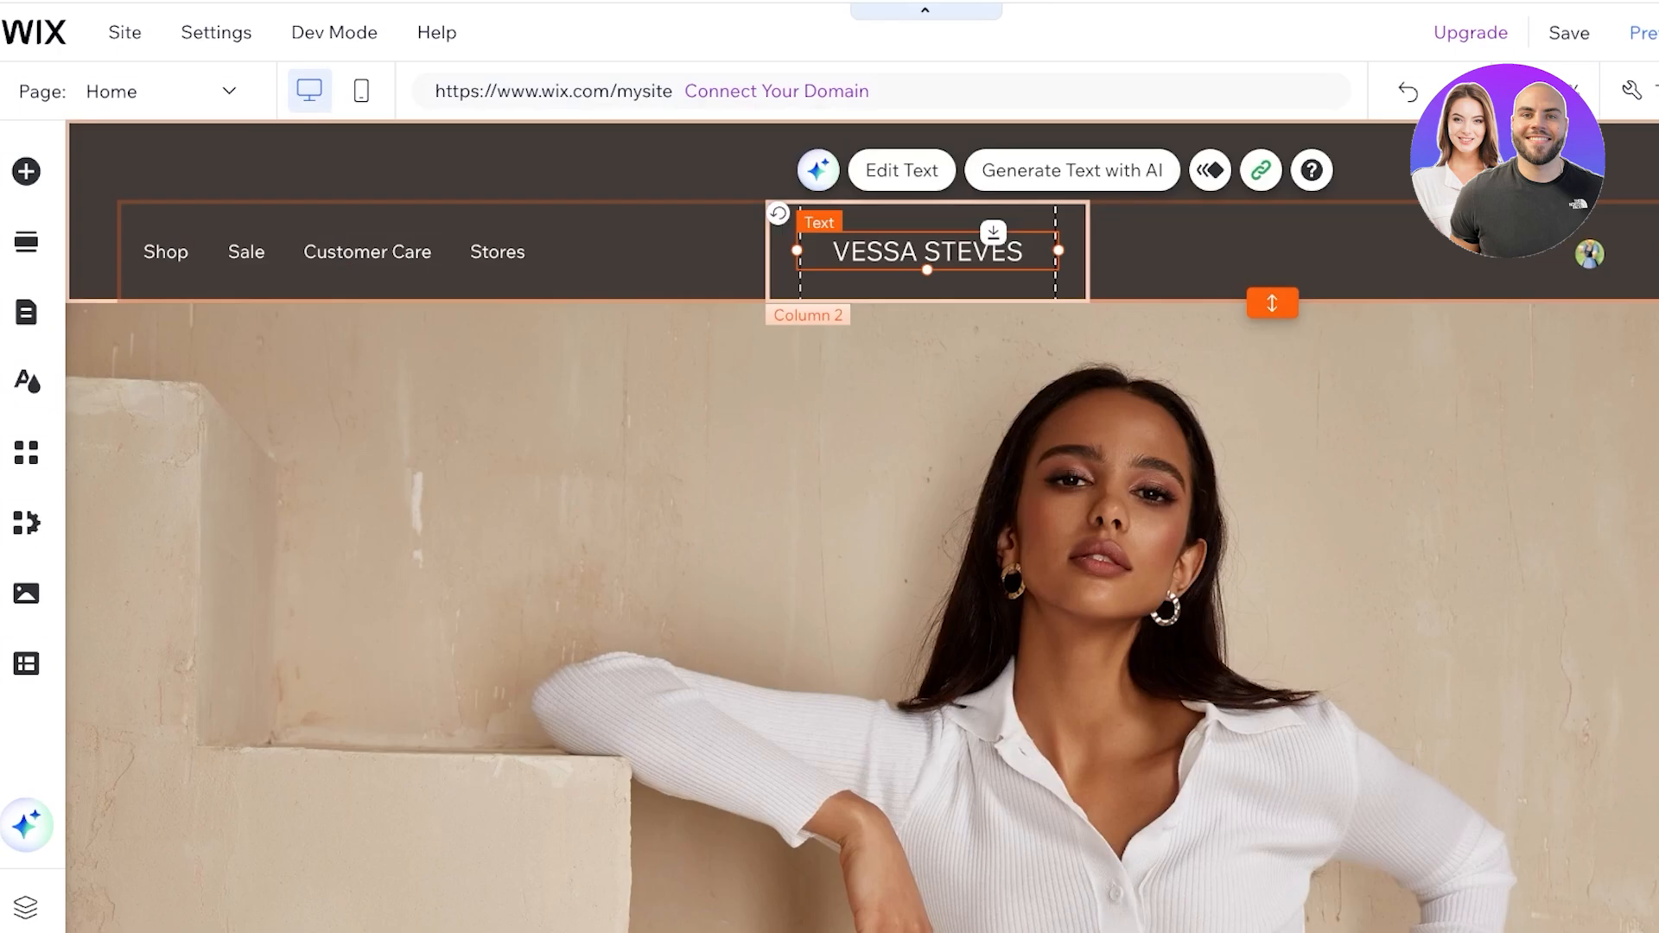
key(Delete)
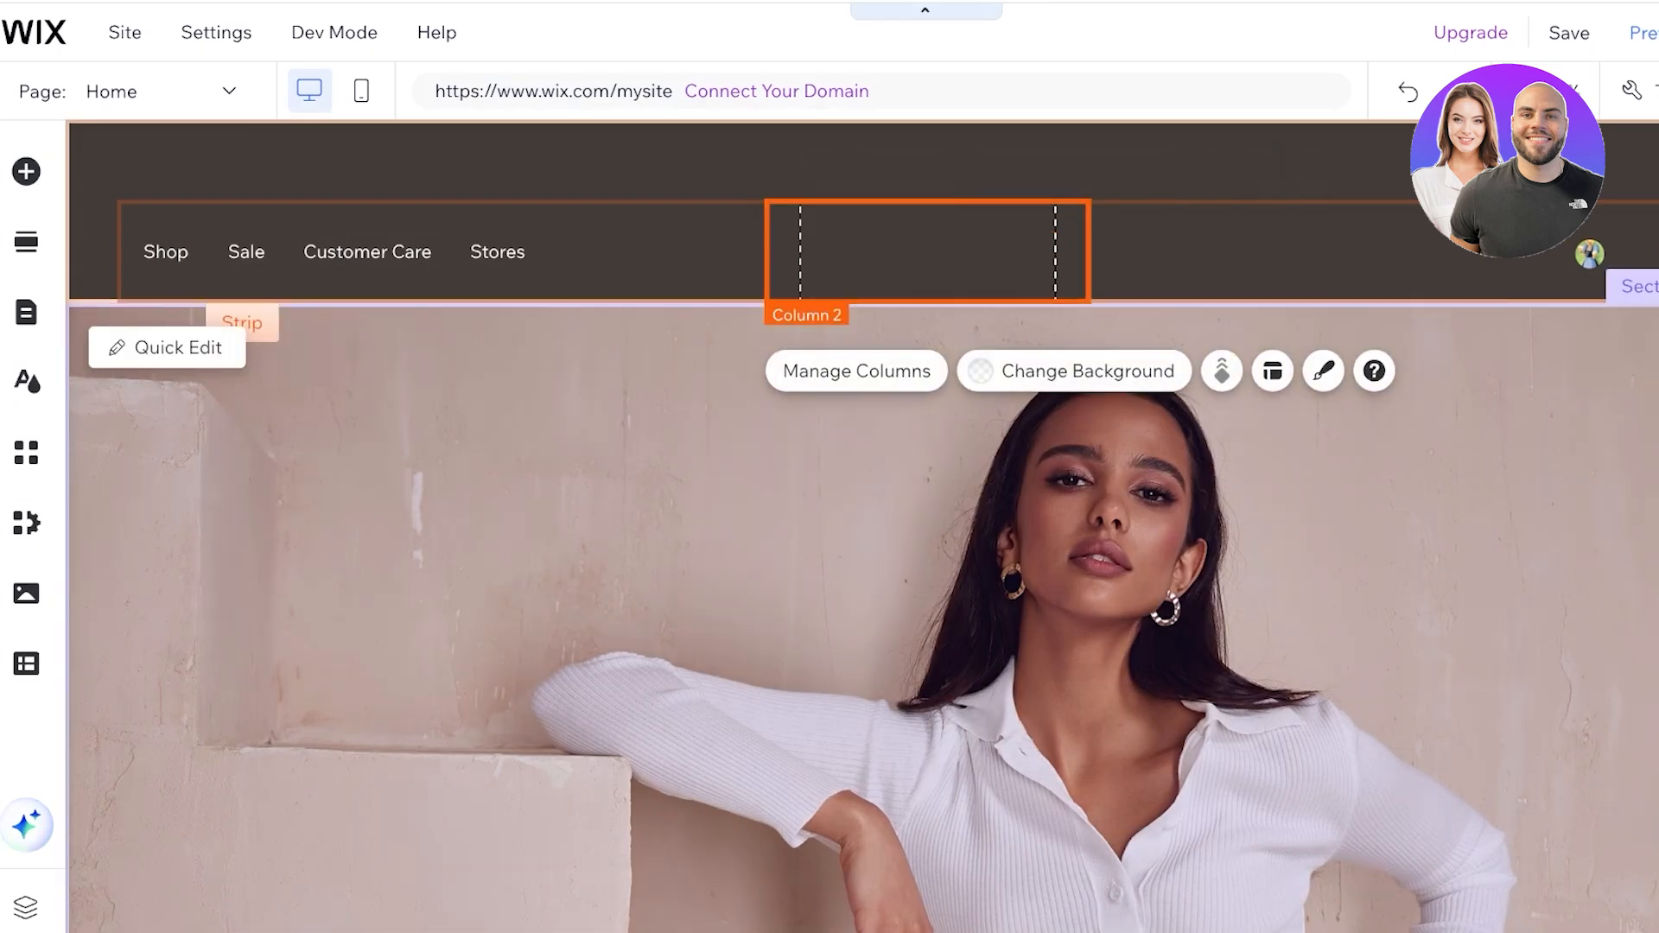
Add the VS logo as an uploaded image, shrink it, and place it in the header's middle column.
click(26, 171)
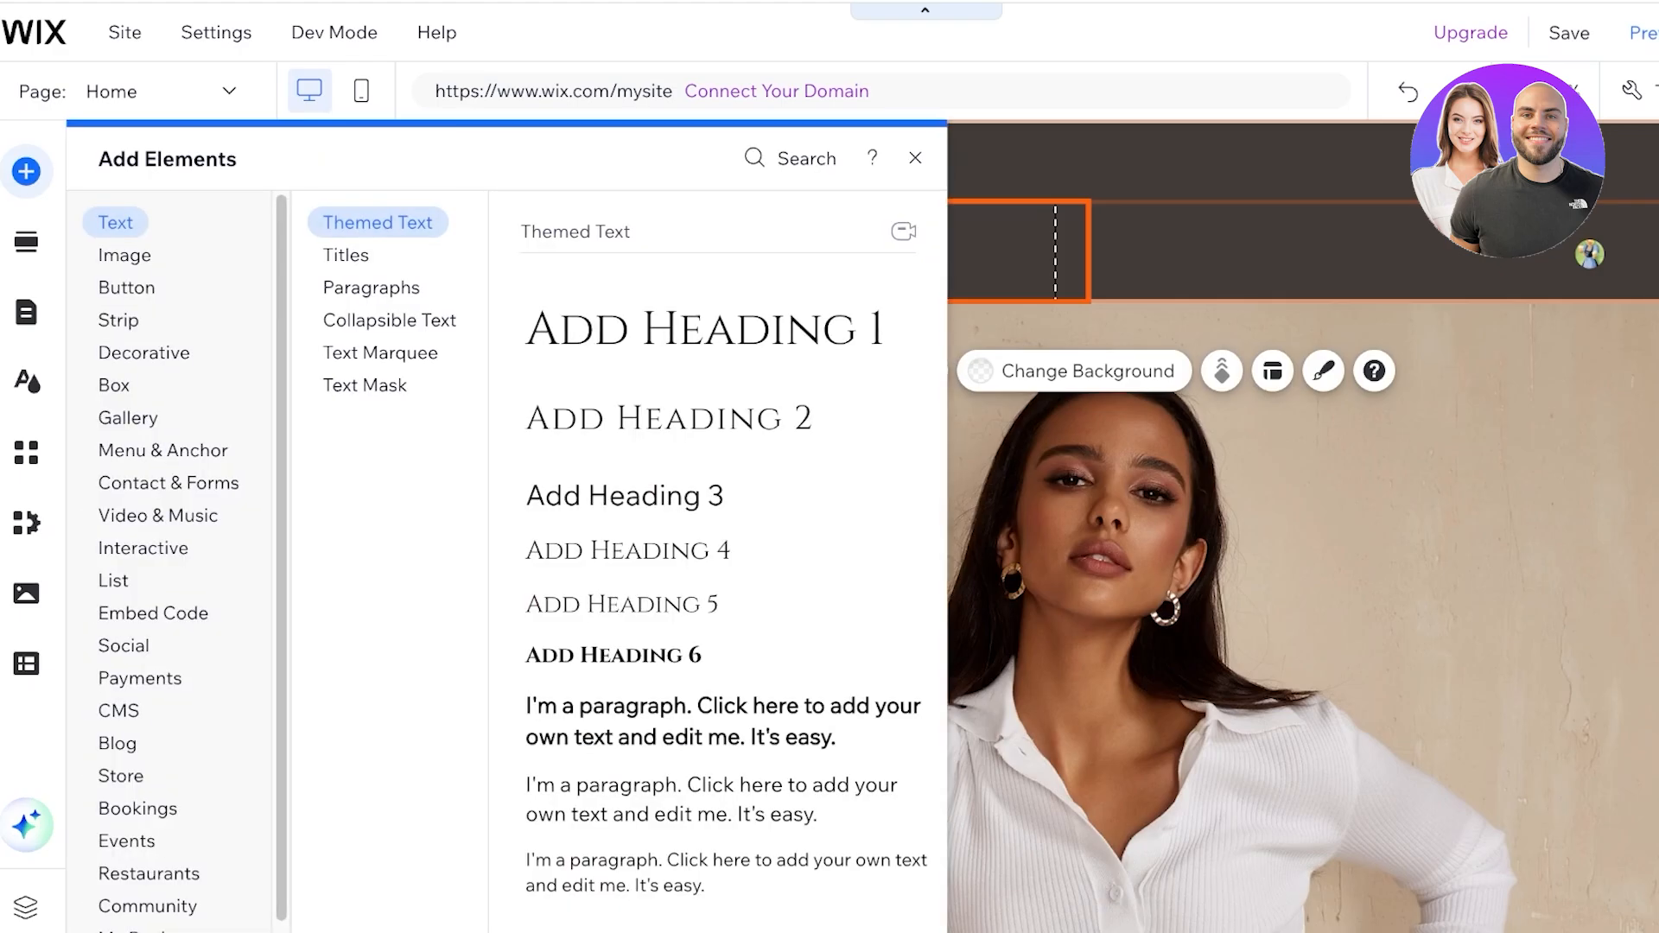
click(125, 255)
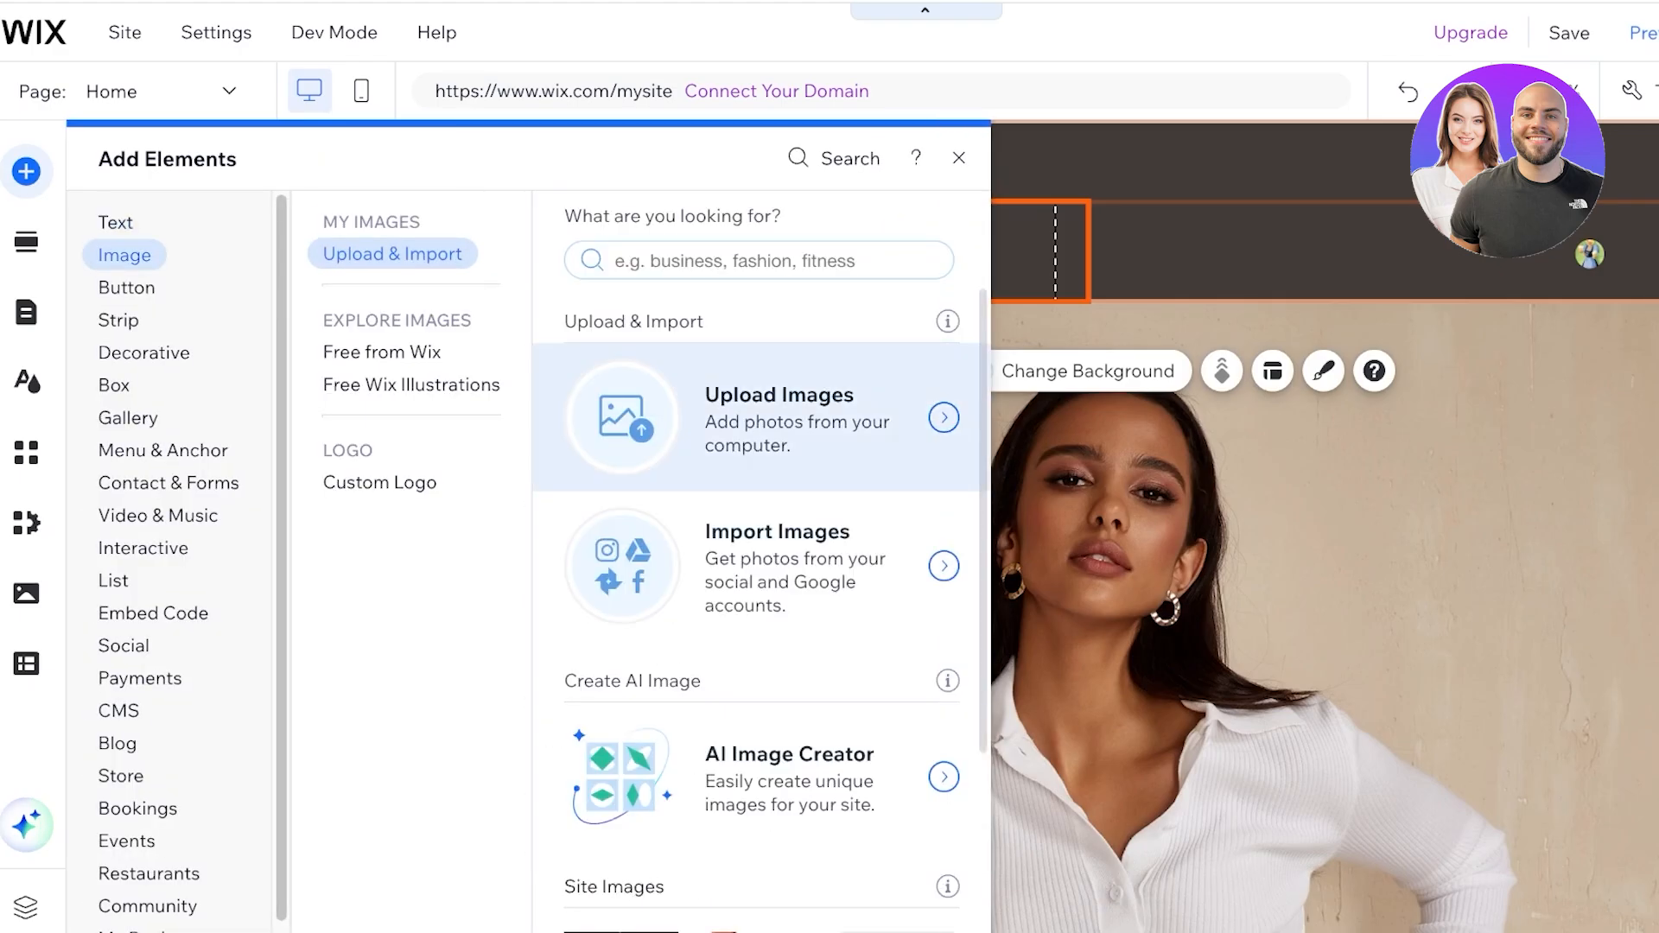
click(780, 418)
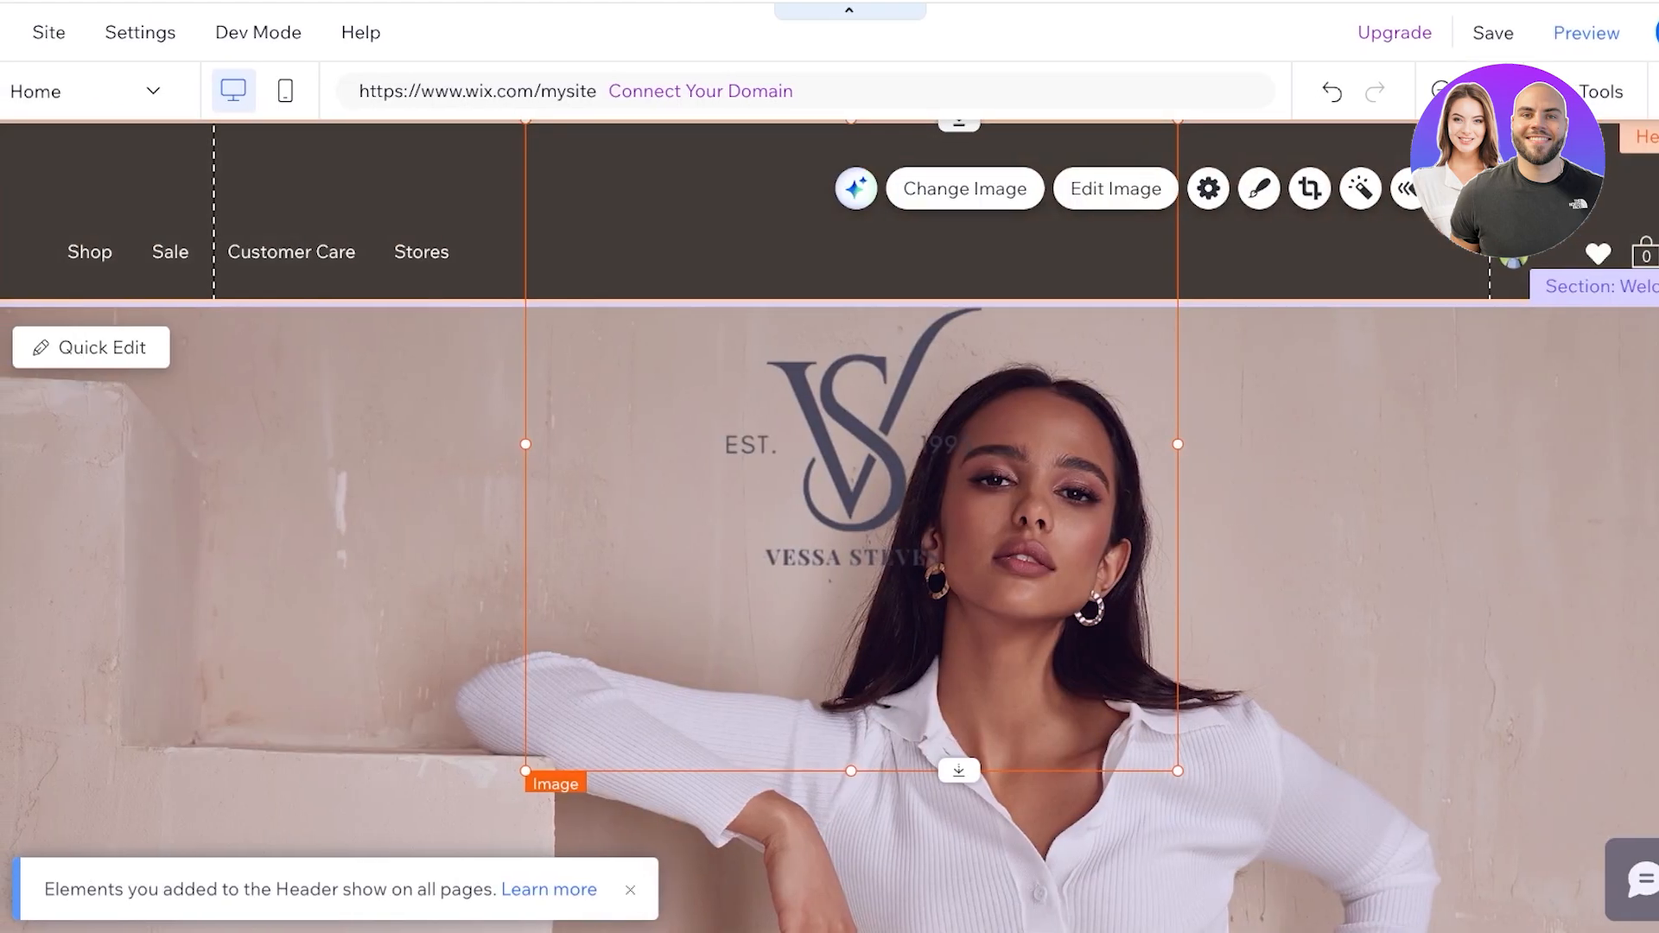
drag(1178, 769, 677, 268)
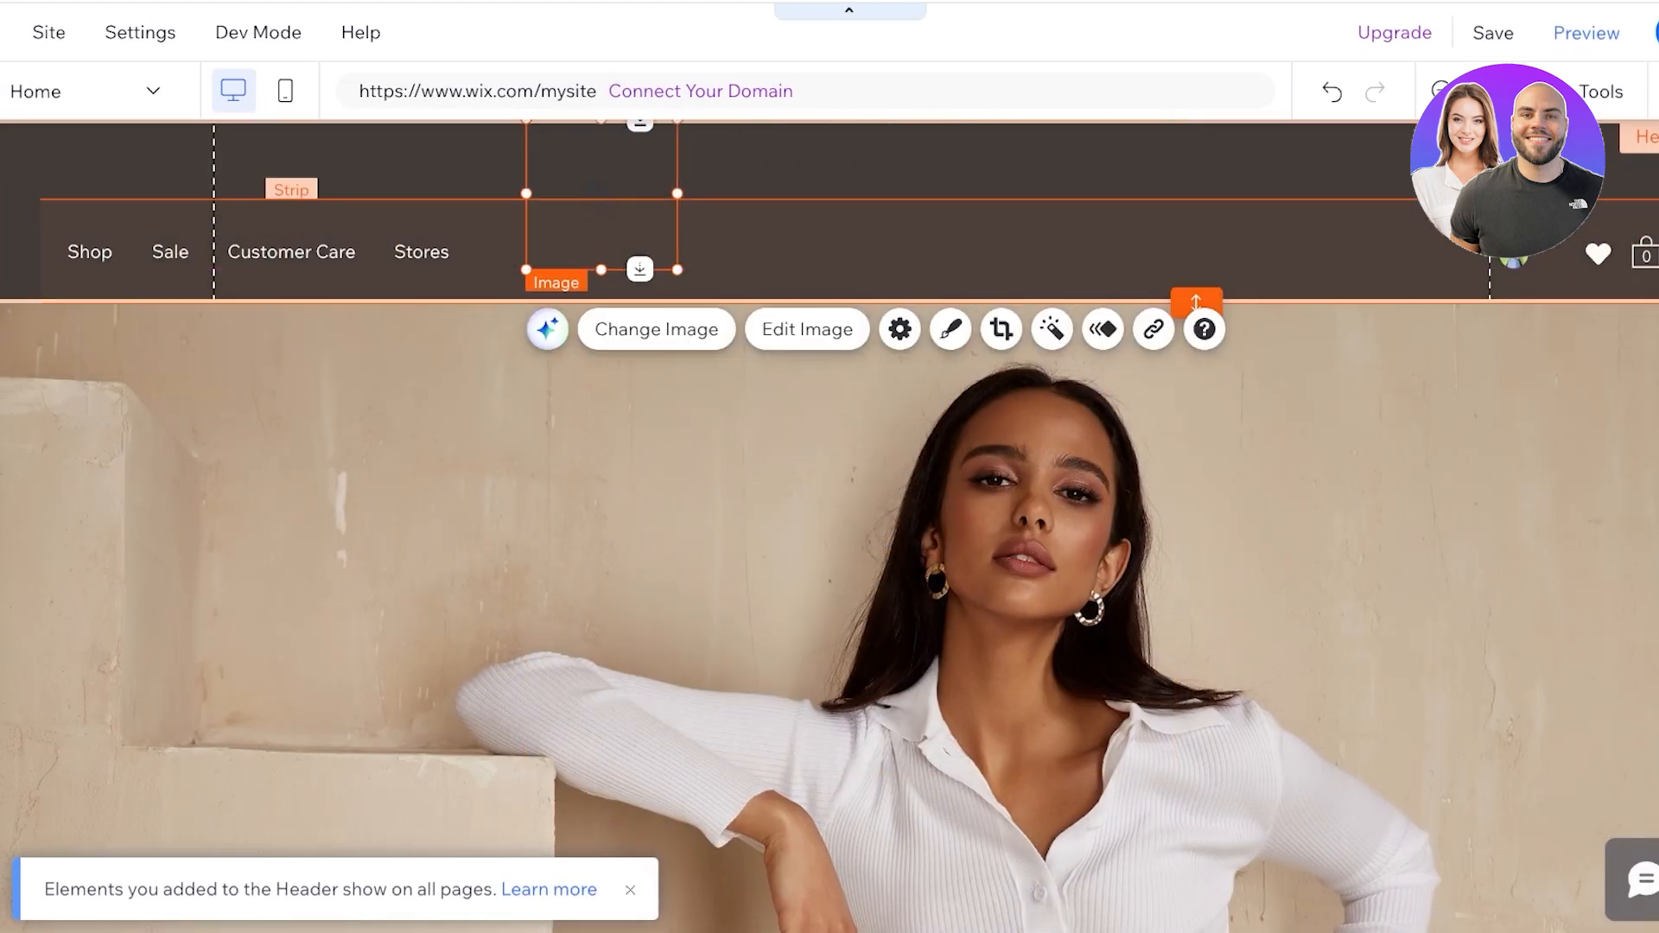
drag(613, 203, 853, 228)
Examine the header's layers and move the logo image down out of the header onto the hero photo.
right_click(836, 152)
mouse_move(959, 570)
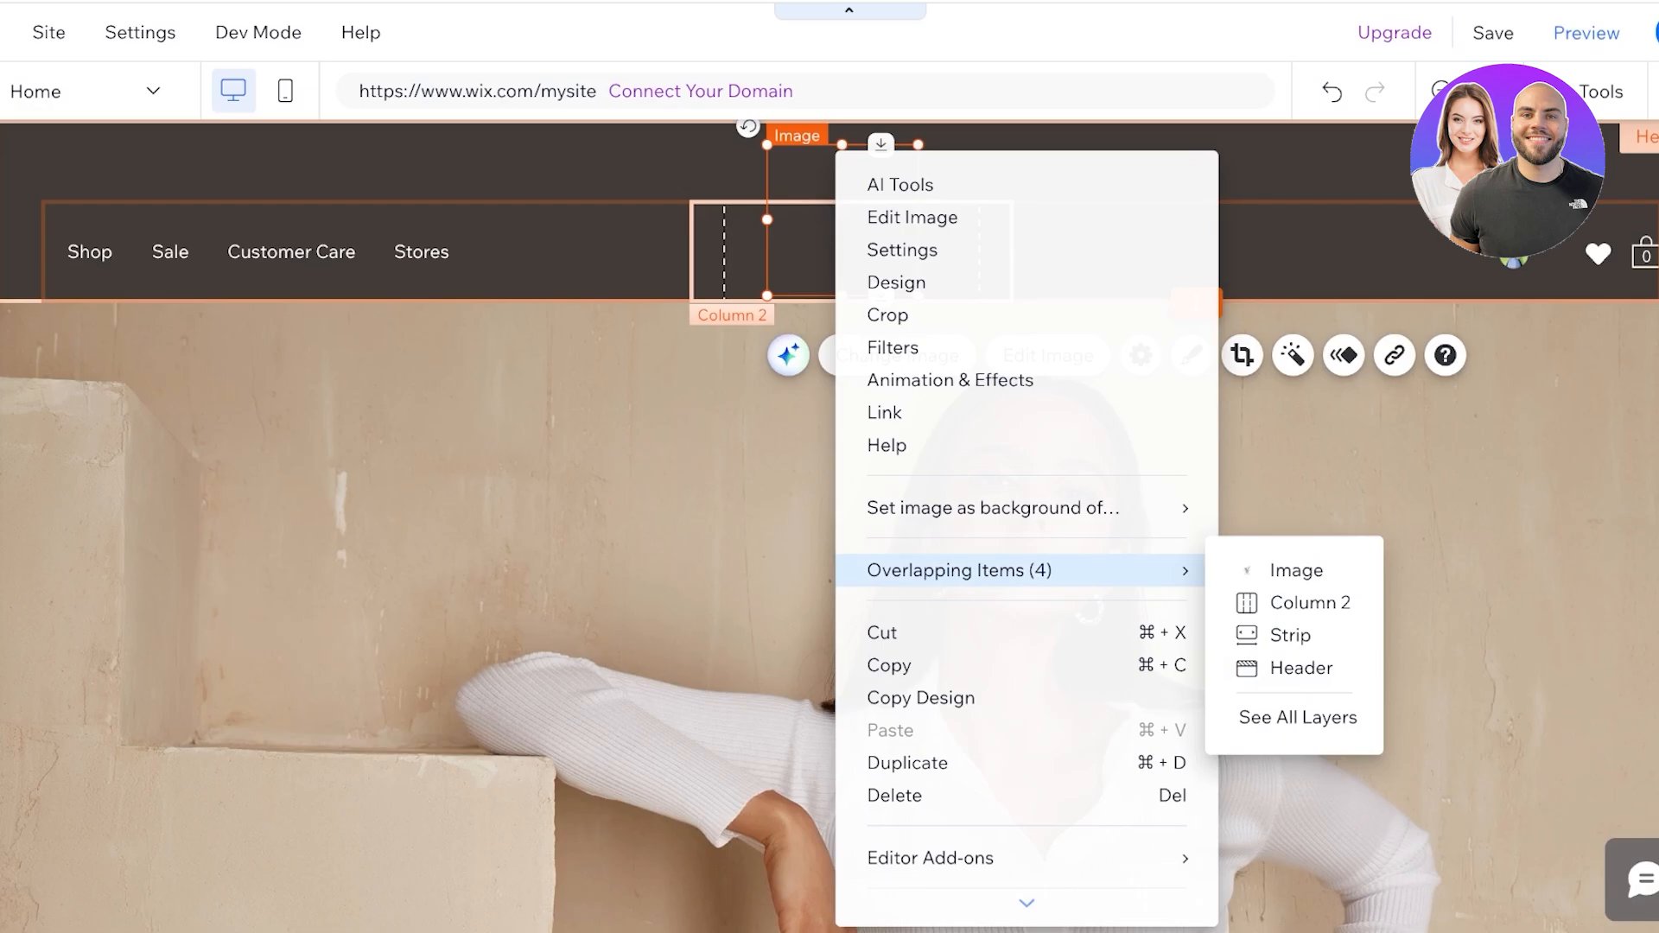
click(1297, 717)
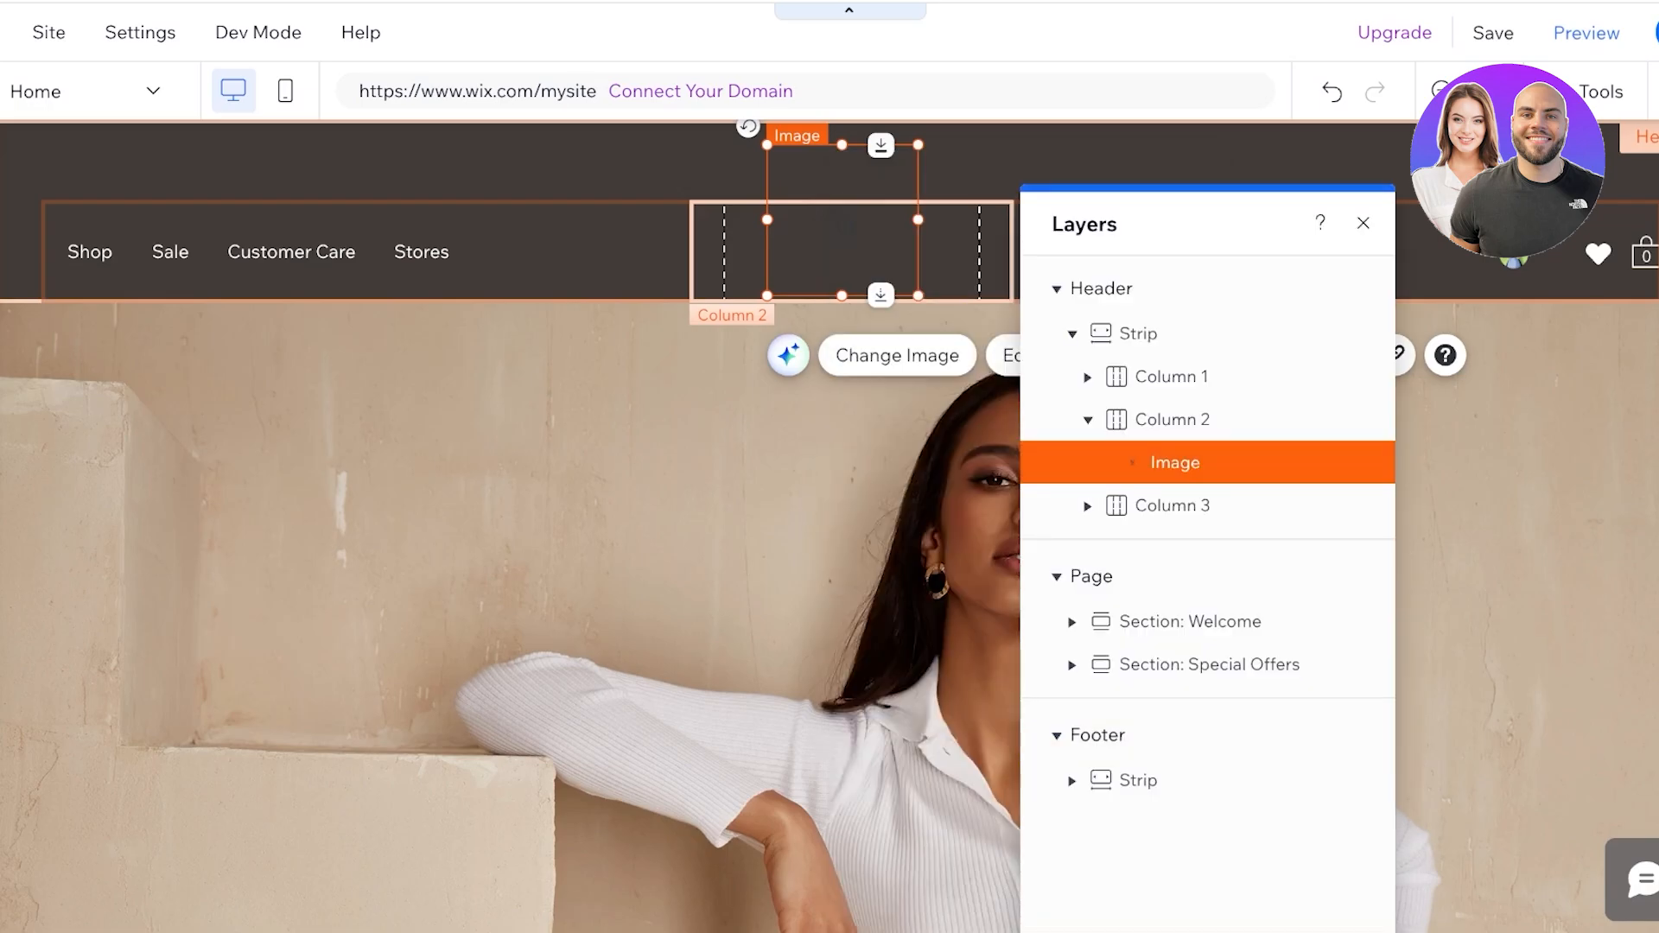
drag(843, 221, 904, 346)
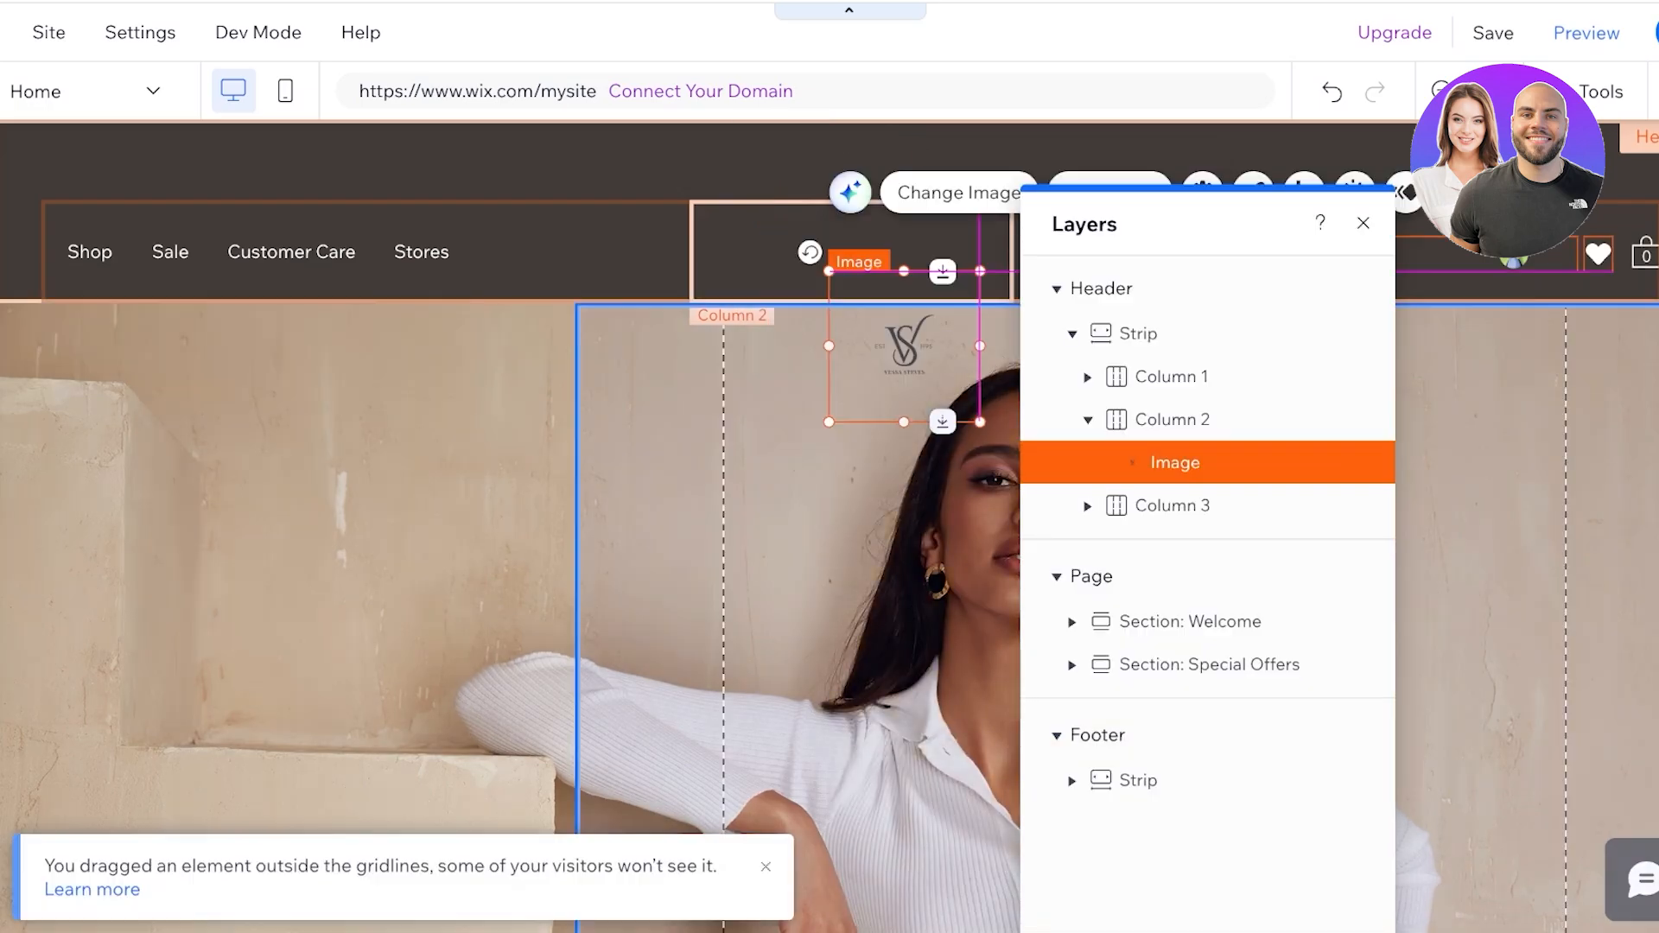
click(1363, 223)
Open the logo image's filters and try Barney, Darken and Lighten.
right_click(893, 347)
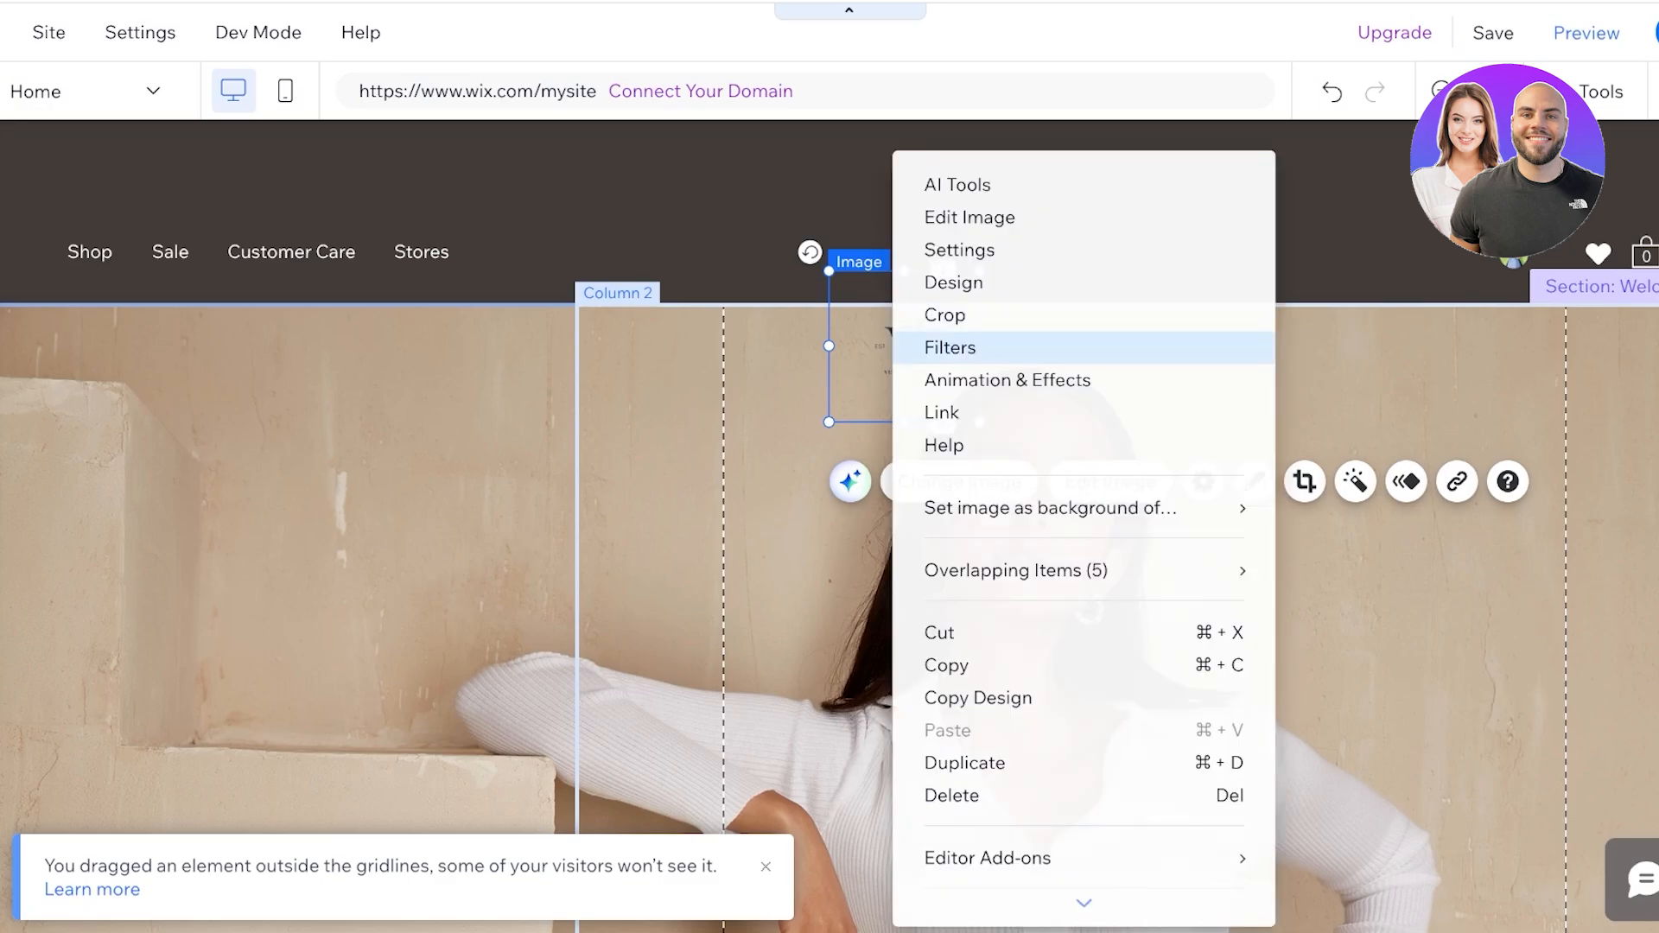
click(901, 348)
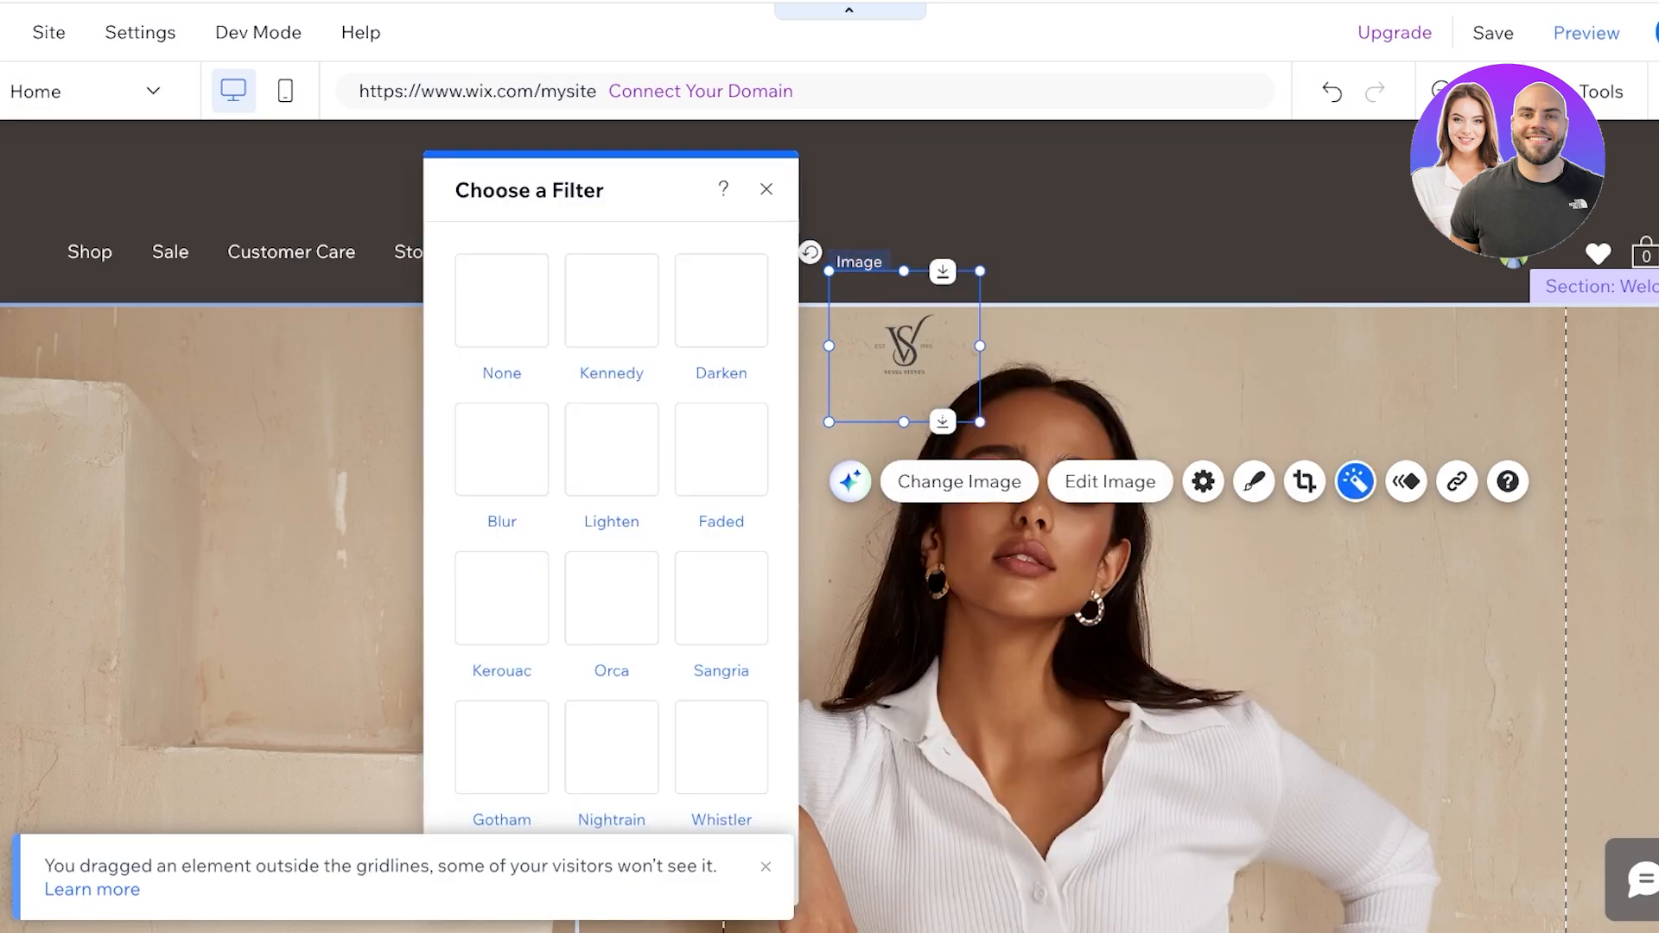
scroll(501, 648, down, 15)
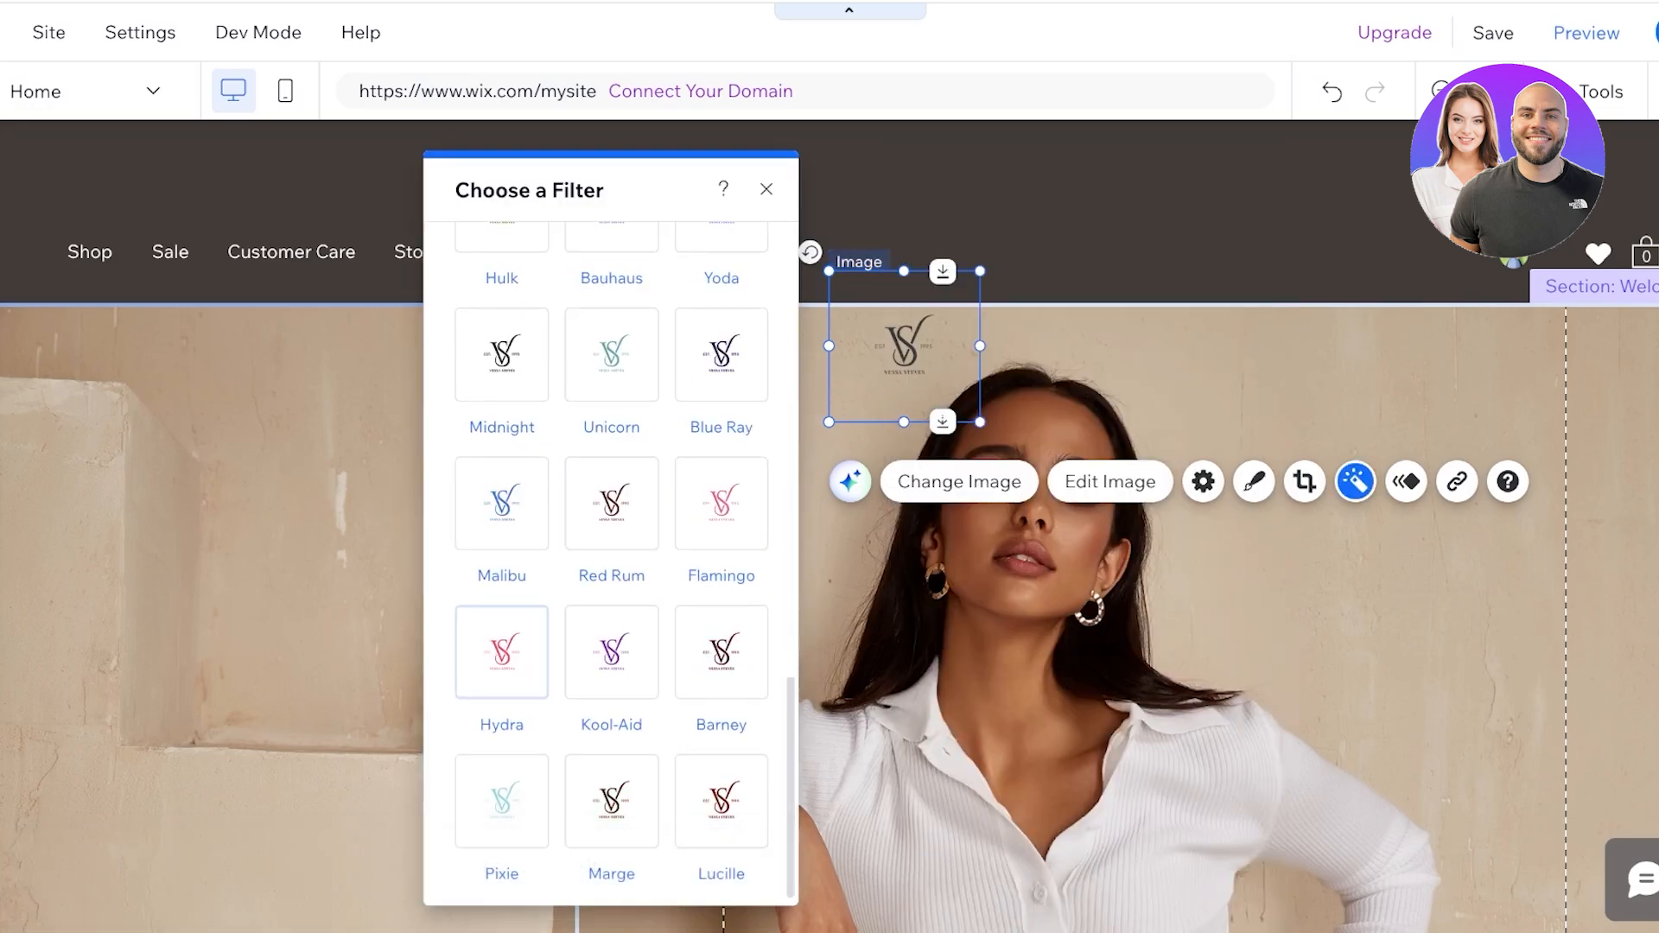
scroll(721, 484, up, 3)
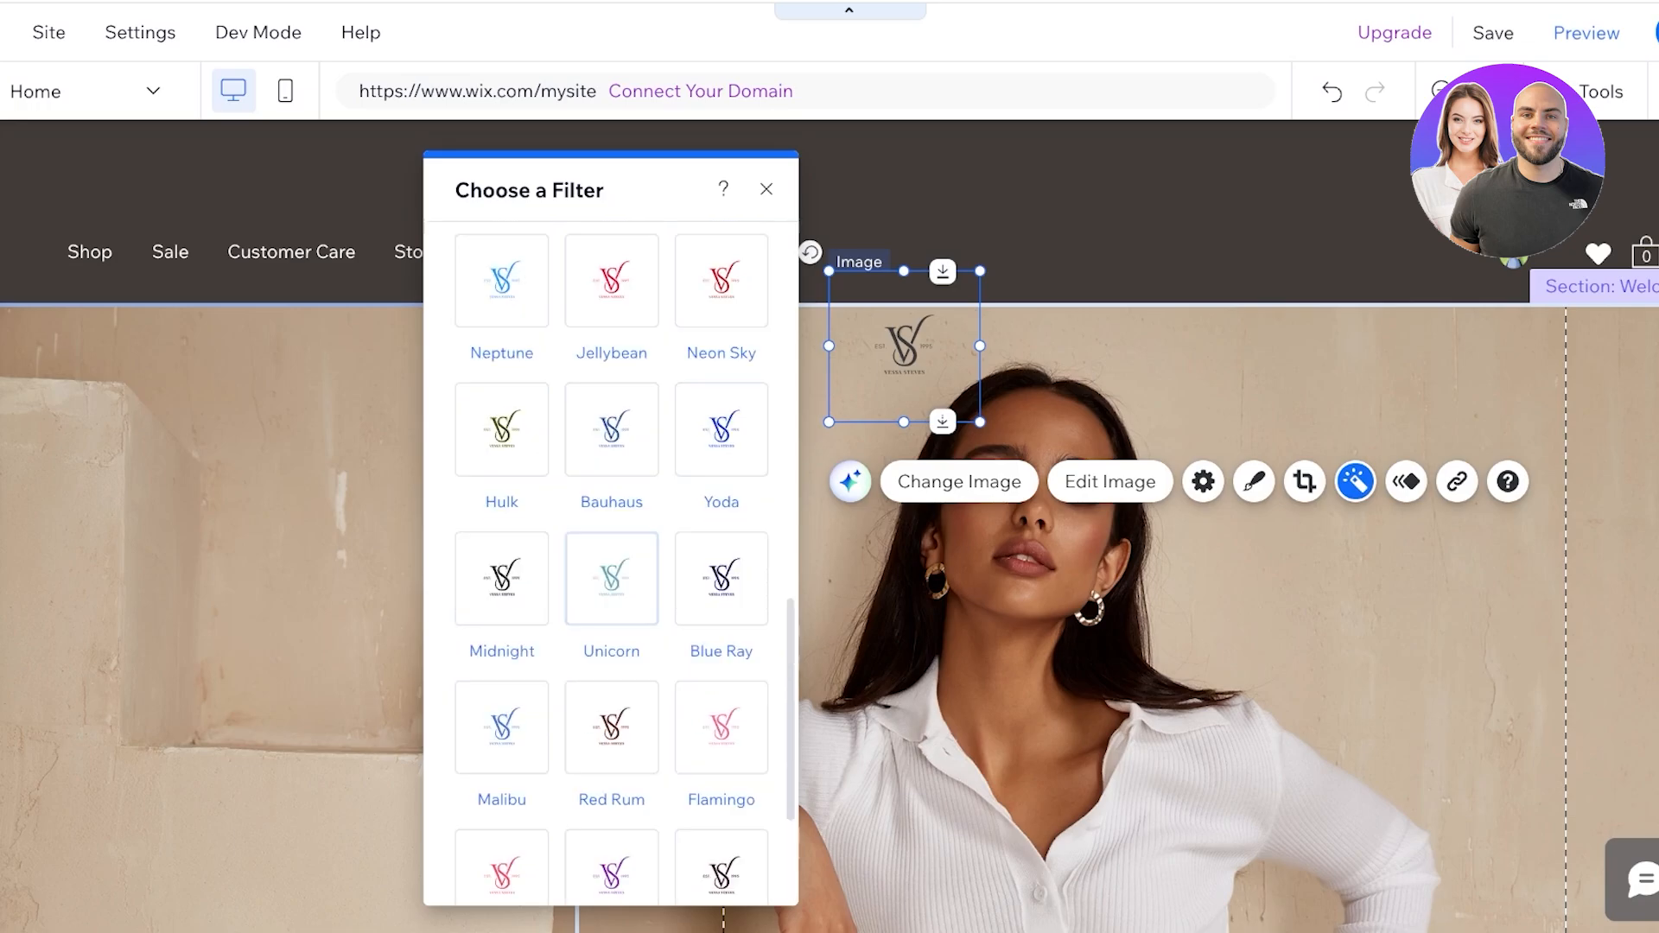
click(721, 868)
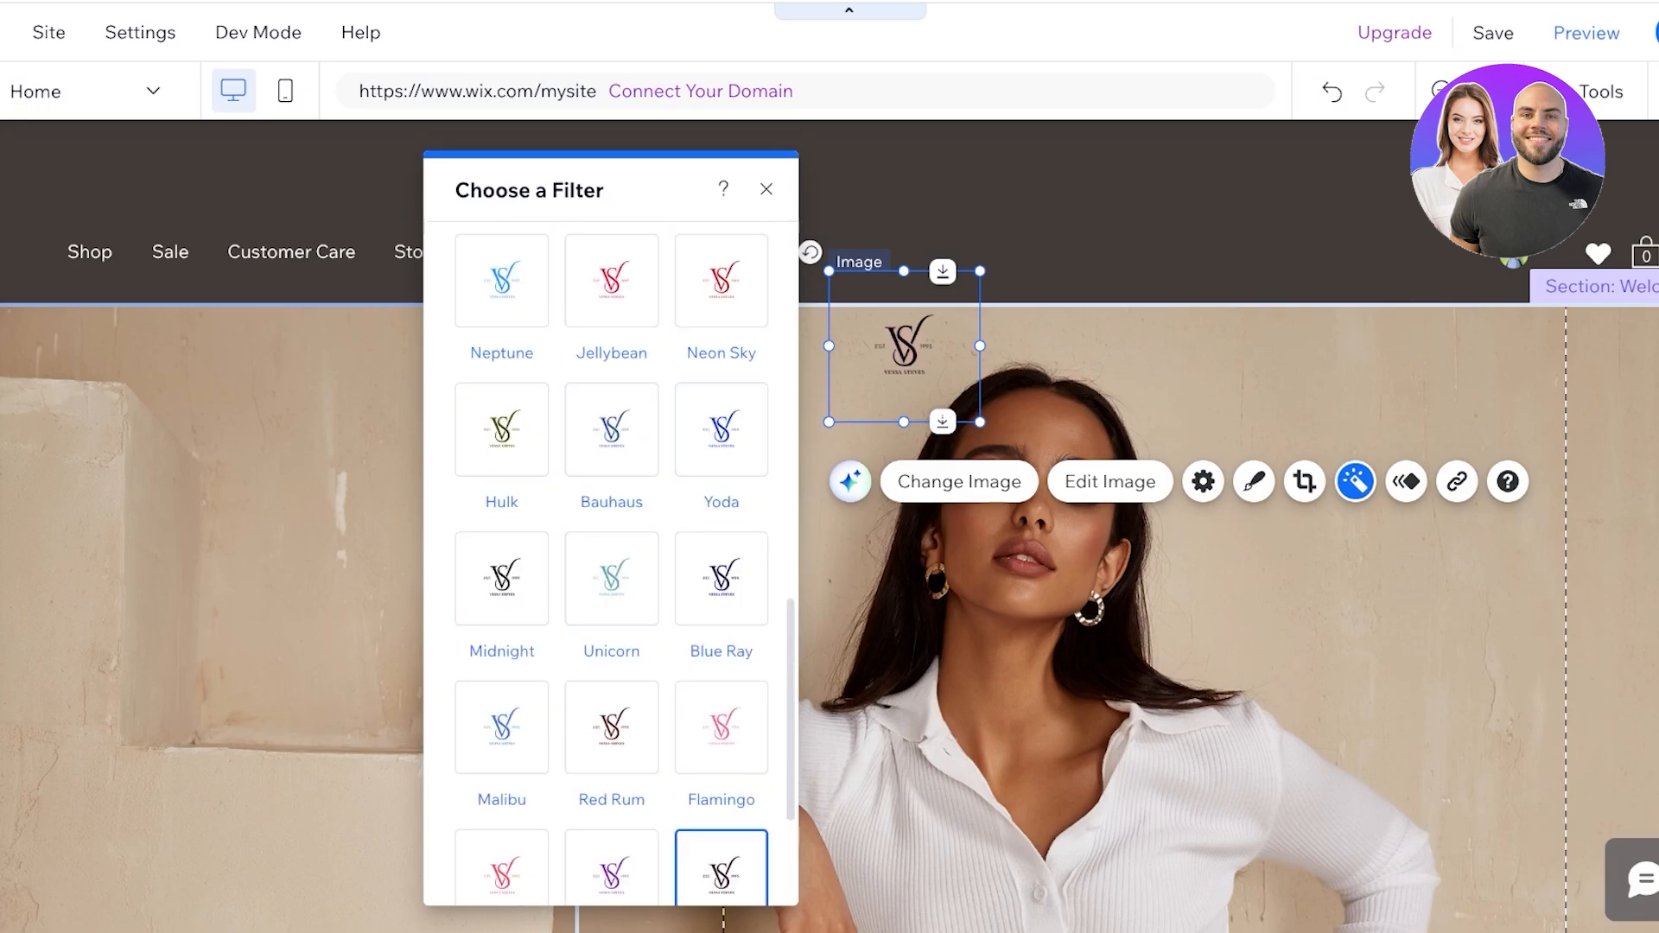
scroll(721, 579, up, 10)
click(721, 301)
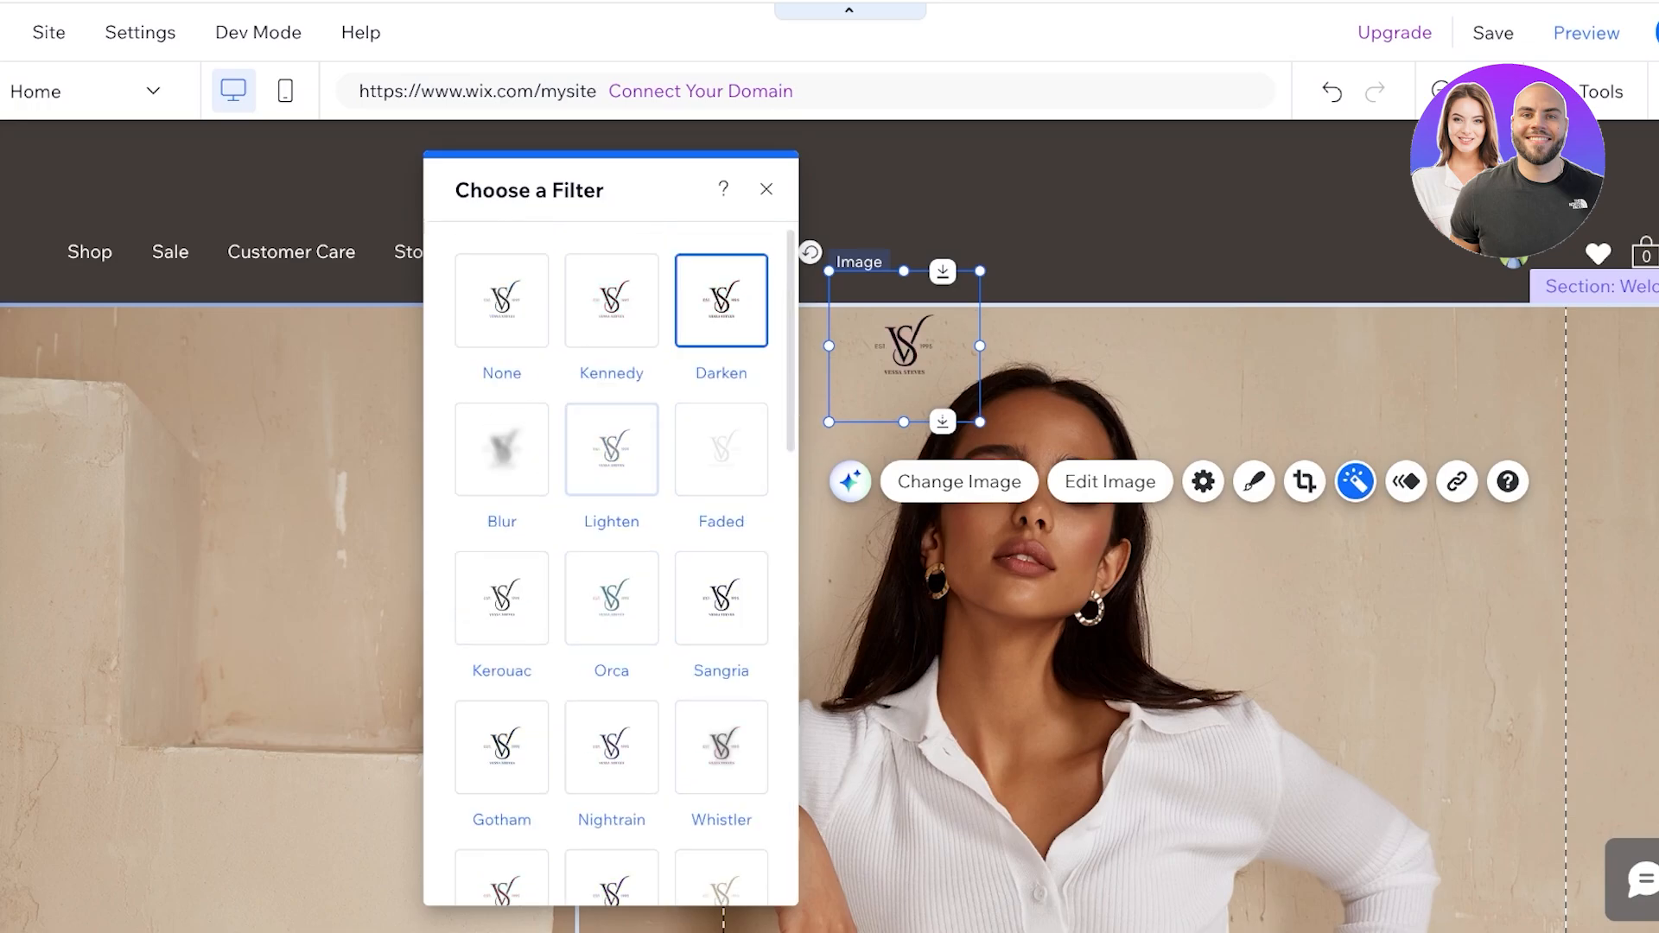
click(611, 449)
Move the logo back into the header's middle column, enlarge it to about the column's width, and center it there.
drag(904, 346, 851, 226)
click(1302, 362)
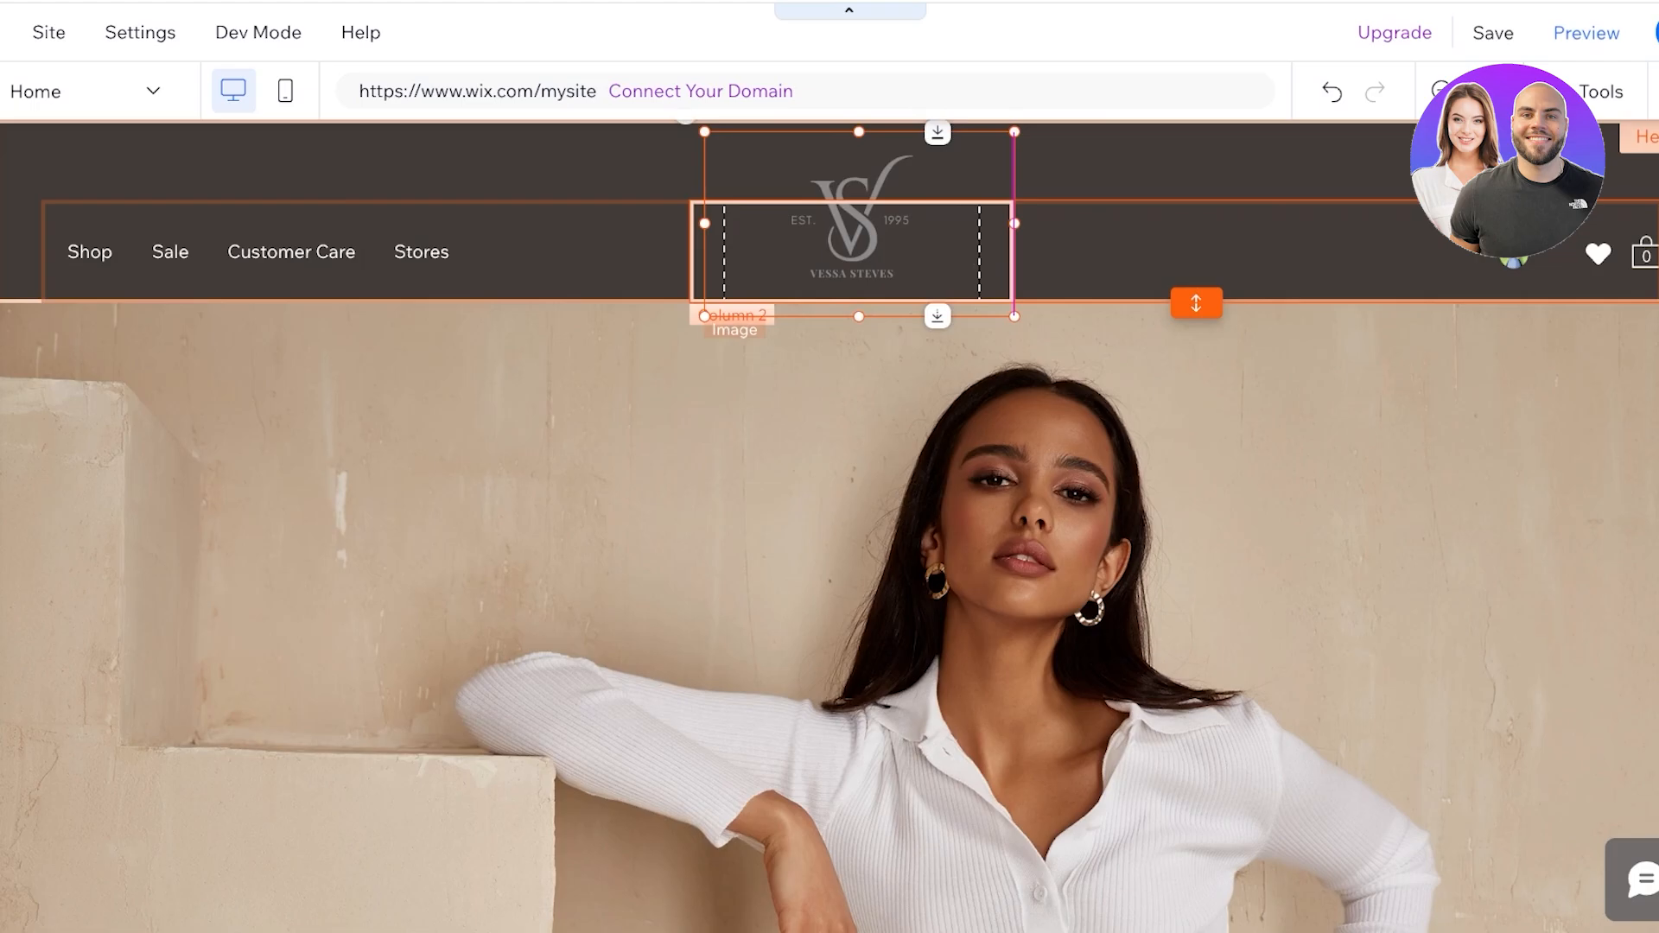
drag(859, 223, 851, 211)
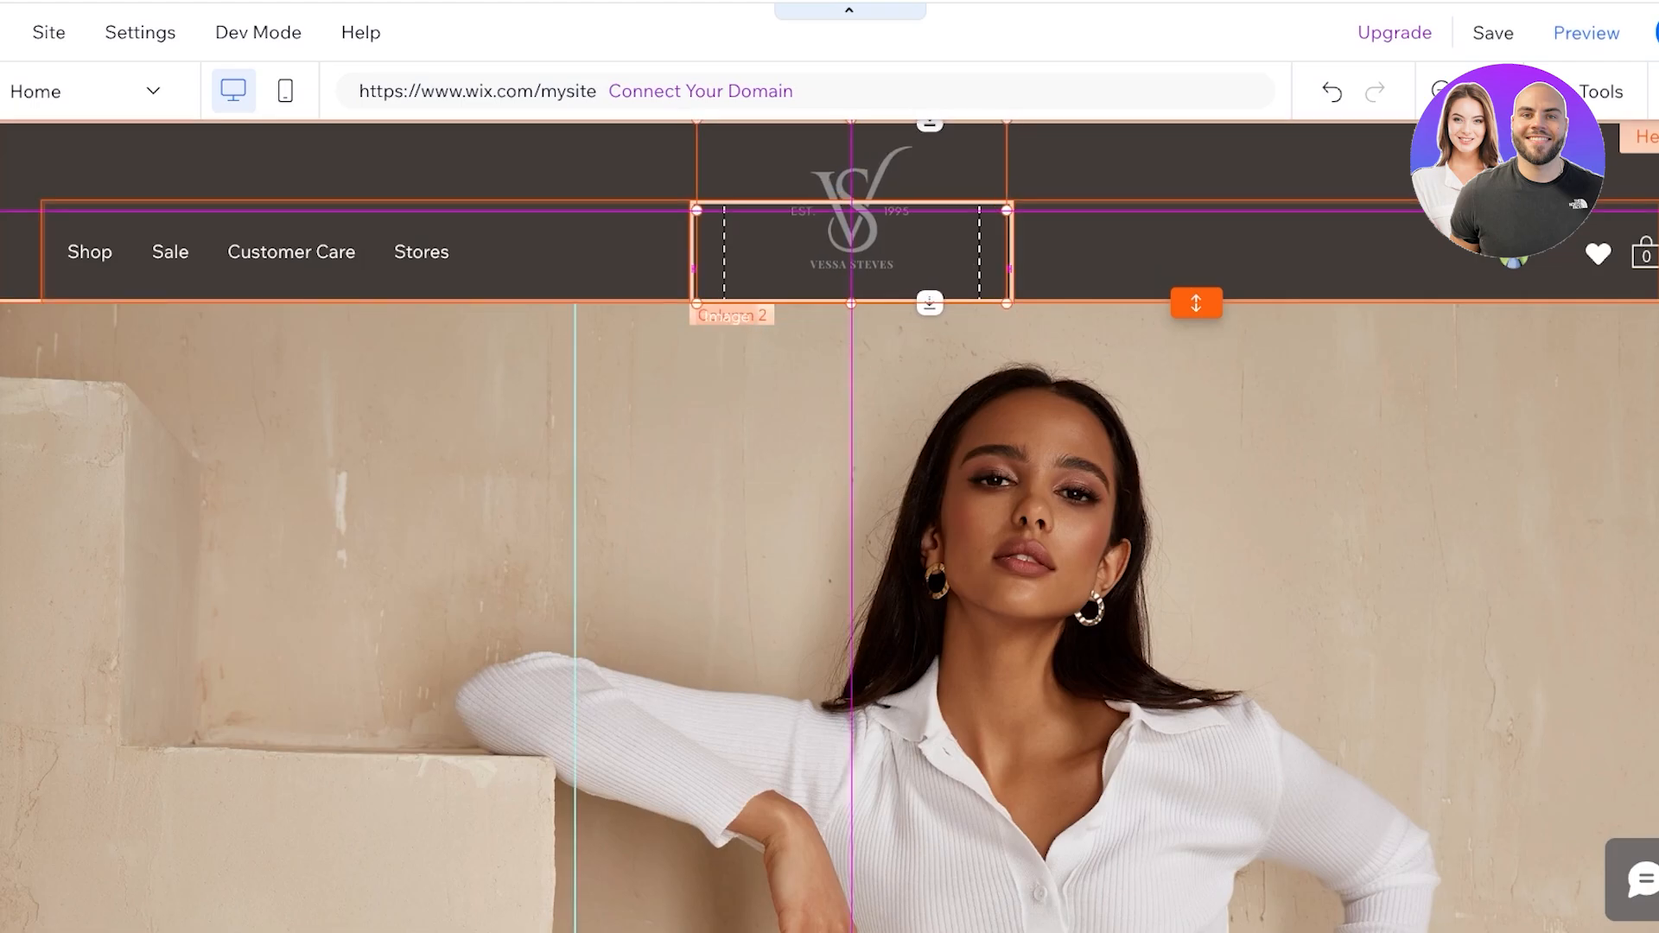
drag(851, 211, 851, 224)
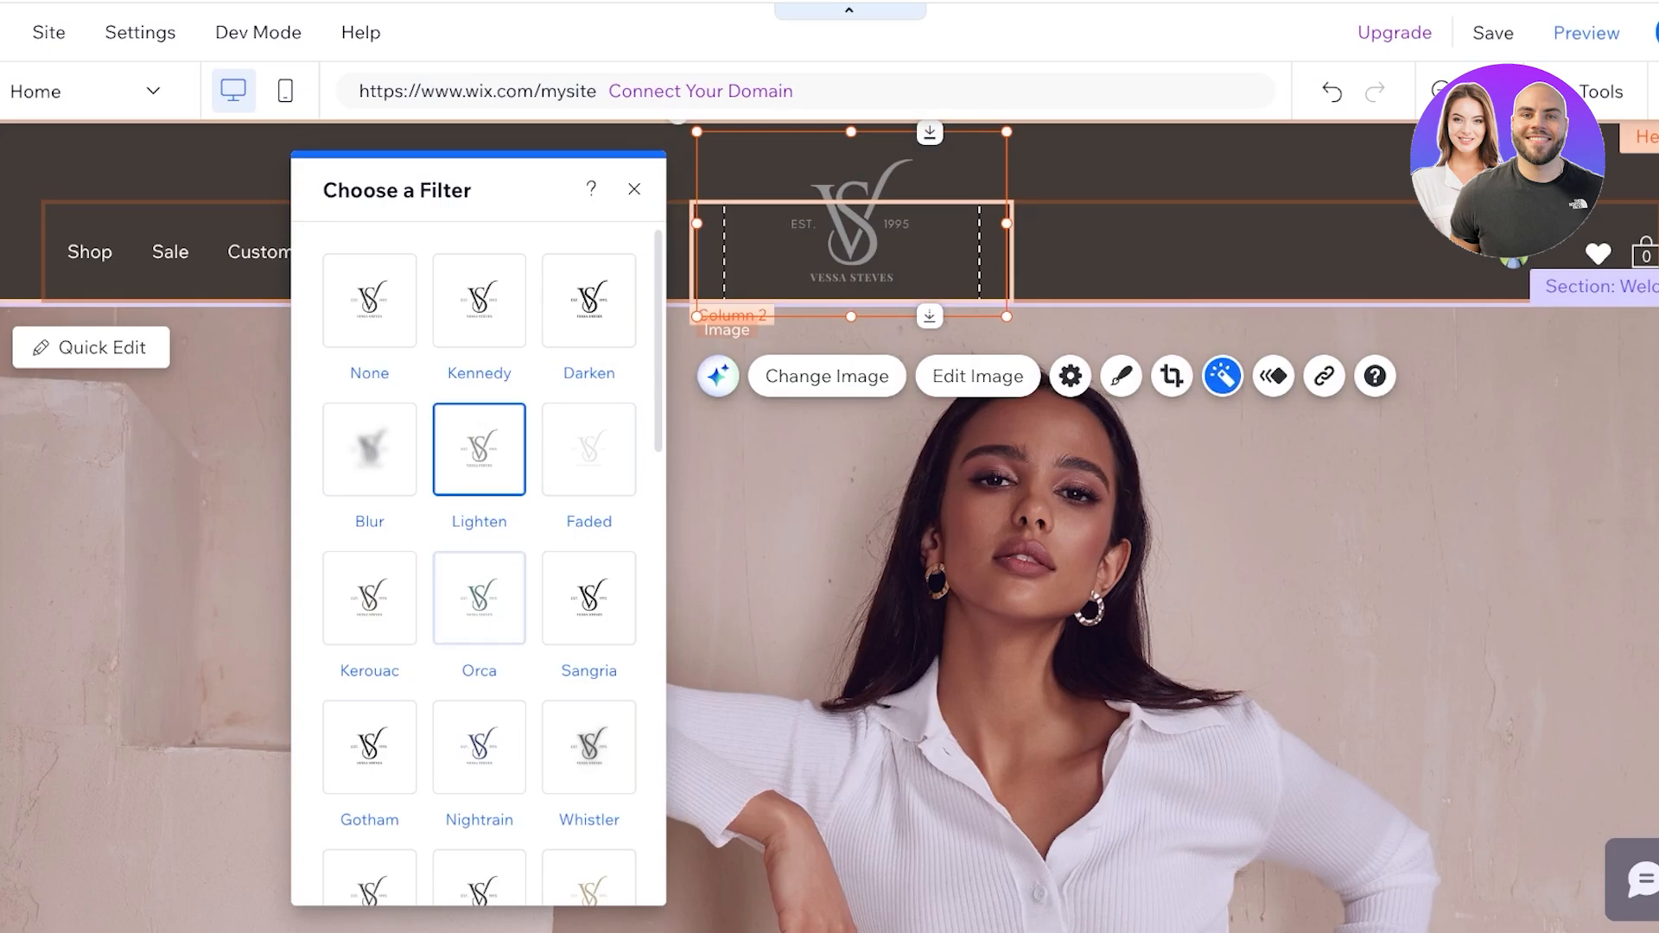
Try the Orca, Organic, Elmo, Jellybean, Neon Sky, Kool-Aid, Barney, Lucille and Malibu filters on the header logo.
click(481, 593)
scroll(478, 562, down, 5)
click(478, 623)
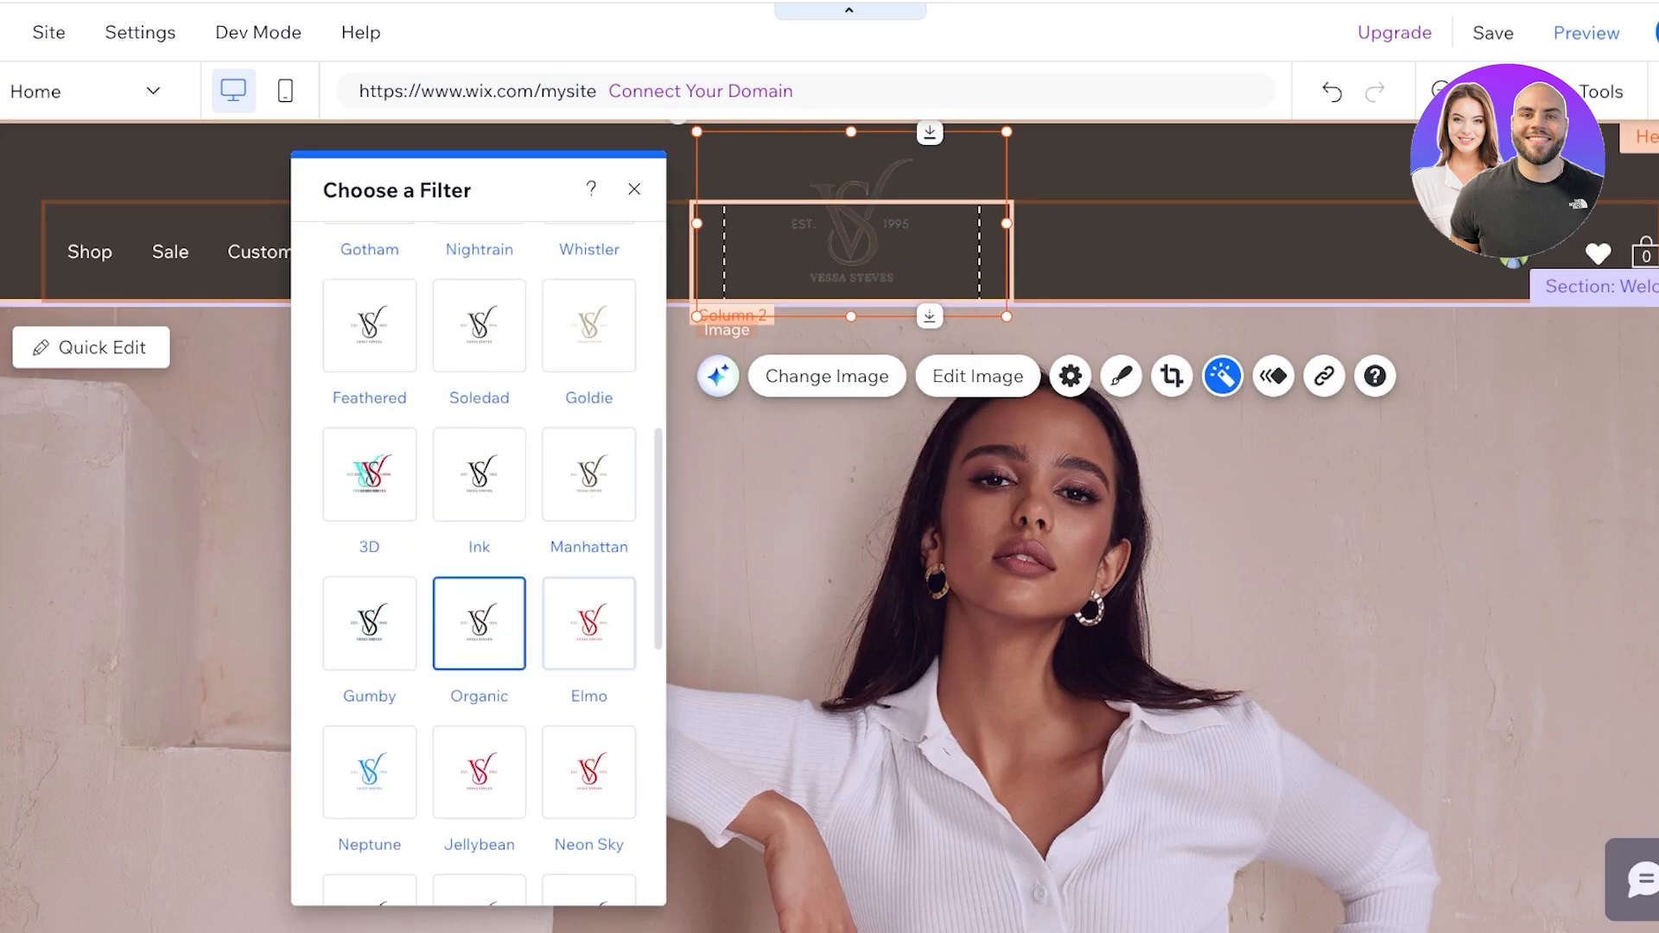
click(589, 623)
click(478, 771)
click(588, 771)
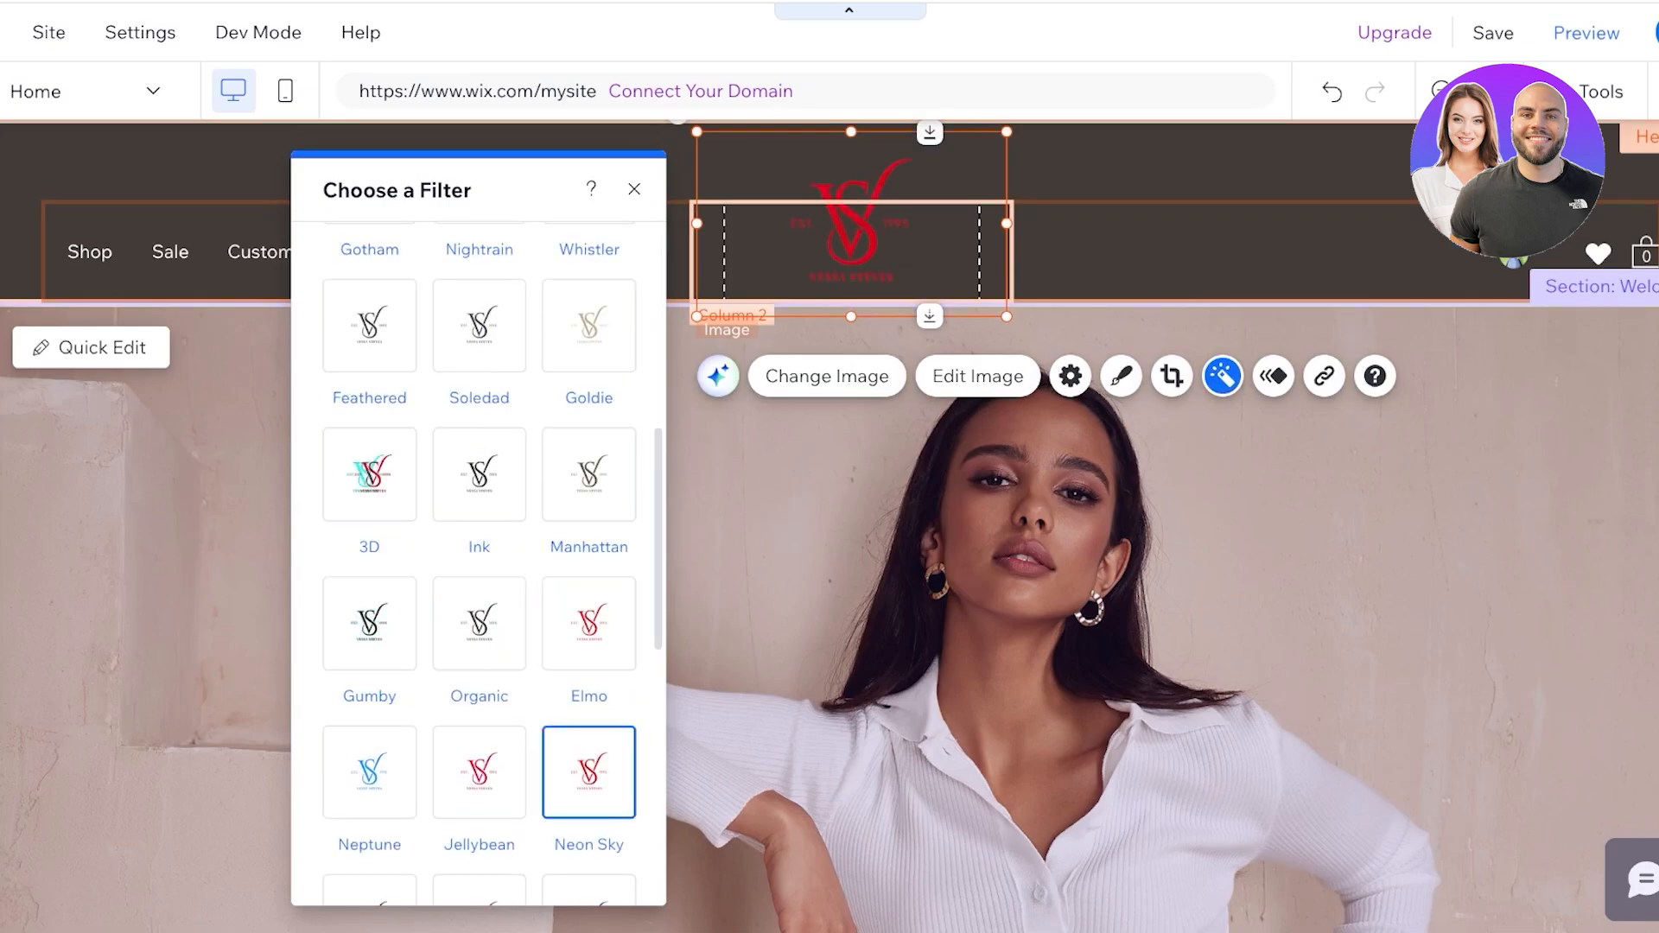
scroll(478, 561, down, 5)
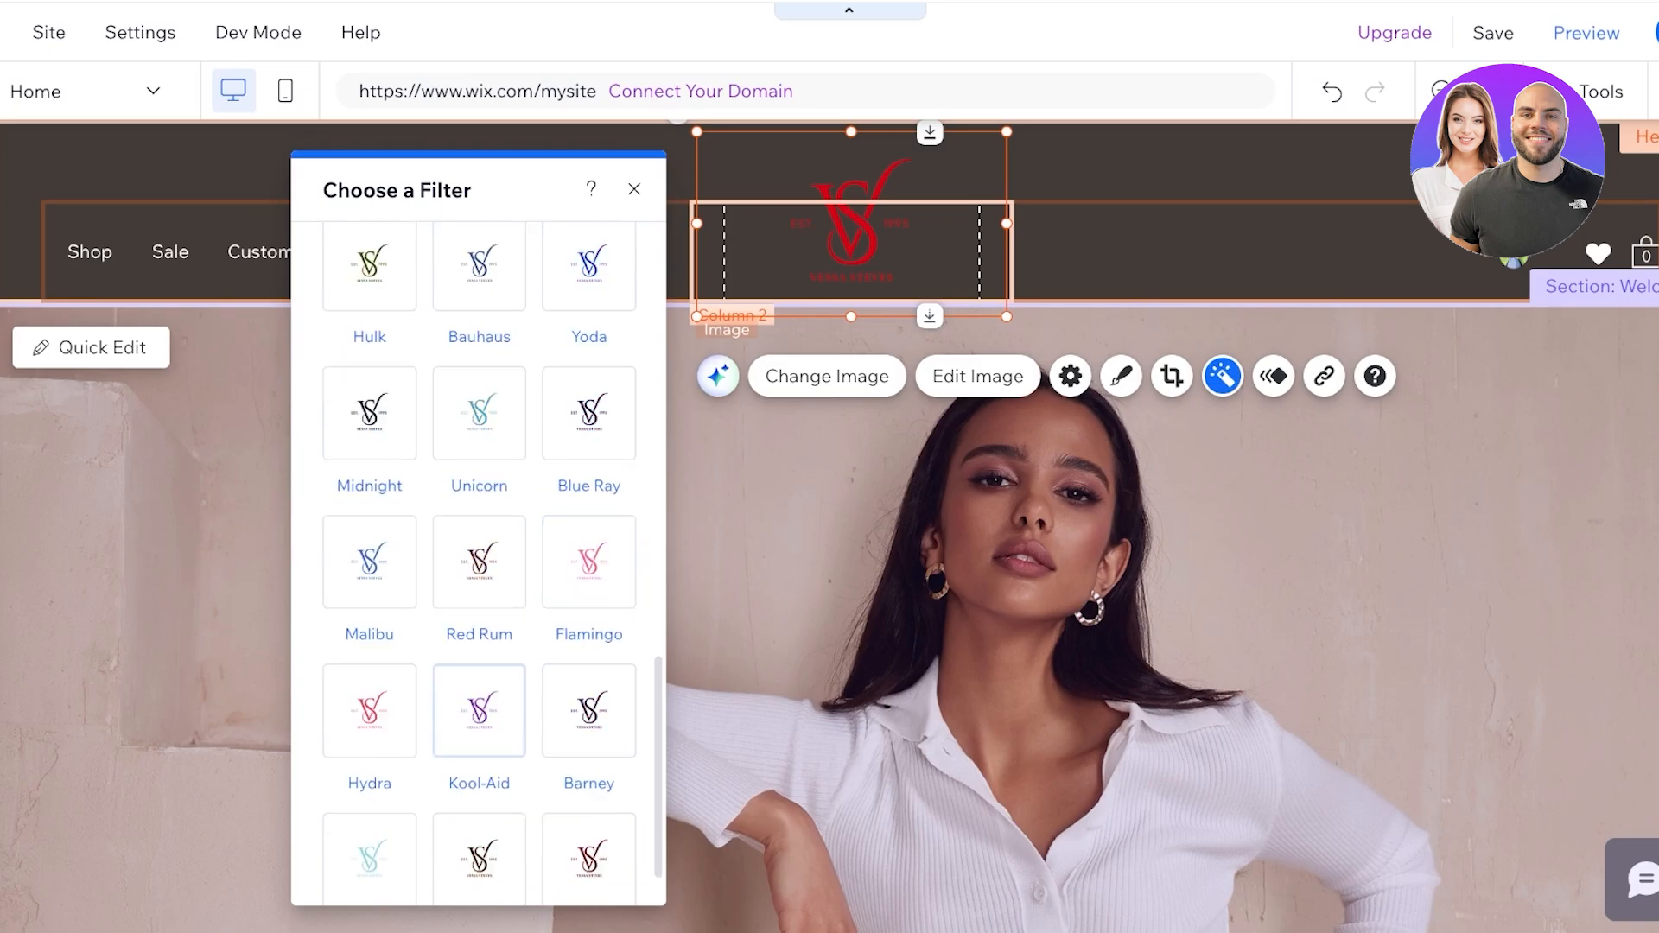
click(479, 710)
click(588, 710)
click(588, 858)
click(368, 562)
scroll(479, 653, down, 1)
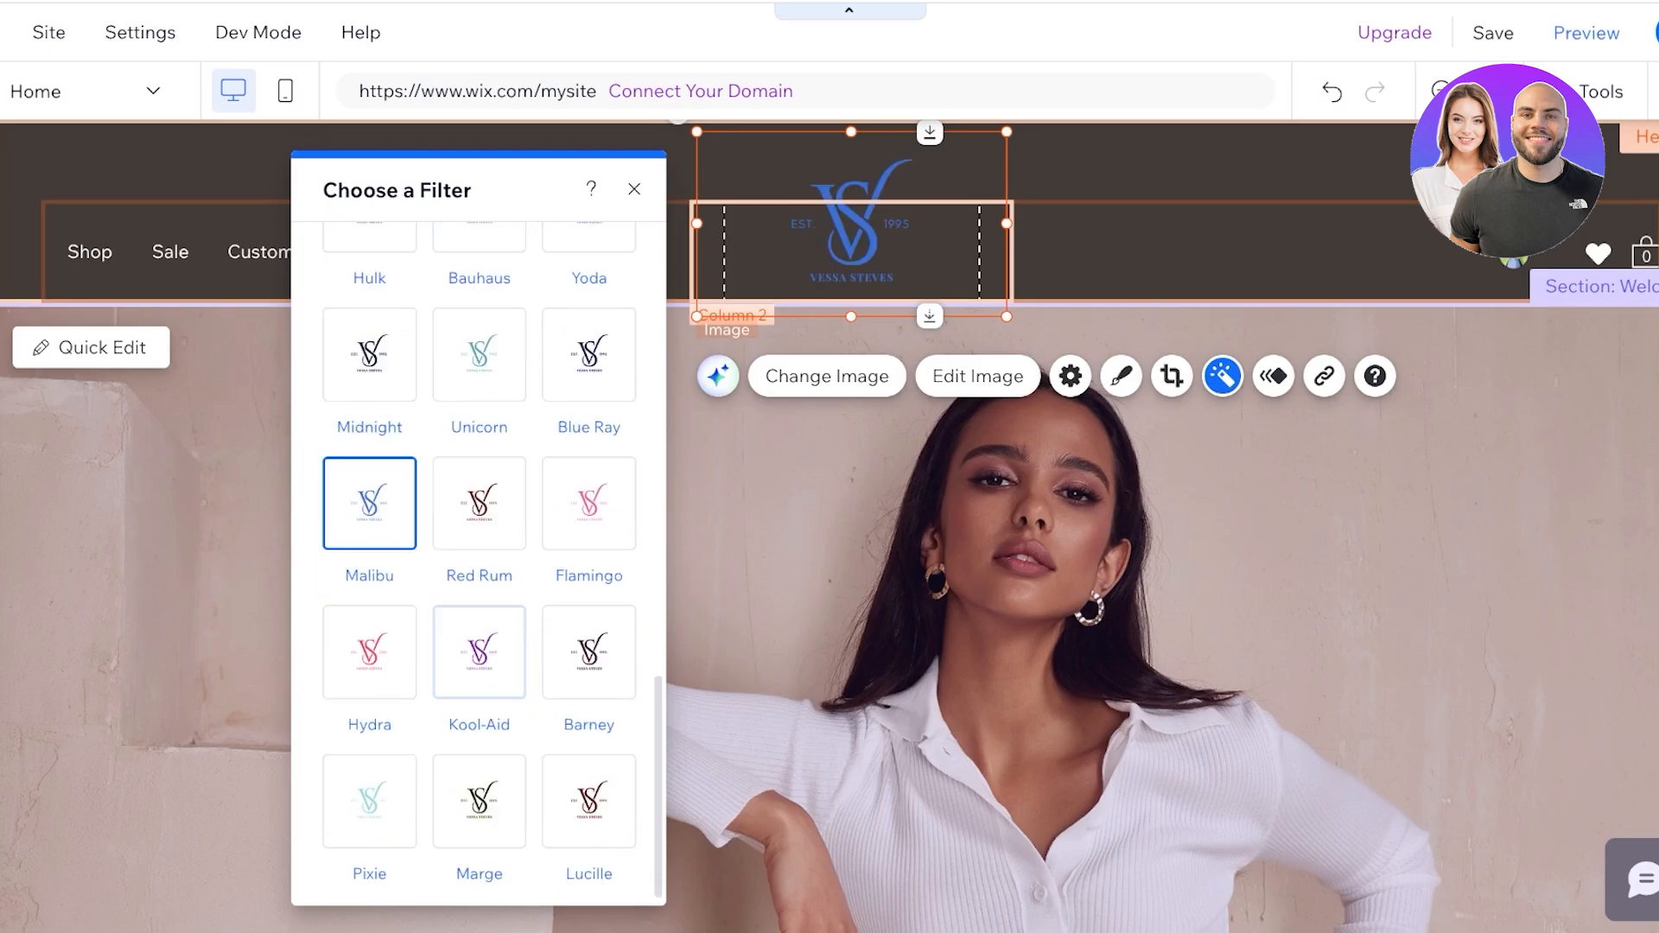
Apply the Faded filter to the header logo and close the filter selection.
scroll(478, 637, up, 15)
click(588, 450)
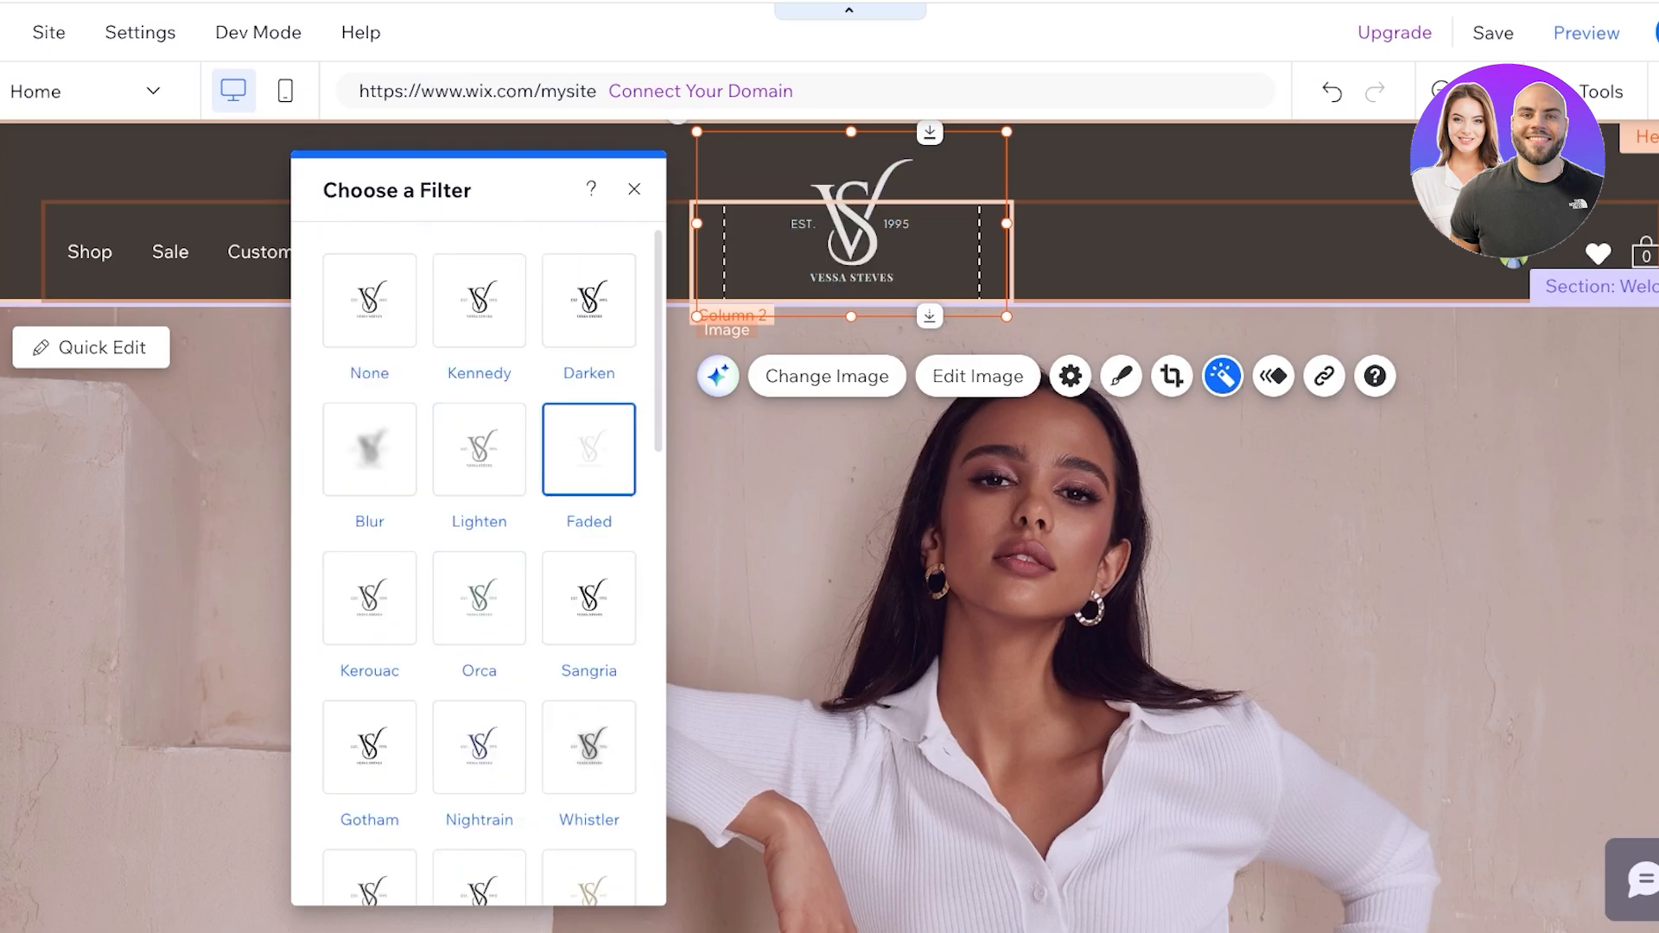
key(Escape)
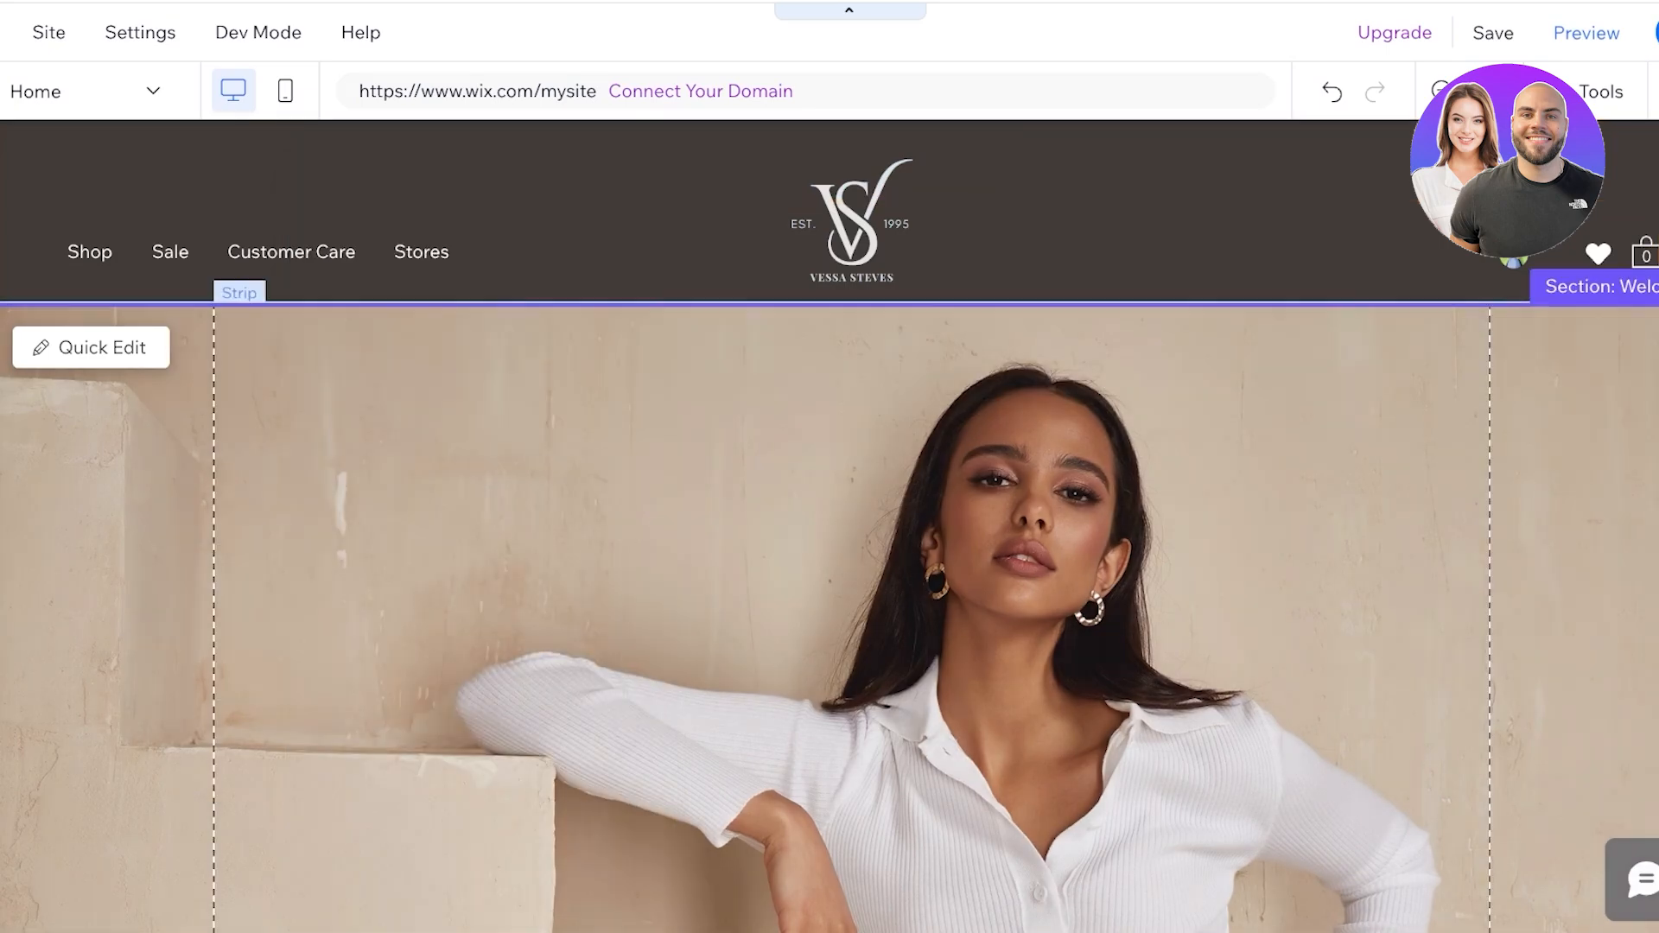
Change the text of the hero section's "Explore Now" button to "Buy Now".
scroll(829, 526, down, 8)
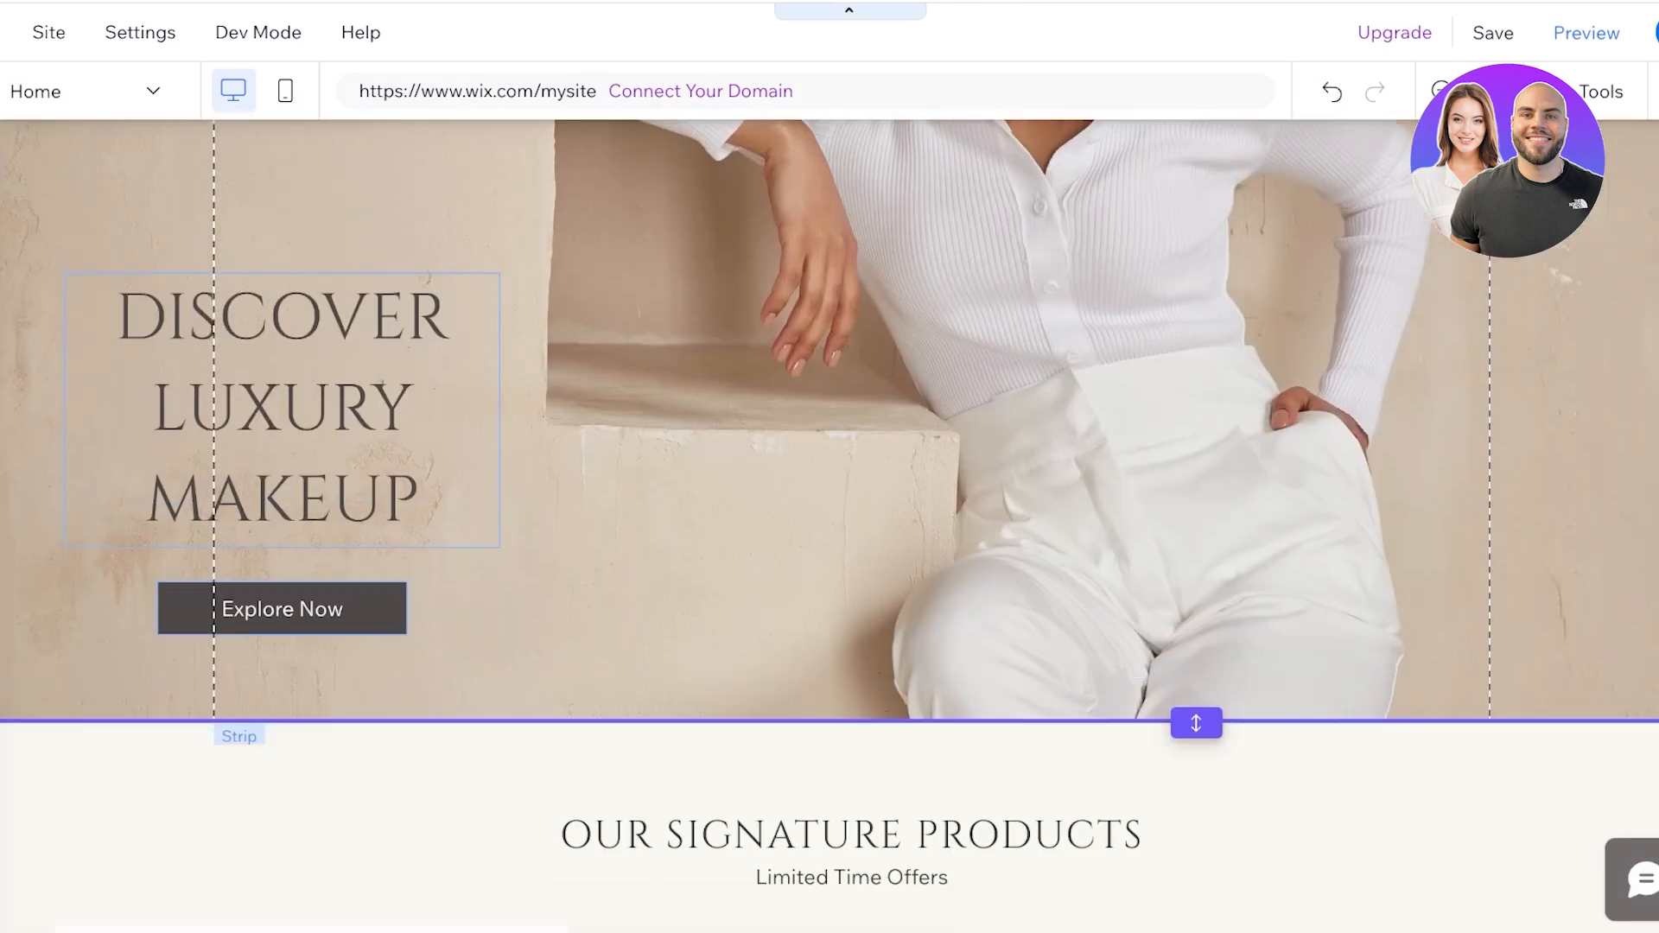
click(937, 484)
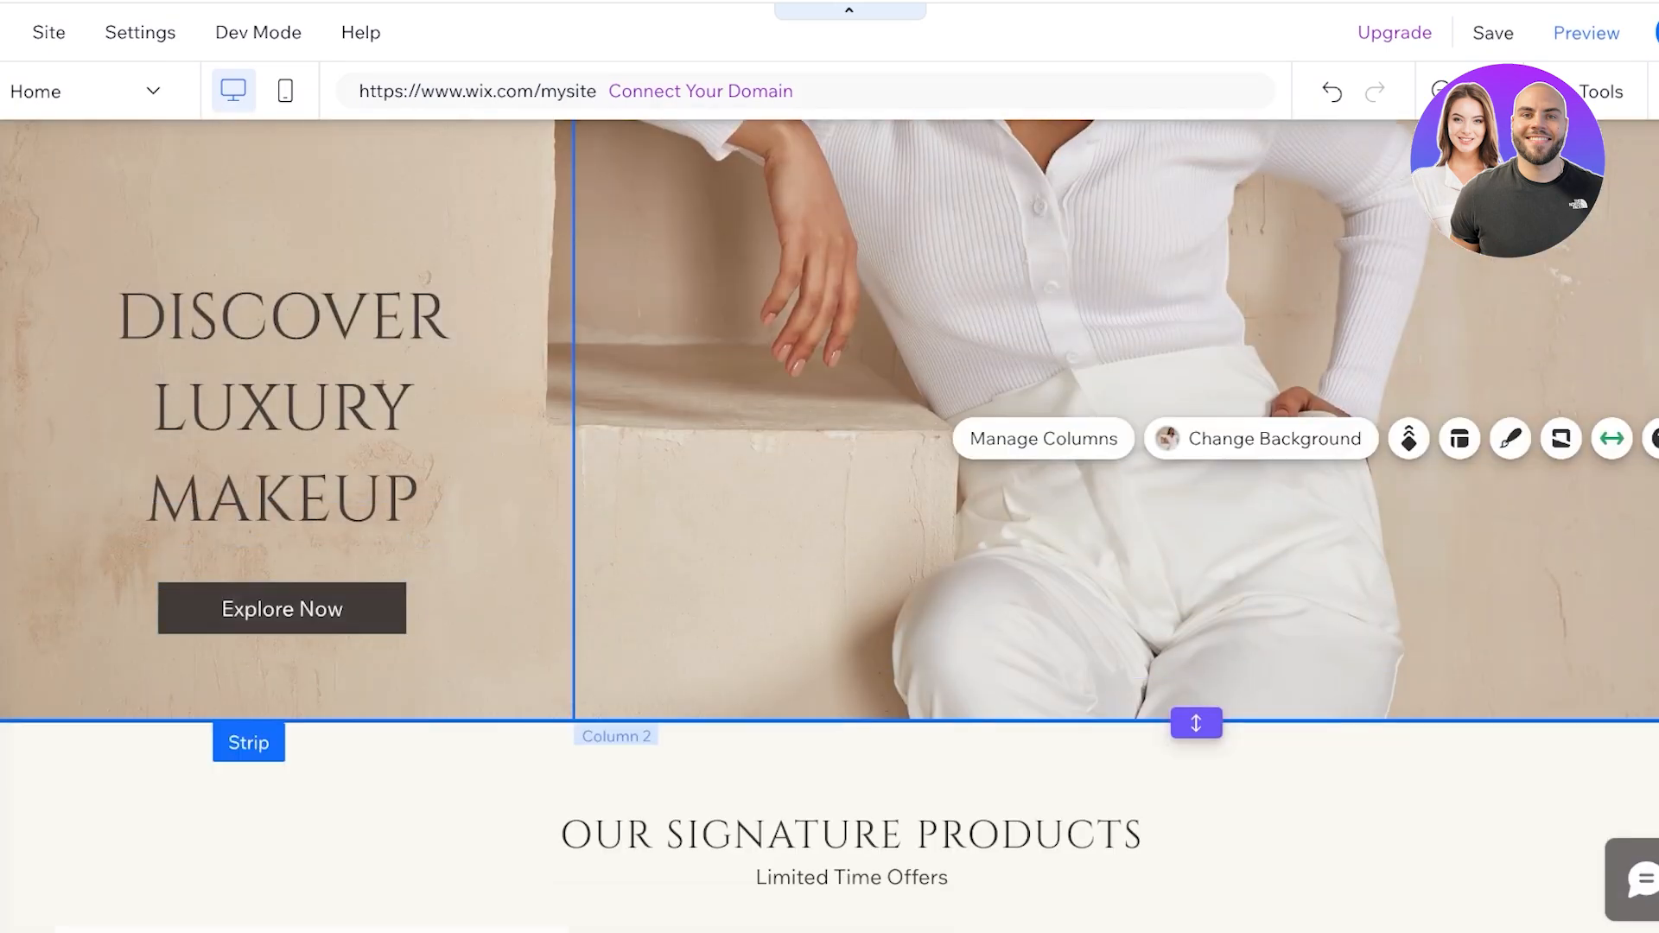
click(282, 609)
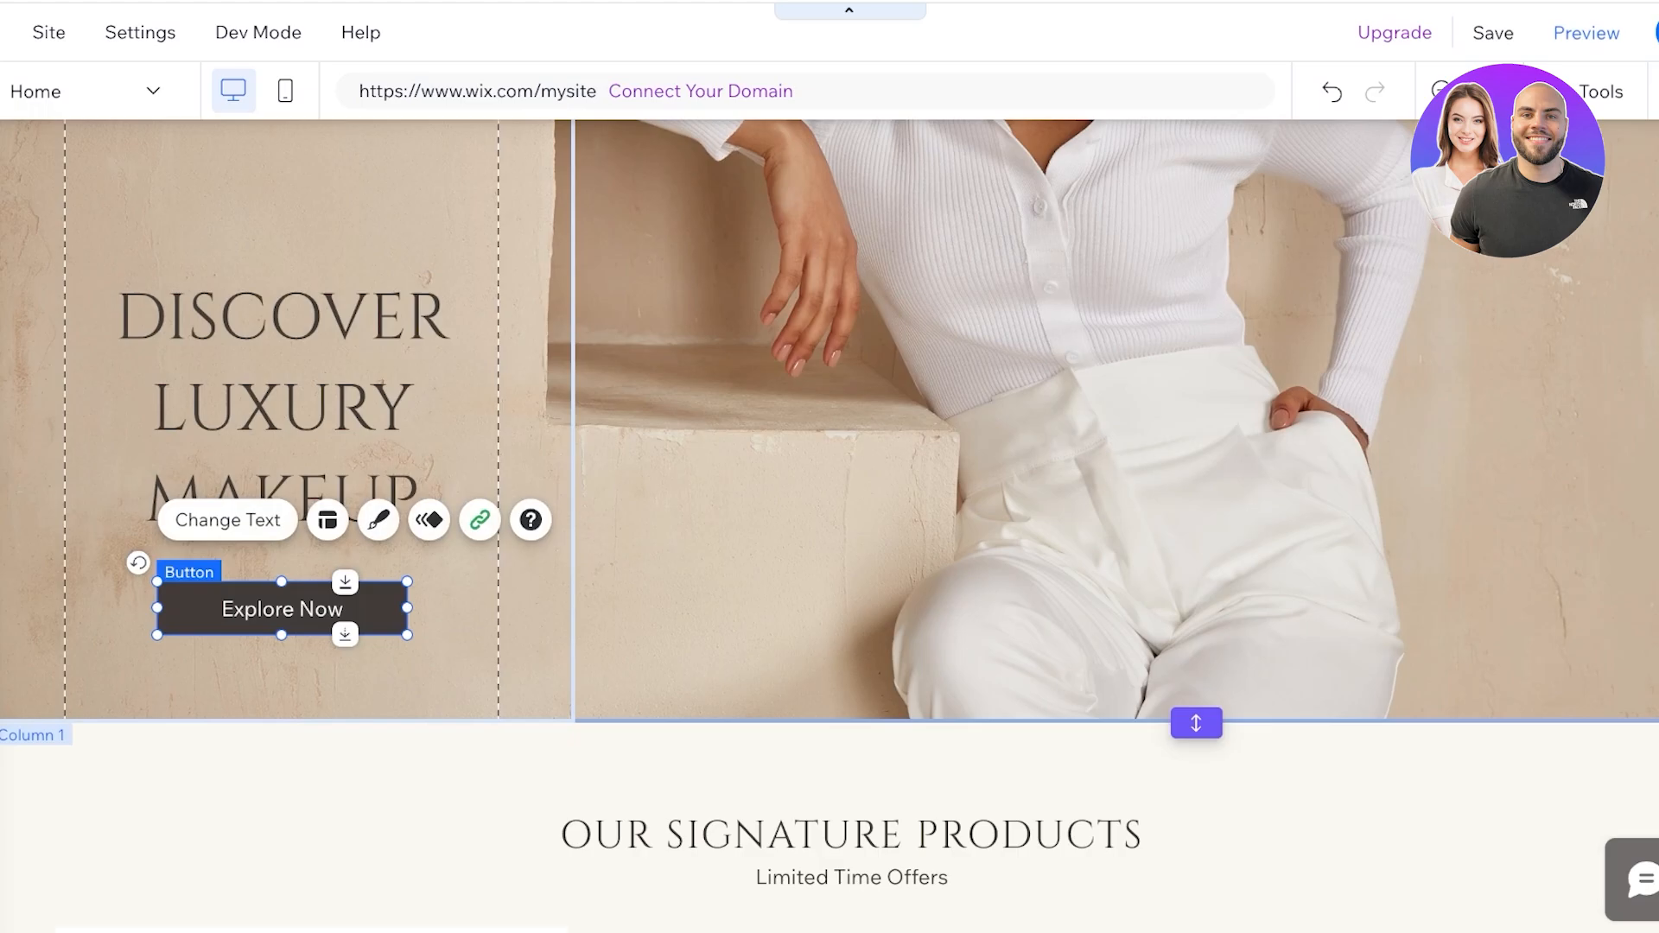
click(228, 519)
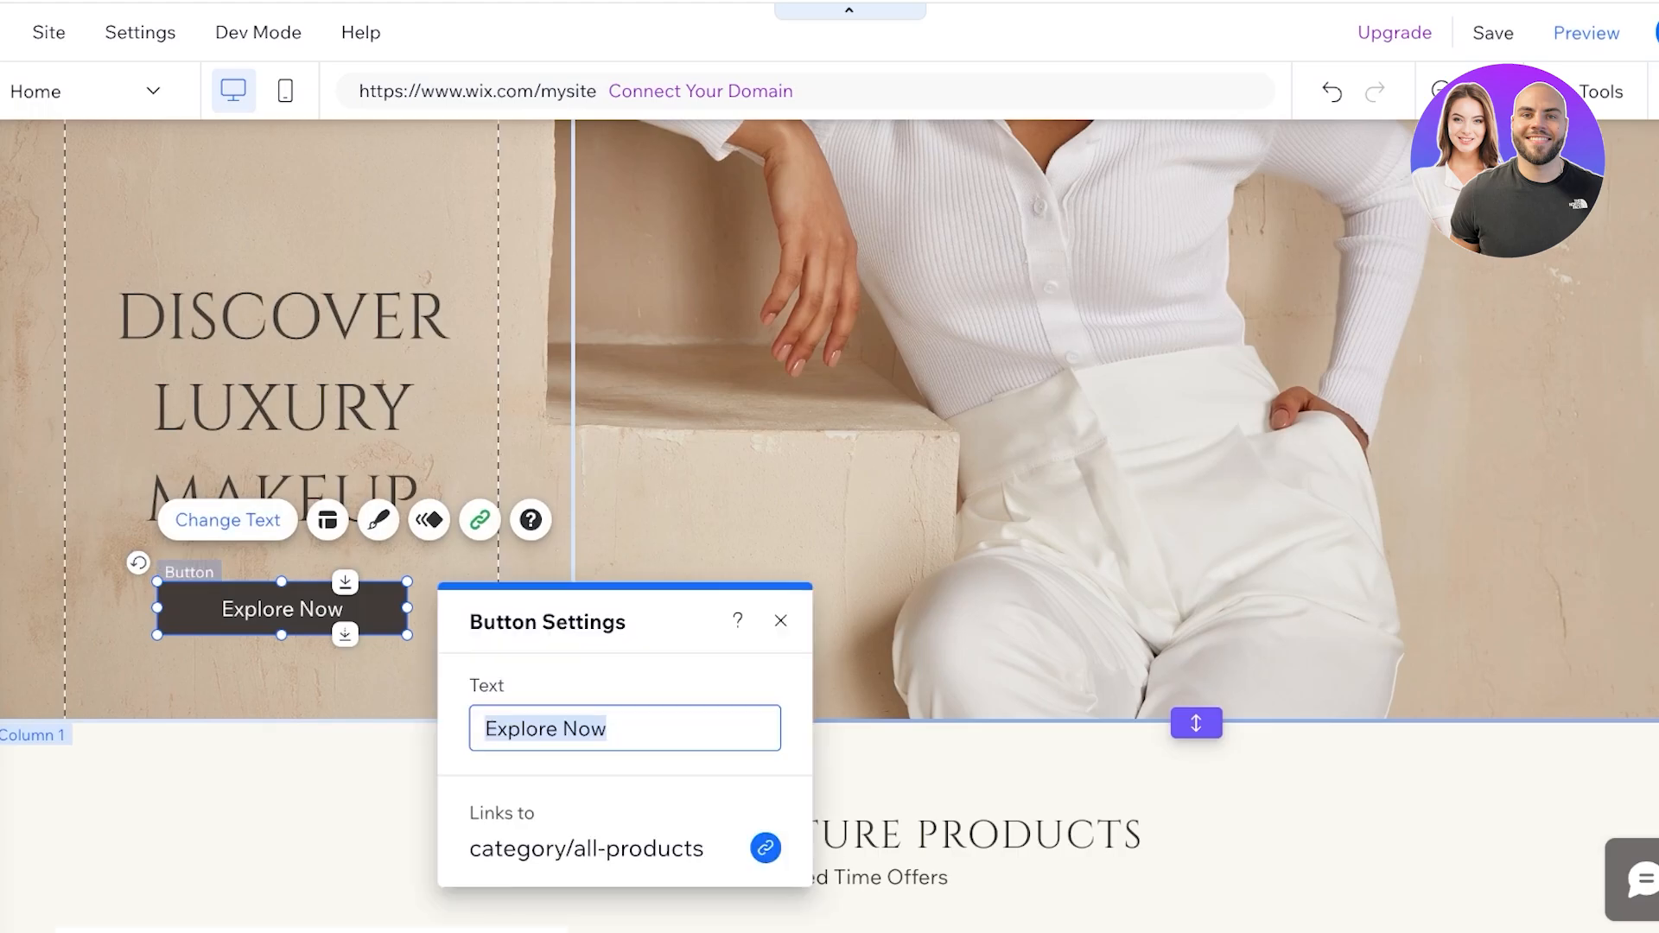
text(Buy Now)
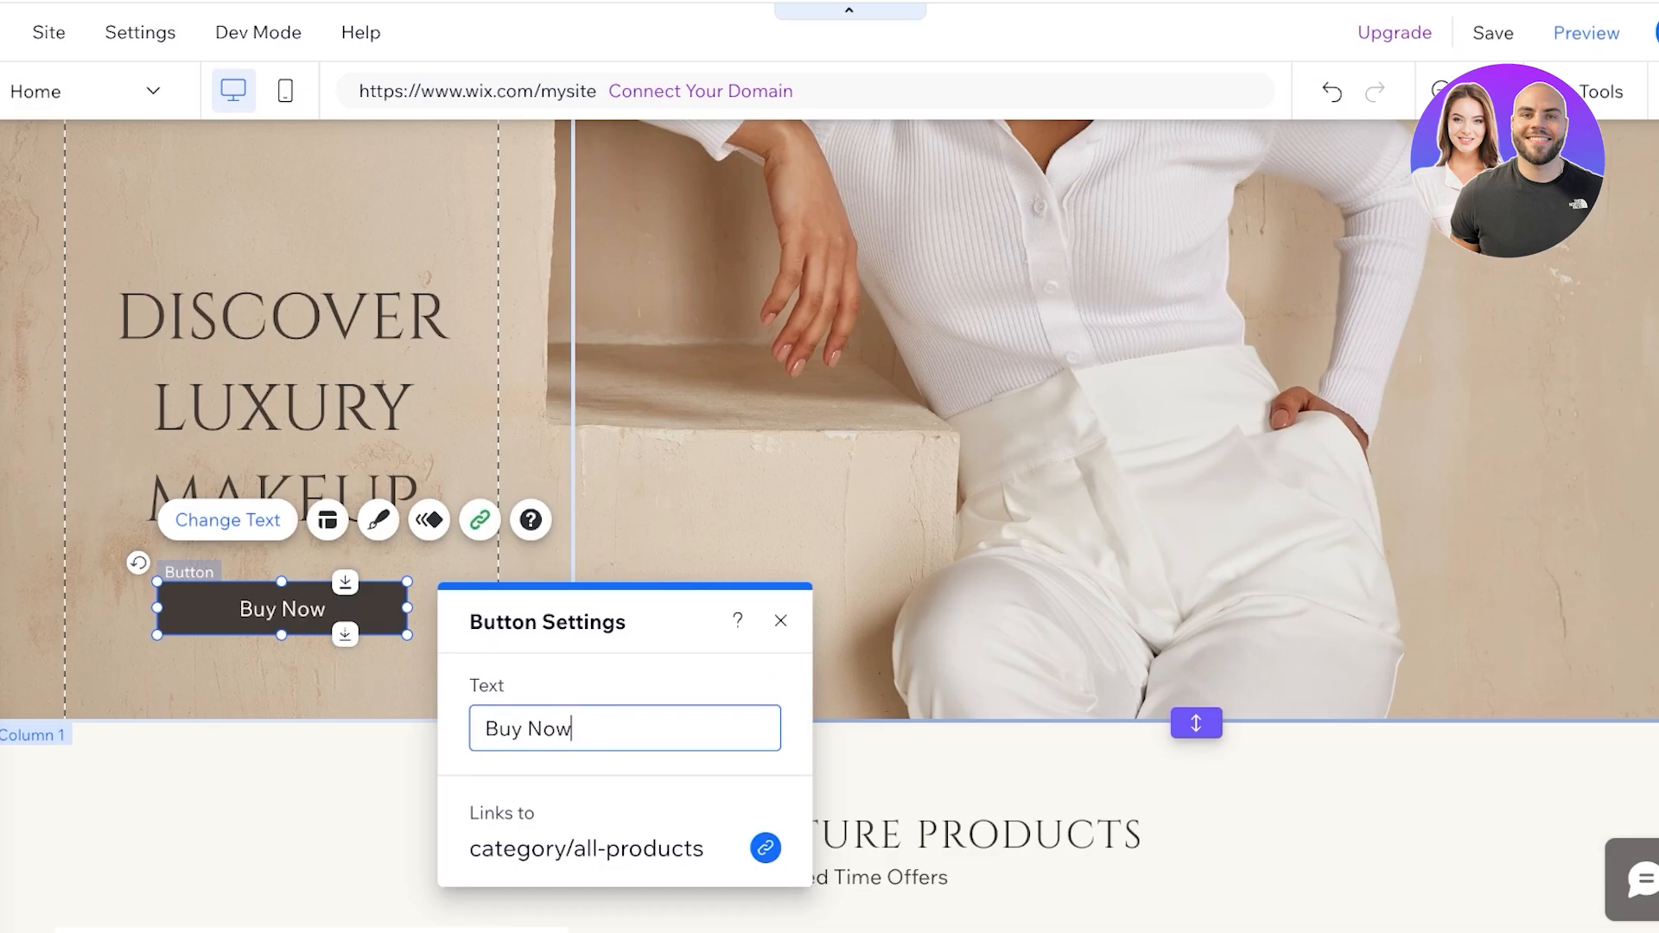
Move the "DISCOVER LUXURY MAKEUP" headline and the button below it higher in the hero section.
click(281, 410)
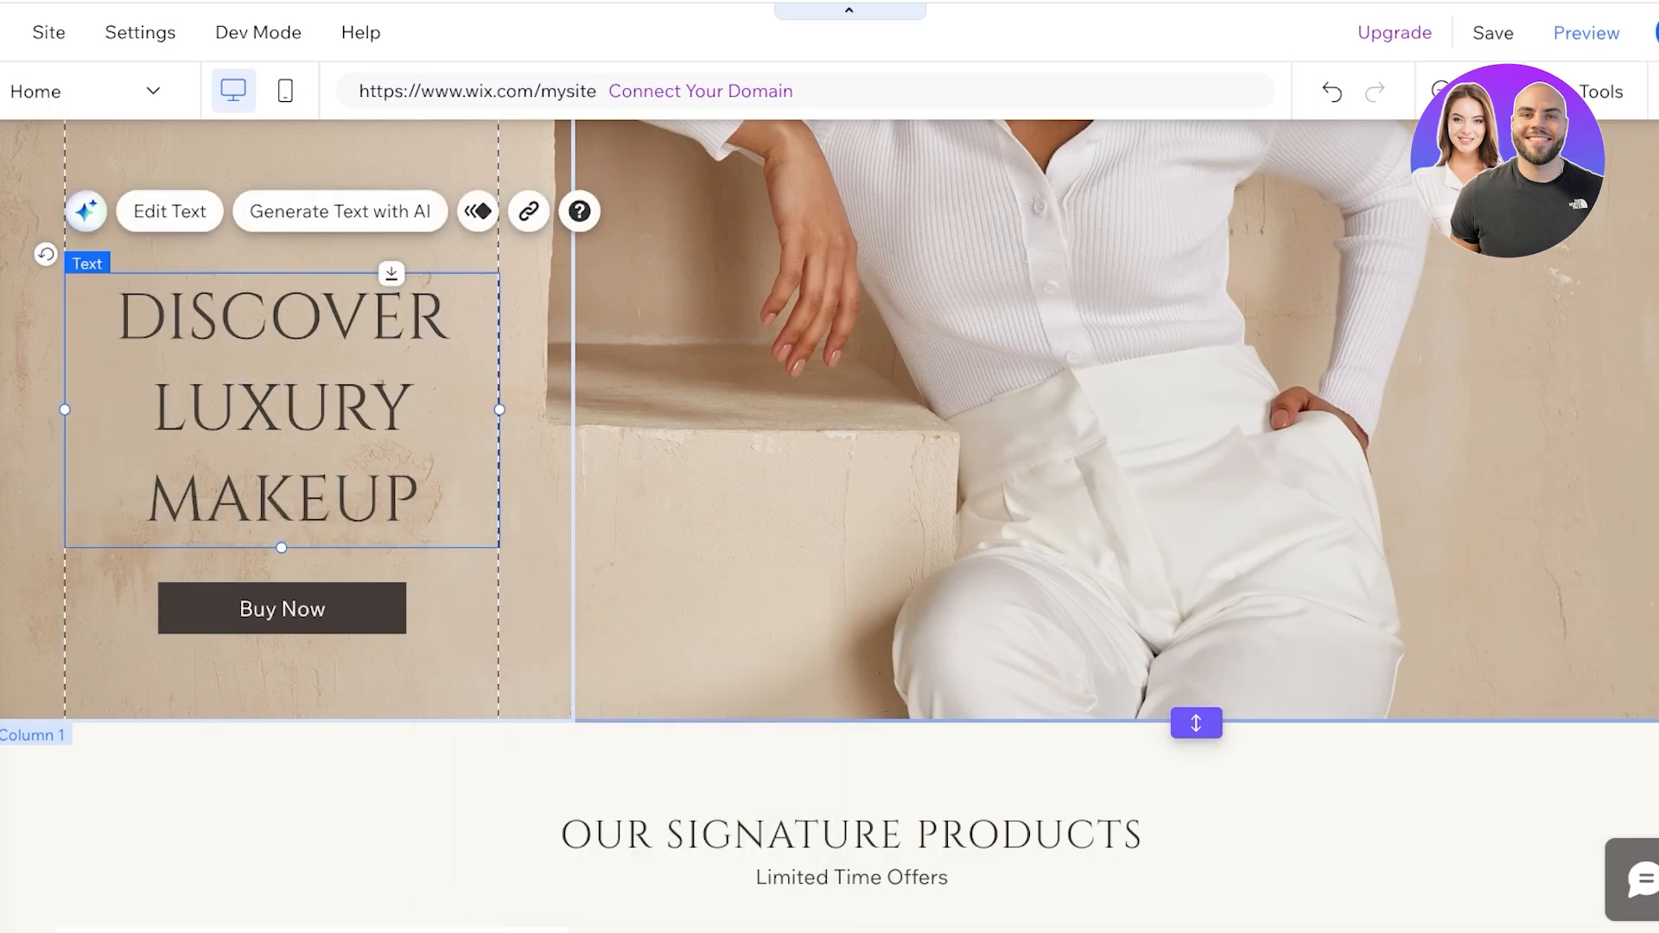
drag(282, 409, 282, 270)
drag(281, 608, 271, 465)
Replace the hero section's "DISCOVER LUXURY MAKEUP" headline with "HYDRATE YOUR LIPS THIS SUMMER".
scroll(271, 465, up, 4)
double_click(278, 553)
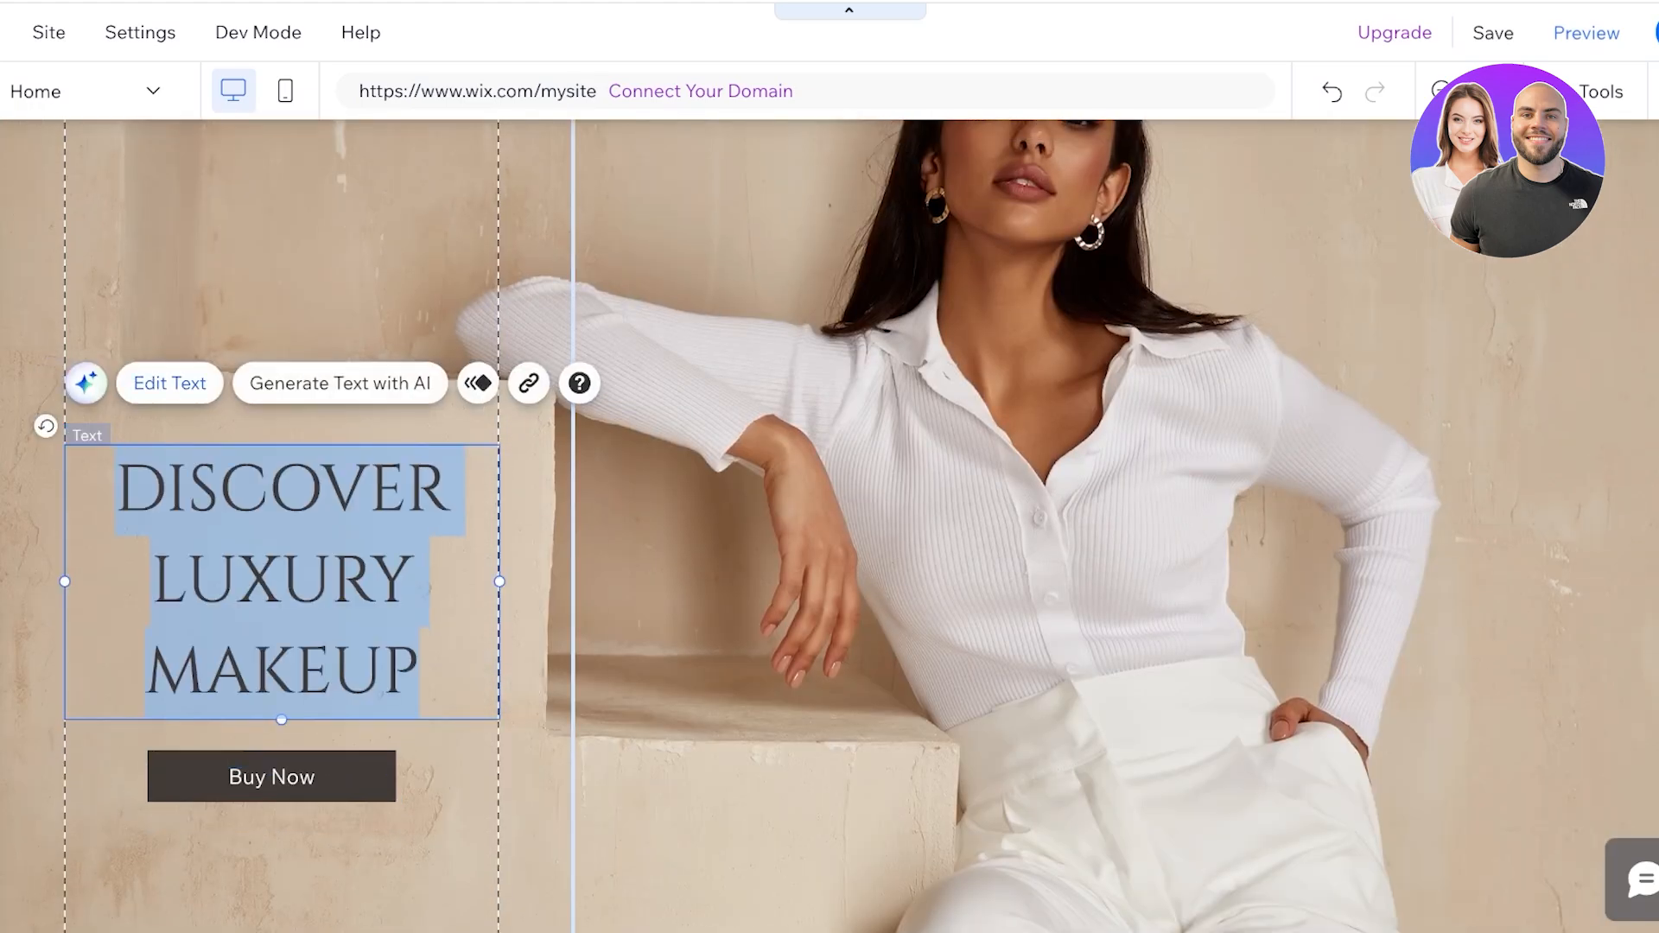
text(D)
key(BackSpace)
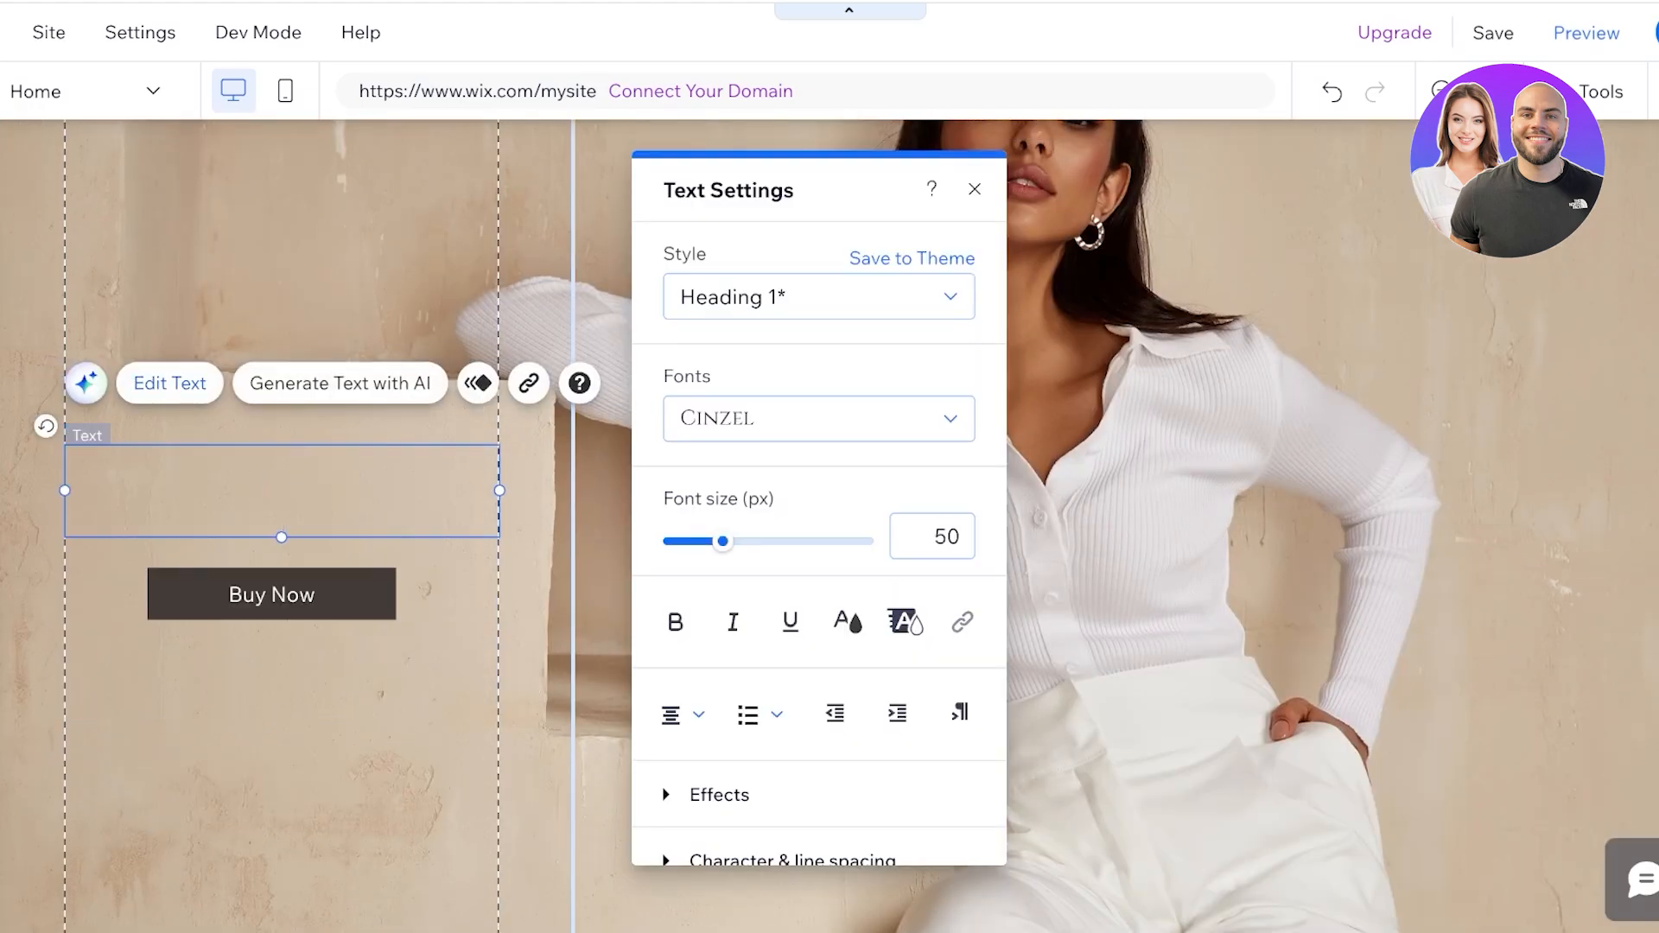
text(HYD)
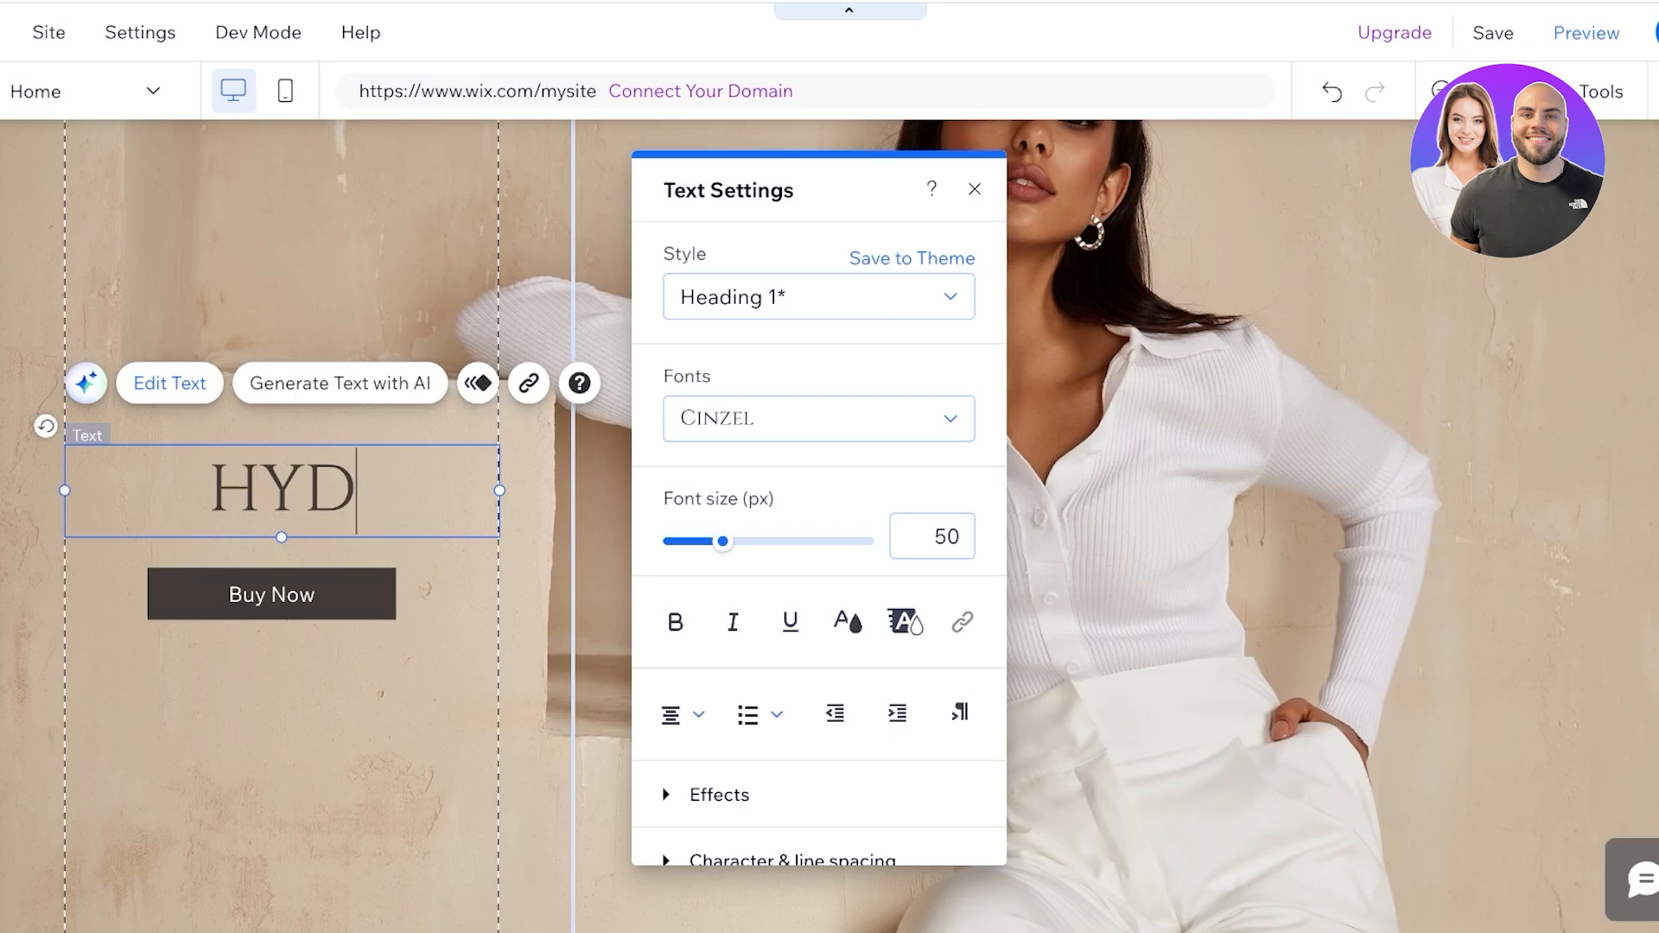
text(RATE YOUR L)
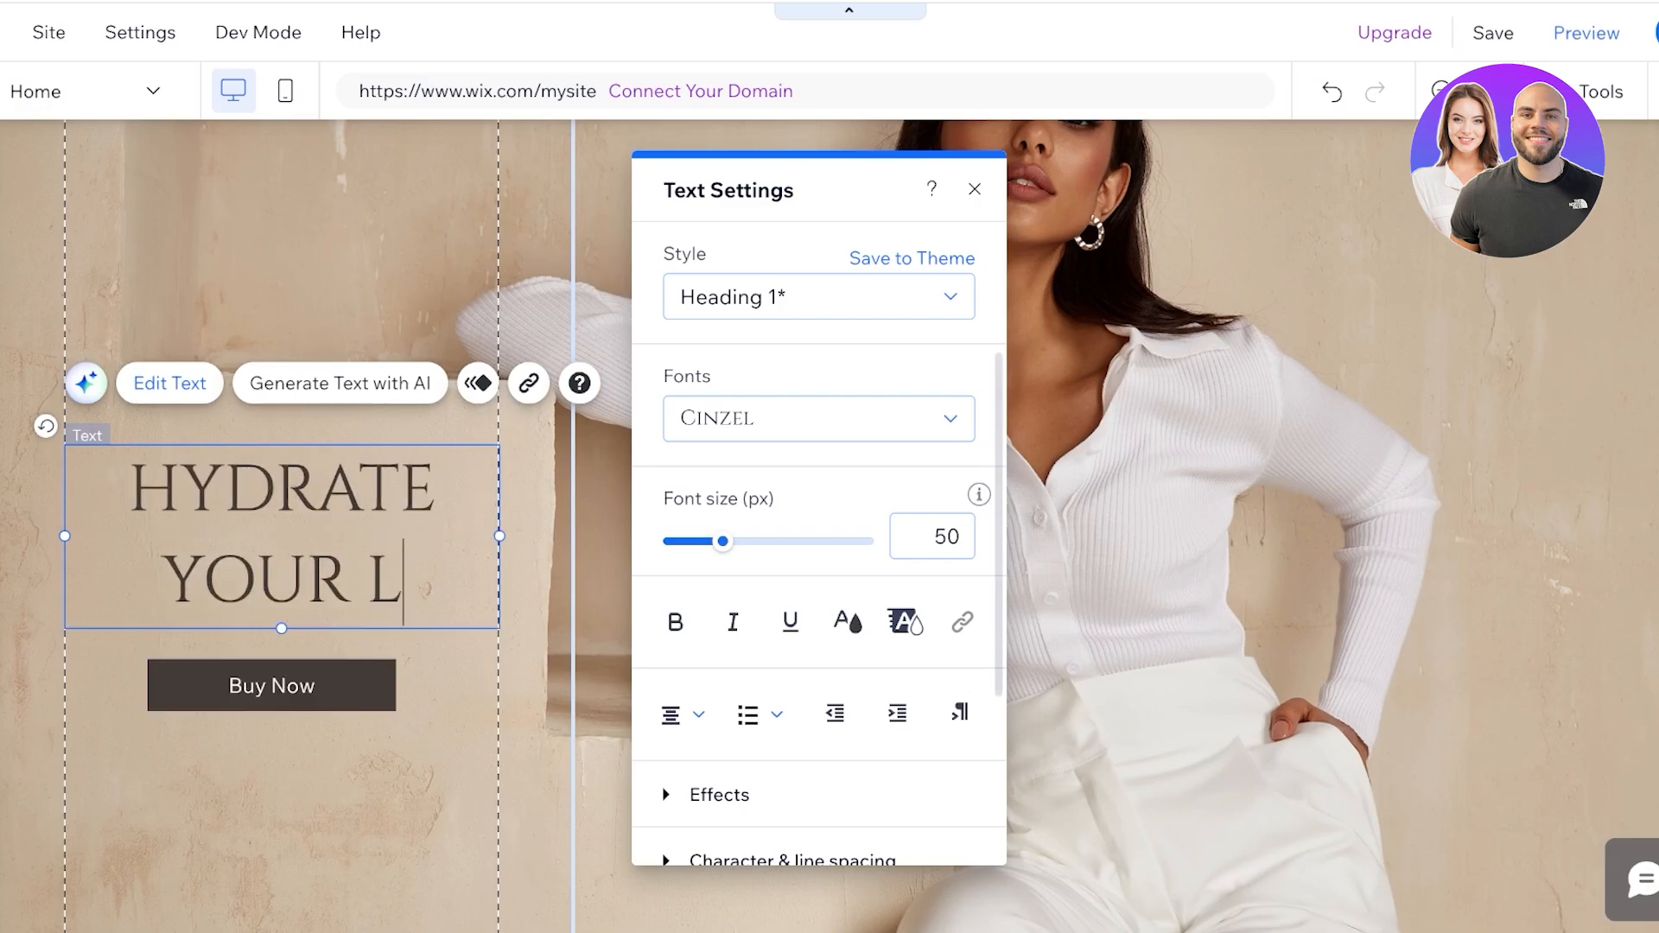
text(IPS THIS)
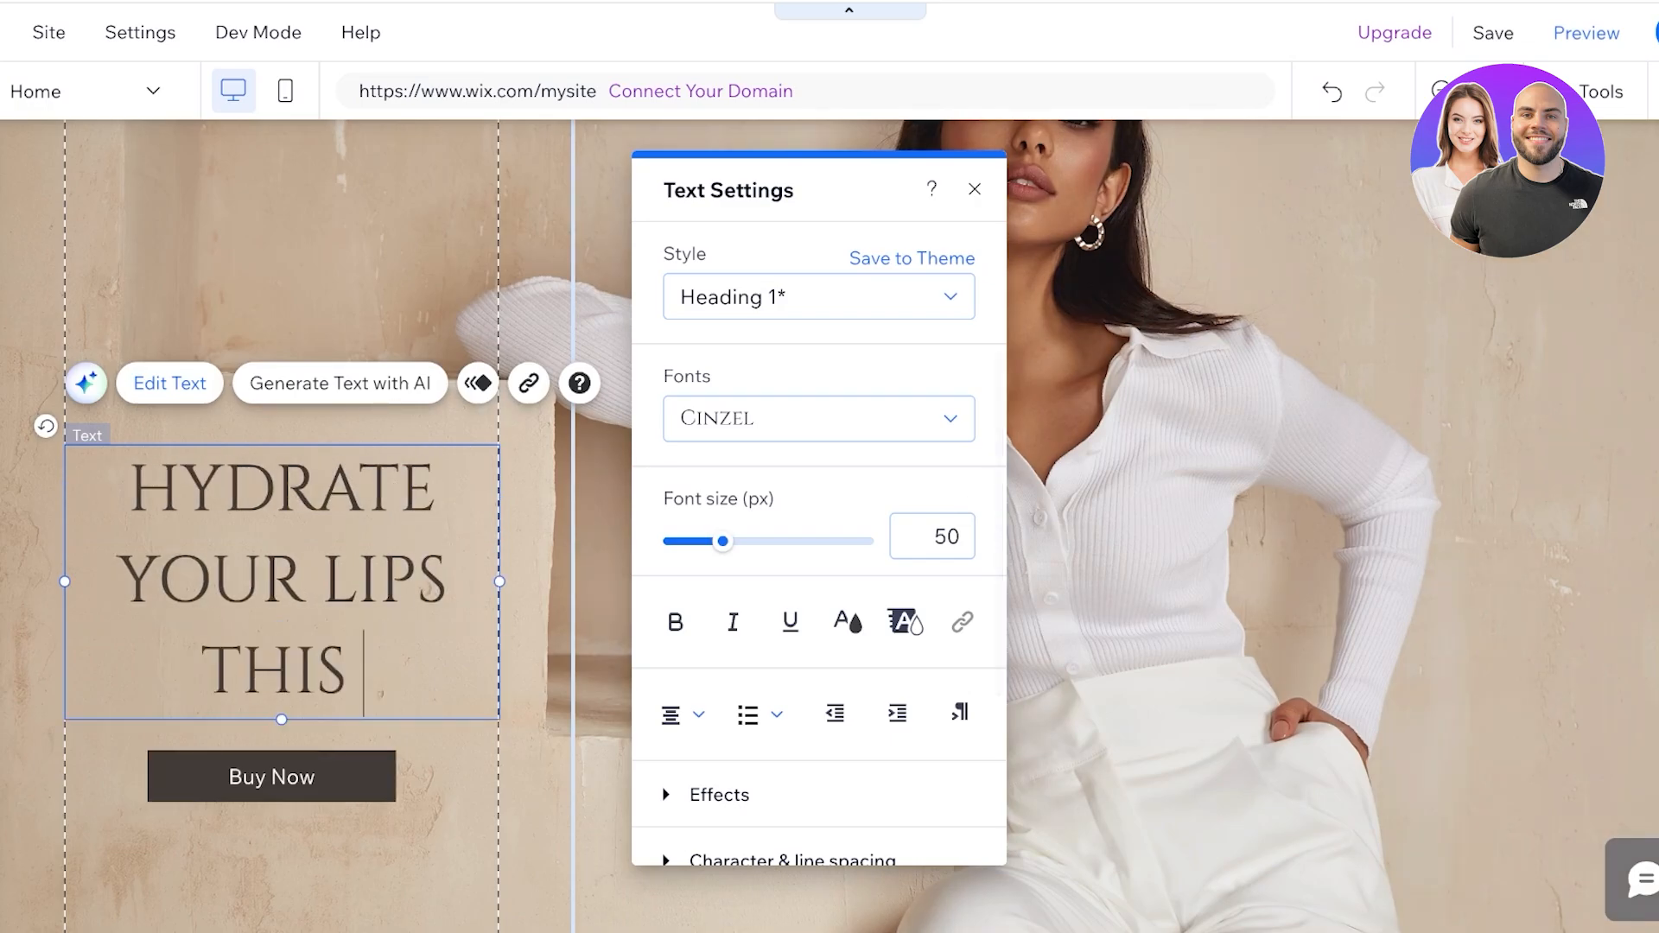
text( SUMMER)
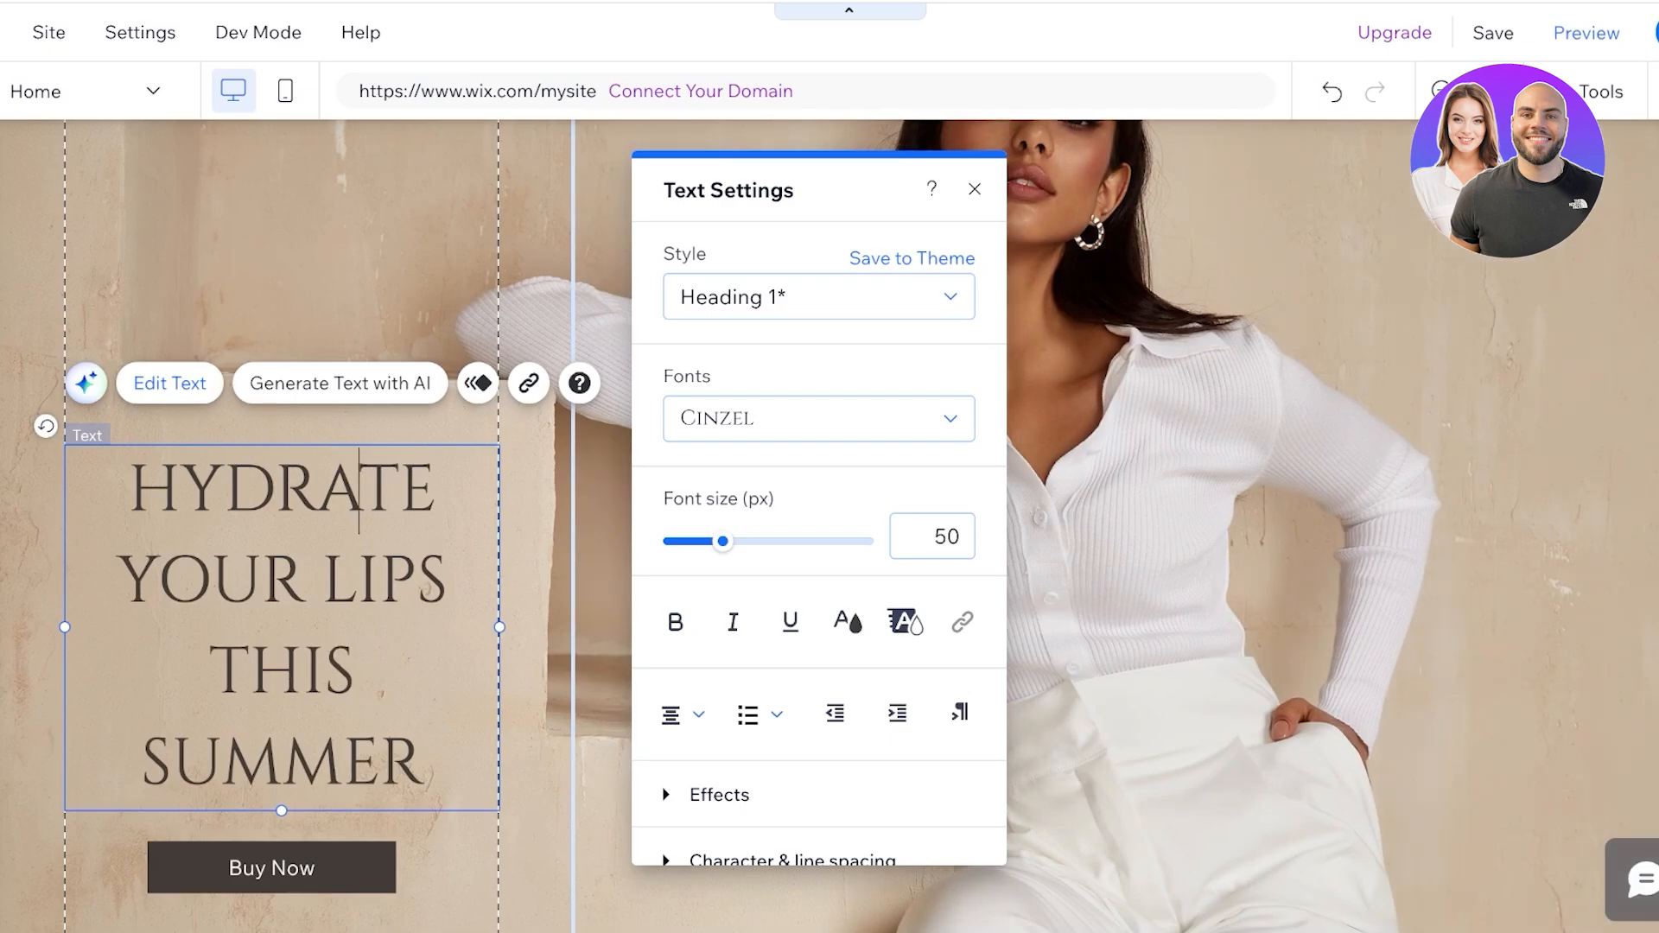
Change the word "HYDRATE" in the hero headline to "COLOR" and finish editing the text.
key(ctrl+a)
double_click(283, 489)
text(COLOR)
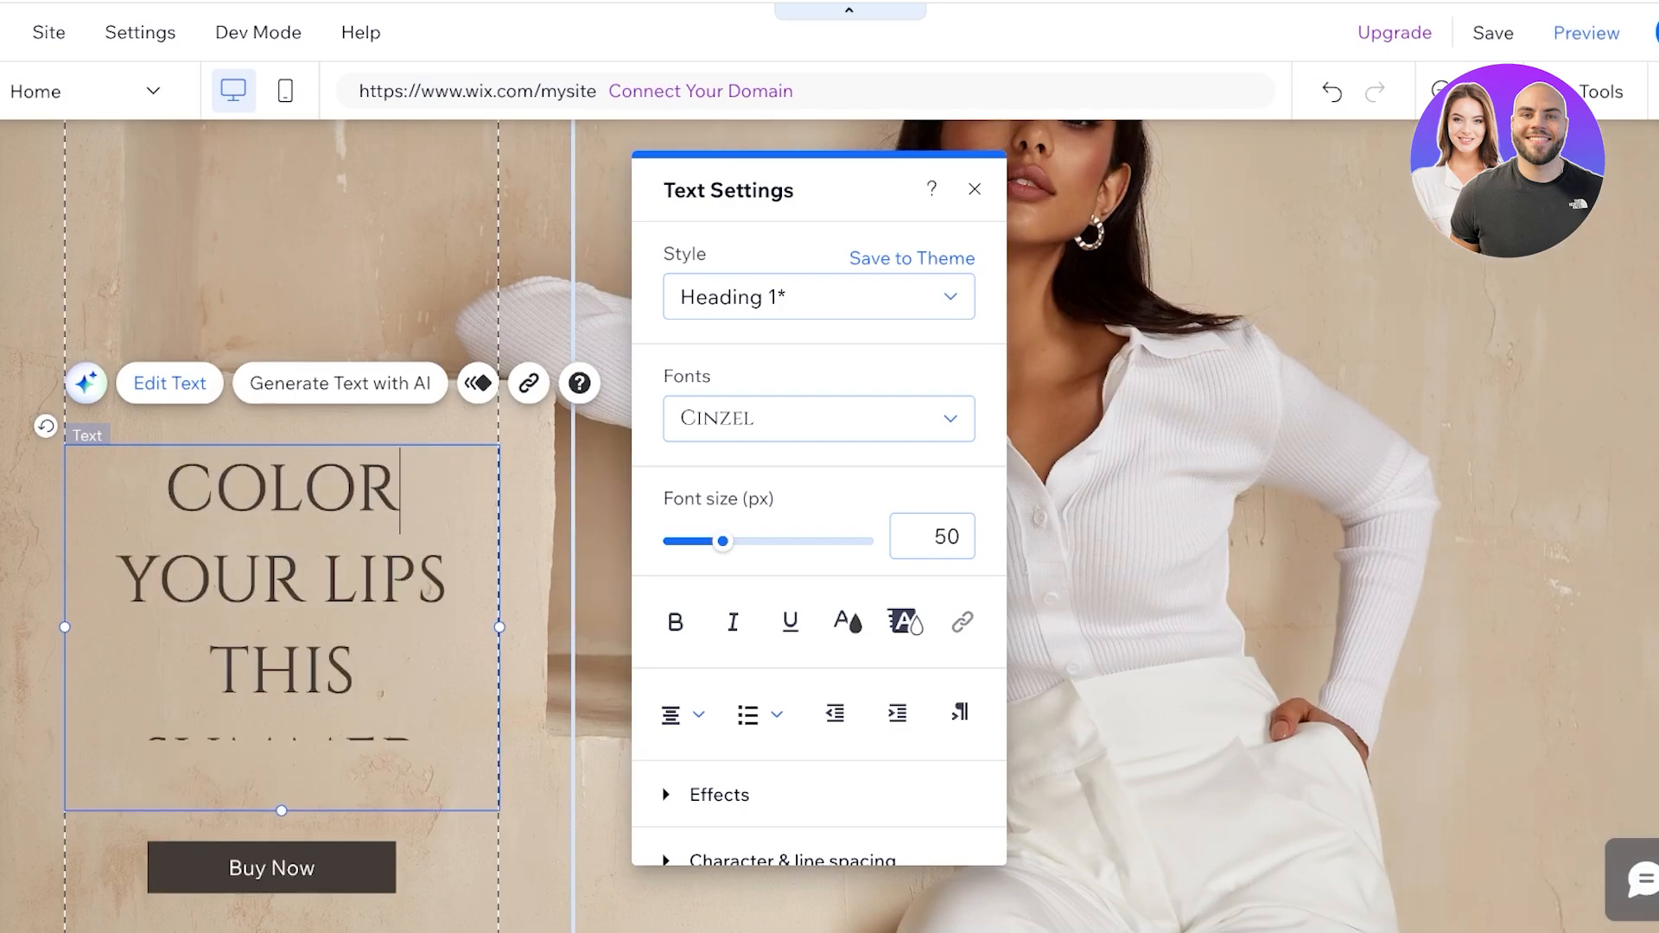
click(1097, 553)
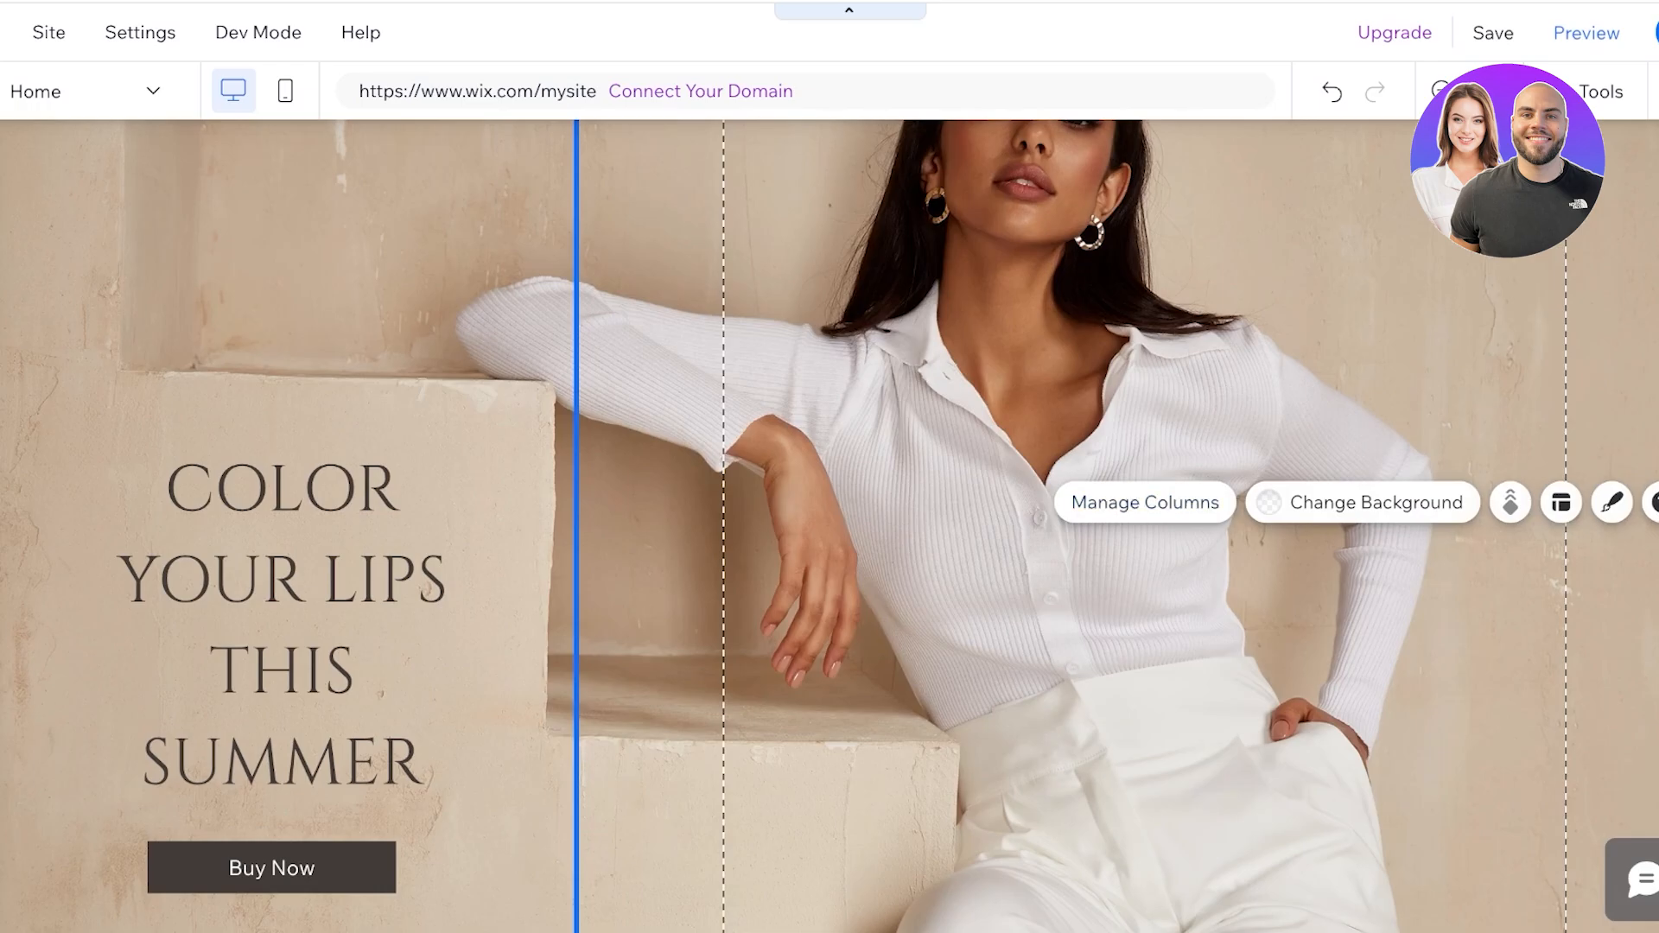
Delete the "Limited Time Offers" text below the "OUR SIGNATURE PRODUCTS" heading.
scroll(829, 519, up, 3)
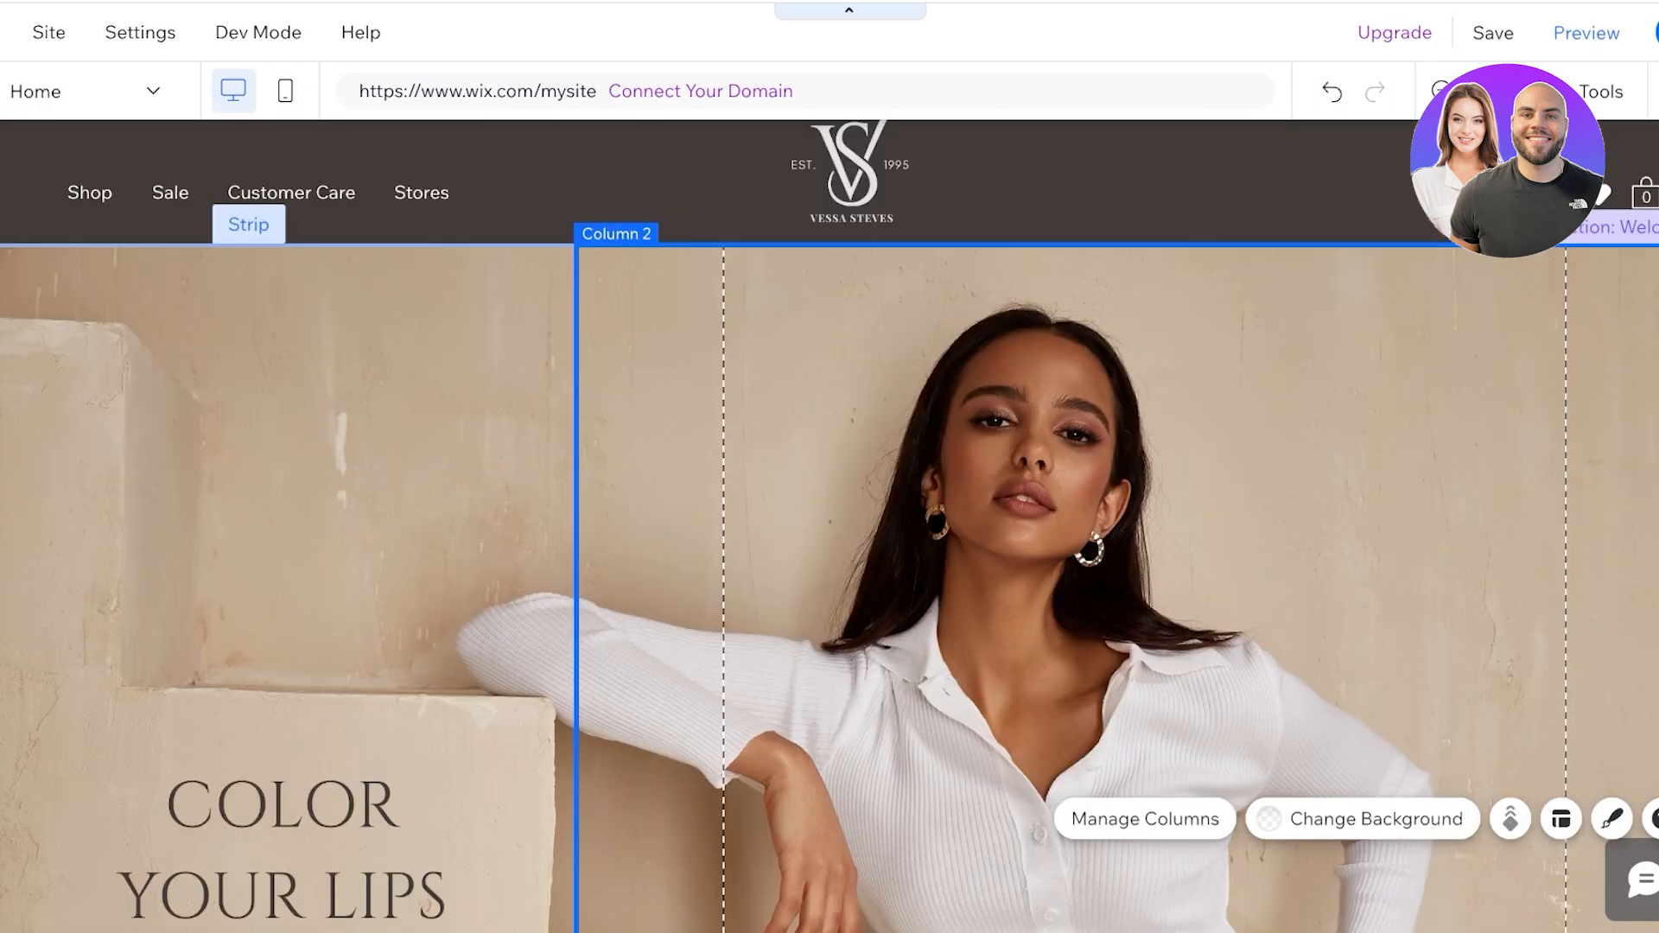
scroll(830, 518, down, 5)
scroll(915, 527, down, 10)
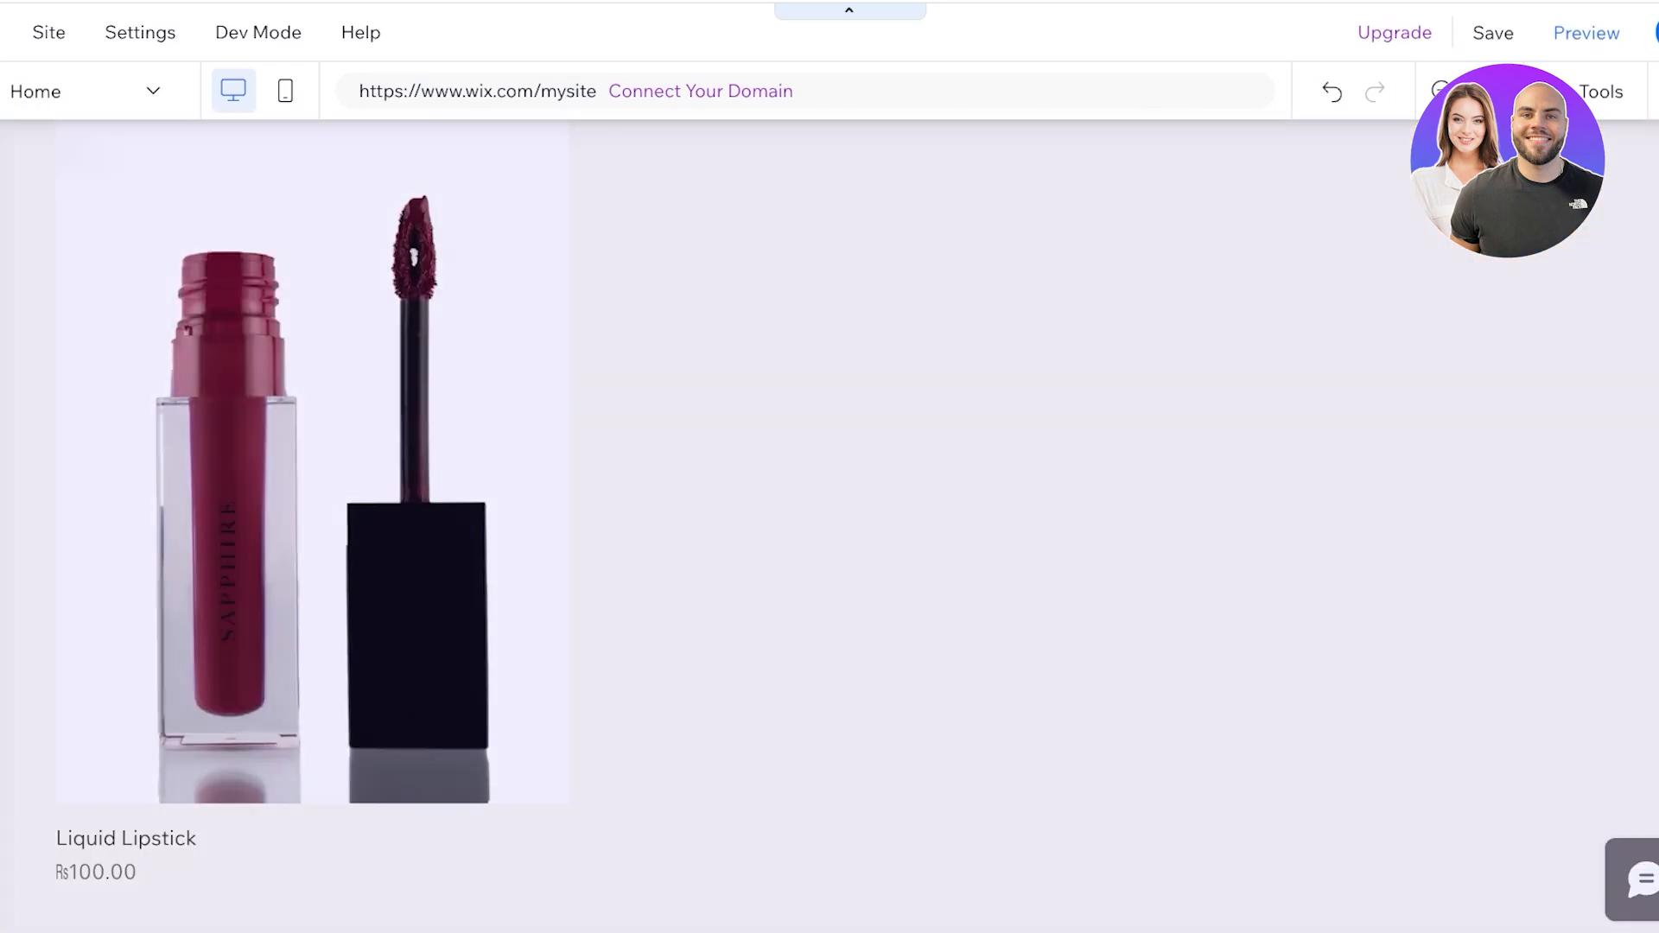
scroll(916, 527, up, 3)
click(916, 527)
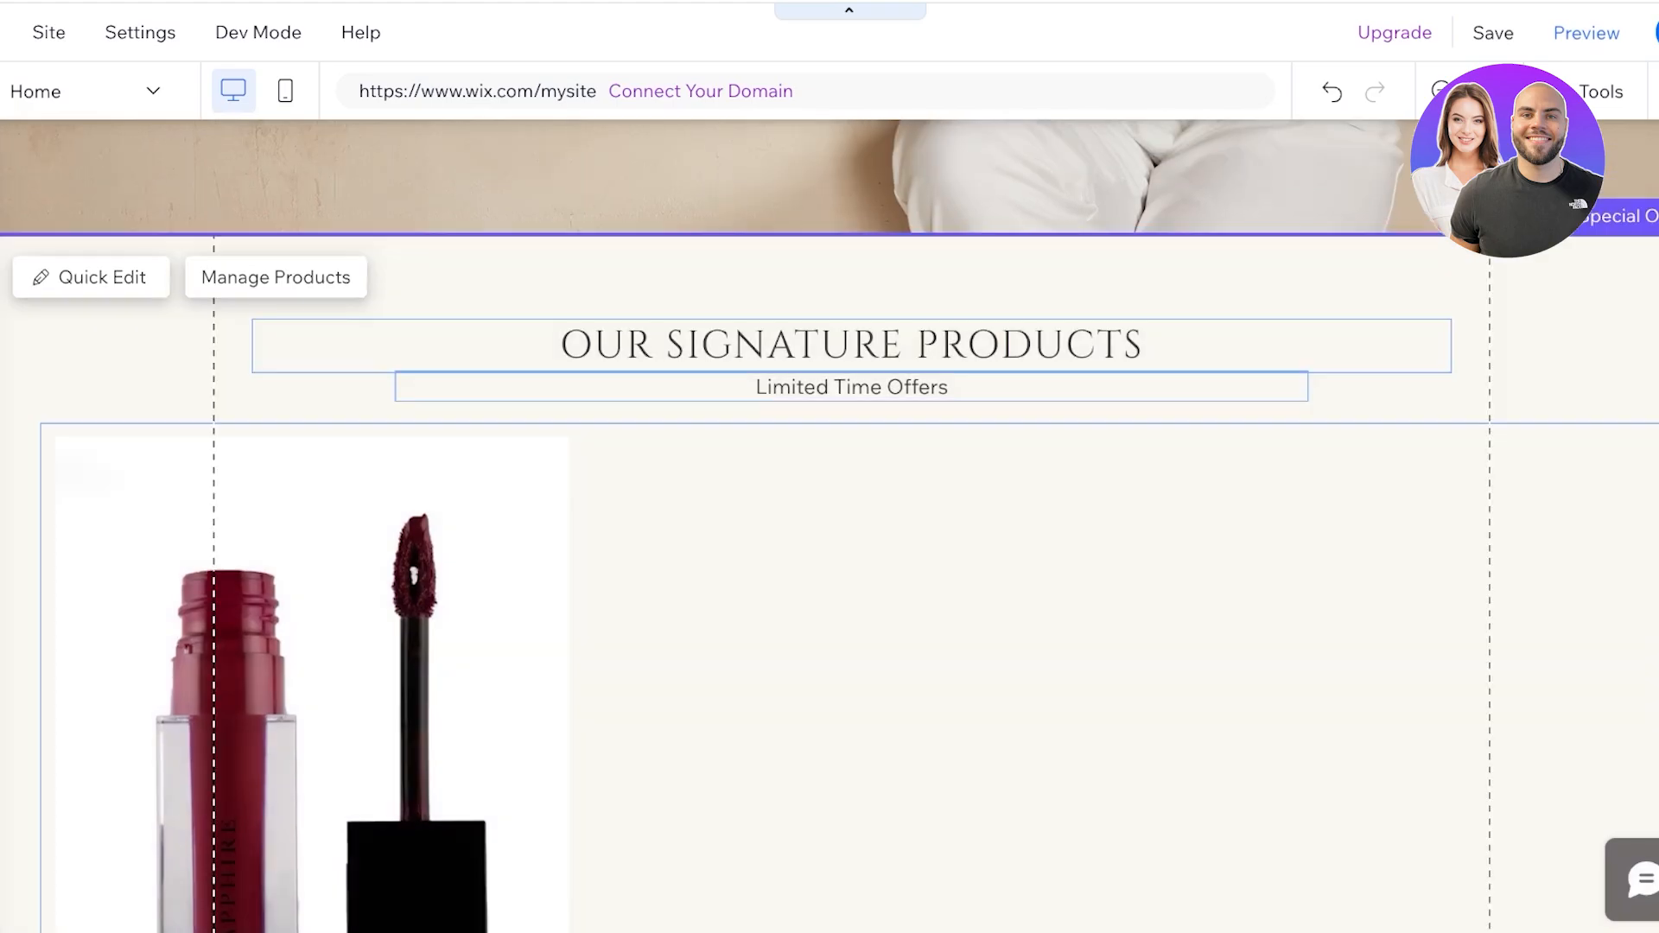
click(864, 387)
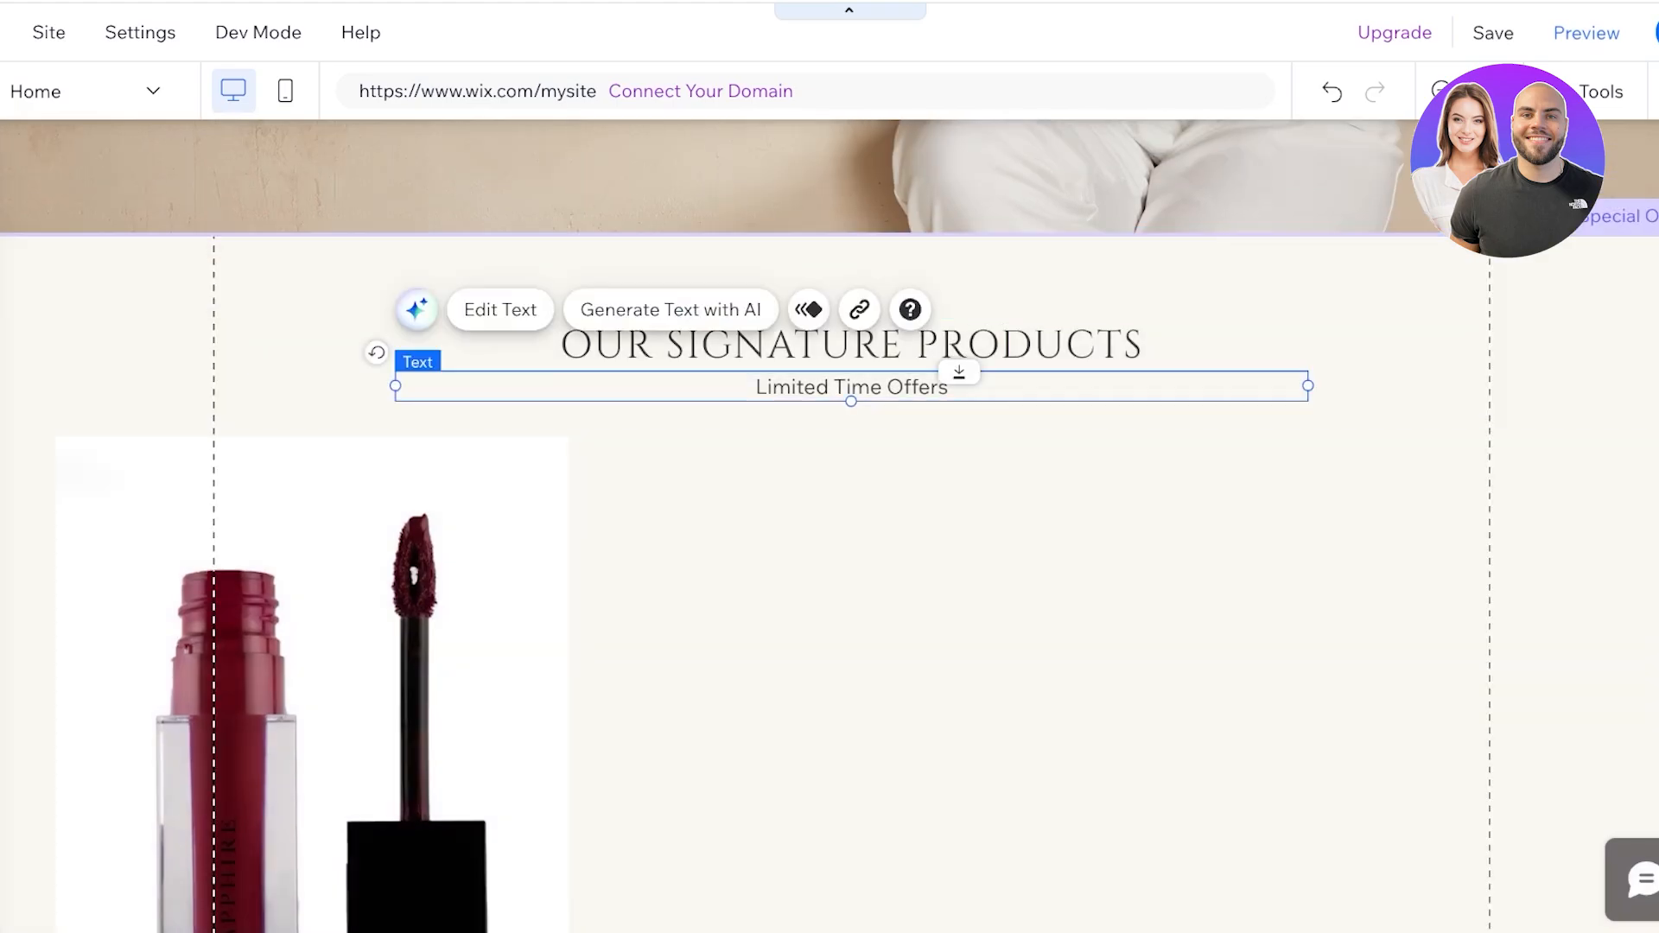
key(Delete)
Open the library of addable elements and browse its Interactive, Payments and Store categories.
scroll(851, 605, down, 8)
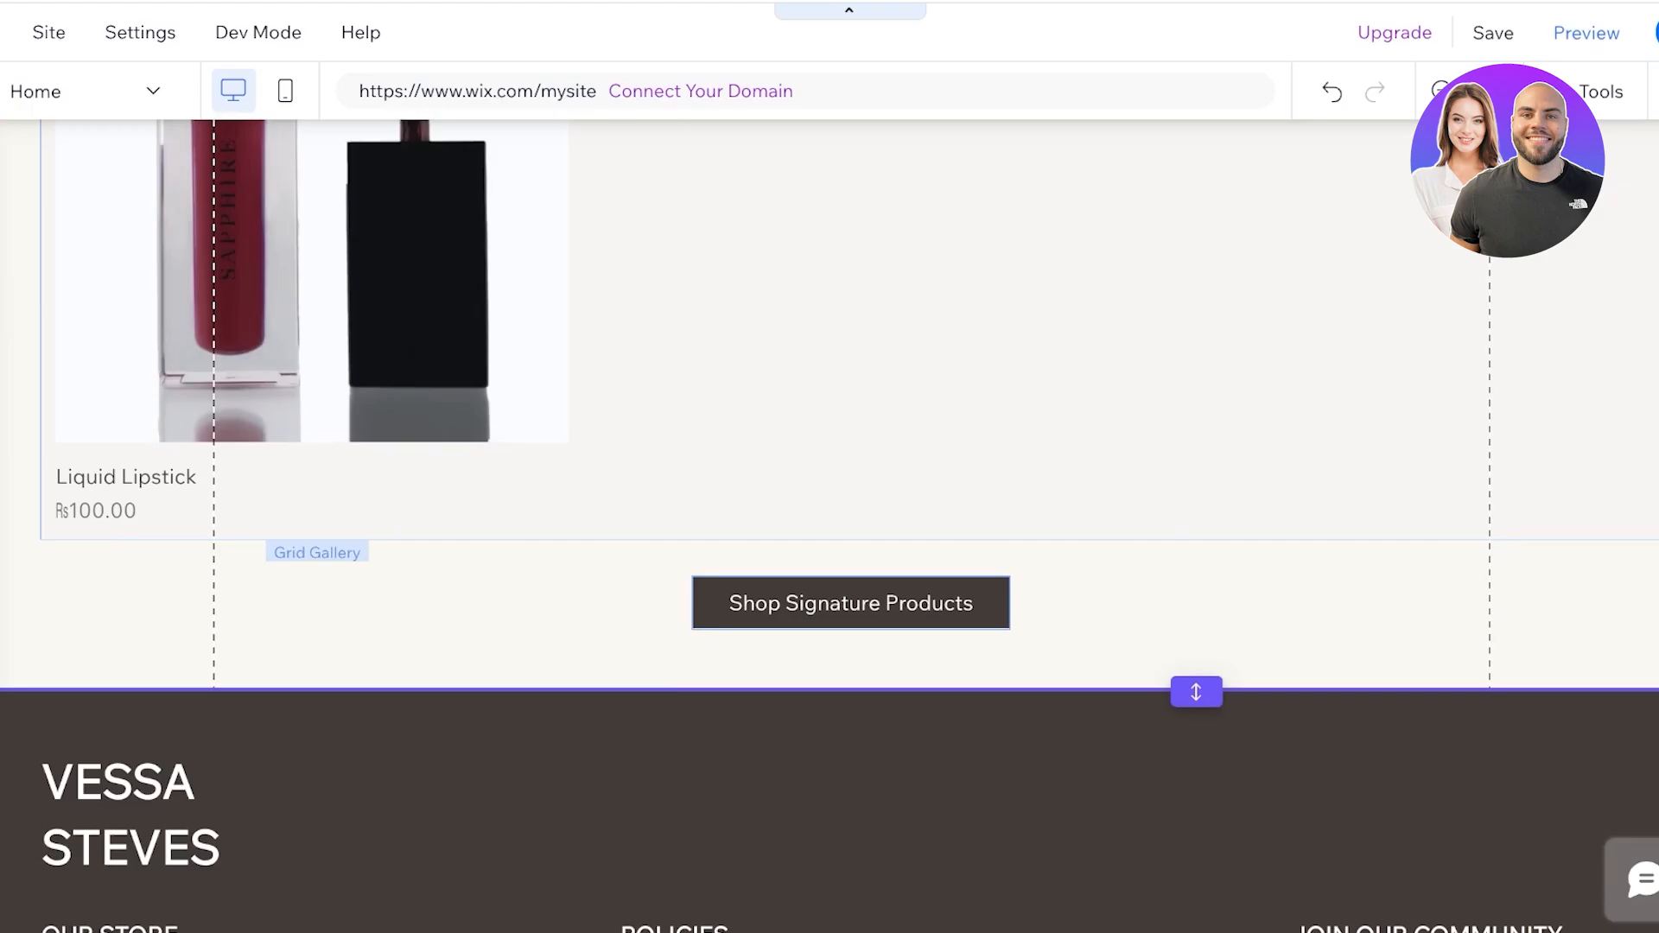
scroll(851, 527, up, 3)
click(30, 171)
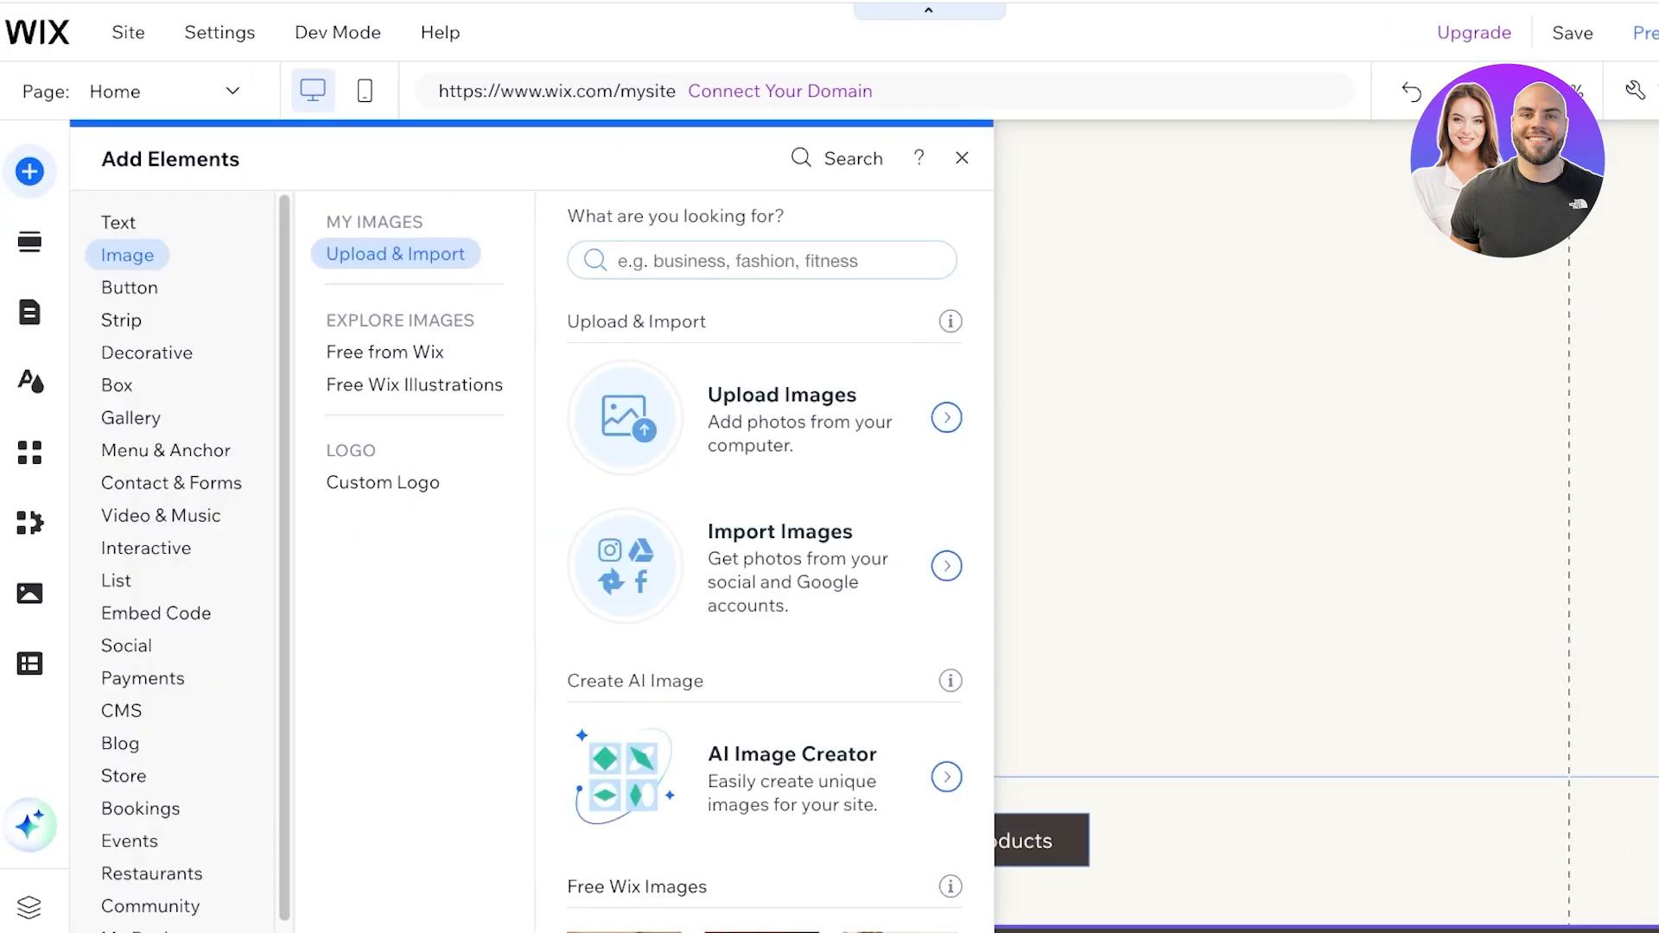
click(146, 547)
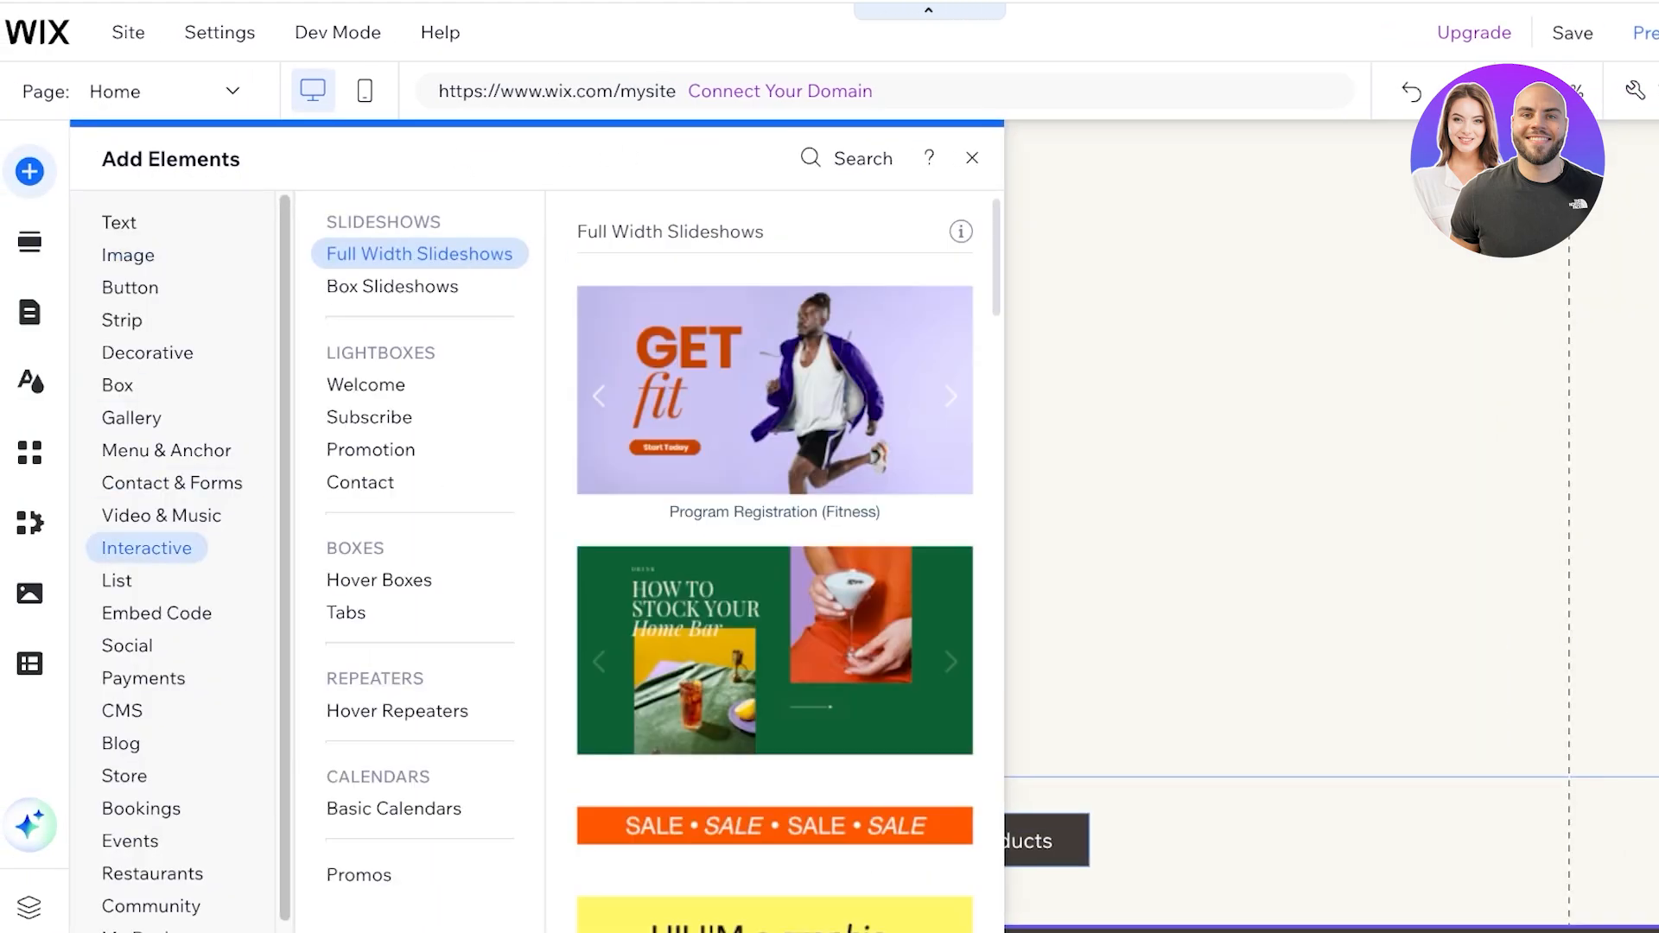
scroll(129, 648, down, 1)
click(143, 655)
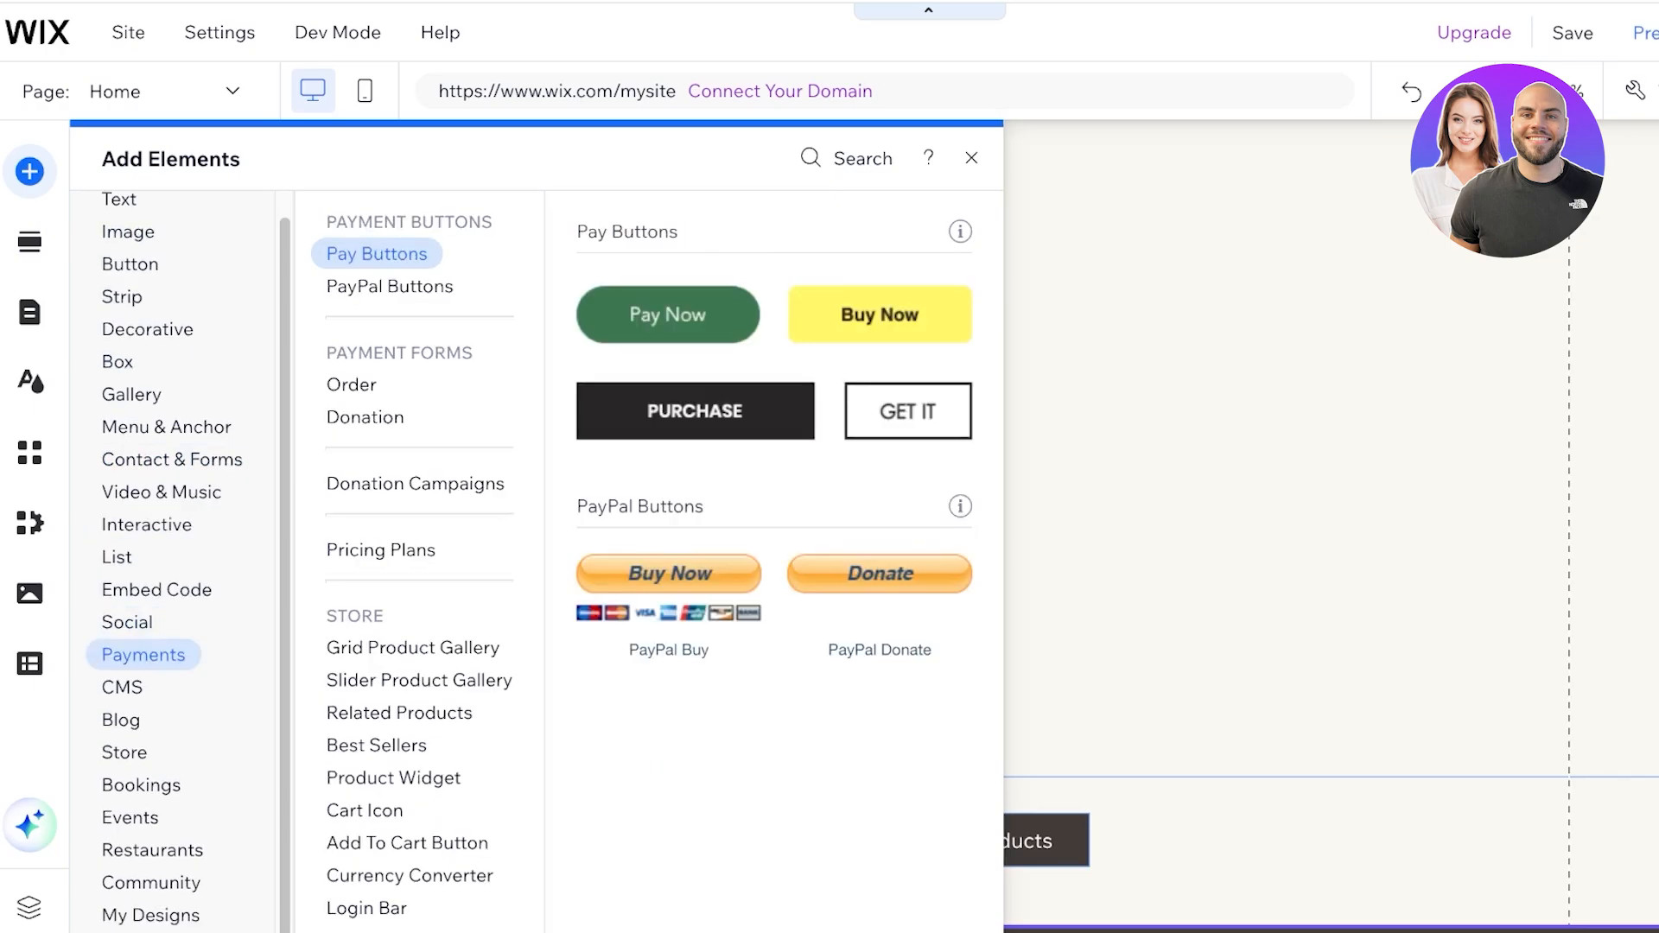
click(141, 785)
click(124, 752)
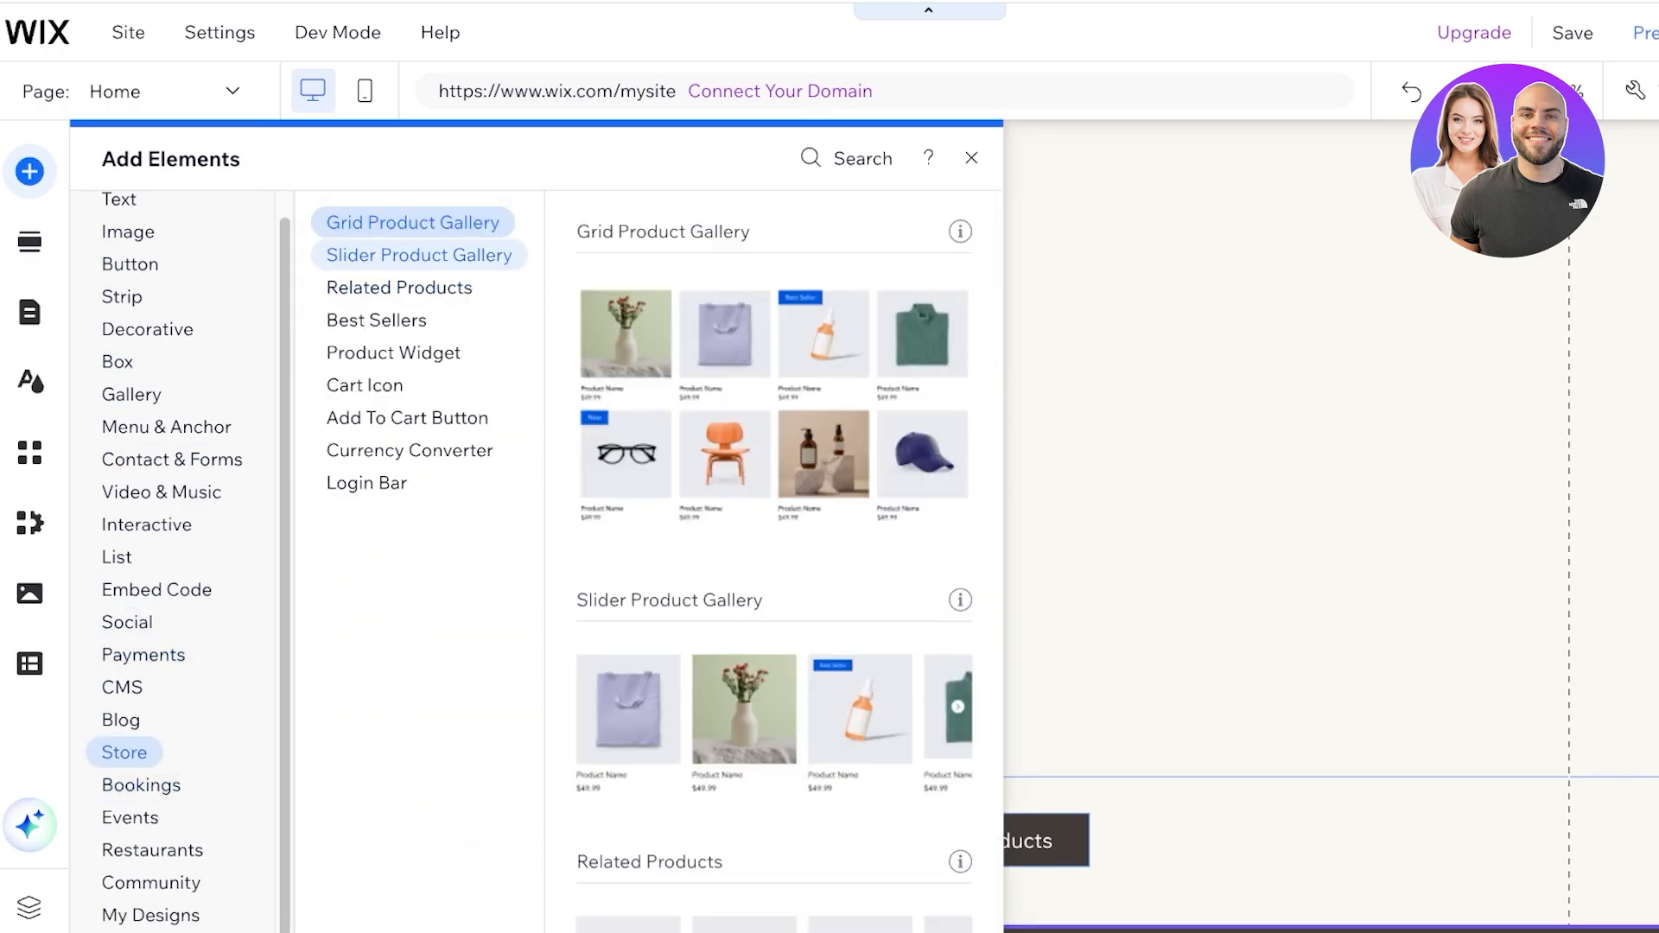
Examine the available store elements, including Related Products, product galleries, Best Sellers and Product Widget, and close the element library.
scroll(830, 834, down, 20)
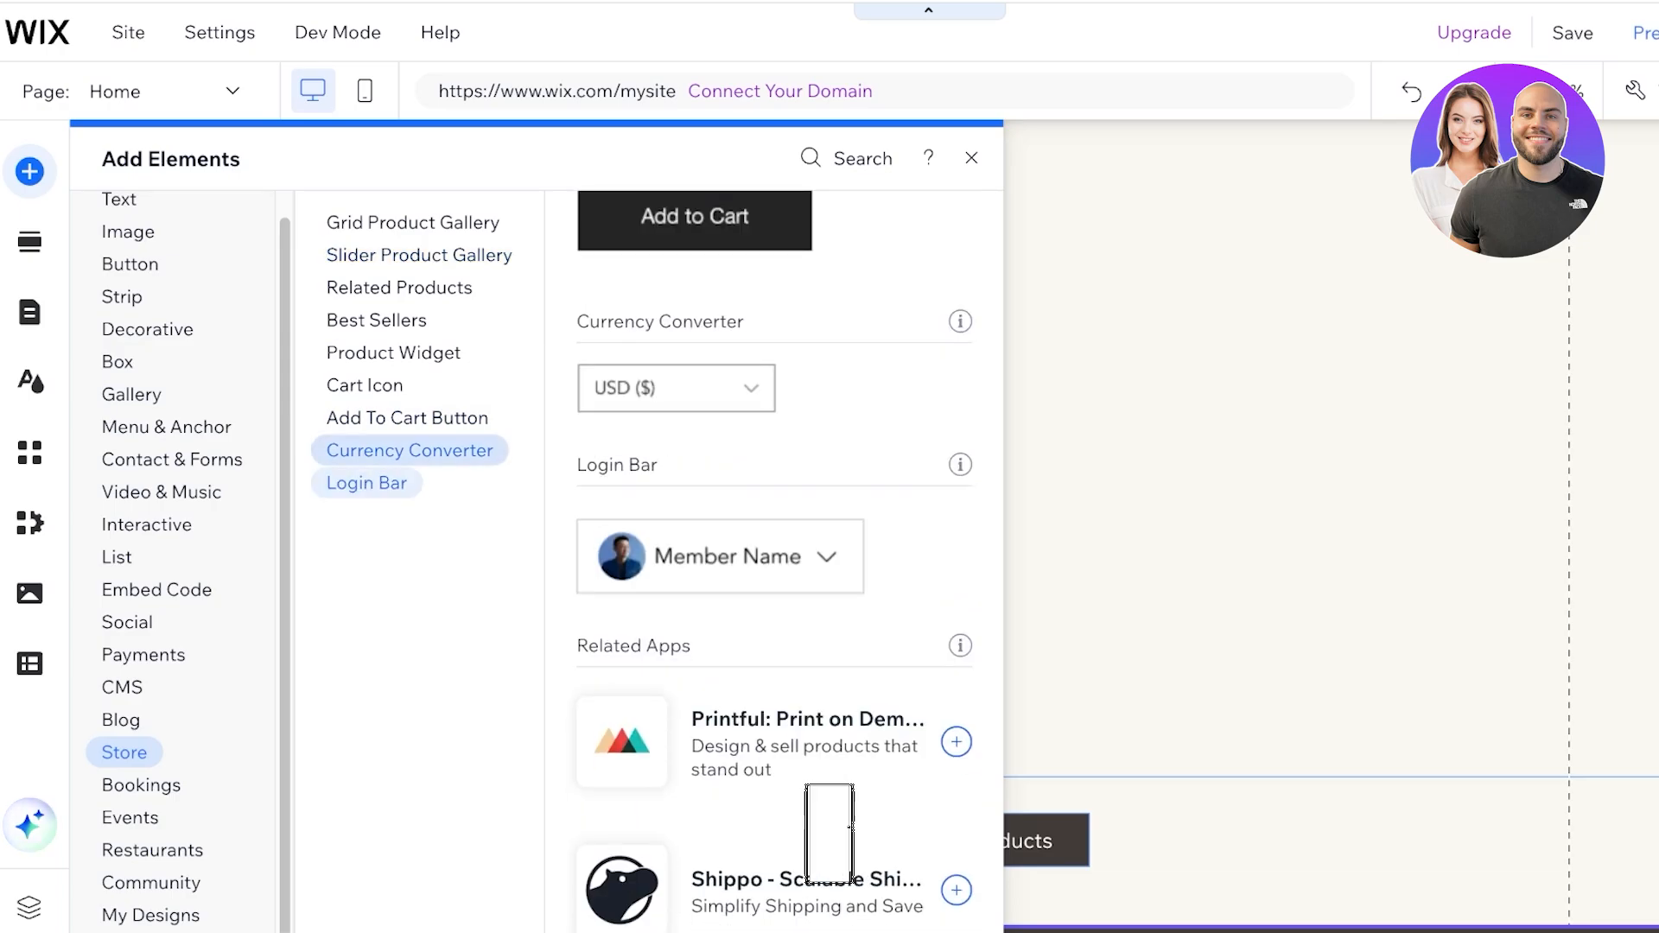
click(366, 482)
click(399, 287)
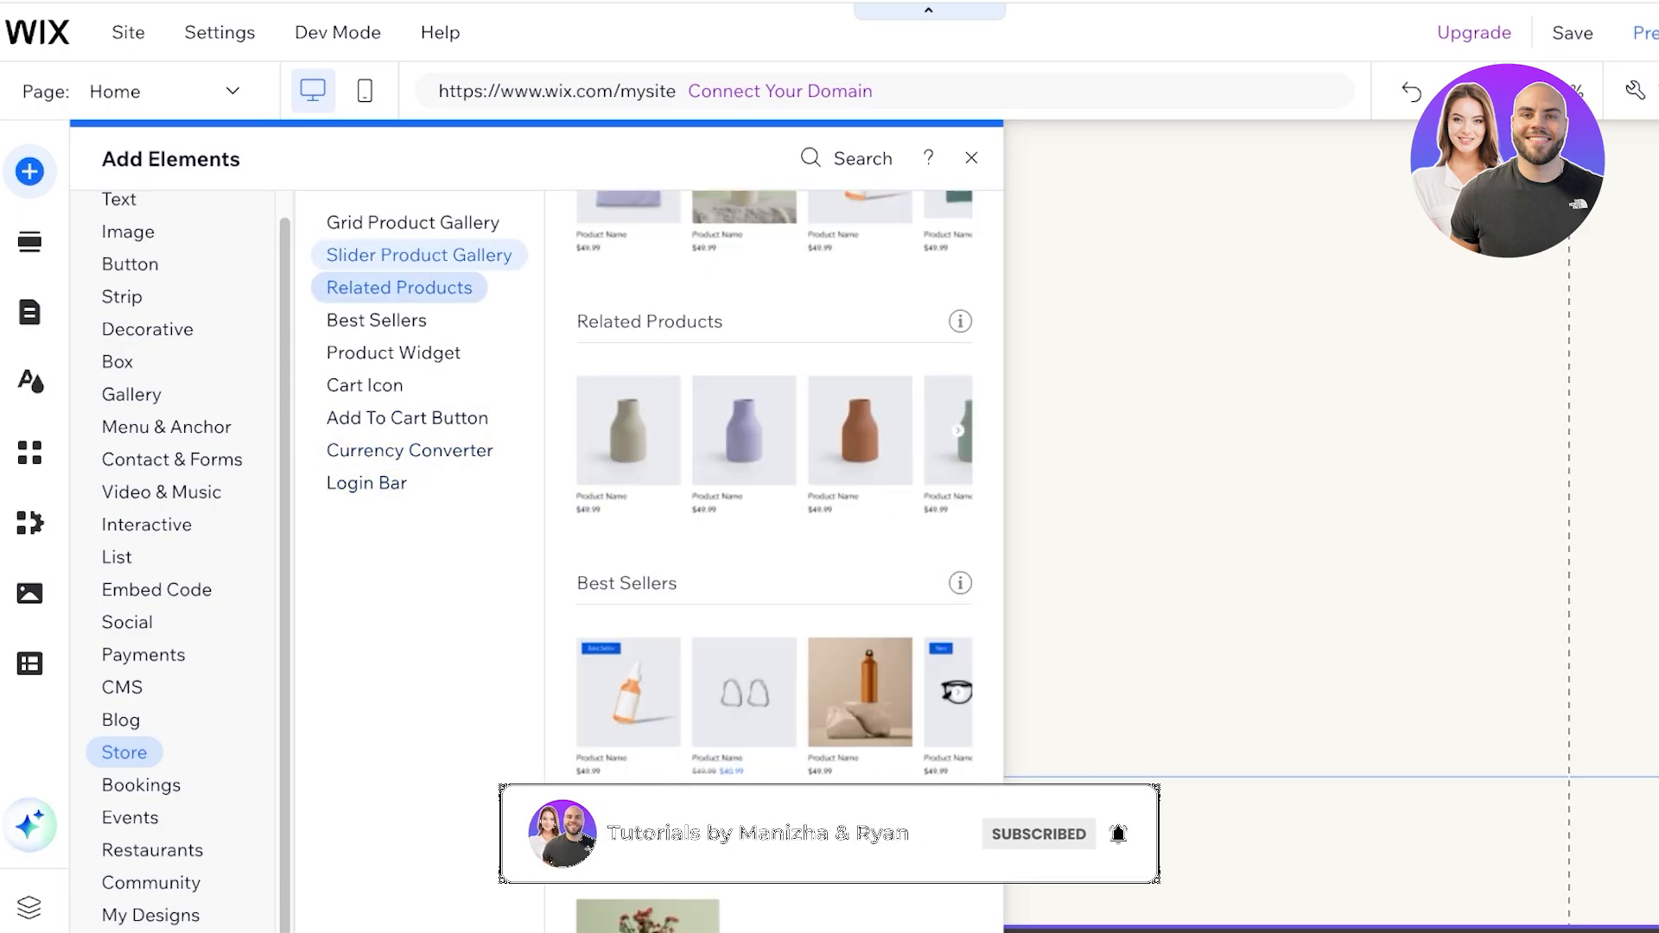
click(419, 255)
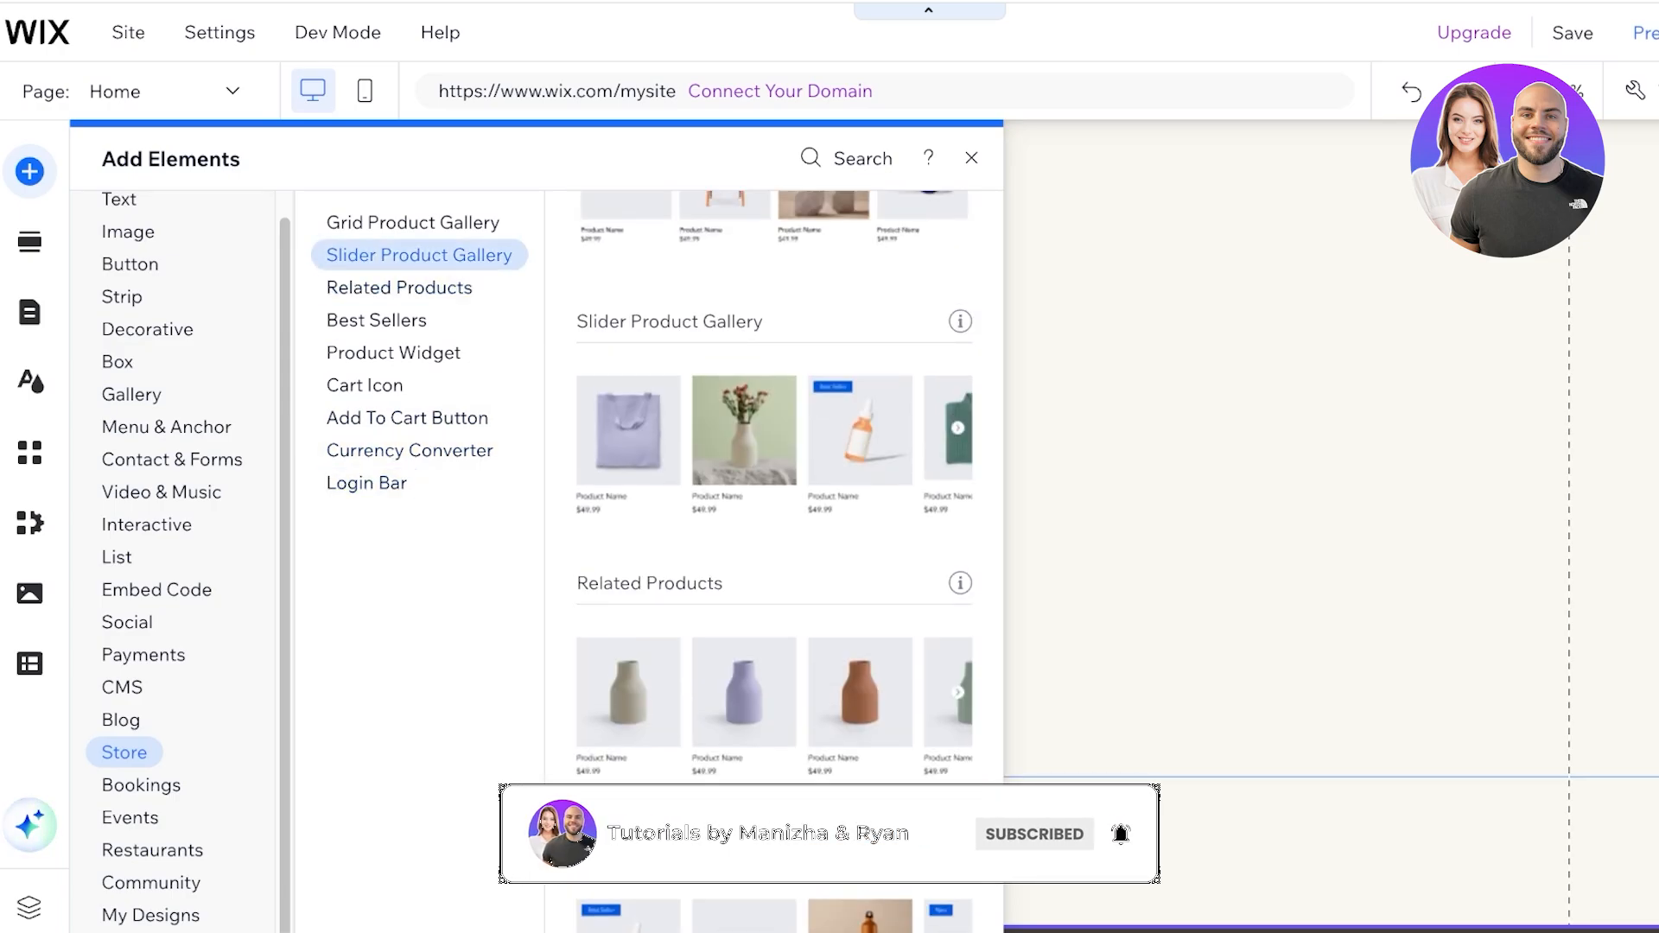
click(413, 222)
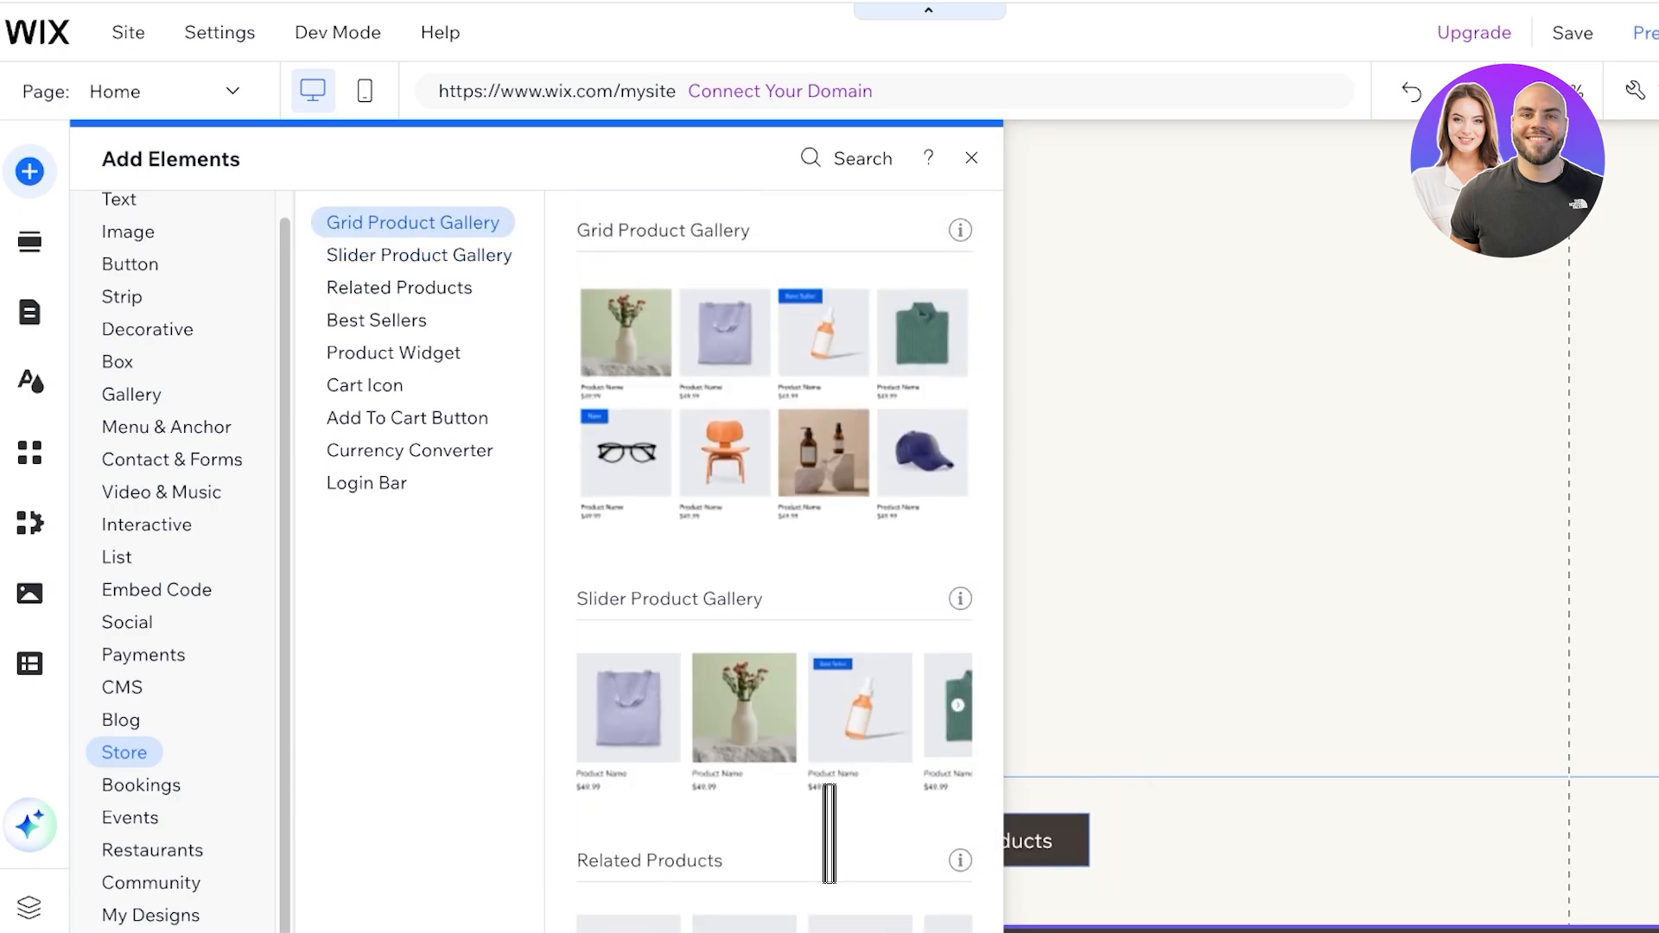
click(377, 321)
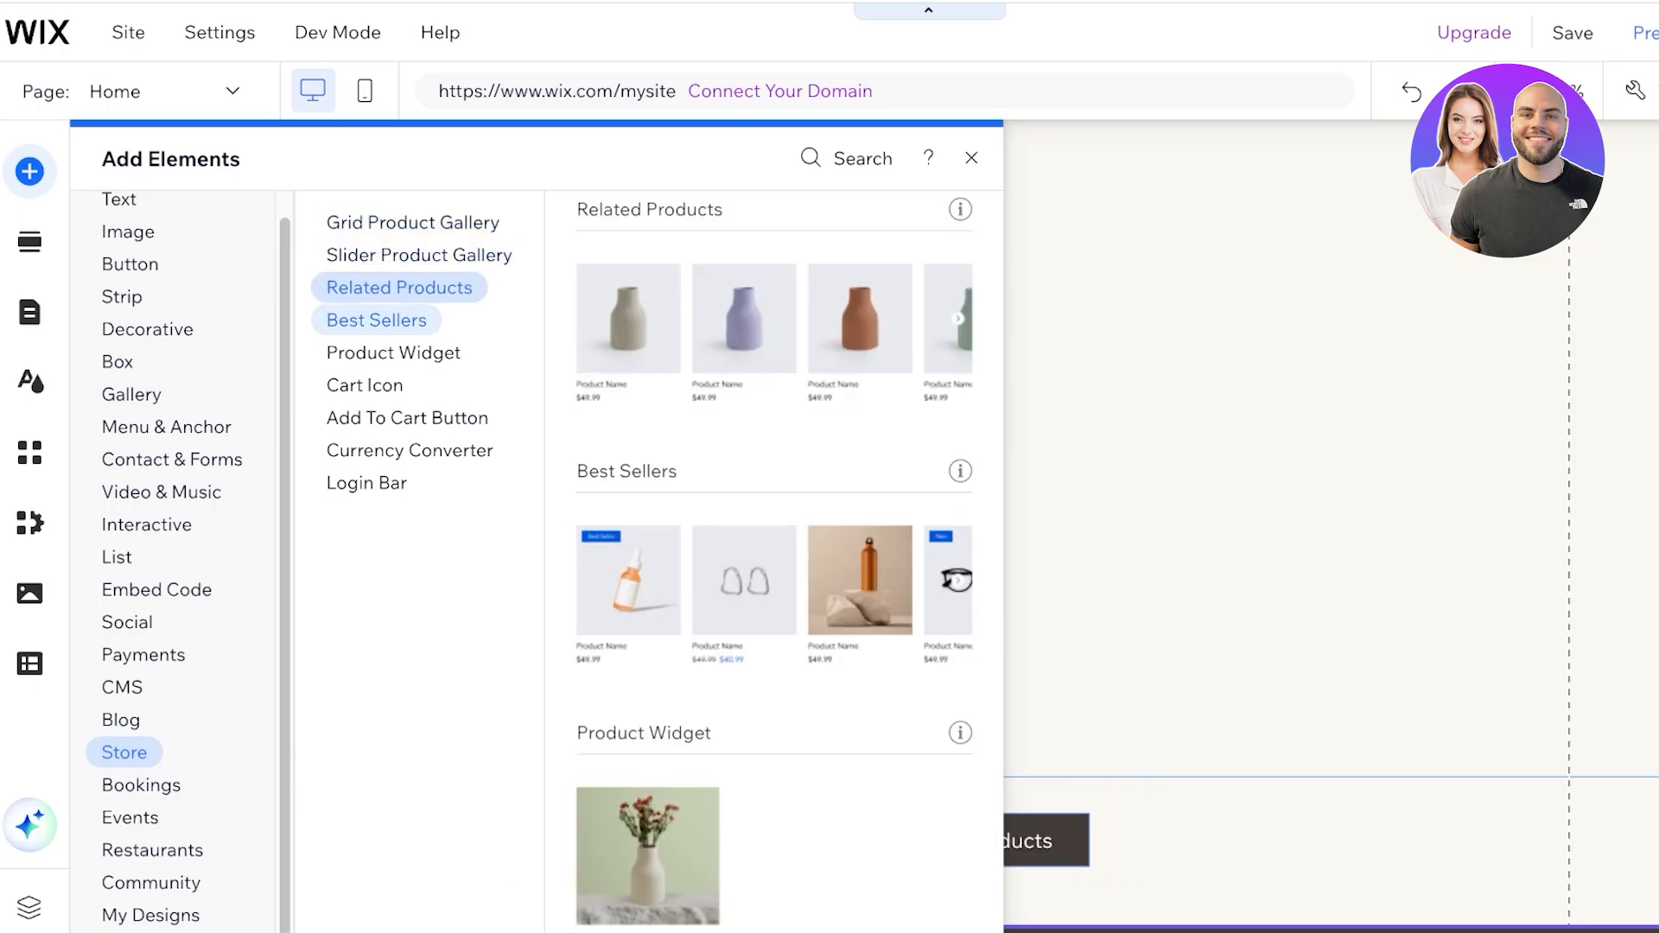
click(393, 352)
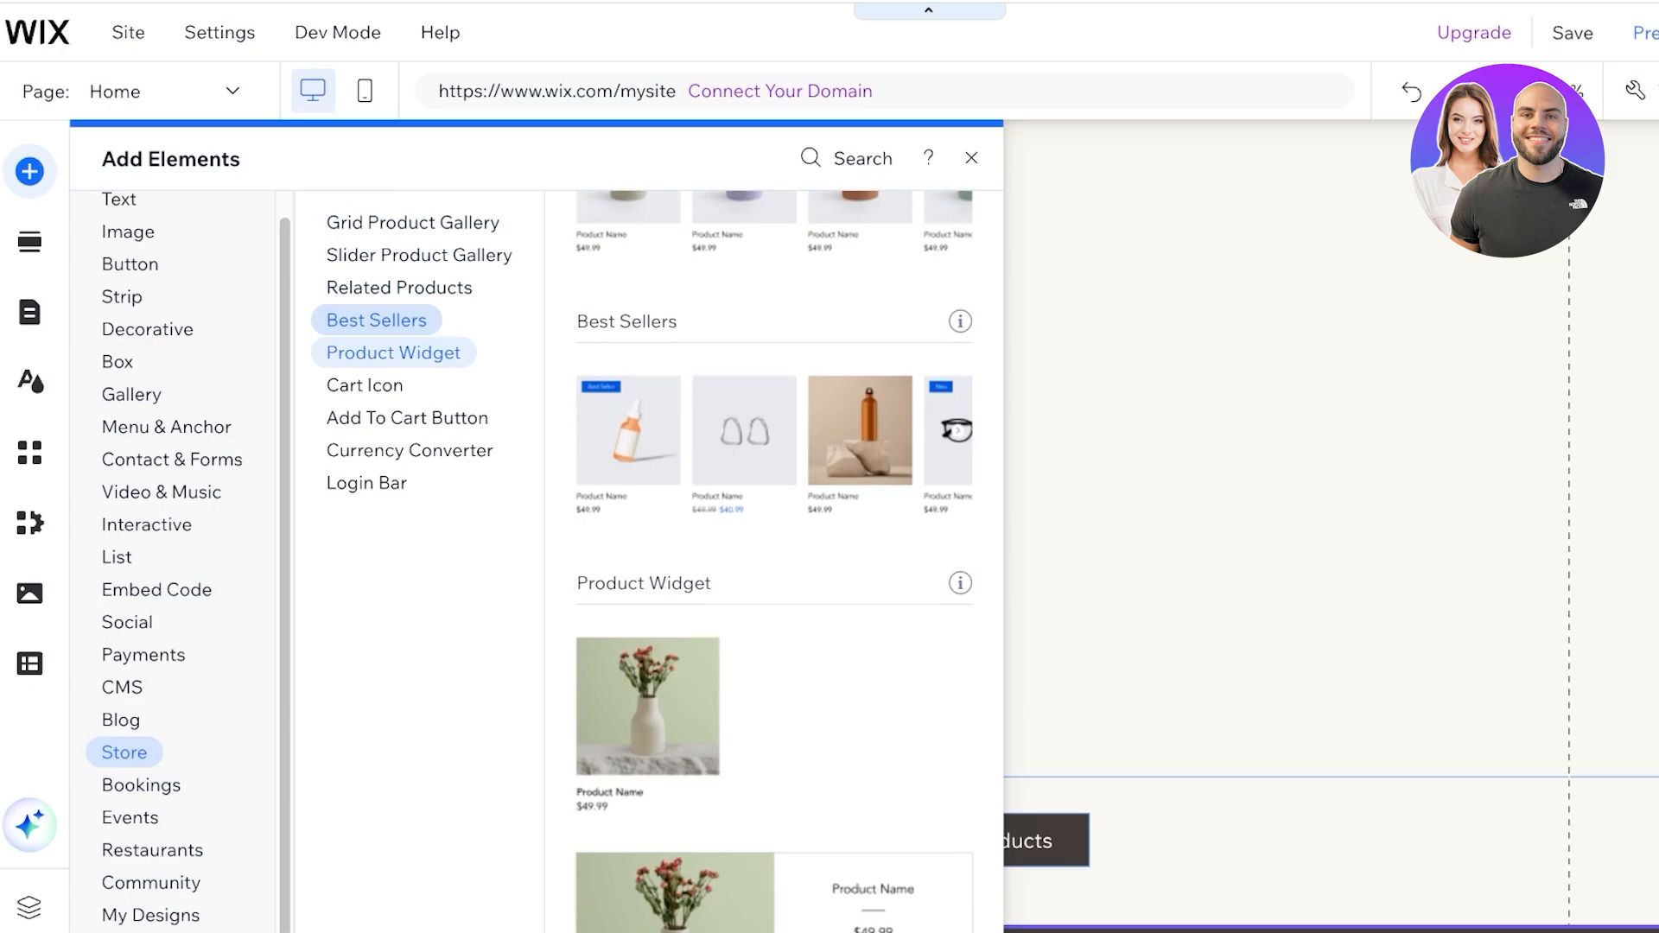
click(971, 158)
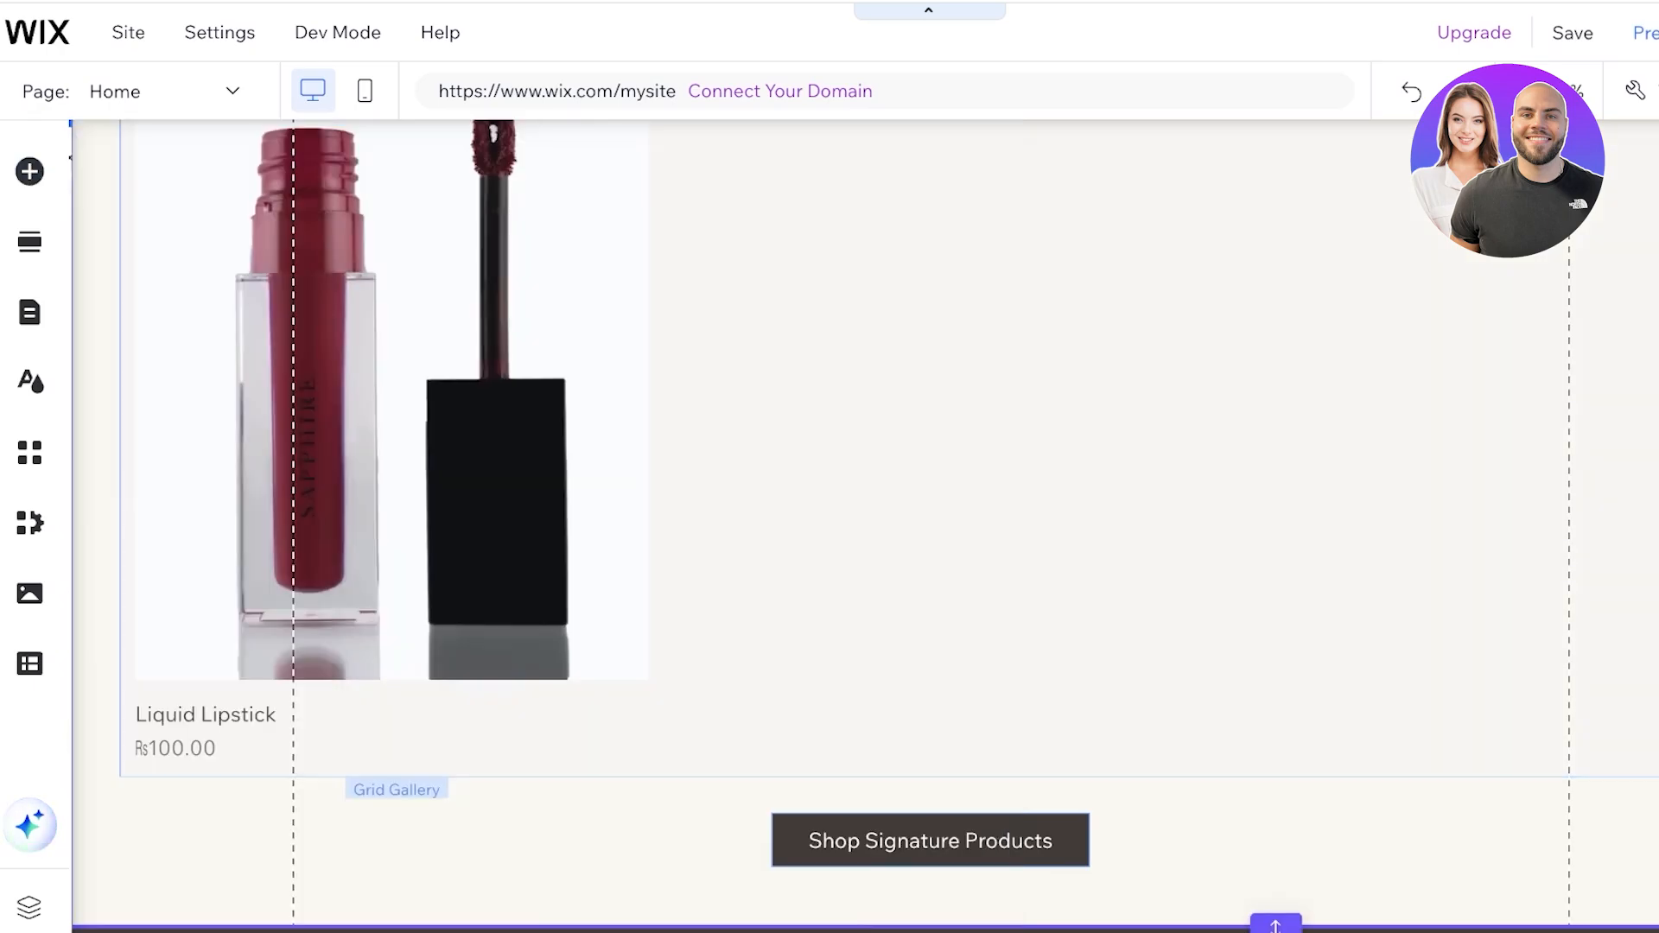
Open the Shop page from the site menu's page list and close the list.
scroll(1531, 821, down, 5)
scroll(1531, 821, up, 10)
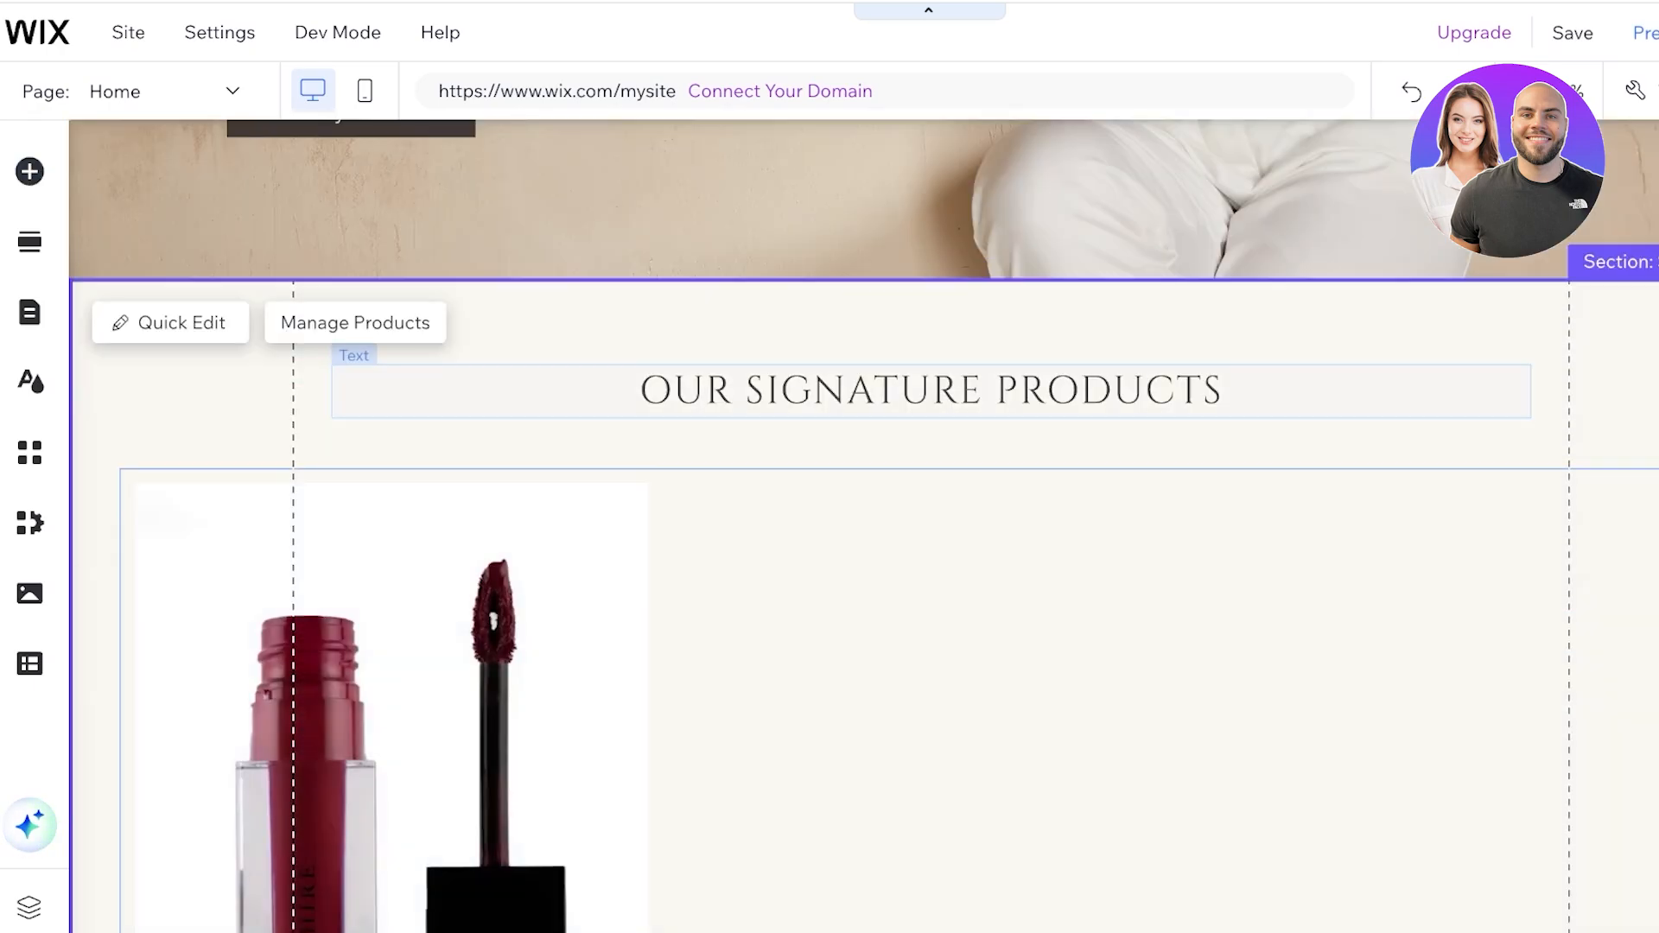
scroll(863, 526, down, 10)
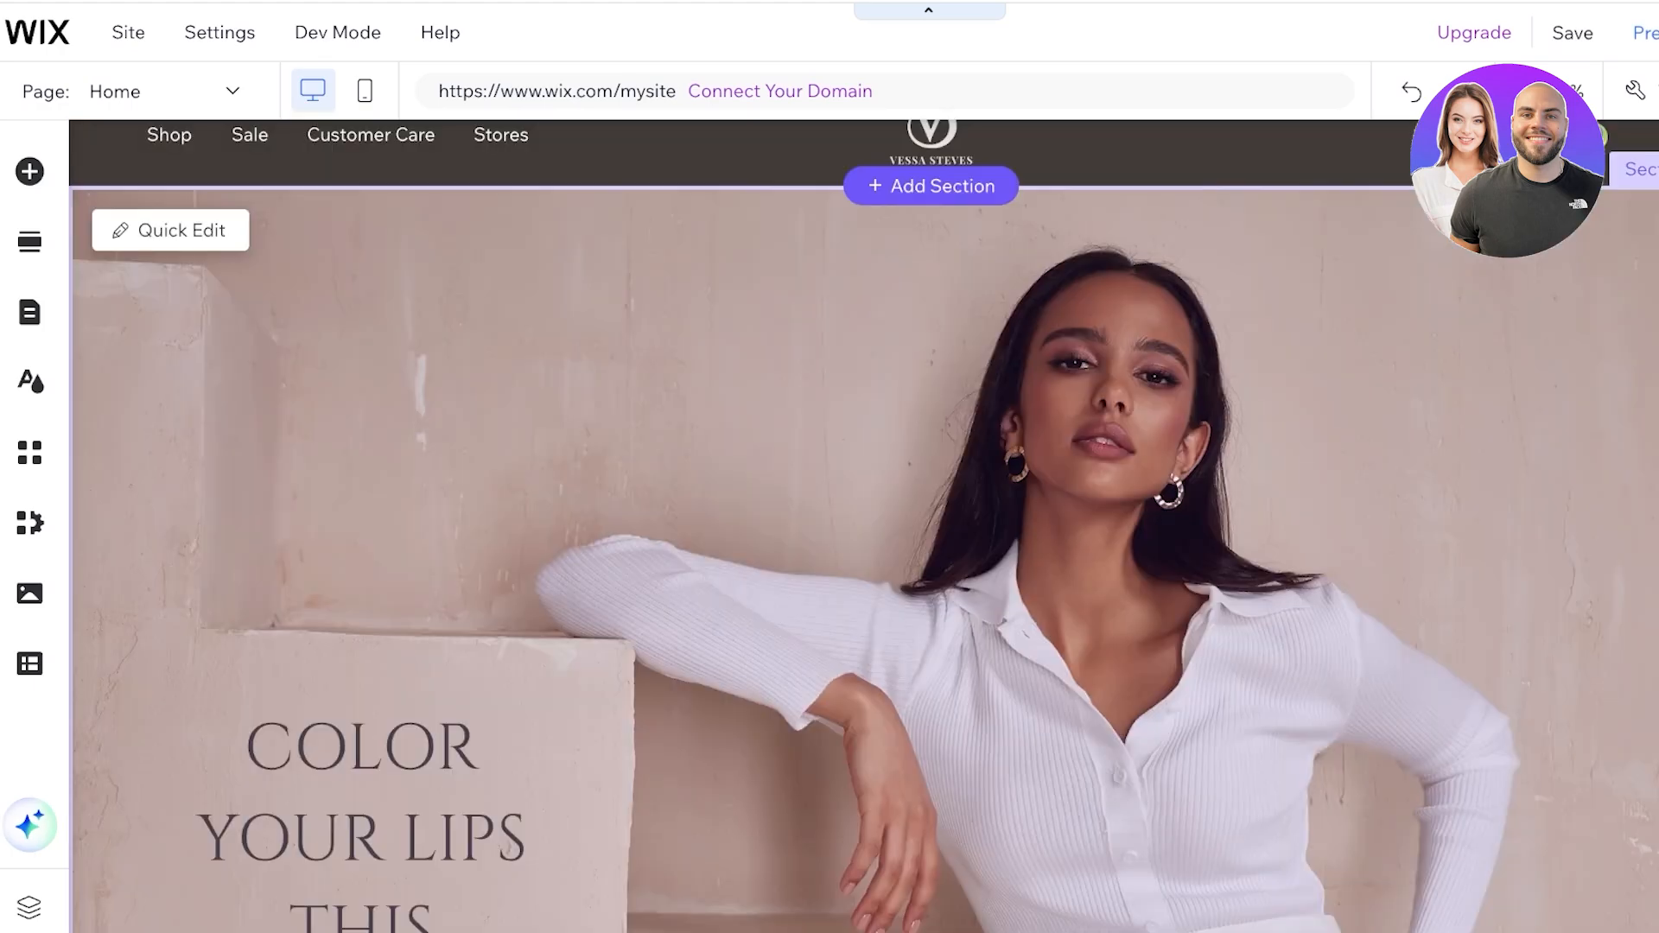
scroll(863, 526, up, 2)
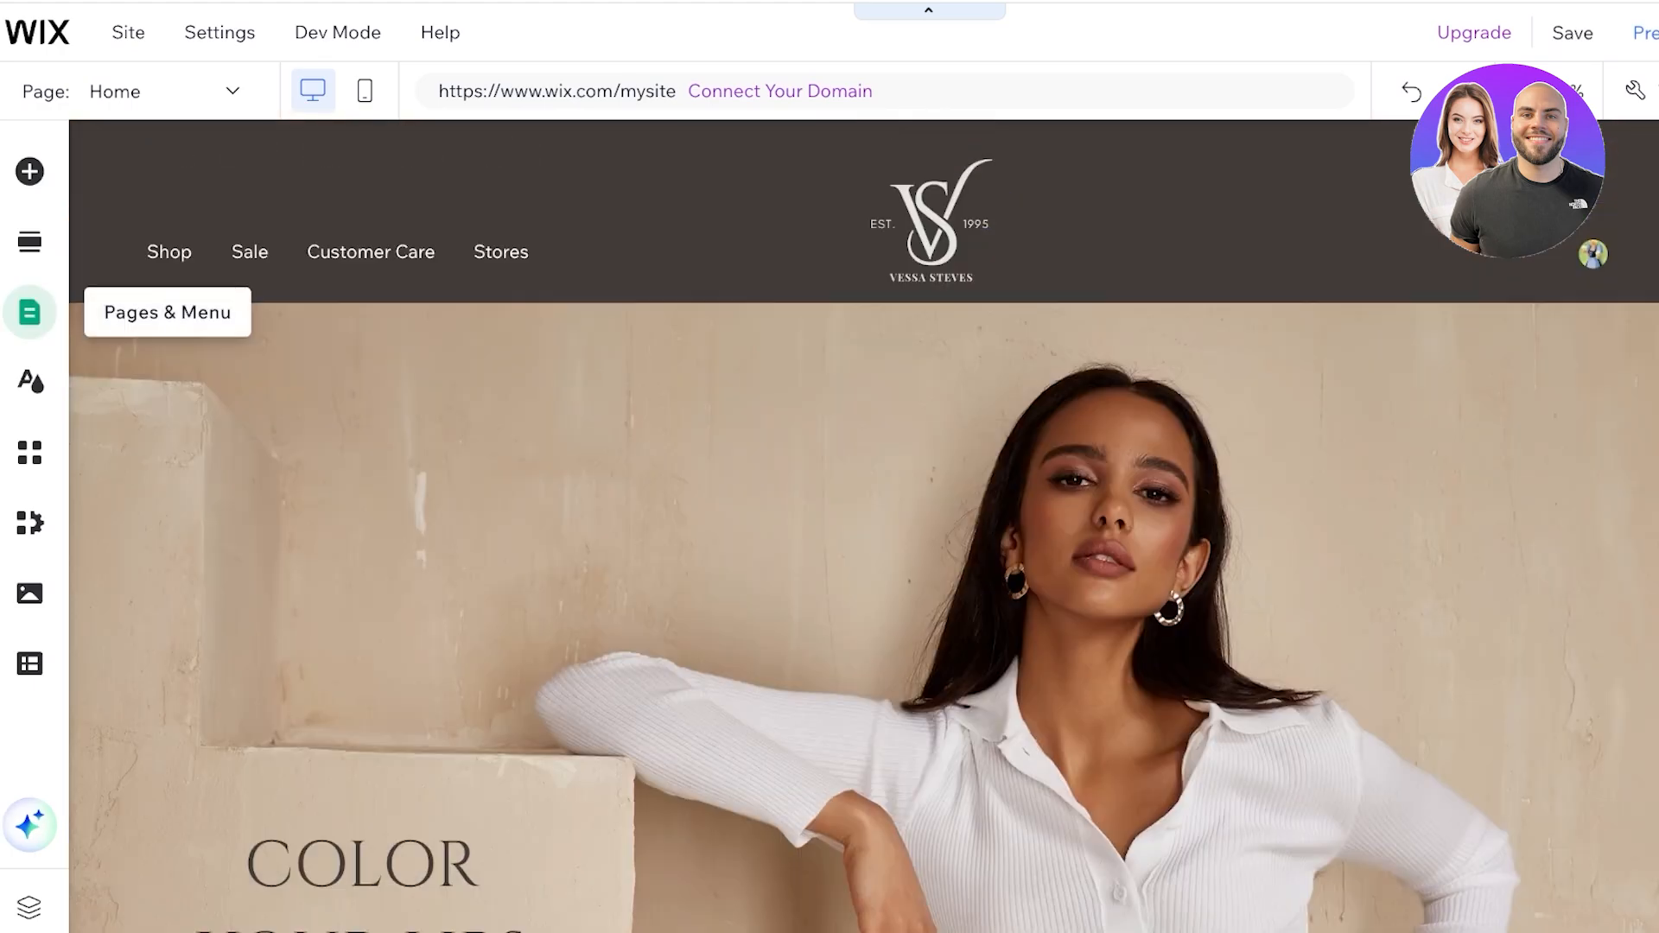
click(30, 312)
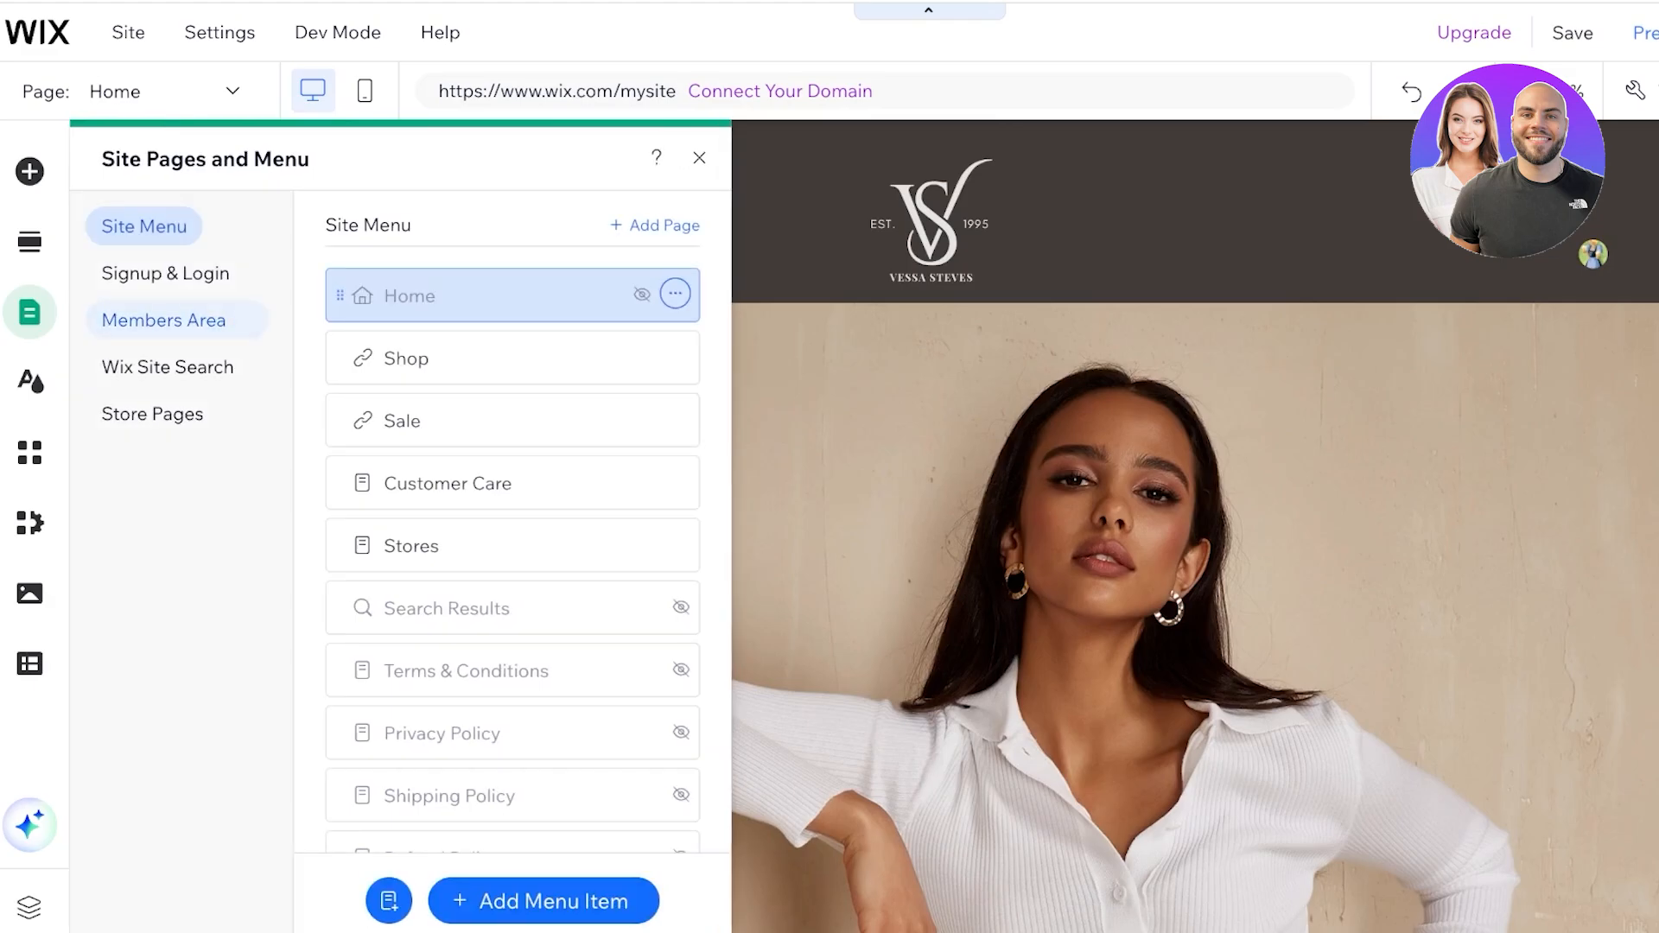
click(484, 358)
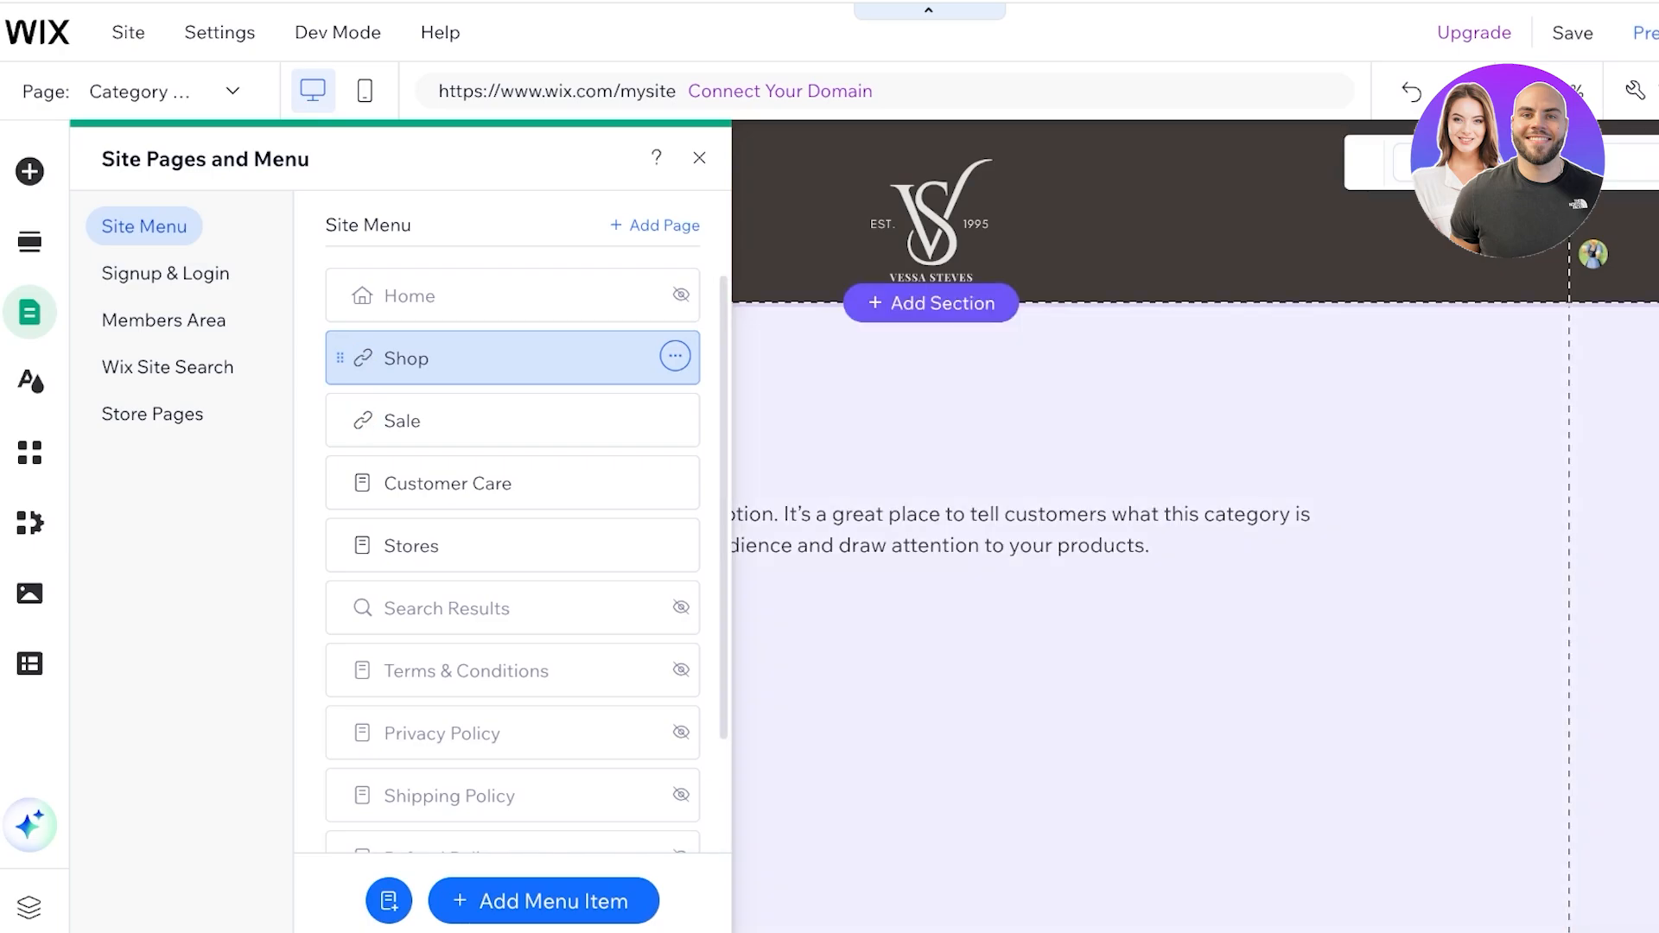
click(1192, 466)
Review the Shop page's All Products layout, select the category page element and open its product management.
scroll(1192, 466, down, 5)
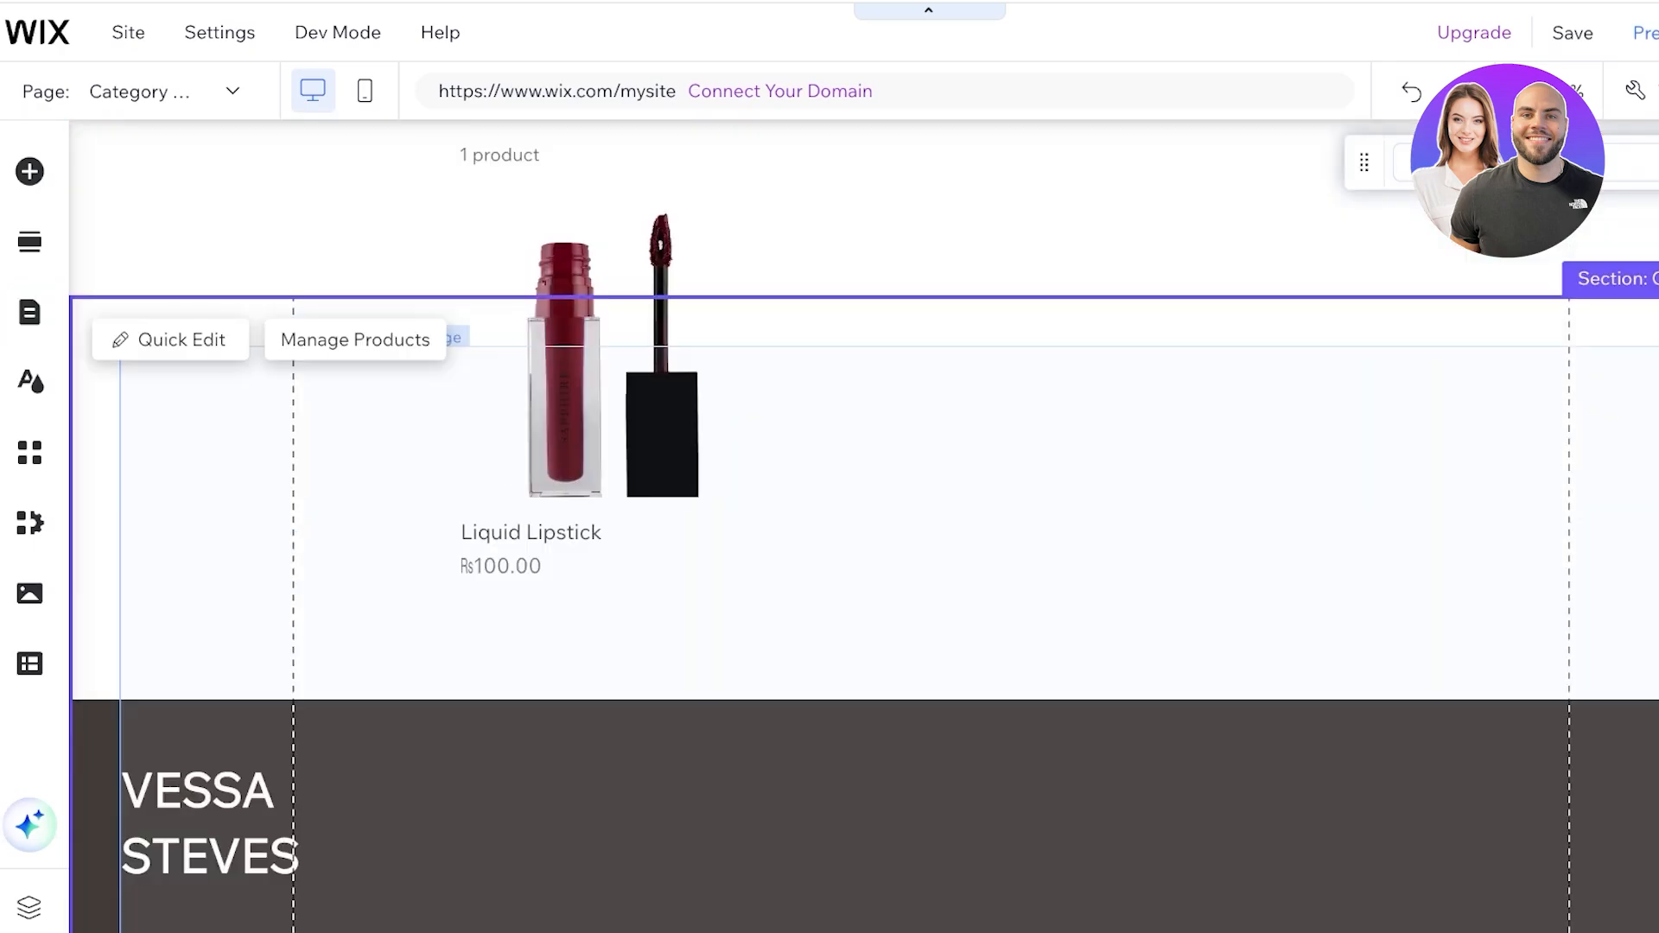
scroll(1193, 466, up, 5)
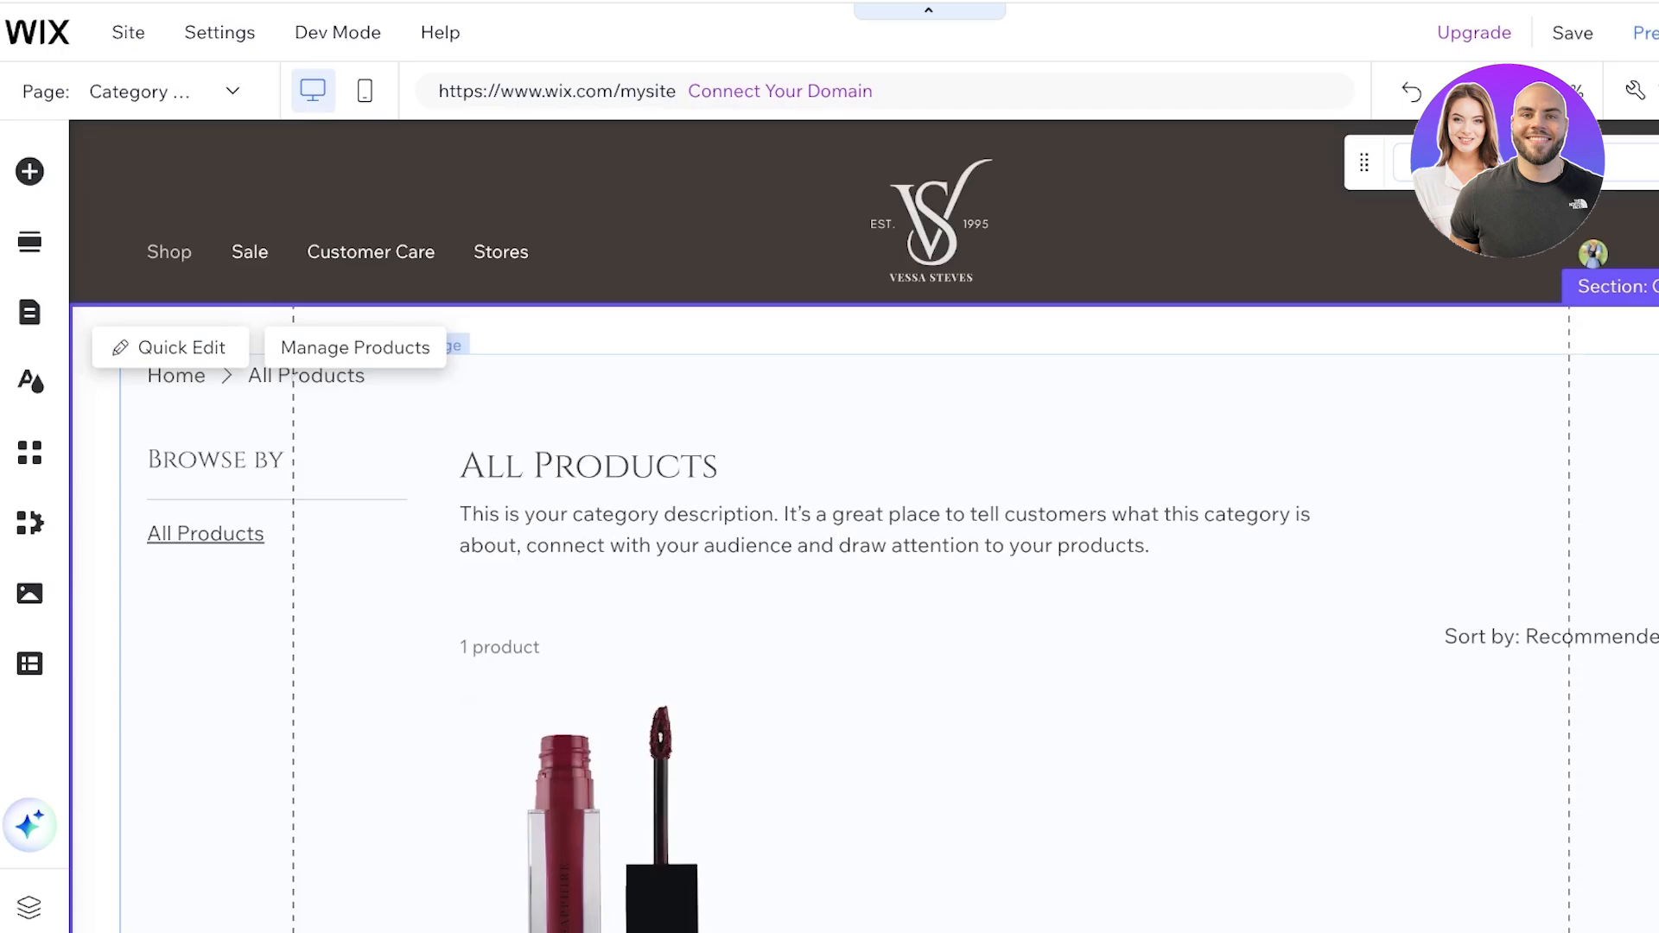
click(1190, 501)
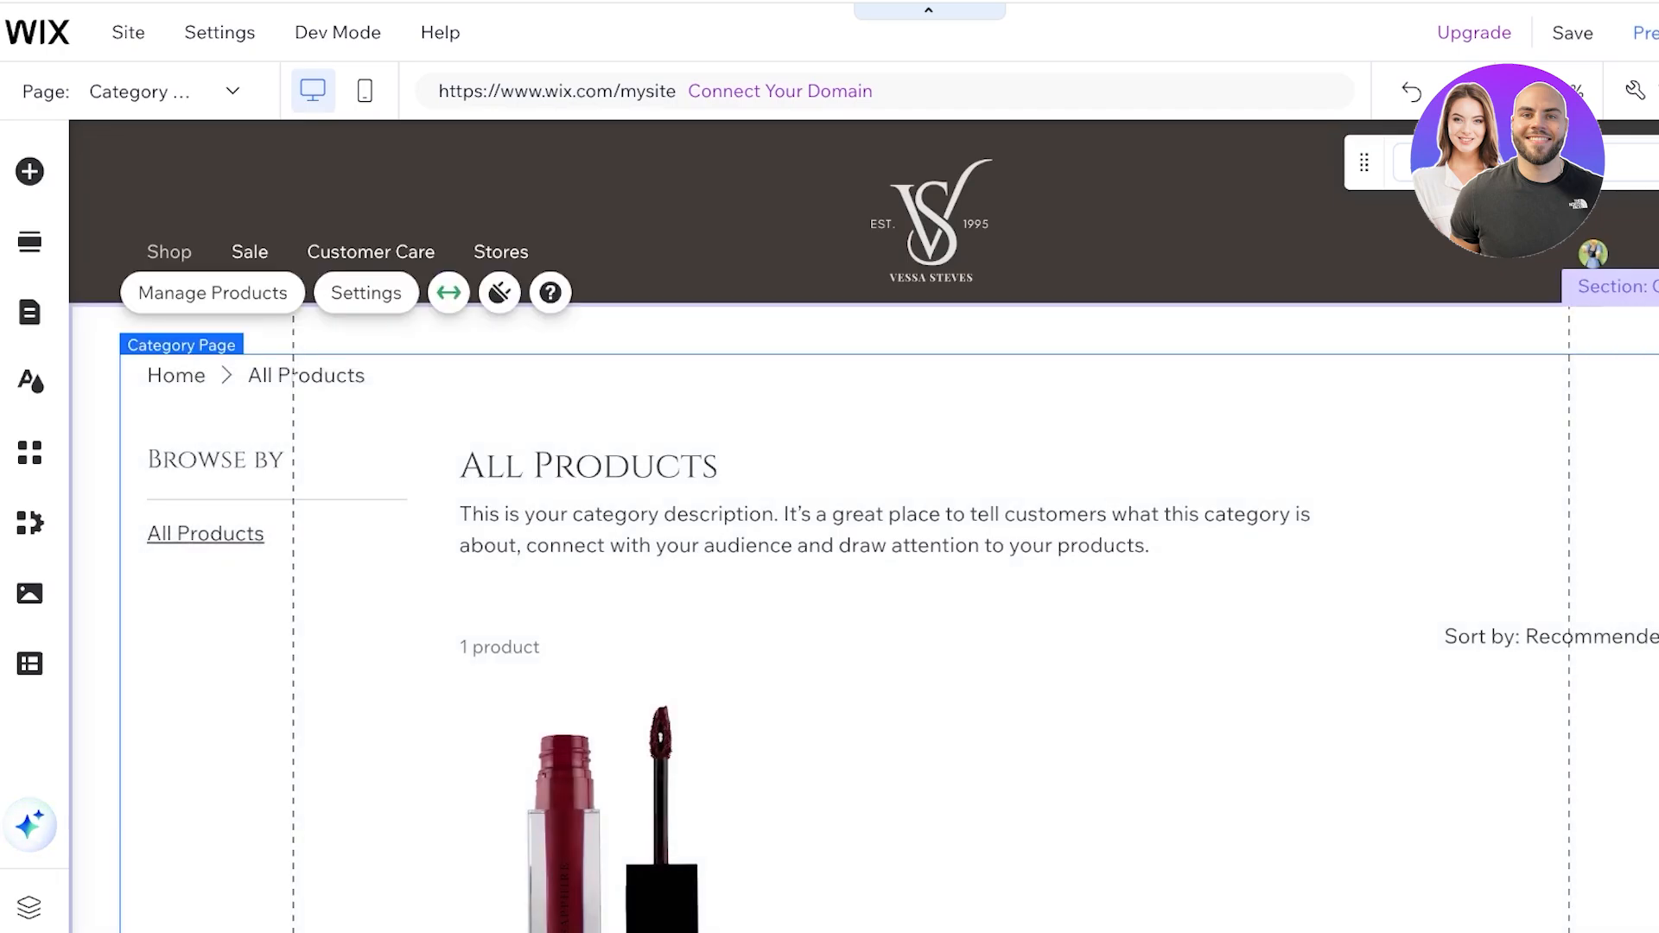
double_click(1191, 501)
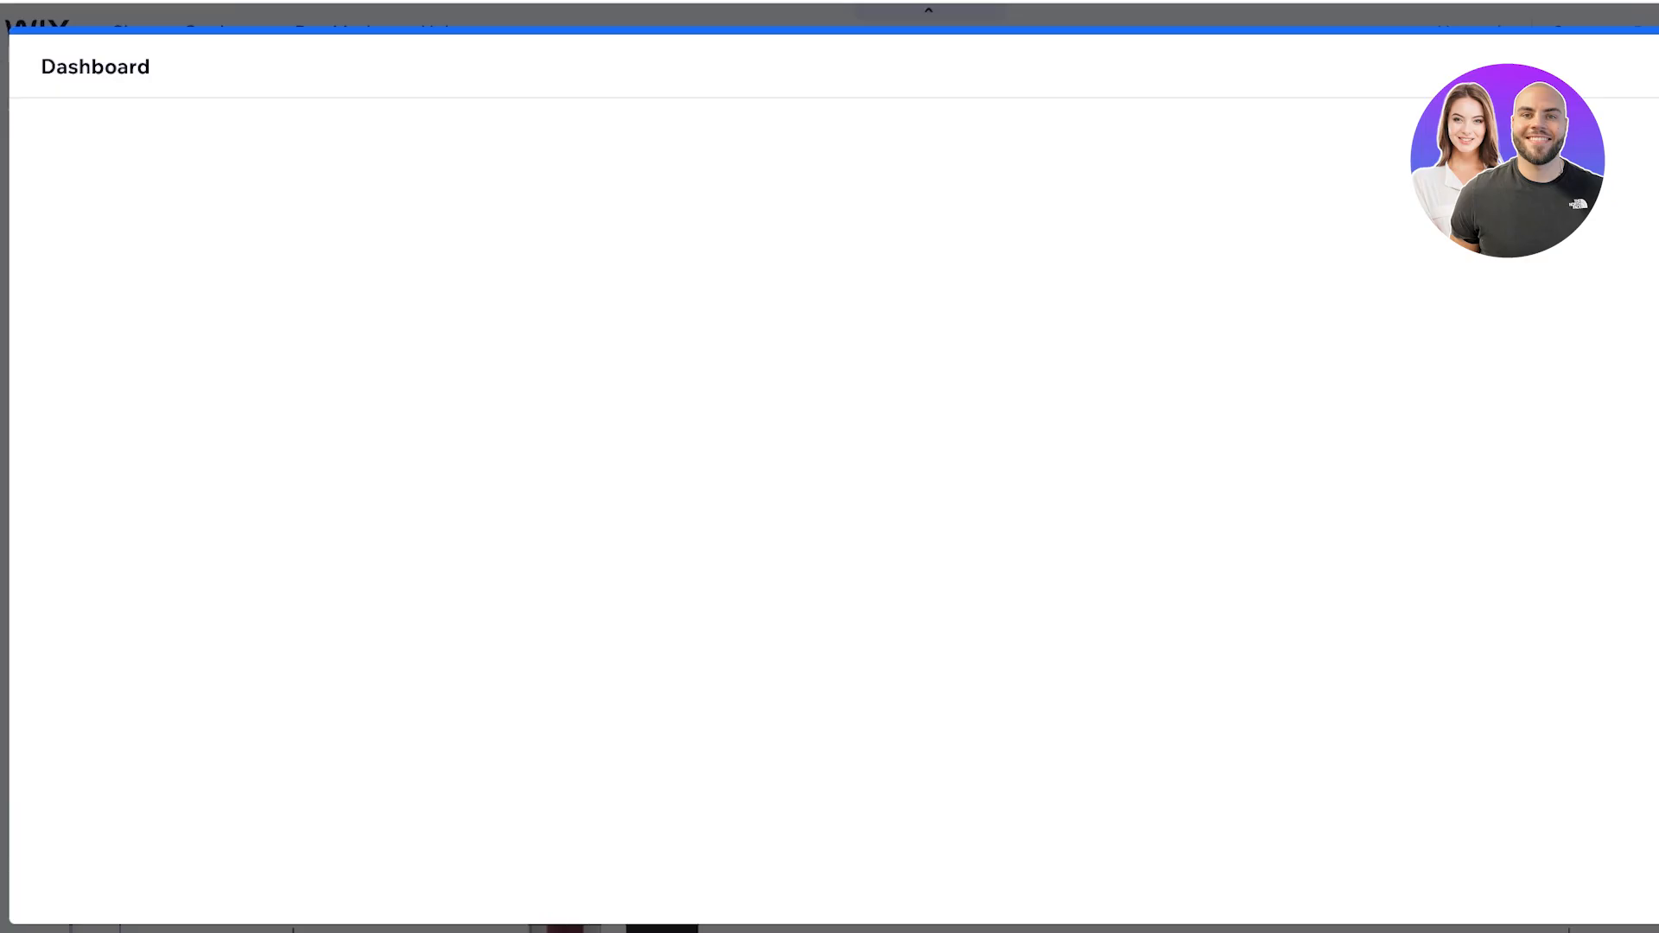
key(Escape)
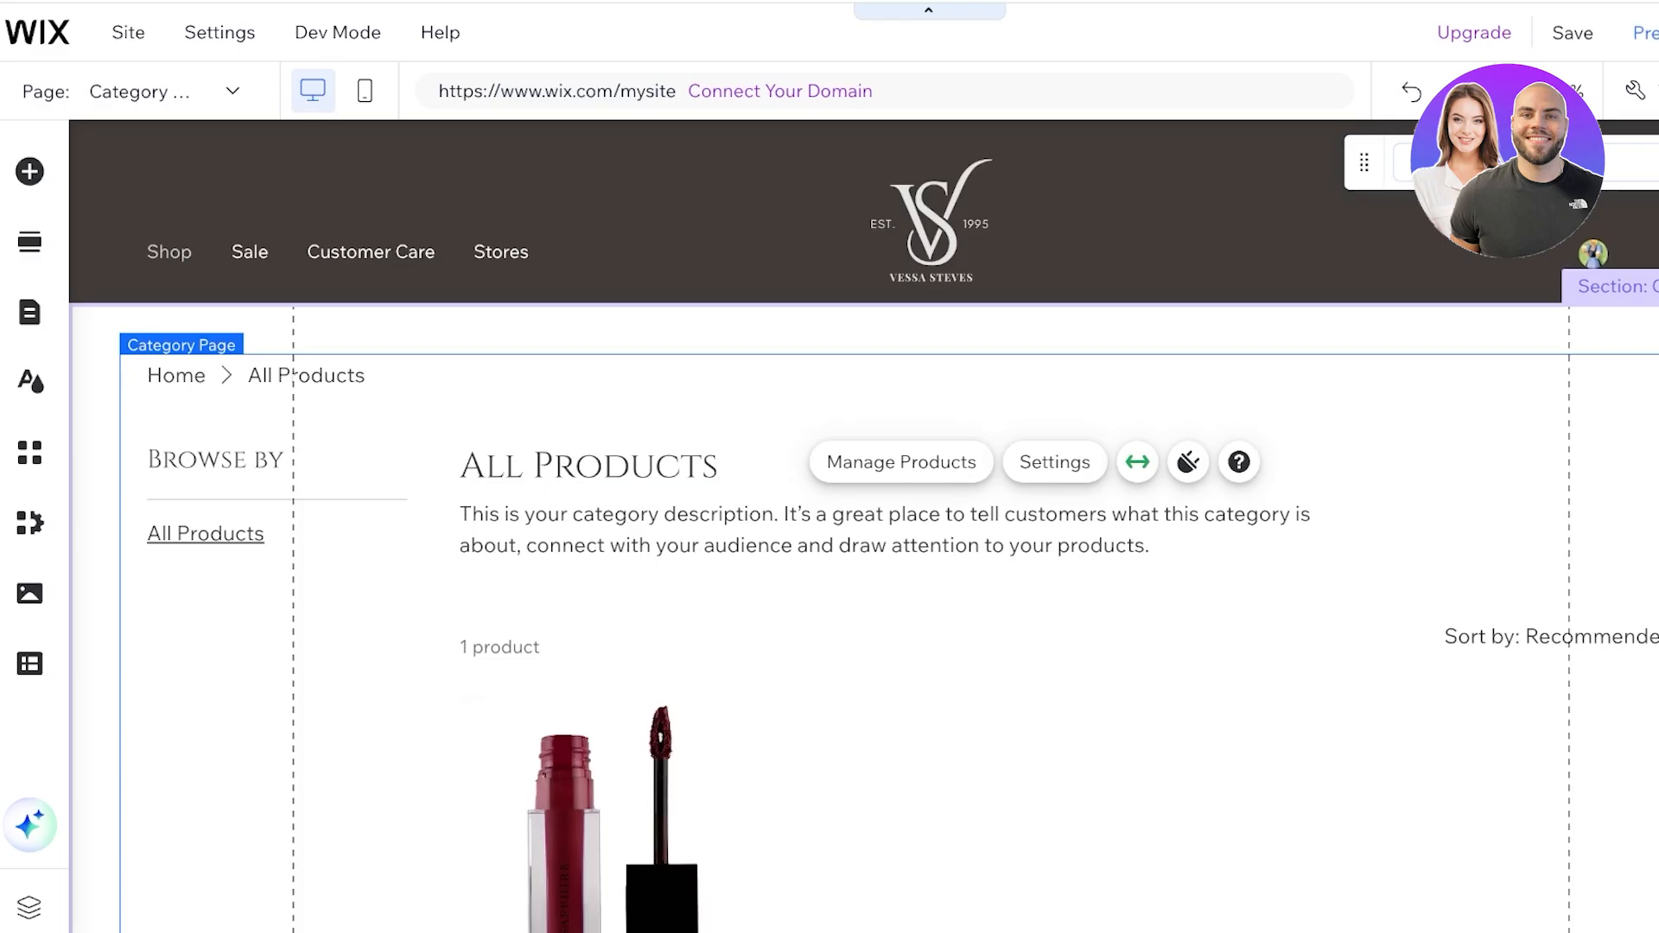
click(901, 463)
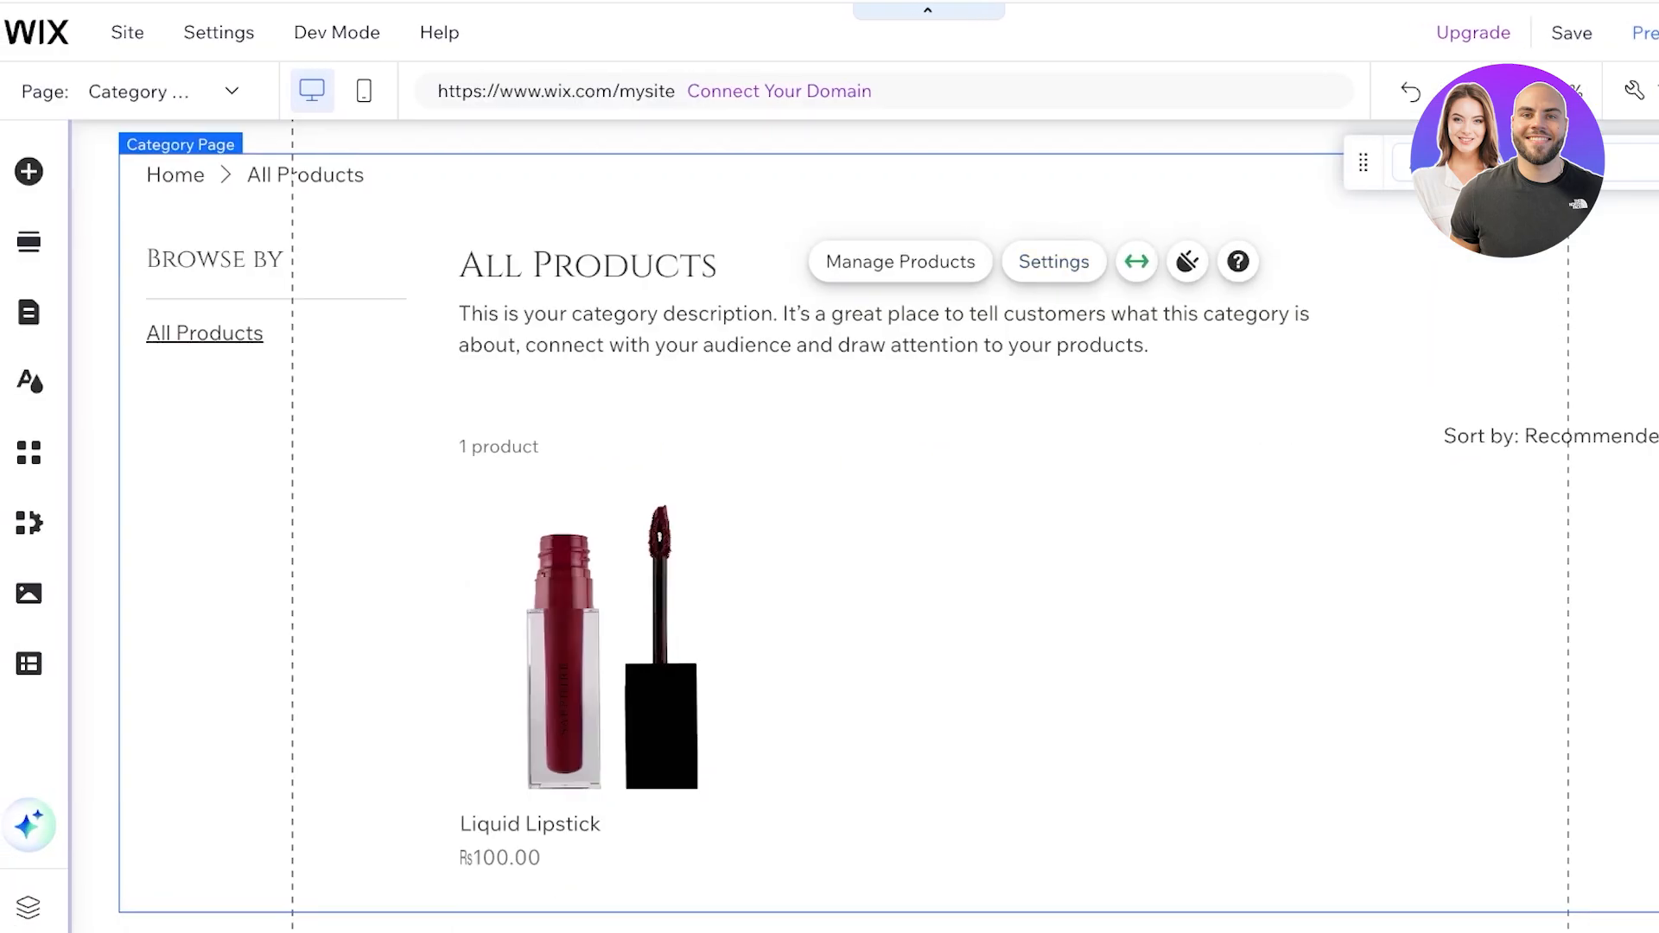
Open the Shop page's category page settings and hide the category description in the header section.
scroll(864, 527, down, 4)
scroll(863, 527, up, 4)
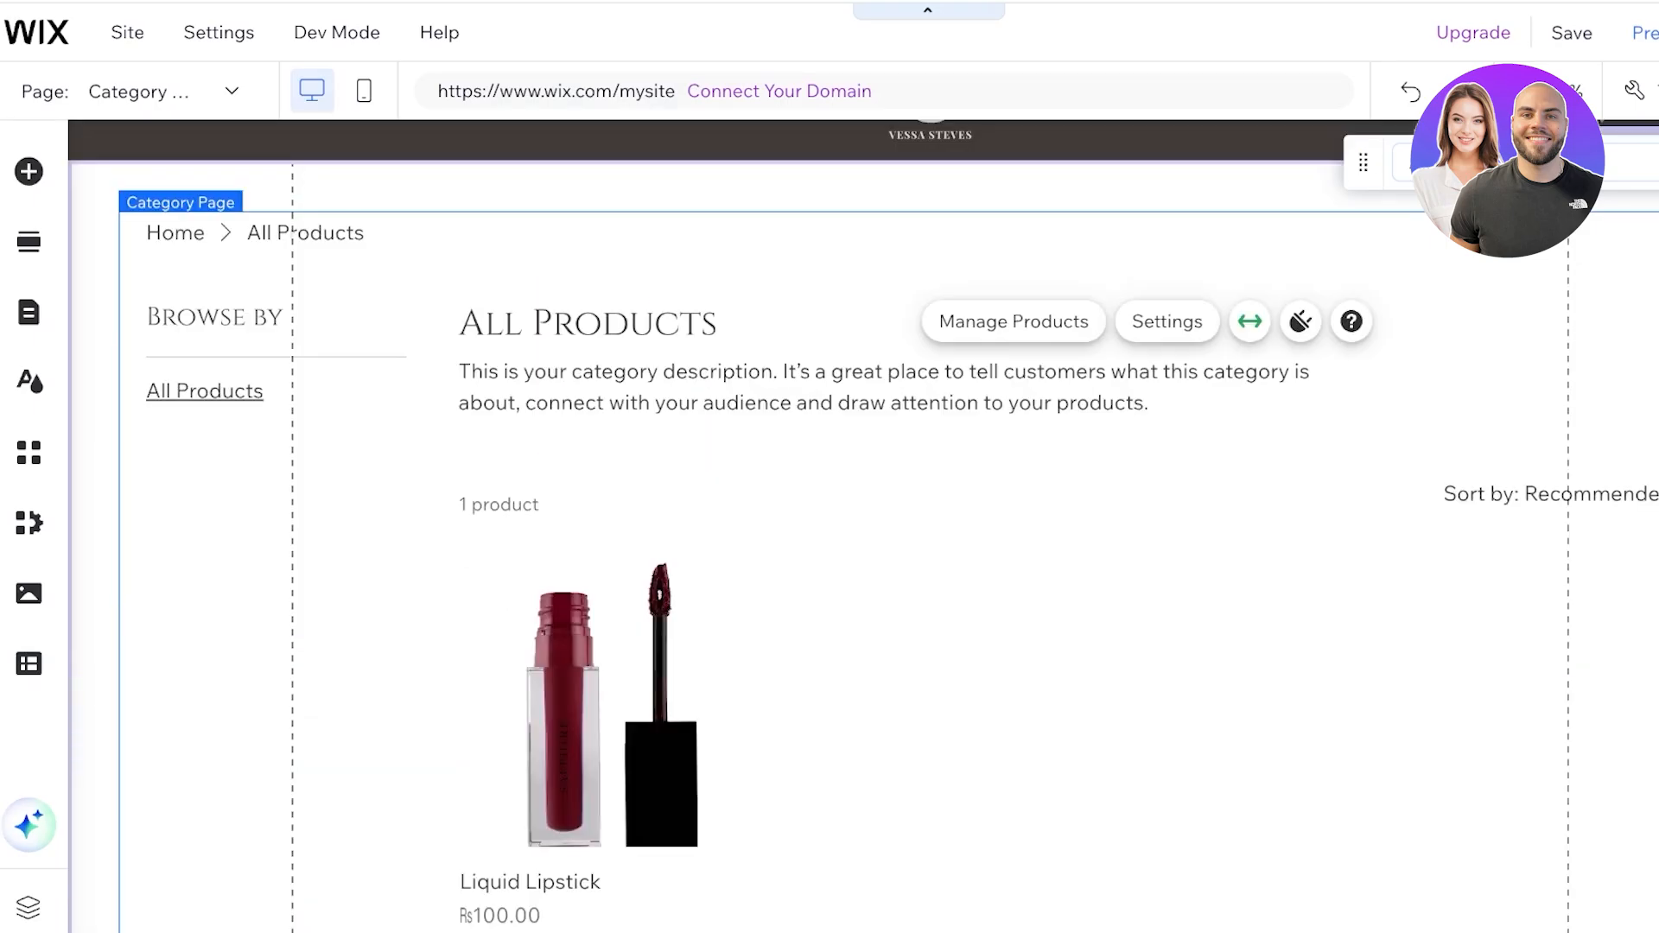
mouse_move(863, 527)
mouse_down()
mouse_move(864, 573)
mouse_move(864, 512)
mouse_up()
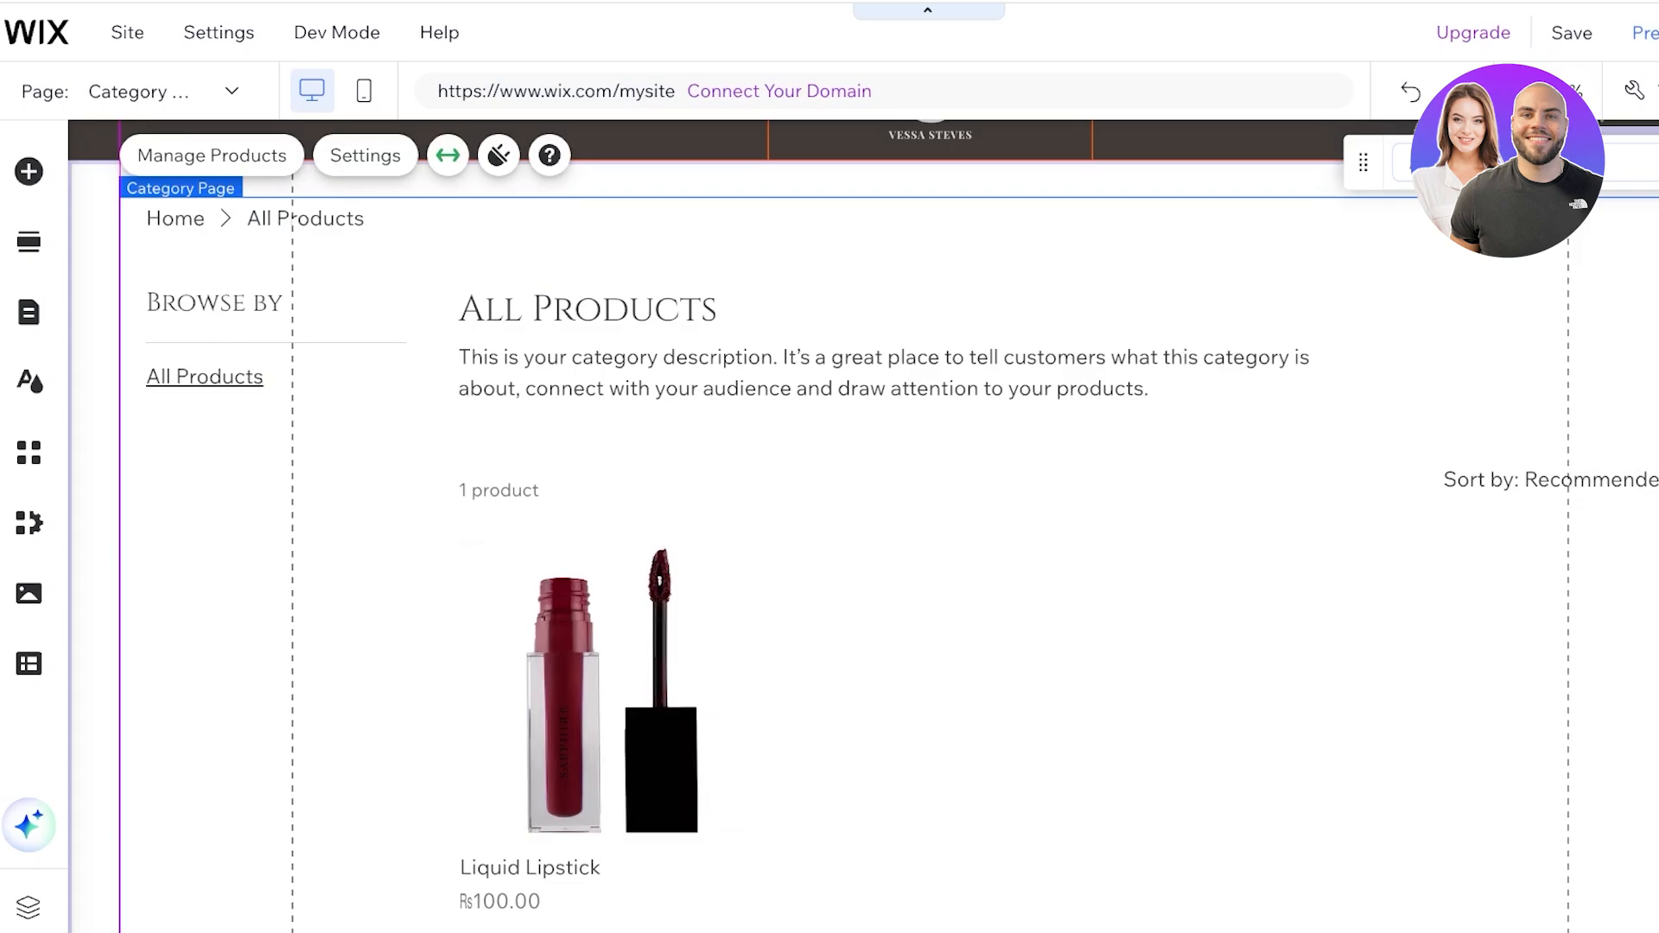
click(1512, 162)
click(1295, 384)
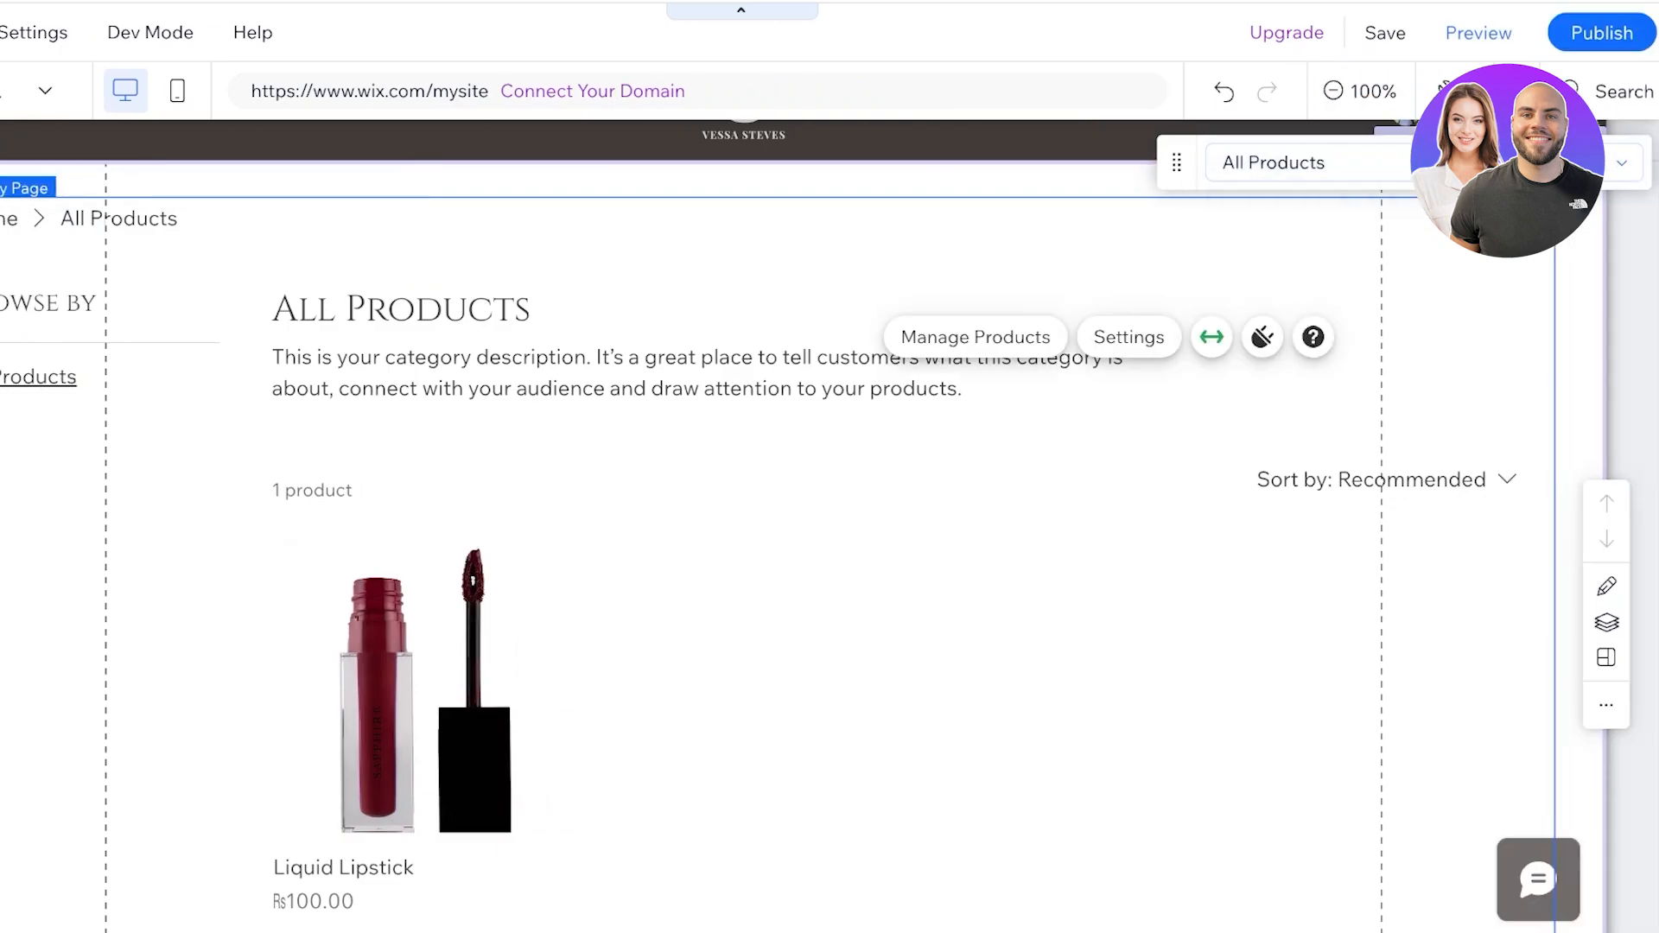
click(1129, 337)
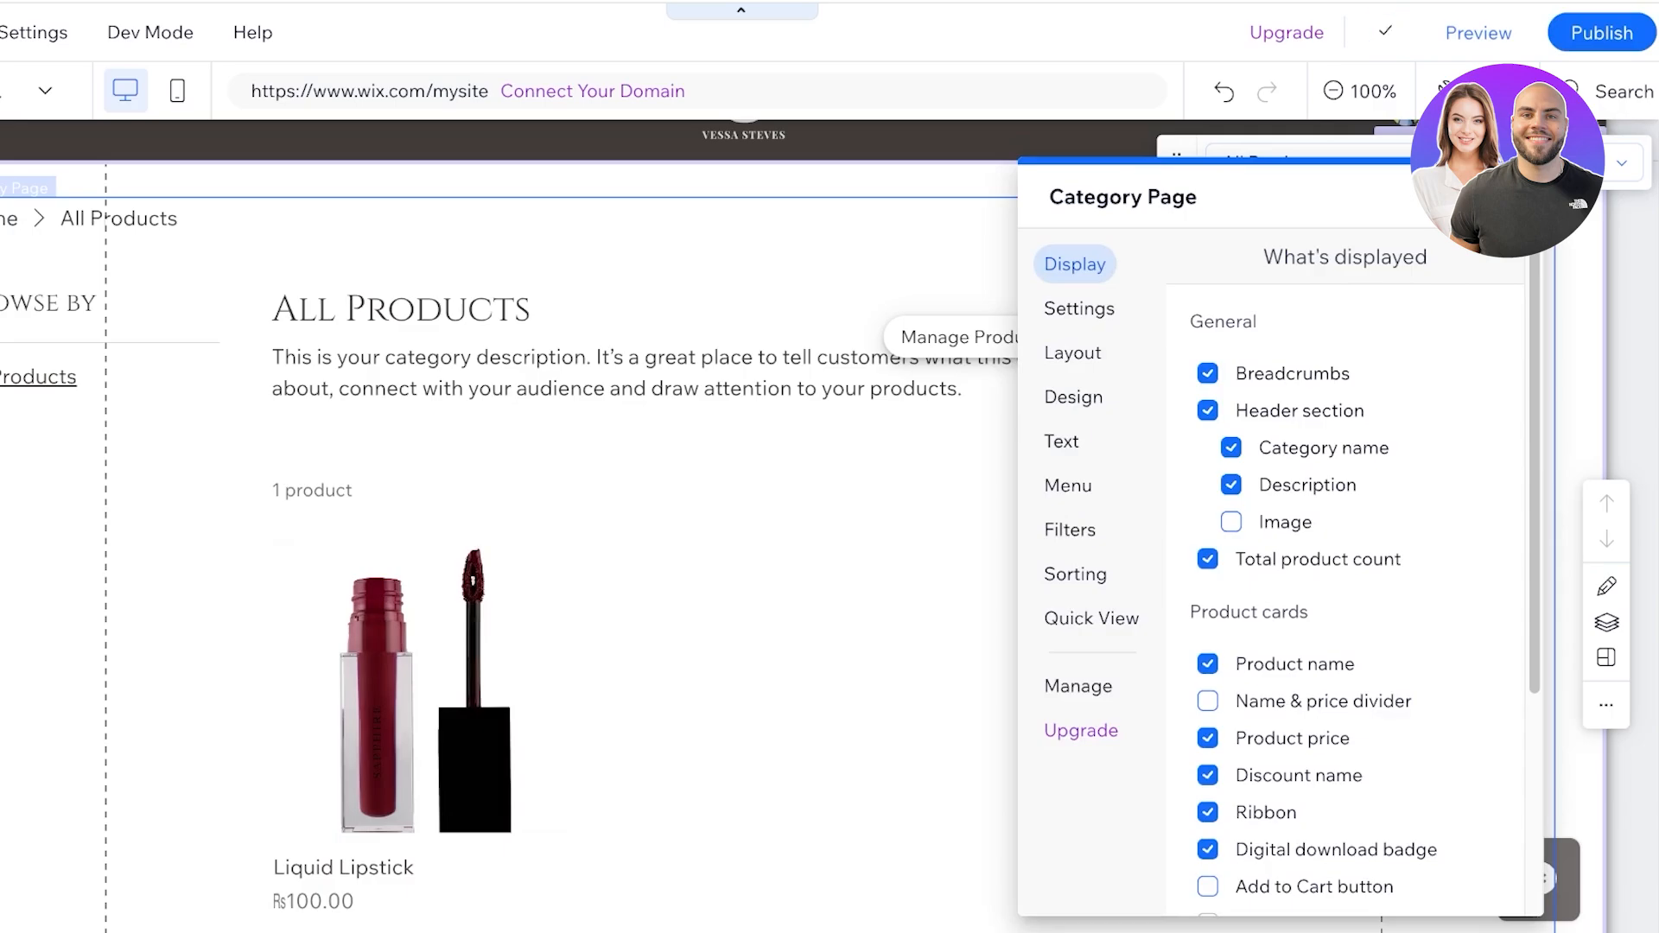
click(1231, 448)
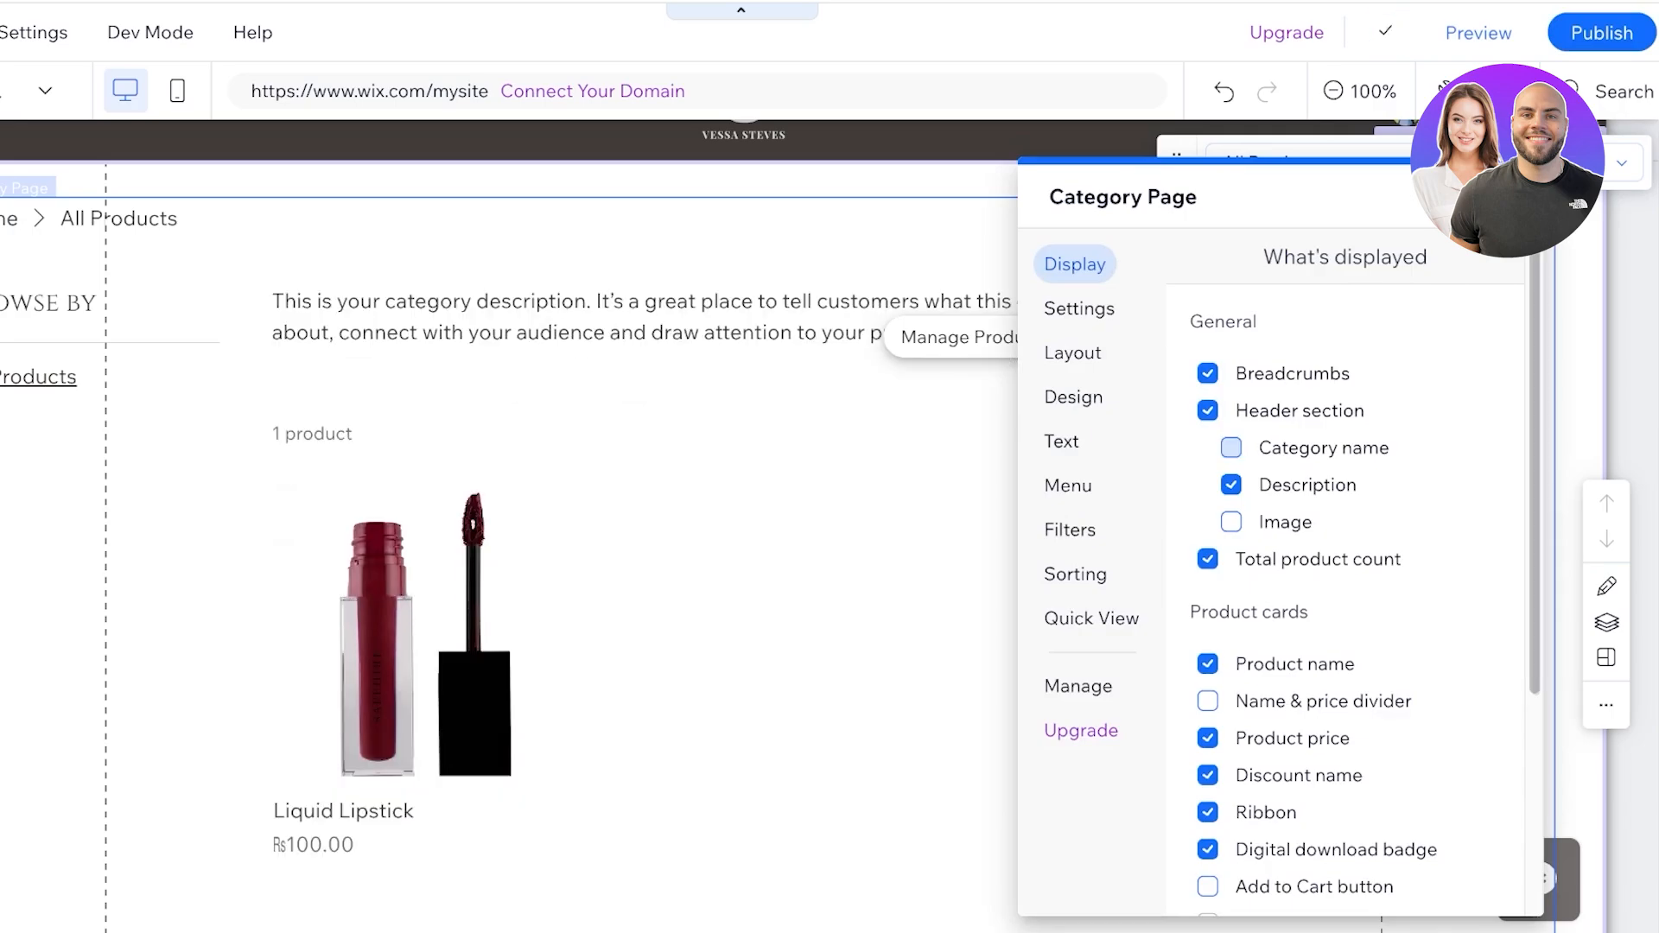
click(1230, 448)
click(1231, 485)
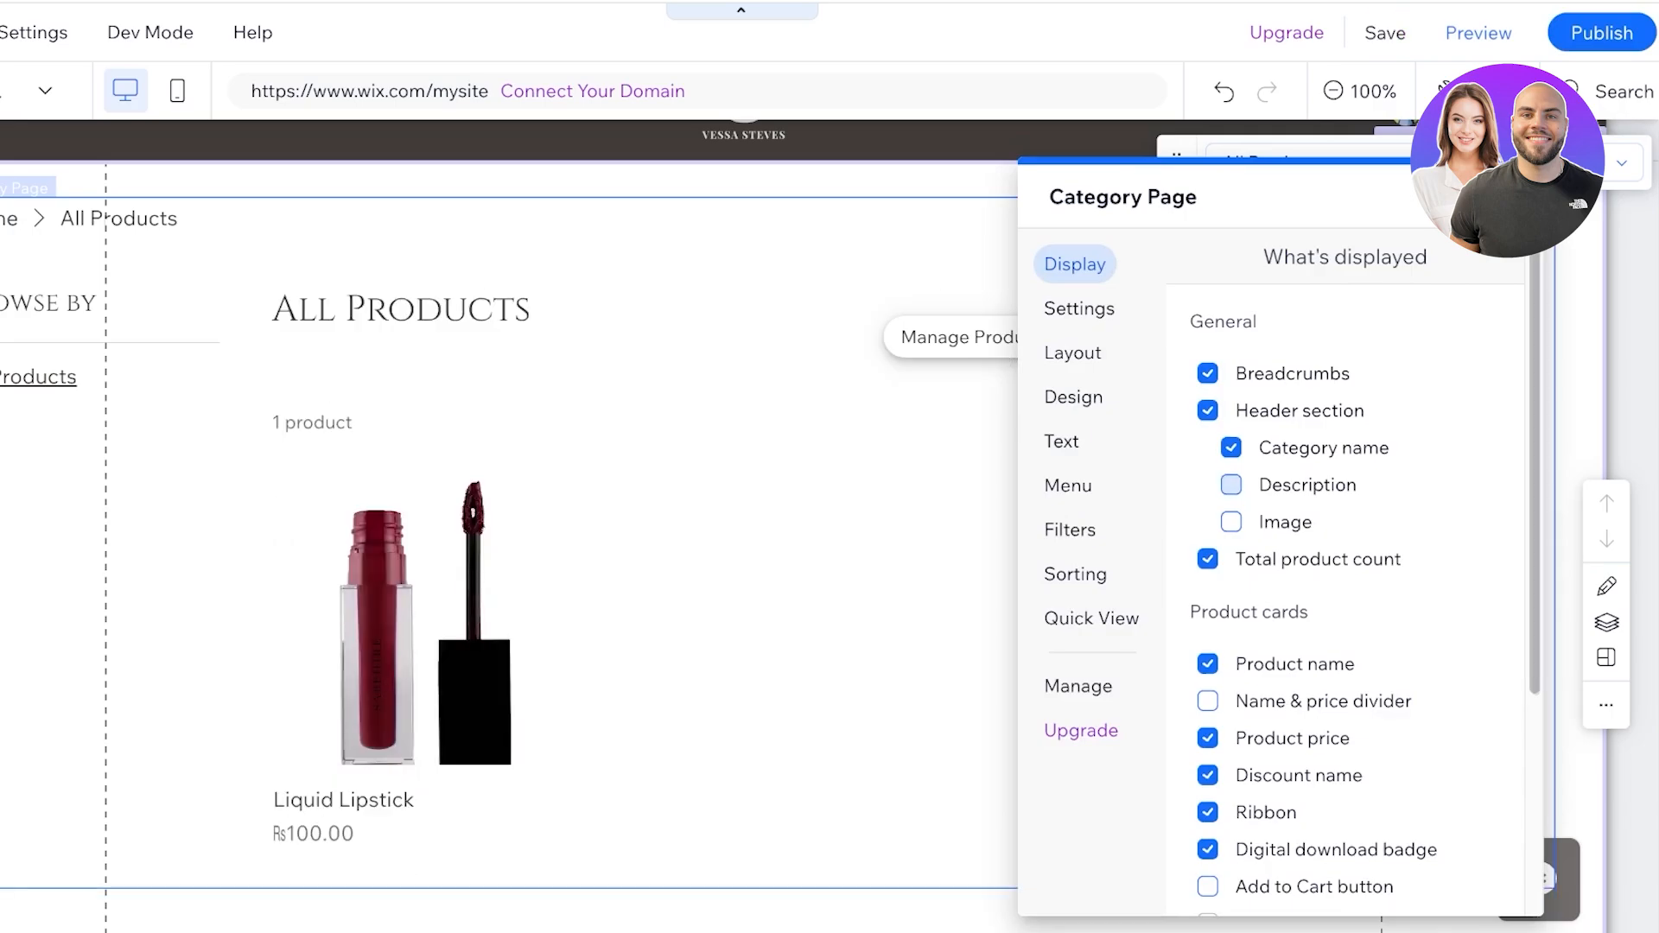
click(1230, 521)
click(1230, 522)
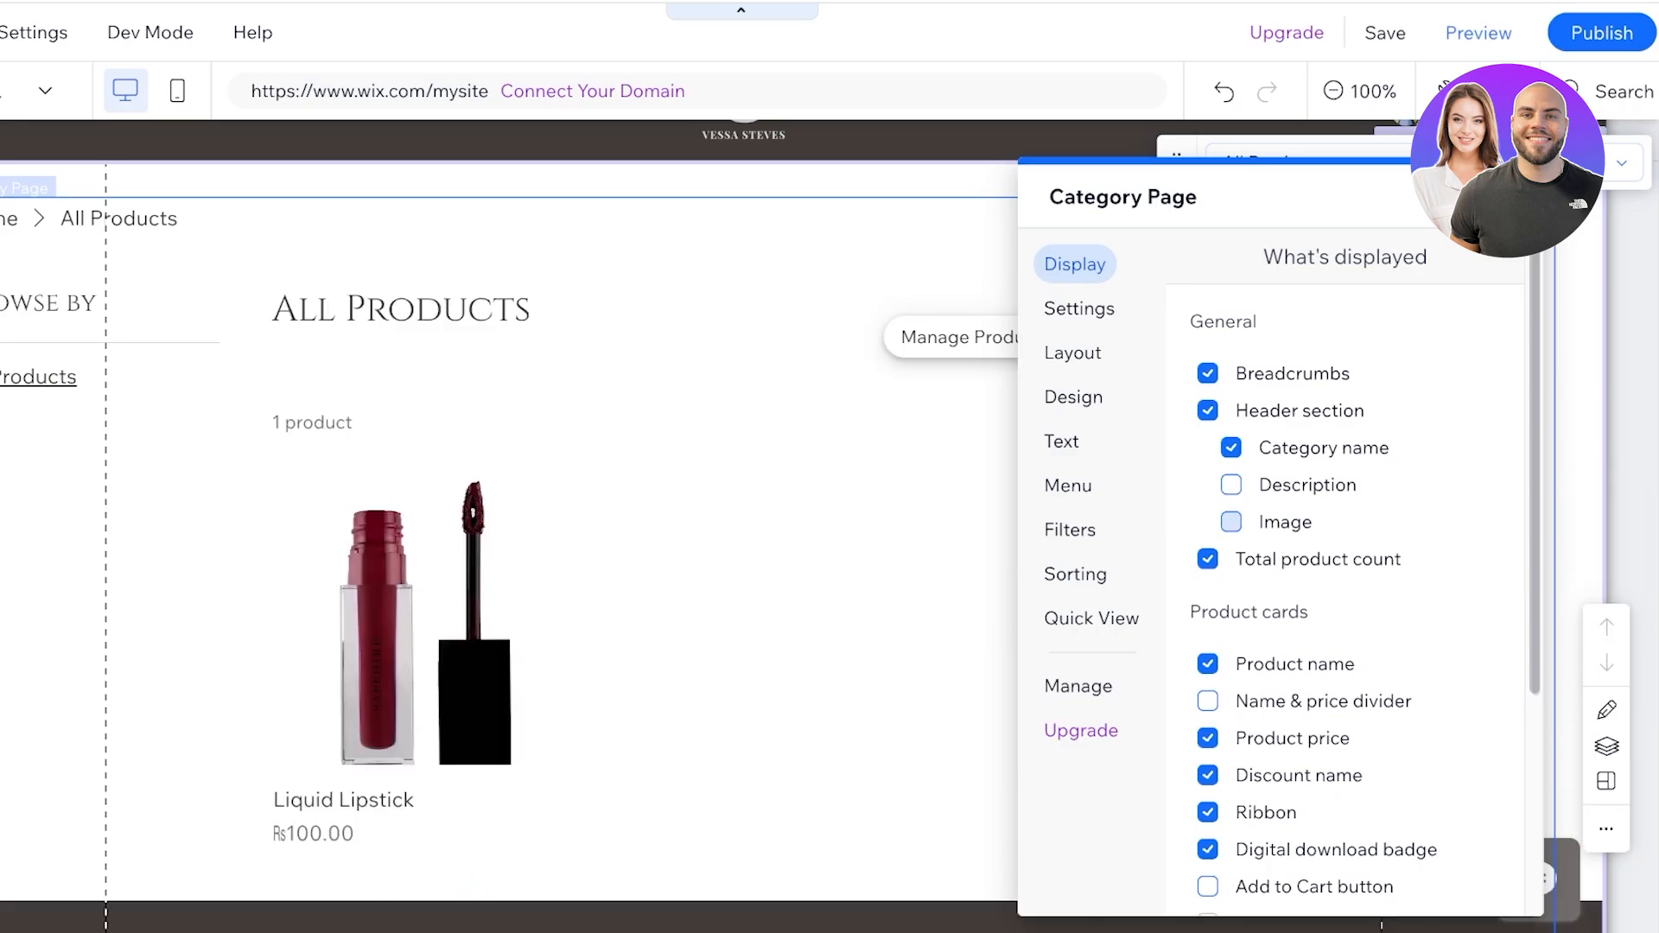
Display the Add to Cart button and product options on the category page's product cards.
scroll(1230, 522, down, 3)
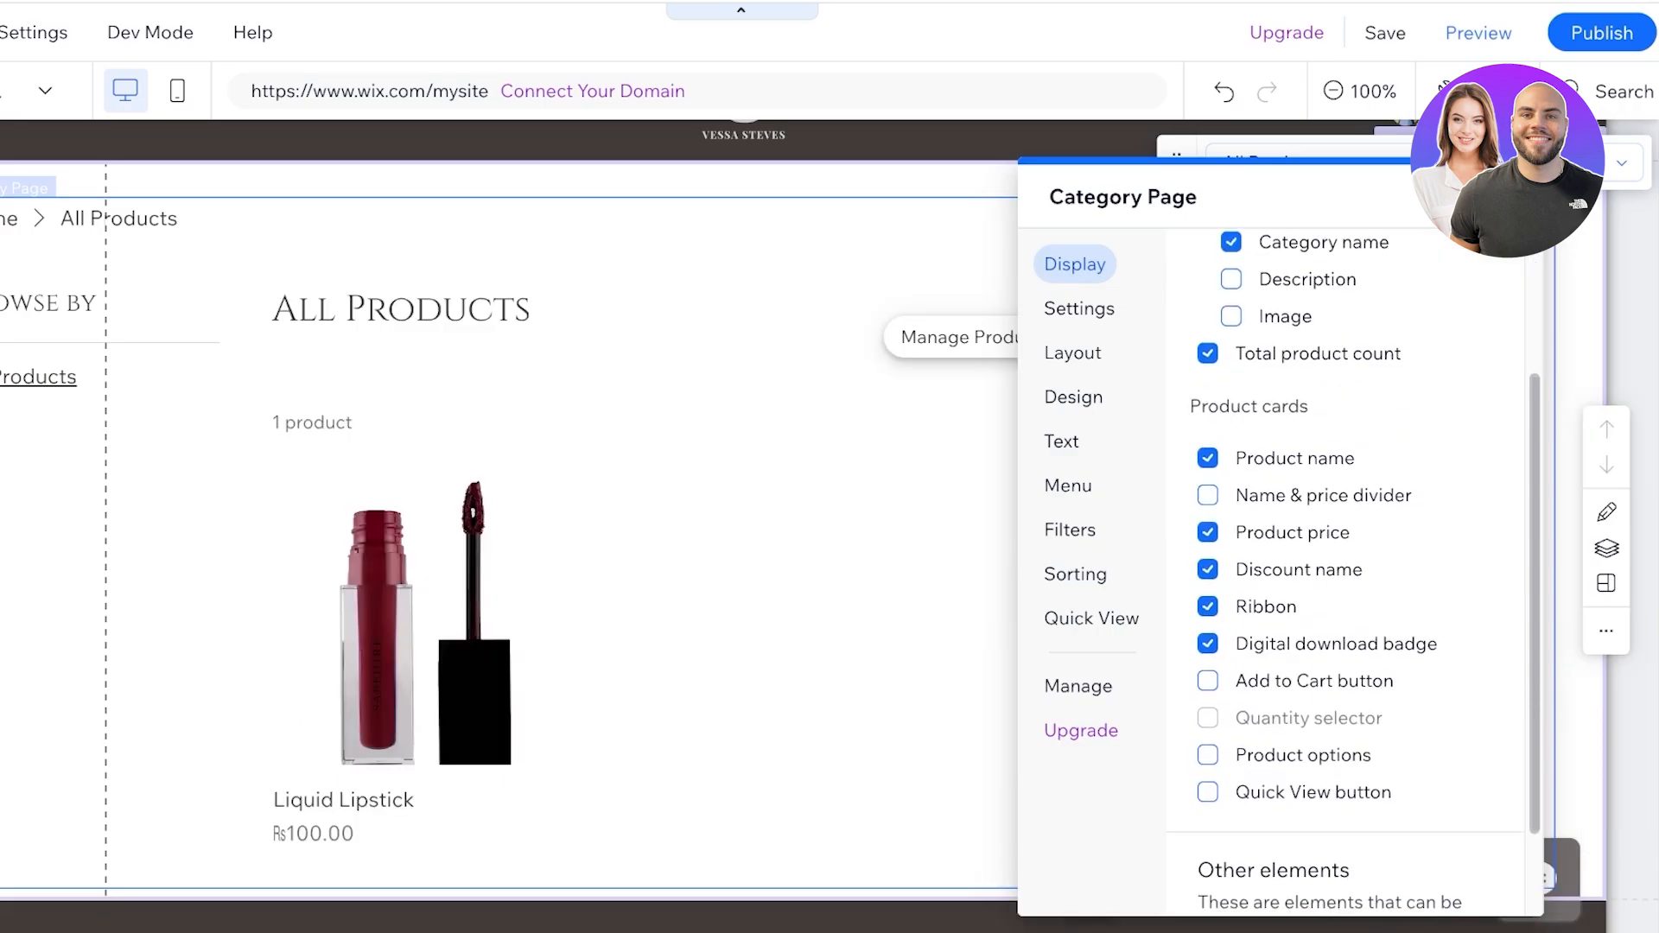
scroll(1207, 585, down, 2)
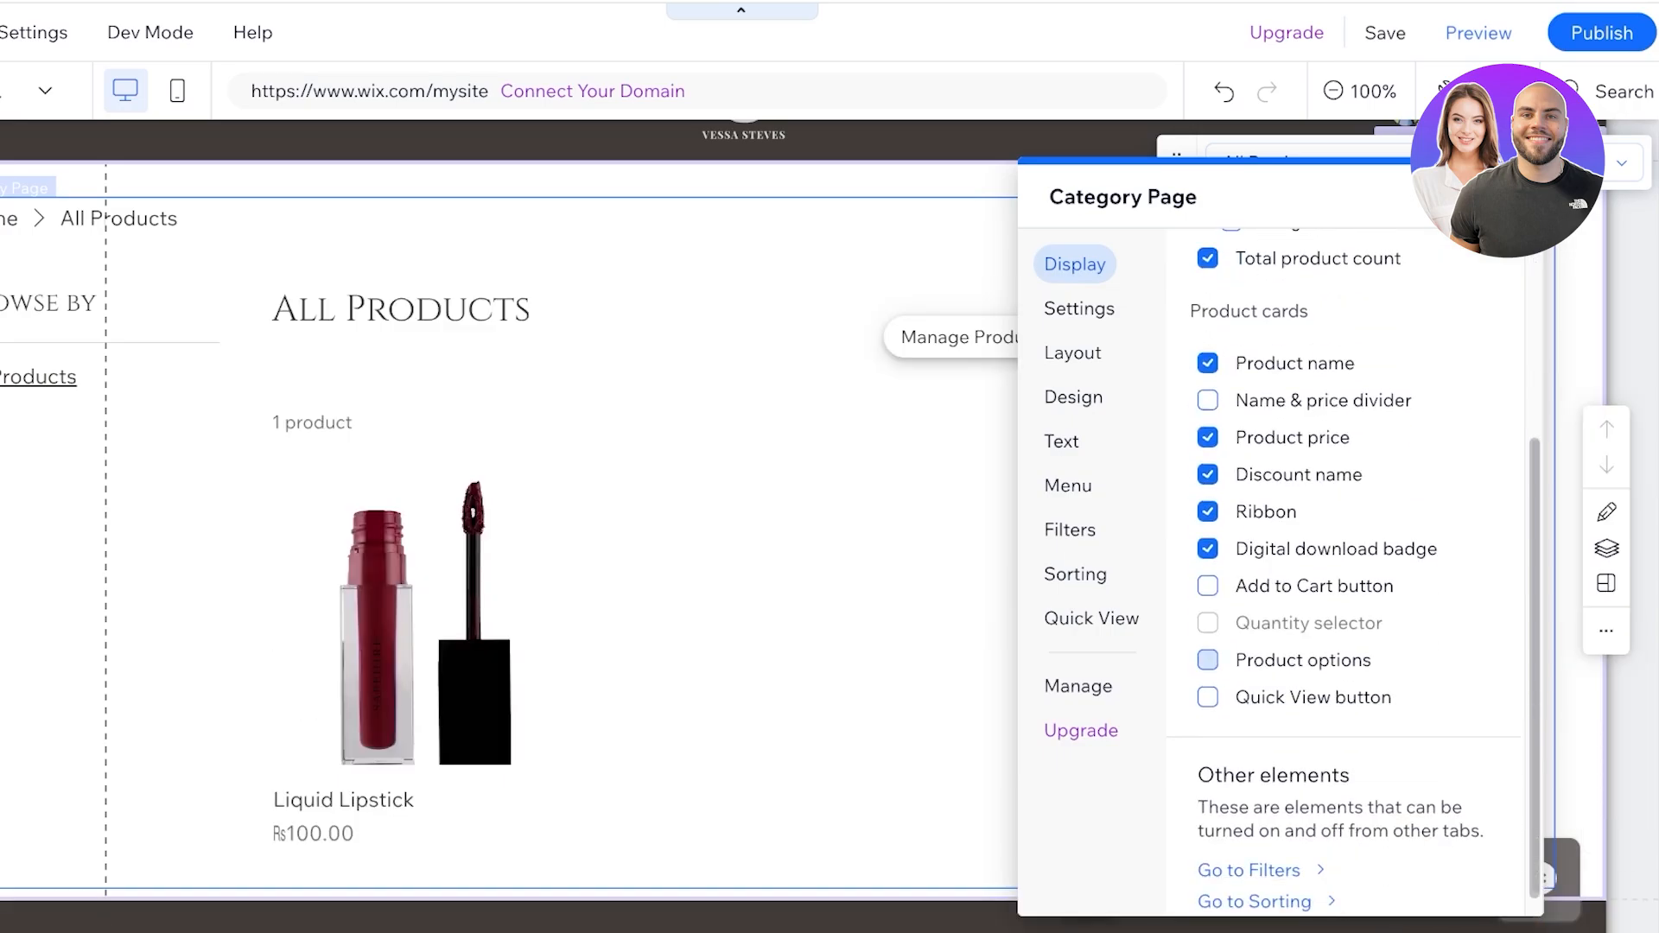
click(1207, 584)
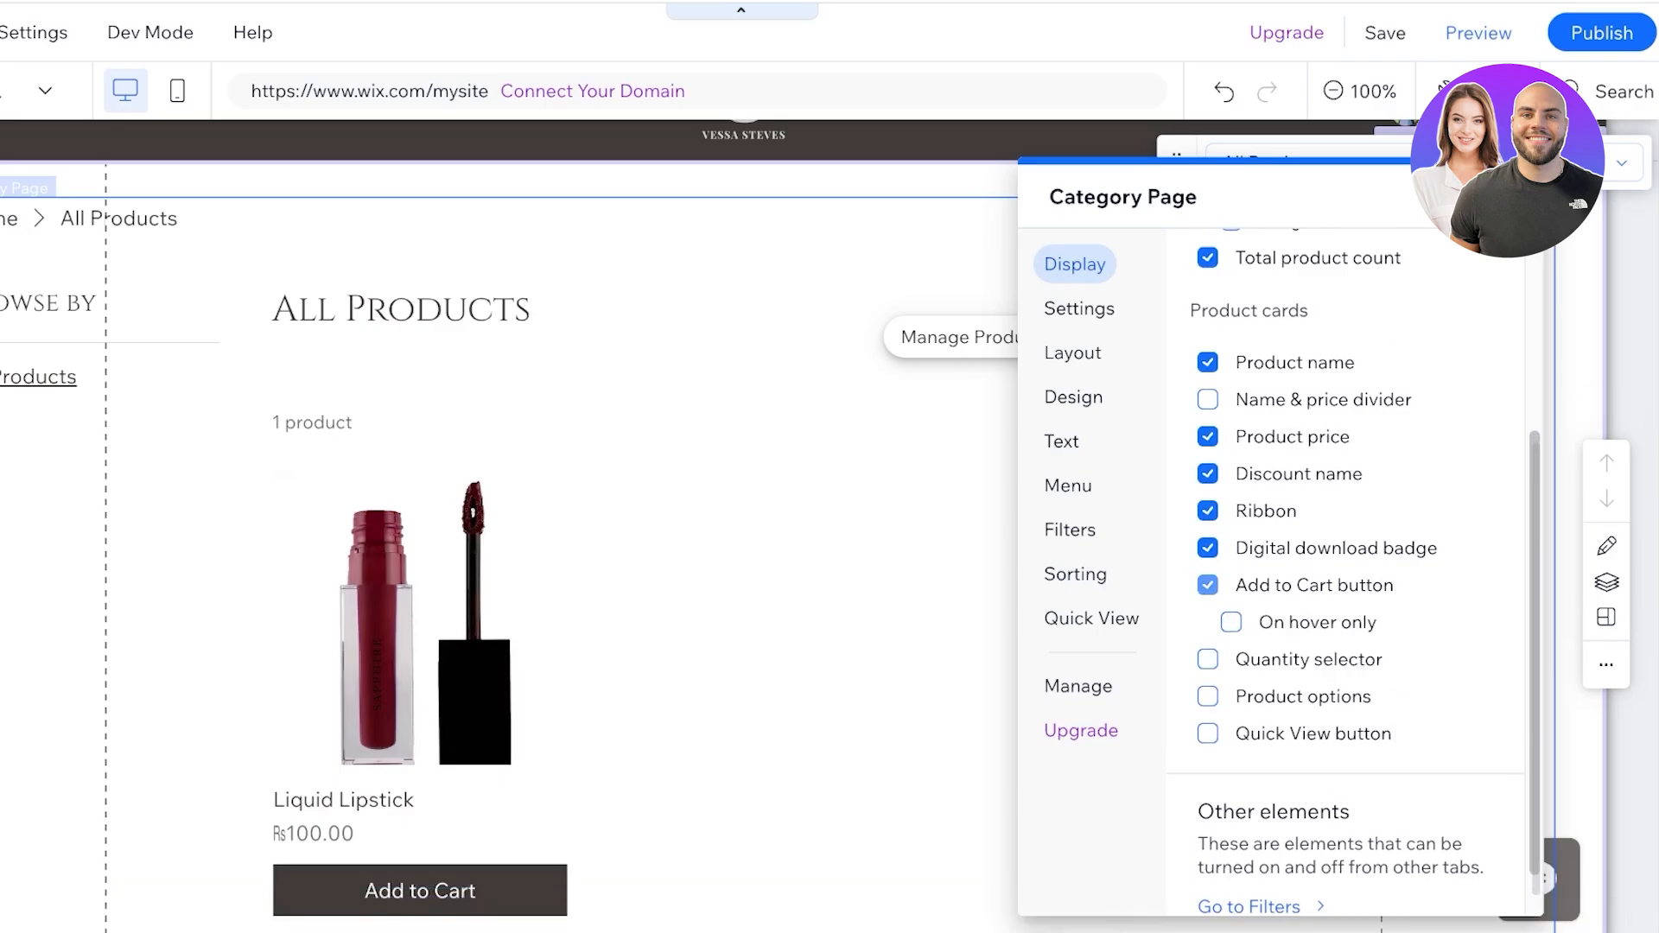
scroll(1207, 585, down, 1)
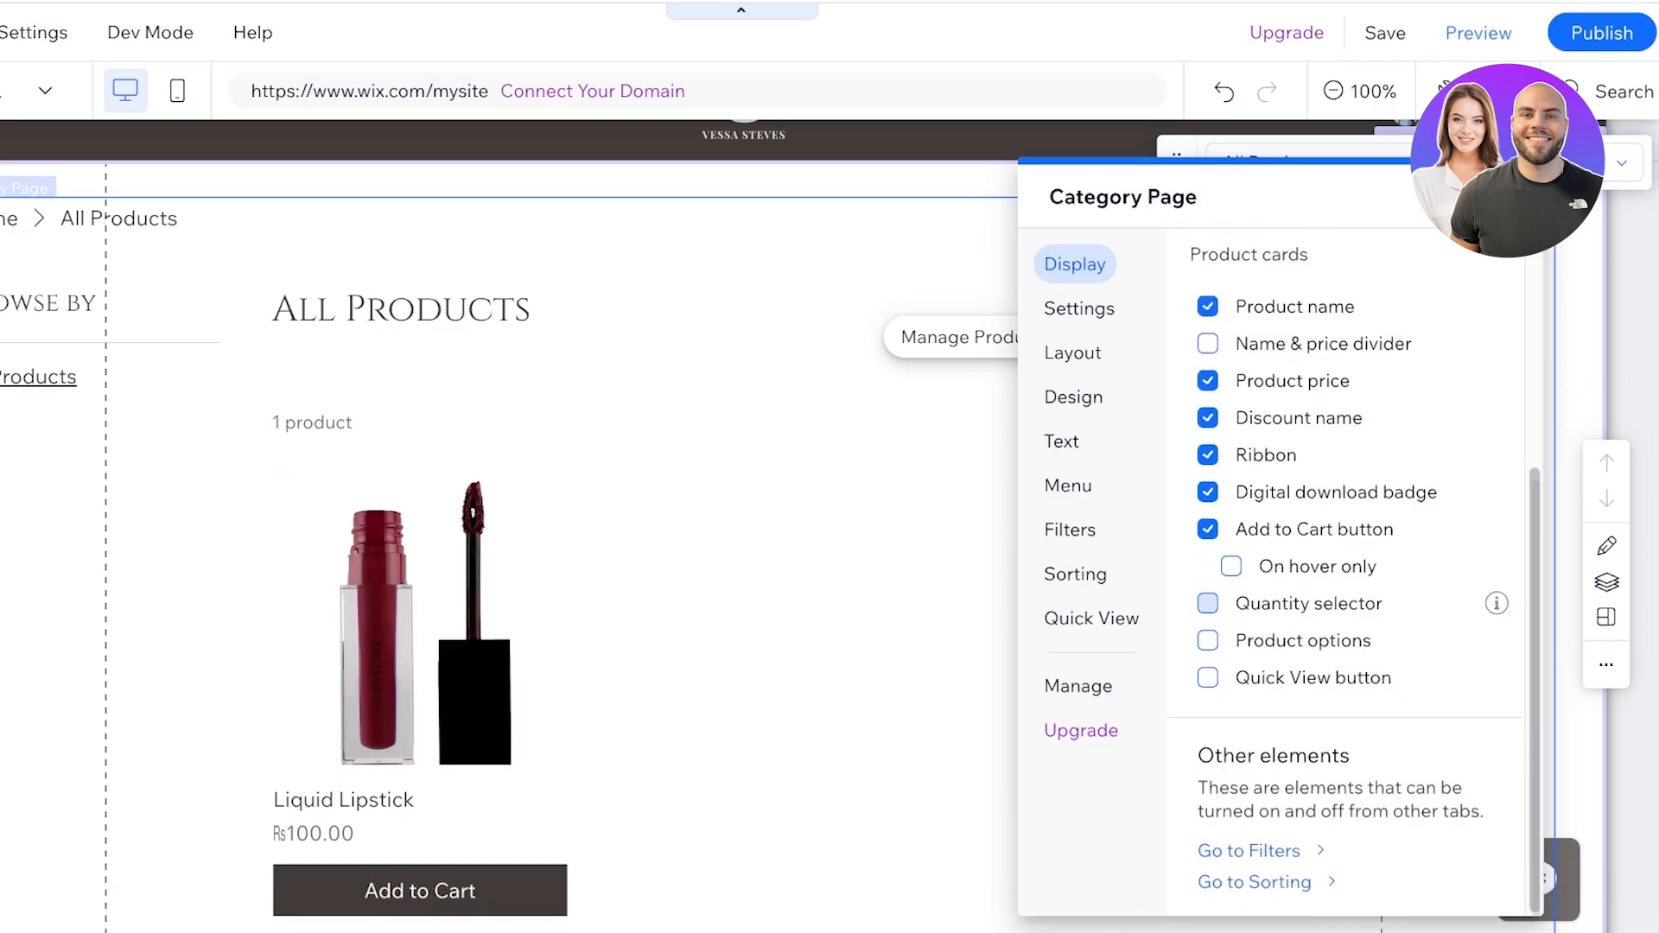
click(1207, 640)
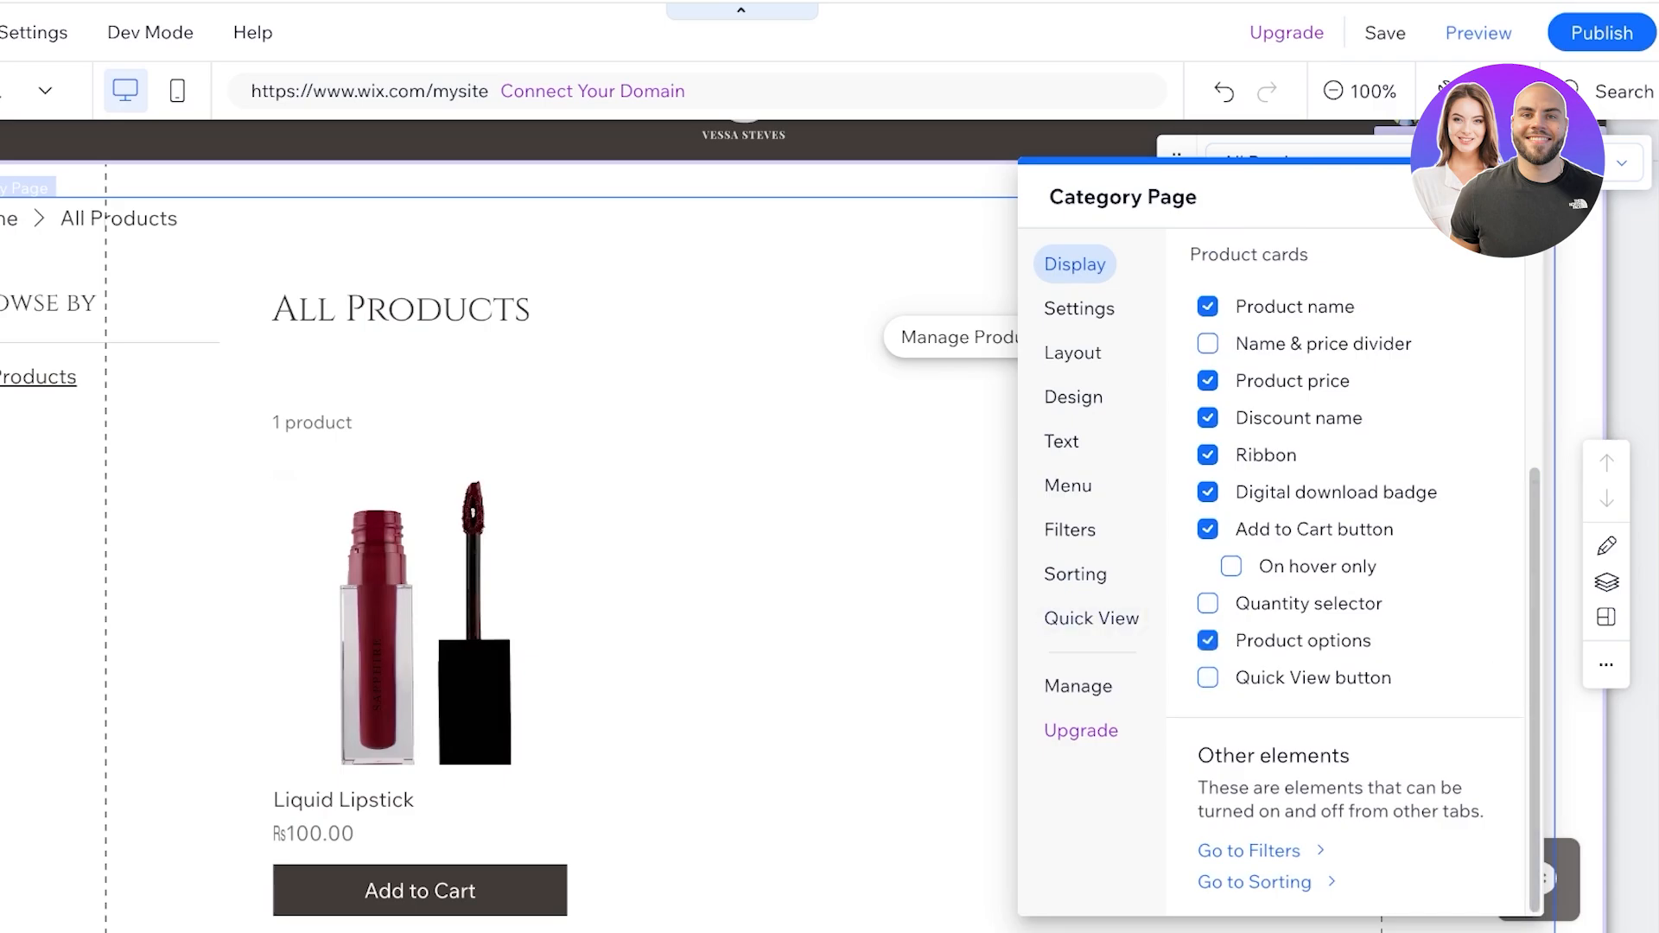
Look through the category page's general, layout, design and text settings, and close the settings.
click(1079, 309)
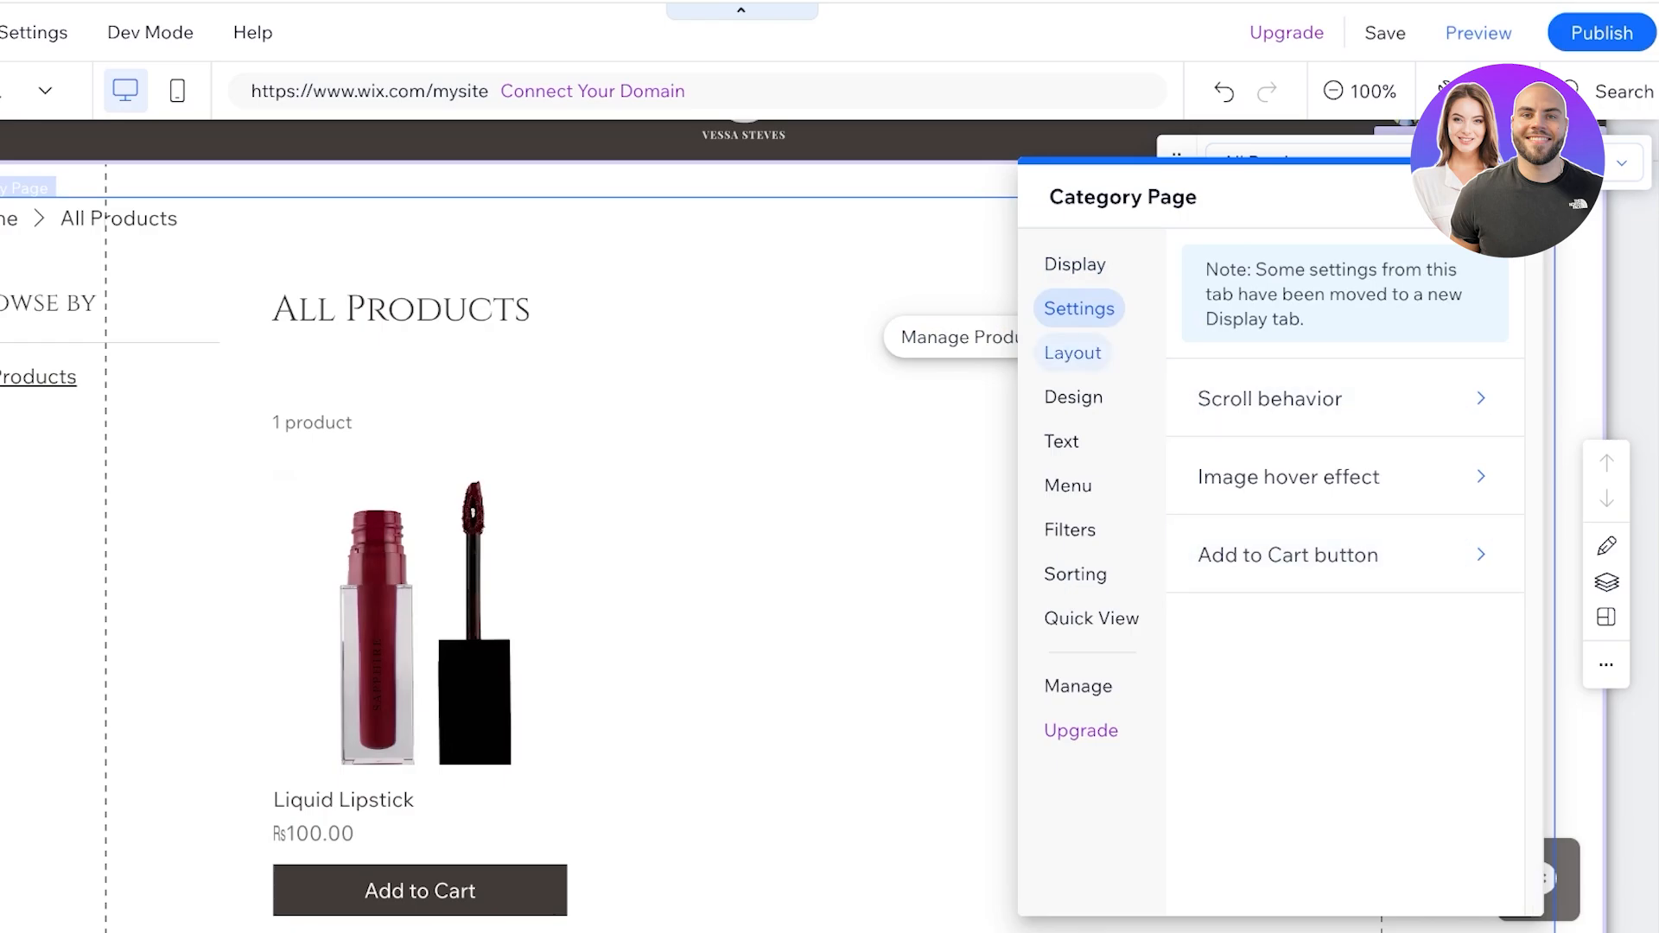
click(1072, 352)
click(1073, 397)
click(1061, 440)
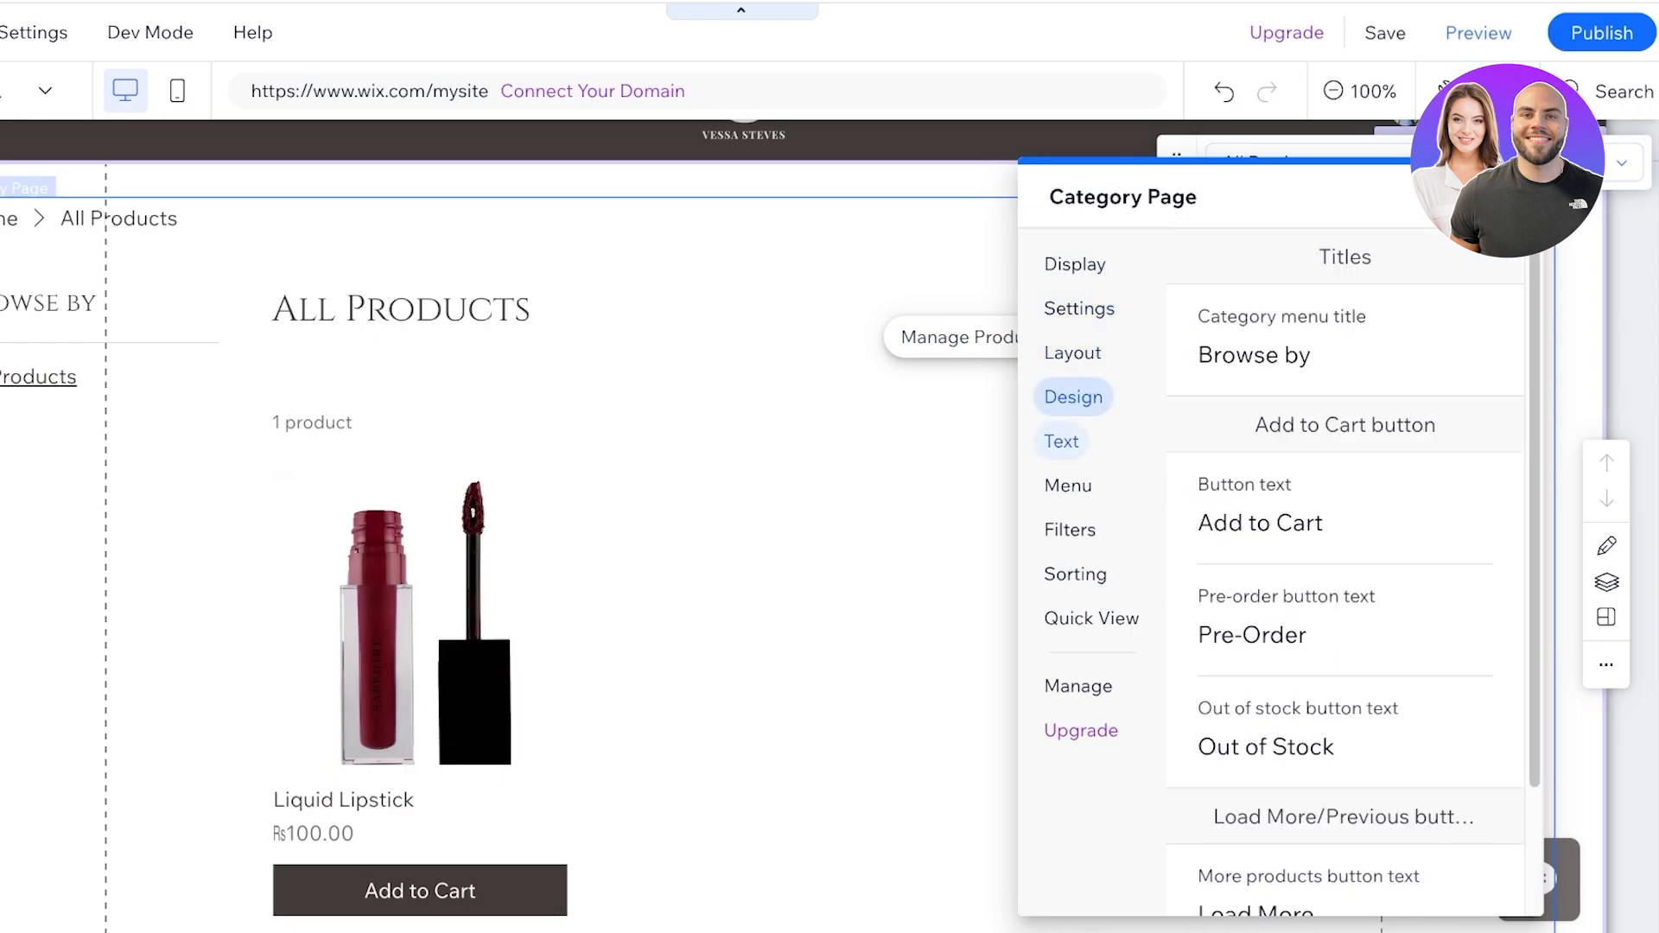
click(1514, 197)
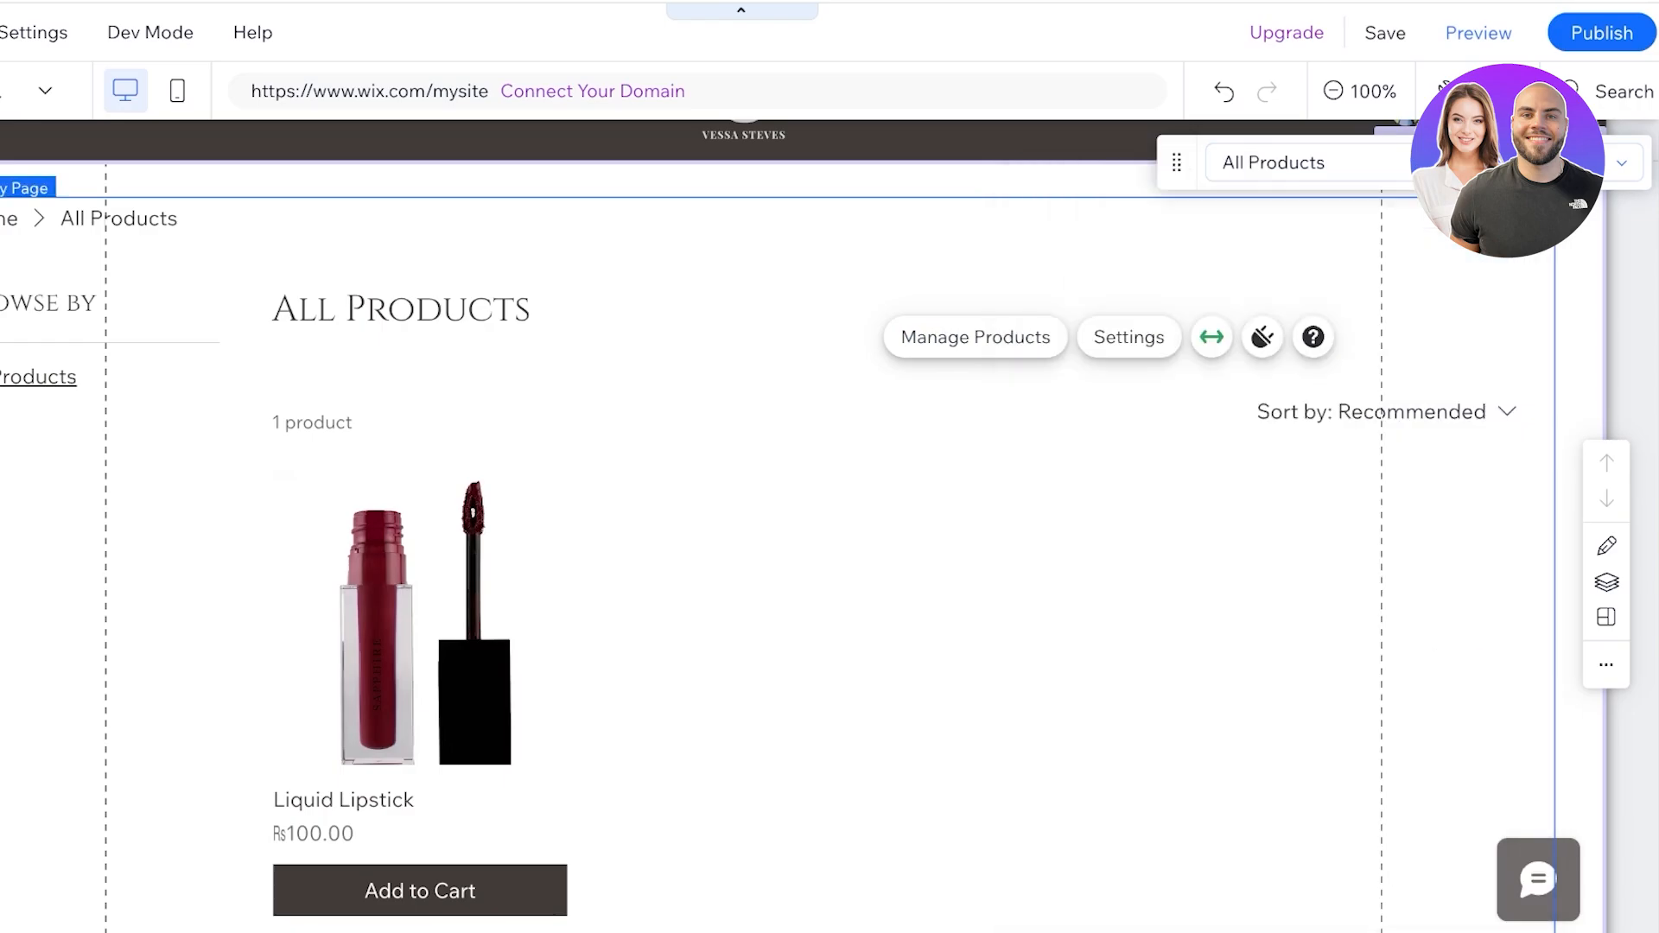
View the list of store pages in Site Pages and Menu and close it.
scroll(829, 527, up, 1)
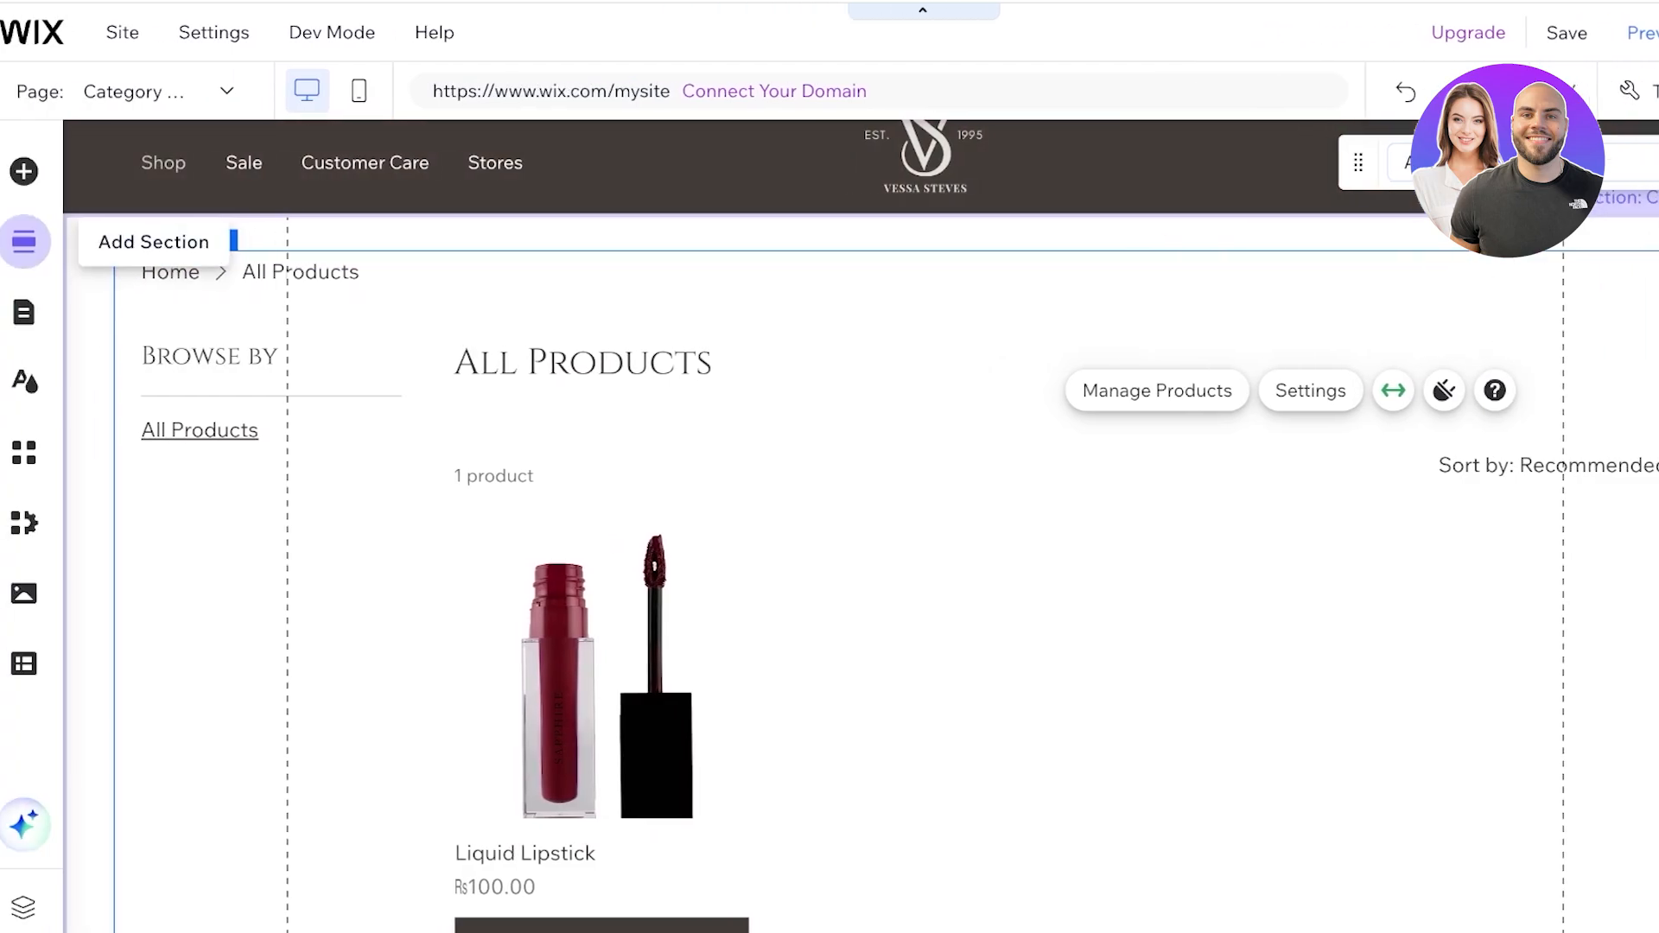
click(24, 312)
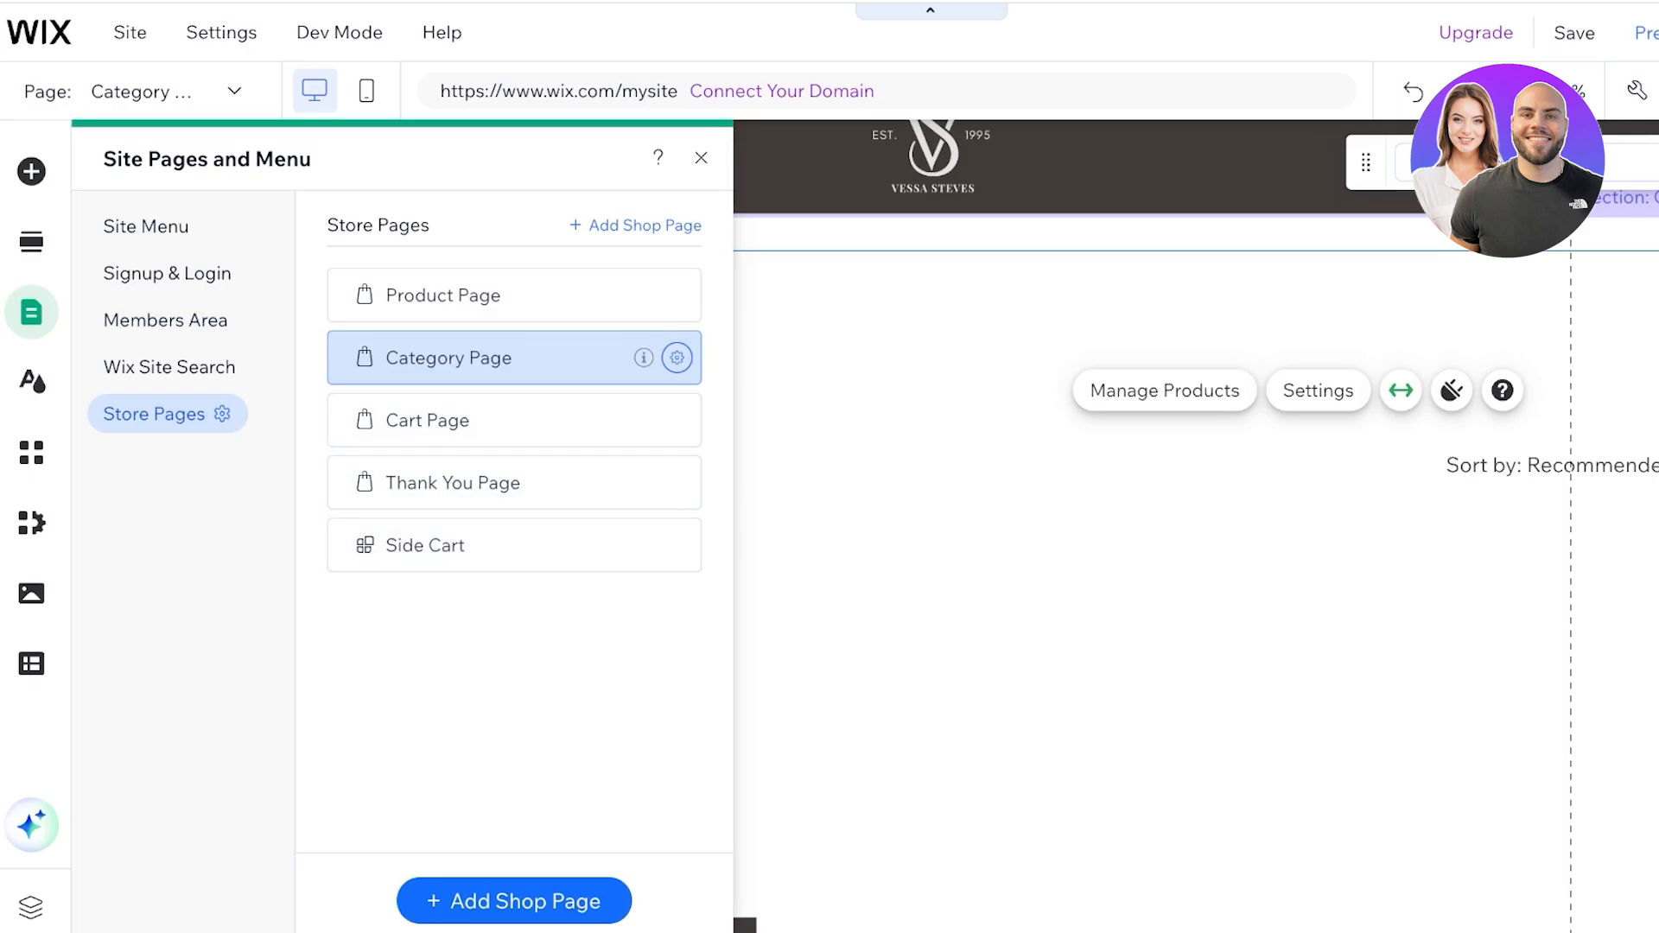
click(700, 158)
click(700, 159)
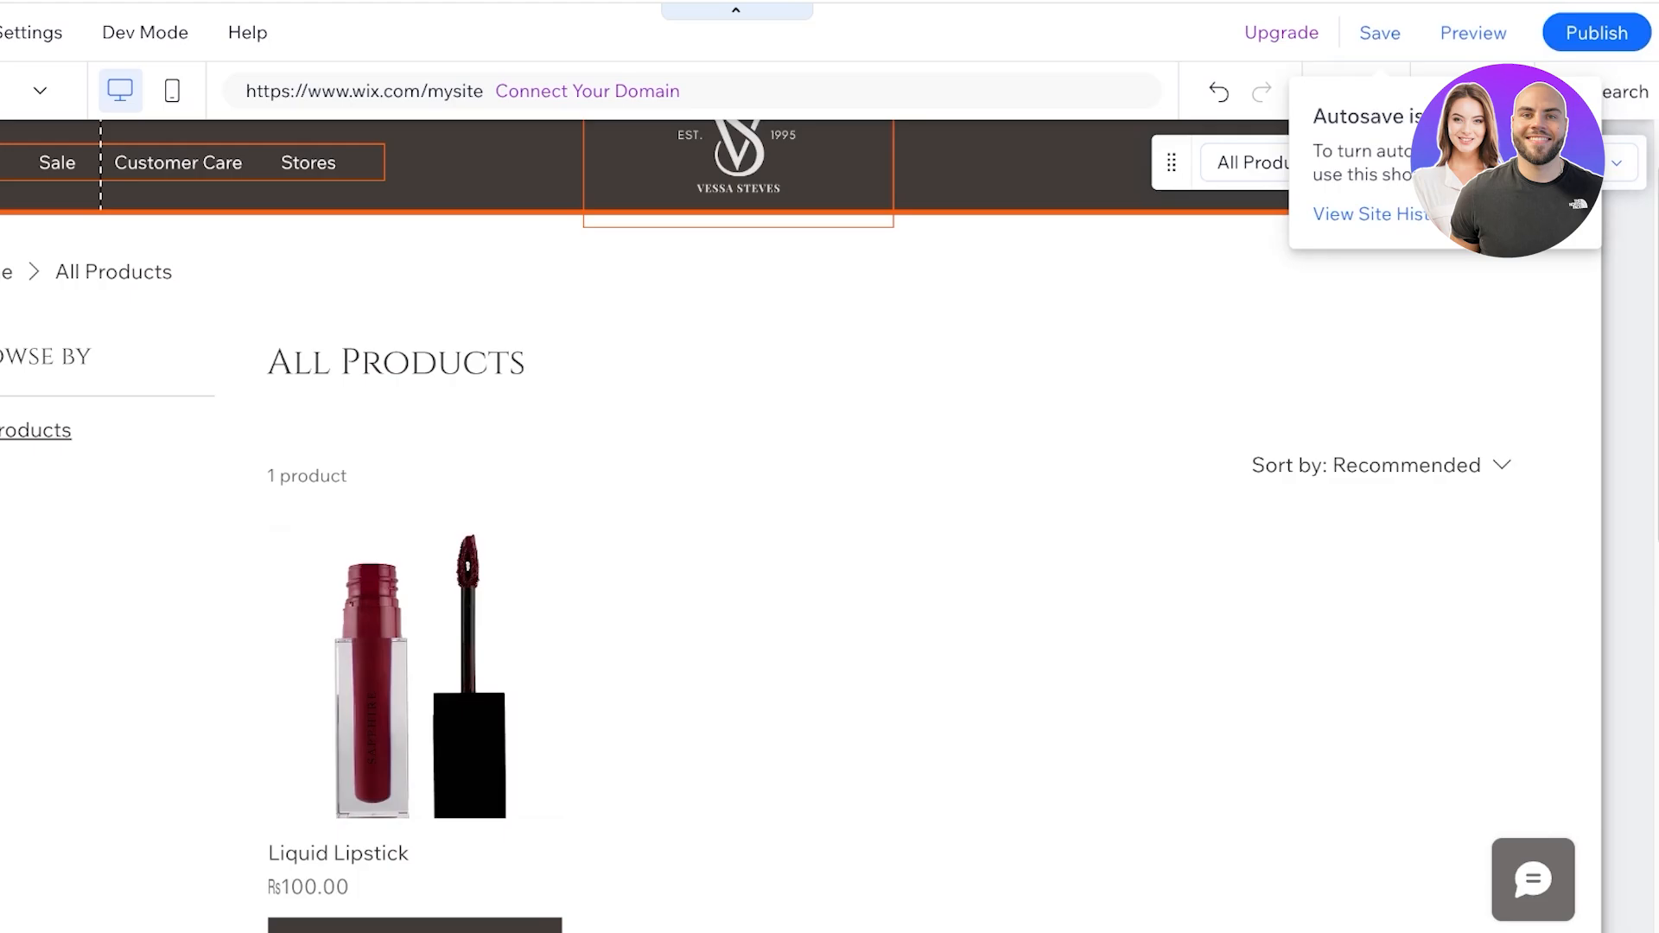
Save the site under a free Wix.com domain ending in vessa-steves.
key(ctrl+s)
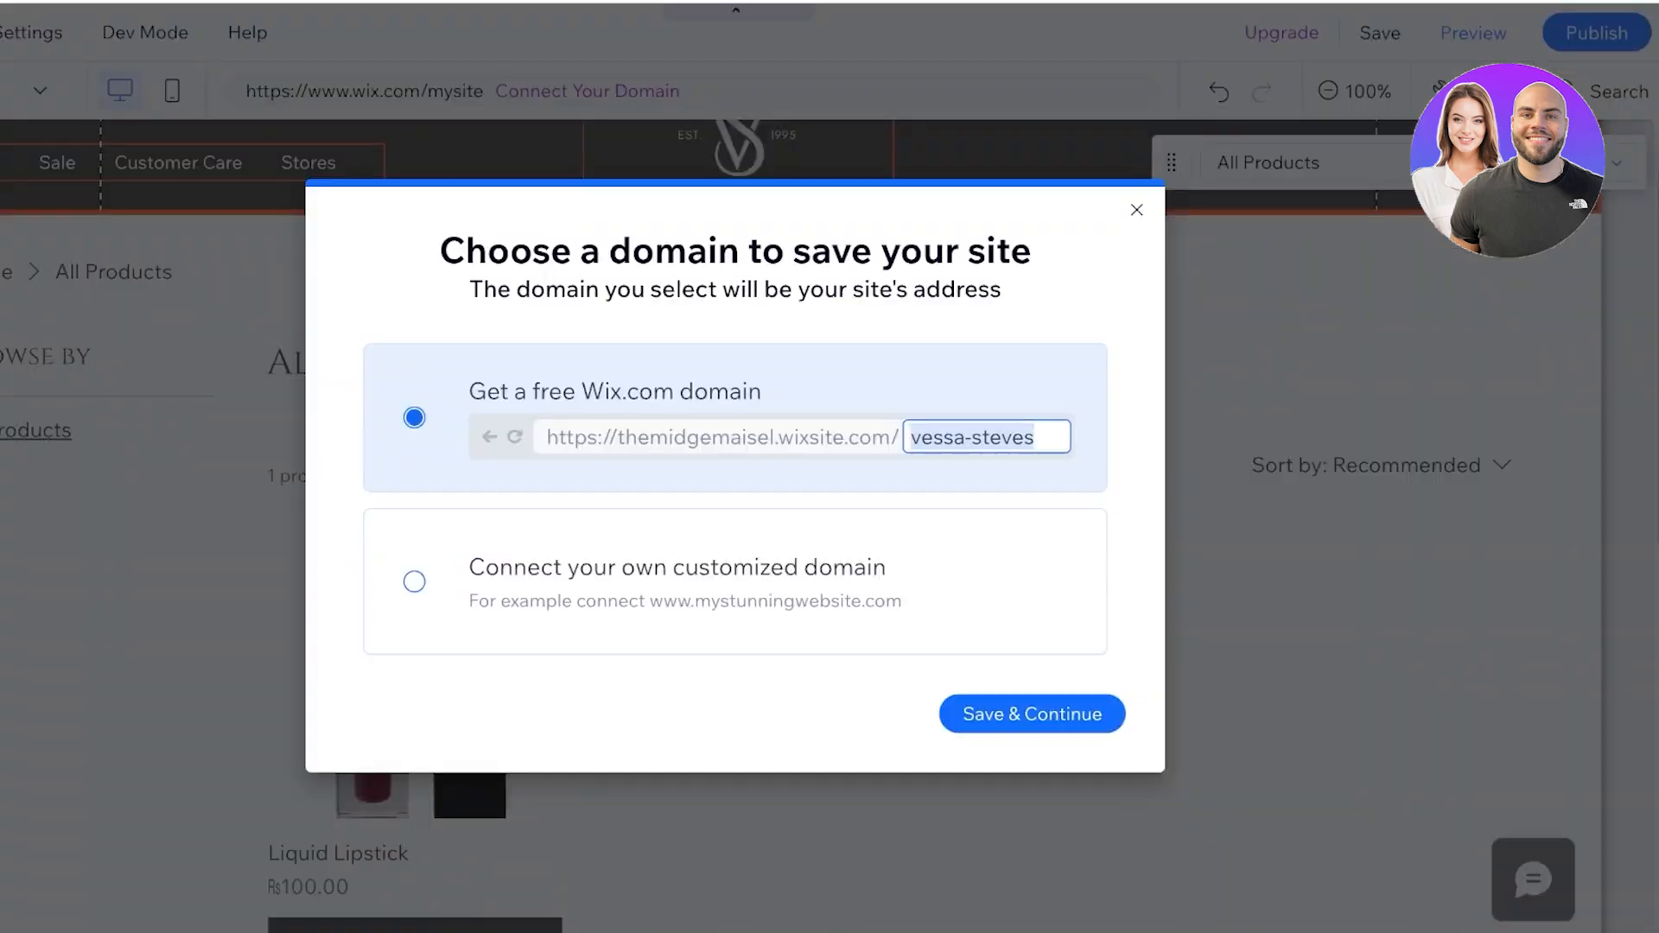
key(Return)
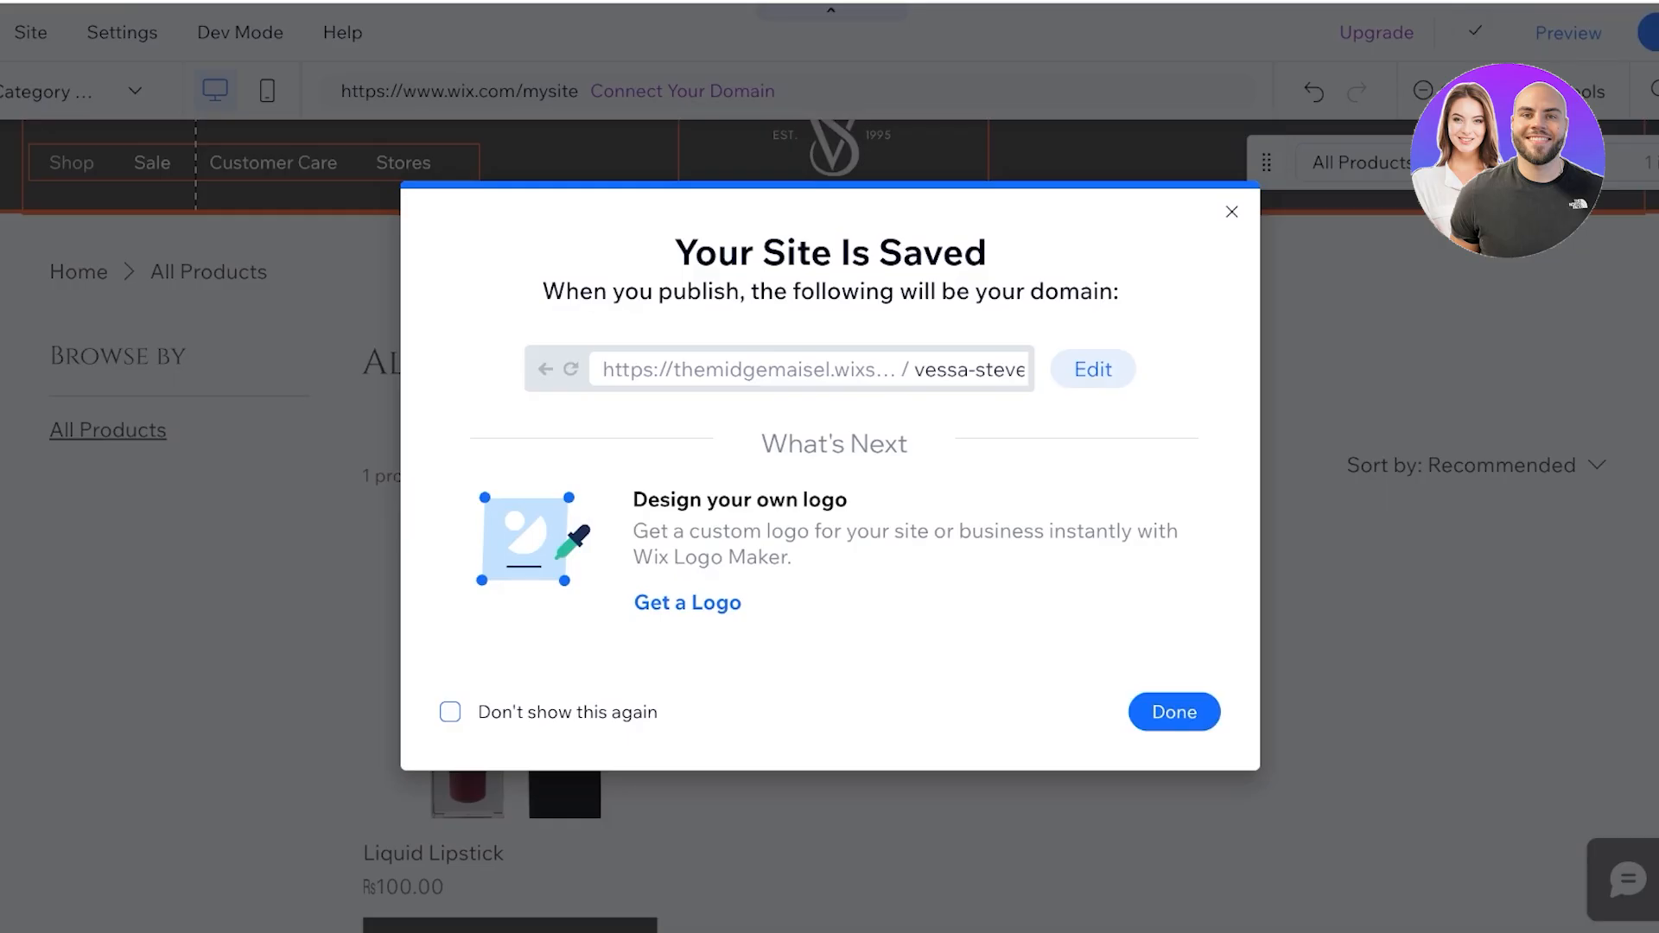
key(Return)
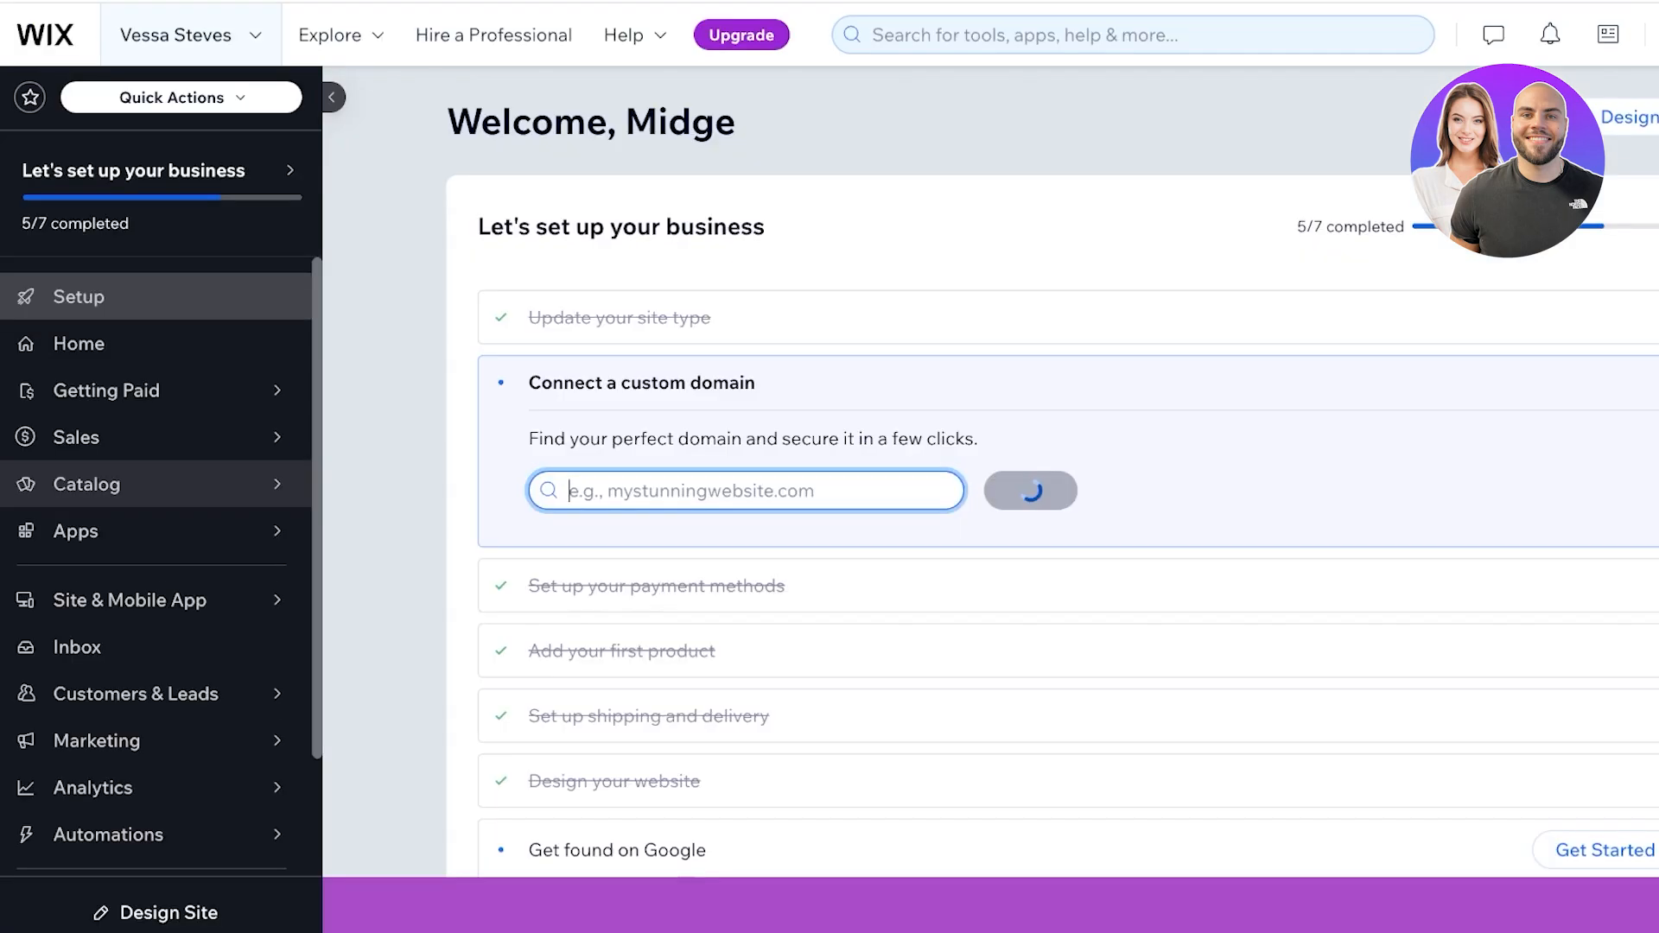
Create a catalog category named Lips, add the Liquid Lipstick product, save it and choose to add the category to the site.
click(88, 485)
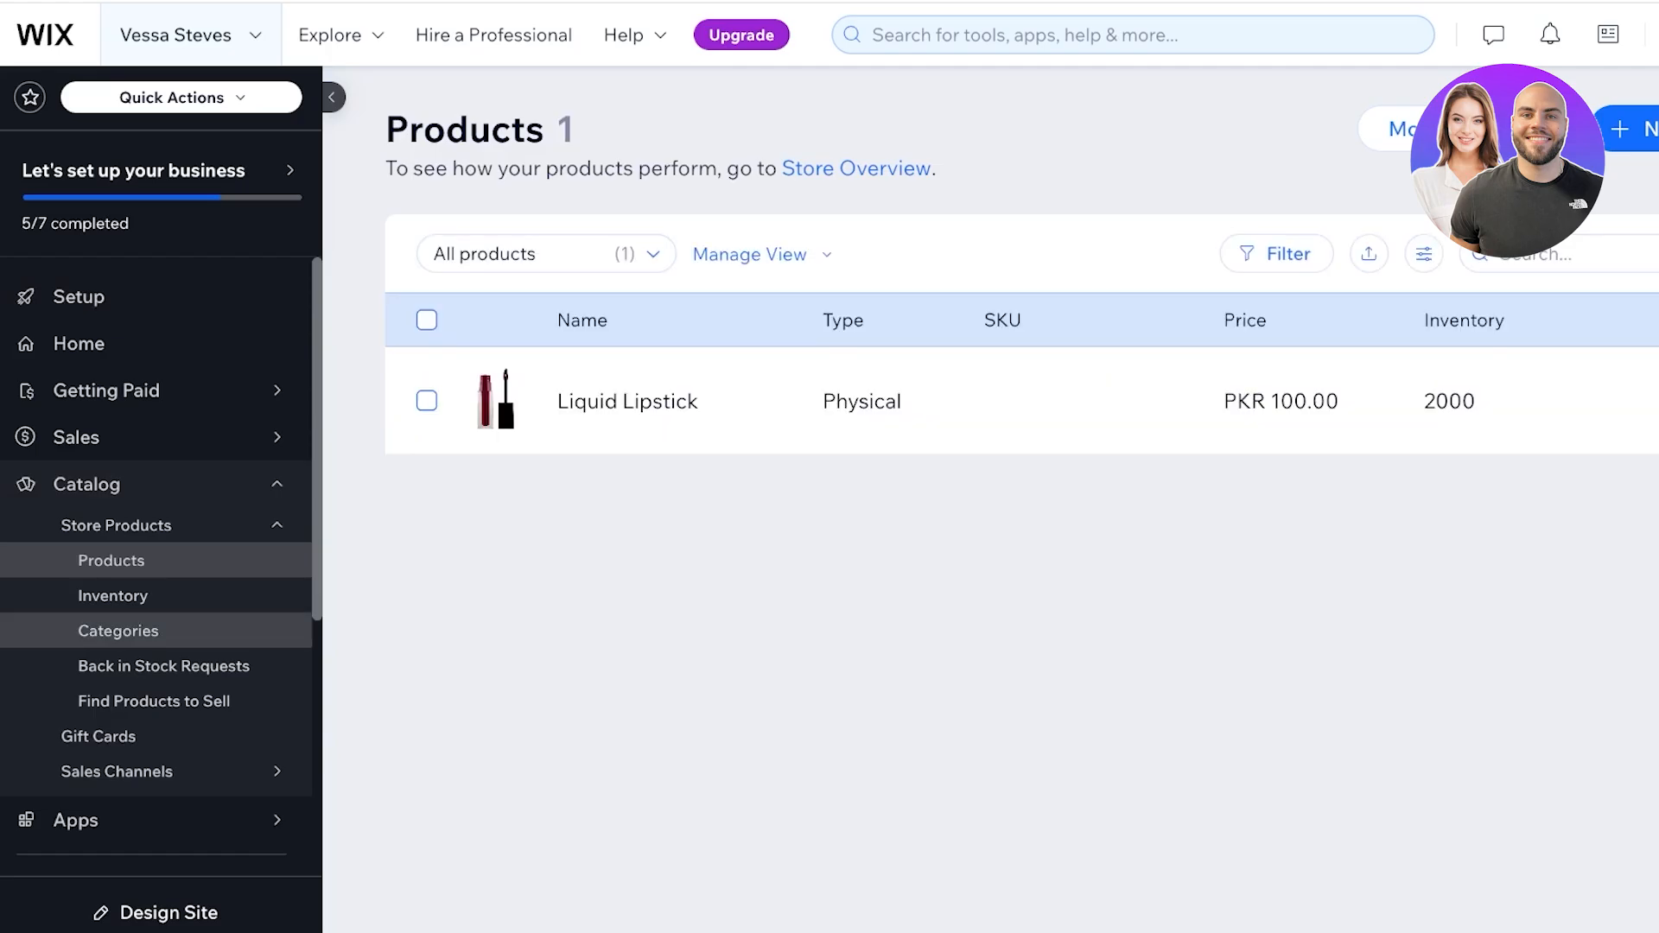
click(117, 631)
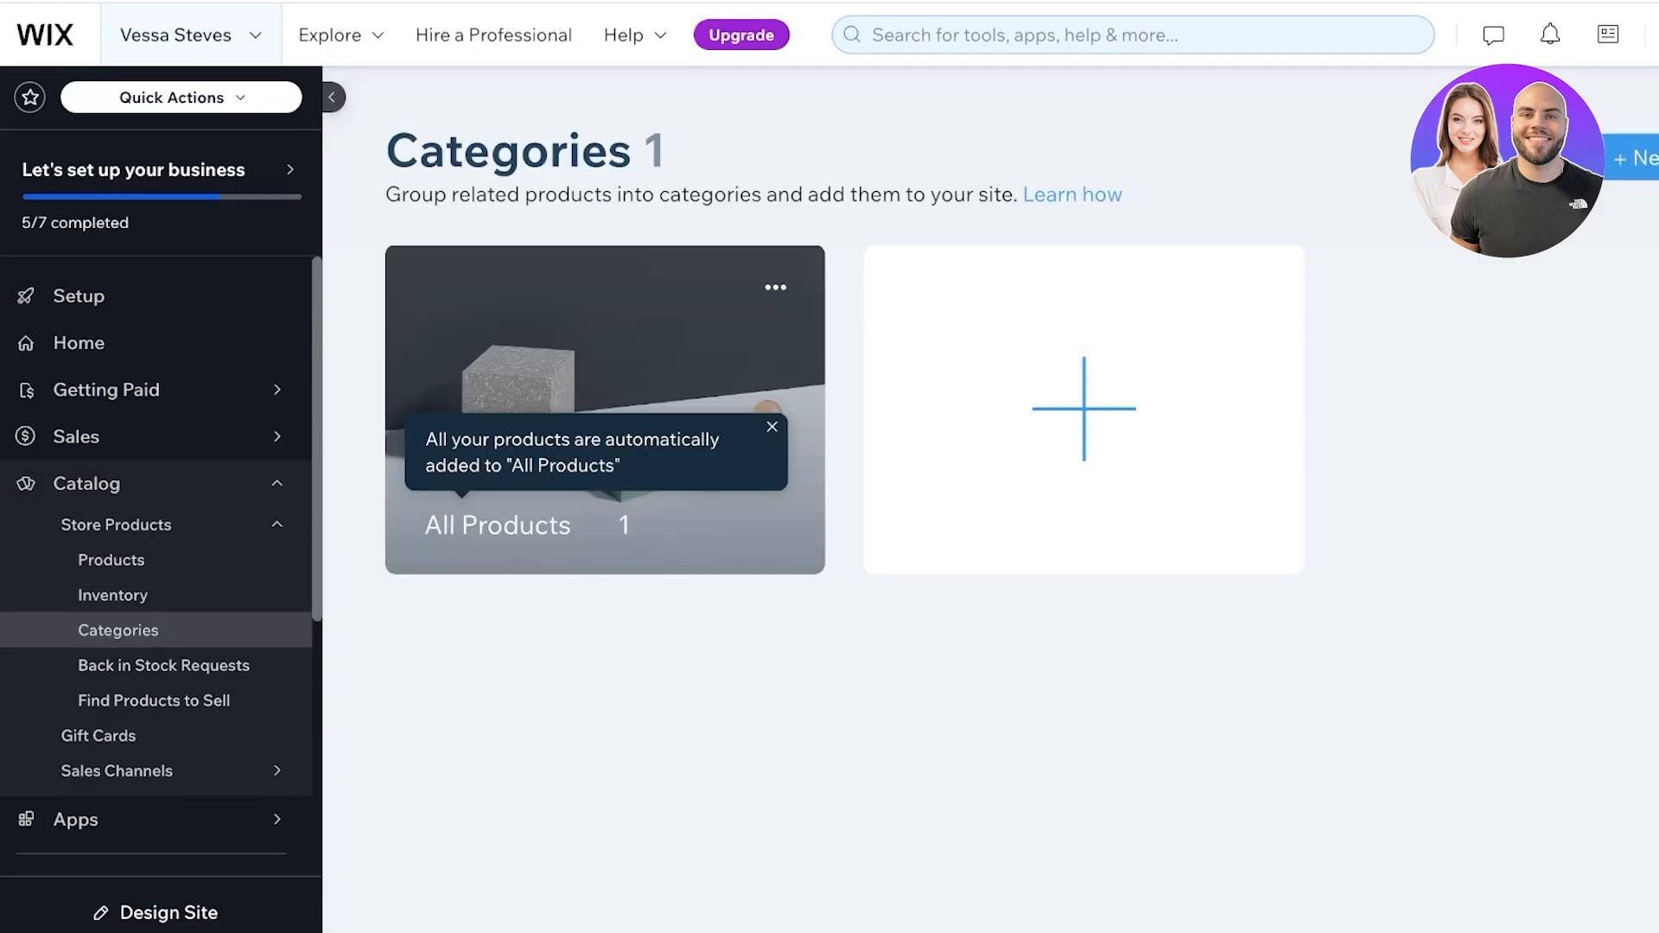
click(1634, 157)
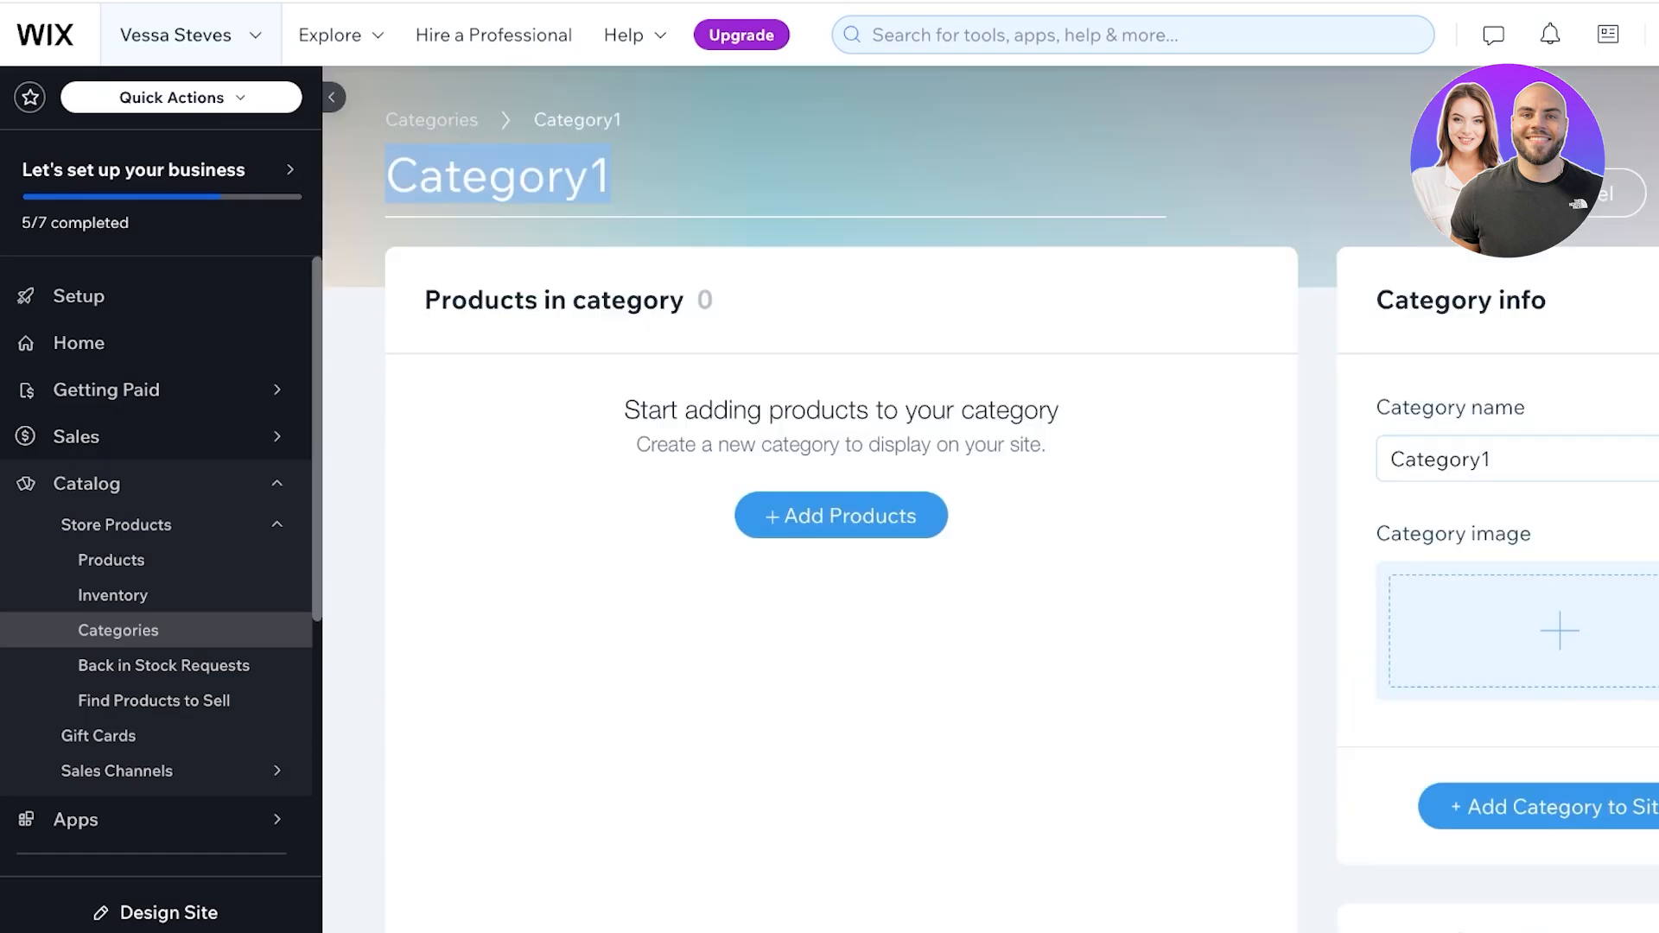
text(Lips)
click(840, 516)
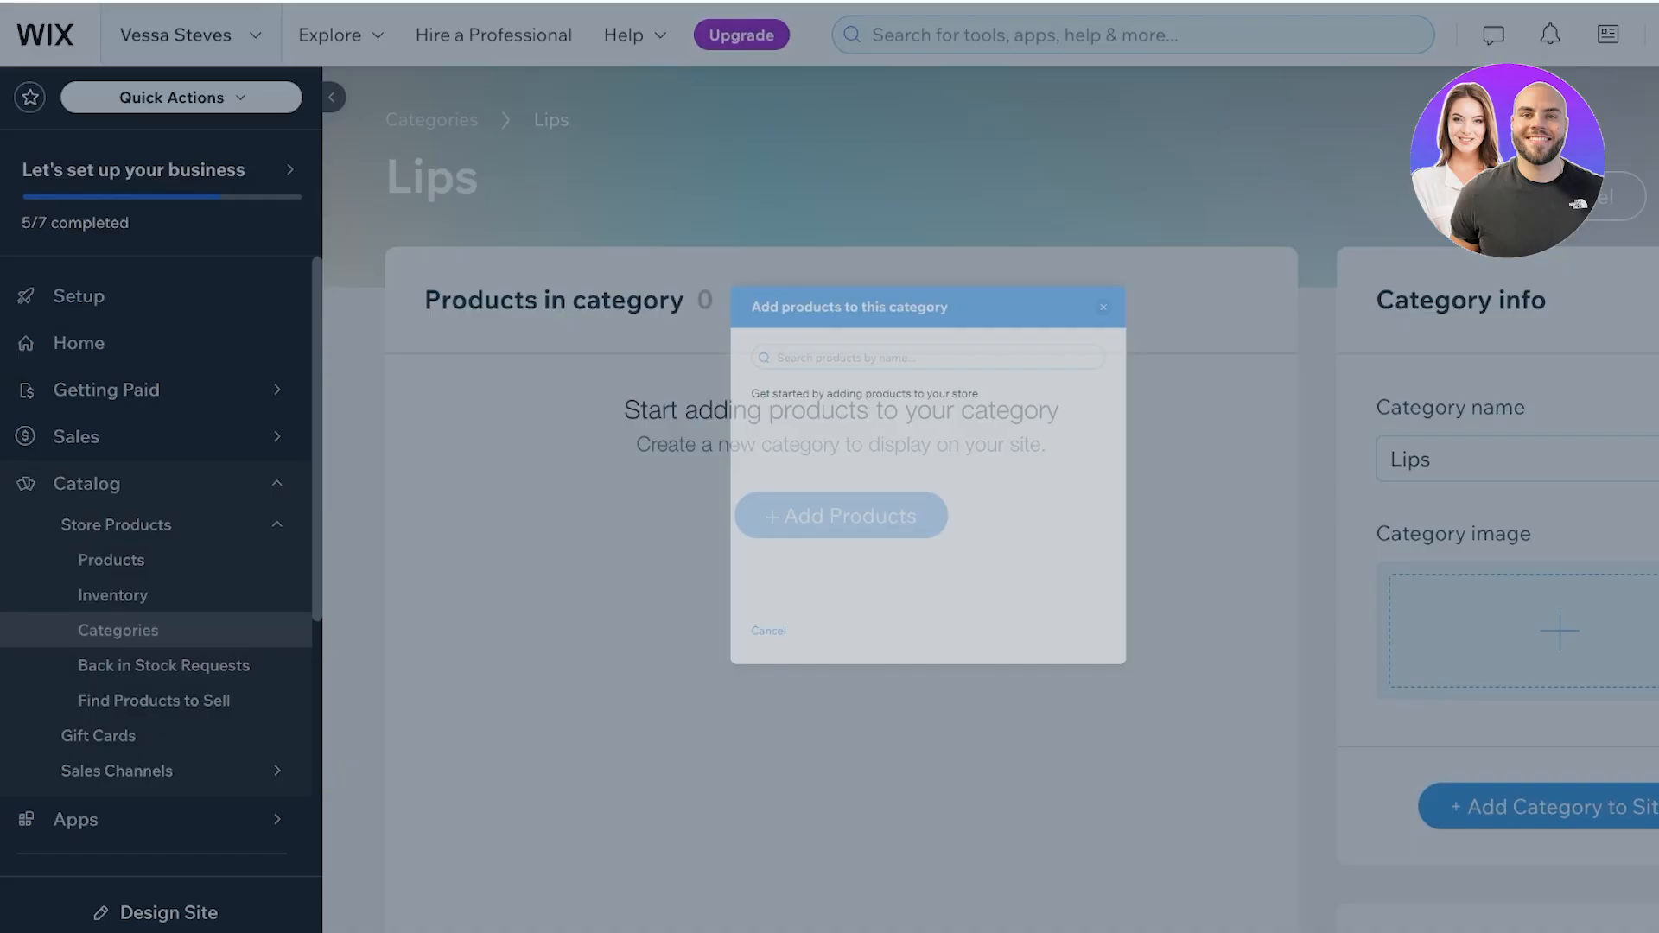
click(1137, 359)
click(1106, 766)
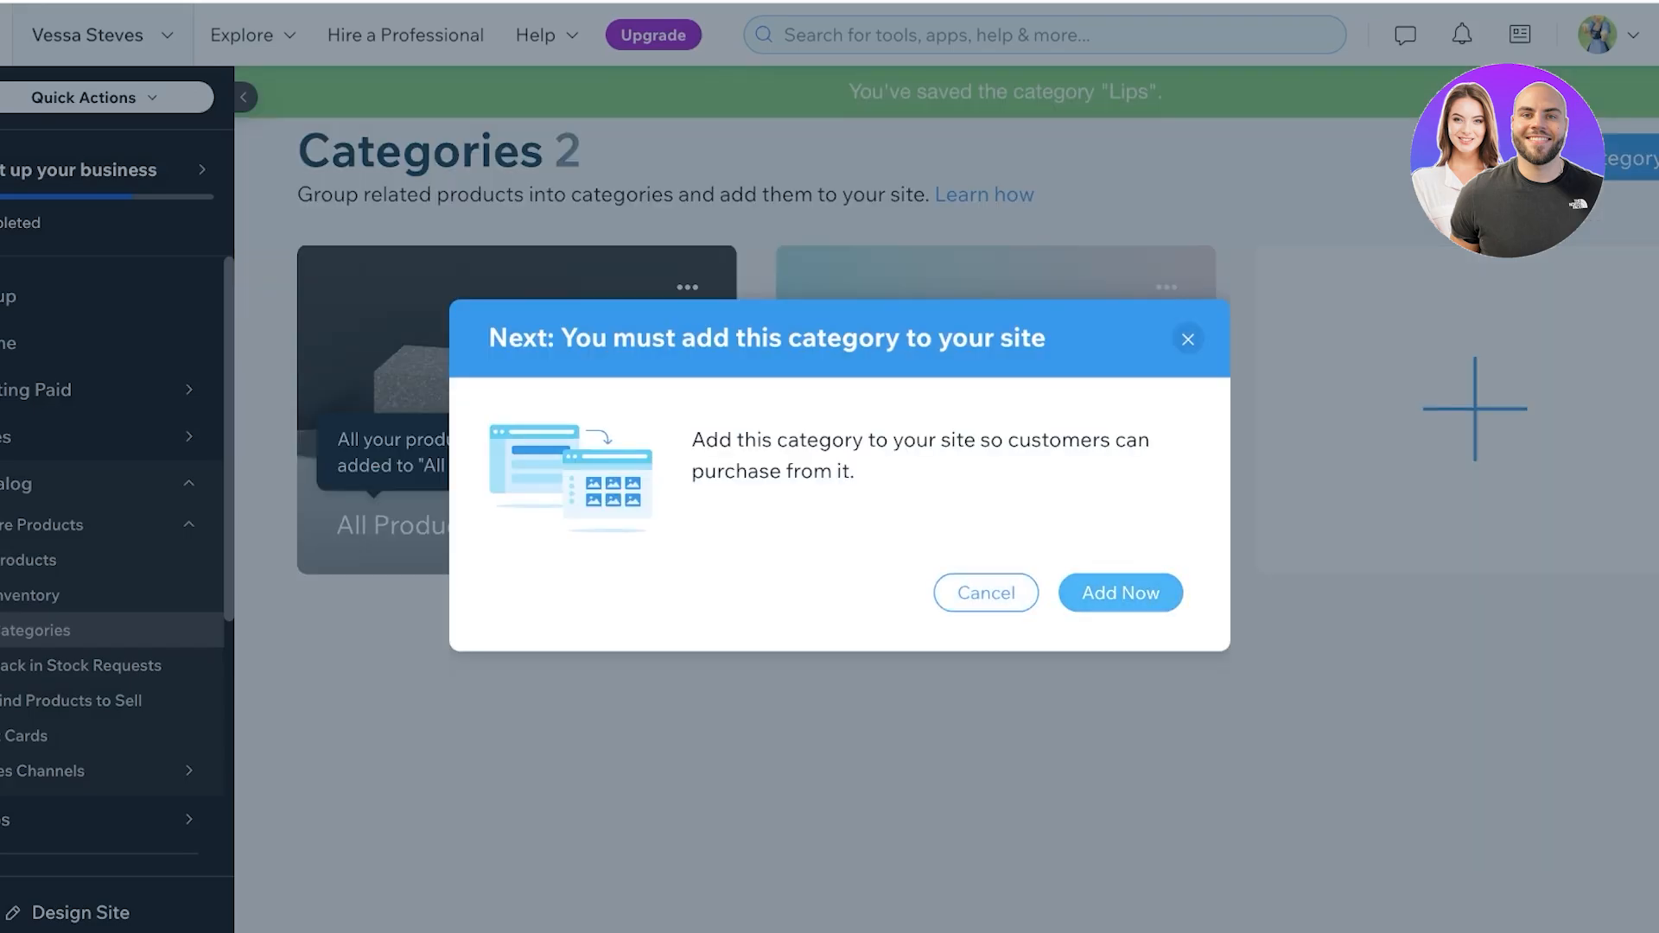
click(1120, 593)
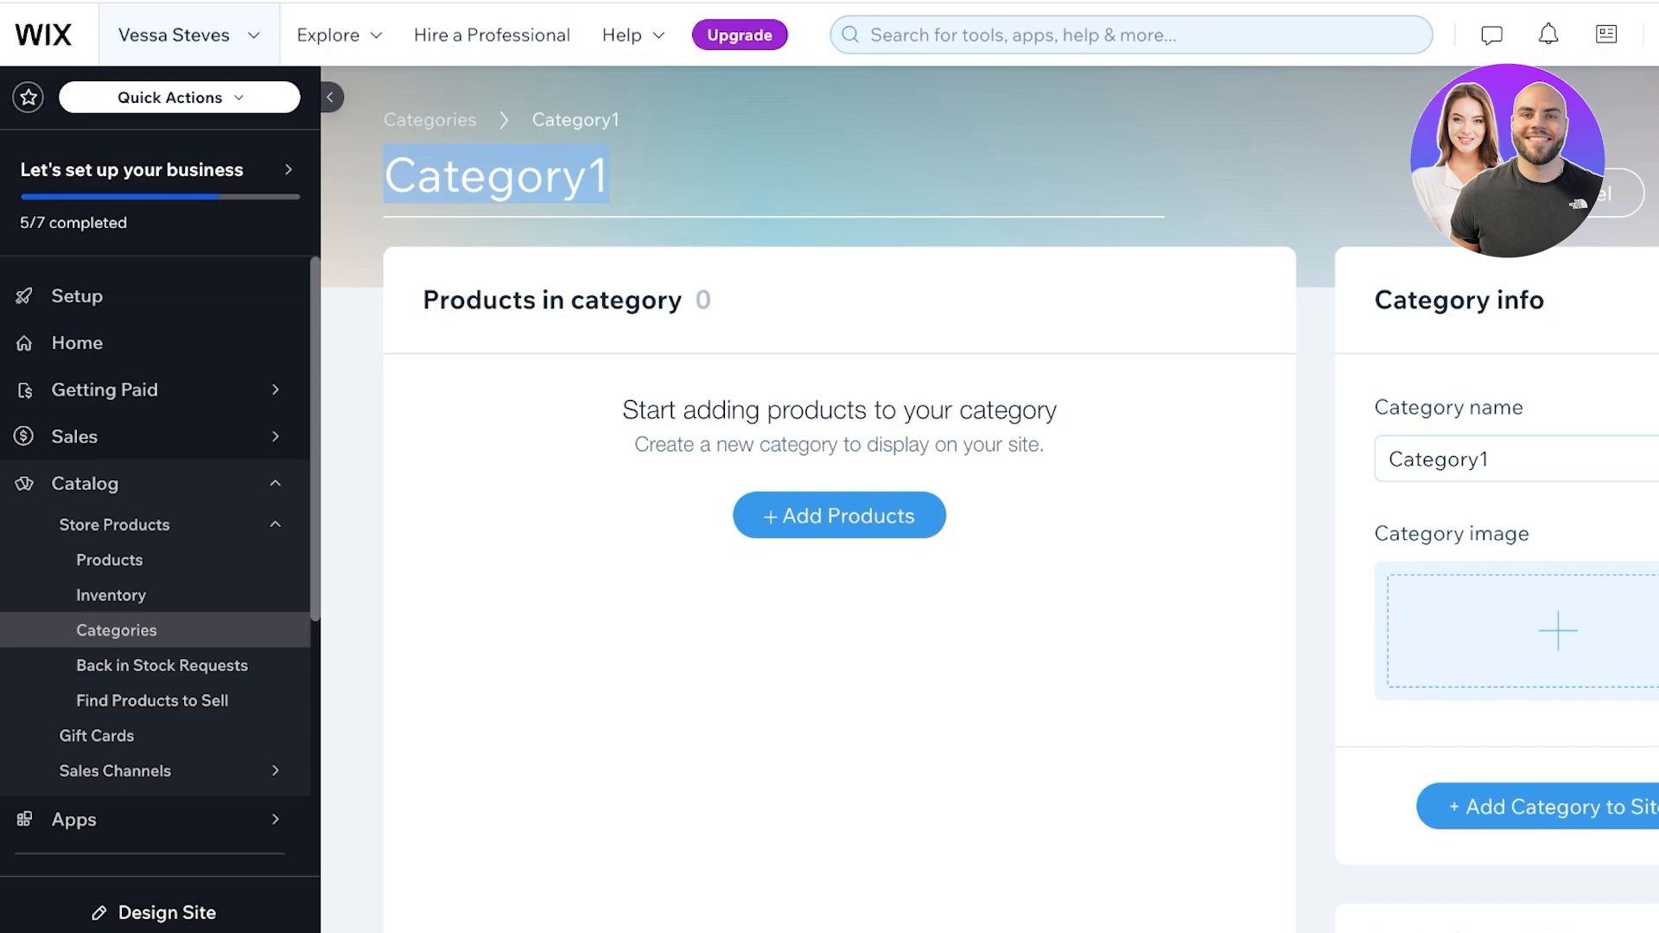
Name the new product category Face.
text(Face)
key(Return)
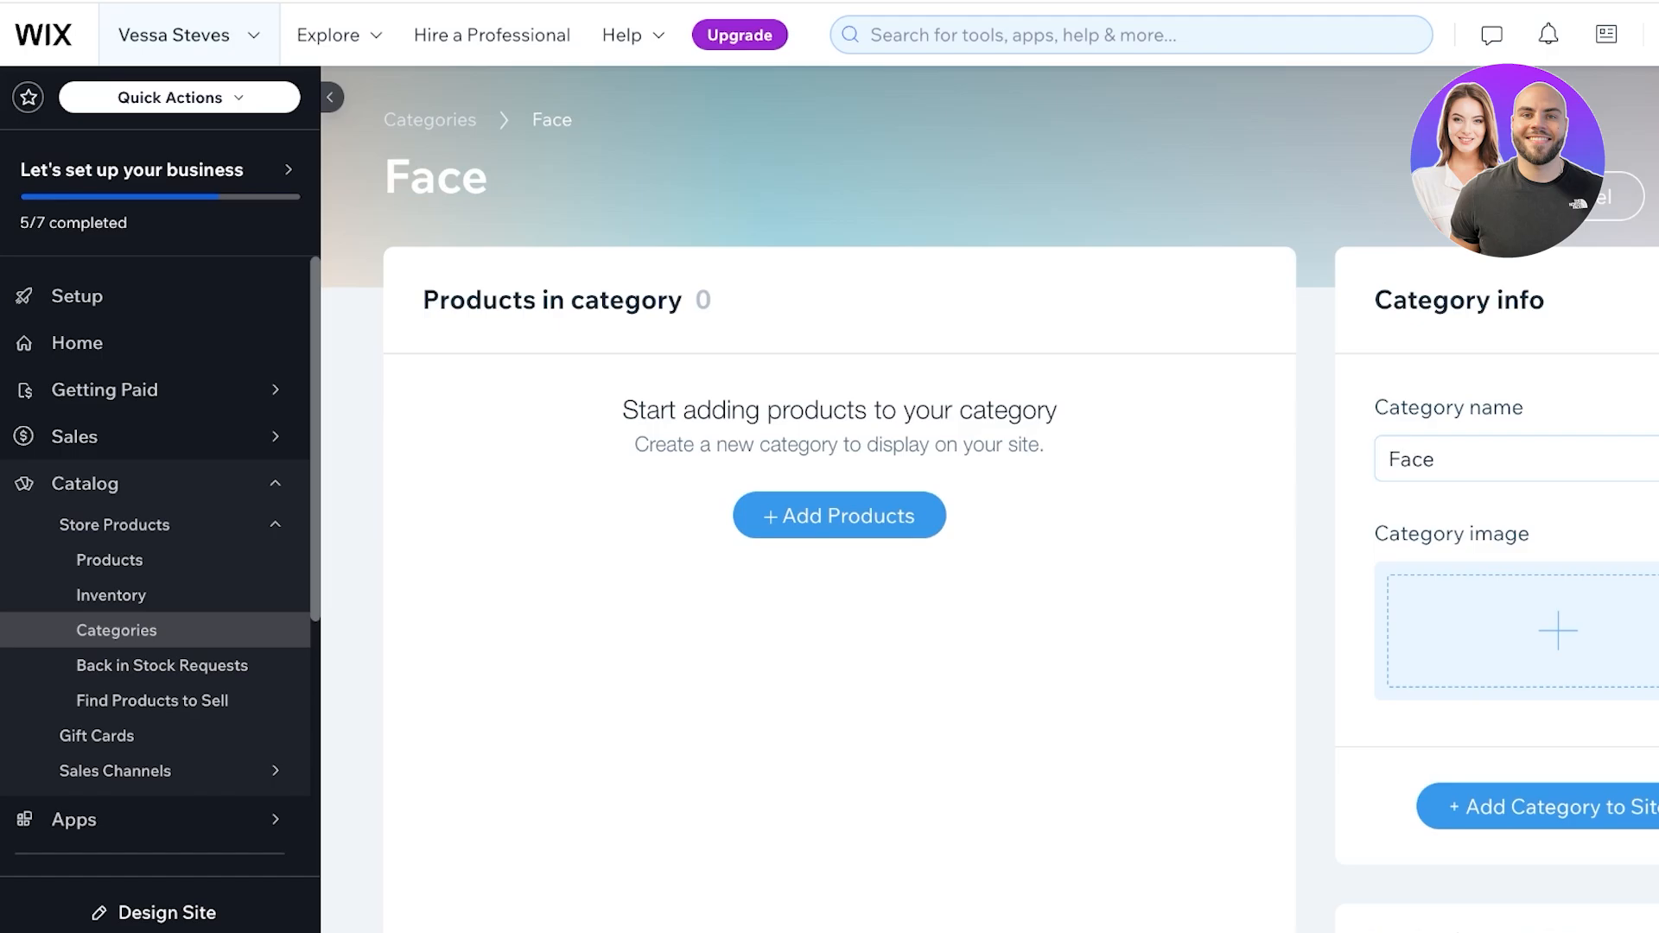
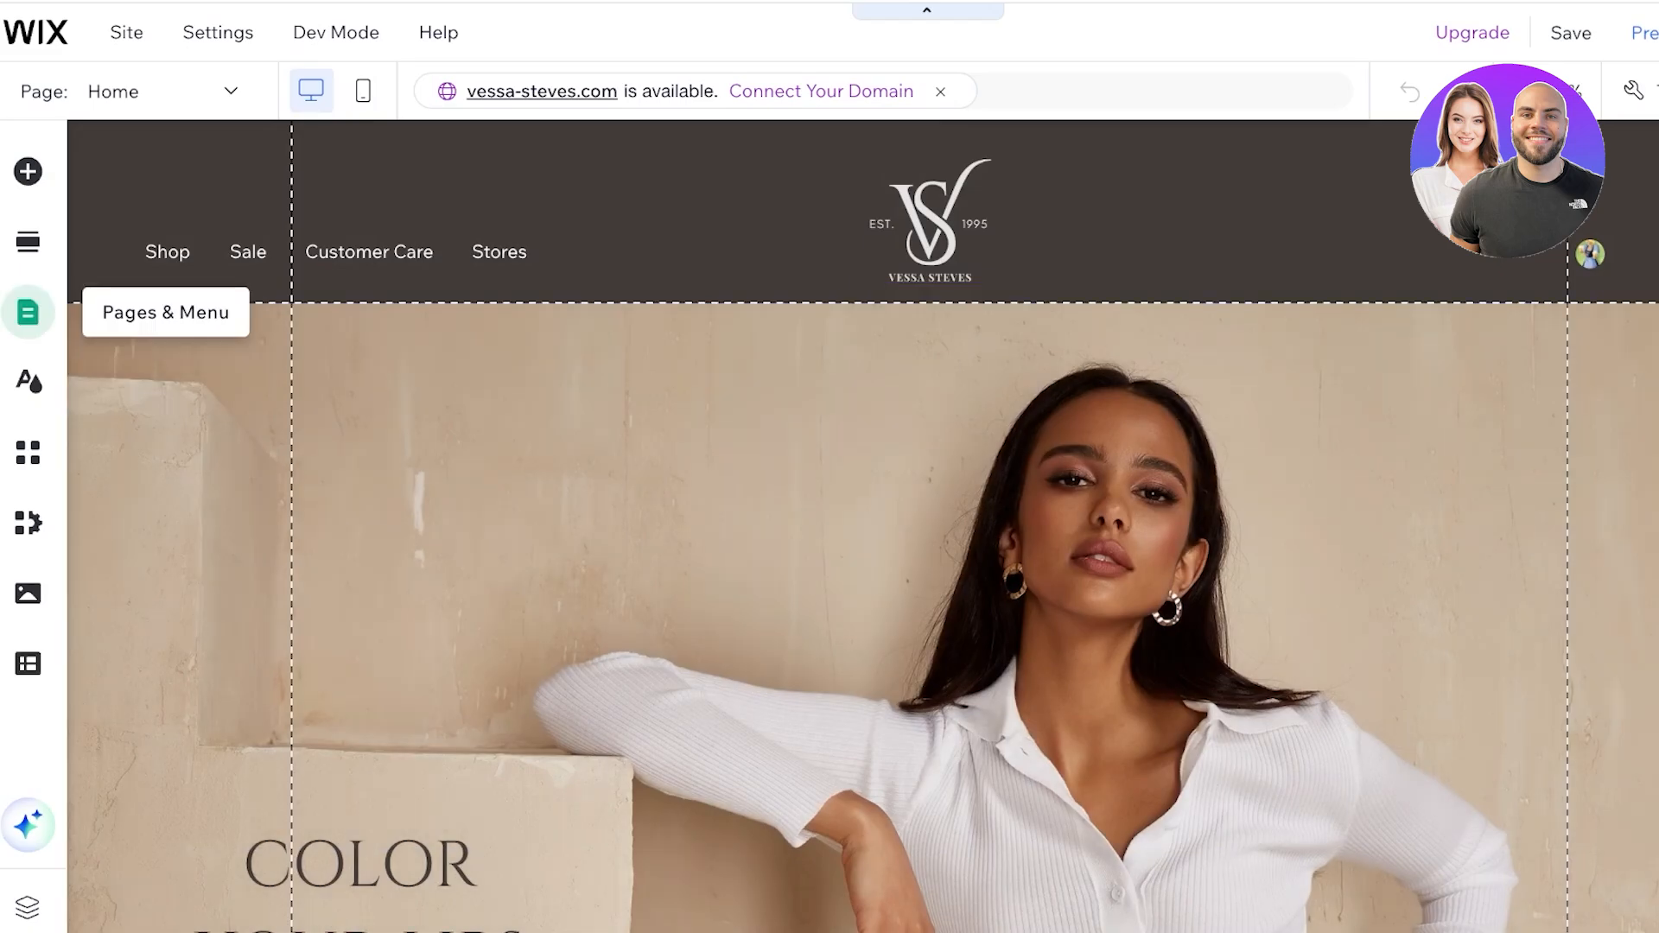
Open the store's Category Page in the site editor and create a new page named Lips for the category.
click(28, 312)
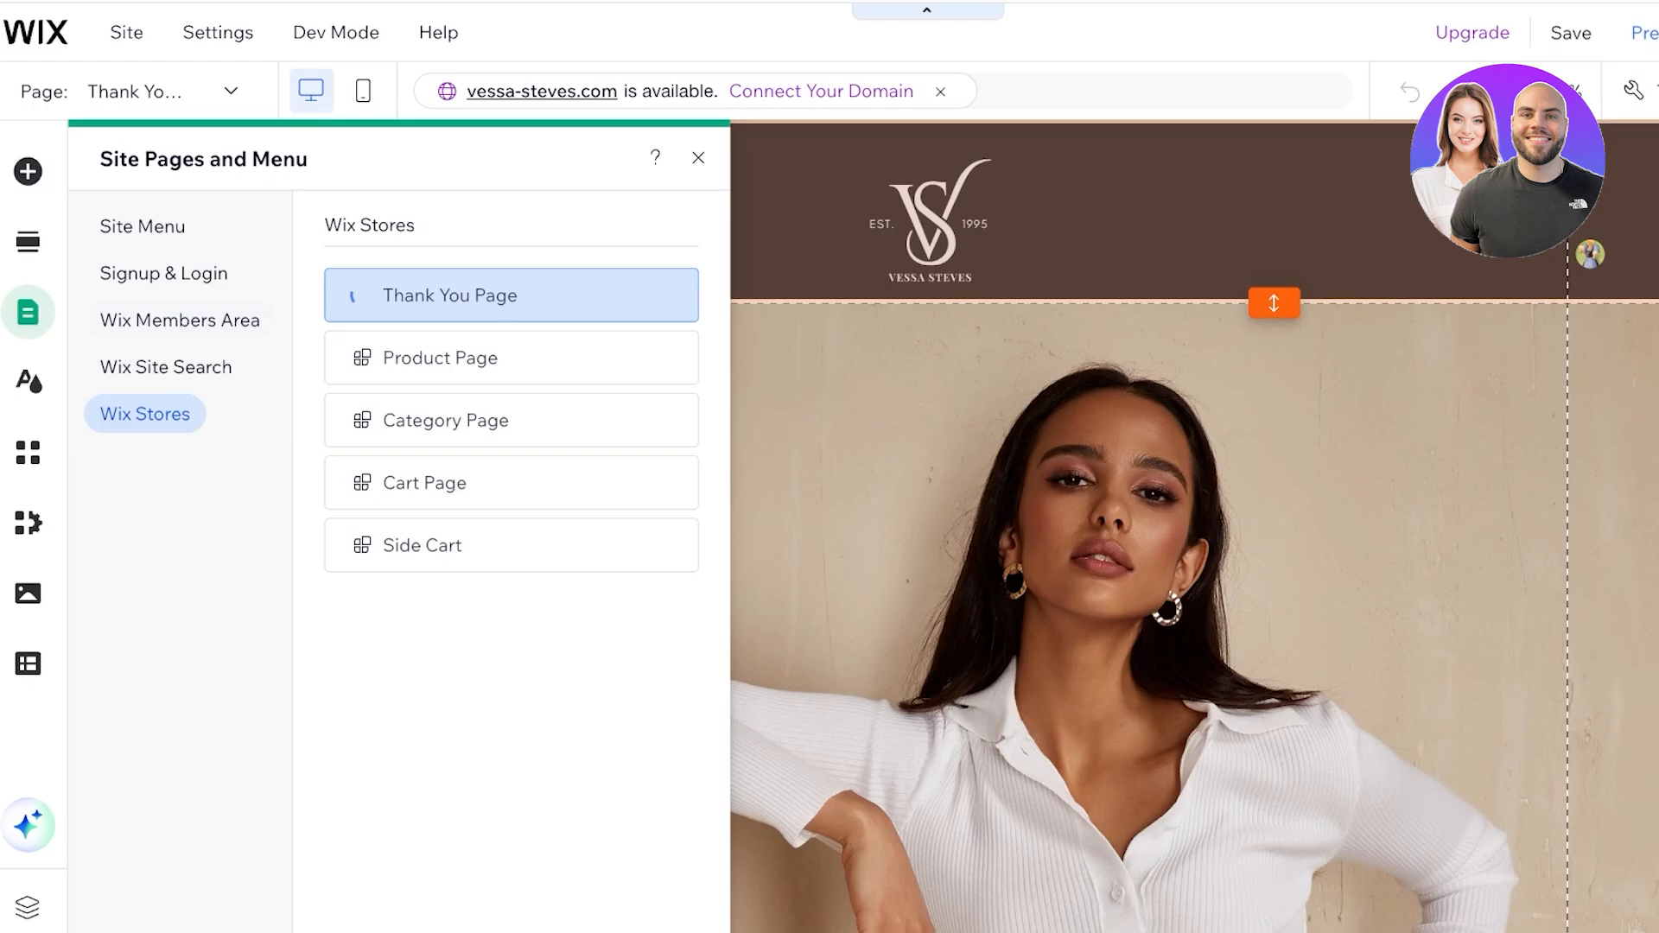
click(511, 421)
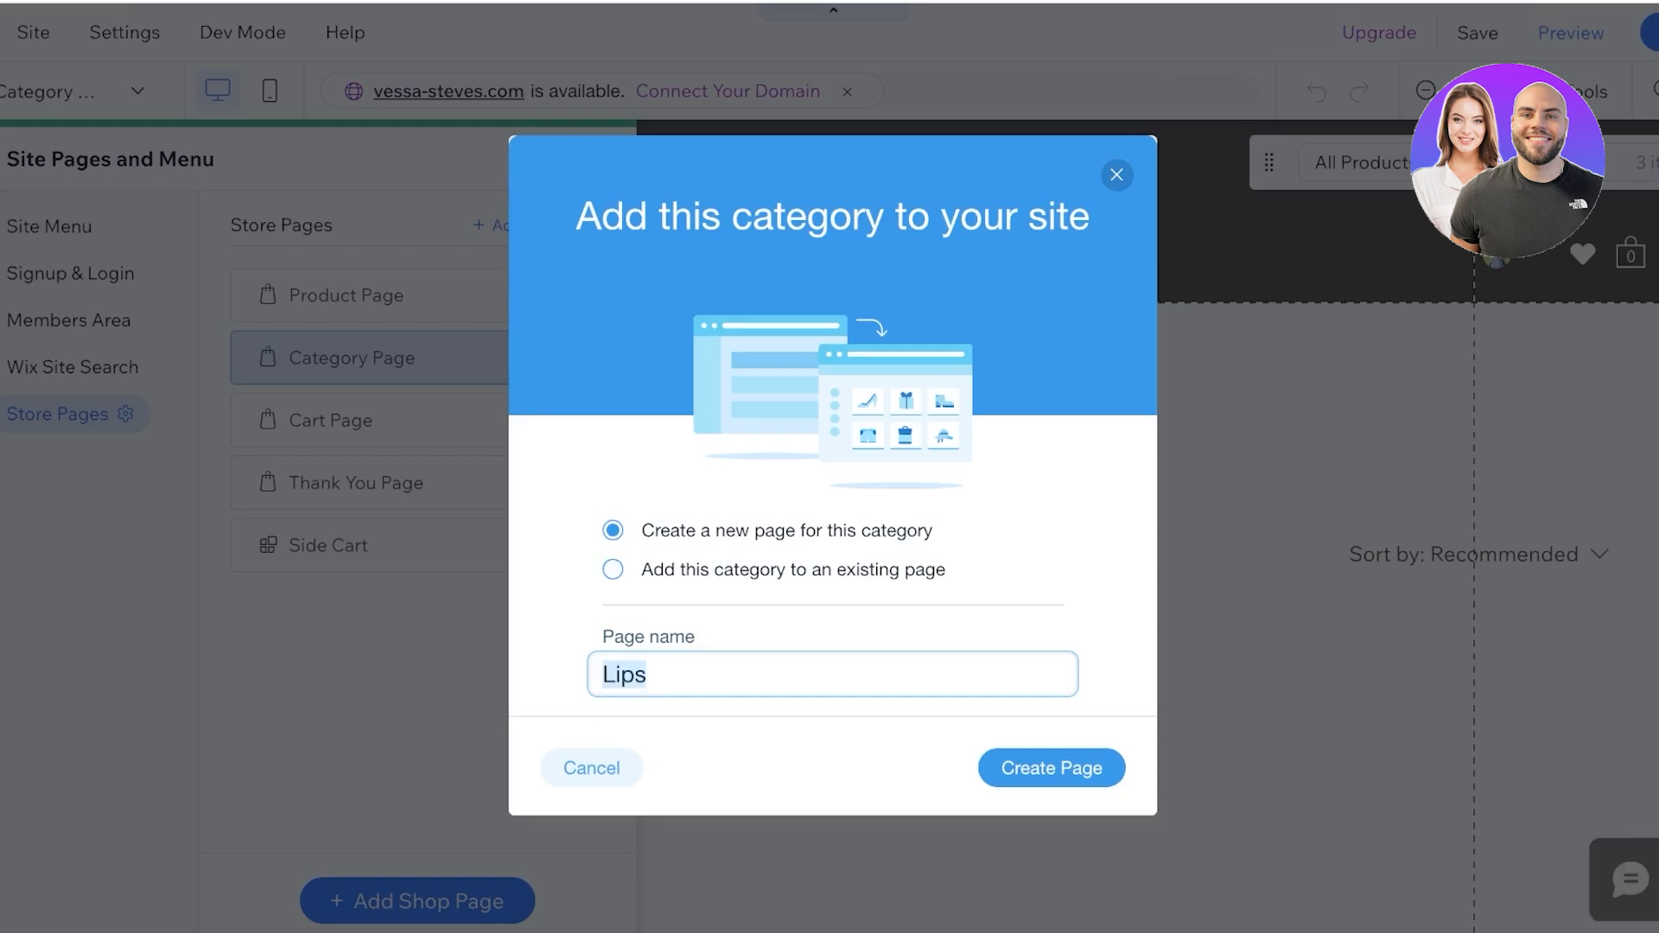
click(1052, 768)
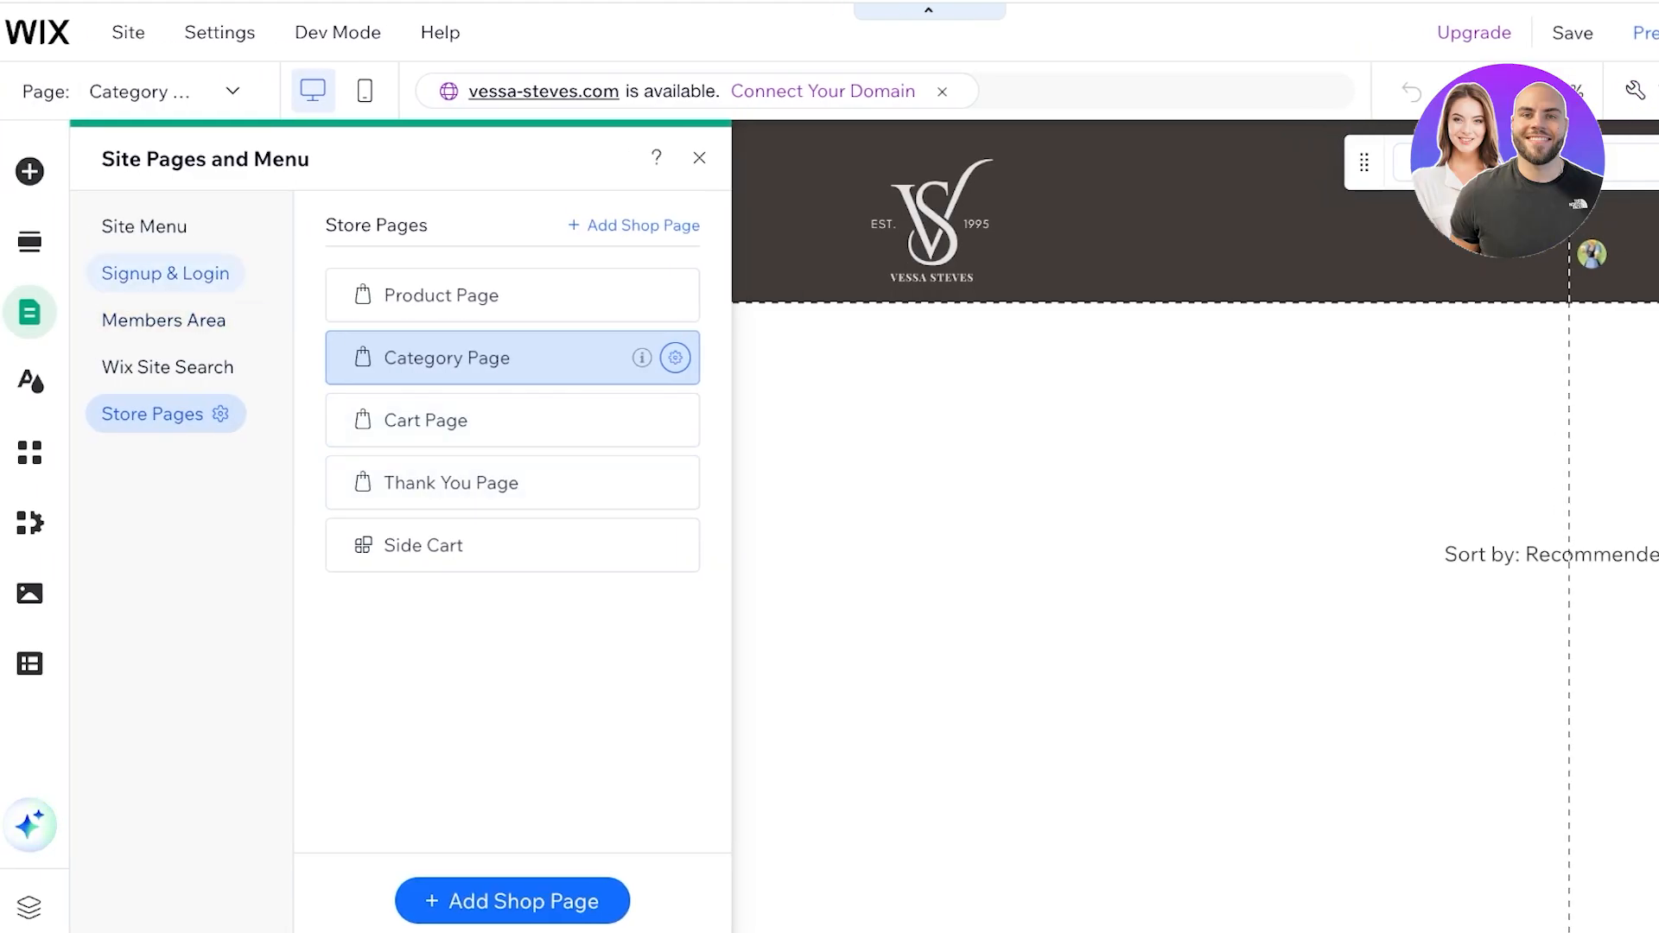
Check the Site Menu pages and add a new shop page to the store pages.
click(144, 227)
scroll(518, 607, down, 2)
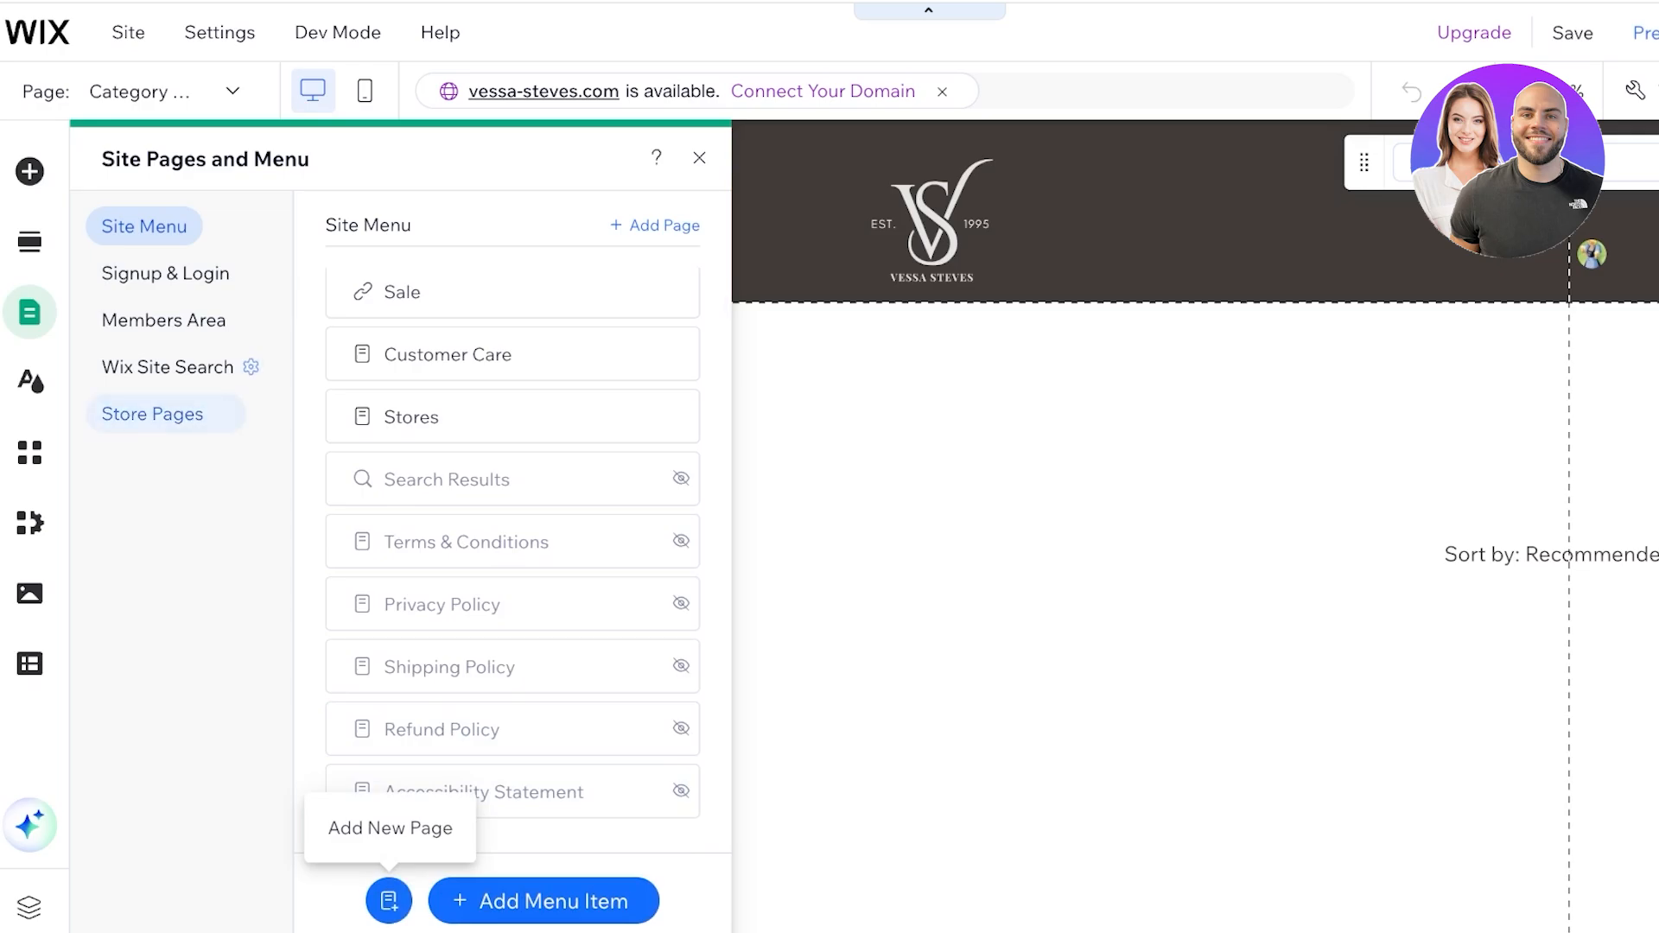
click(152, 413)
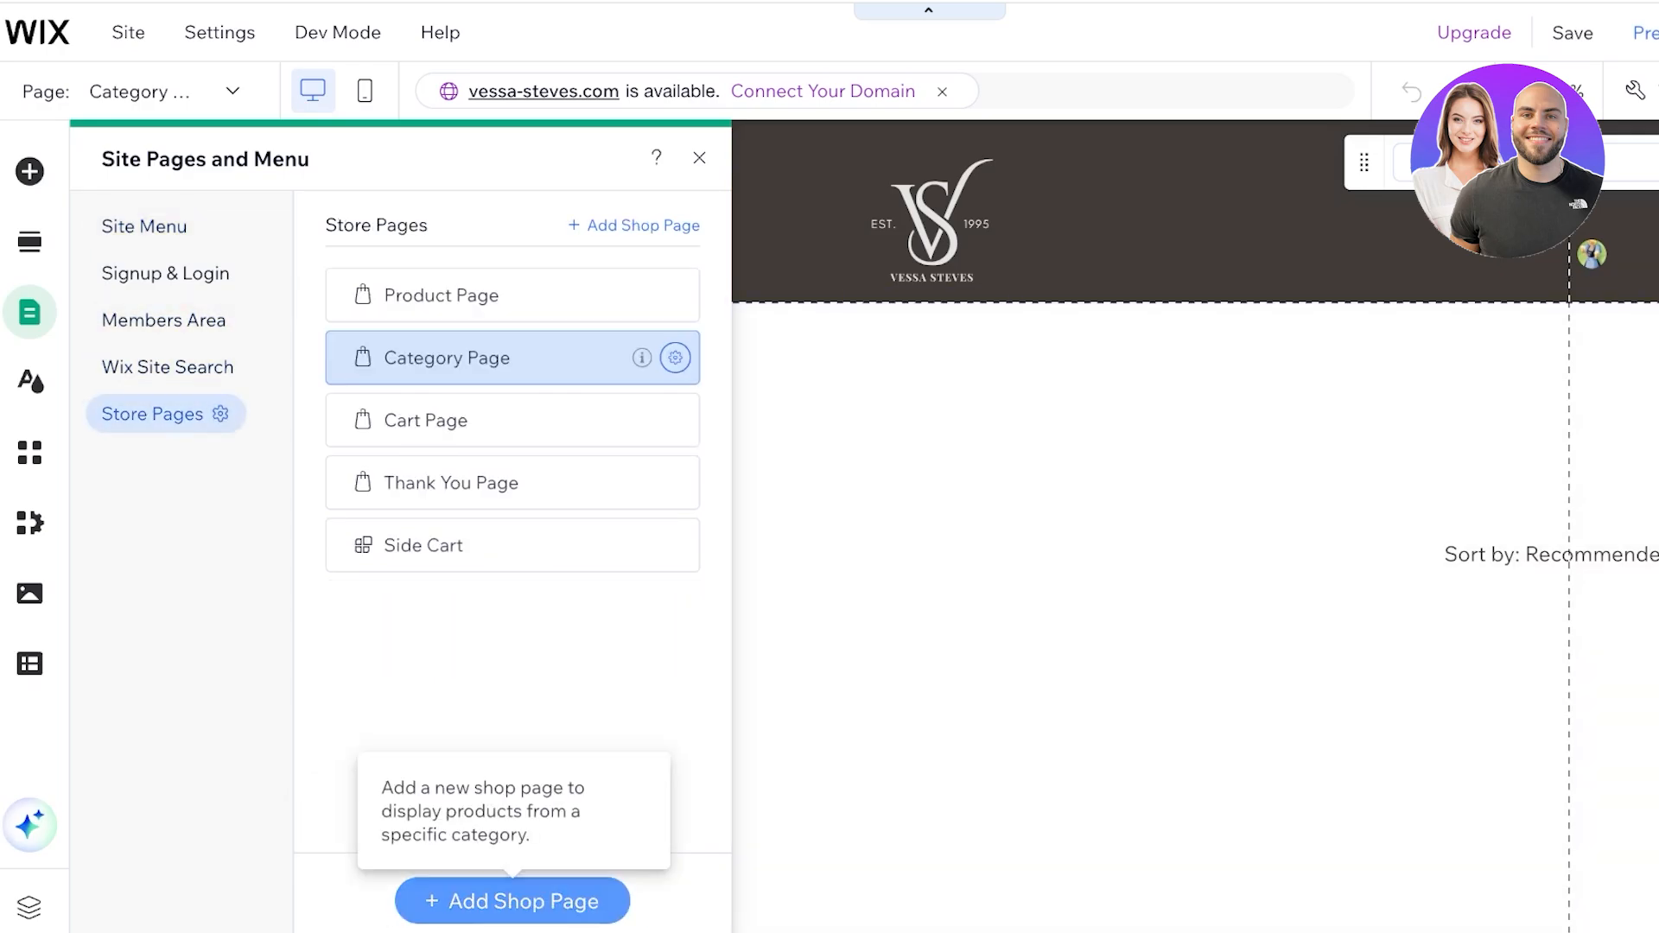
click(513, 901)
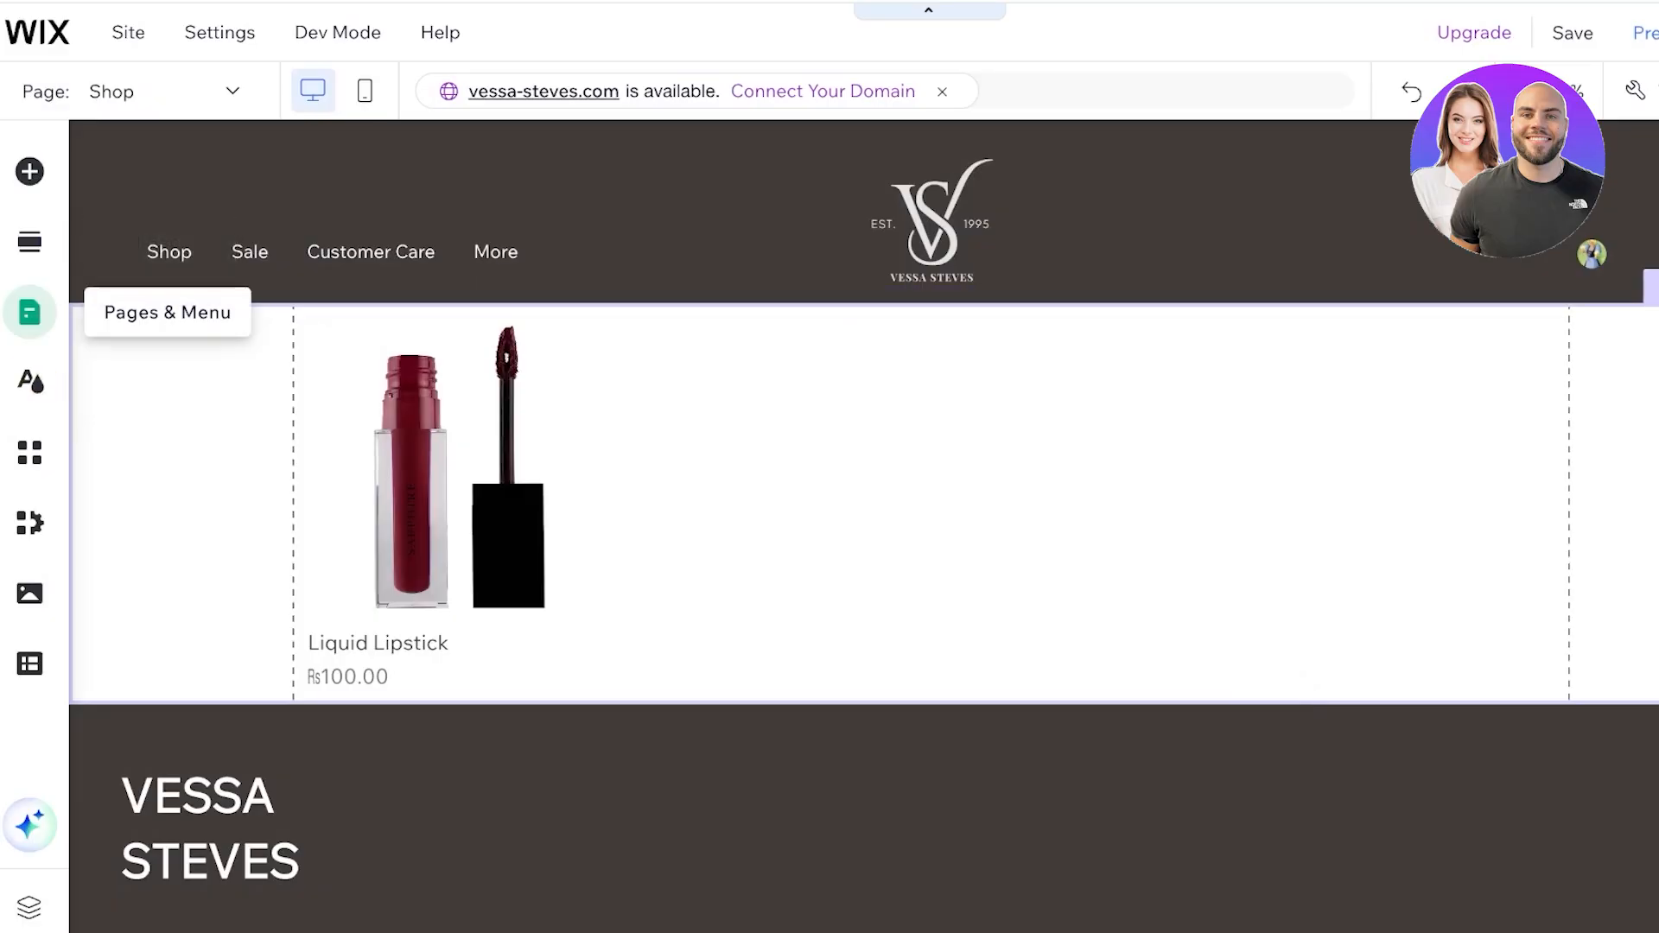
Rename the Shop store page to Lips and review its layout, permissions, SEO and social share settings.
click(29, 311)
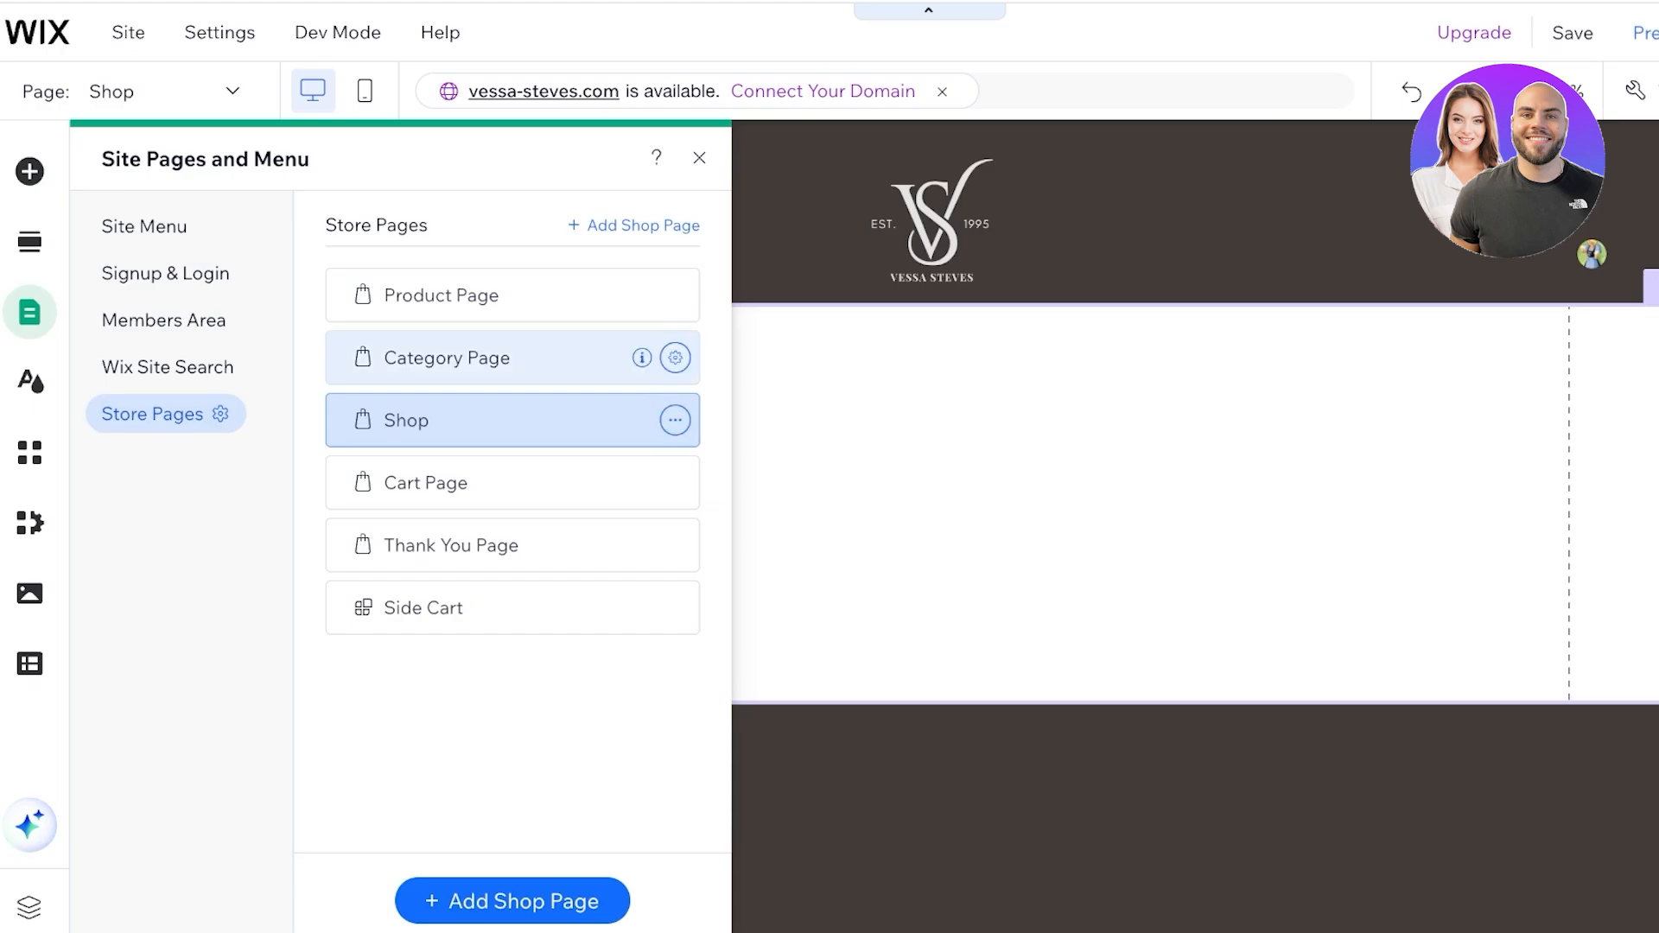
click(674, 420)
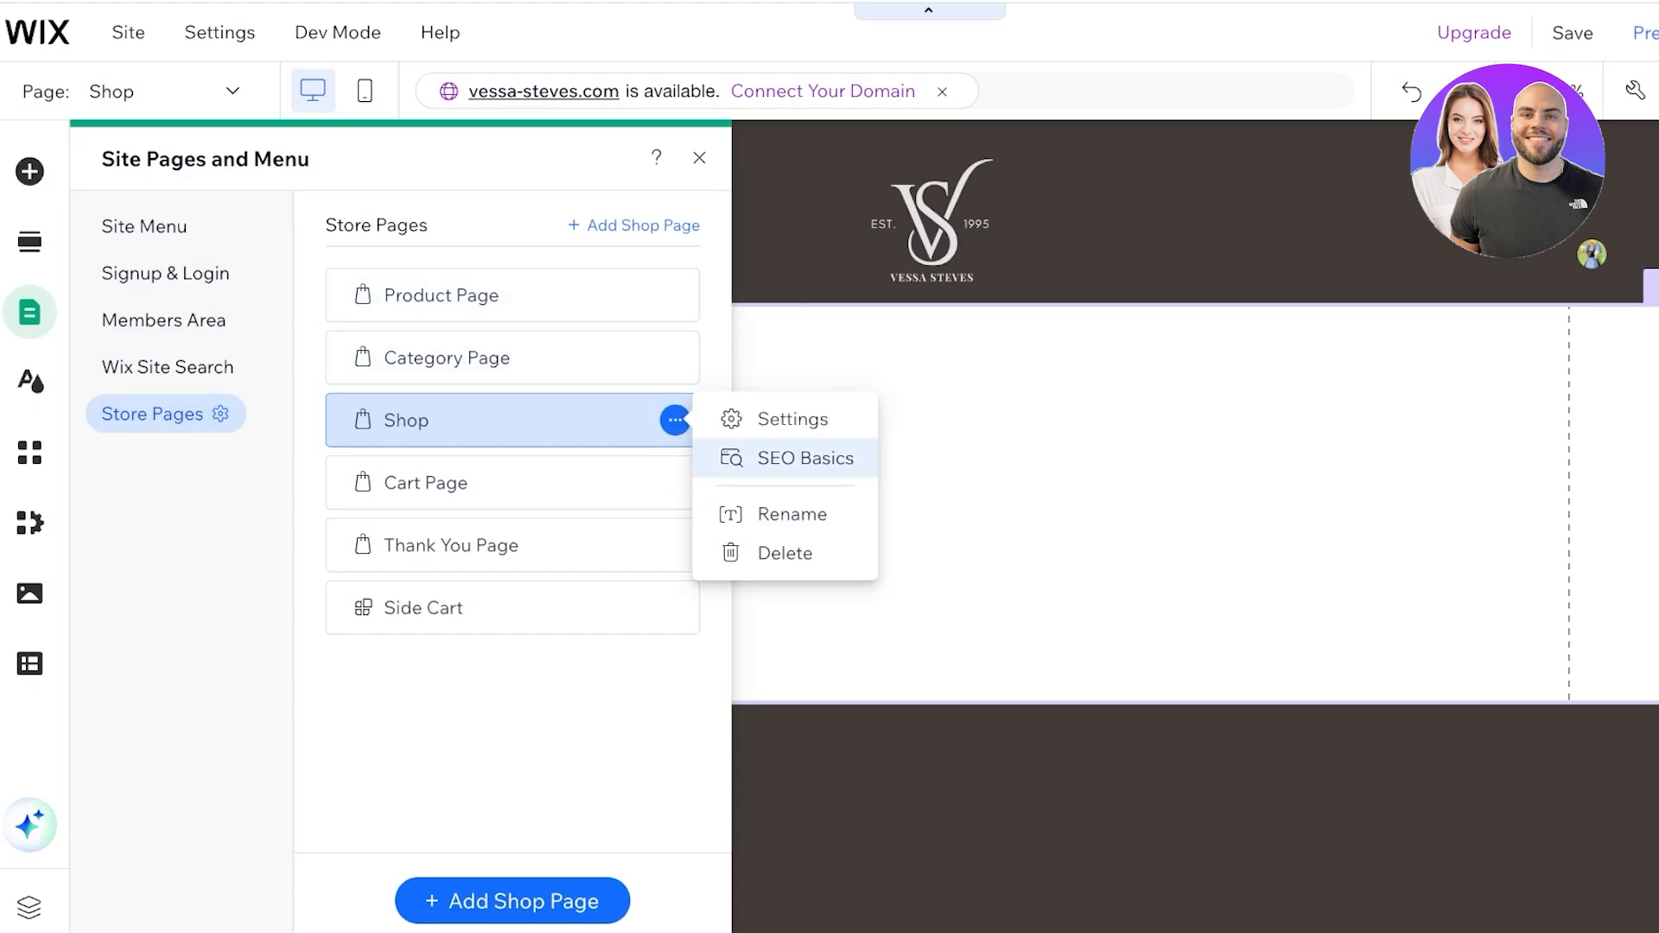
click(792, 418)
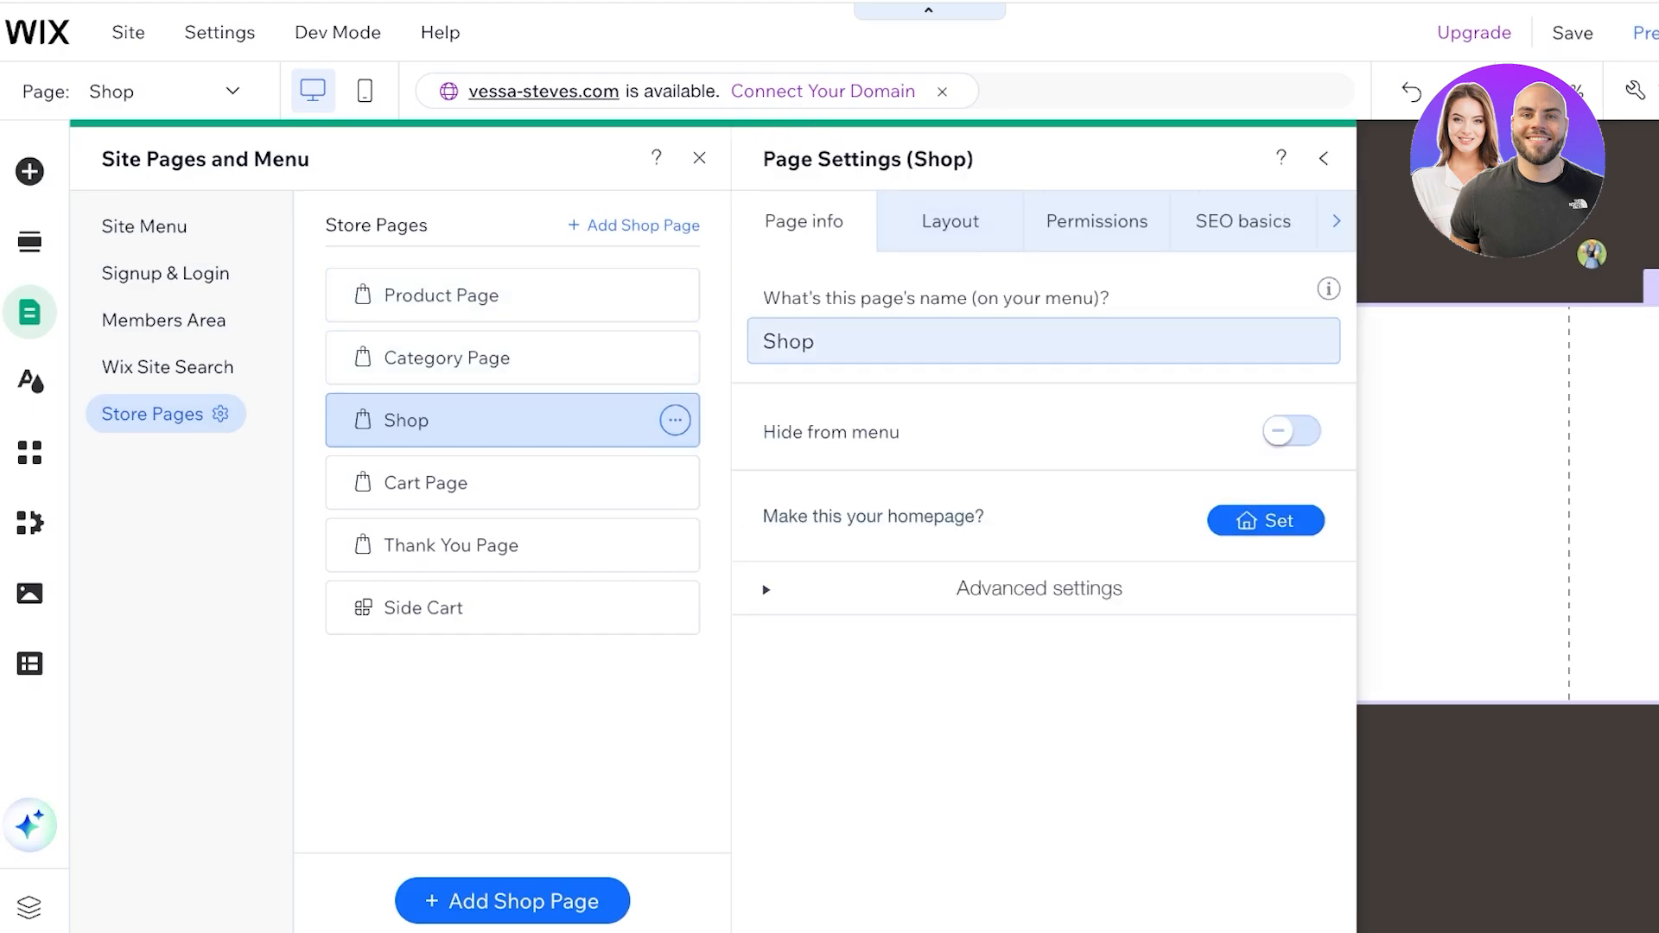
text(Lips)
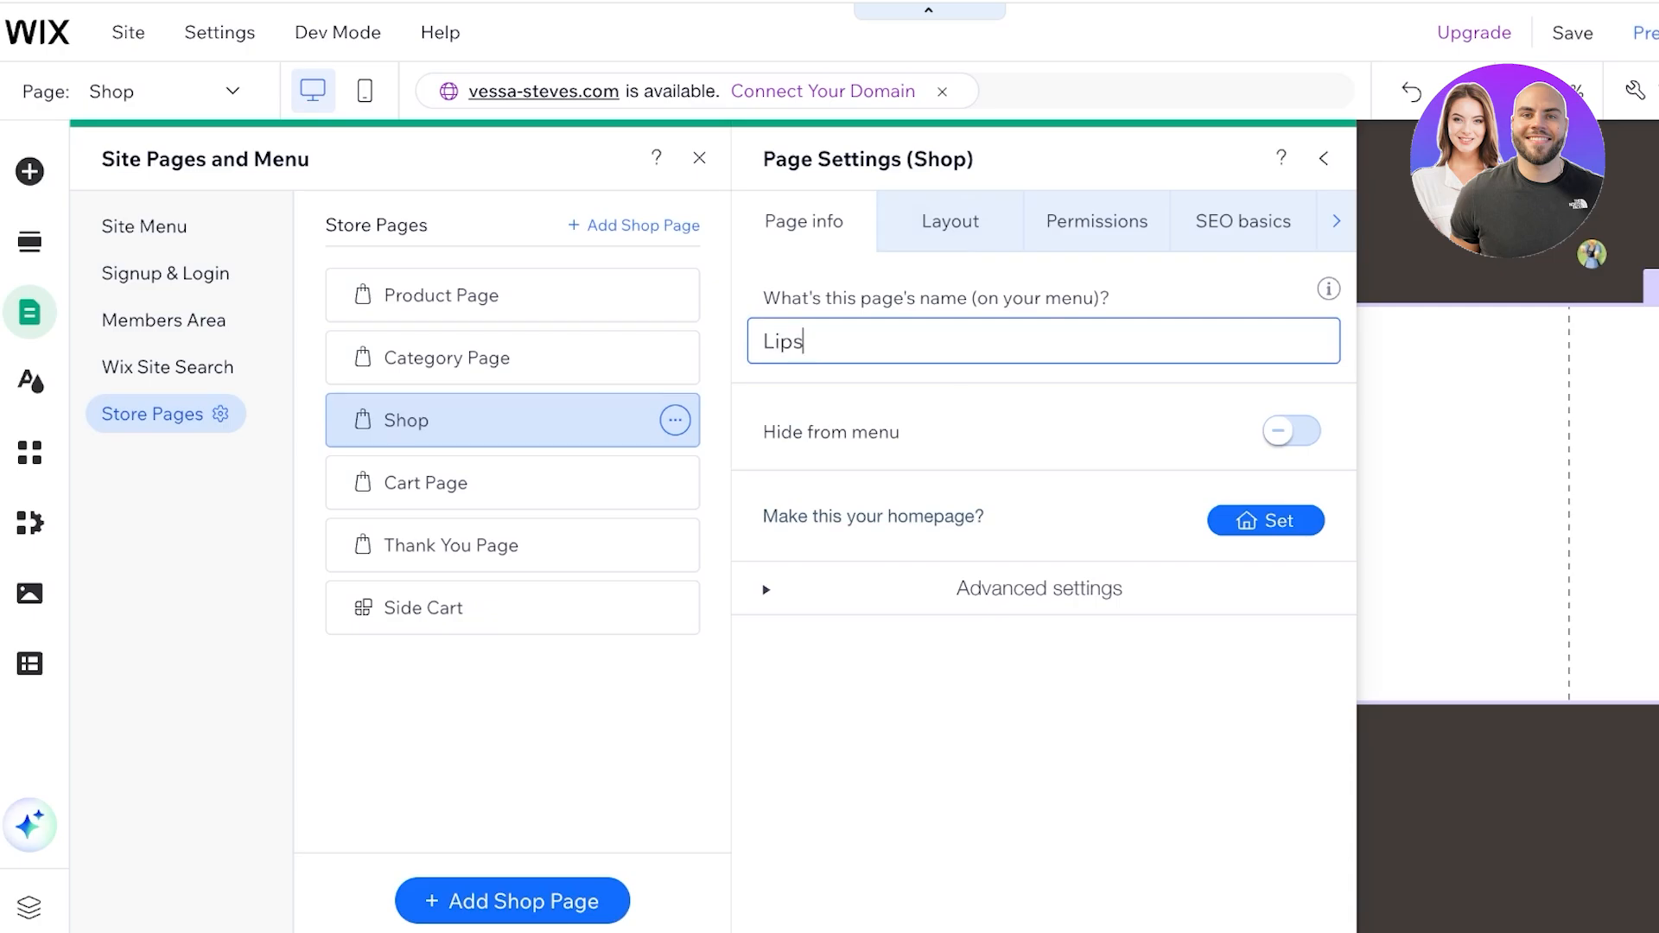
click(950, 222)
click(1096, 221)
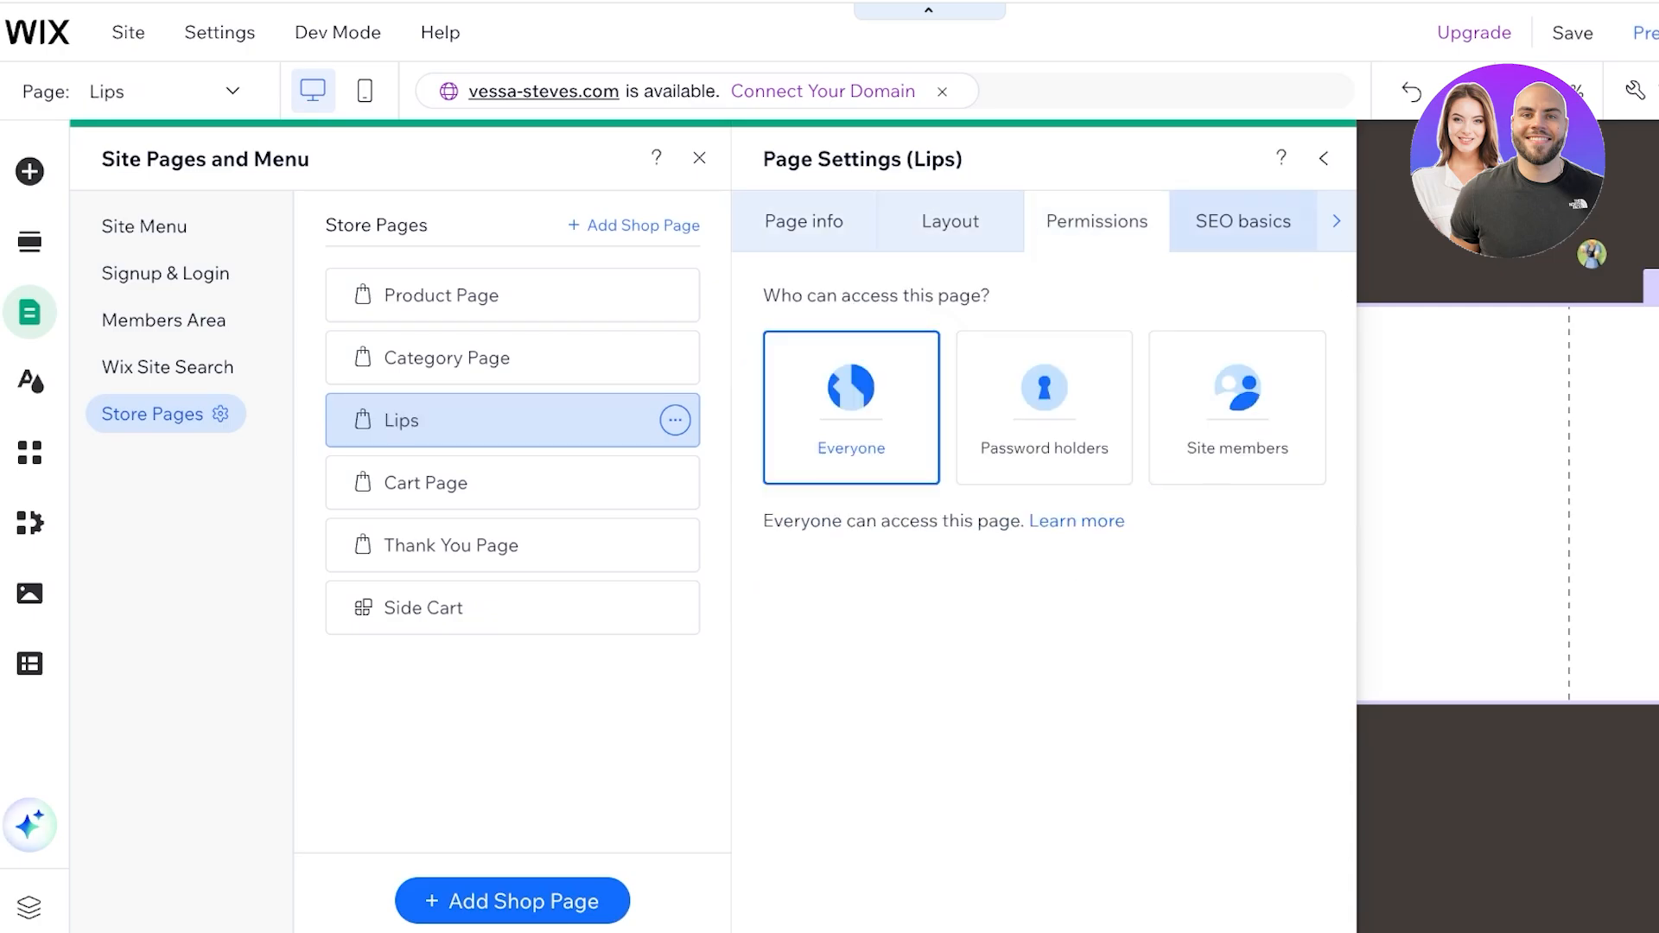
click(1243, 221)
click(1276, 221)
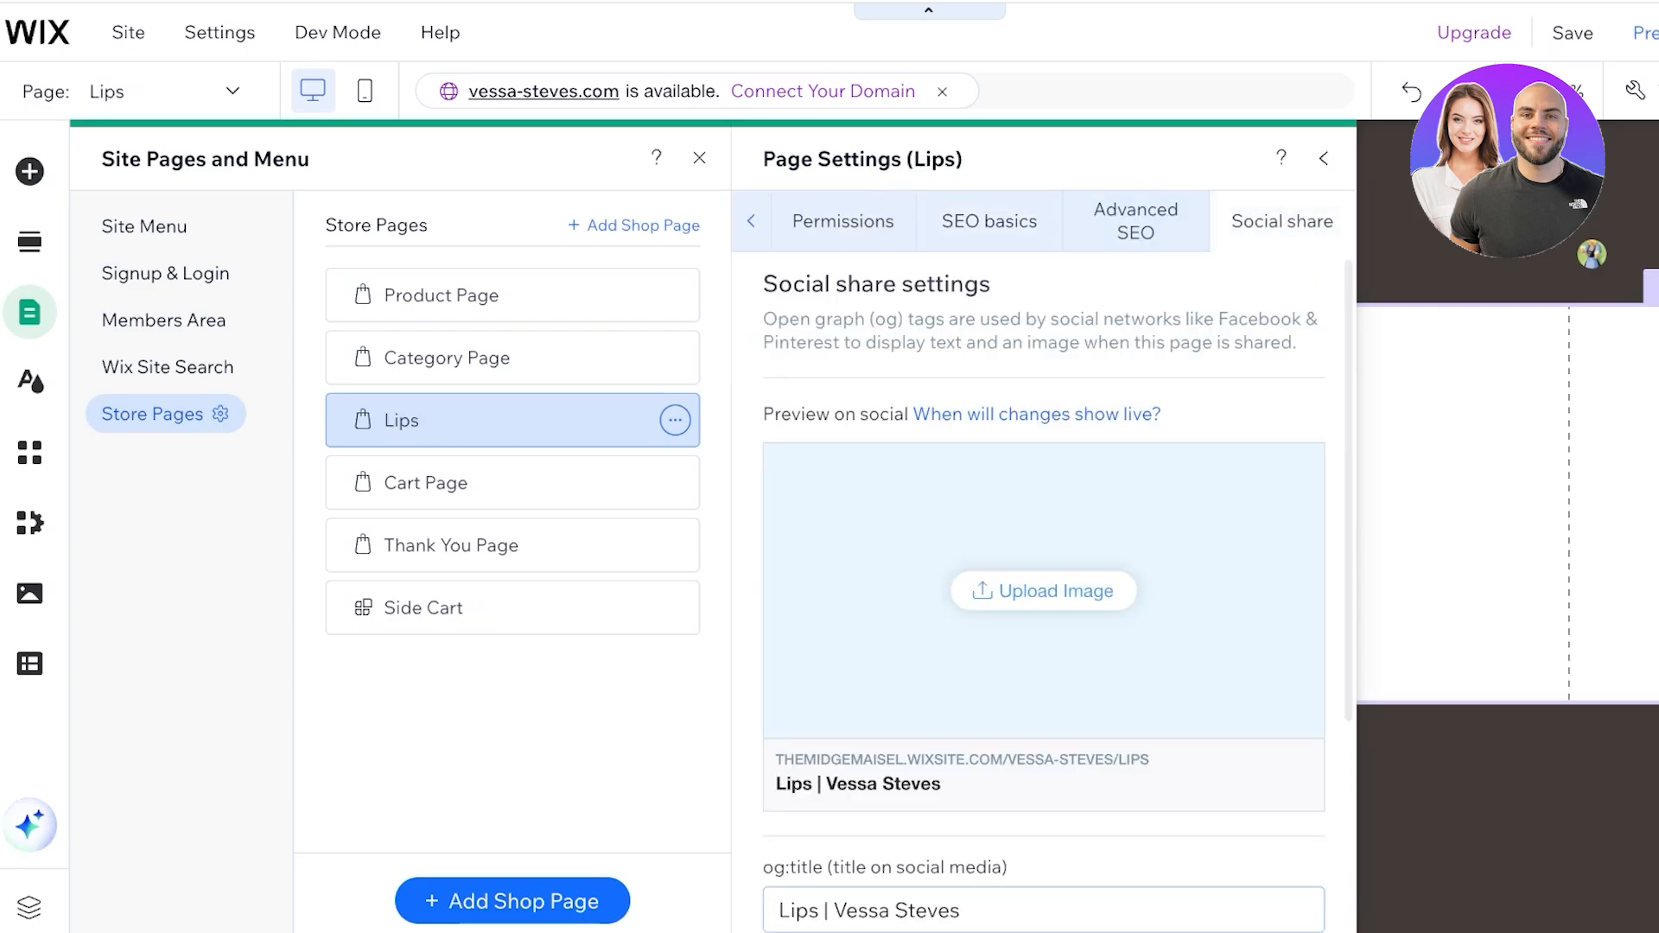
click(1323, 159)
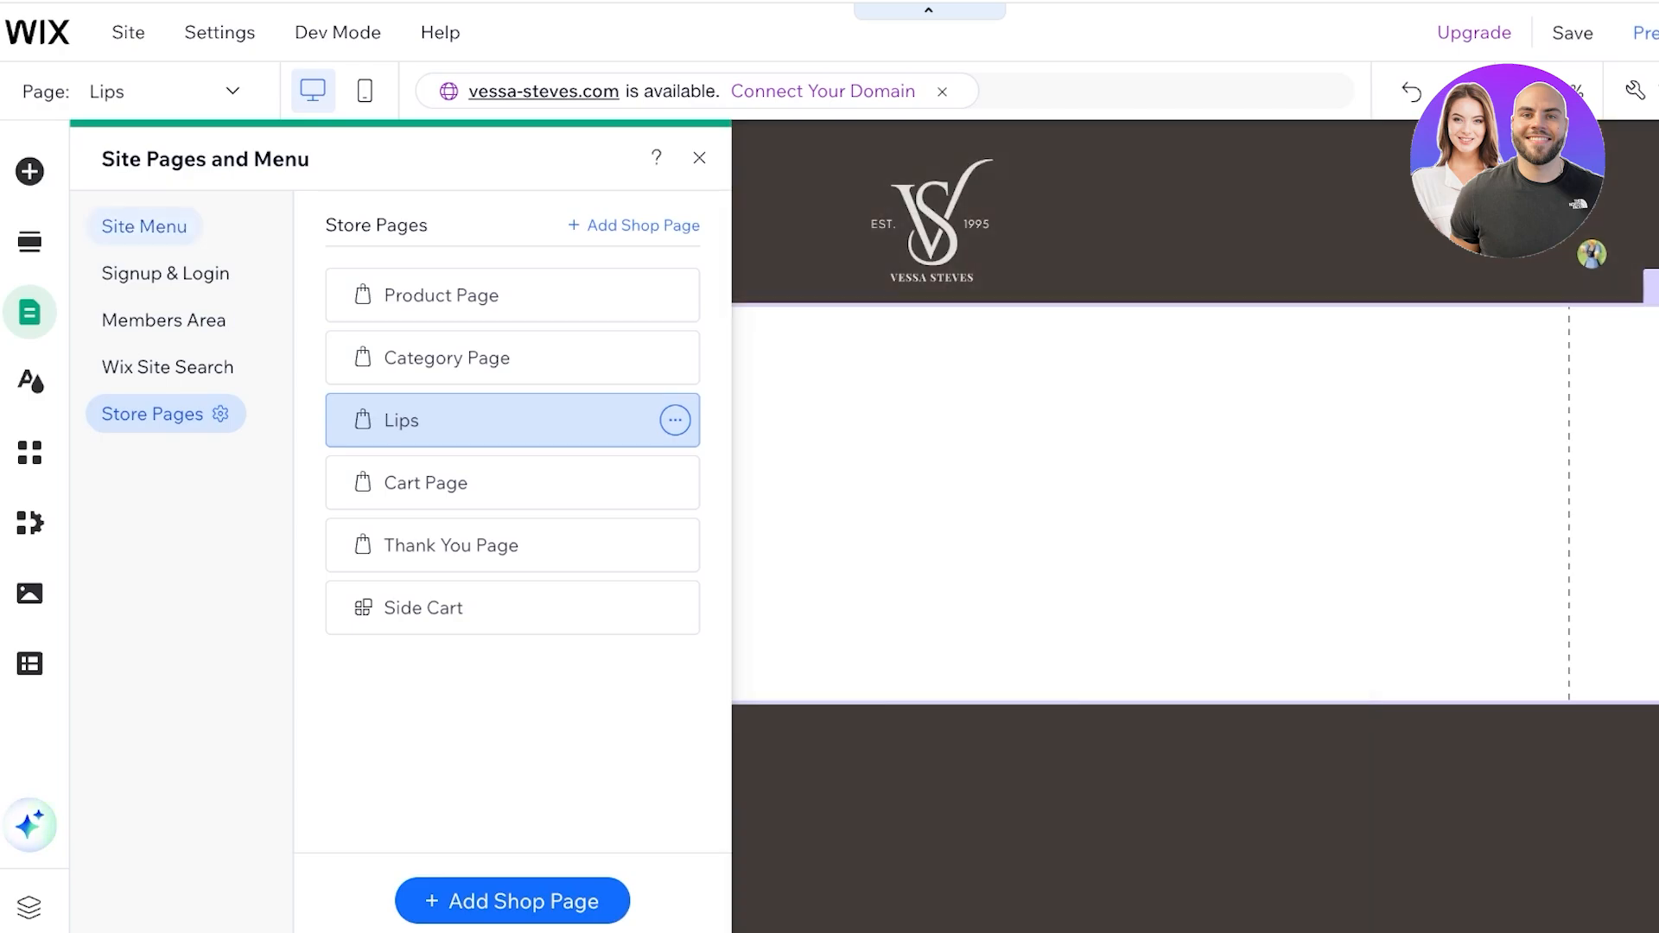
Remove the Sale item from the site menu.
click(144, 225)
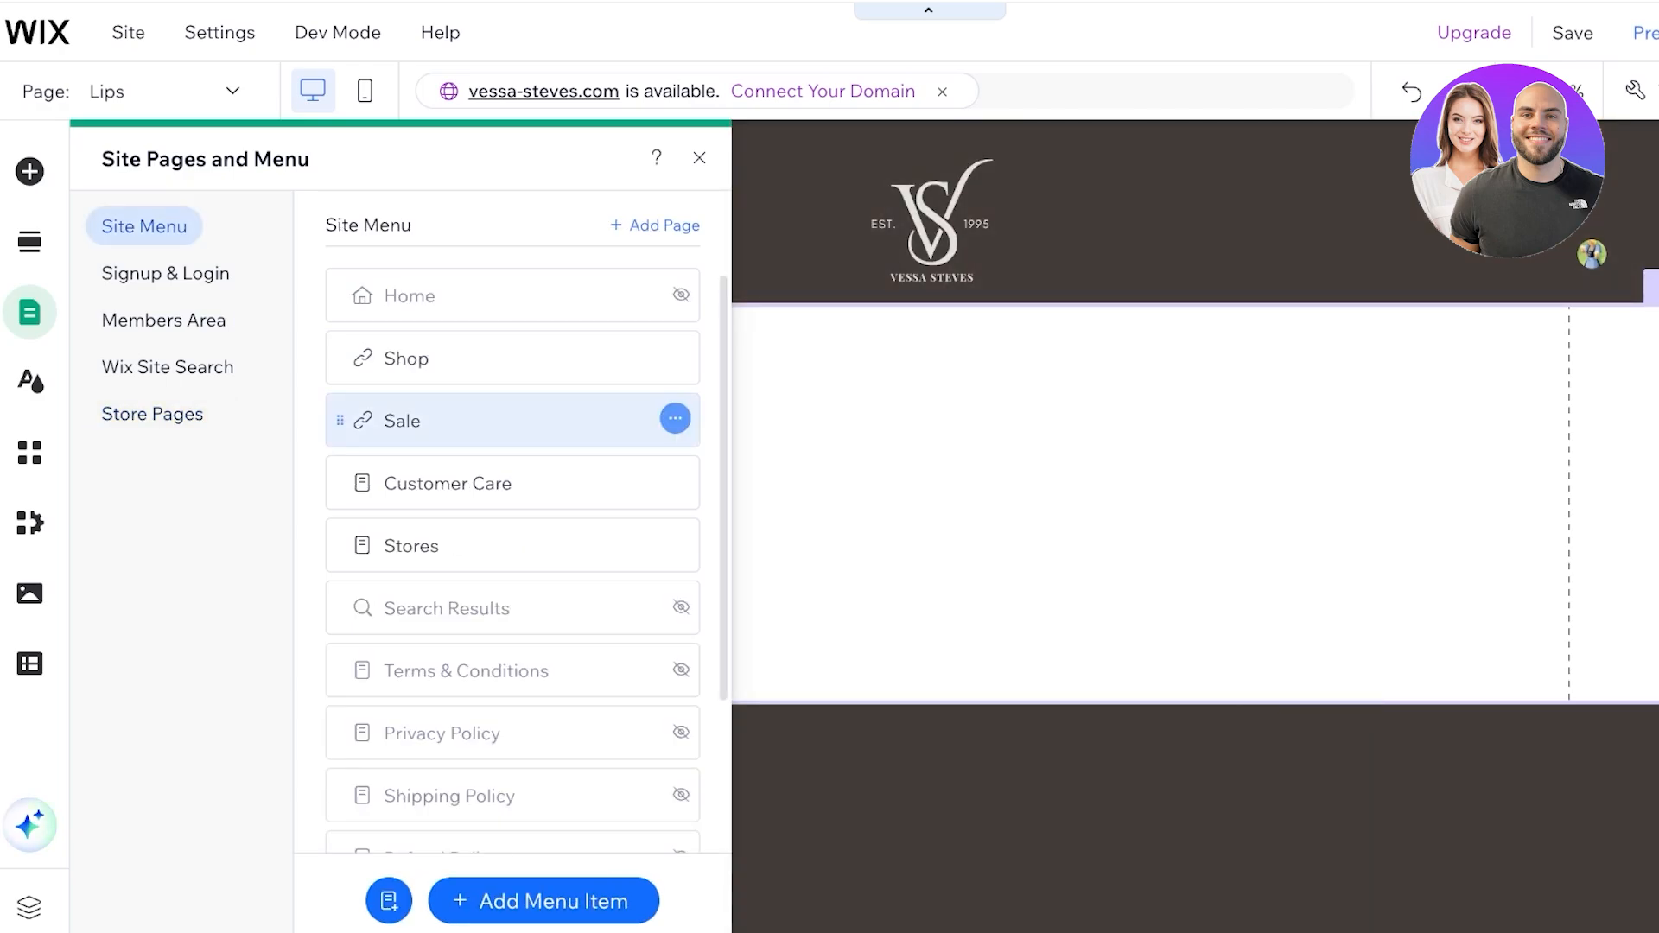
click(675, 418)
click(484, 295)
click(511, 357)
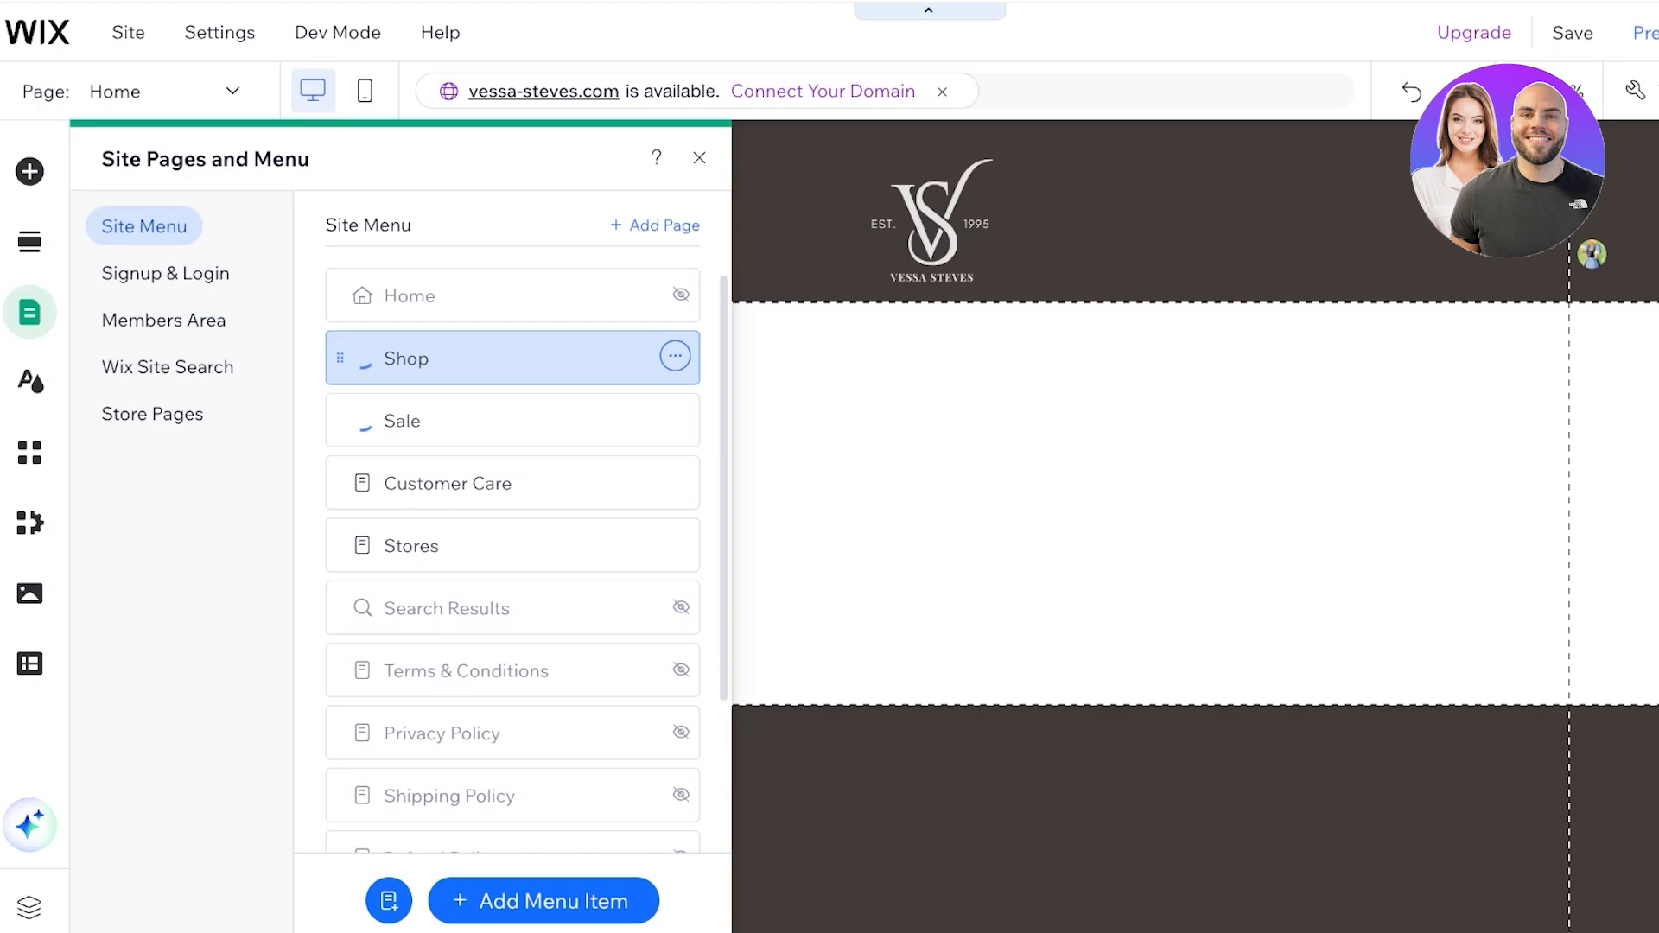
click(675, 418)
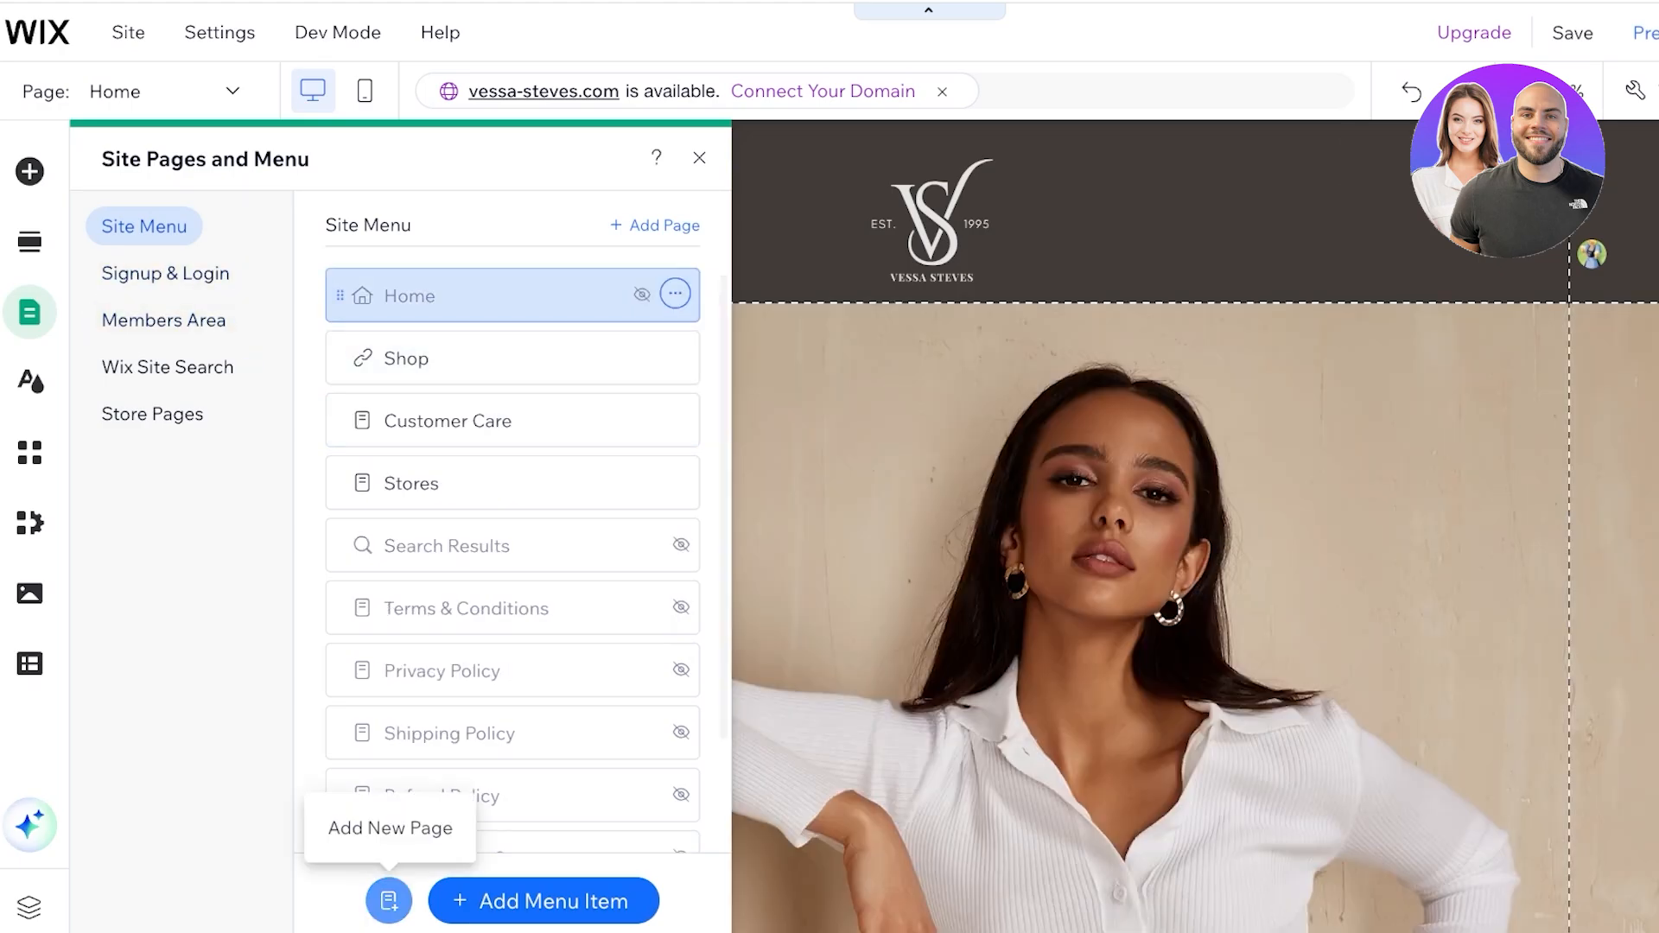
Add a link menu item to the site menu that points to the Lips store page and opens in the current window.
click(388, 900)
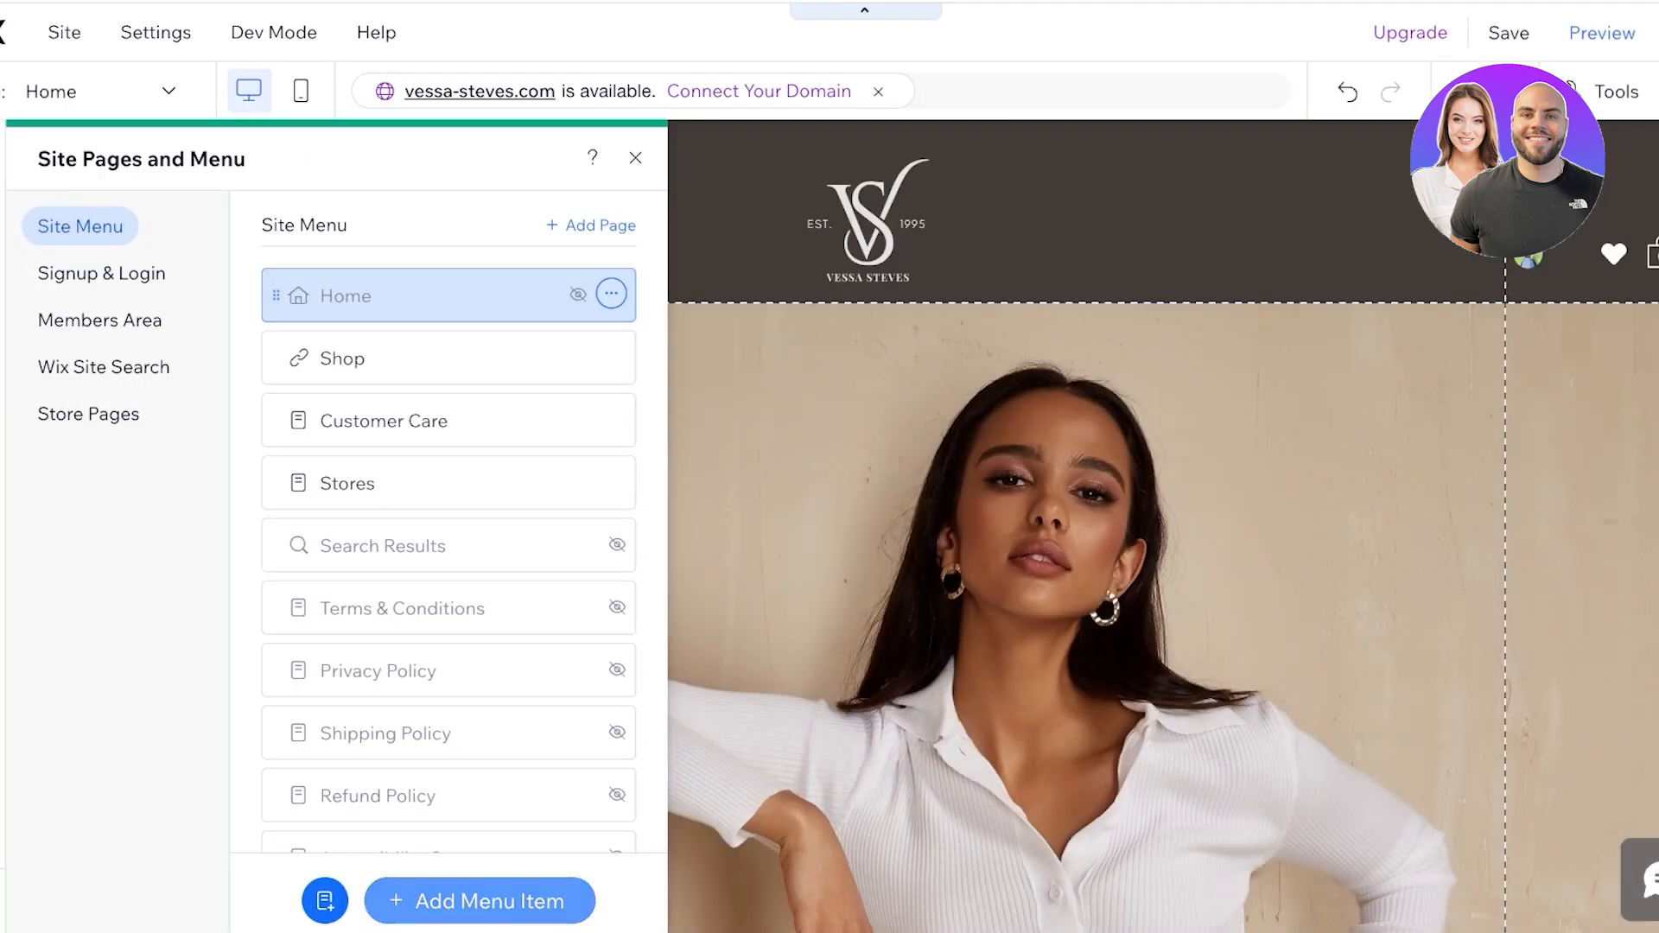
click(478, 900)
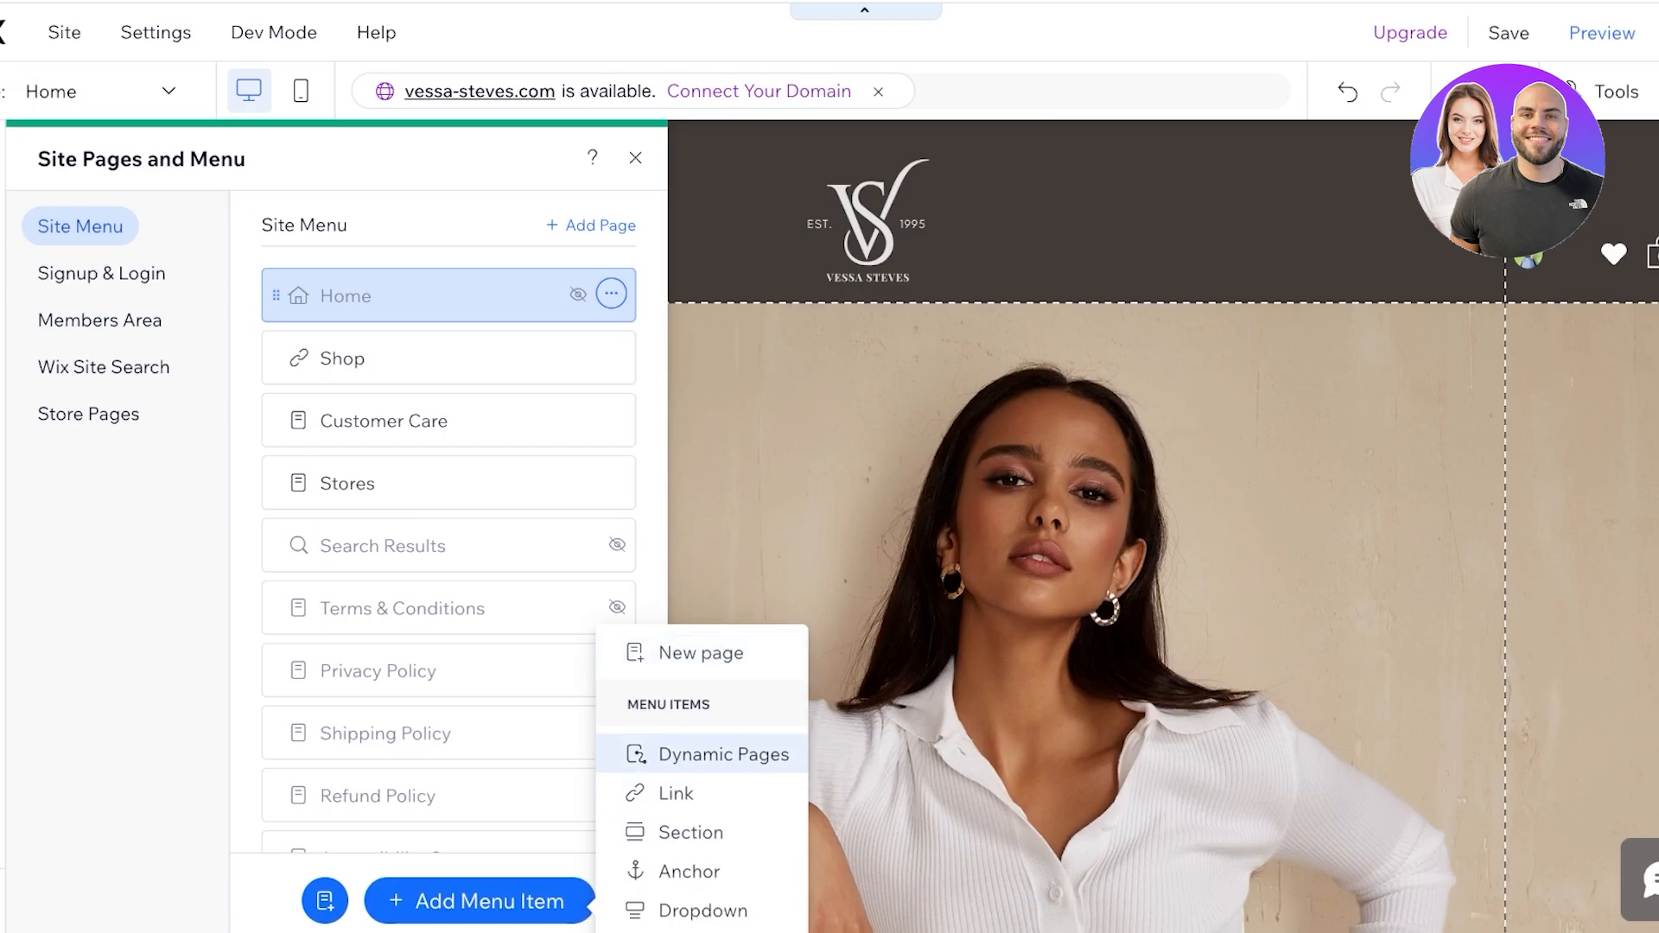
click(675, 793)
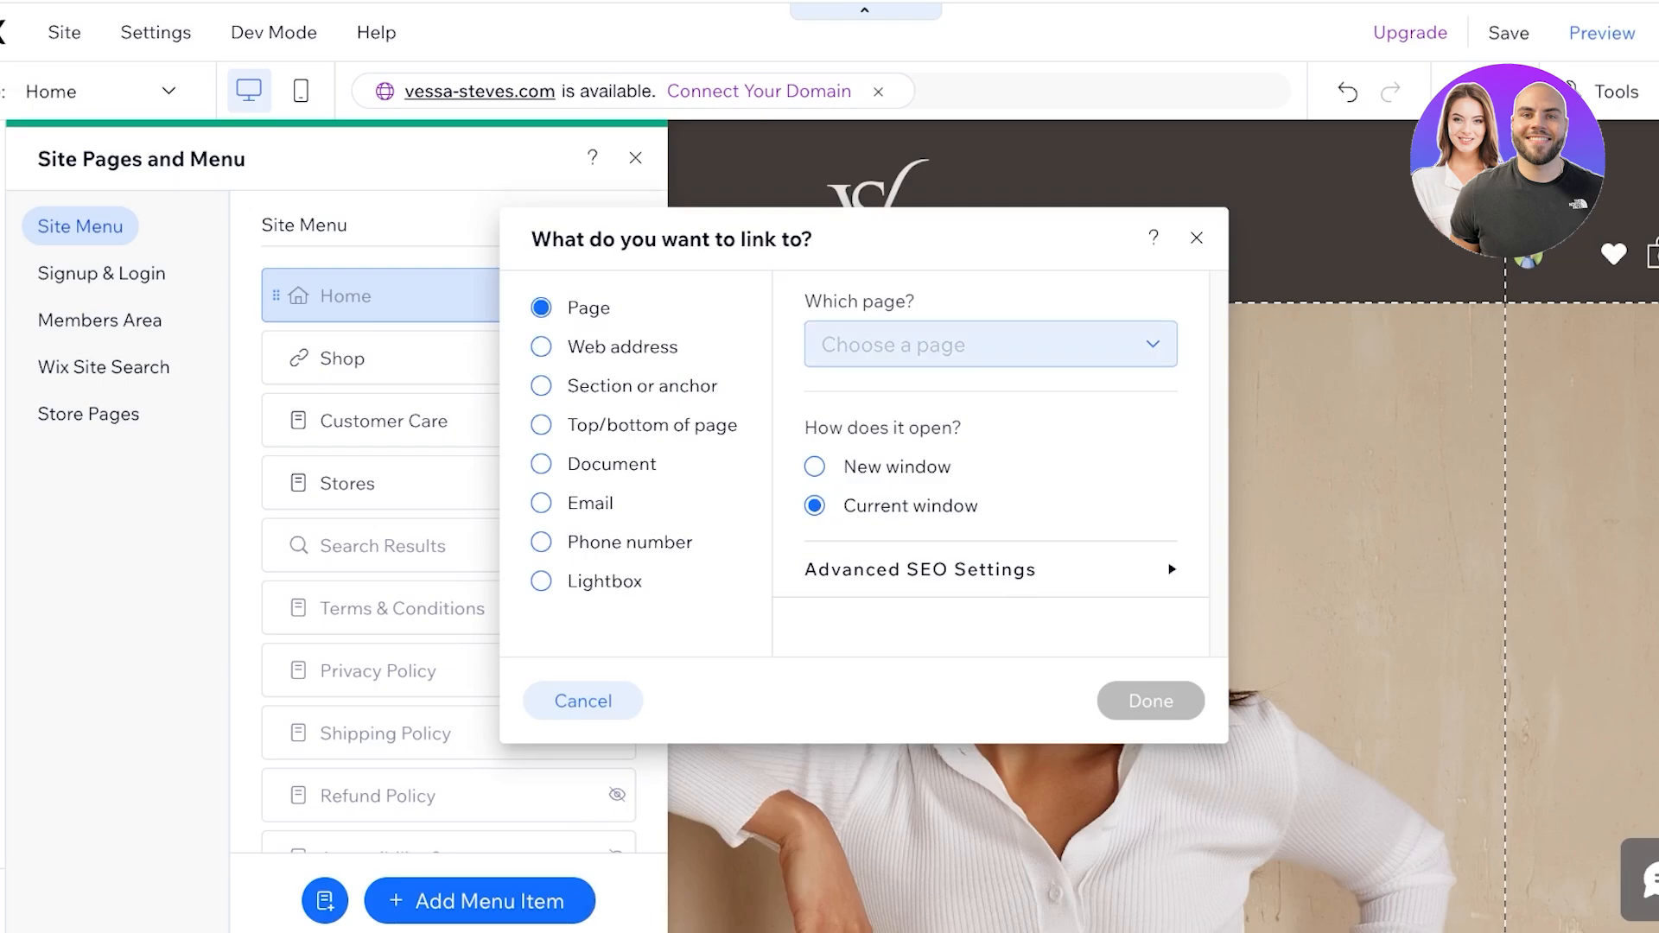
click(990, 344)
scroll(980, 570, down, 5)
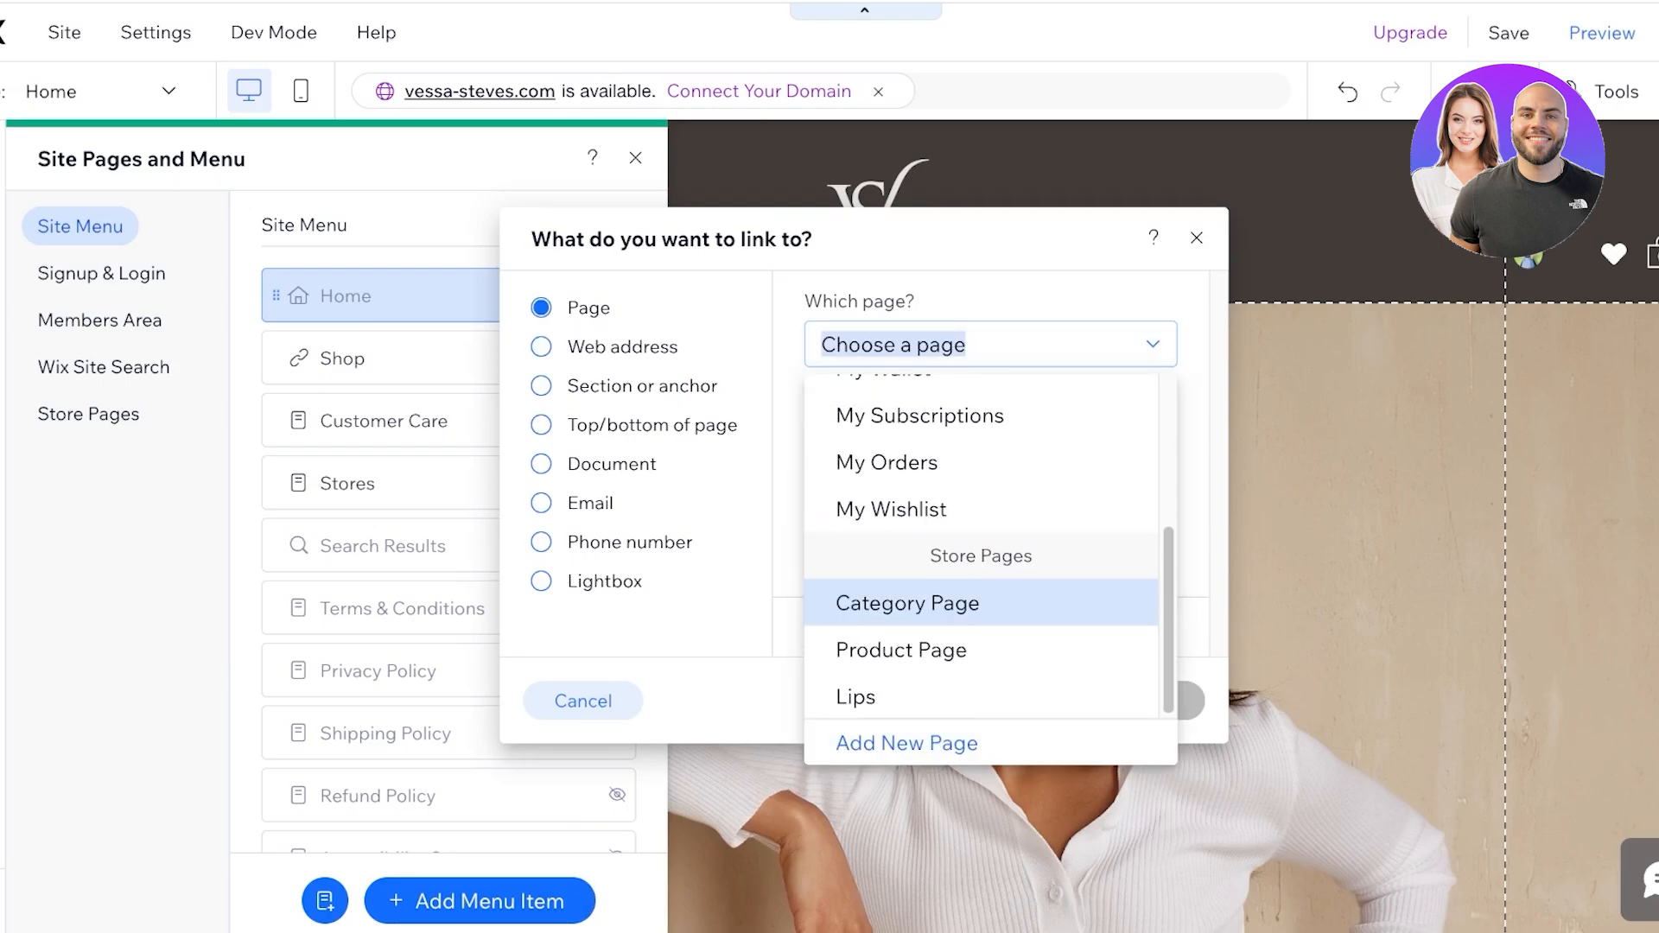
click(898, 692)
click(1151, 700)
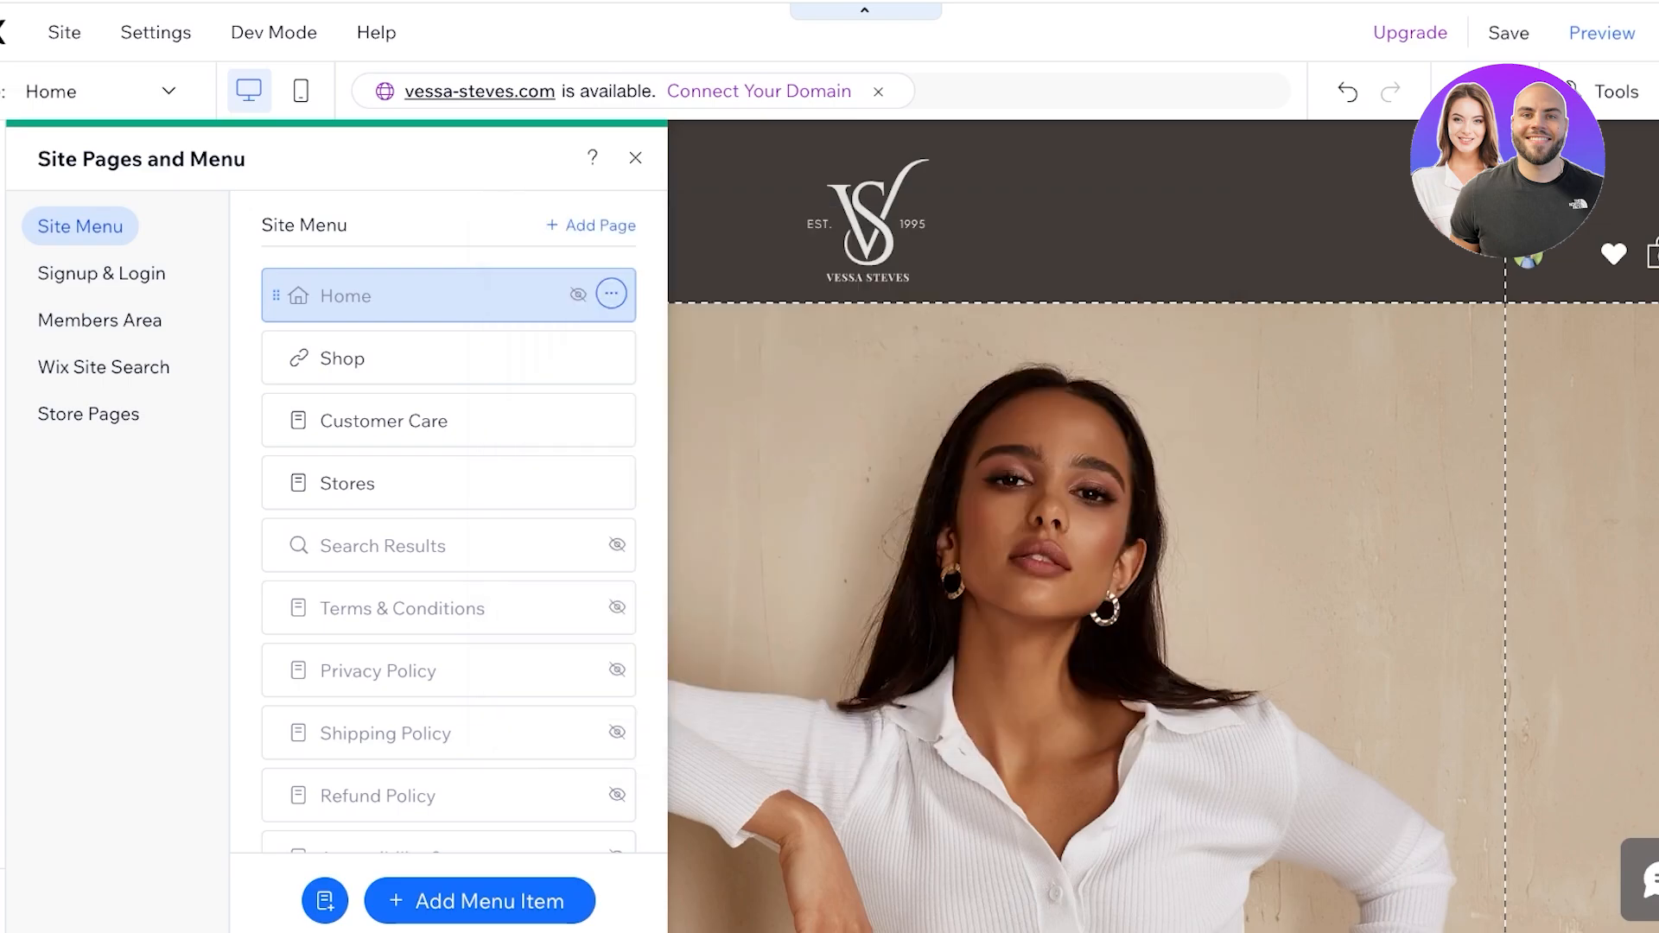
Nest the Lips menu item under Shop as a subpage in the site menu.
click(591, 358)
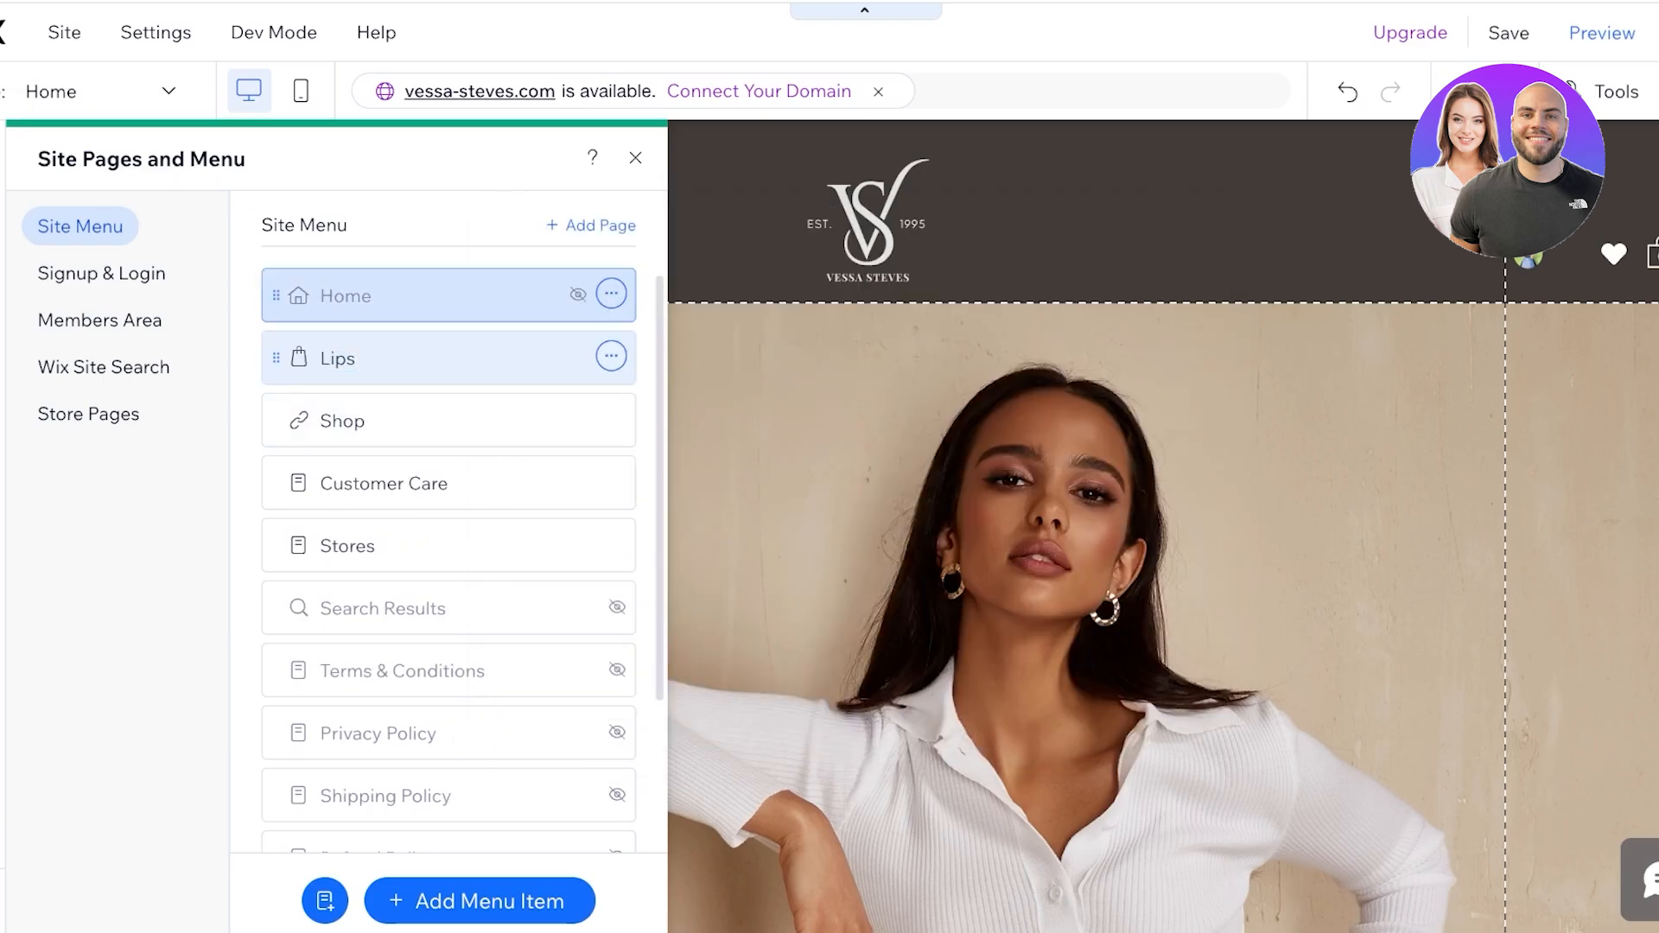
drag(276, 357, 303, 423)
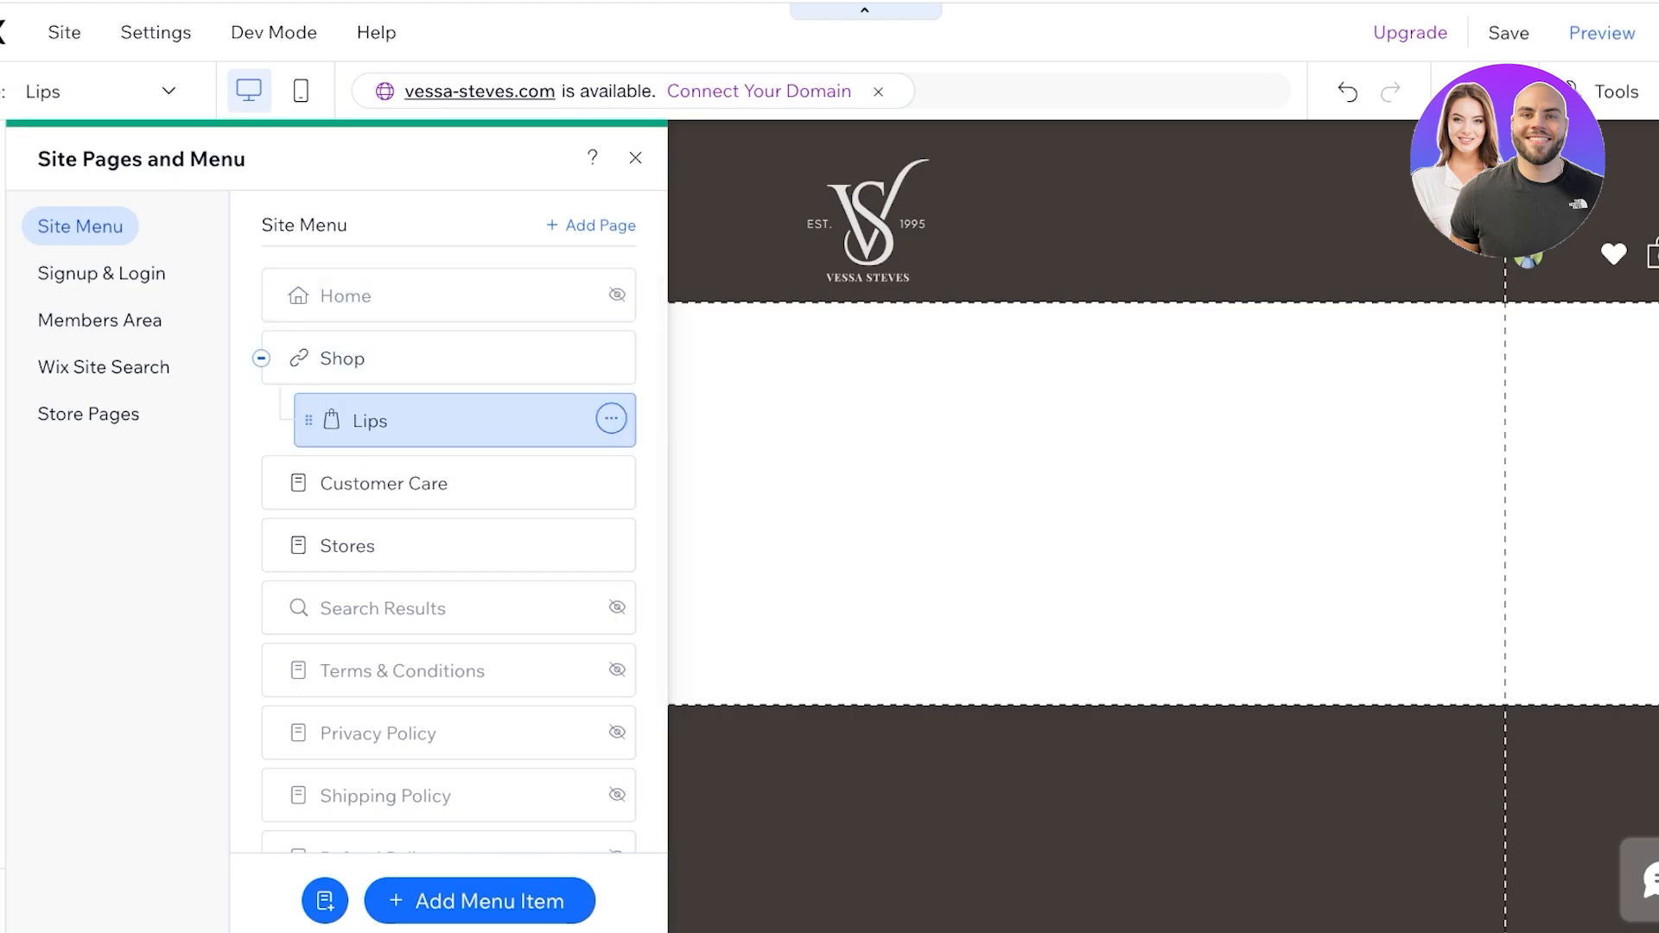
click(635, 158)
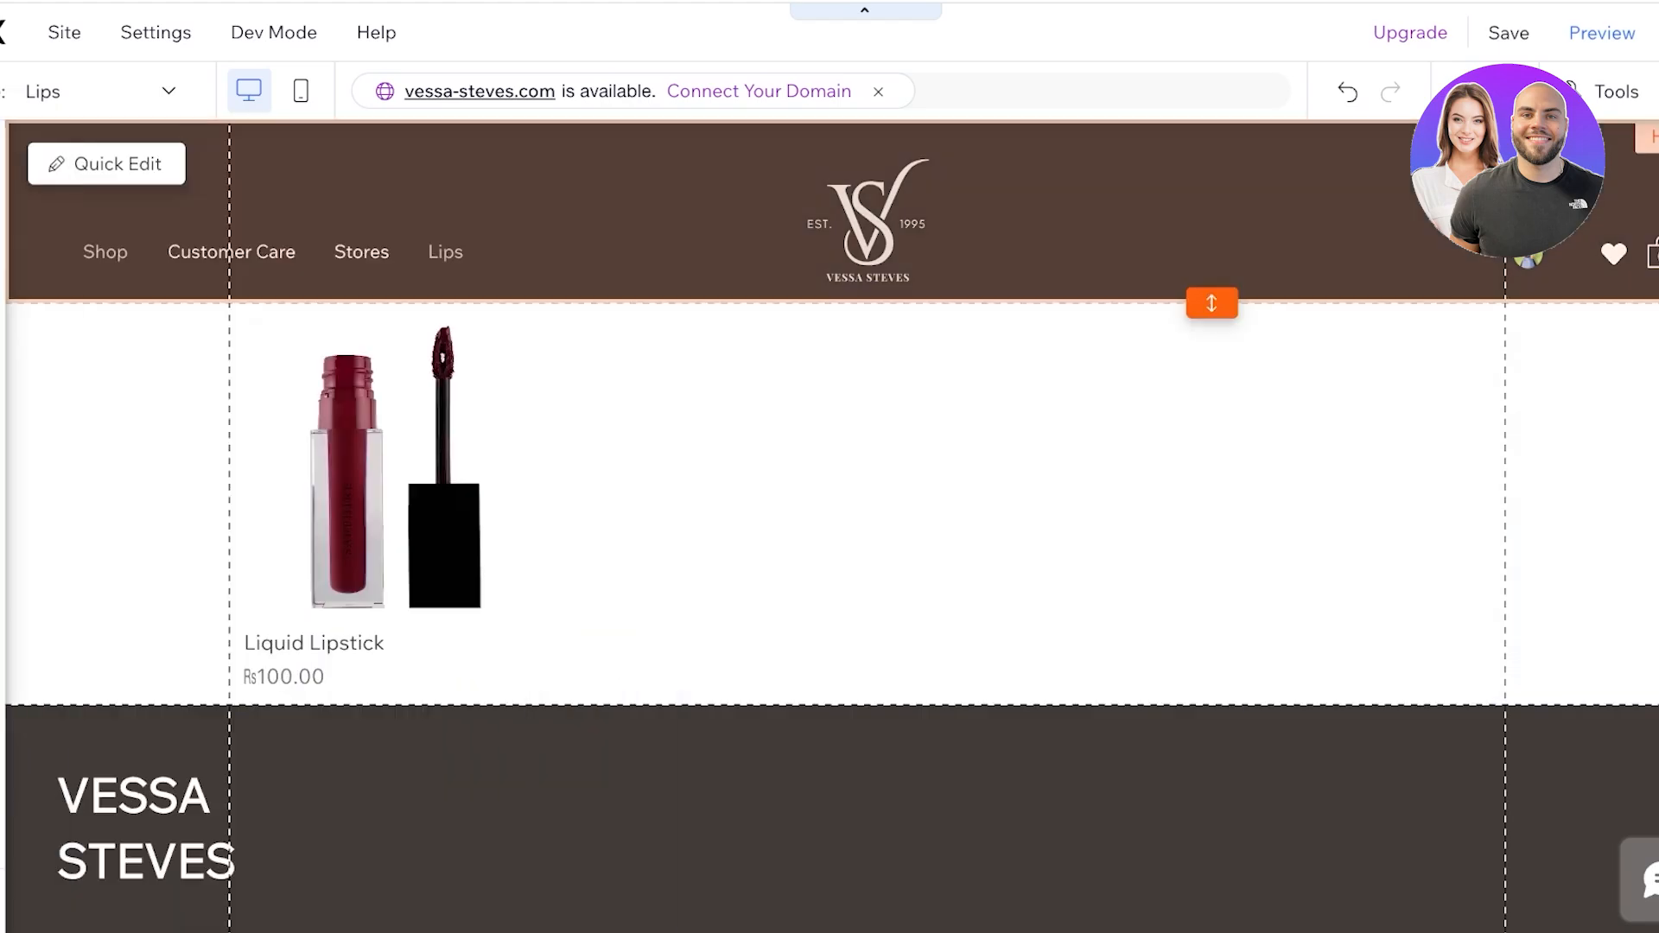
Check the header's horizontal menu and the site menu structure, and open the page linked to the Shop item.
click(635, 158)
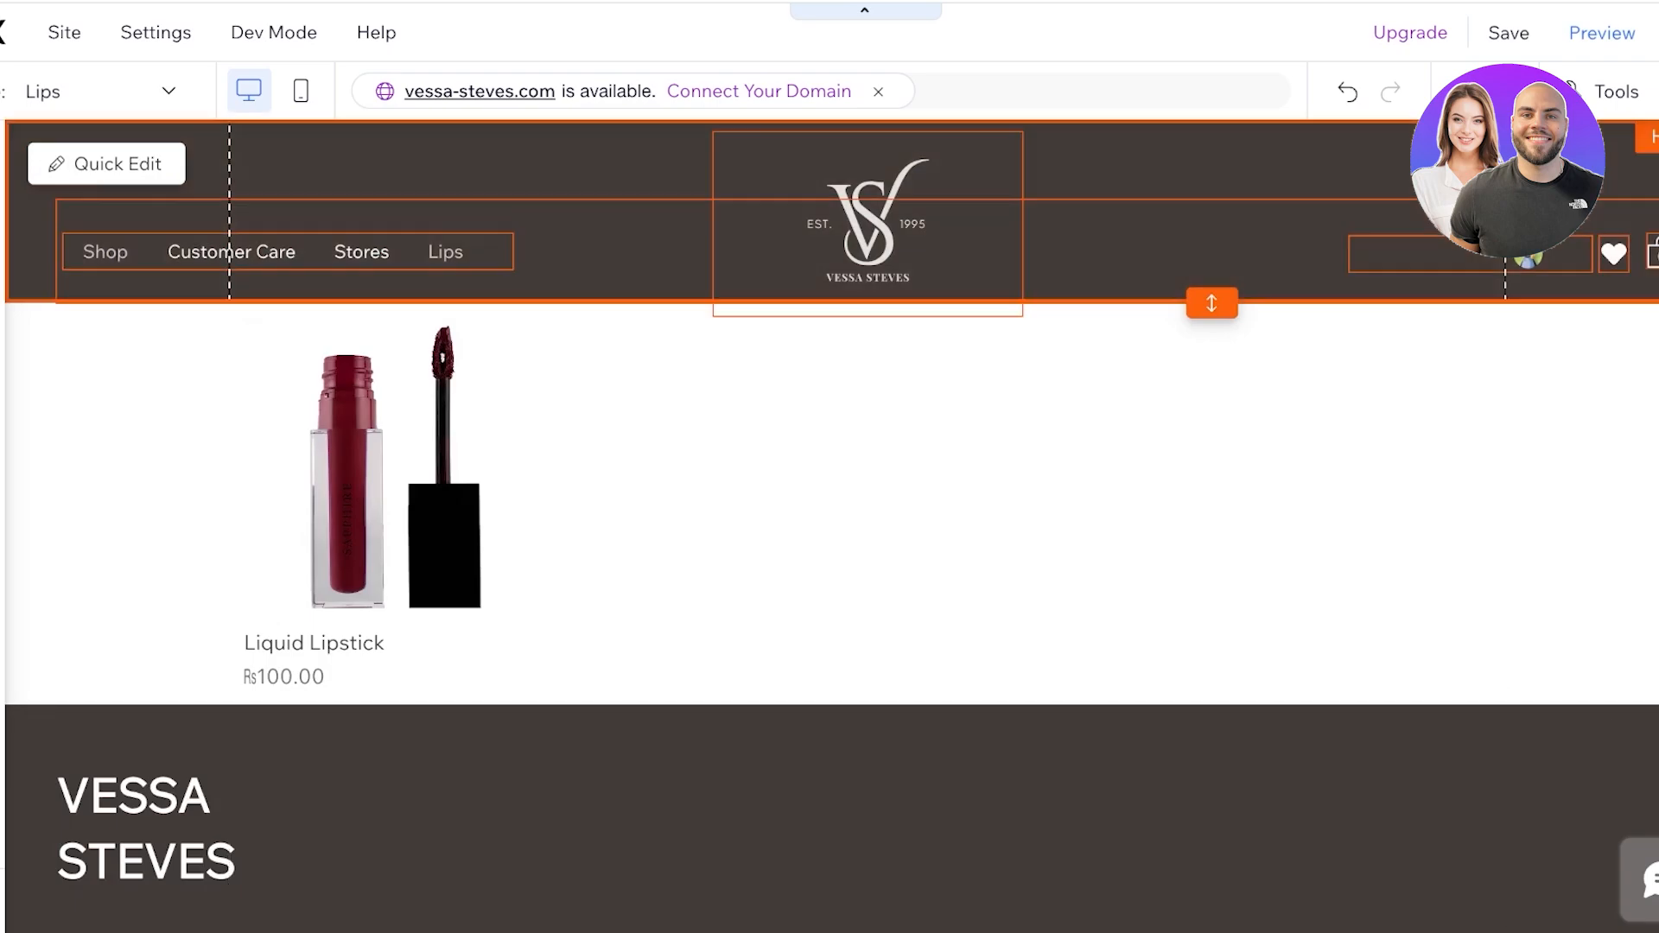
click(229, 251)
drag(229, 252, 232, 254)
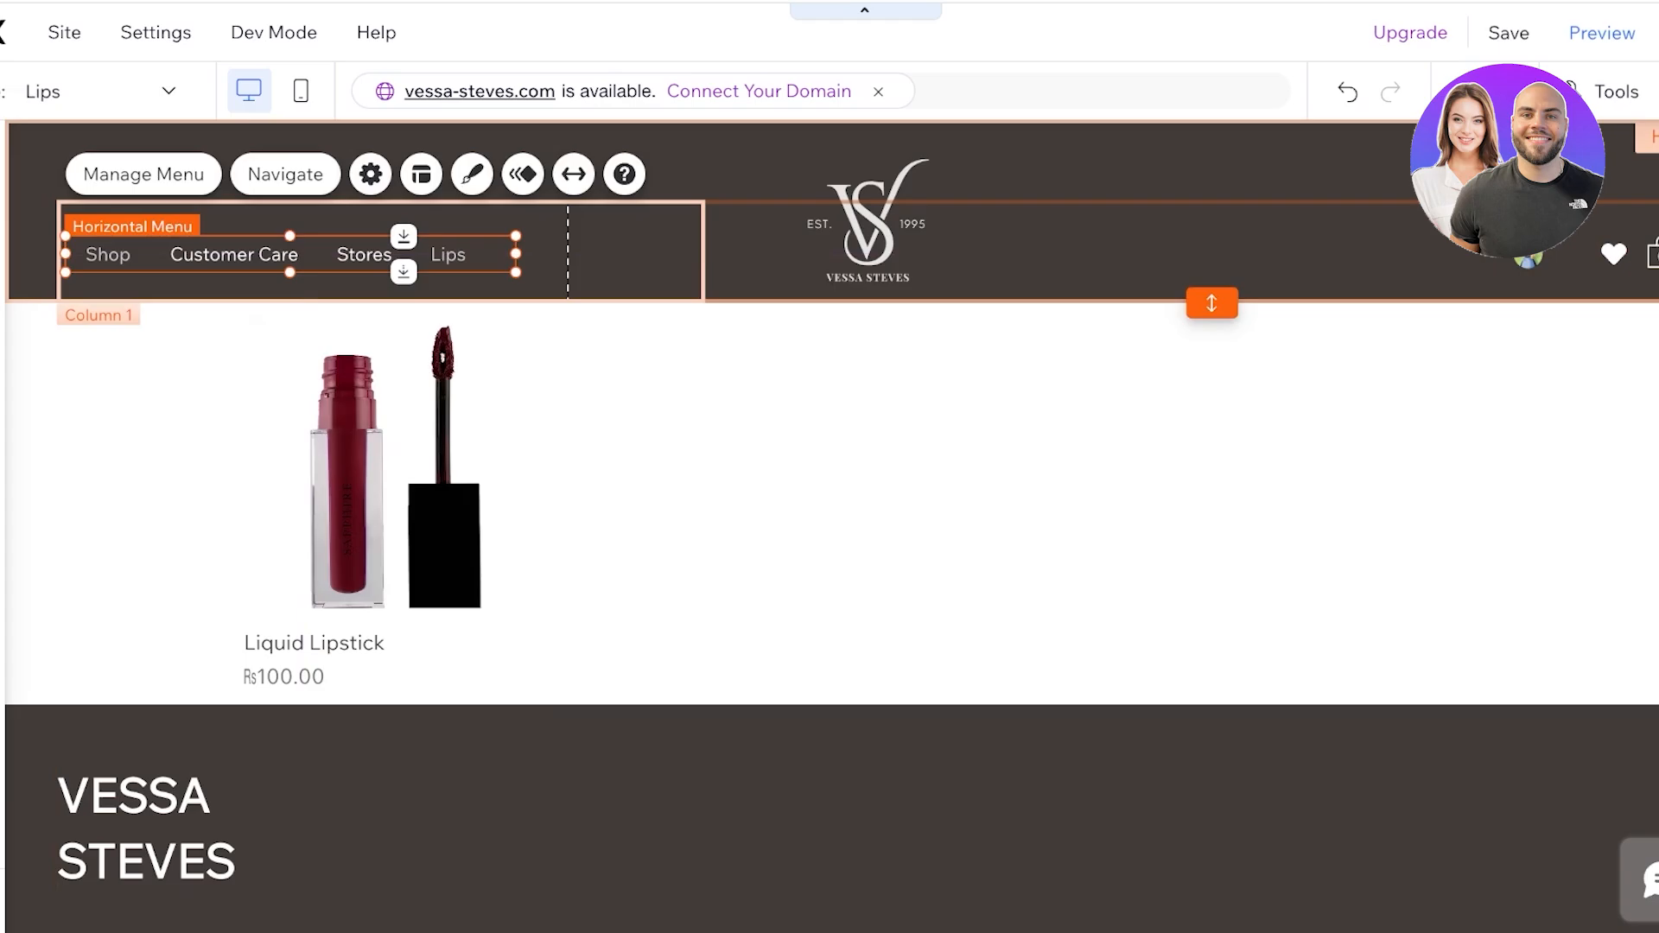
click(29, 312)
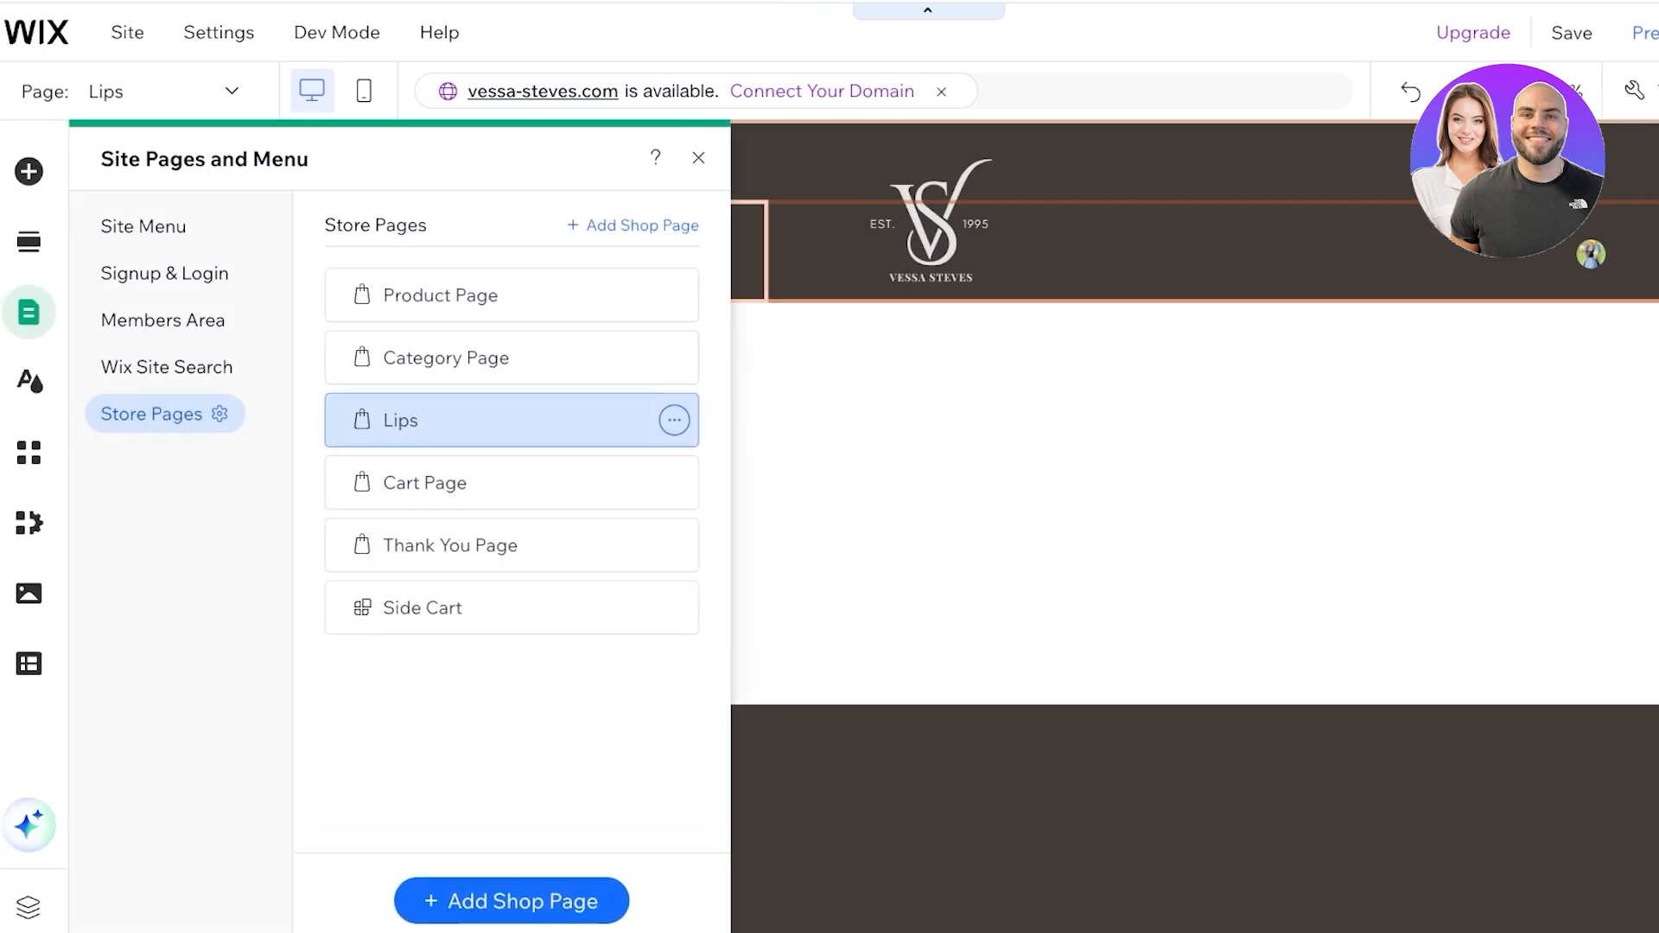
click(143, 227)
drag(373, 420, 372, 425)
click(484, 359)
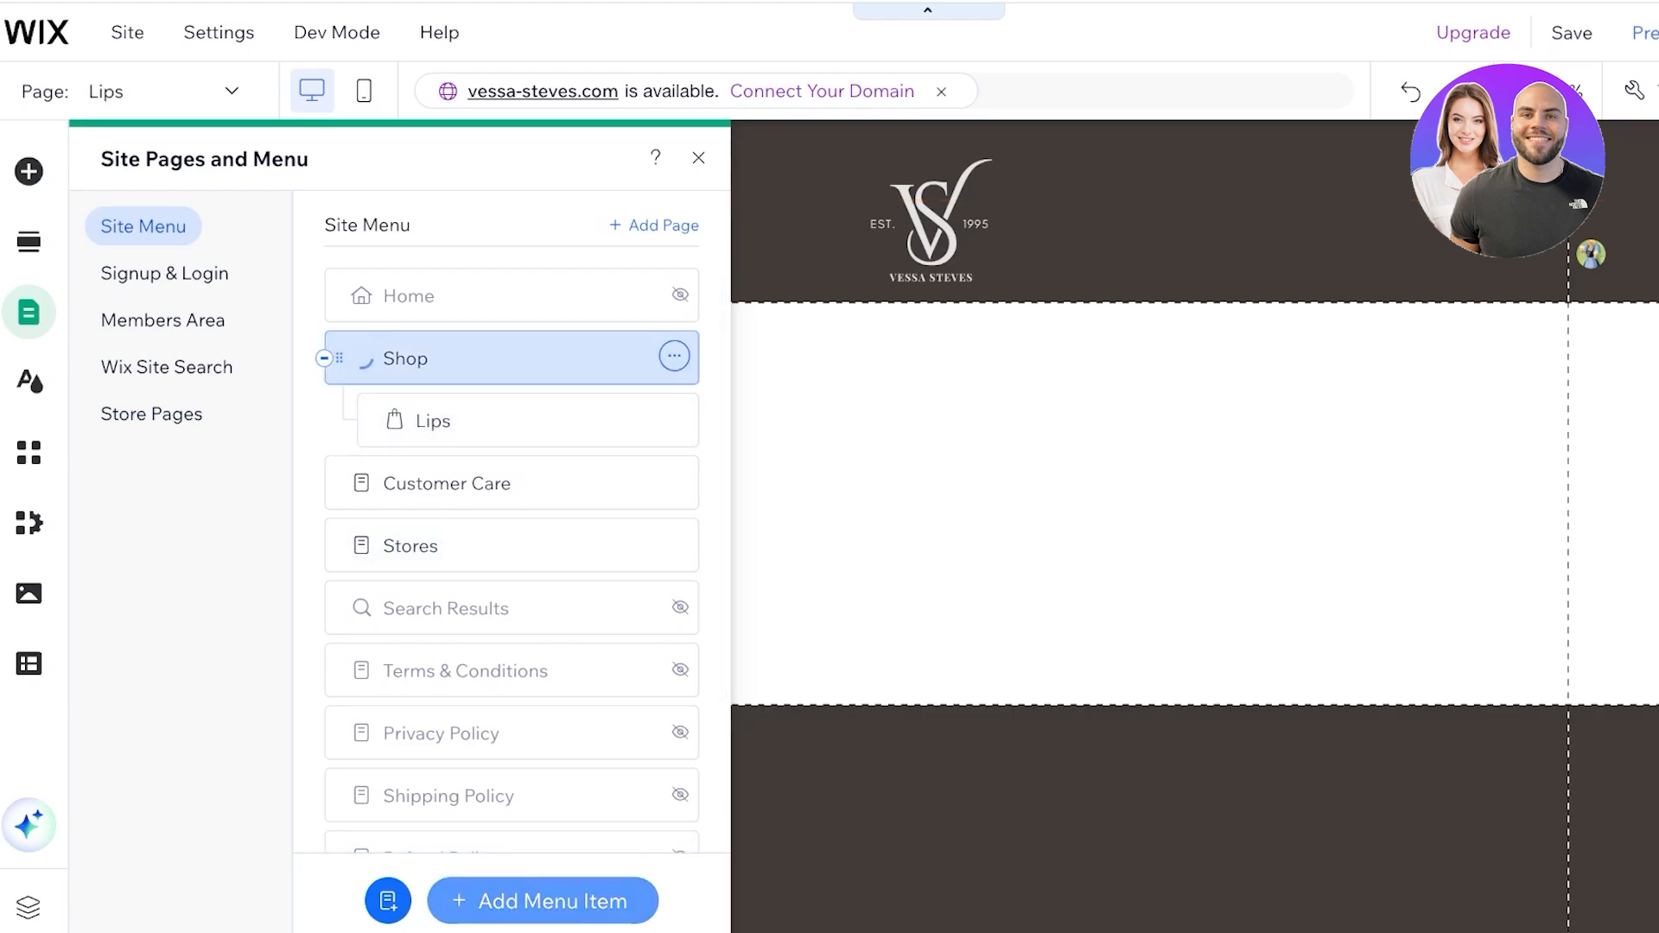
click(698, 159)
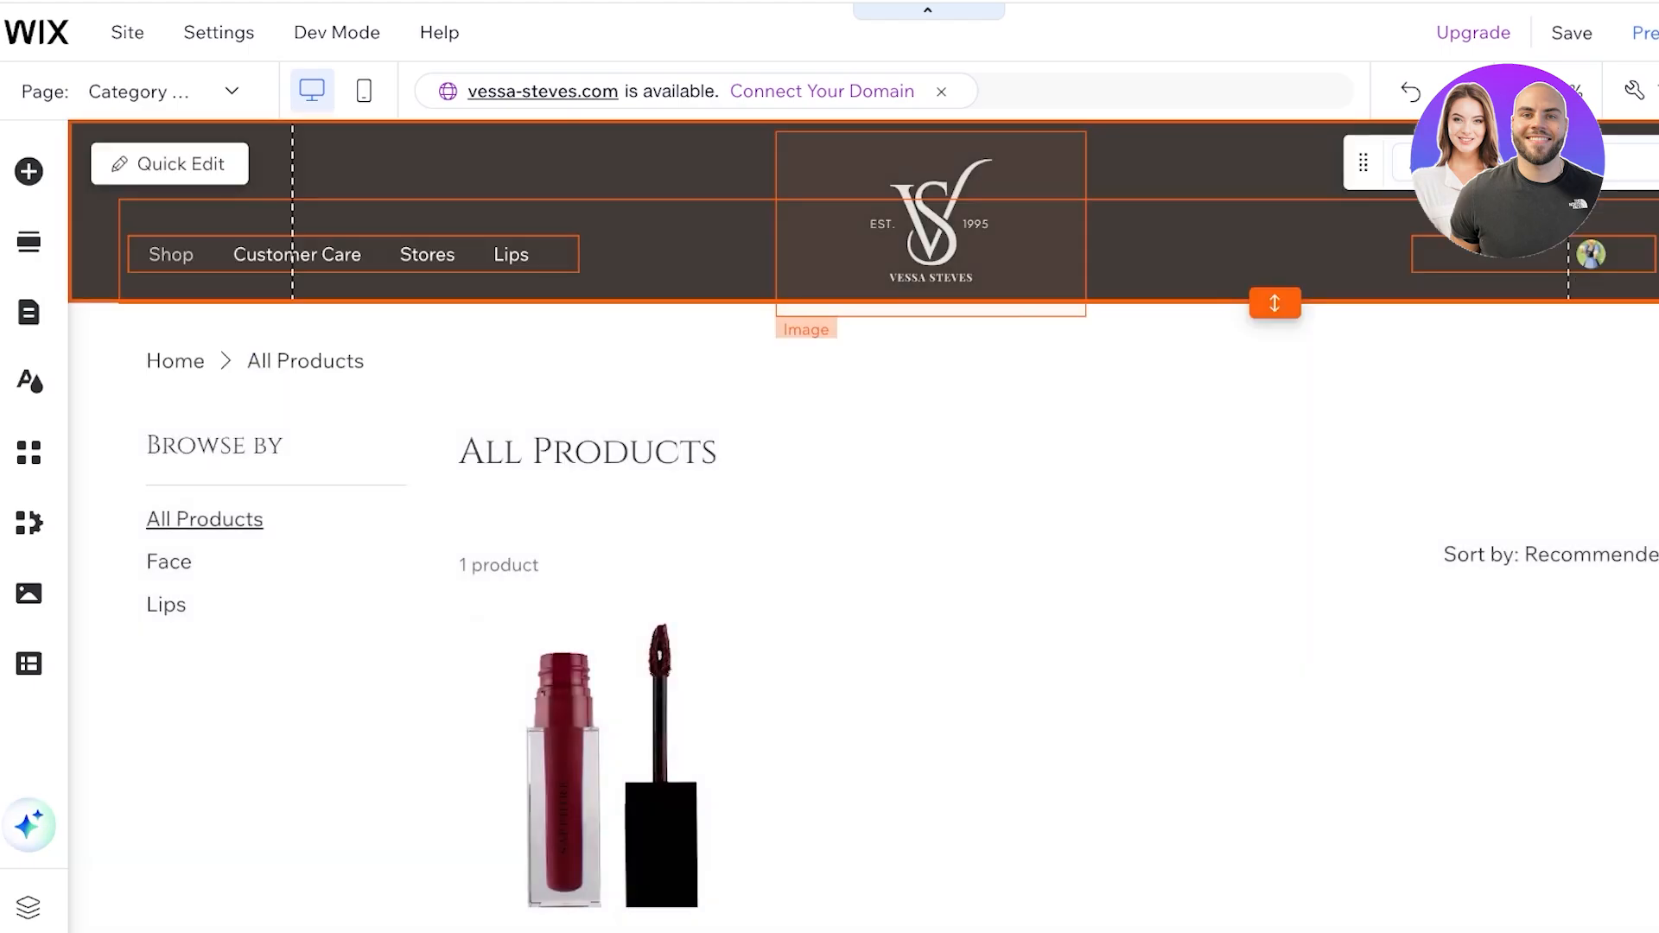
Switch the editor to the Home page and look over its hero section.
click(930, 220)
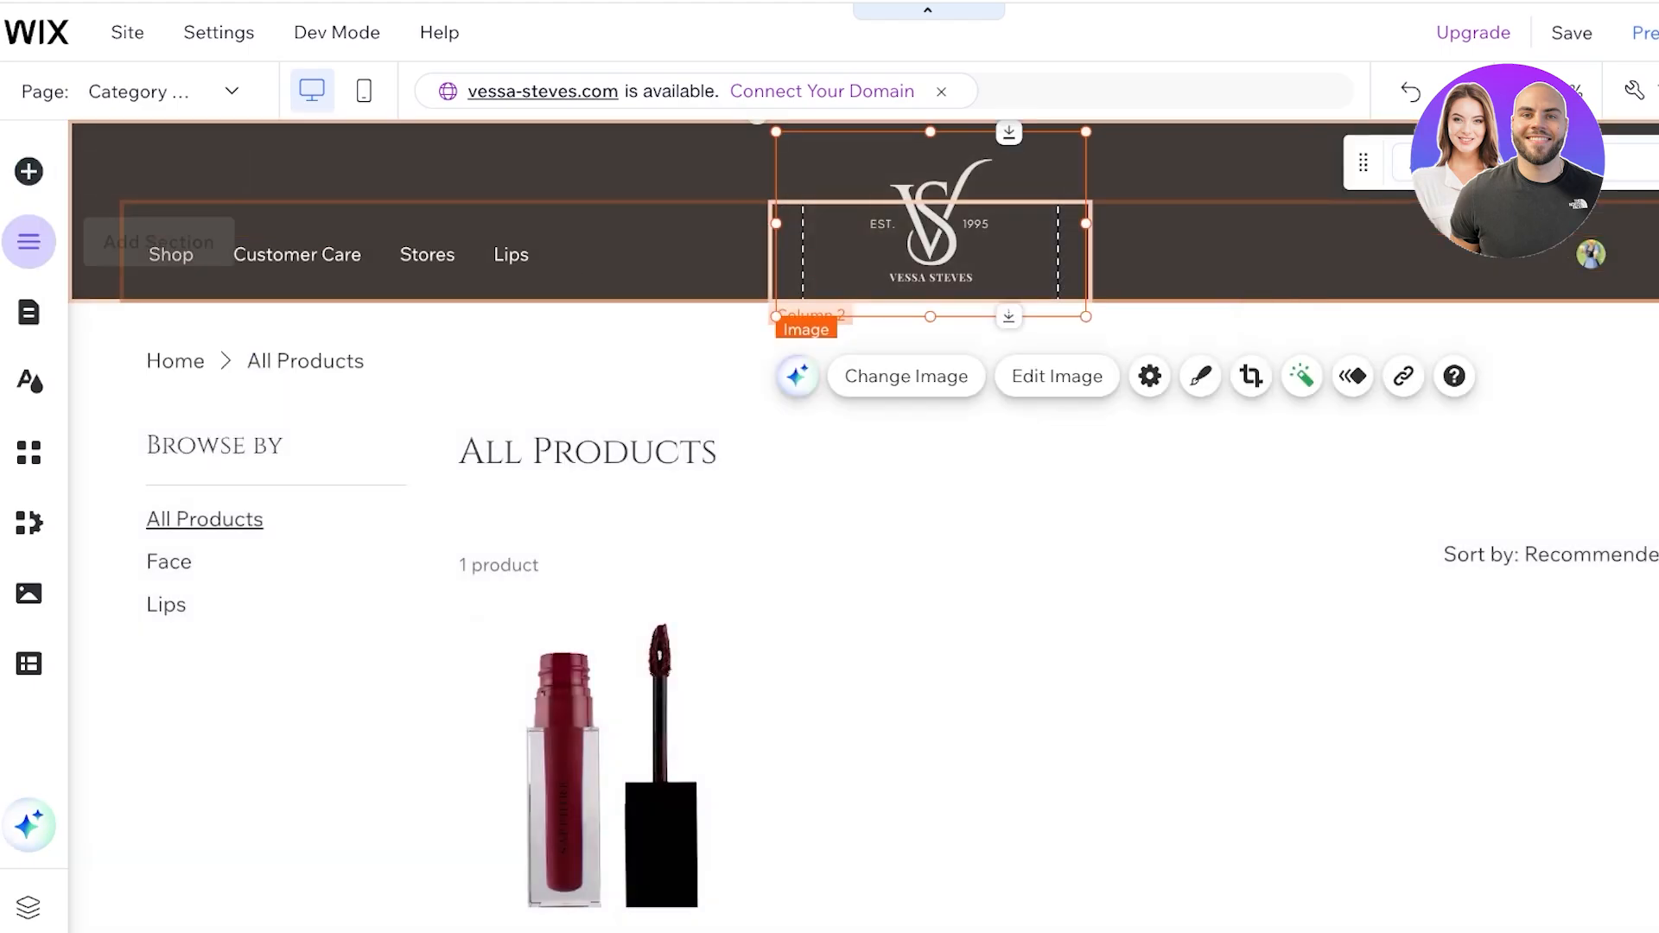
click(138, 91)
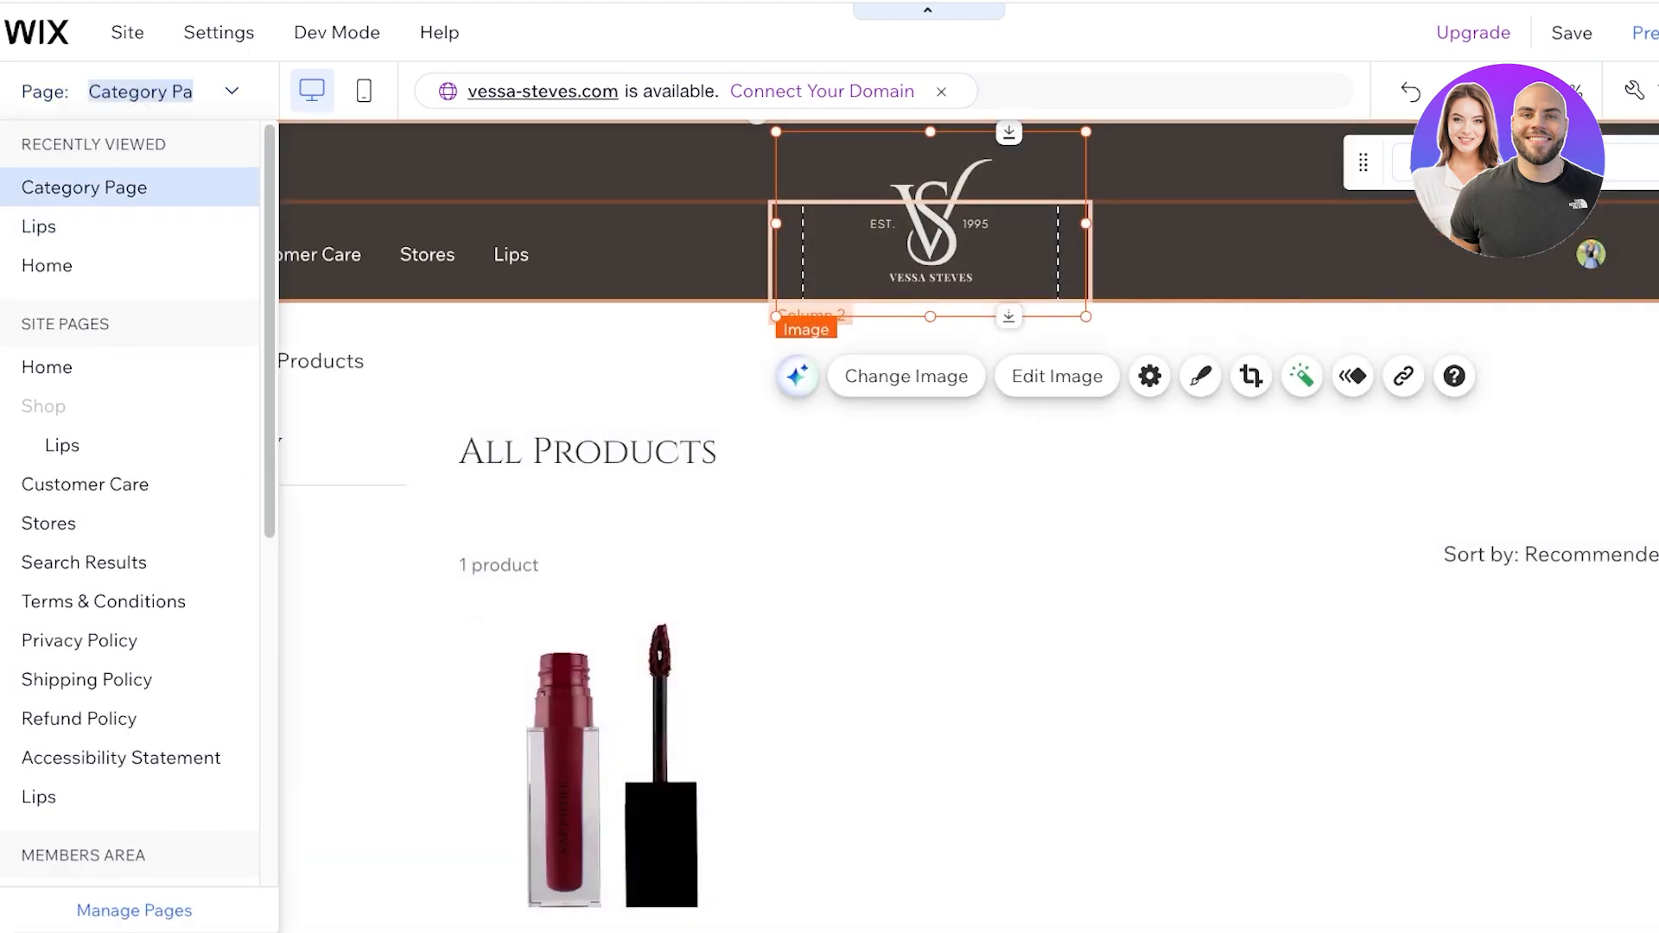
click(83, 188)
click(140, 91)
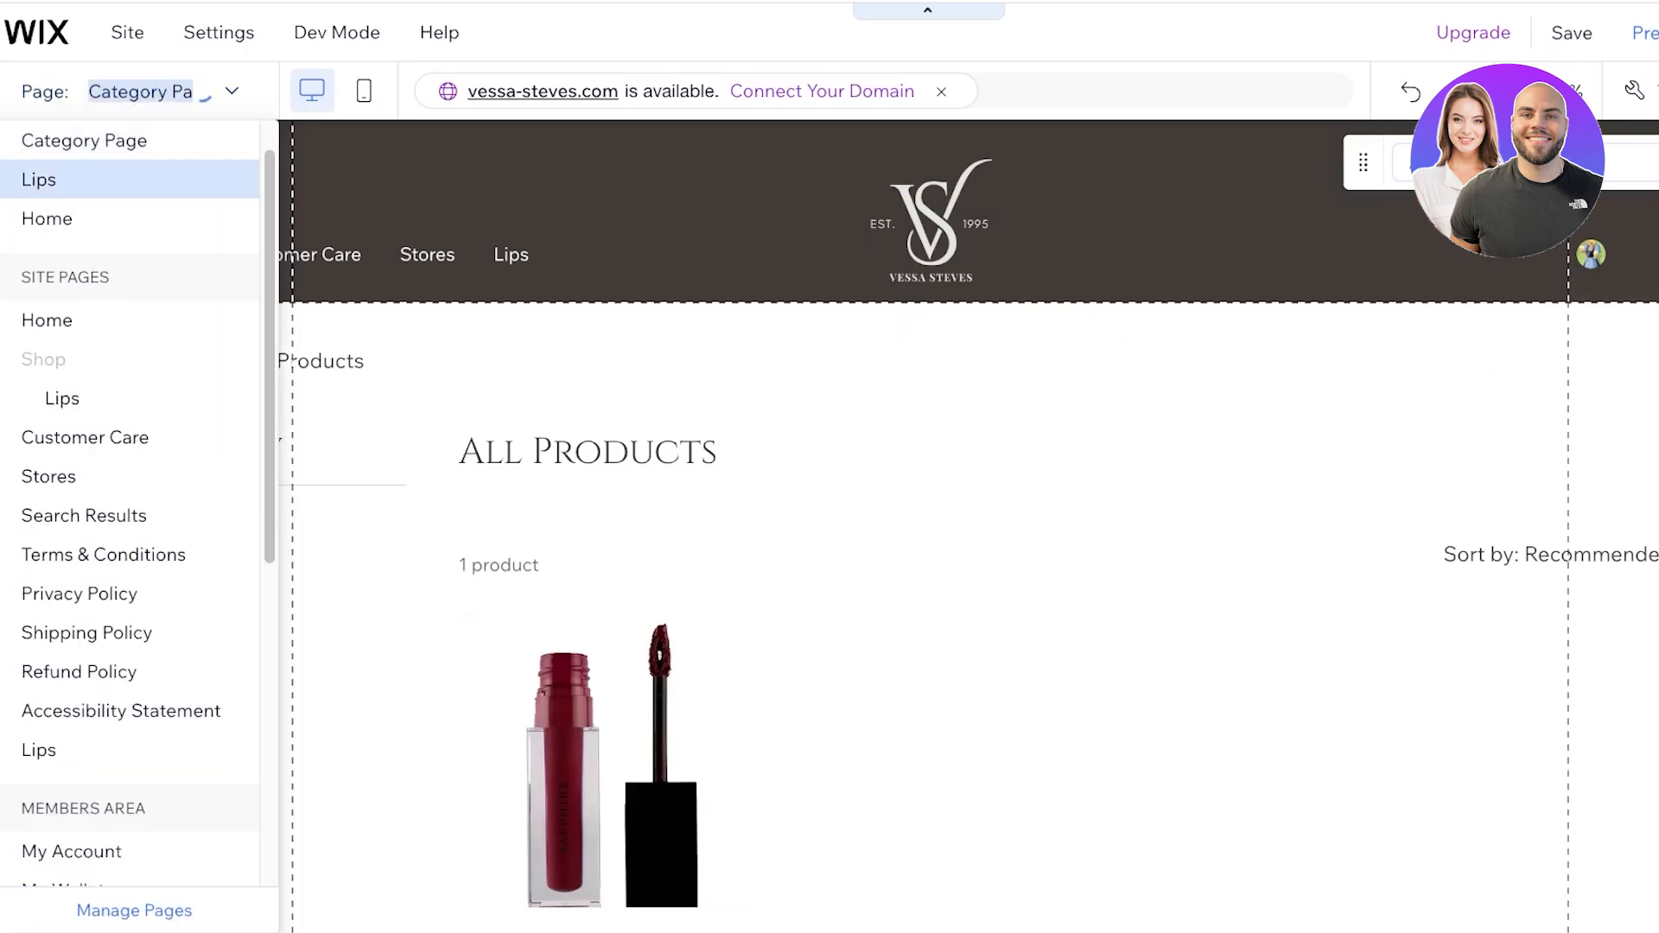
click(46, 218)
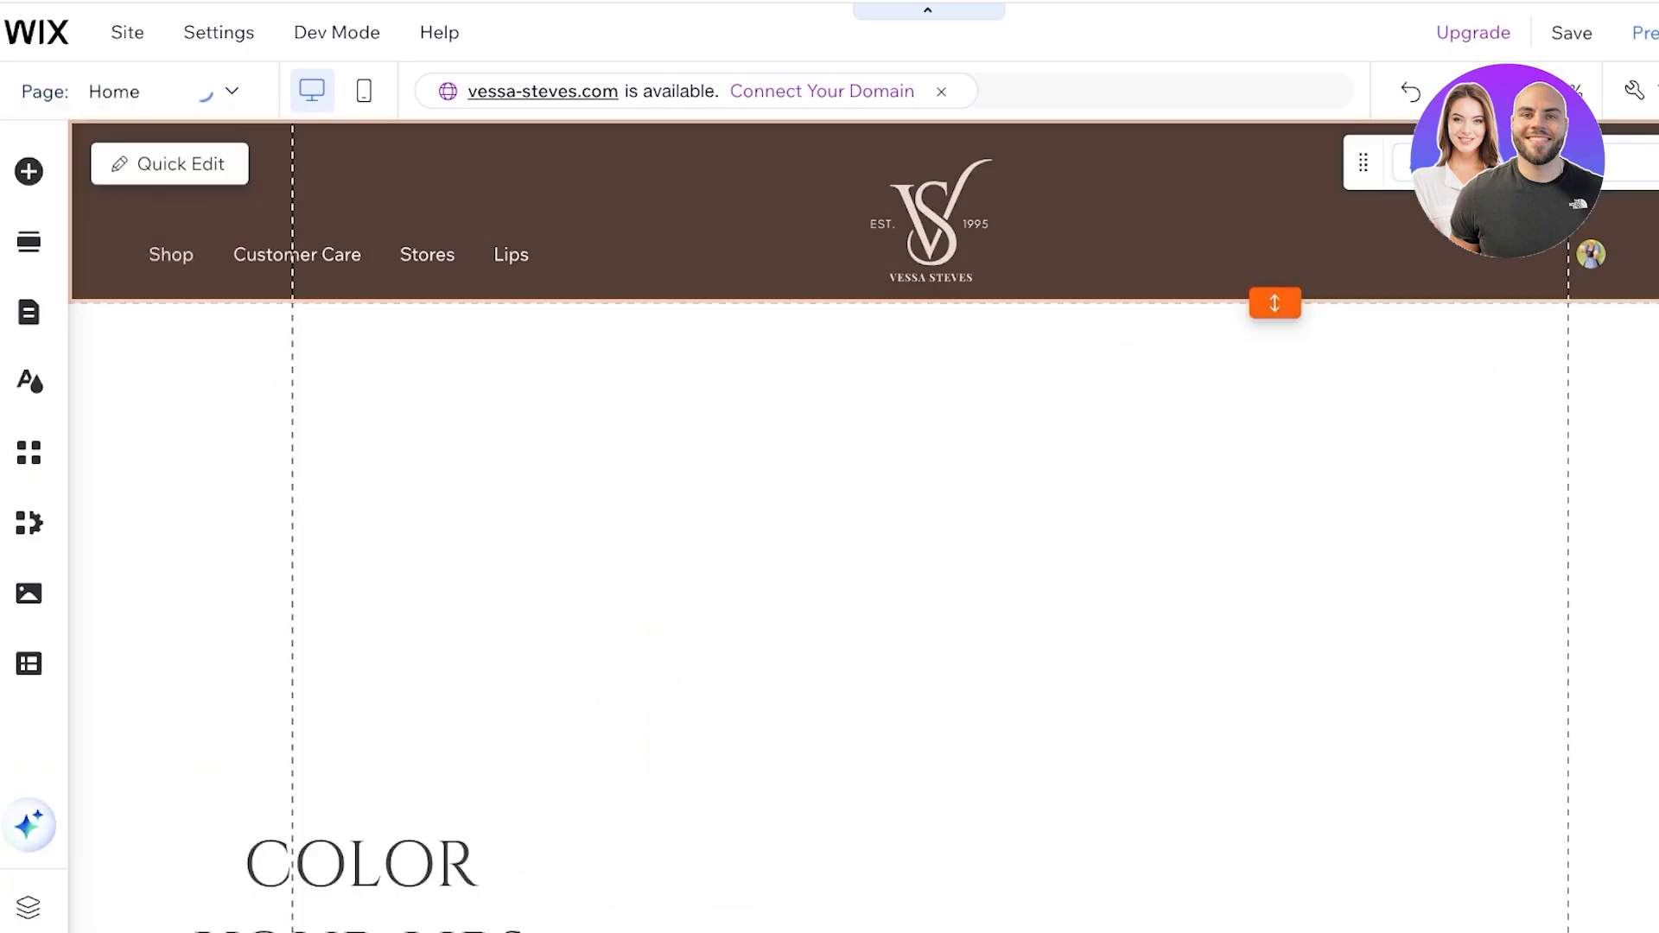
scroll(862, 527, down, 3)
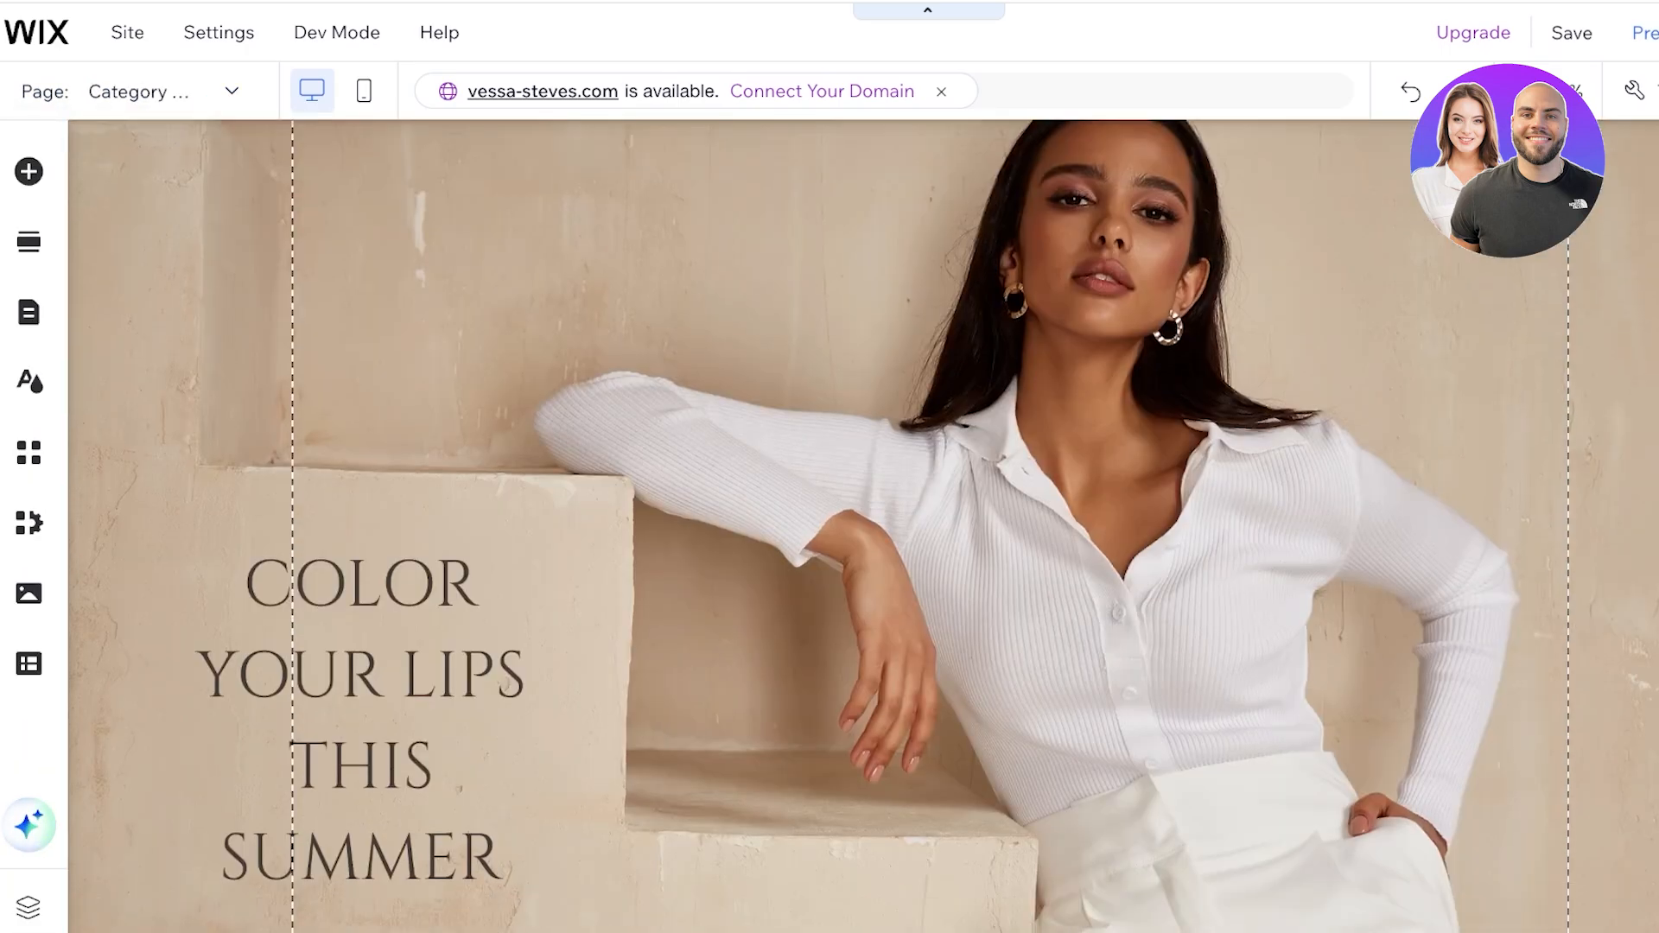
scroll(862, 527, up, 3)
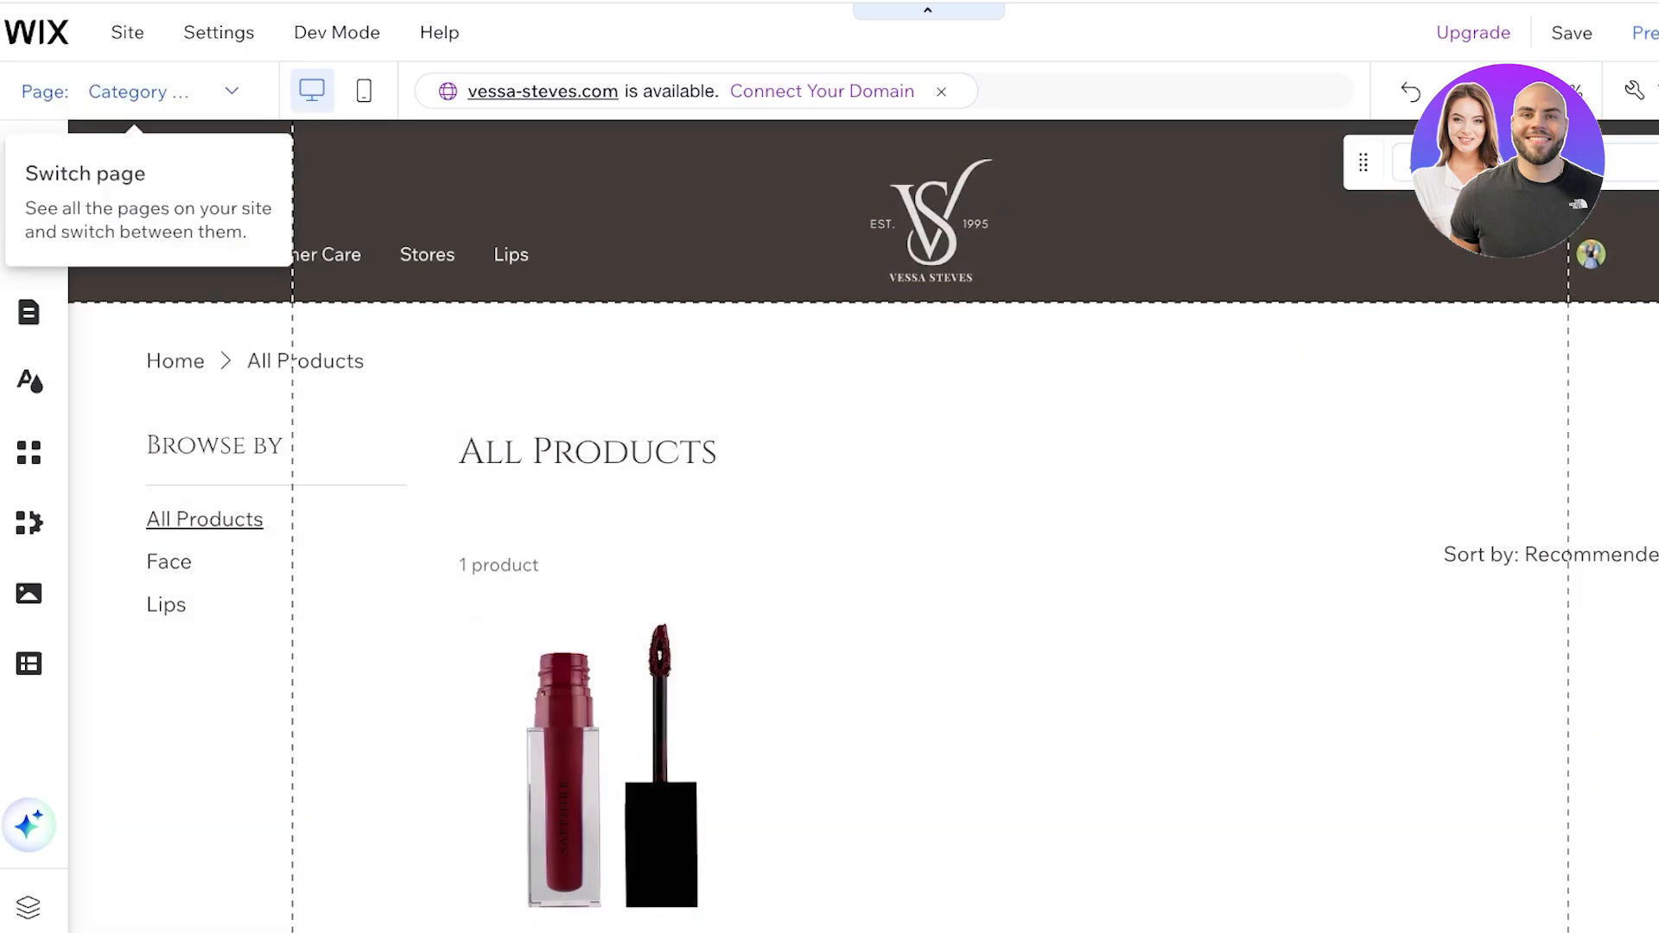
click(160, 90)
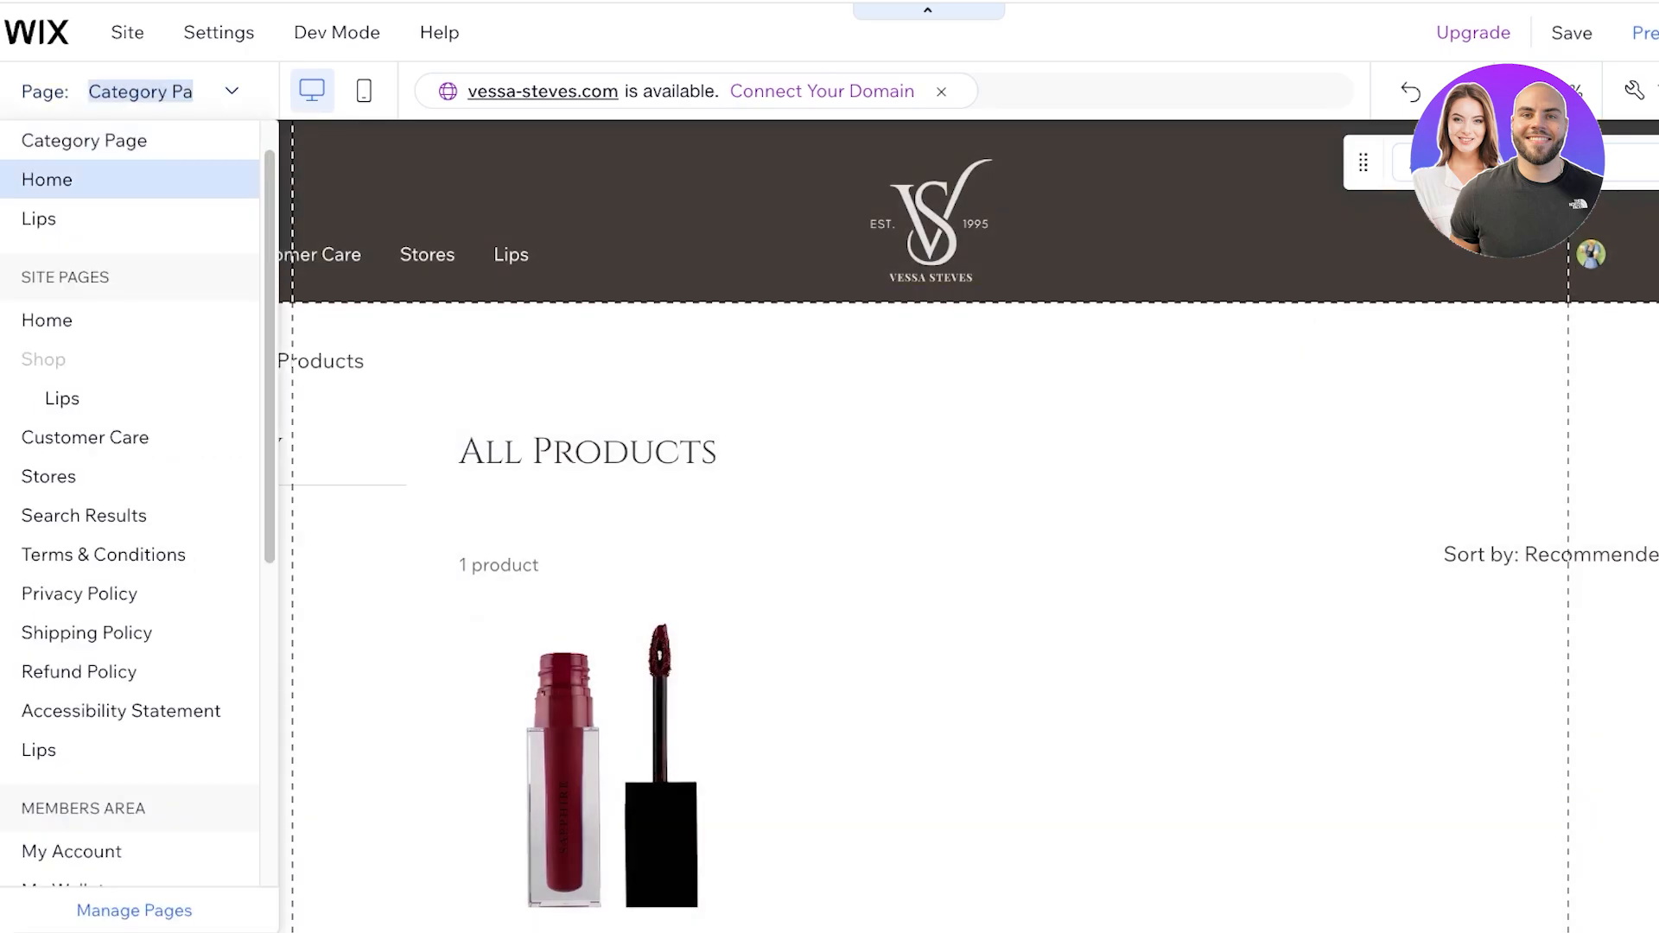
click(46, 179)
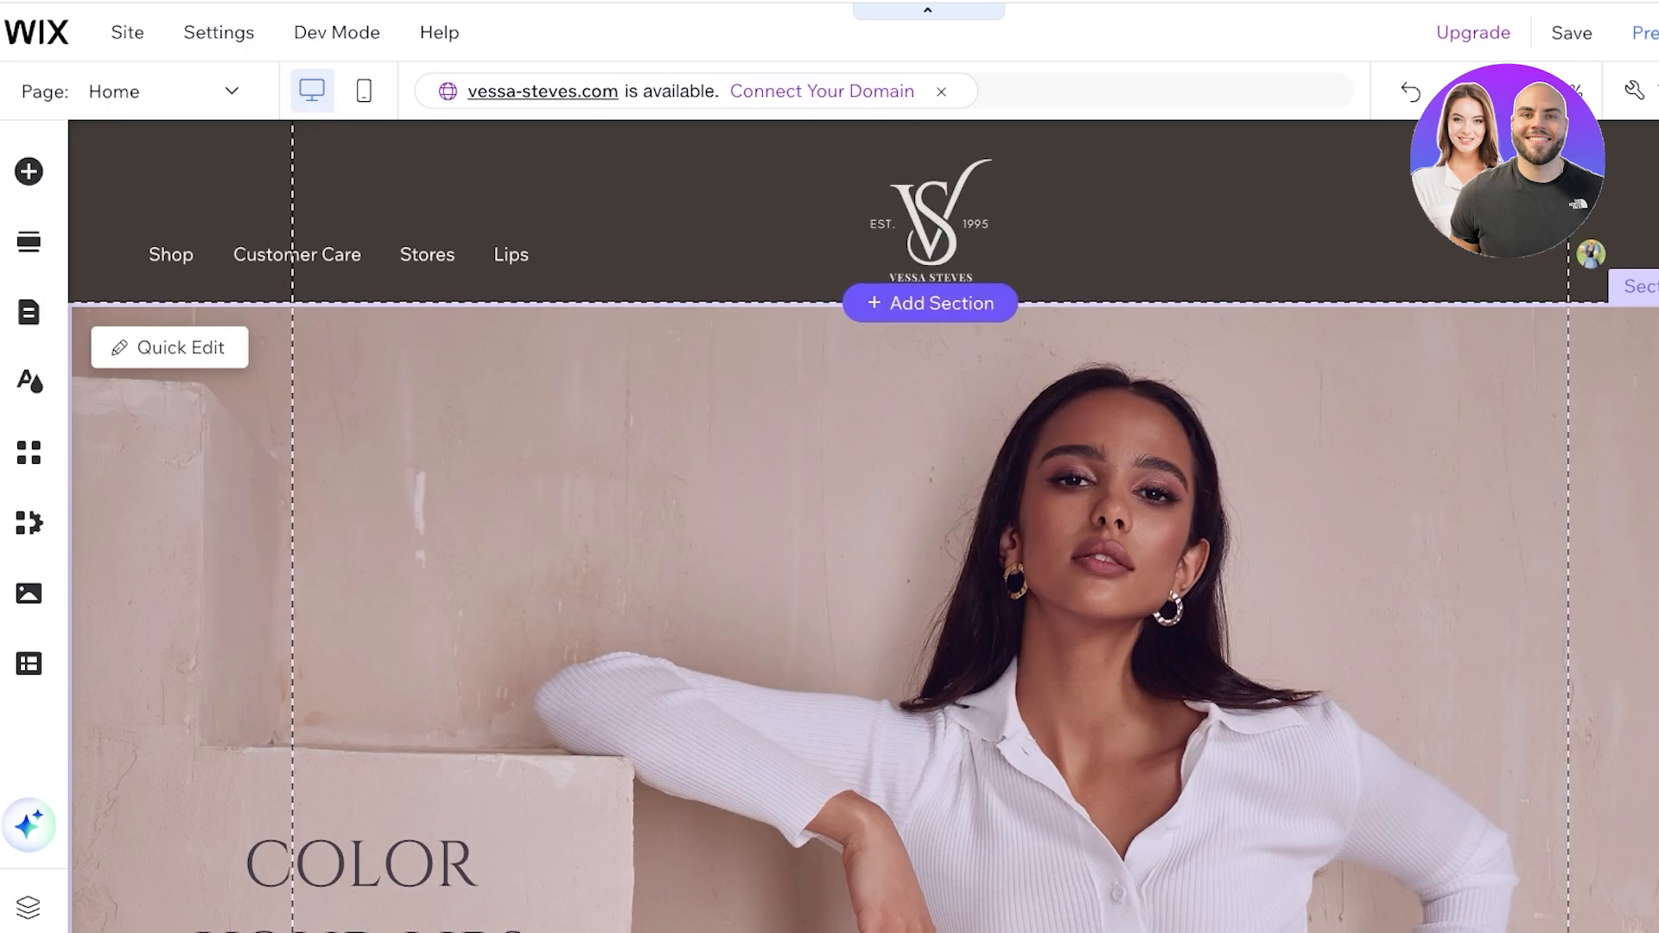
scroll(829, 519, down, 6)
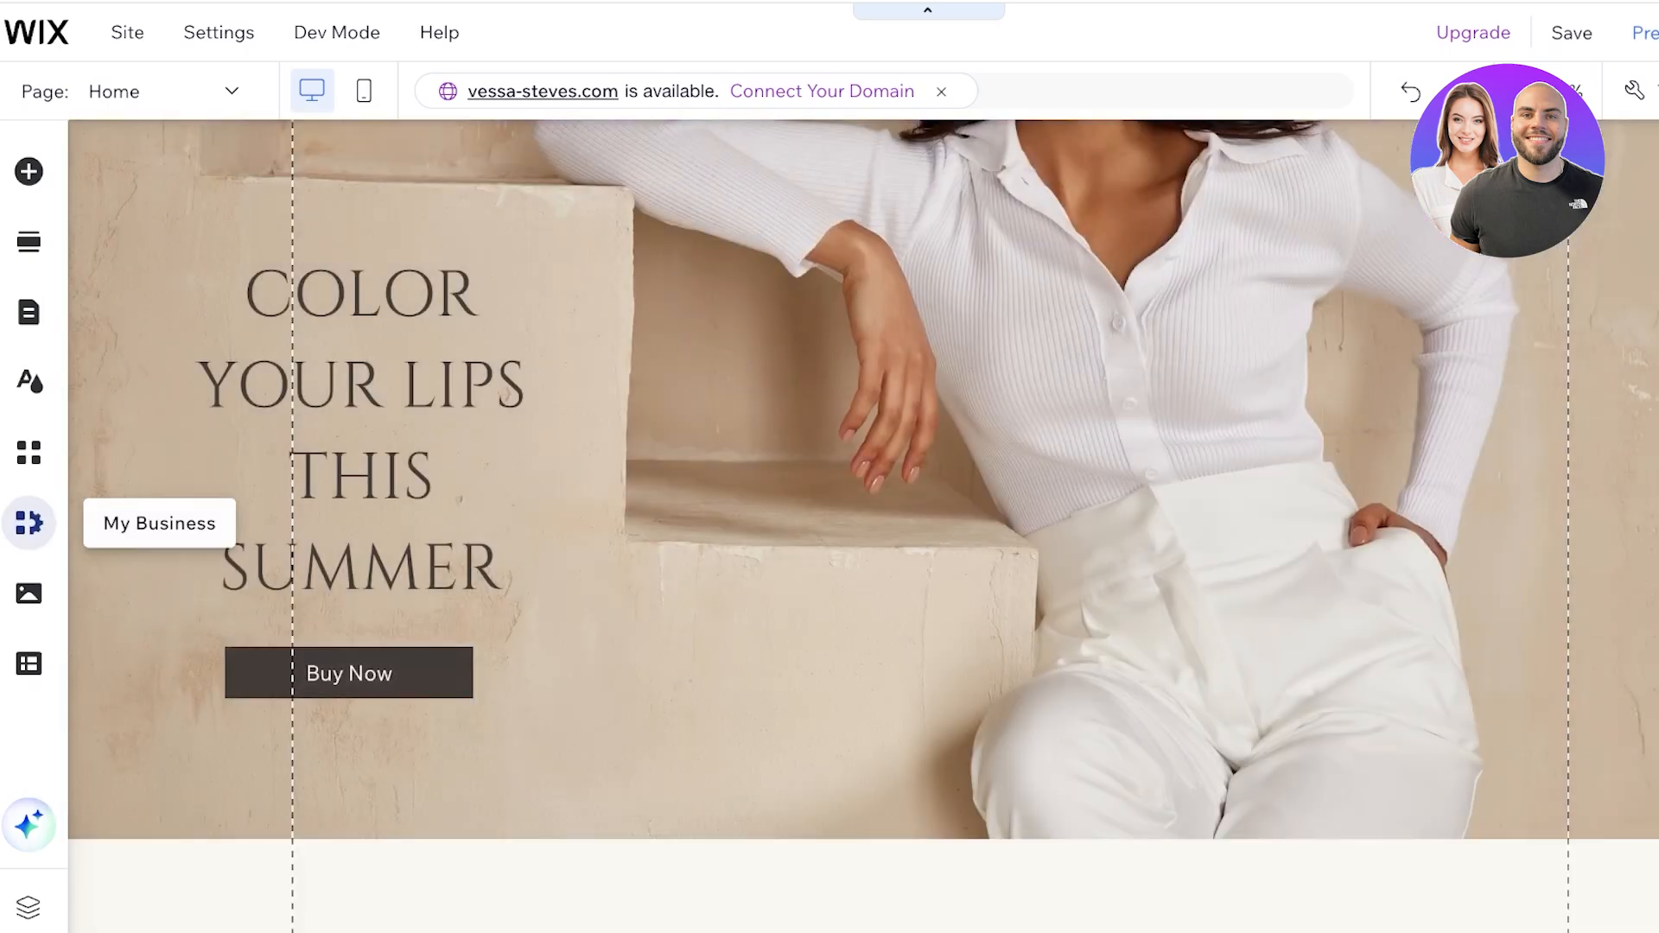
Browse the Wix App Market and search it for "wix" apps.
click(29, 452)
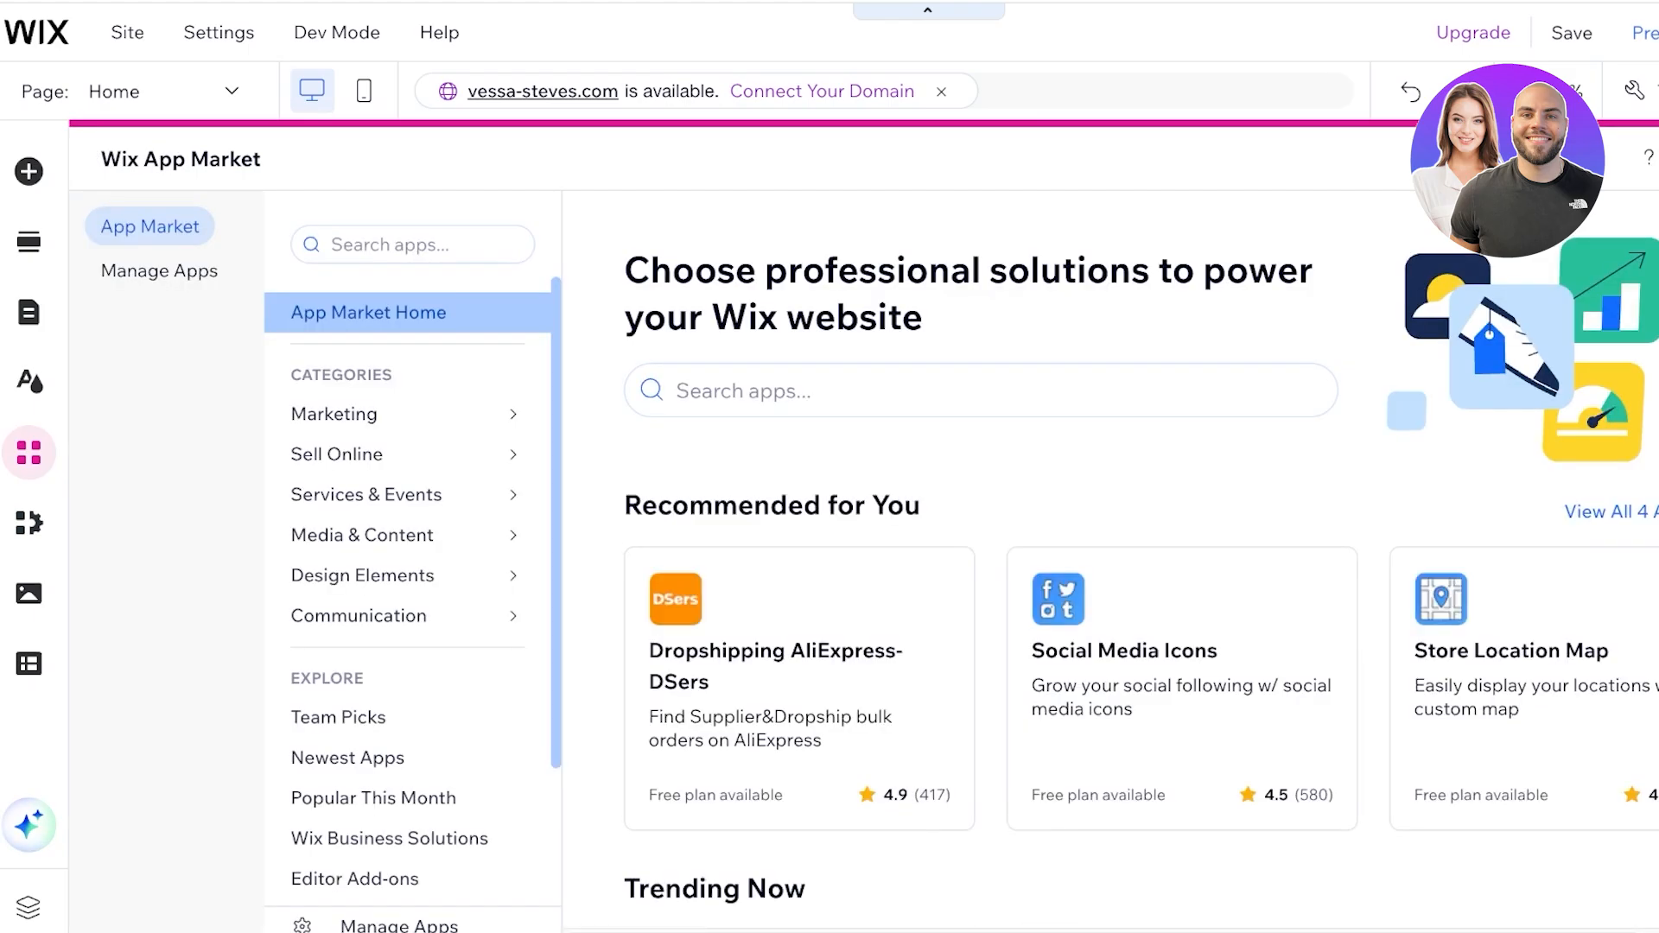
scroll(1141, 553, down, 10)
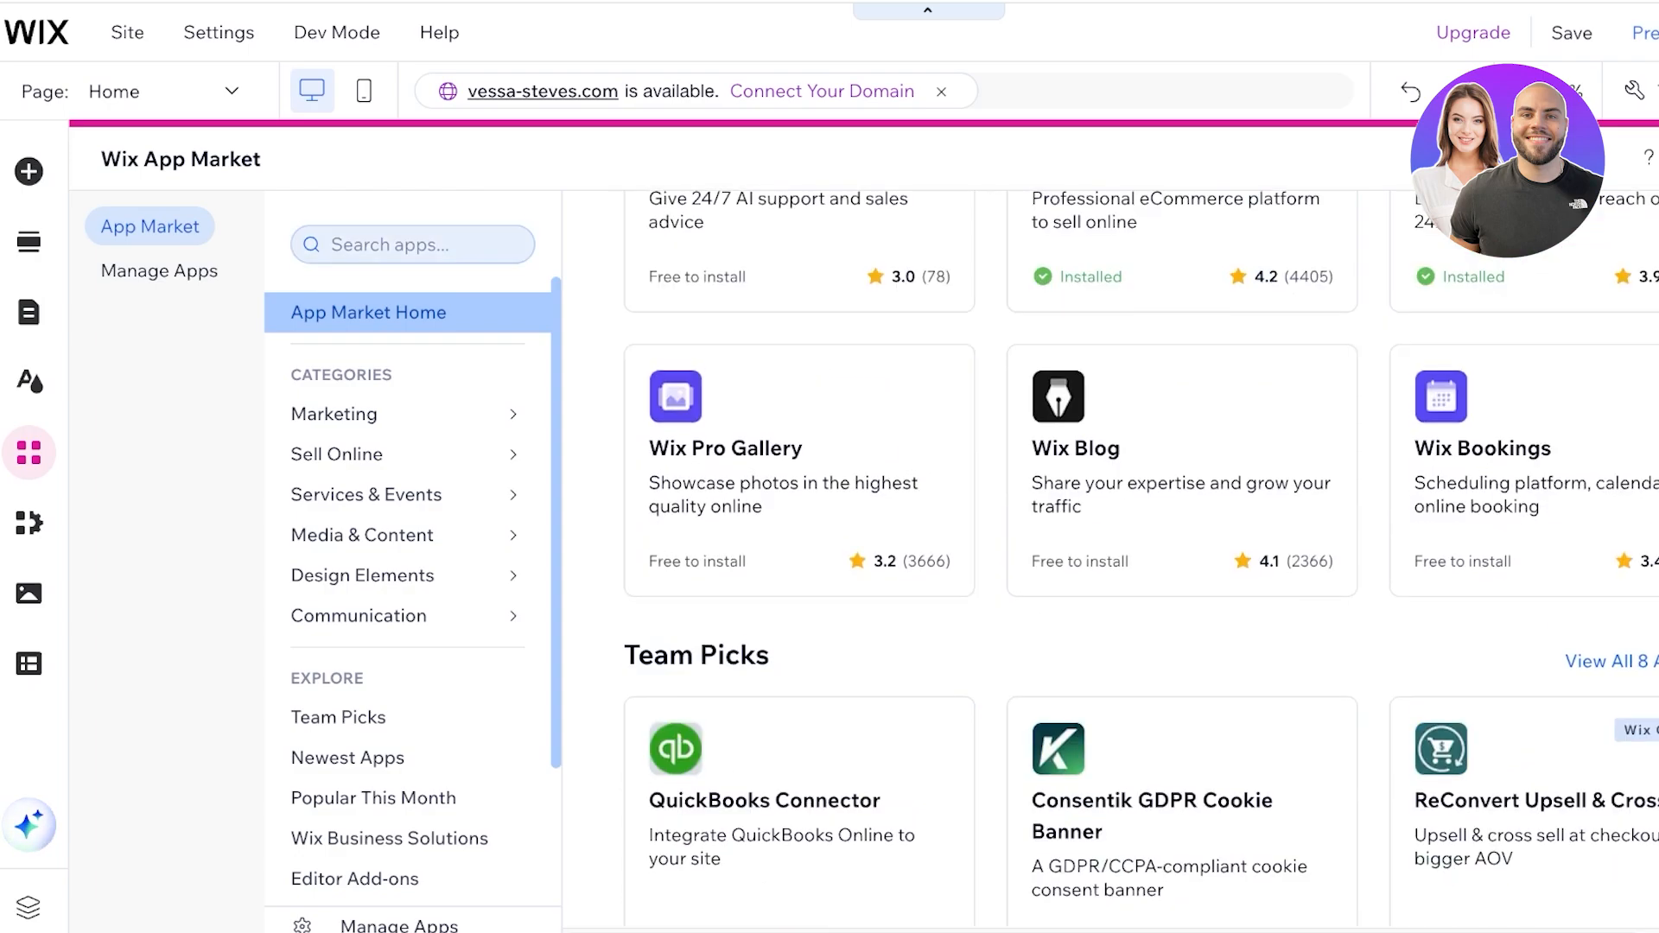
click(412, 244)
text(wix)
key(Return)
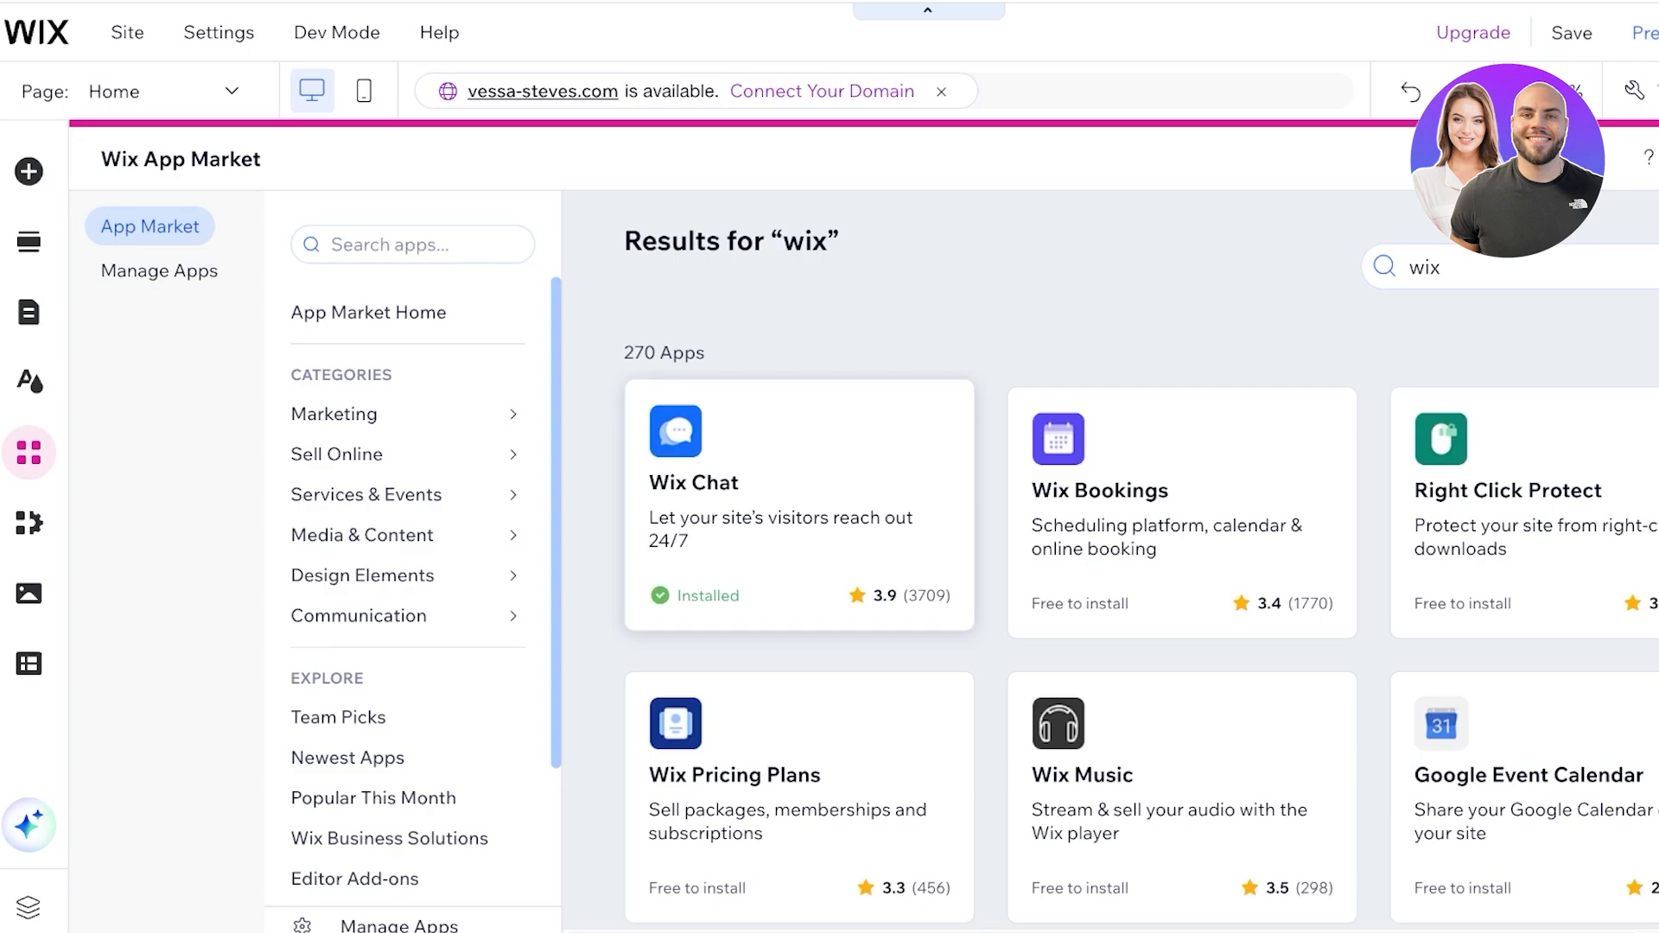
Close the App Market, go back to the top of the Home page, and save the site.
scroll(1181, 734, down, 5)
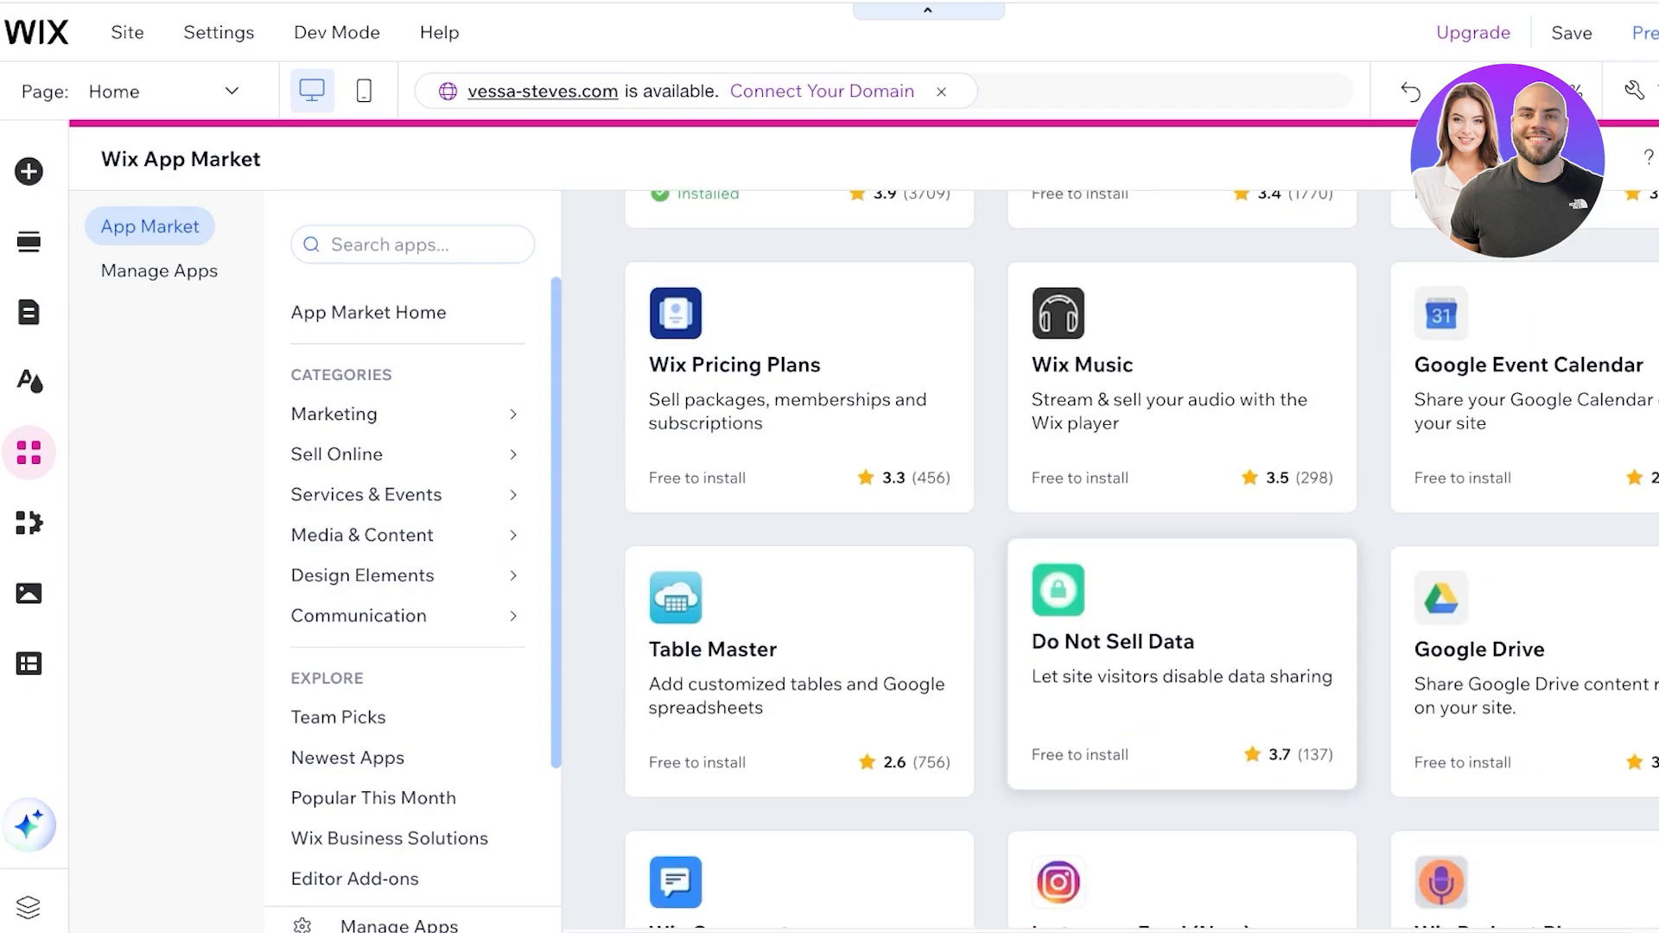
click(1656, 157)
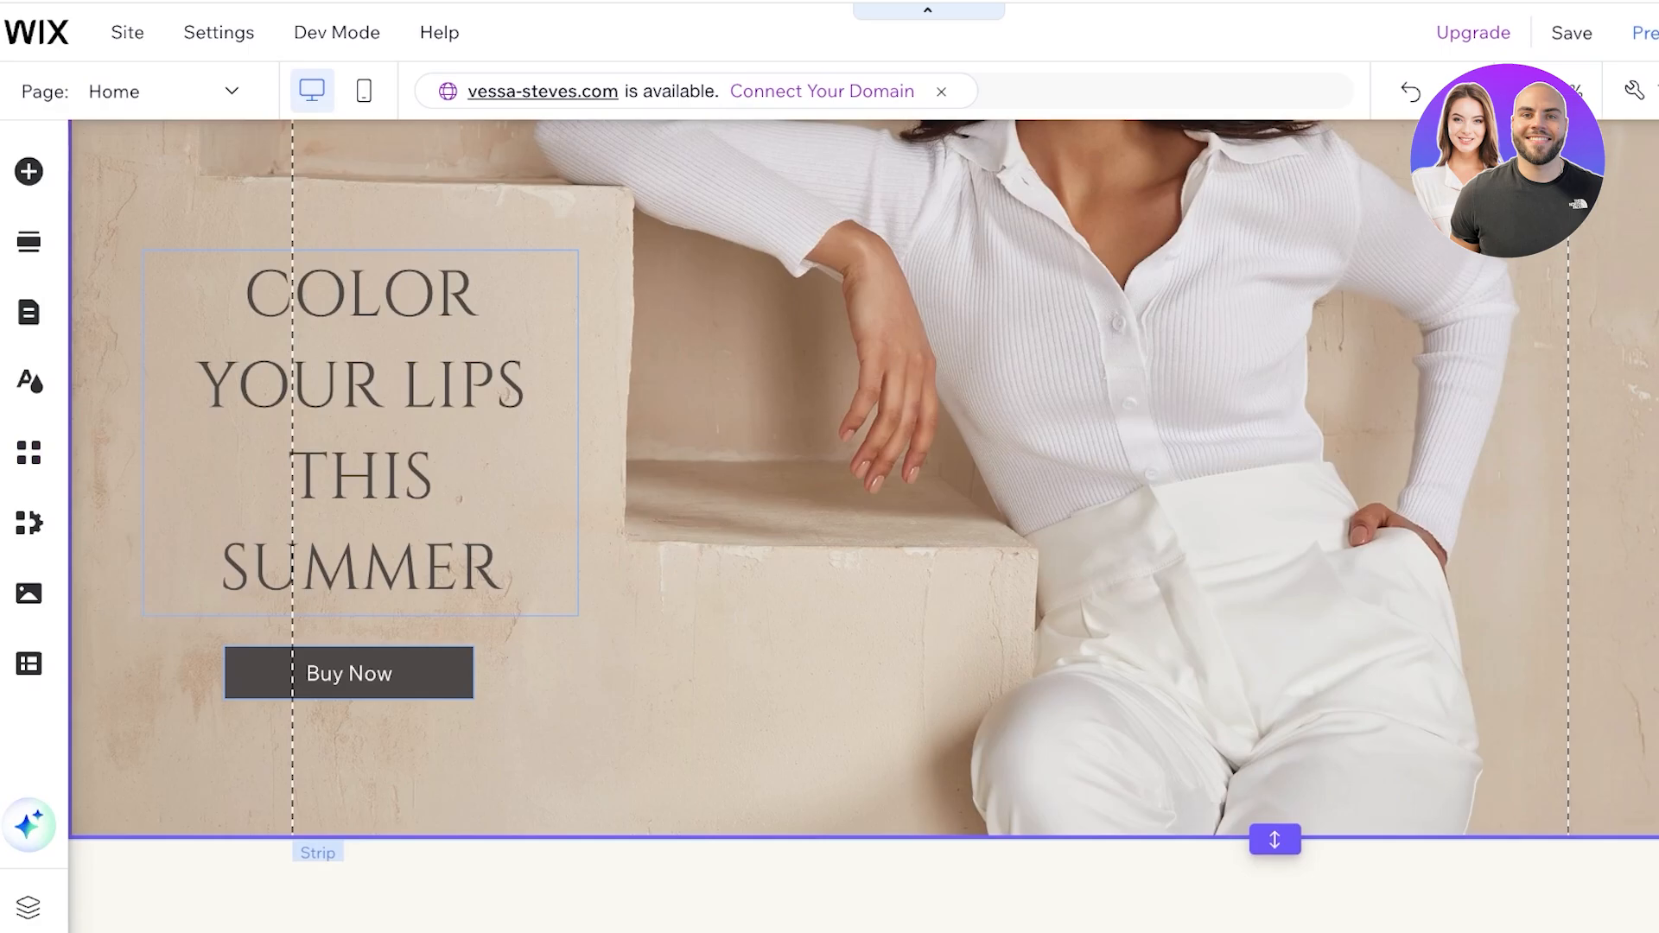
scroll(864, 527, up, 7)
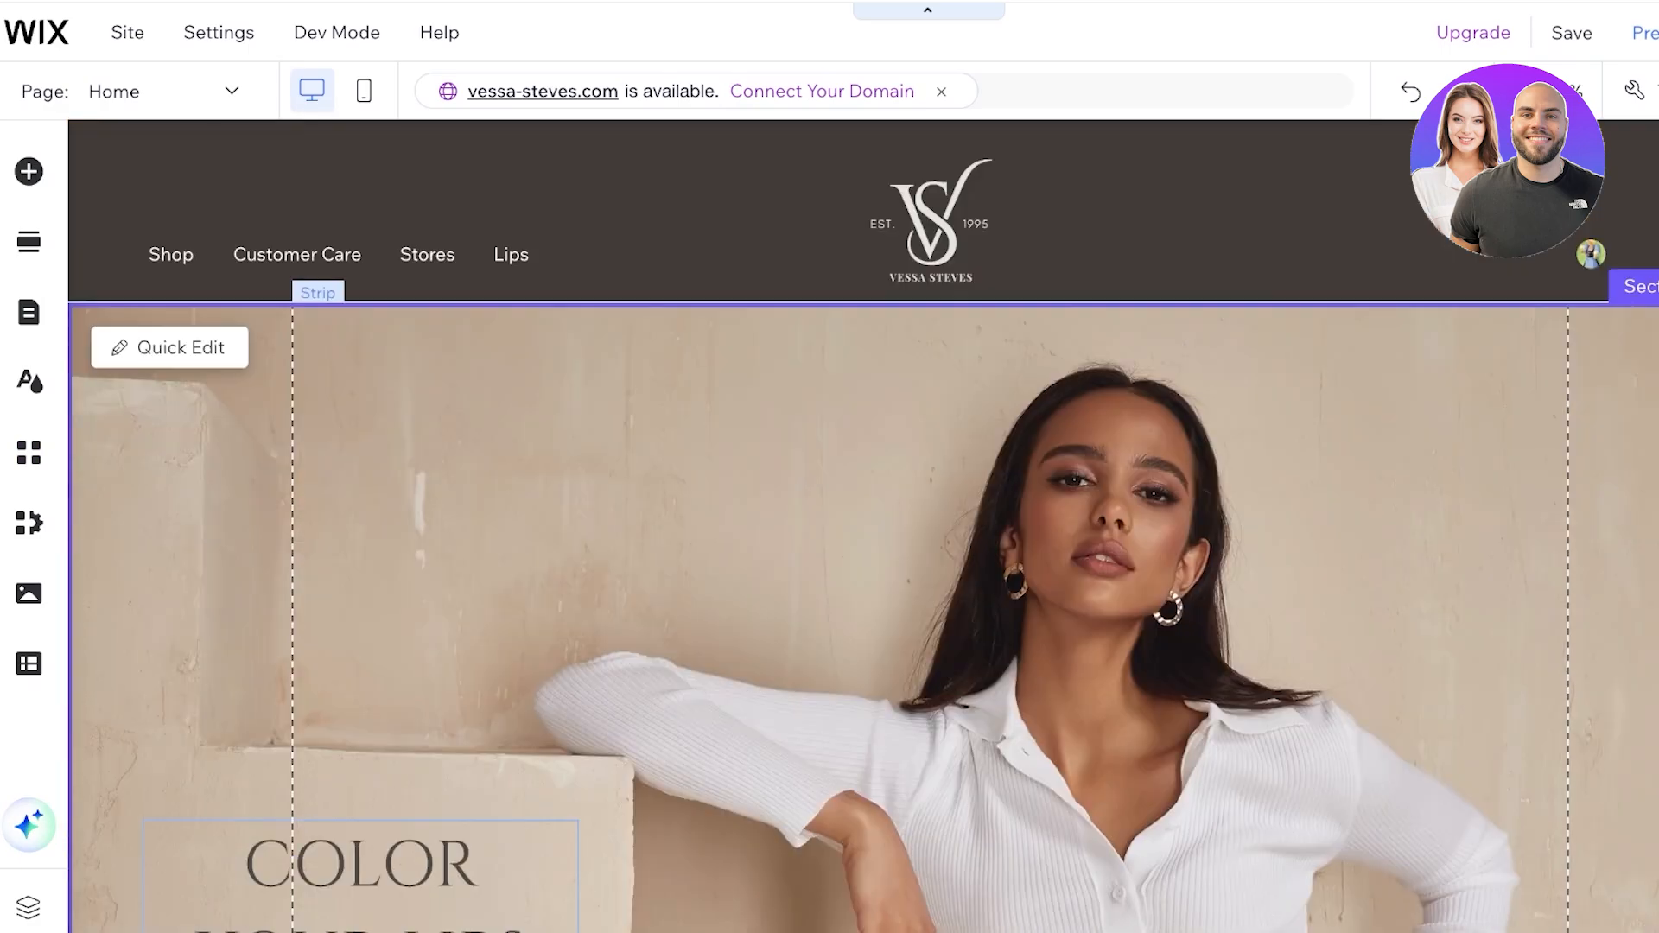
key(ctrl+s)
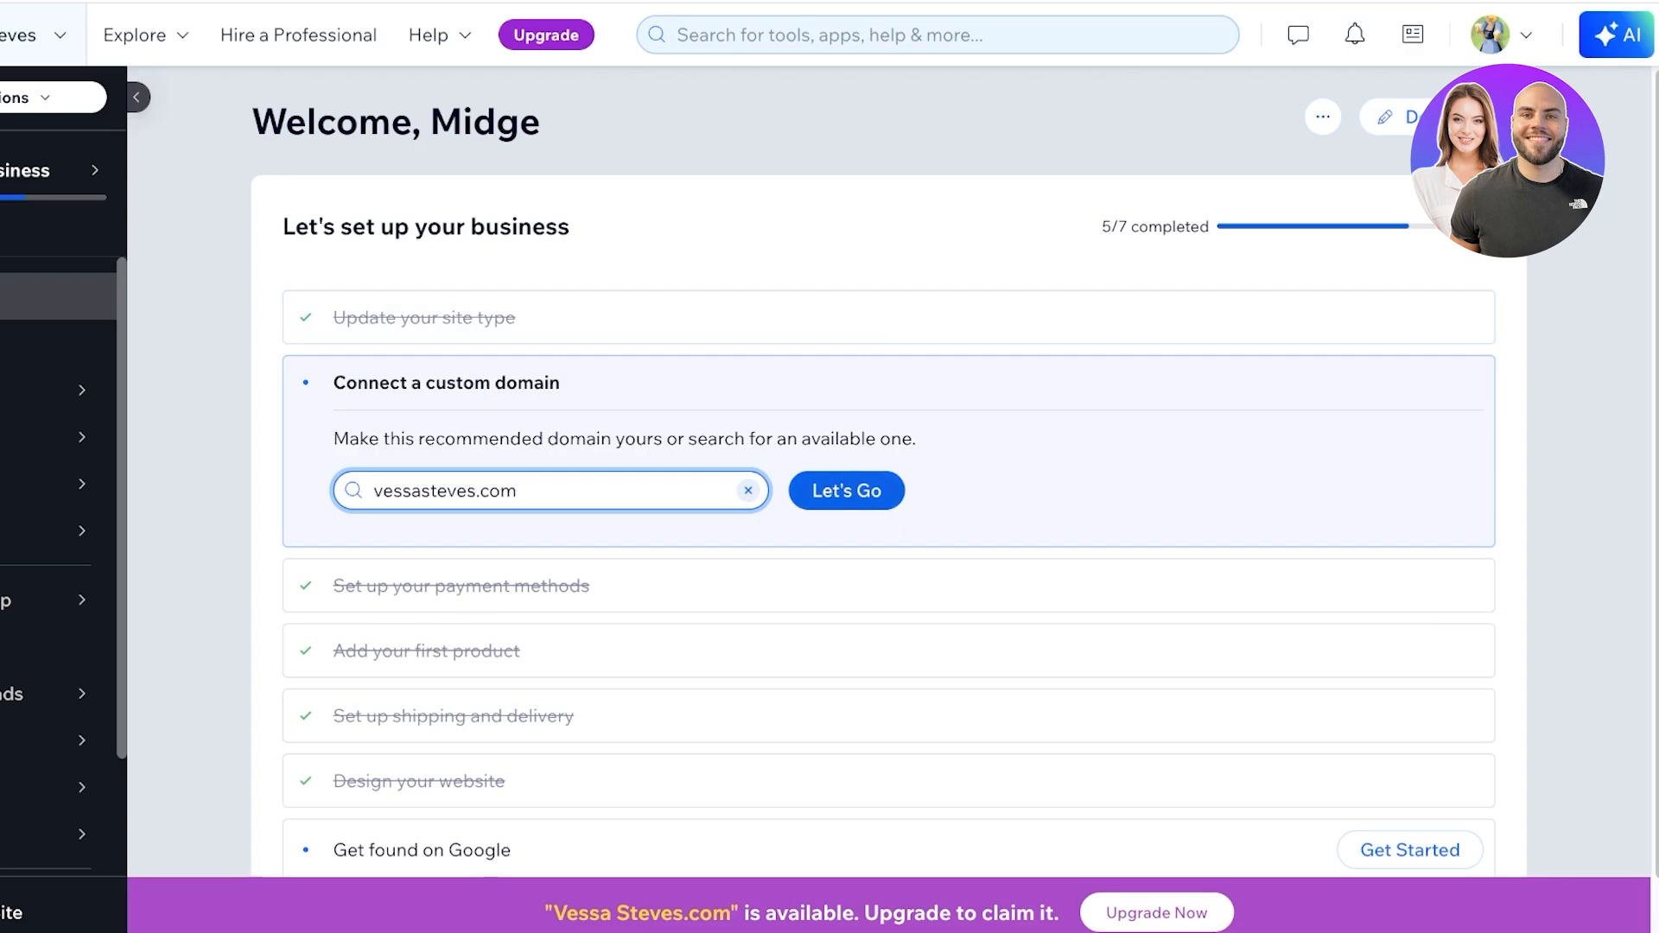
Check whether vessasteves.com is available and proceed with buying the domain only, without a Premium plan.
click(846, 491)
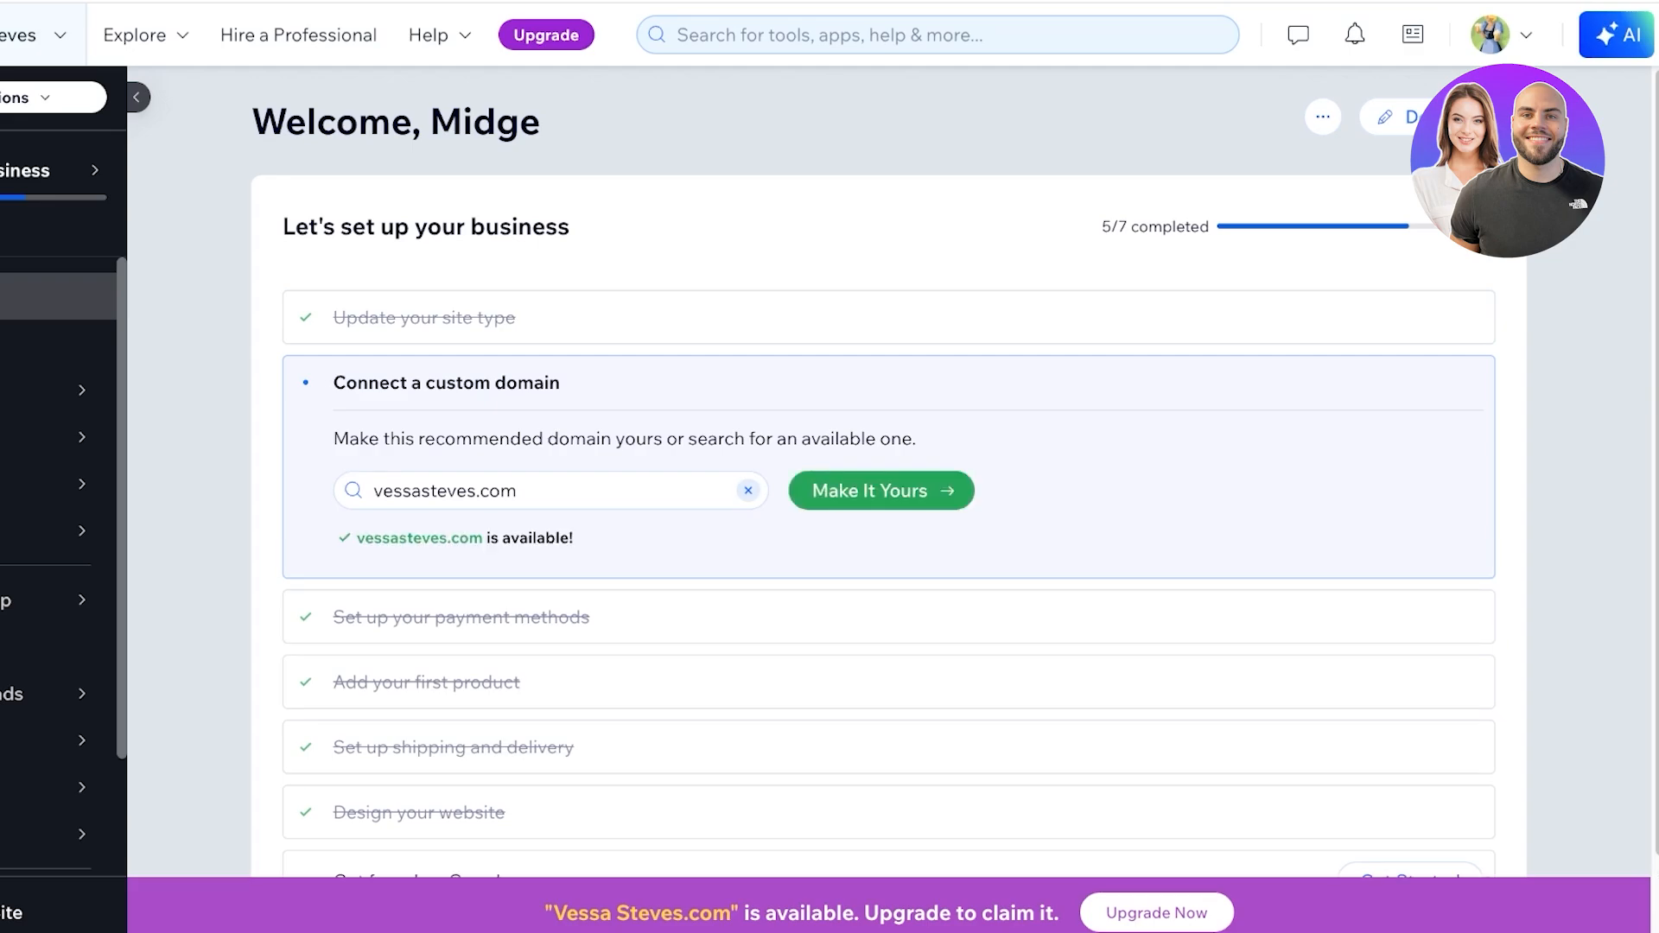
click(881, 490)
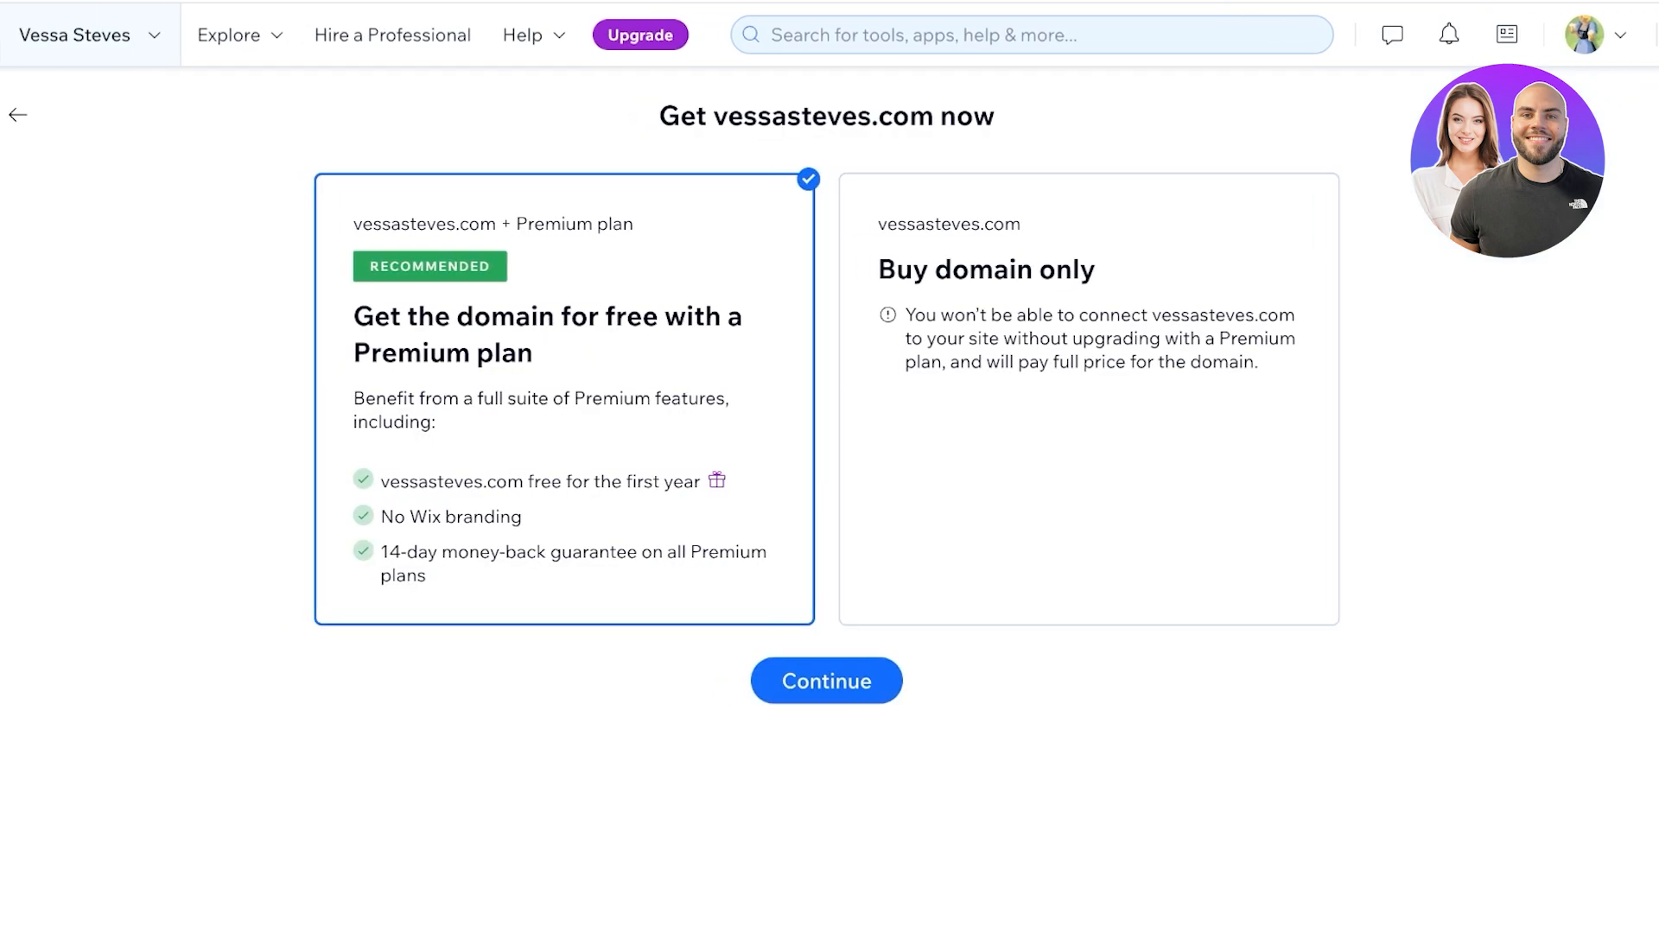
click(1046, 397)
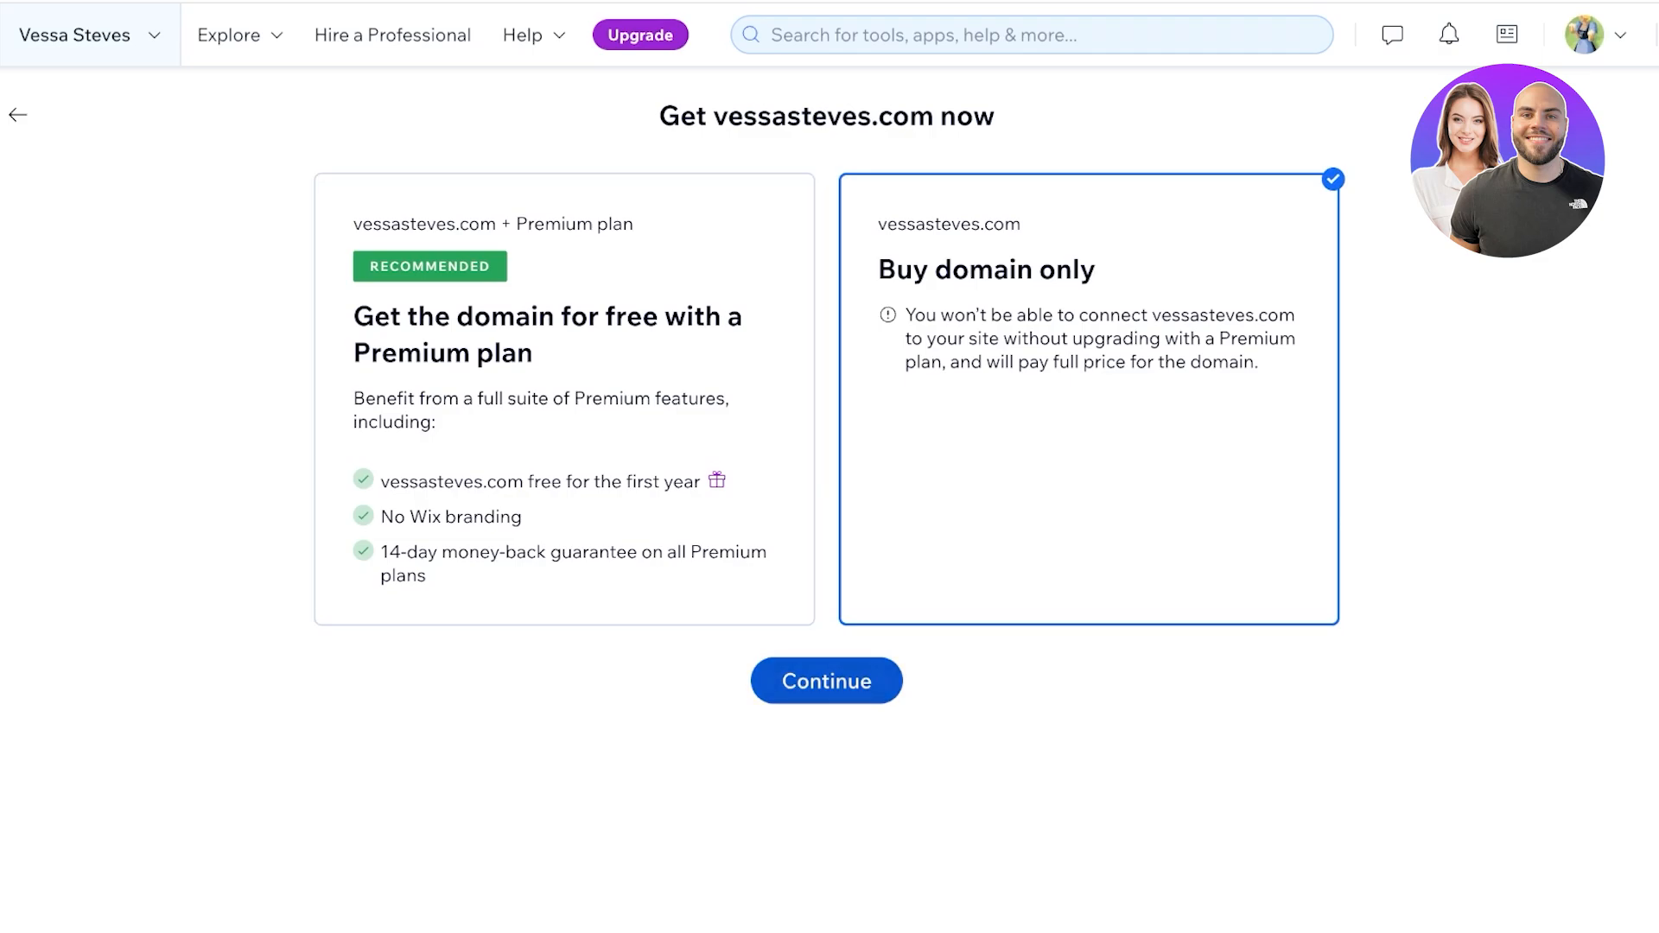
click(826, 681)
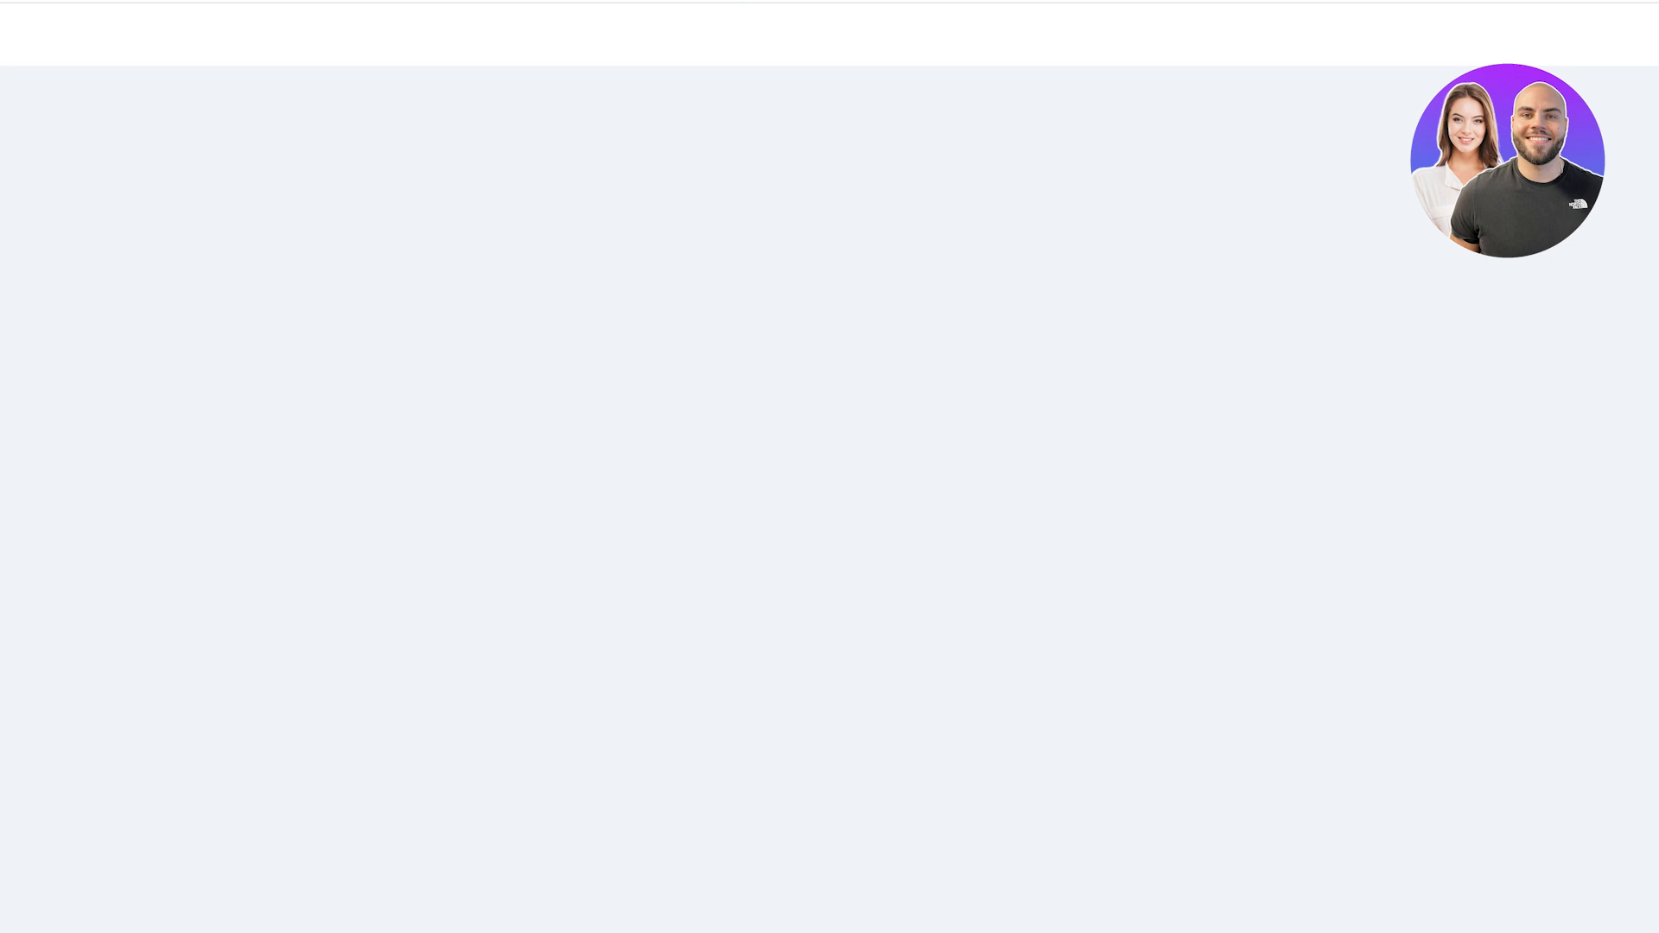
scroll(829, 484, down, 1)
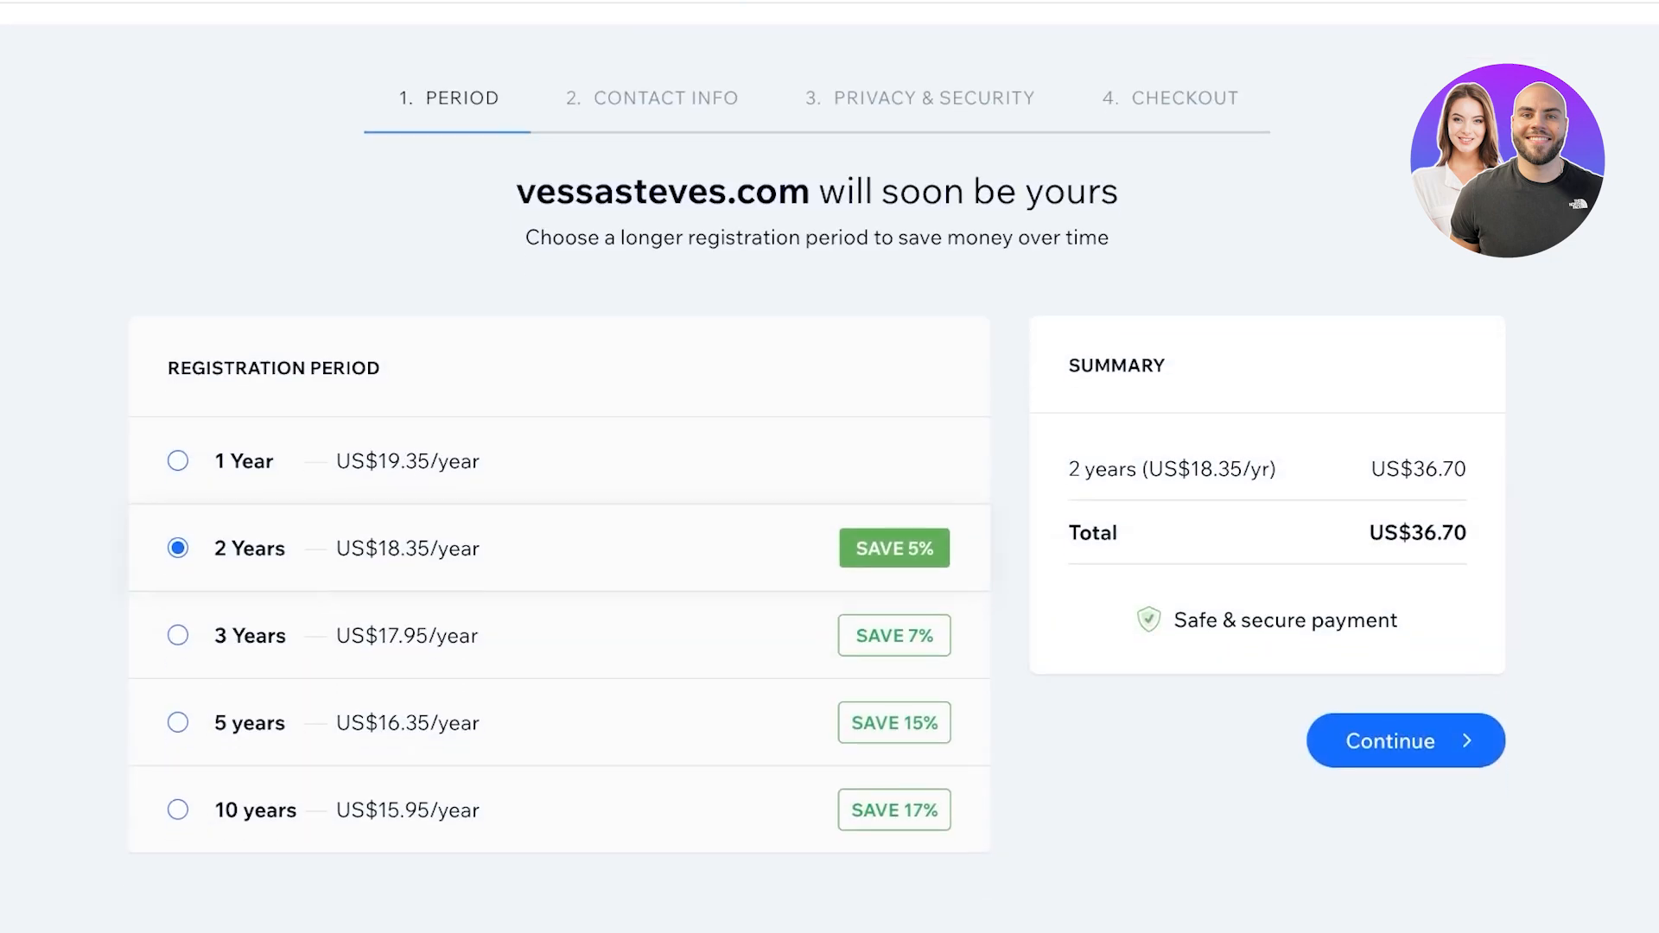
Compare the vessasteves.com registration prices for 1, 2, 3 and 10 years.
click(178, 460)
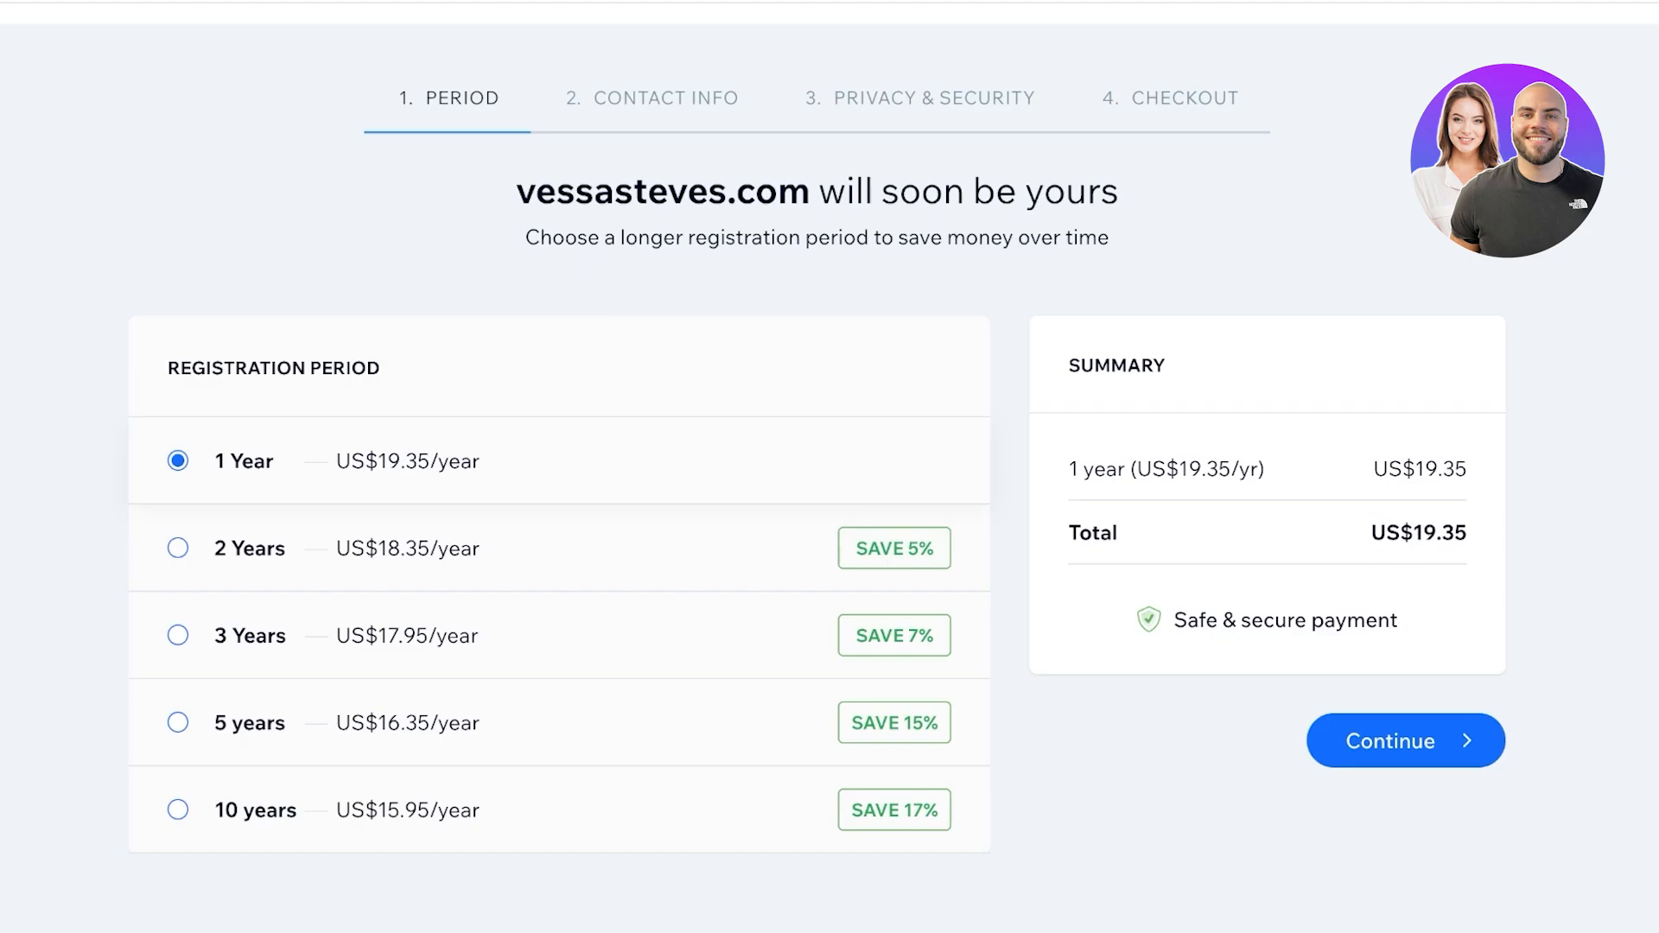
click(178, 548)
click(178, 635)
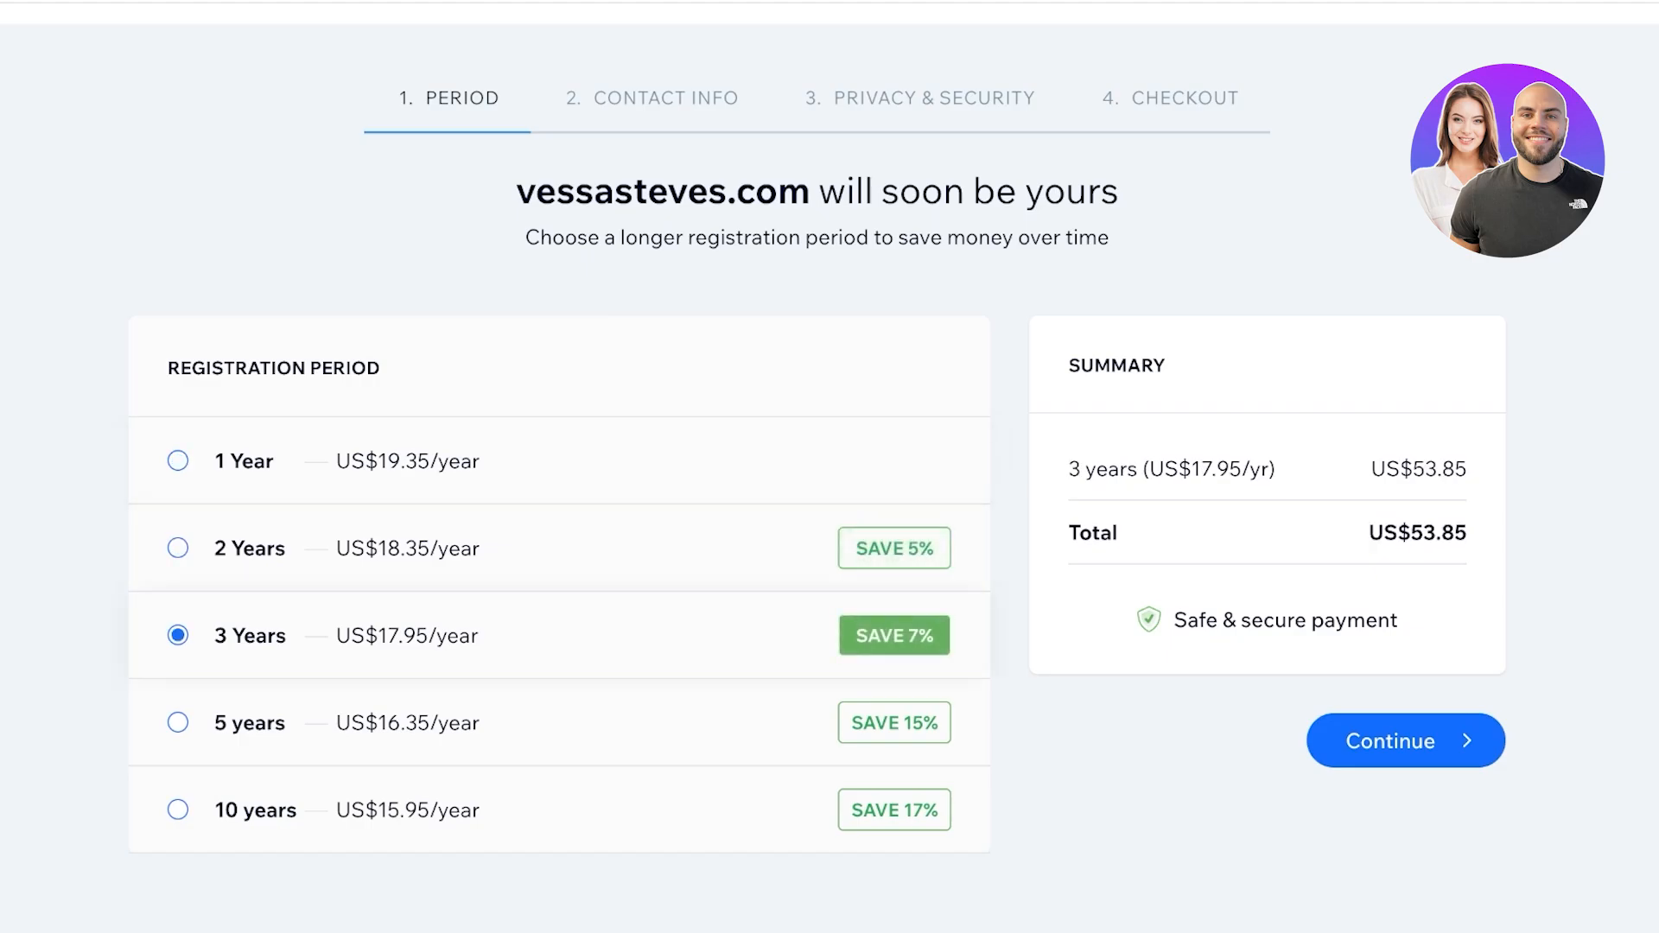
click(178, 809)
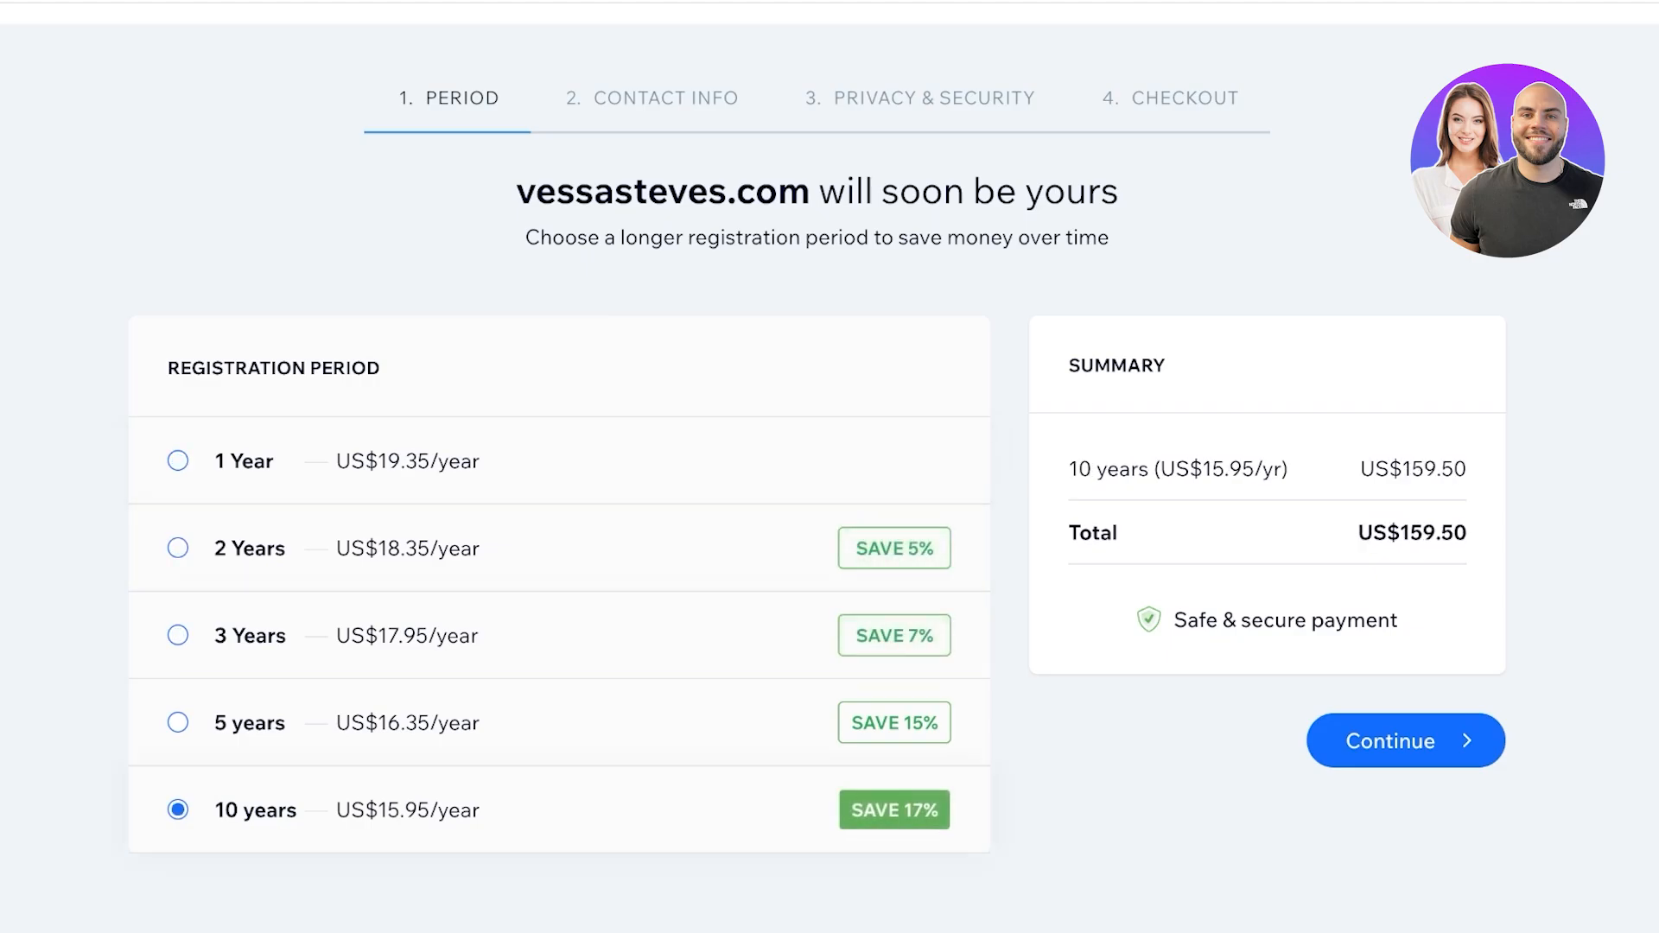
scroll(830, 466, up, 1)
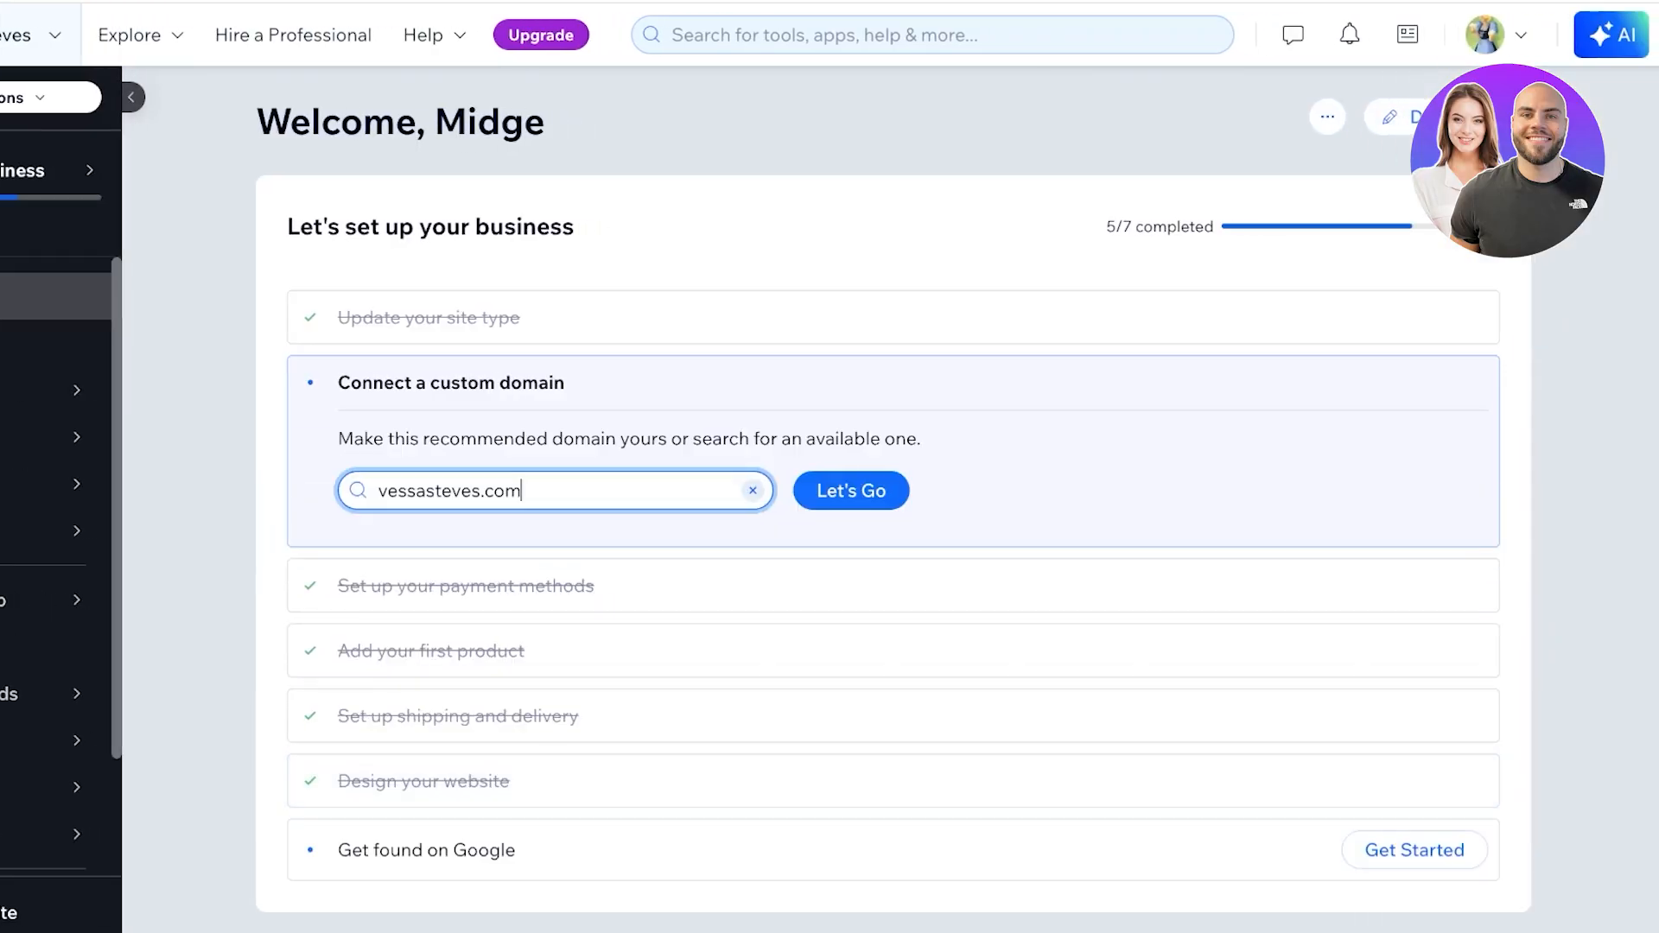
Replace the domain name in the custom domain setup task with thespencer.site and search for it.
click(518, 491)
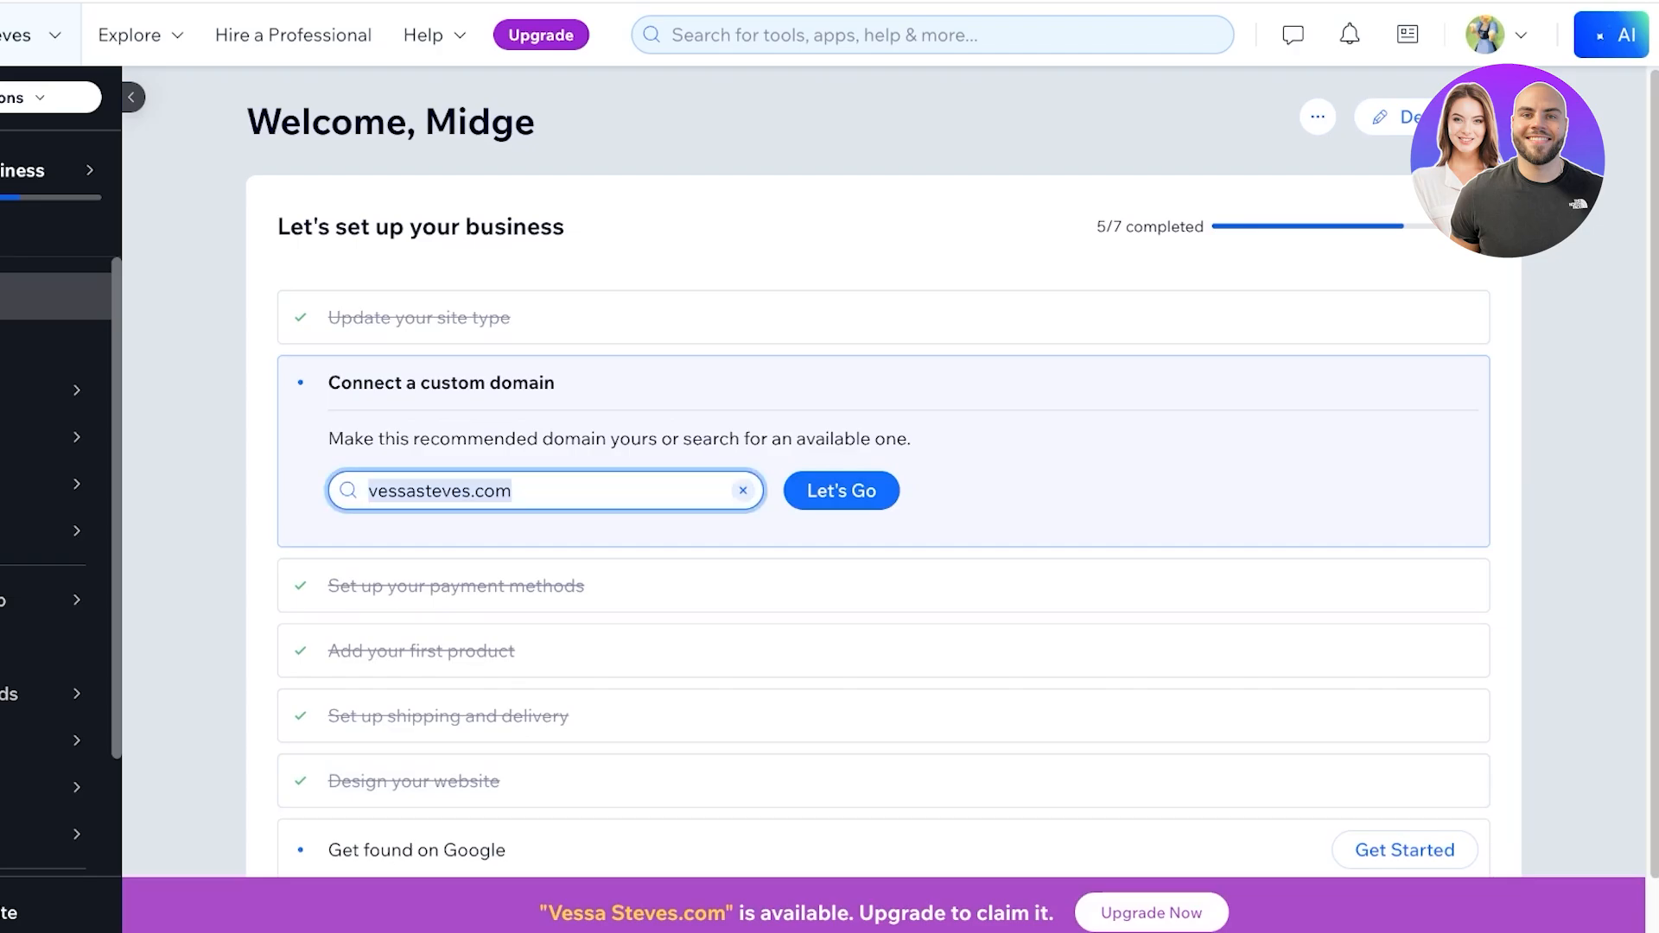
text(lily)
key(BackSpace)
key(BackSpace)
key(BackSpace)
key(BackSpace)
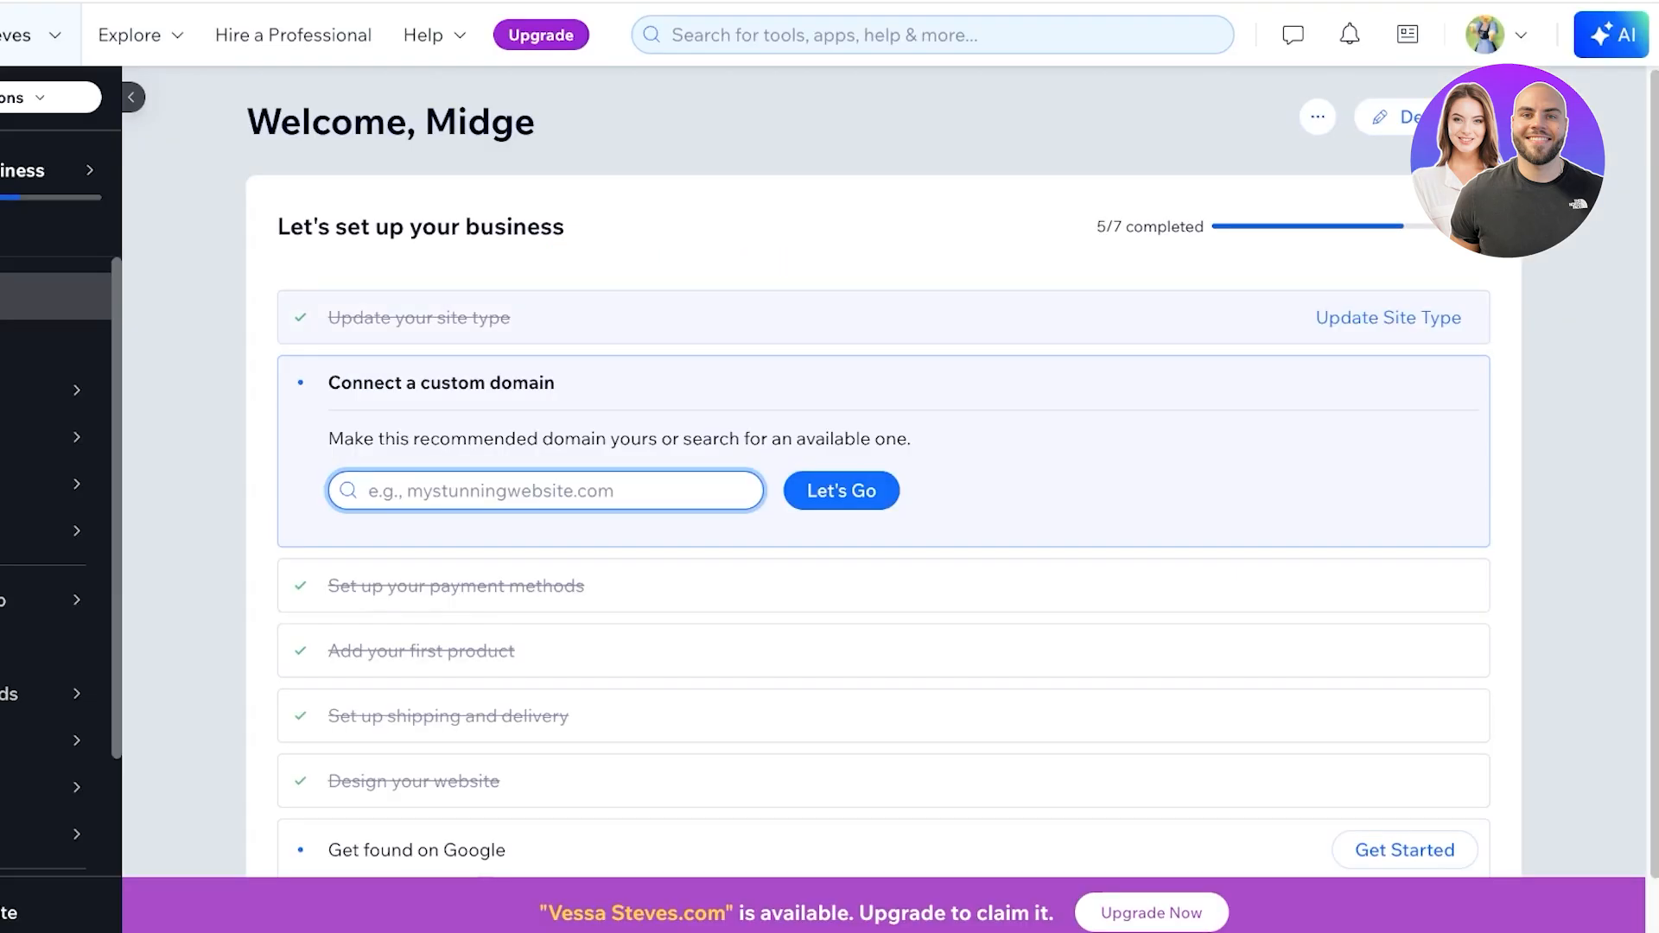
text(thespencer.site)
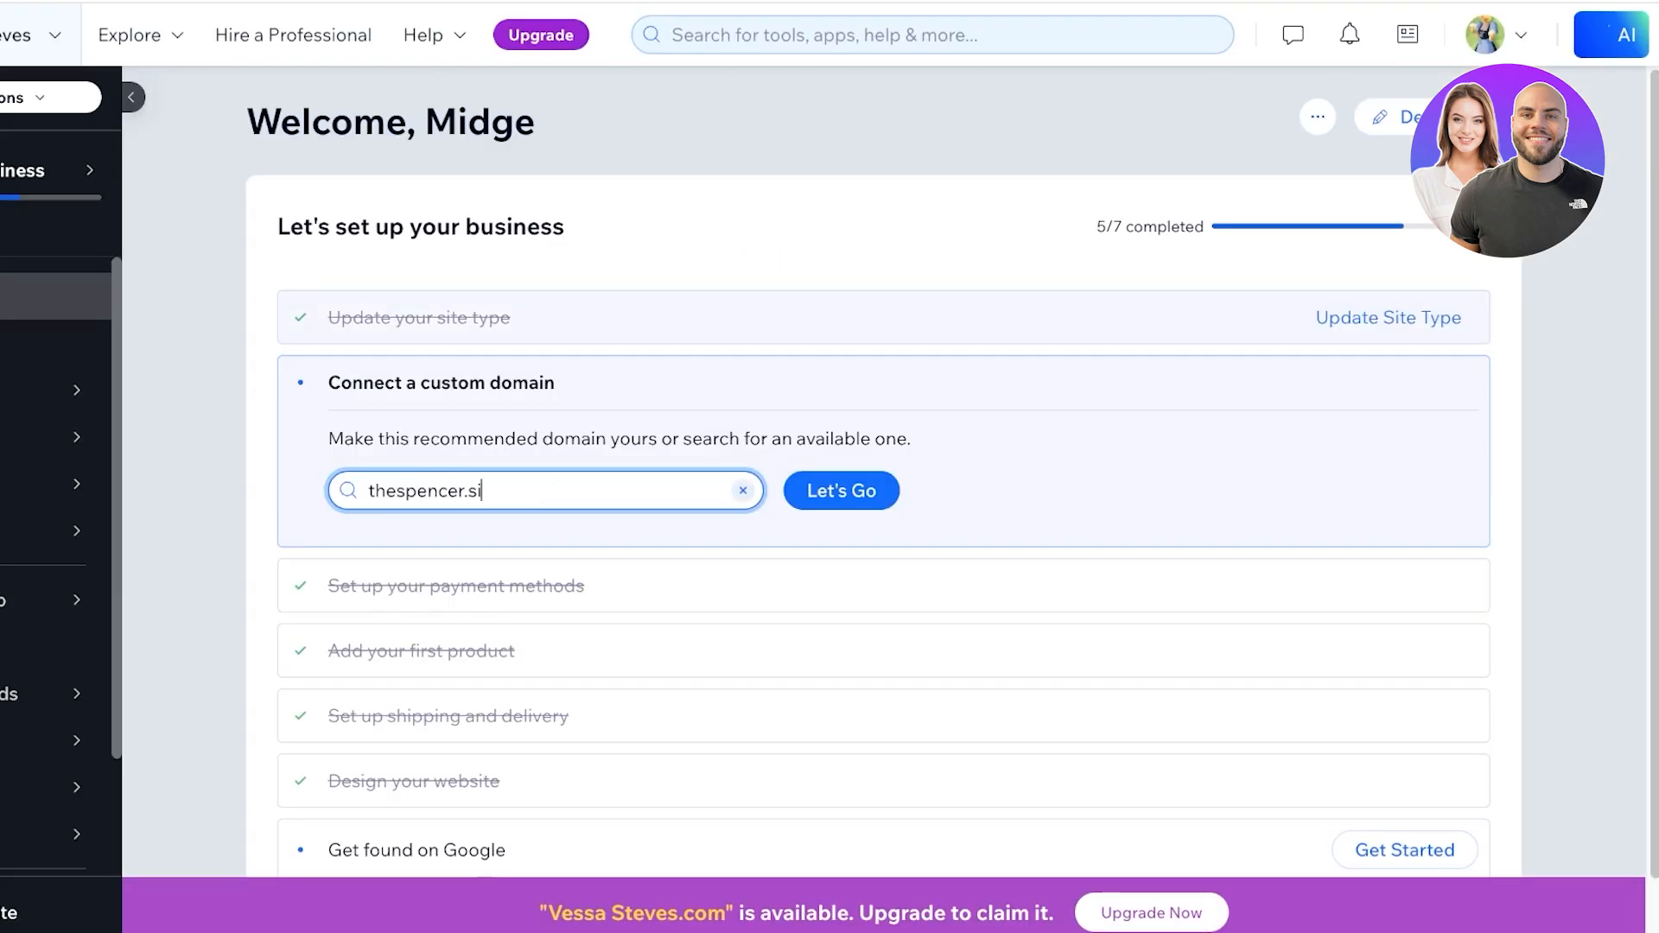
key(Return)
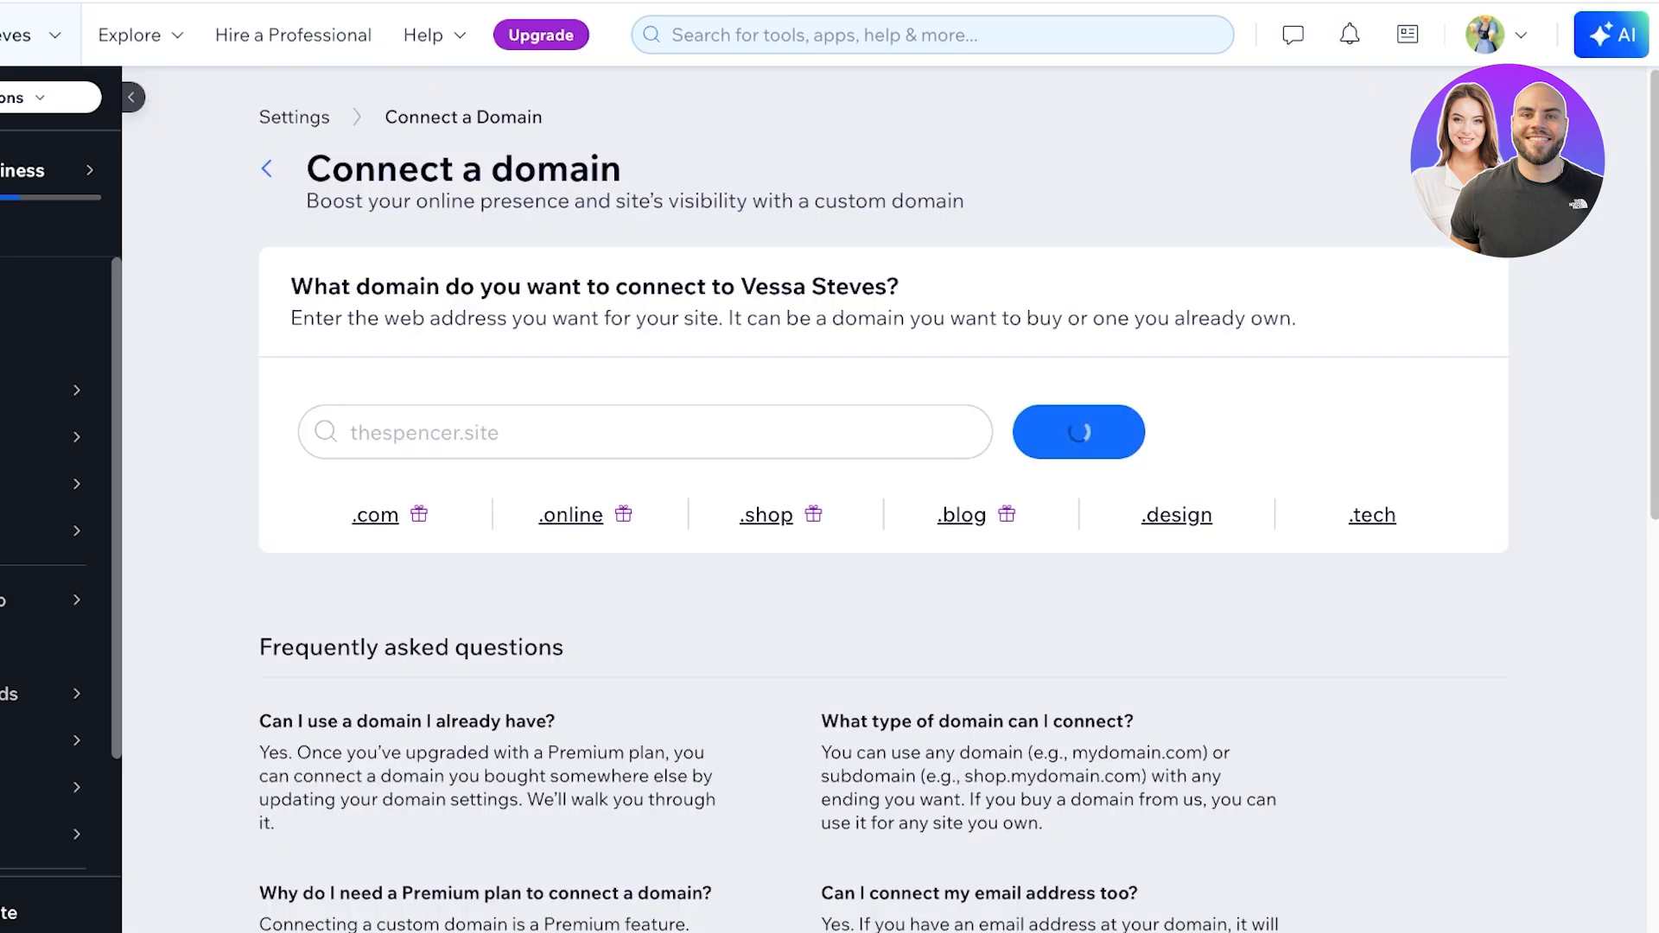
Try to connect thespencer.site as an already owned domain, and dismiss the Premium upgrade offer.
scroll(883, 432, down, 1)
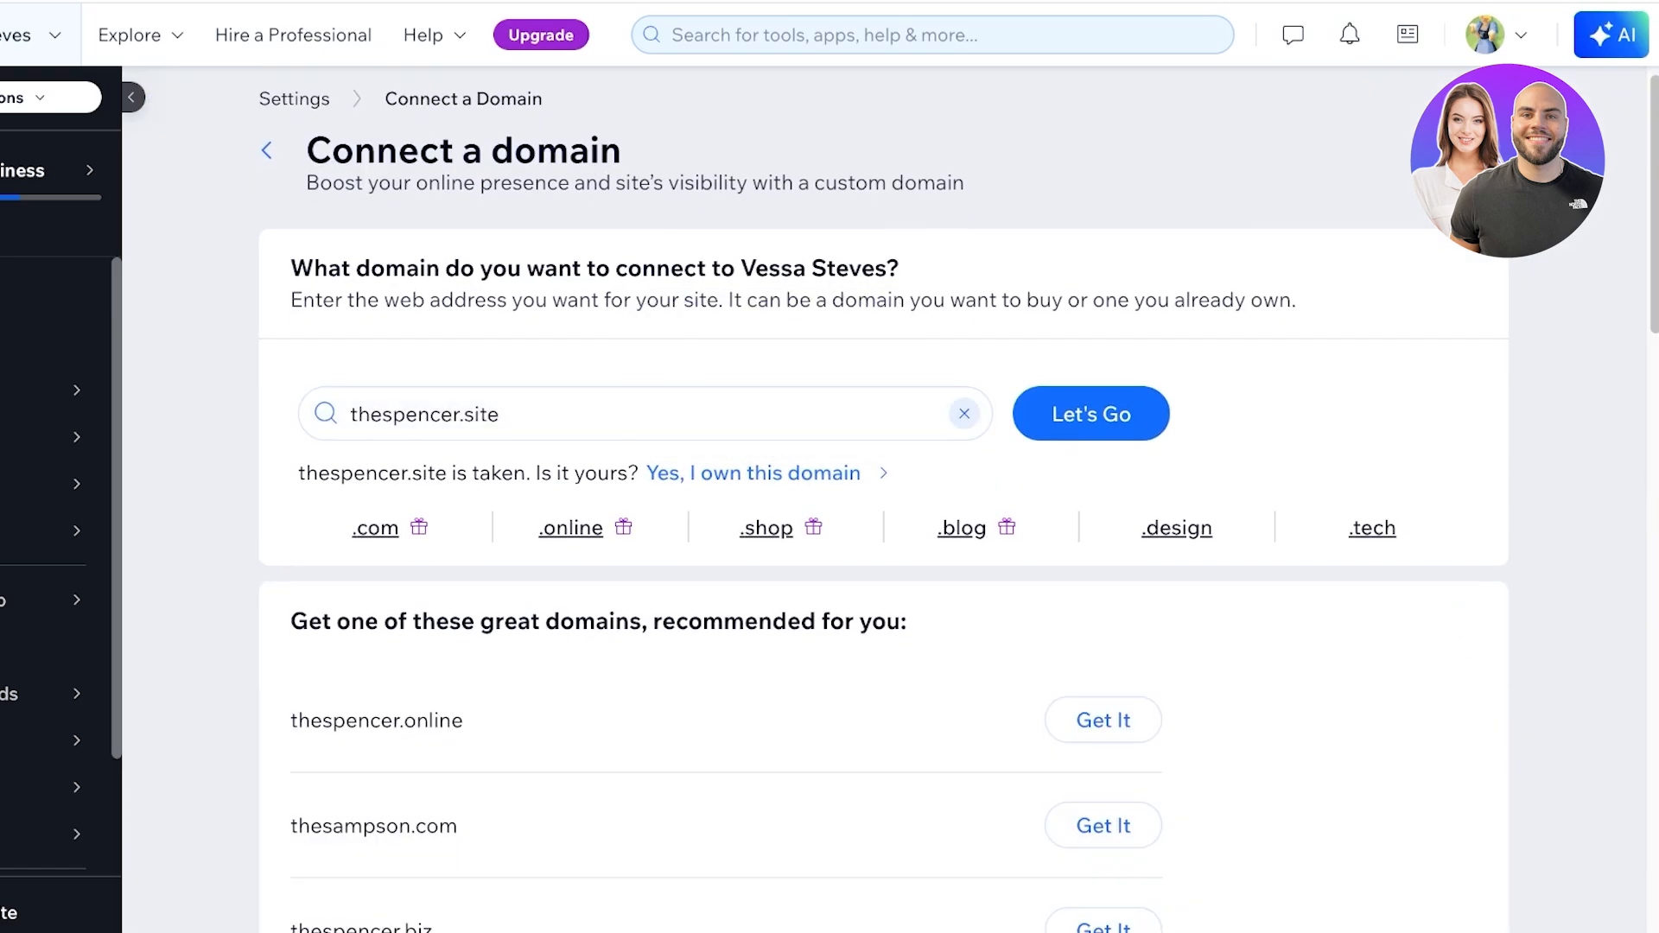
drag(400, 473, 618, 473)
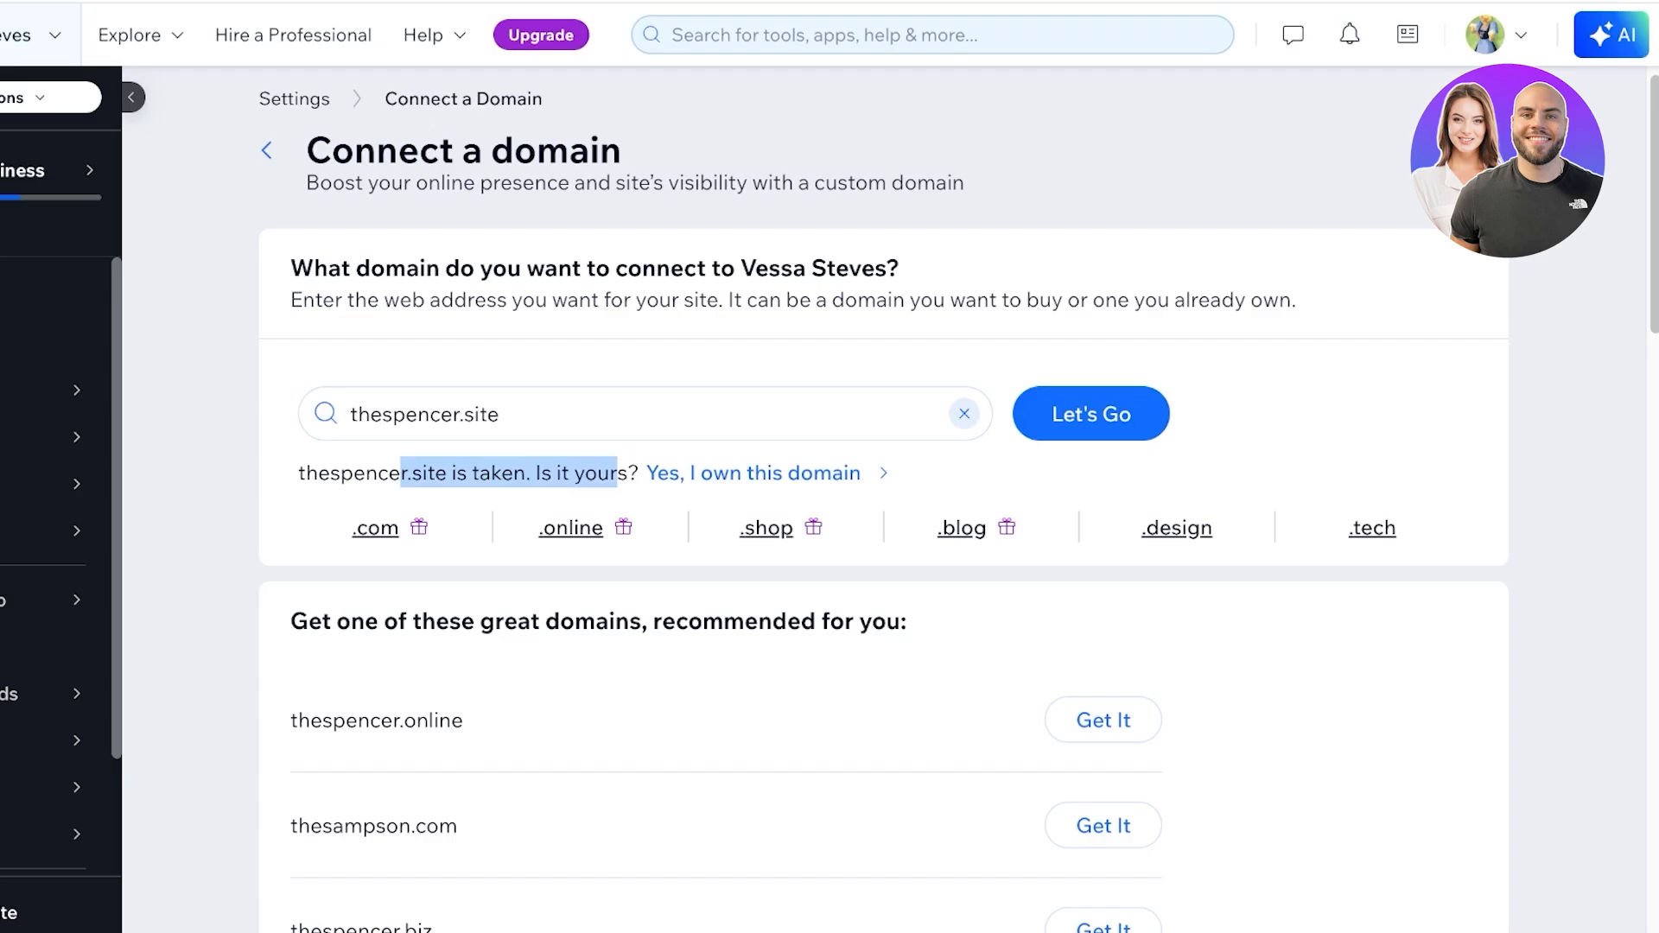
click(752, 473)
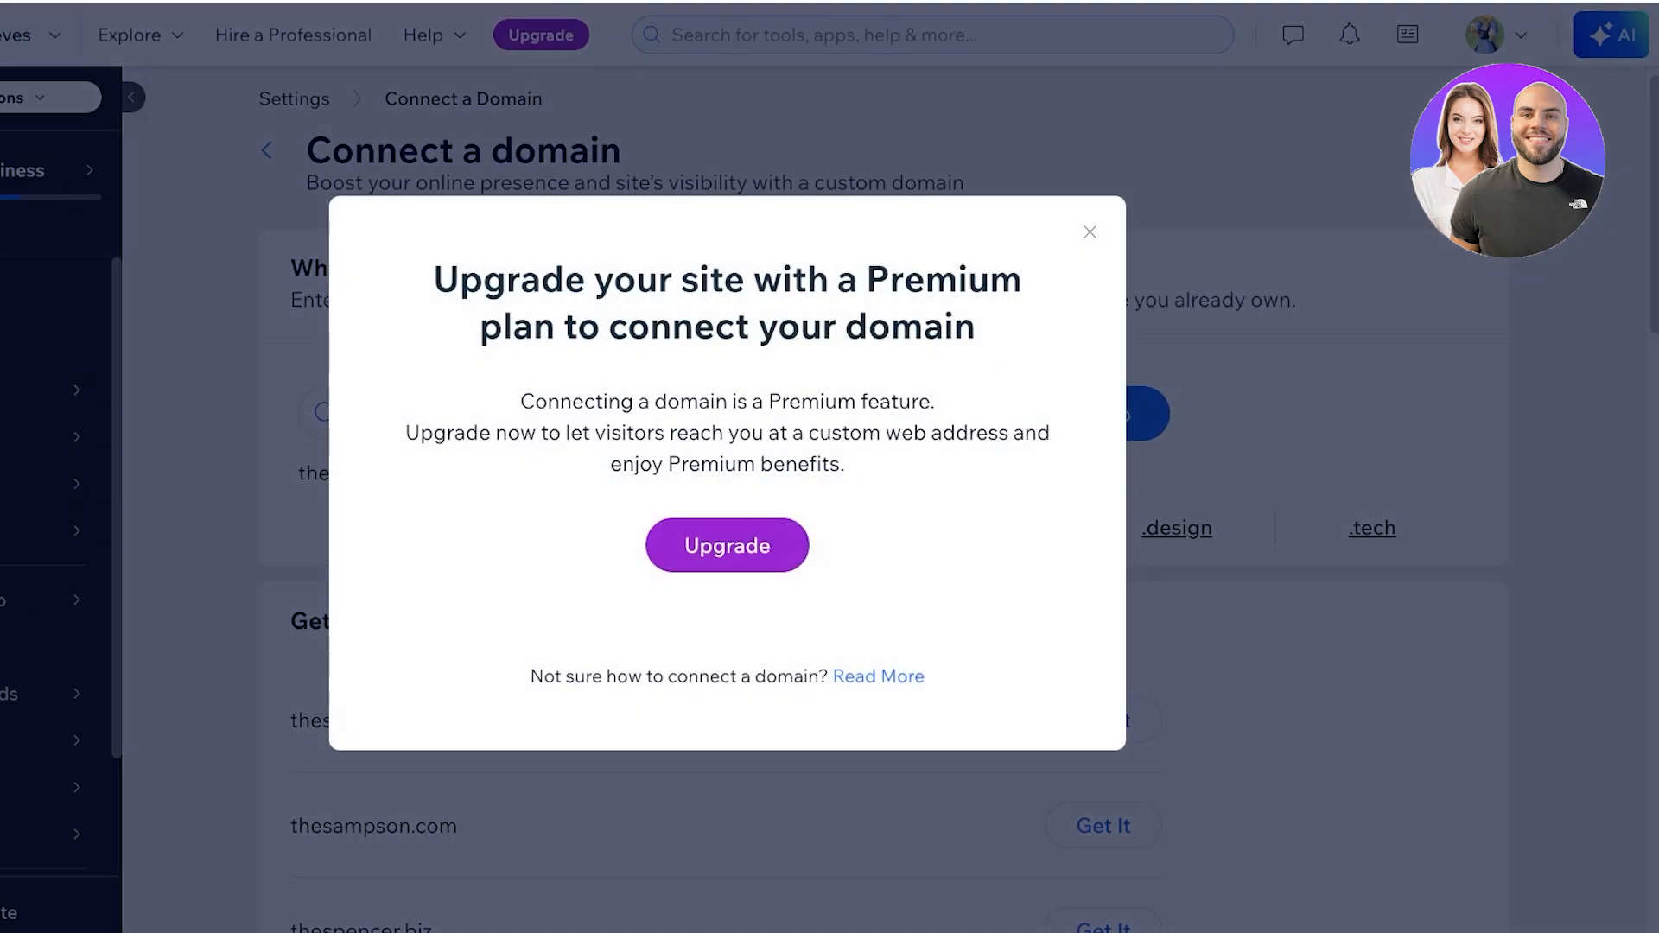
click(1089, 232)
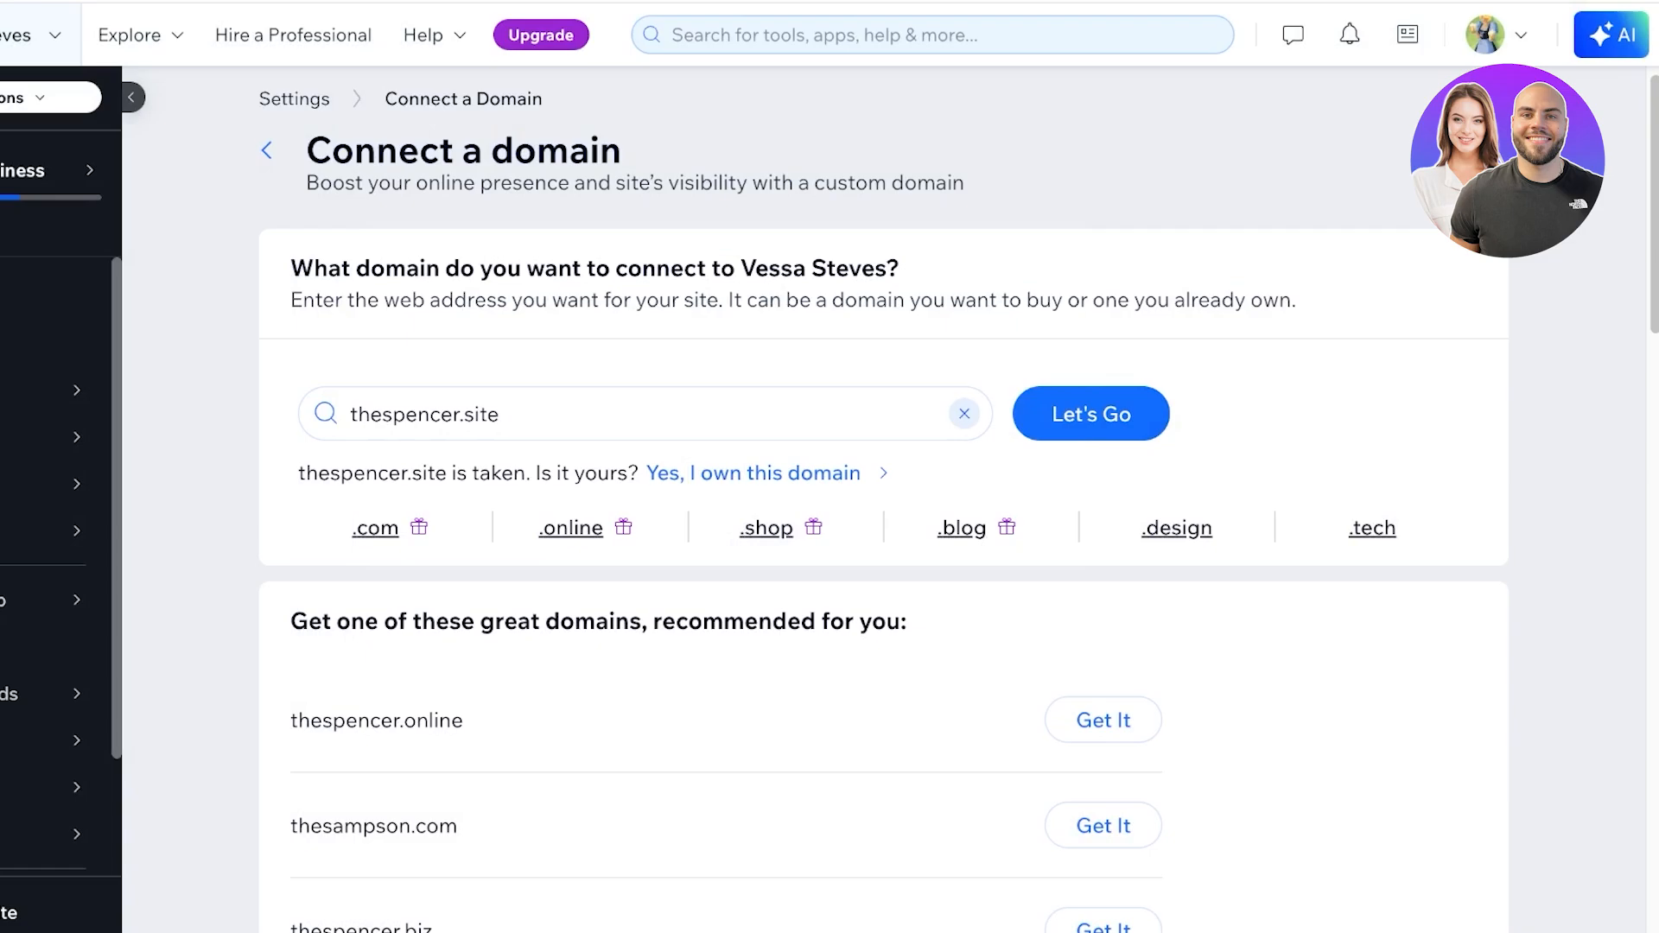
Look through the recommended alternative domains for thespencer.site.
scroll(883, 518, down, 3)
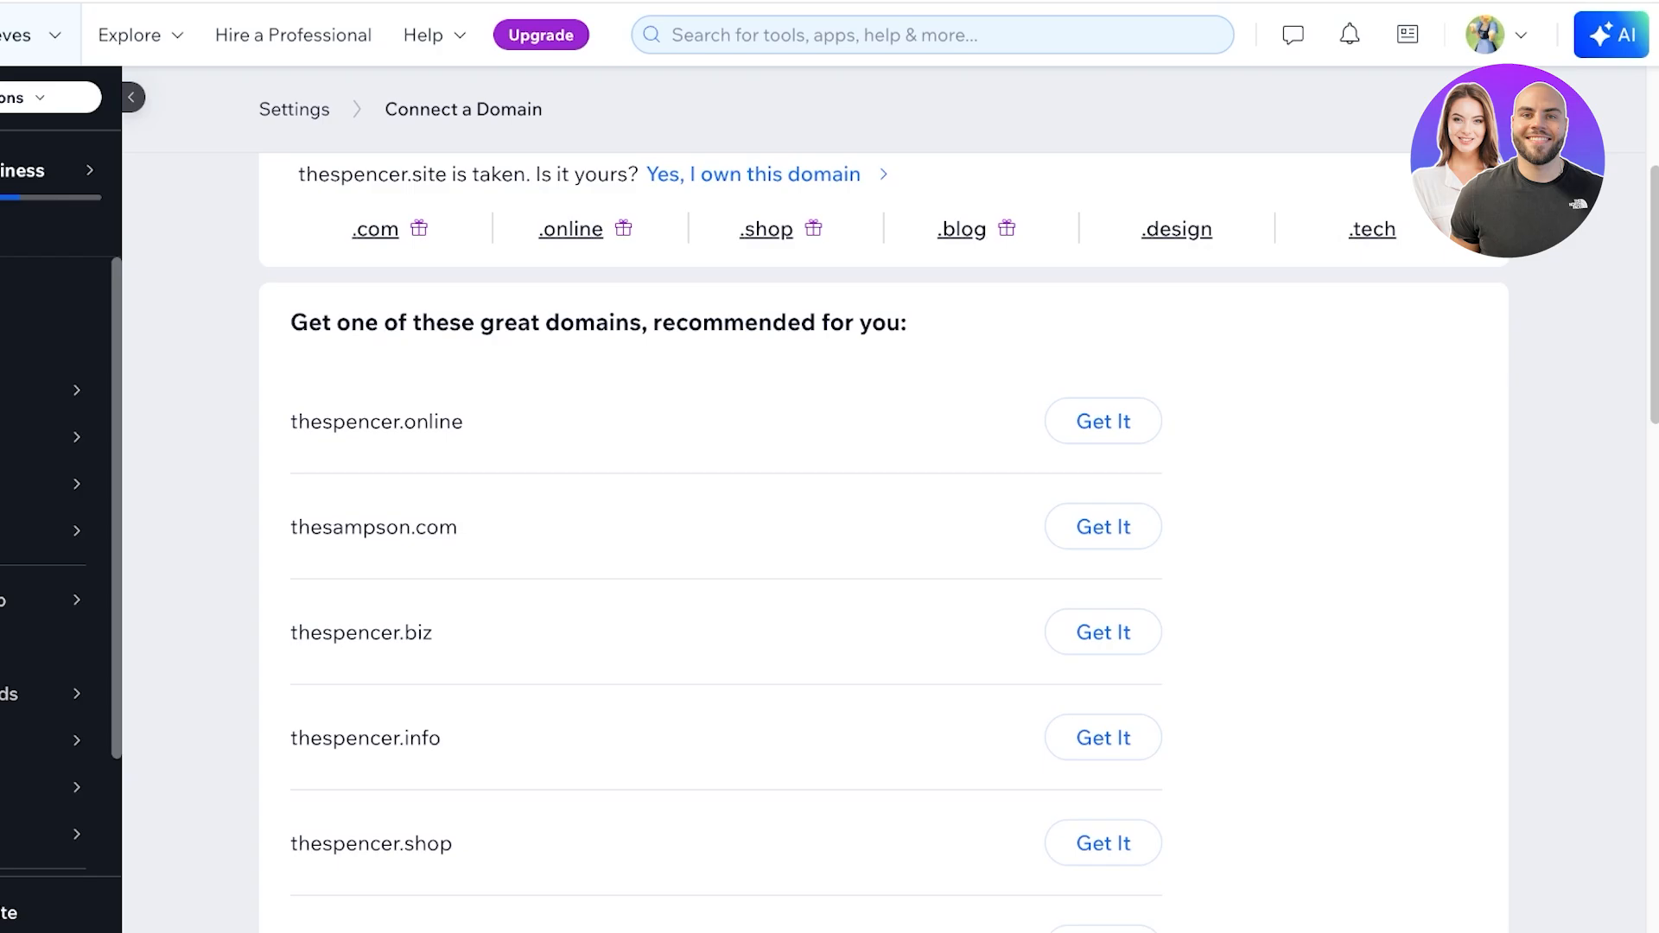
scroll(56, 518, left, 2)
scroll(56, 518, down, 2)
scroll(56, 518, up, 2)
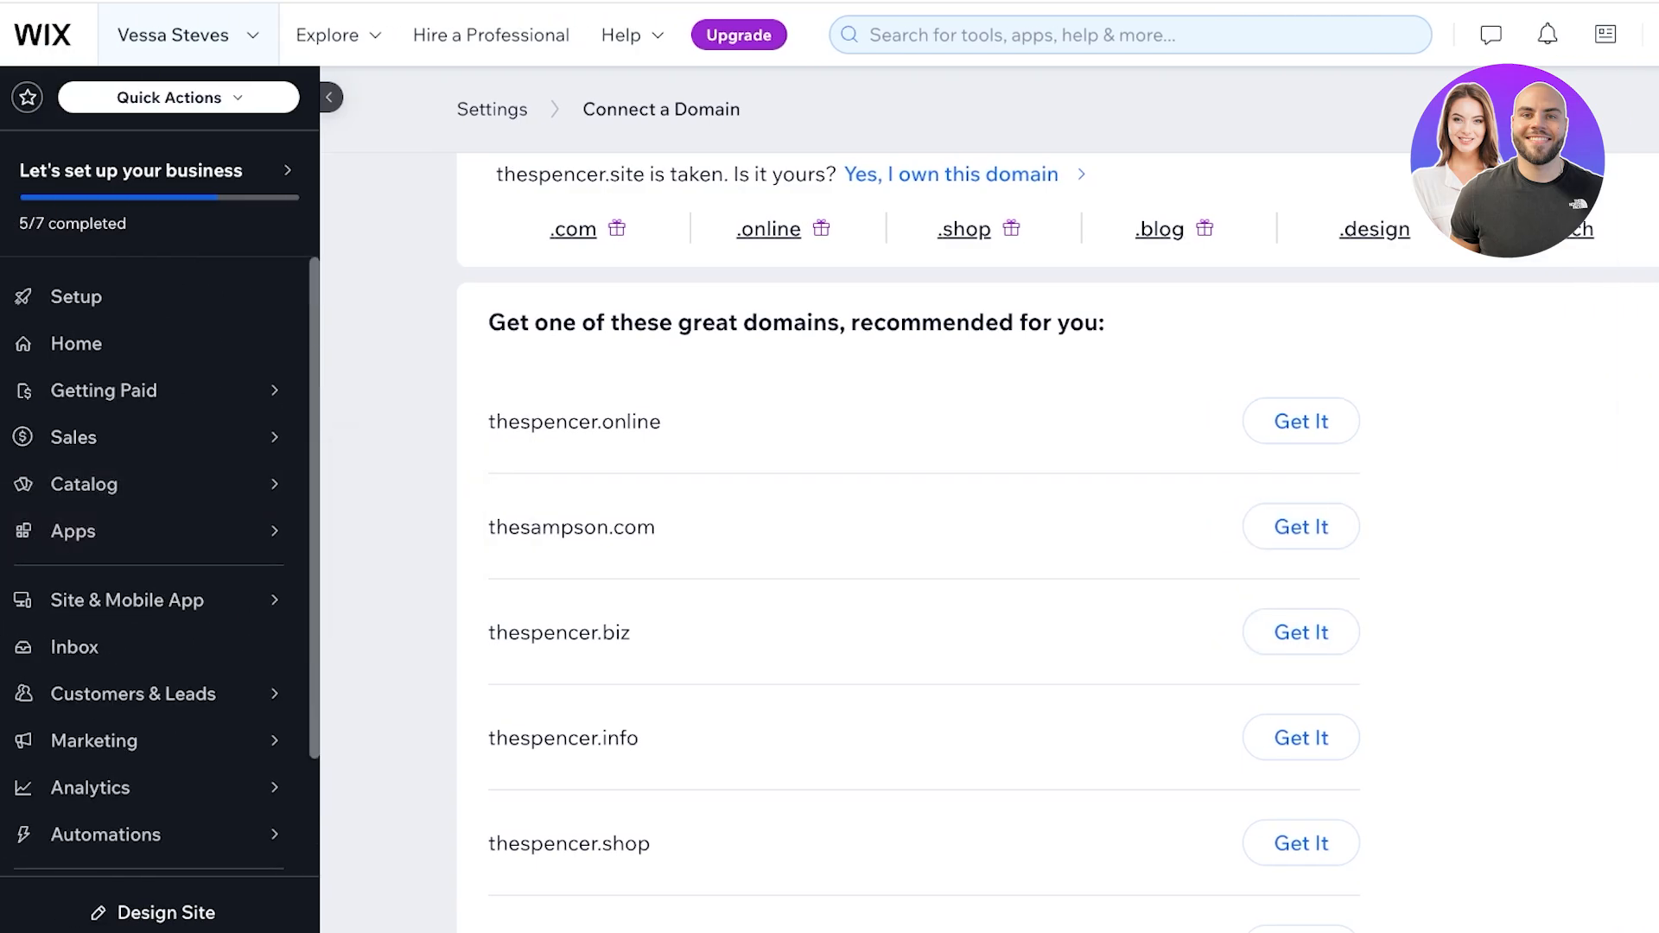
scroll(1301, 428, up, 2)
scroll(1301, 595, up, 1)
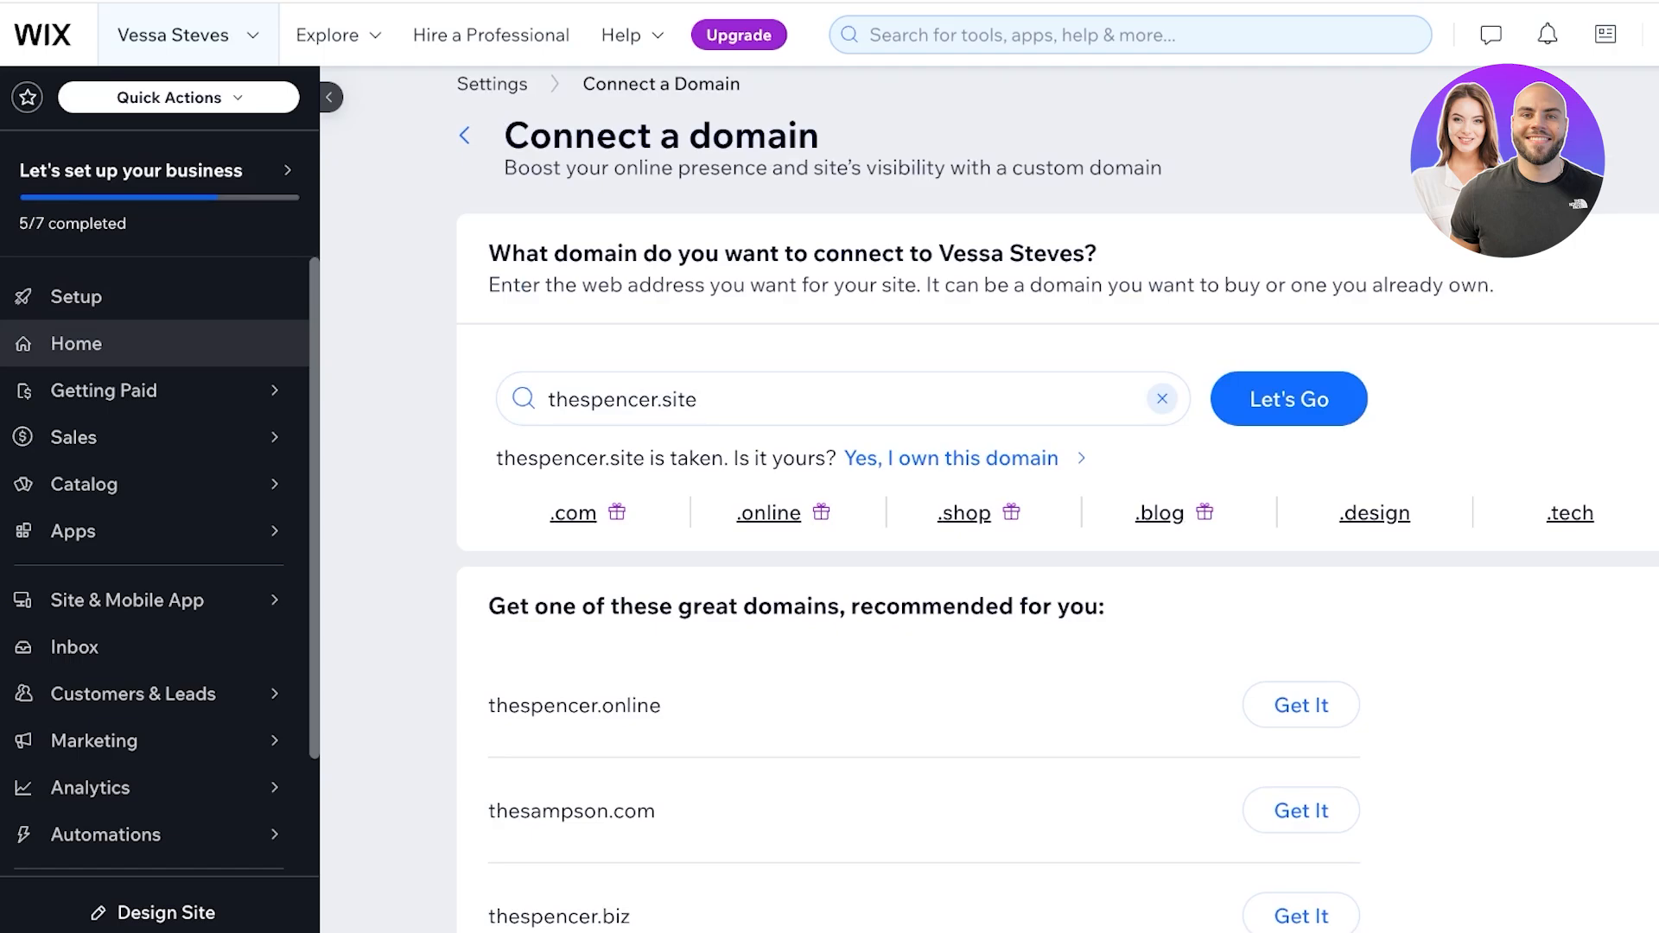
Return to the dashboard home, check the Getting Paid options, and open the sales Orders page.
click(76, 343)
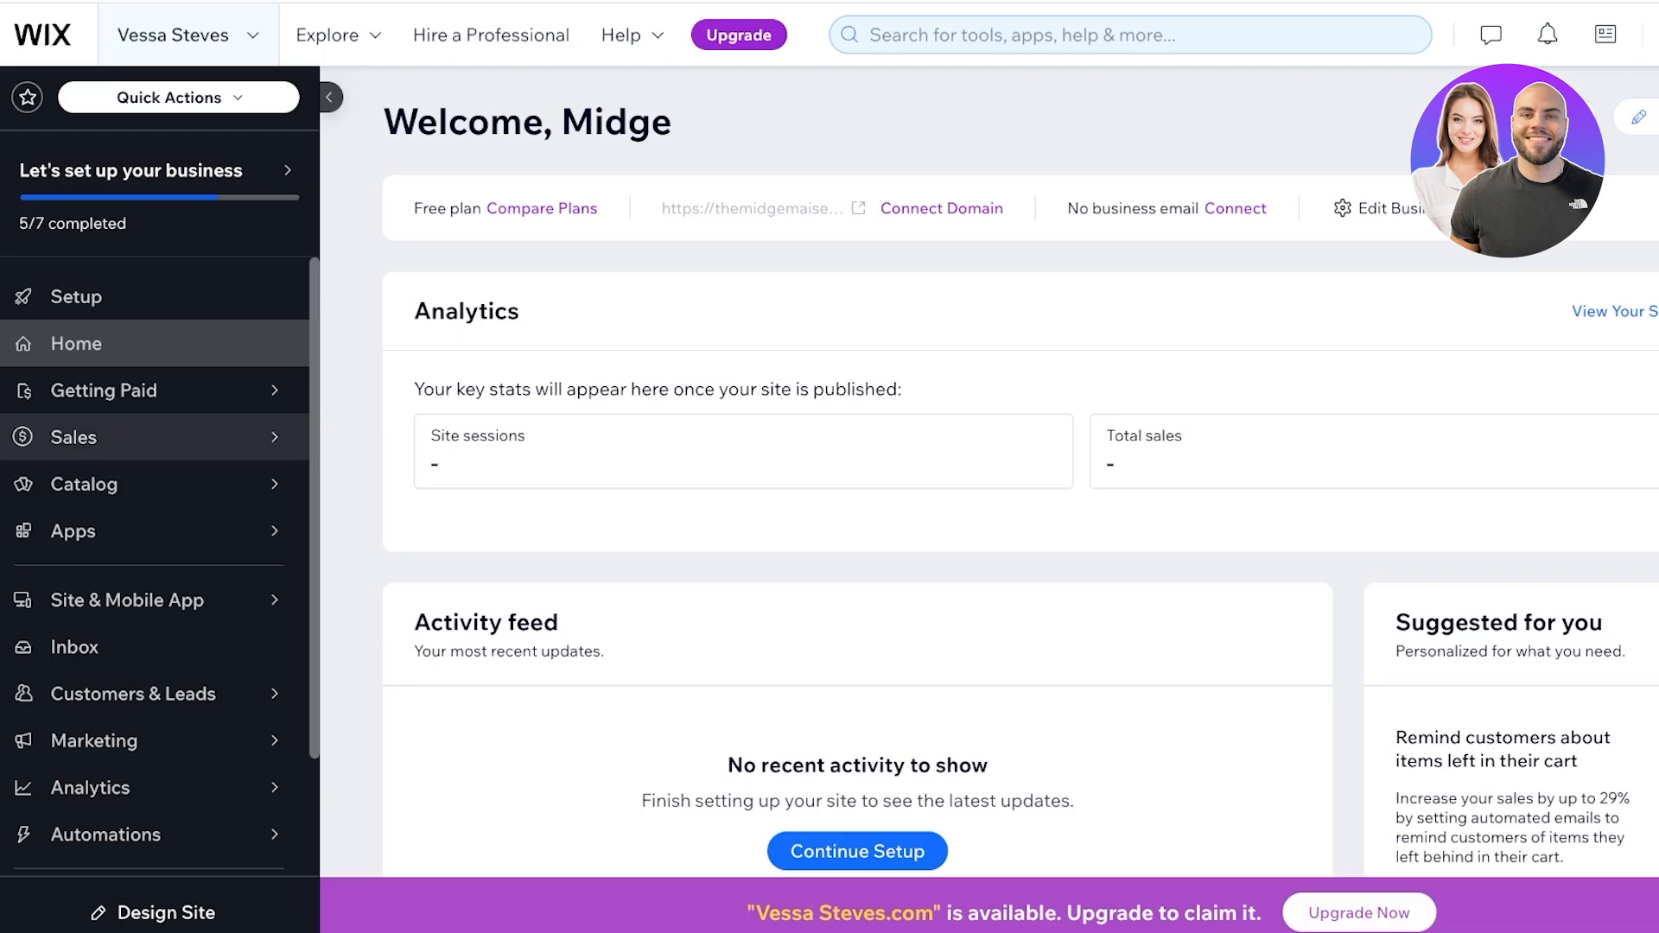
mouse_move(74, 437)
mouse_move(104, 390)
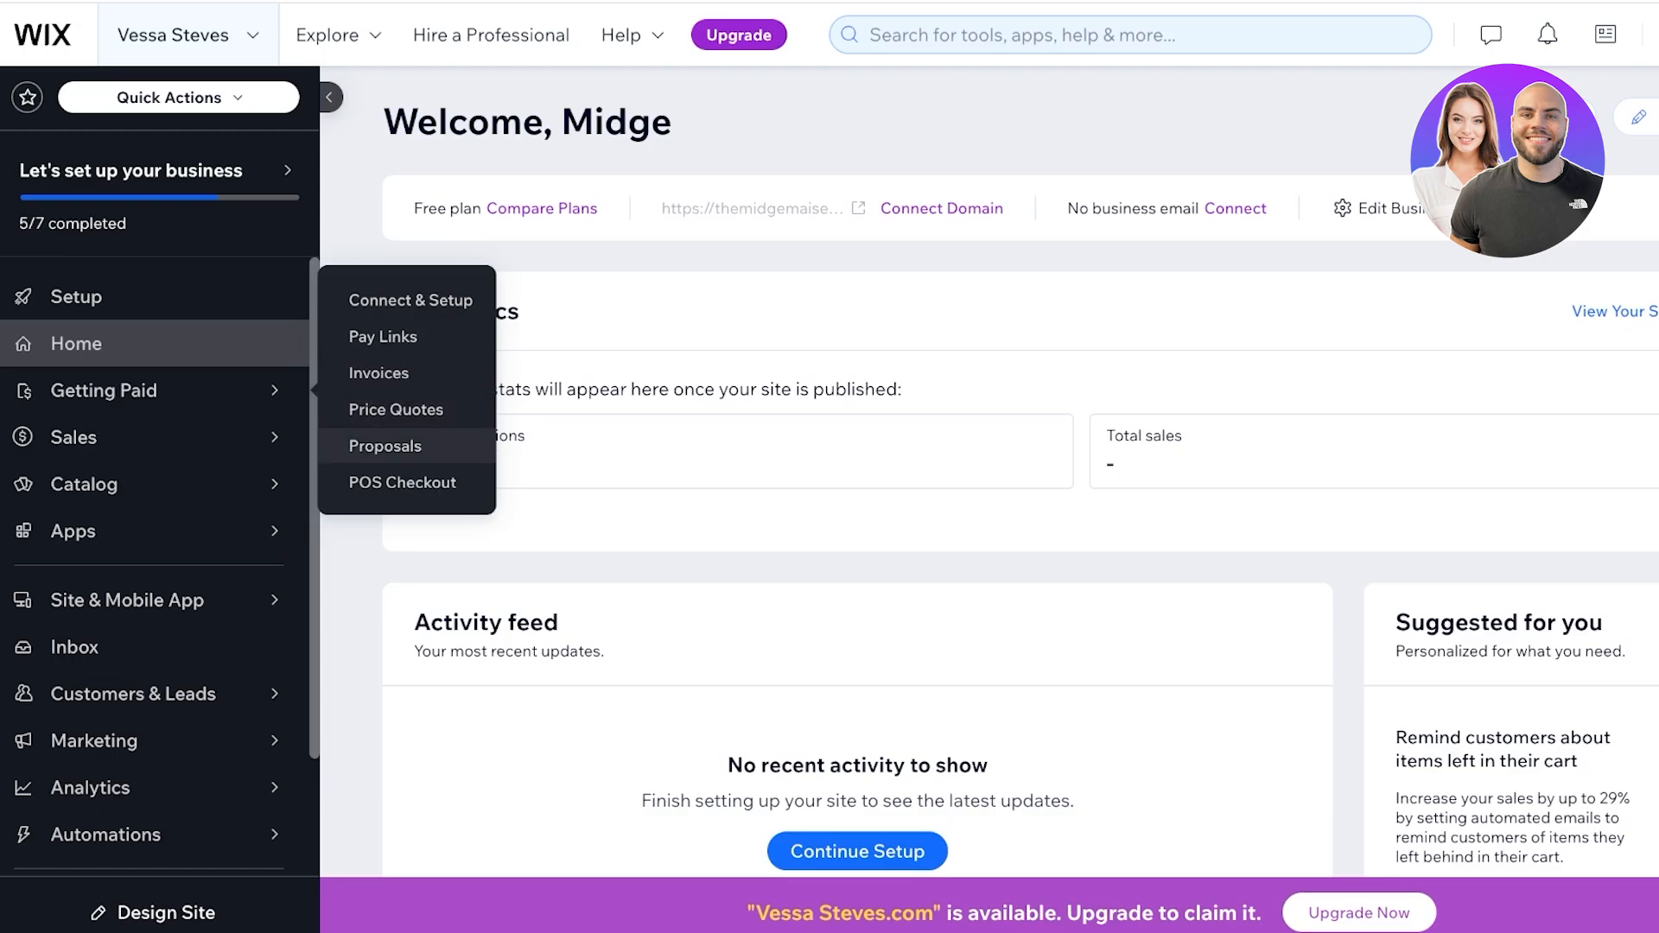
mouse_move(173, 437)
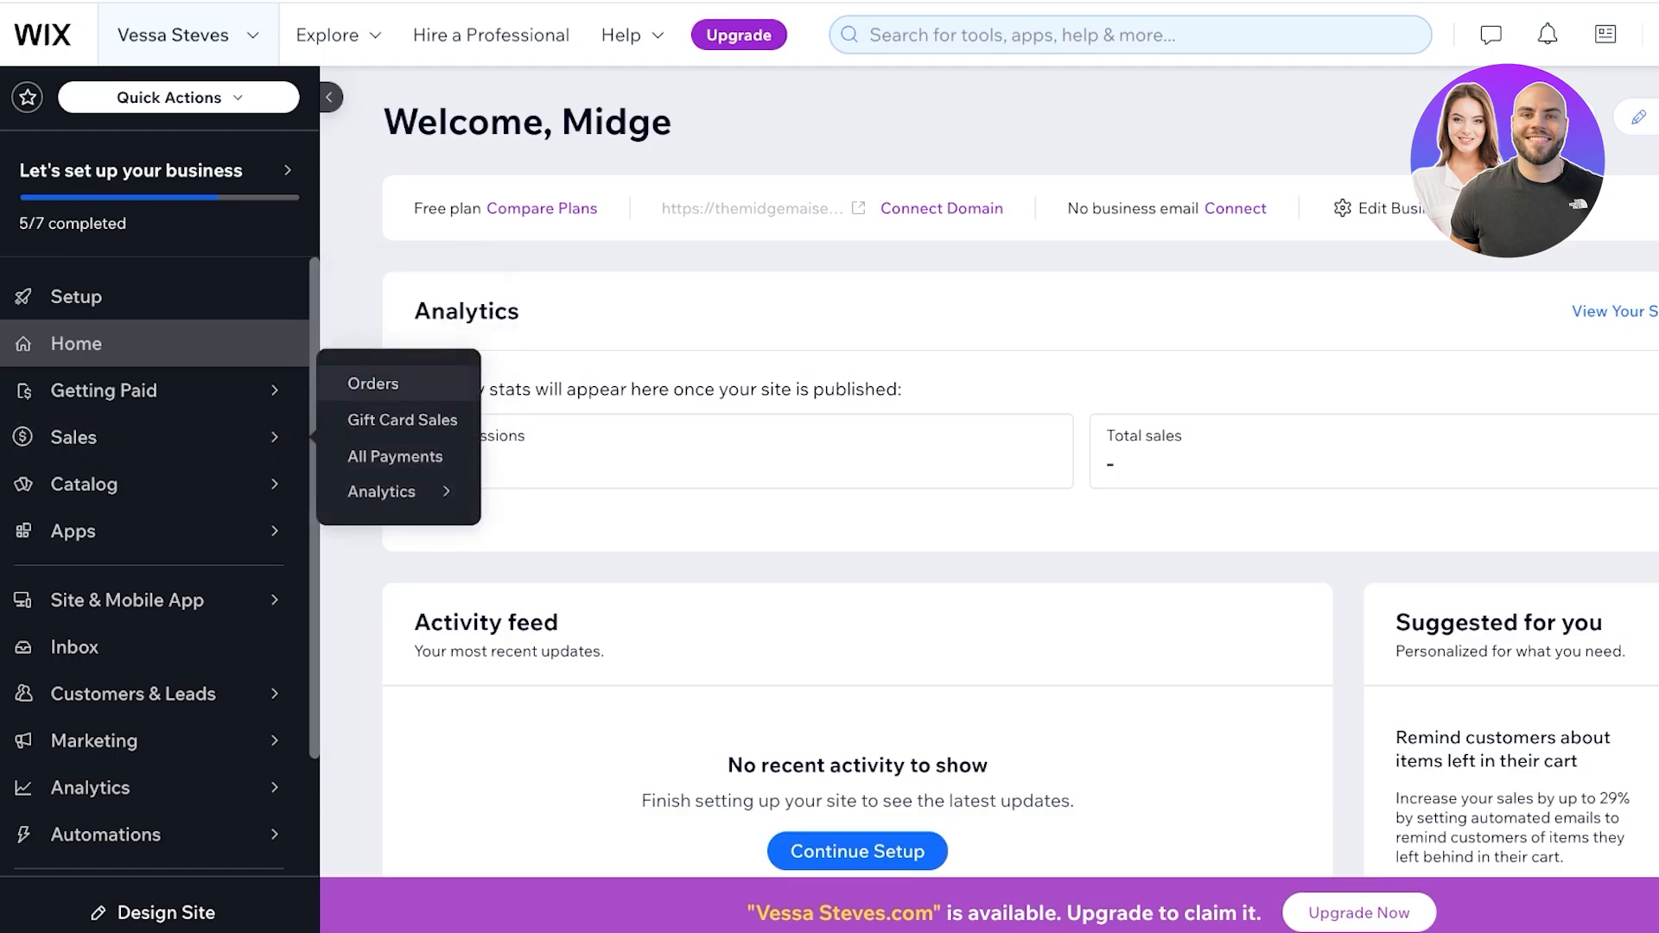
click(373, 382)
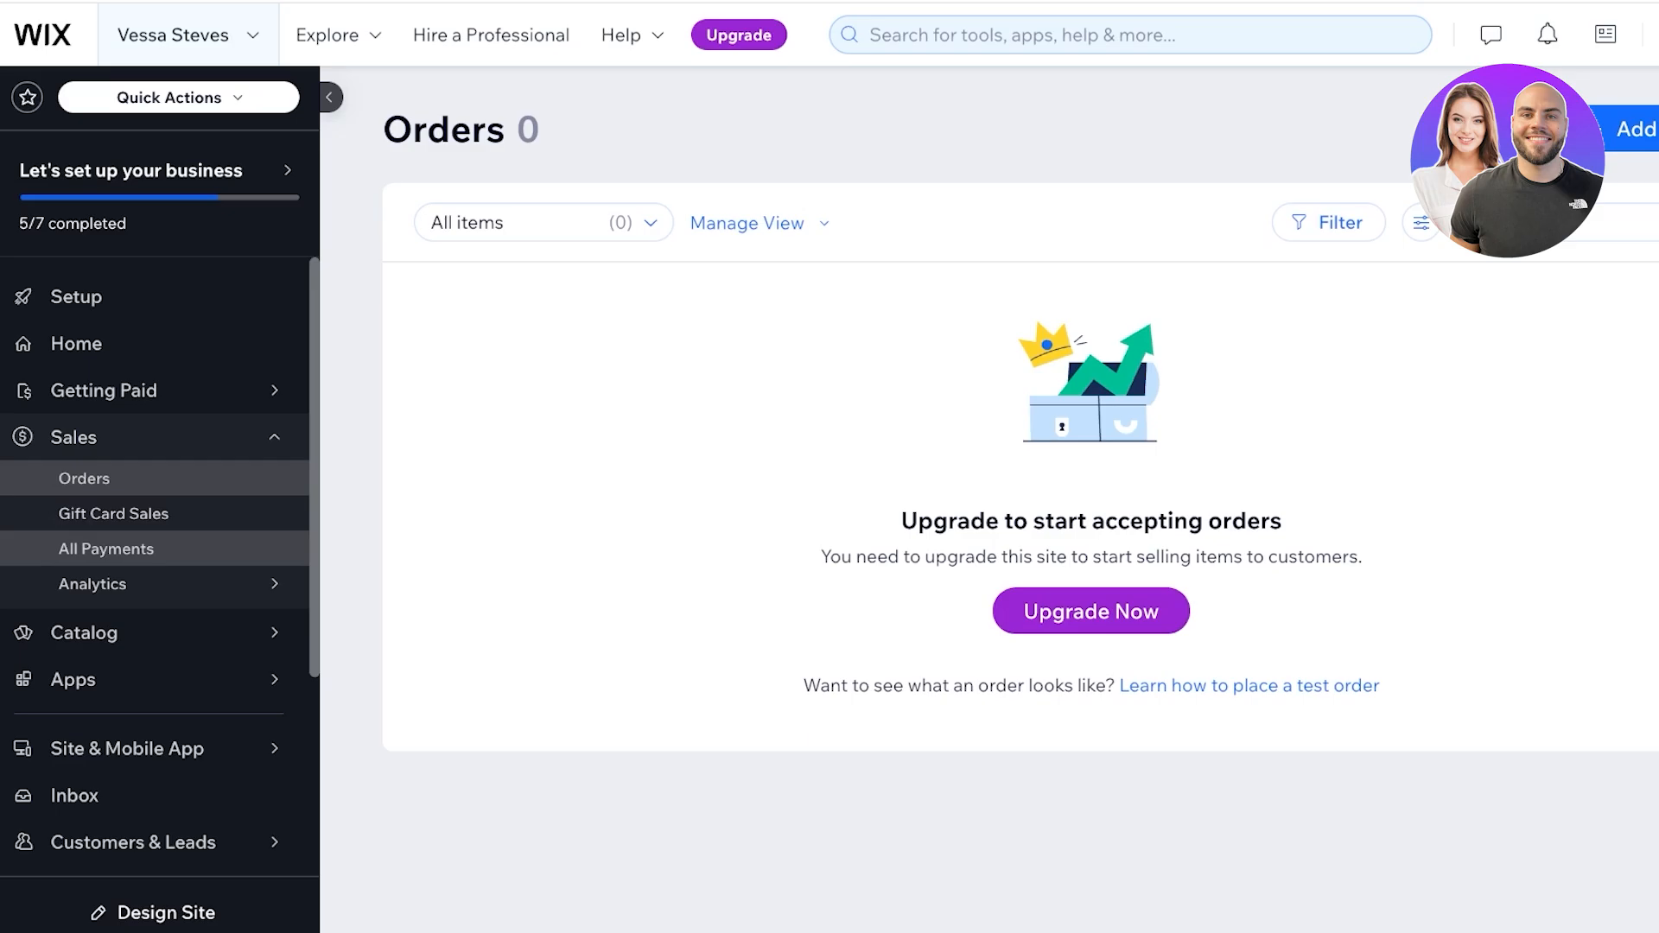
Open the store's All Payments page and the Sales Overview report.
click(106, 549)
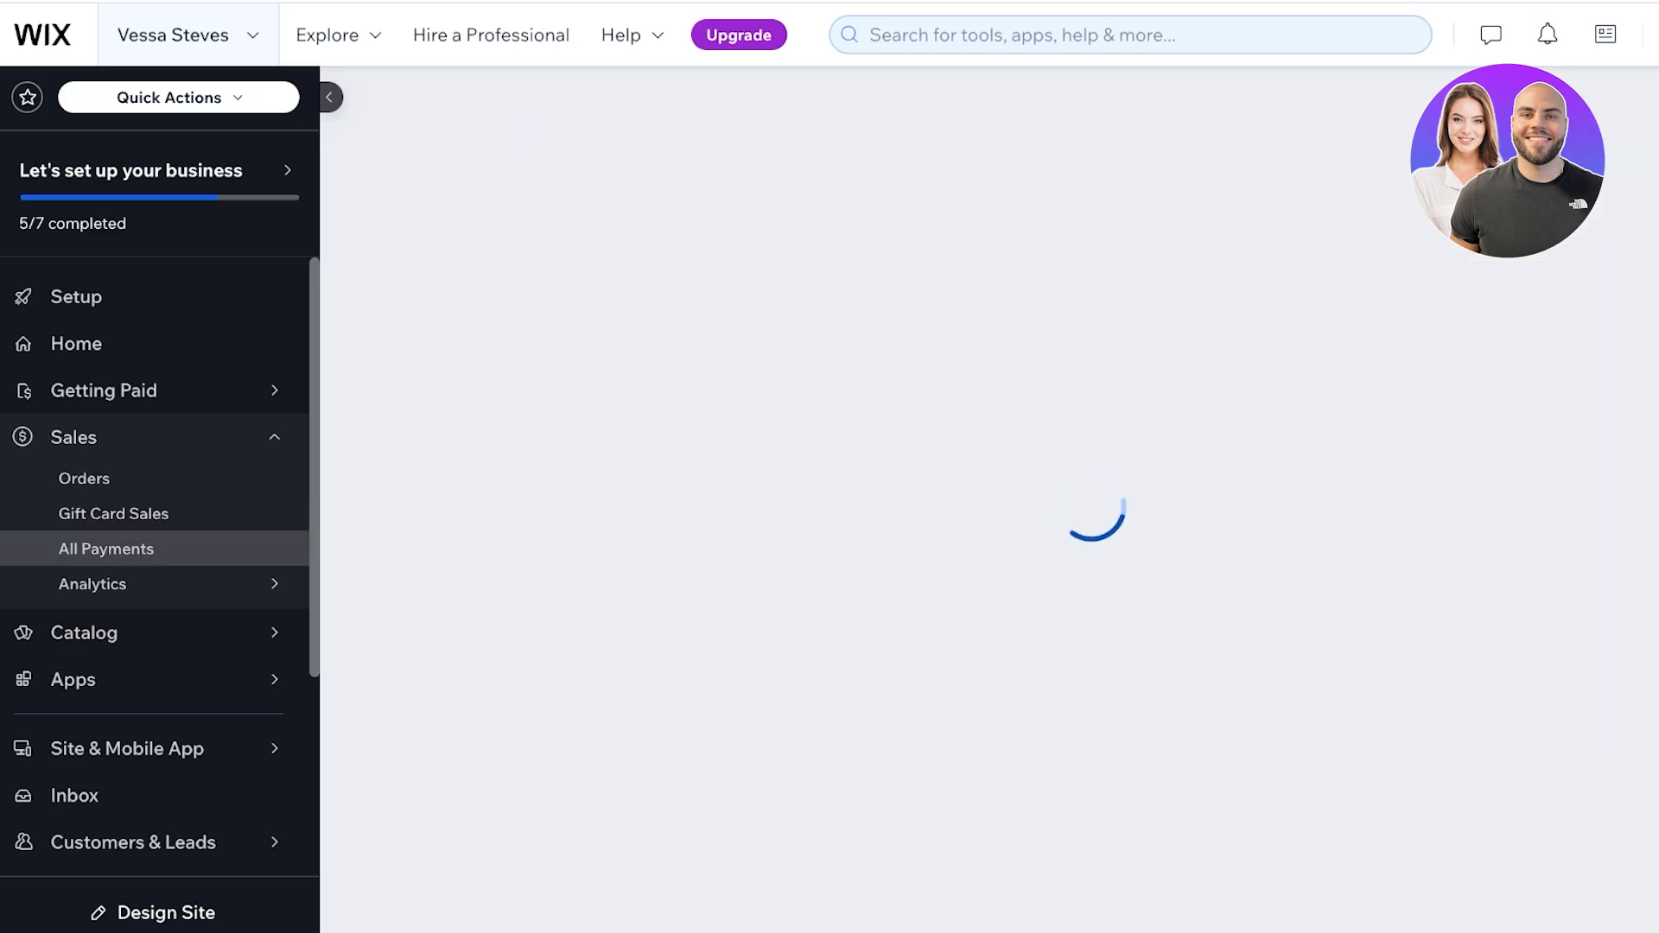
mouse_move(130, 584)
click(400, 565)
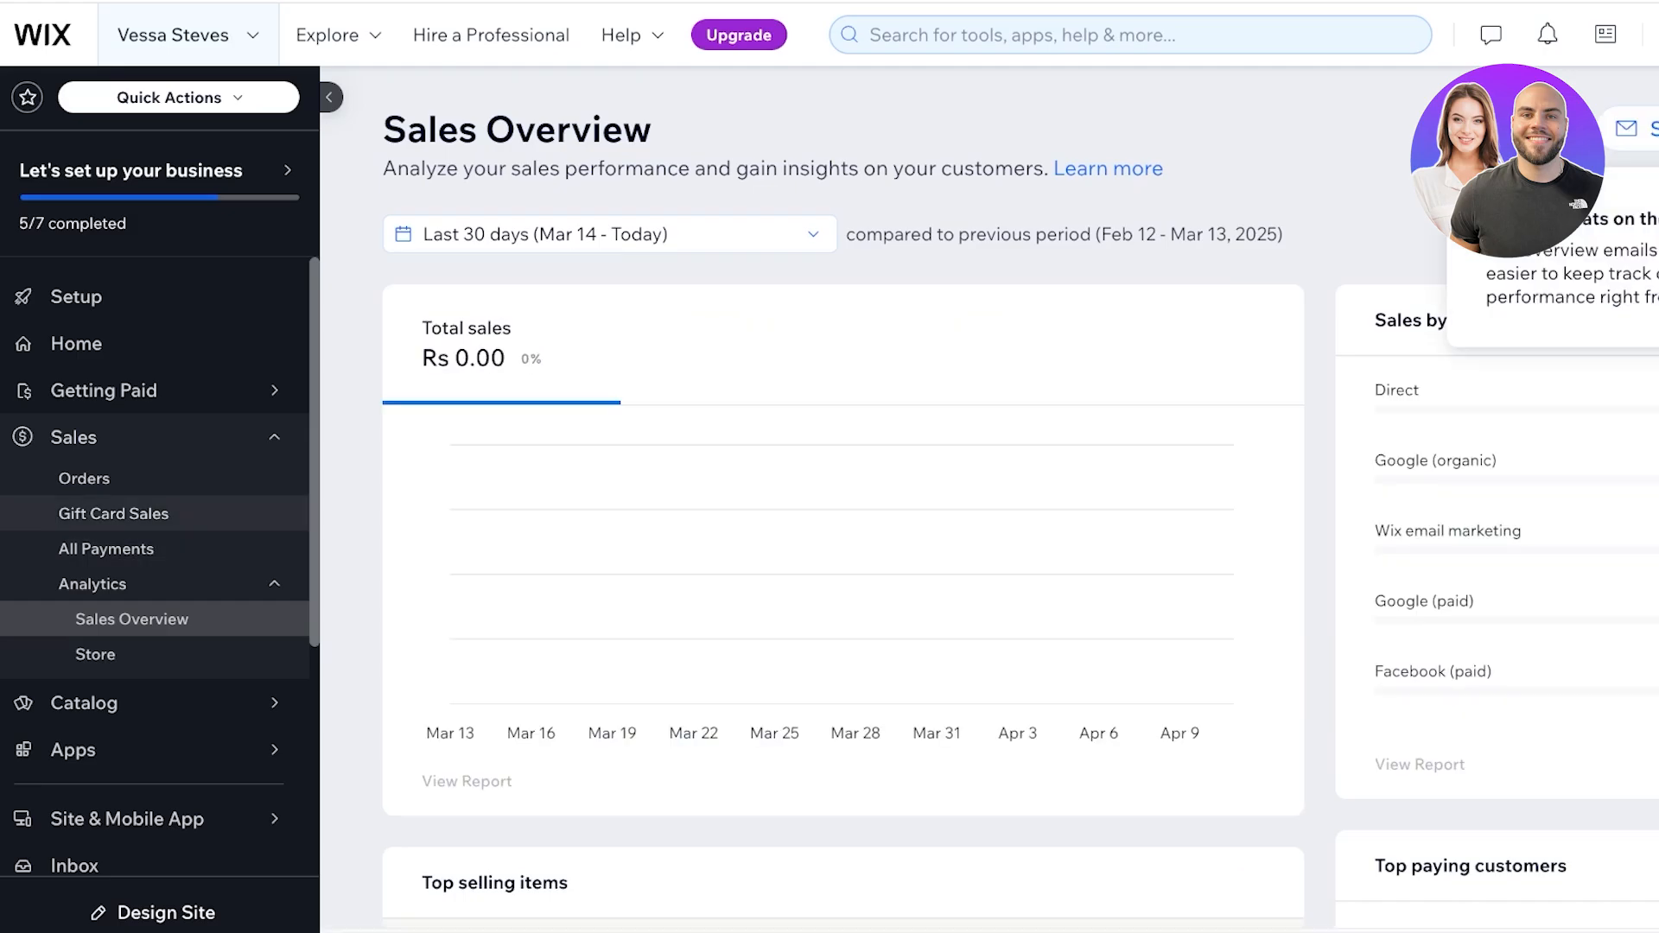
Review the remaining dashboard sections, including Marketing, Customers & Leads, and Site & Mobile App.
scroll(129, 516, down, 3)
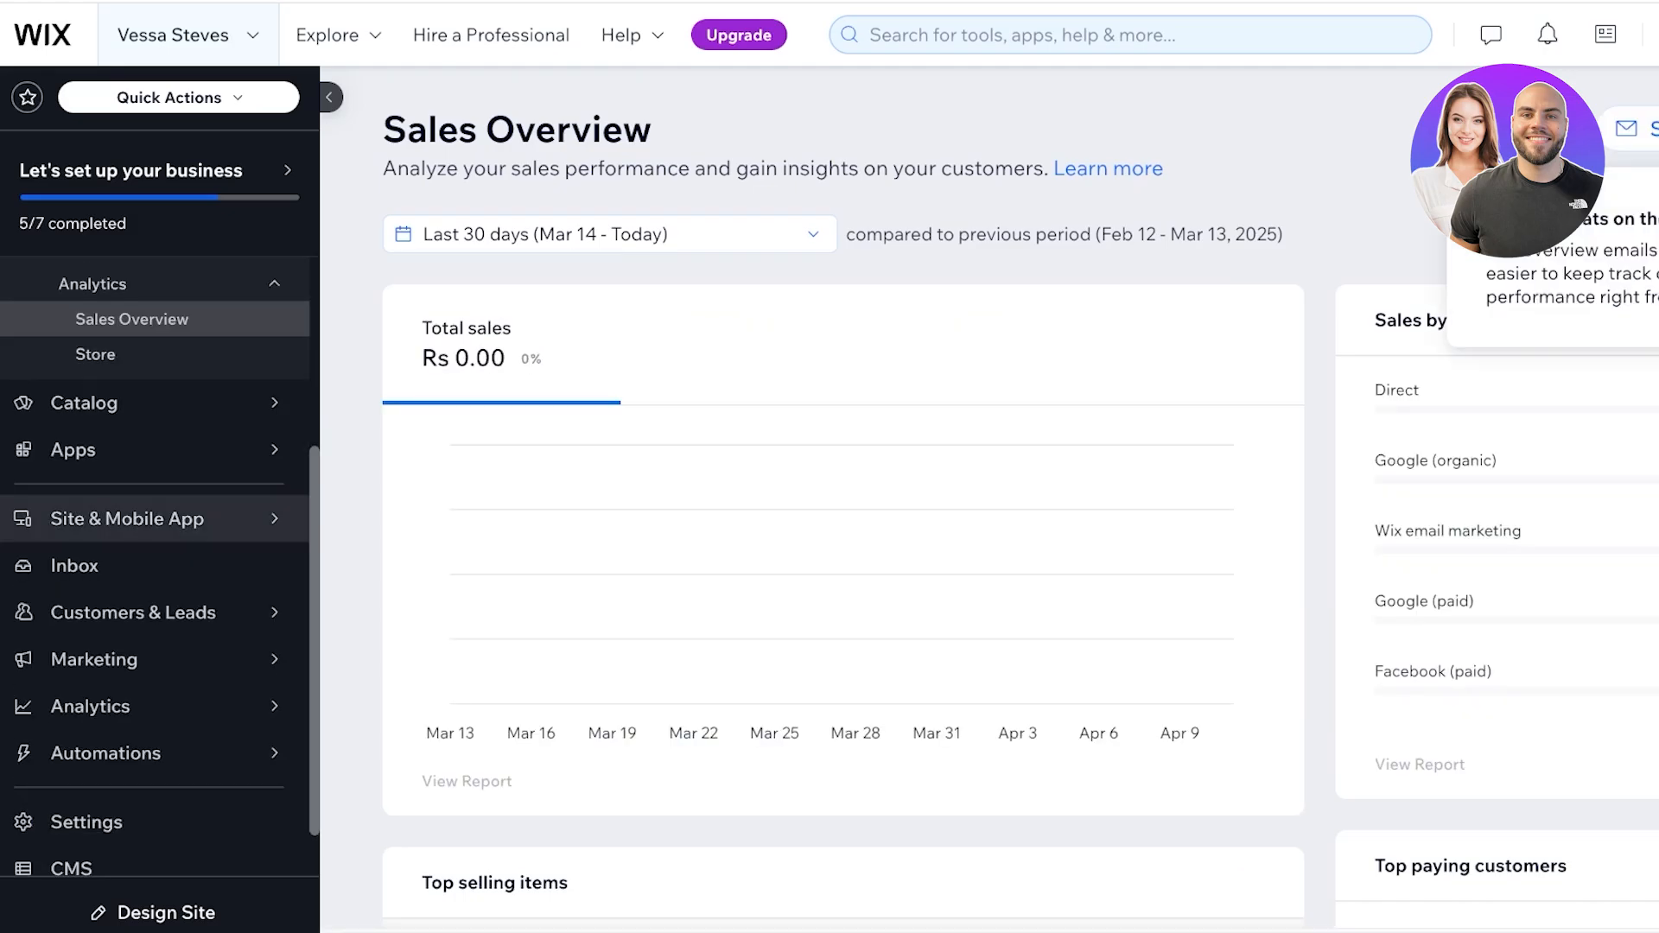
scroll(130, 518, down, 1)
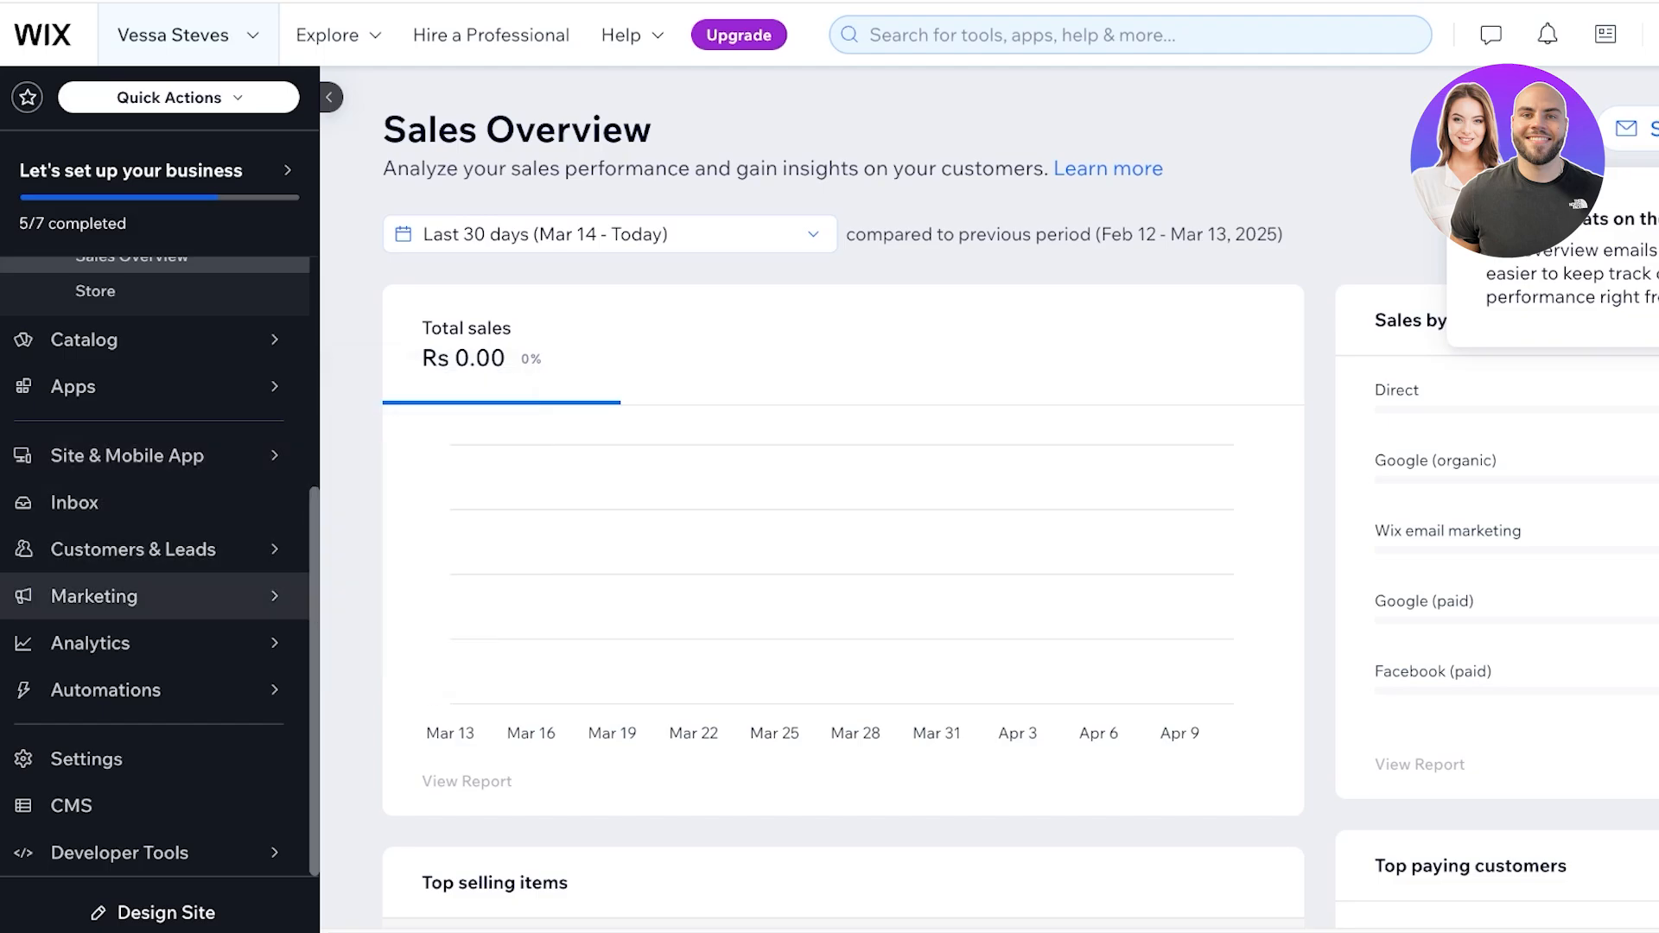
mouse_move(129, 596)
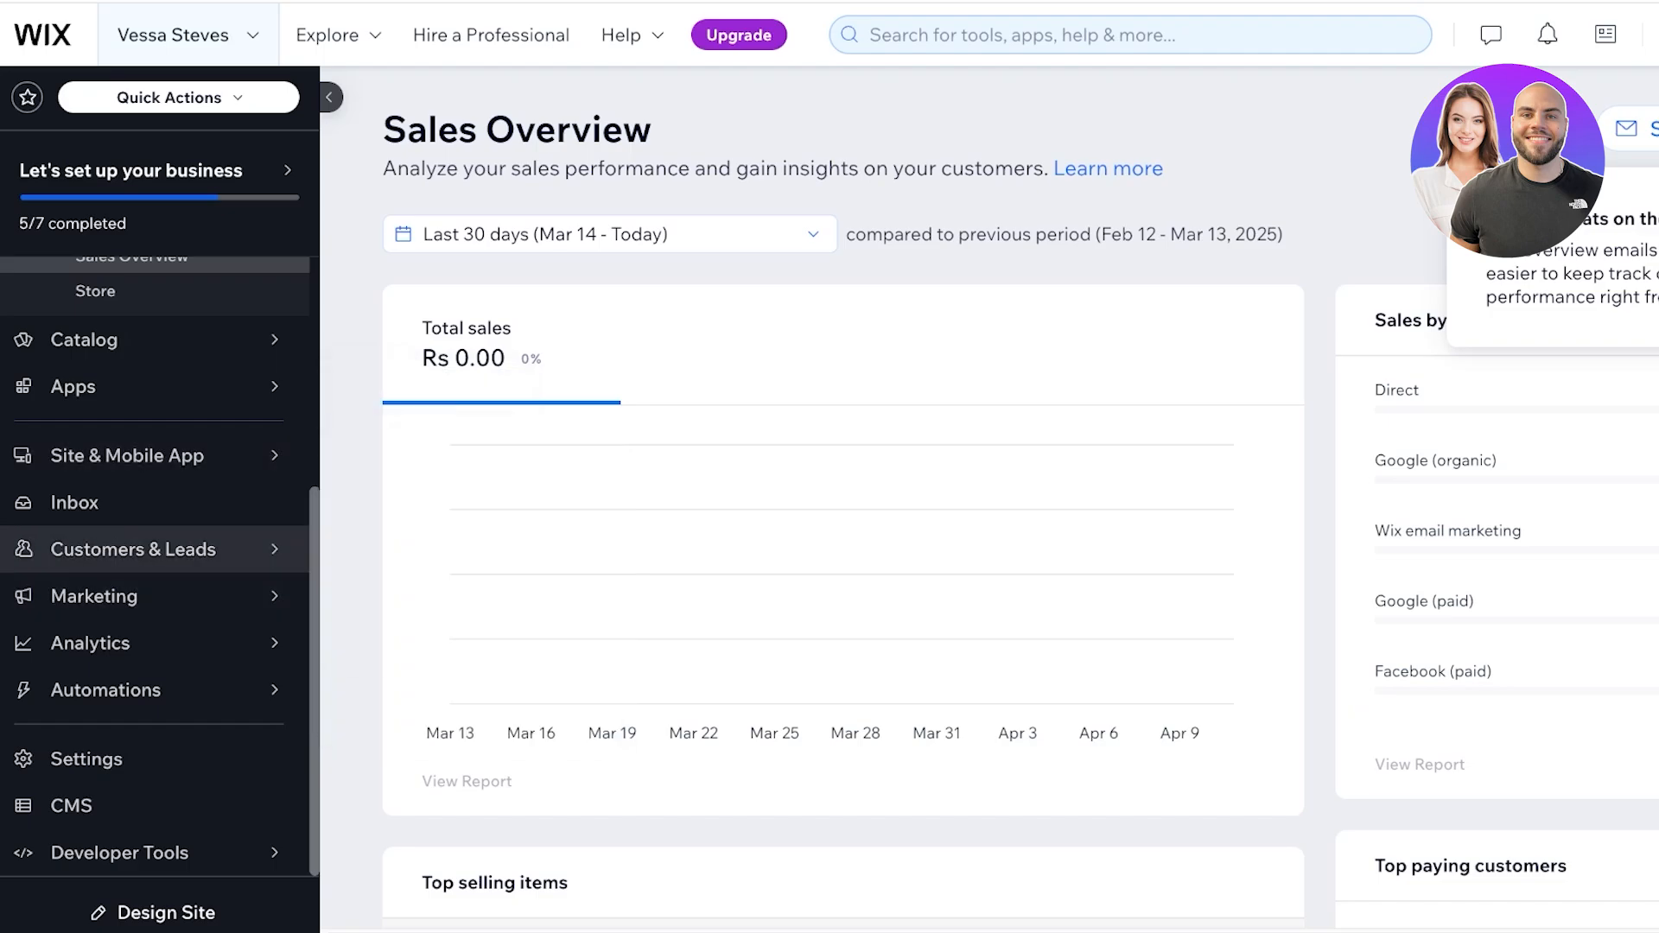
mouse_move(129, 549)
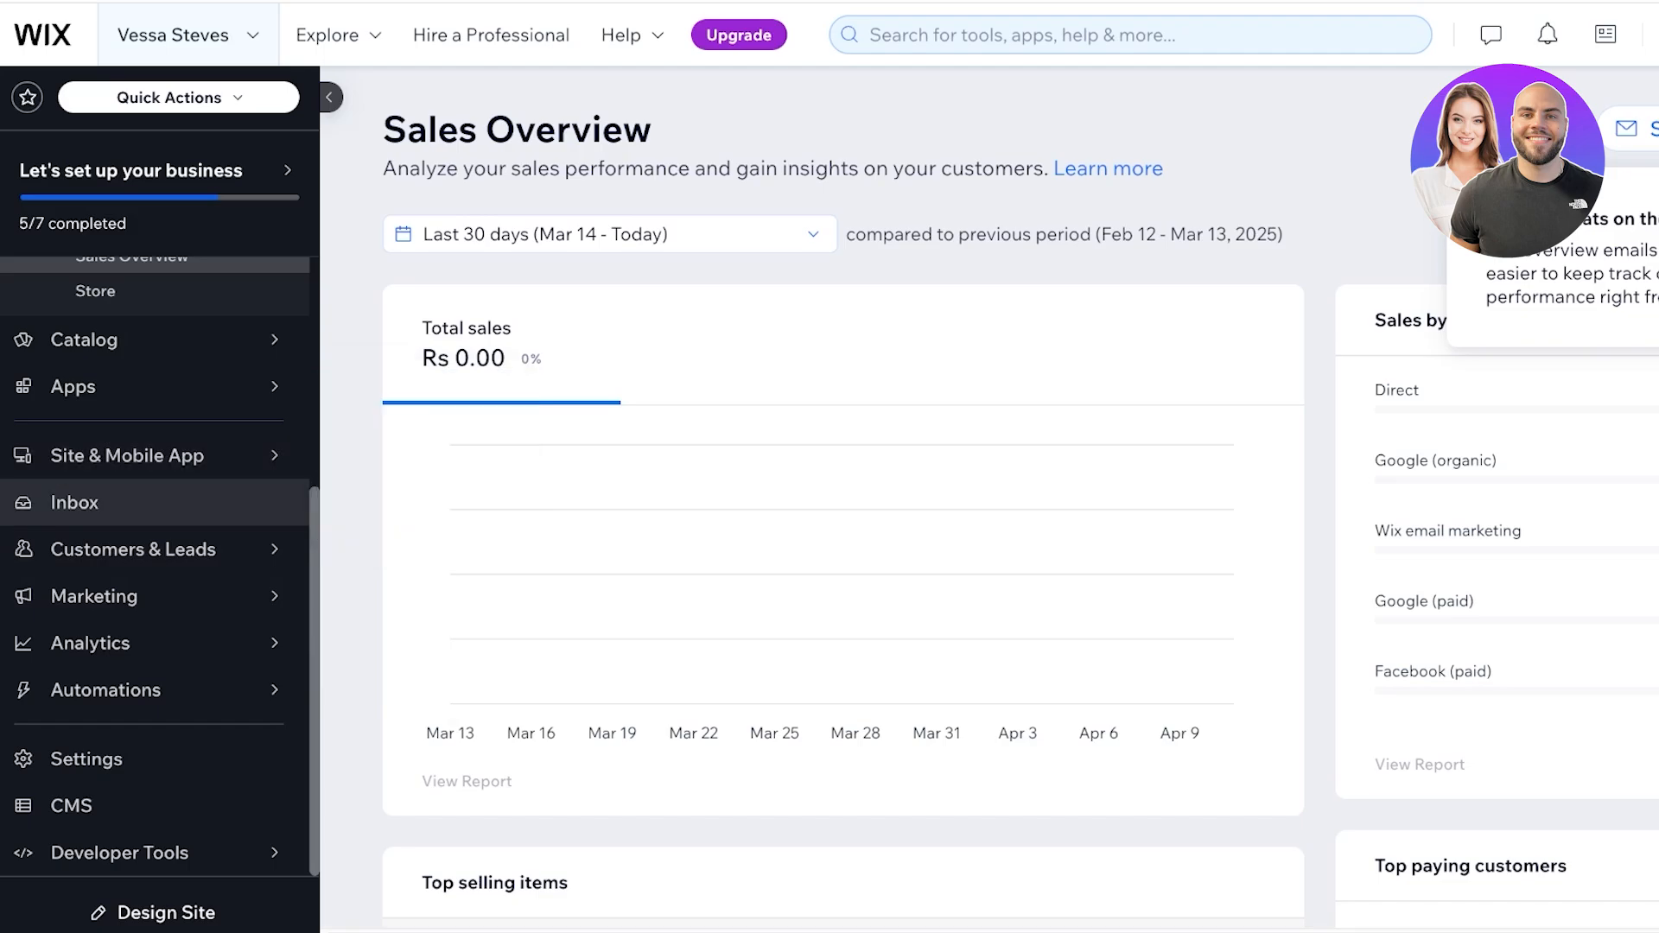
mouse_move(127, 456)
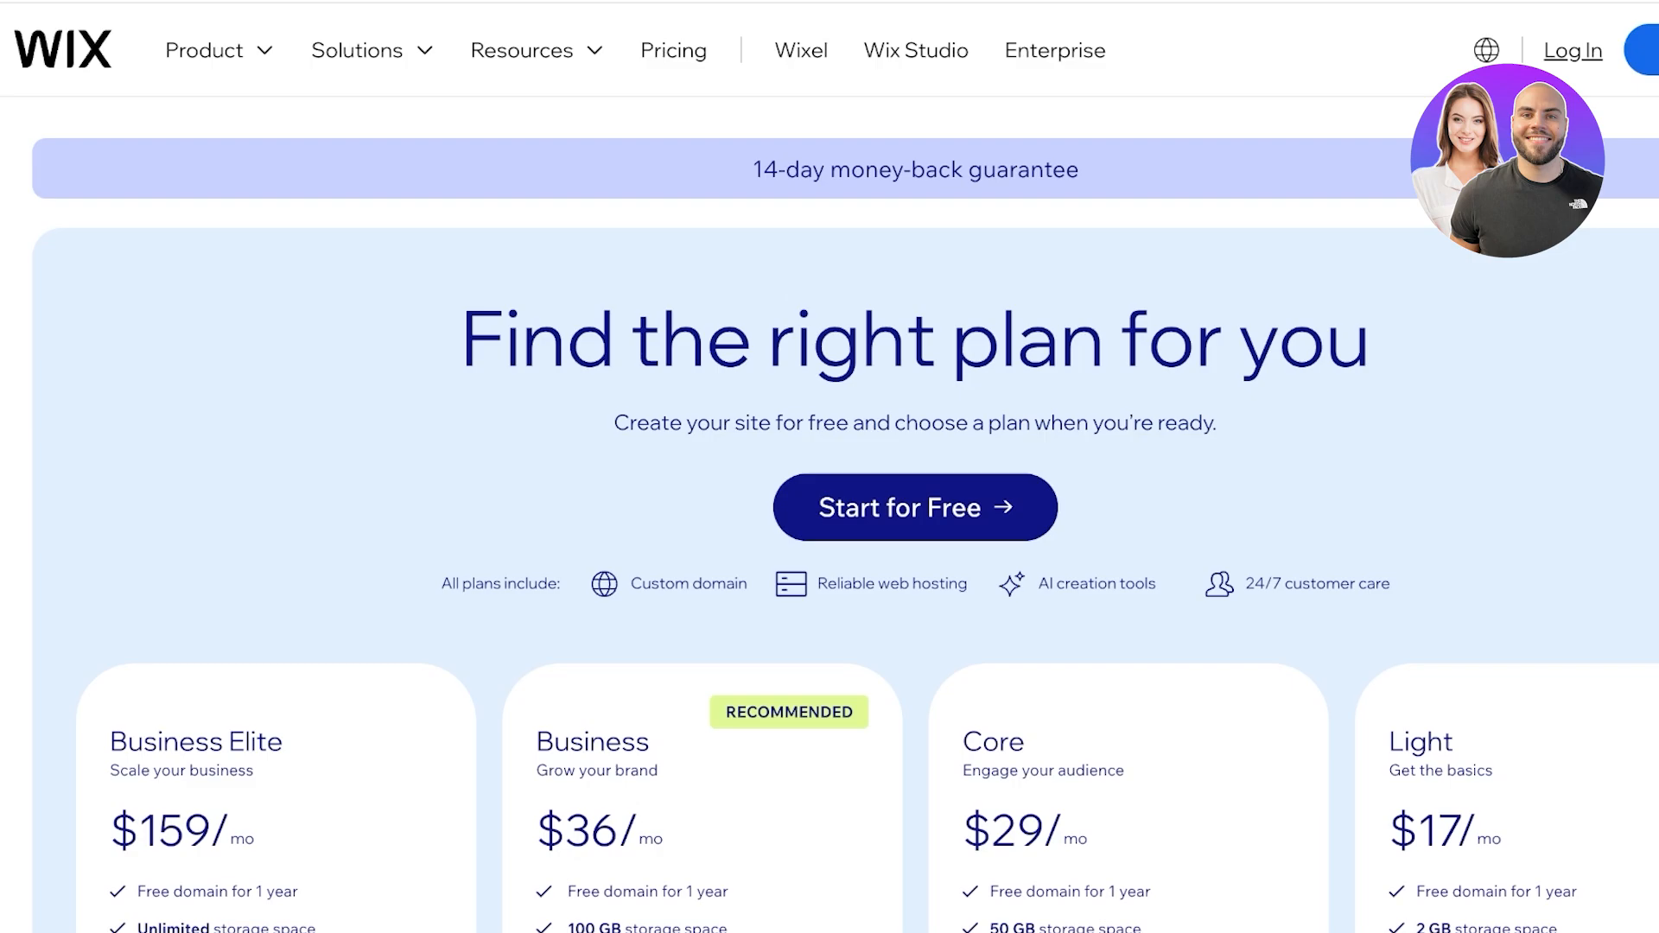
Review the Business Elite, Business, Core and Light plan cards on the Wix pricing page, including prices and included features.
scroll(829, 518, down, 5)
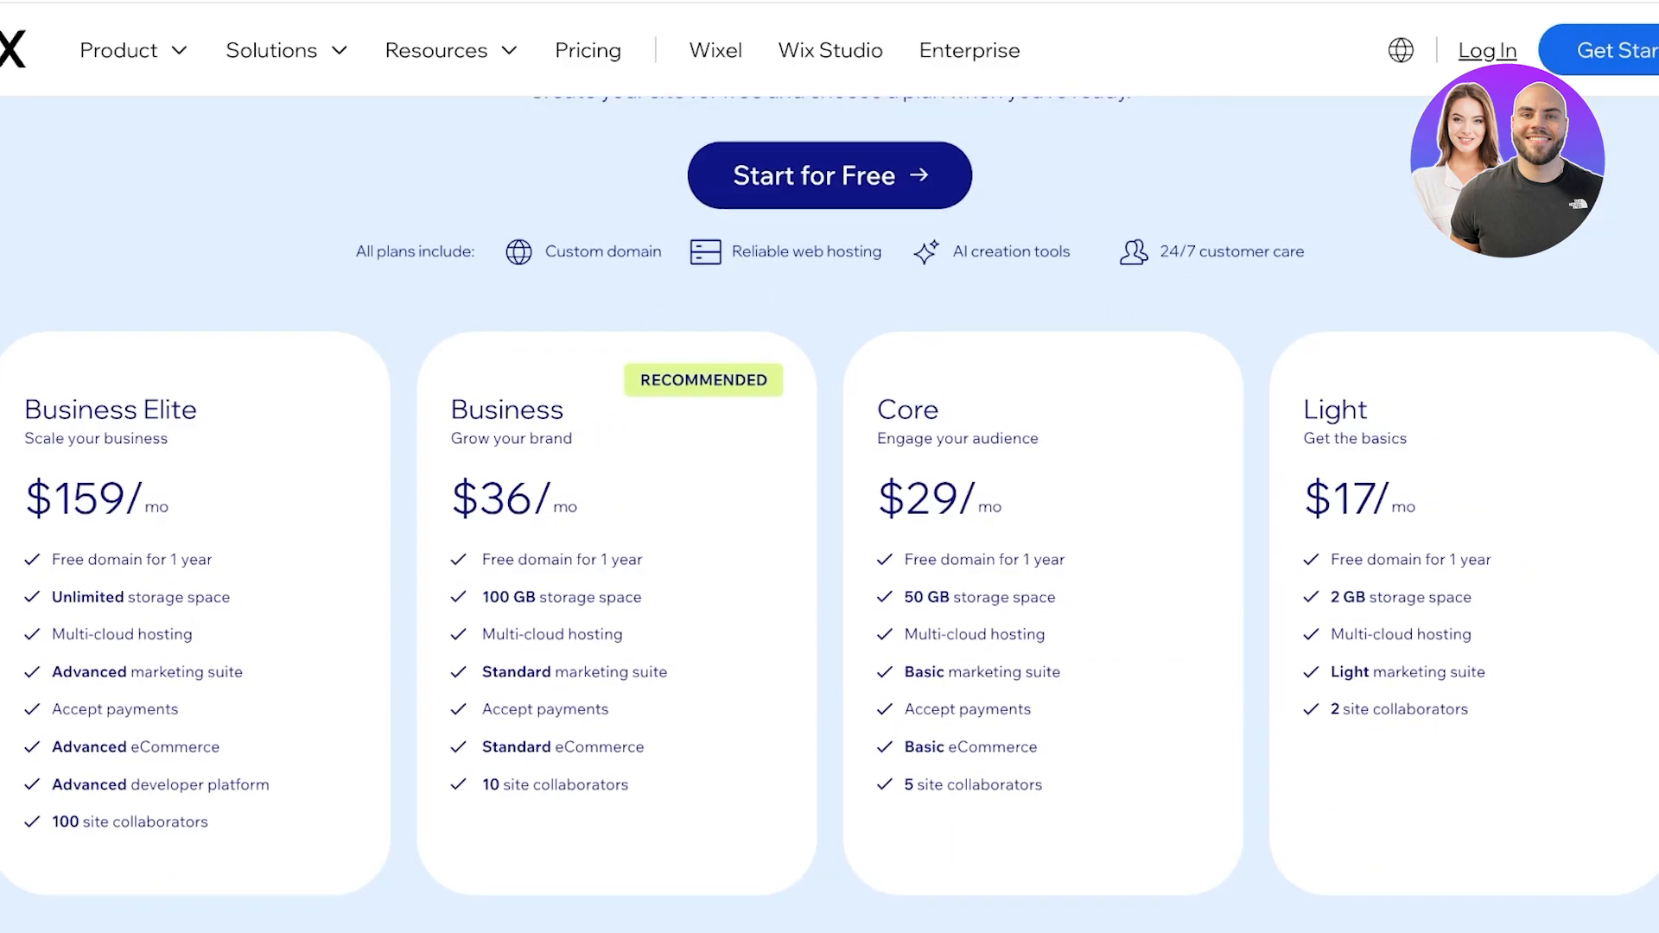
scroll(830, 518, up, 5)
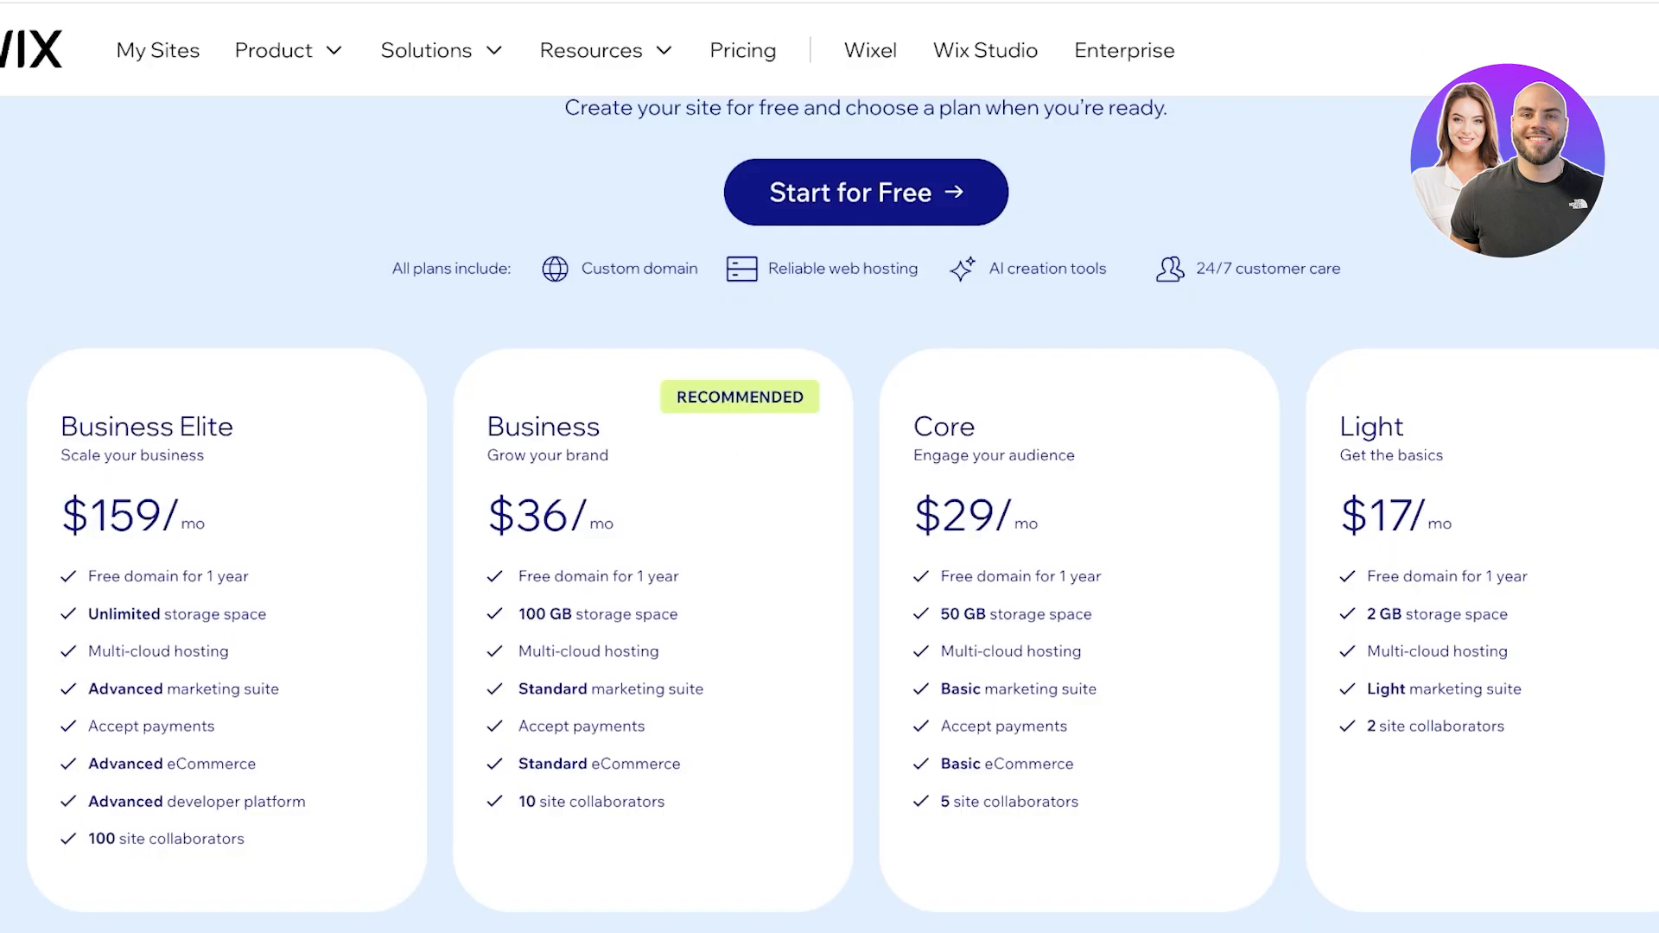
scroll(829, 519, right, 1)
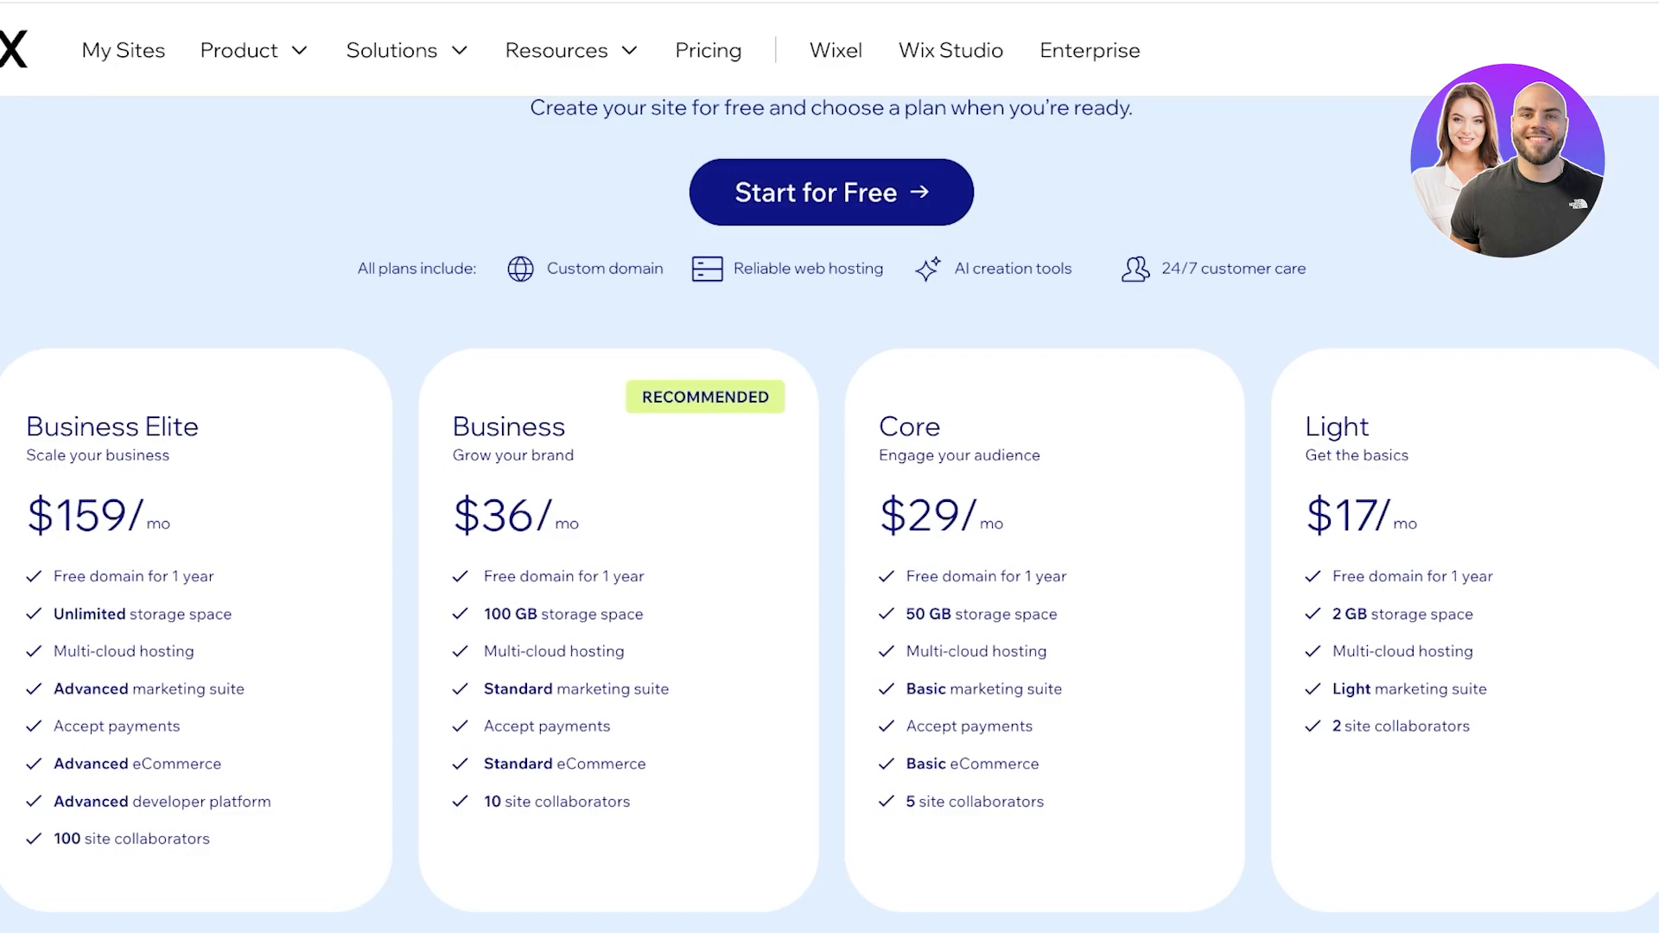
scroll(829, 519, up, 1)
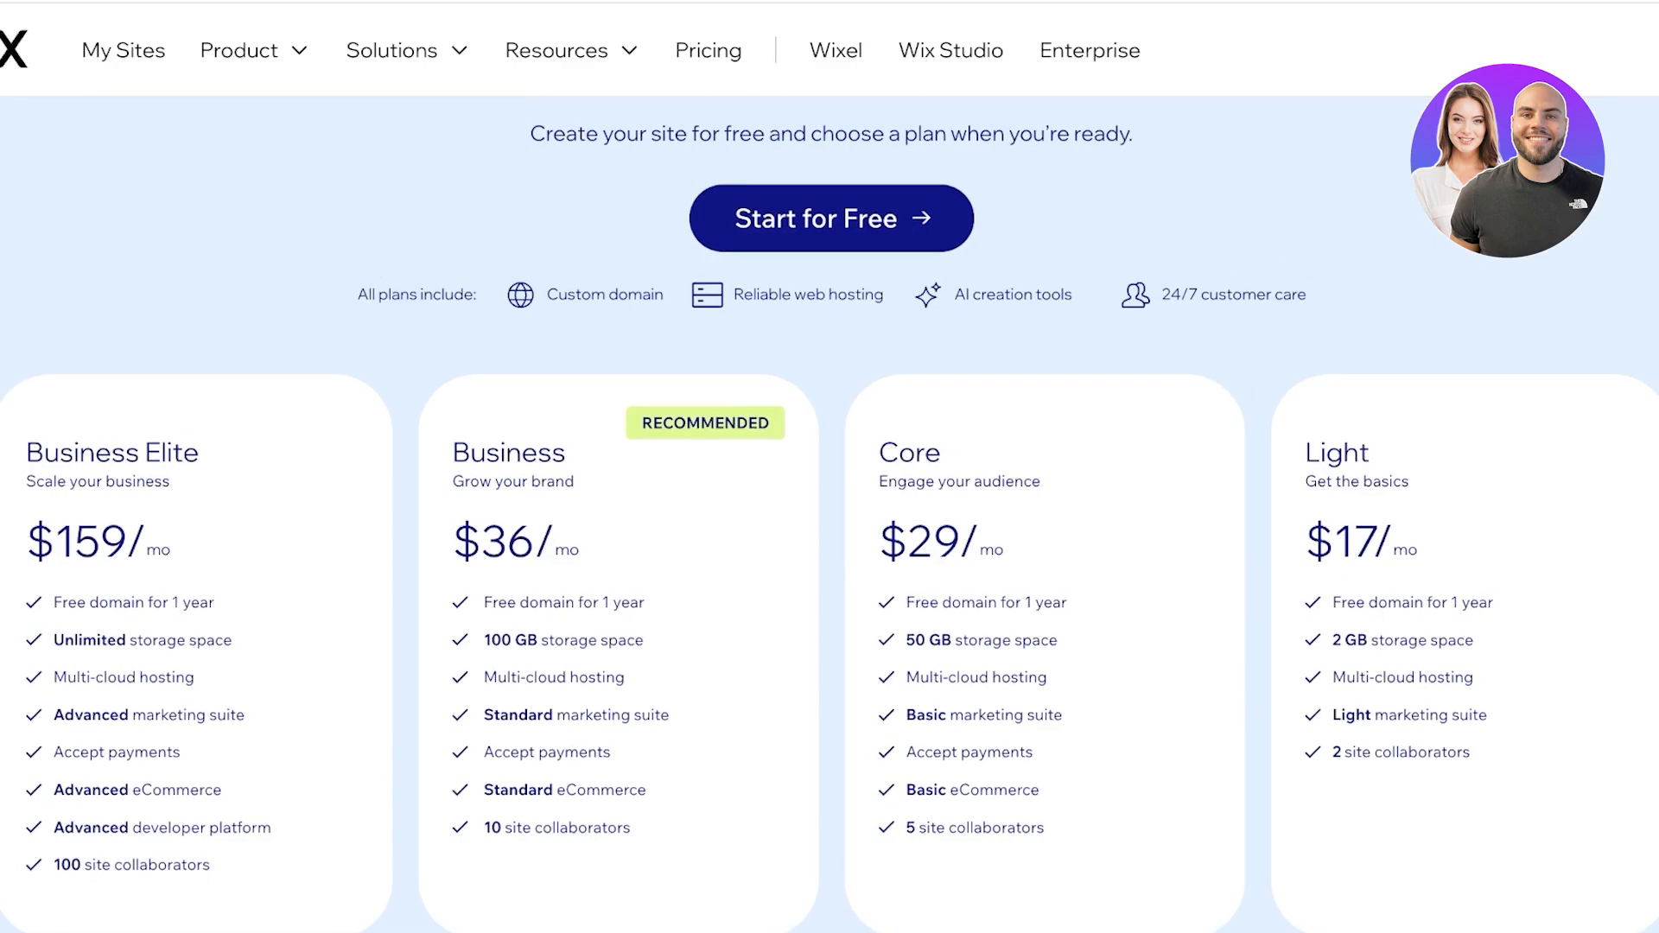
scroll(829, 518, down, 1)
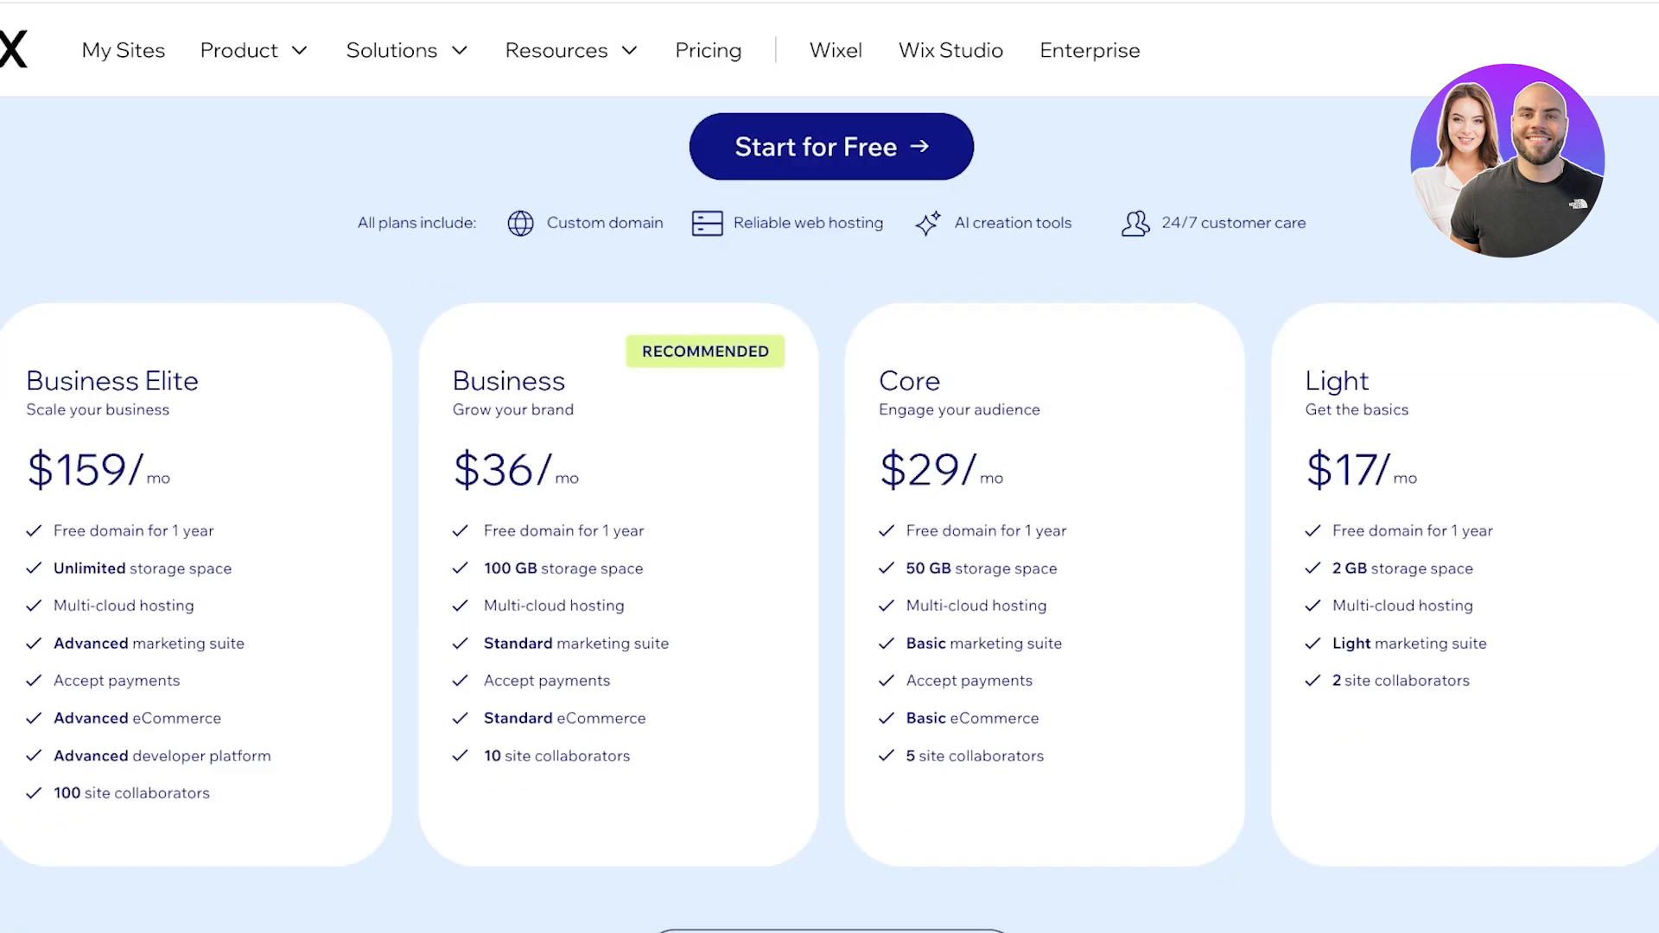
scroll(829, 519, down, 1)
scroll(830, 519, up, 1)
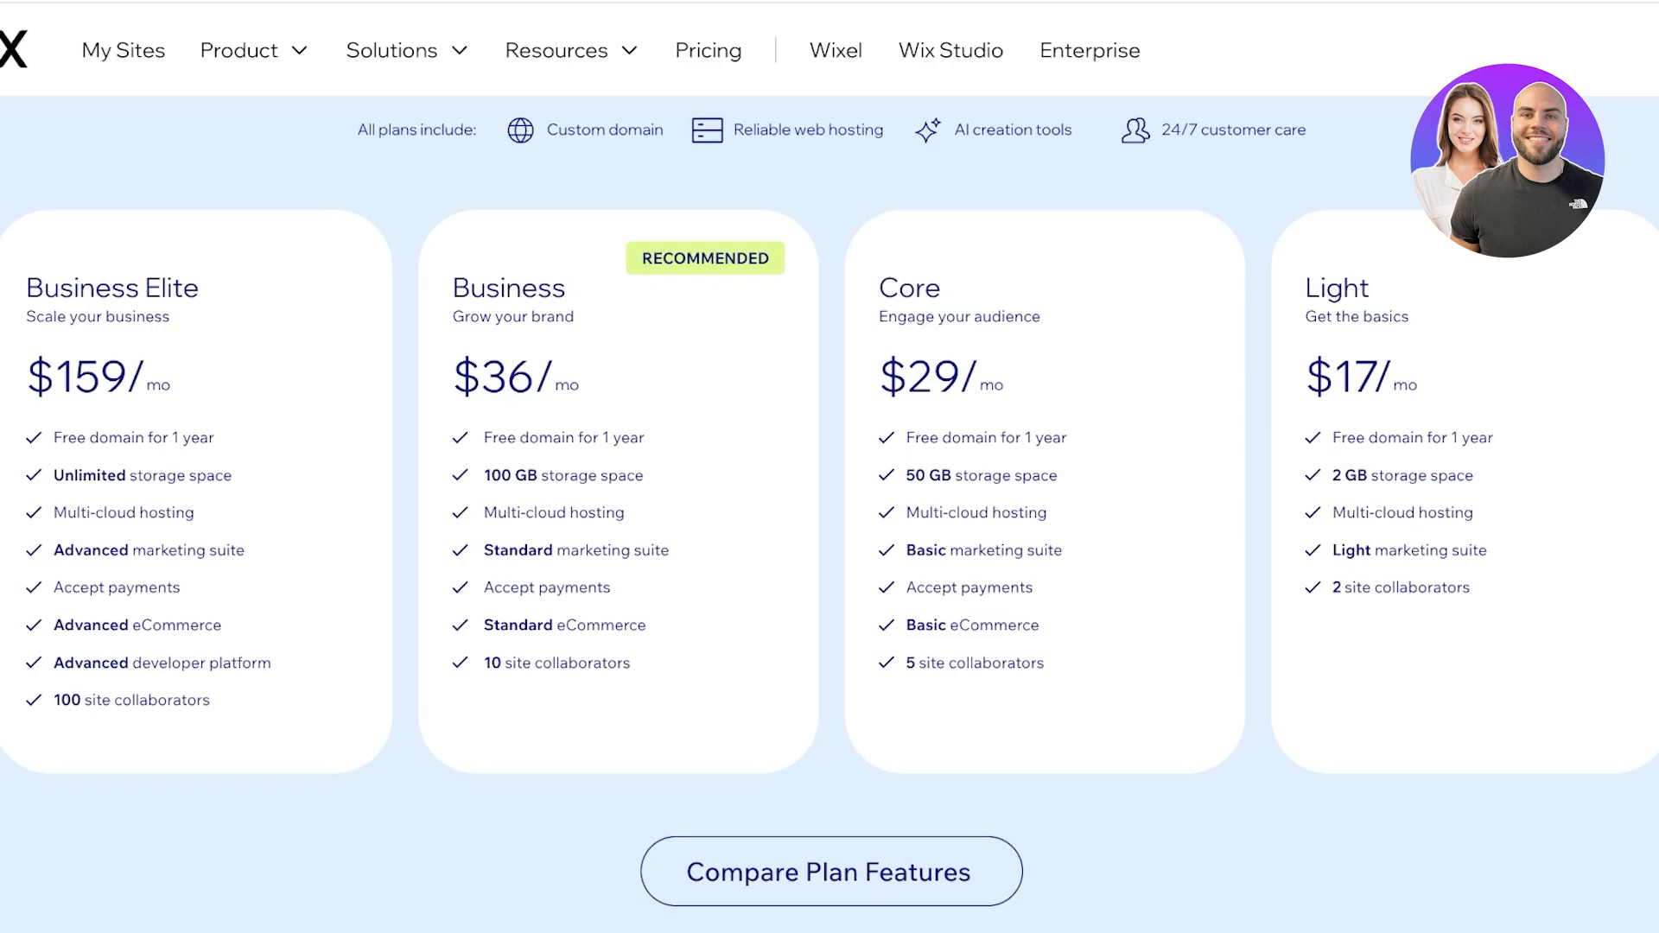
scroll(830, 518, down, 1)
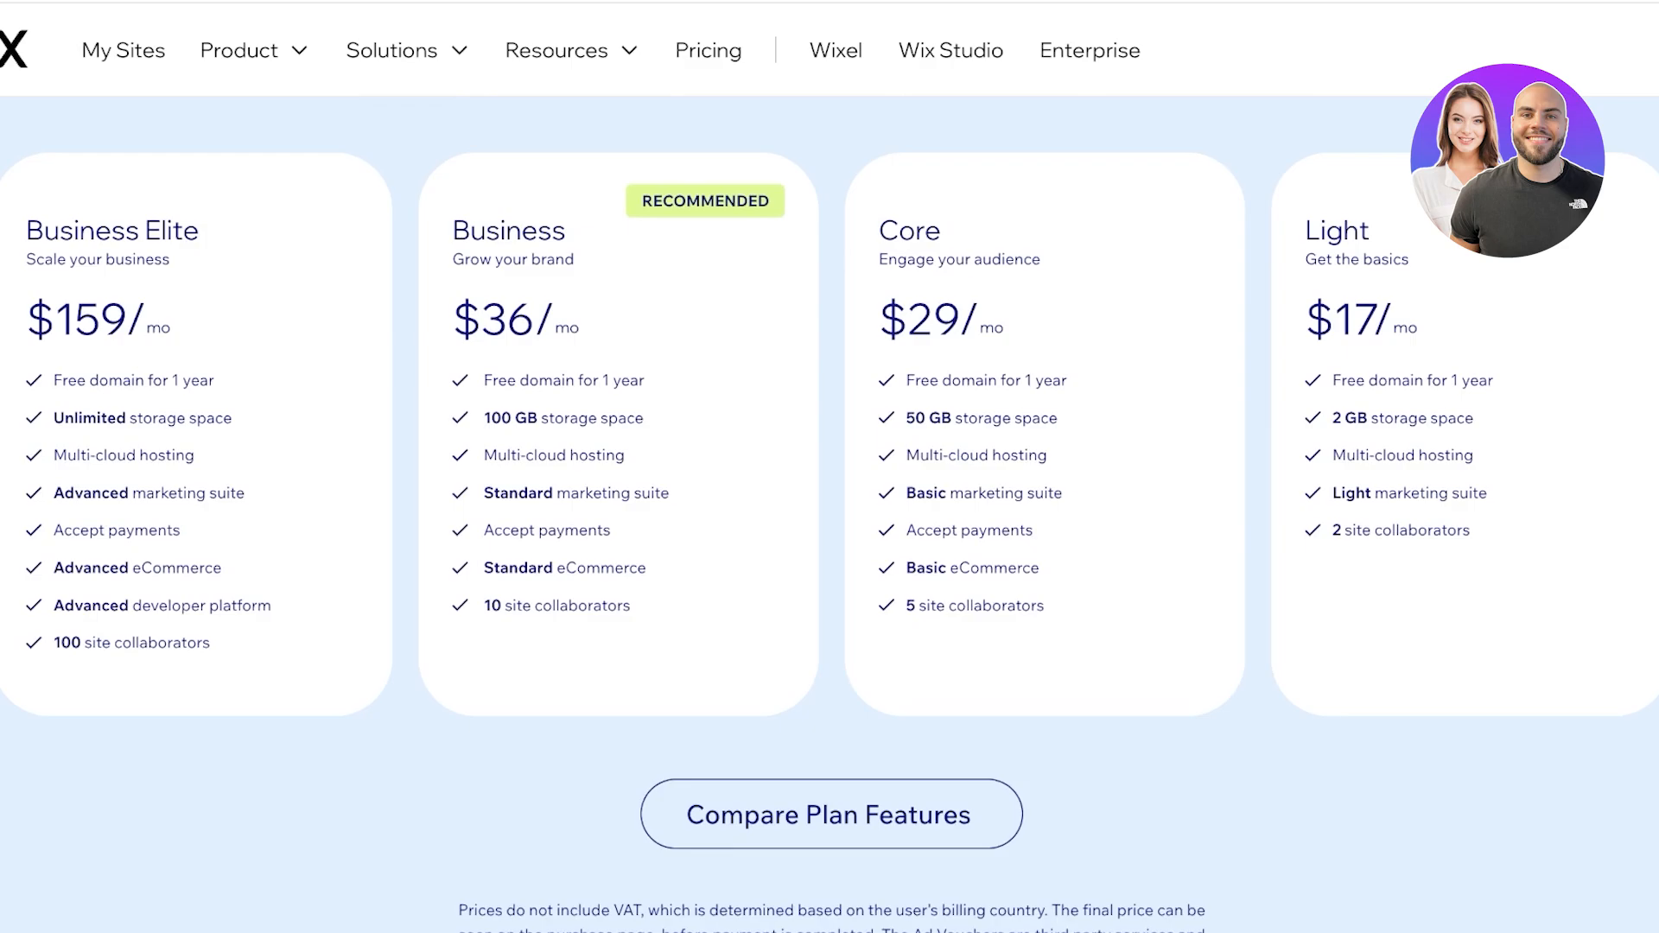
Open the plan feature comparison and examine the site features, marketing suite, payment tools and eCommerce platform sections.
click(831, 813)
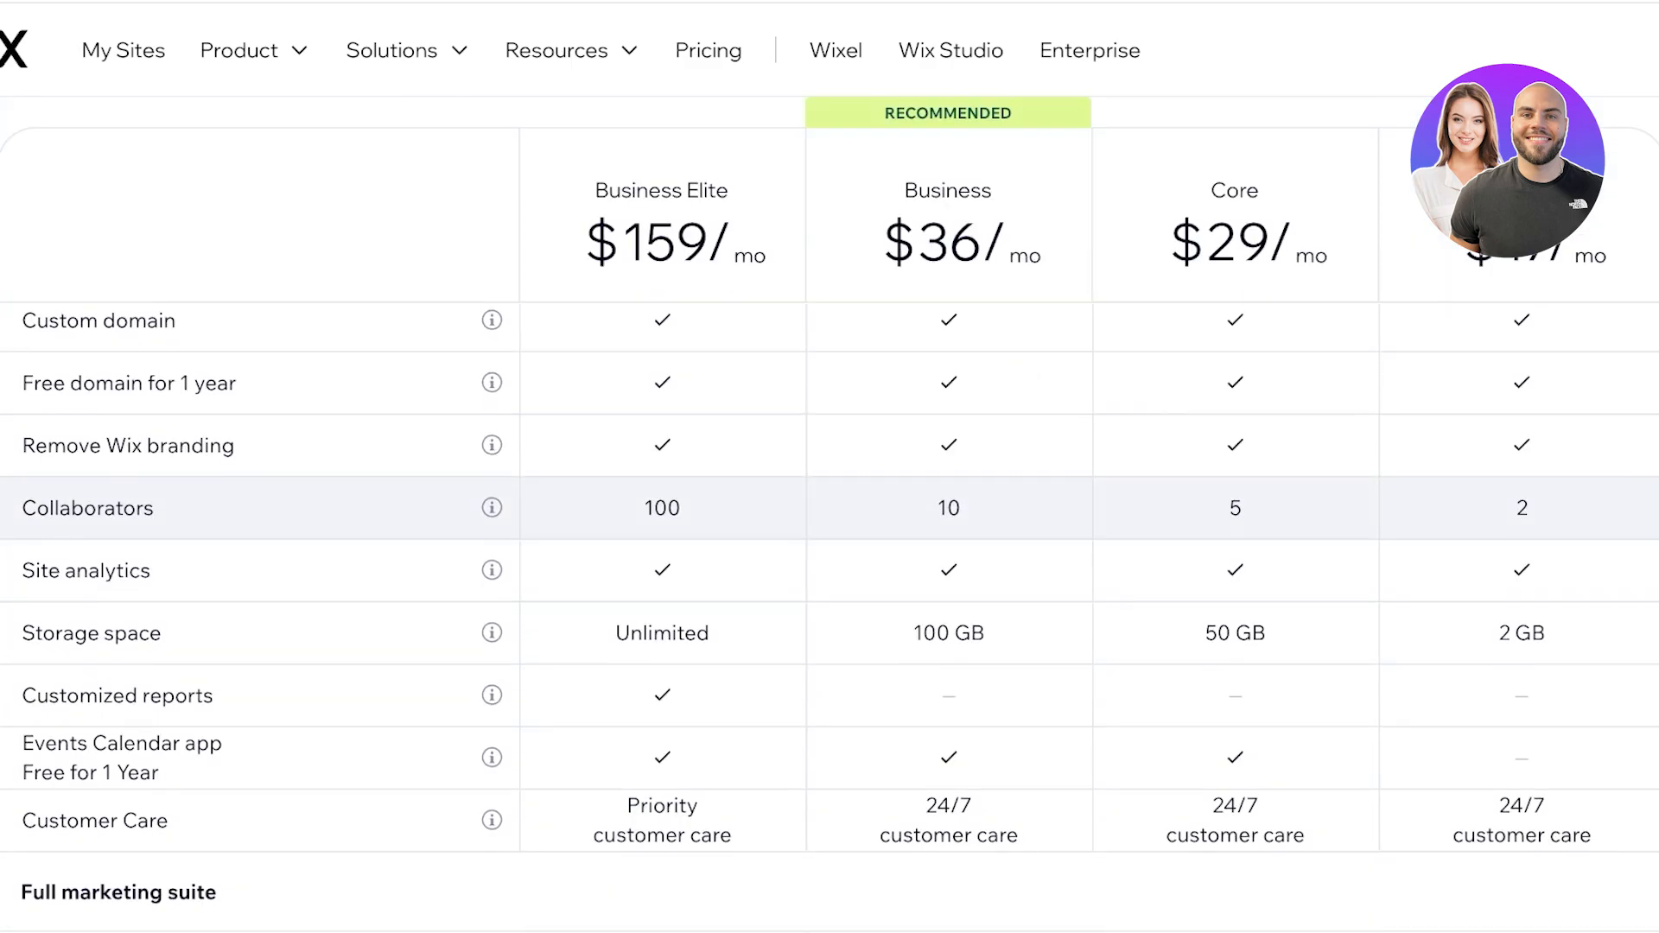
drag(935, 508, 948, 508)
scroll(829, 519, up, 4)
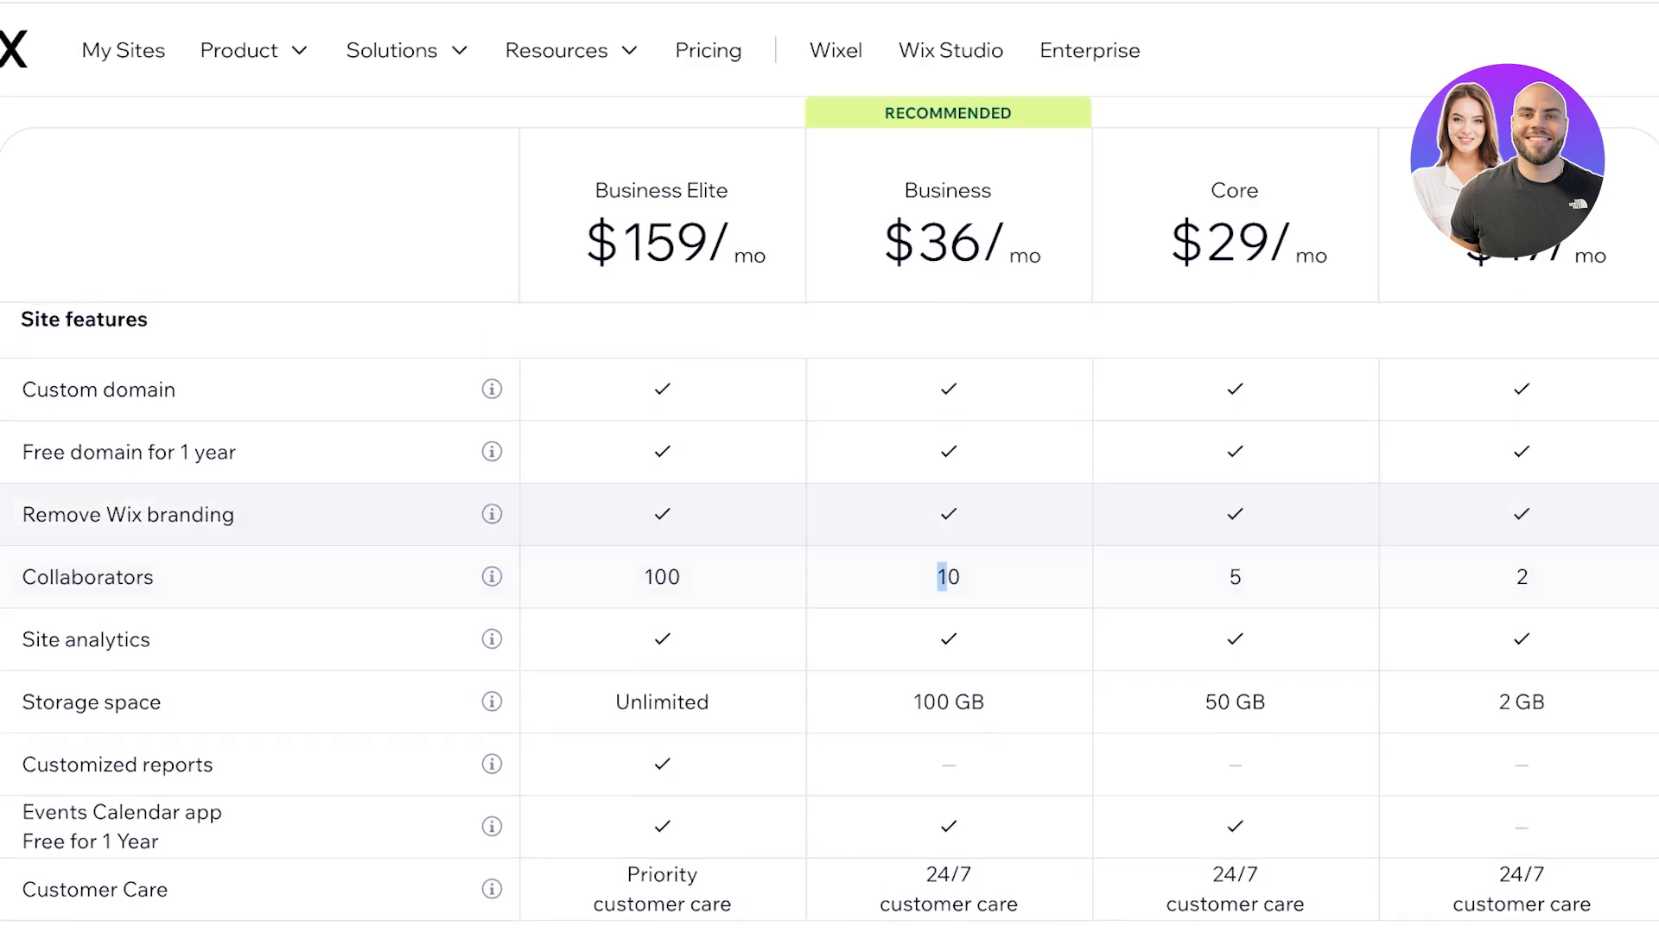
scroll(829, 518, down, 10)
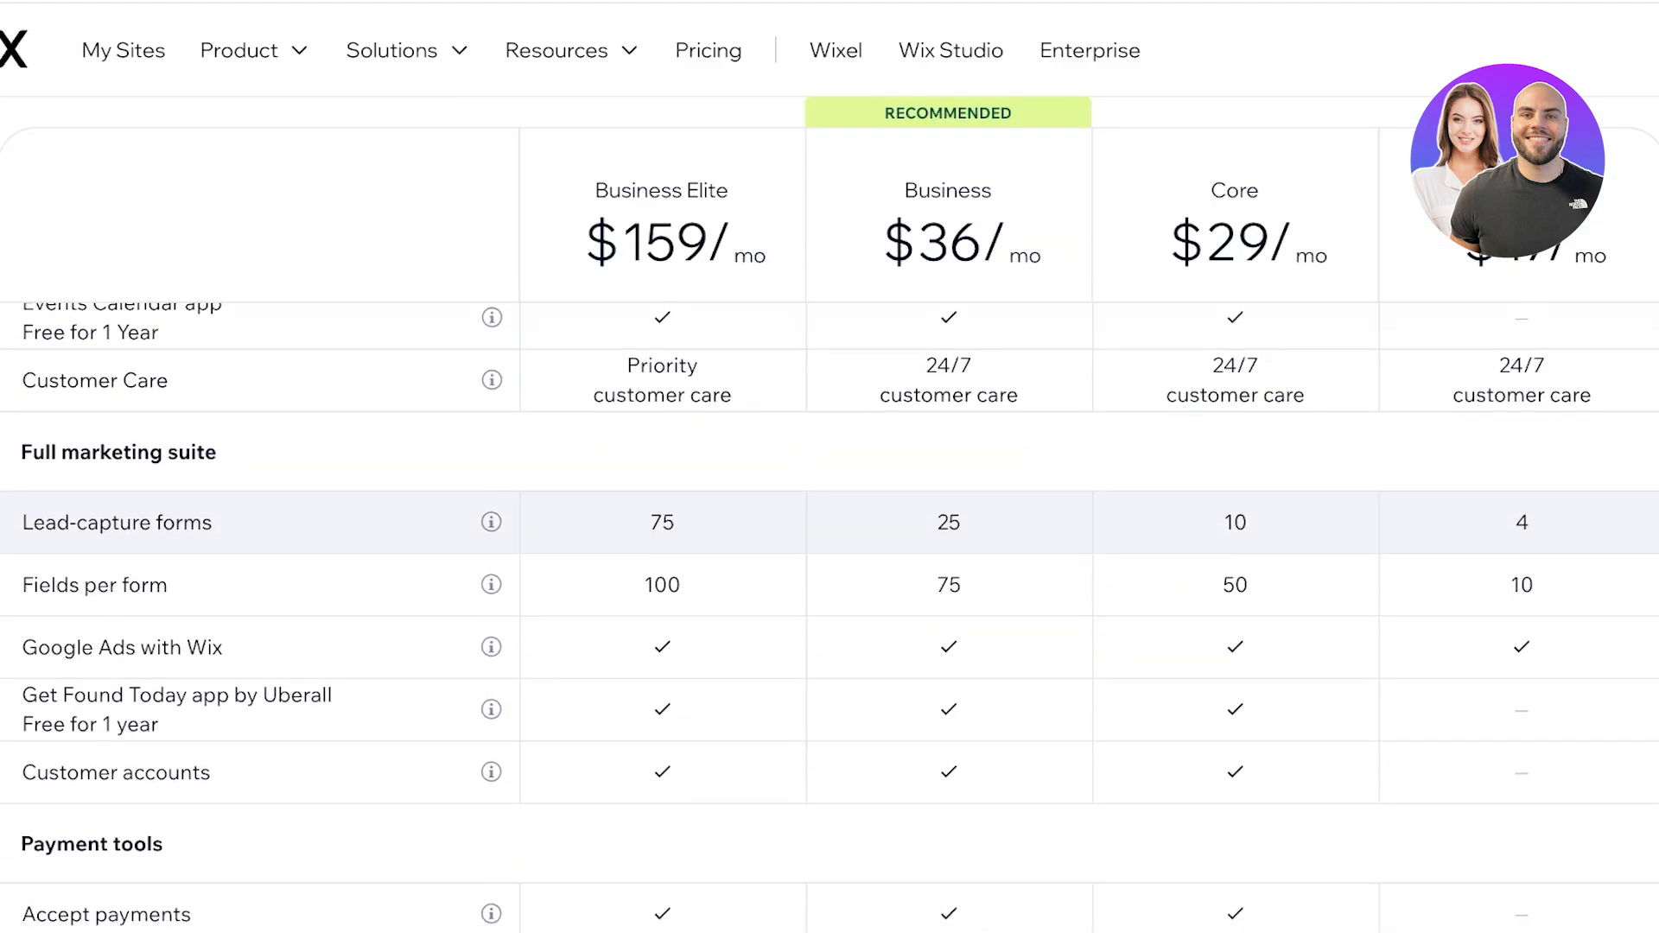
scroll(829, 434, down, 3)
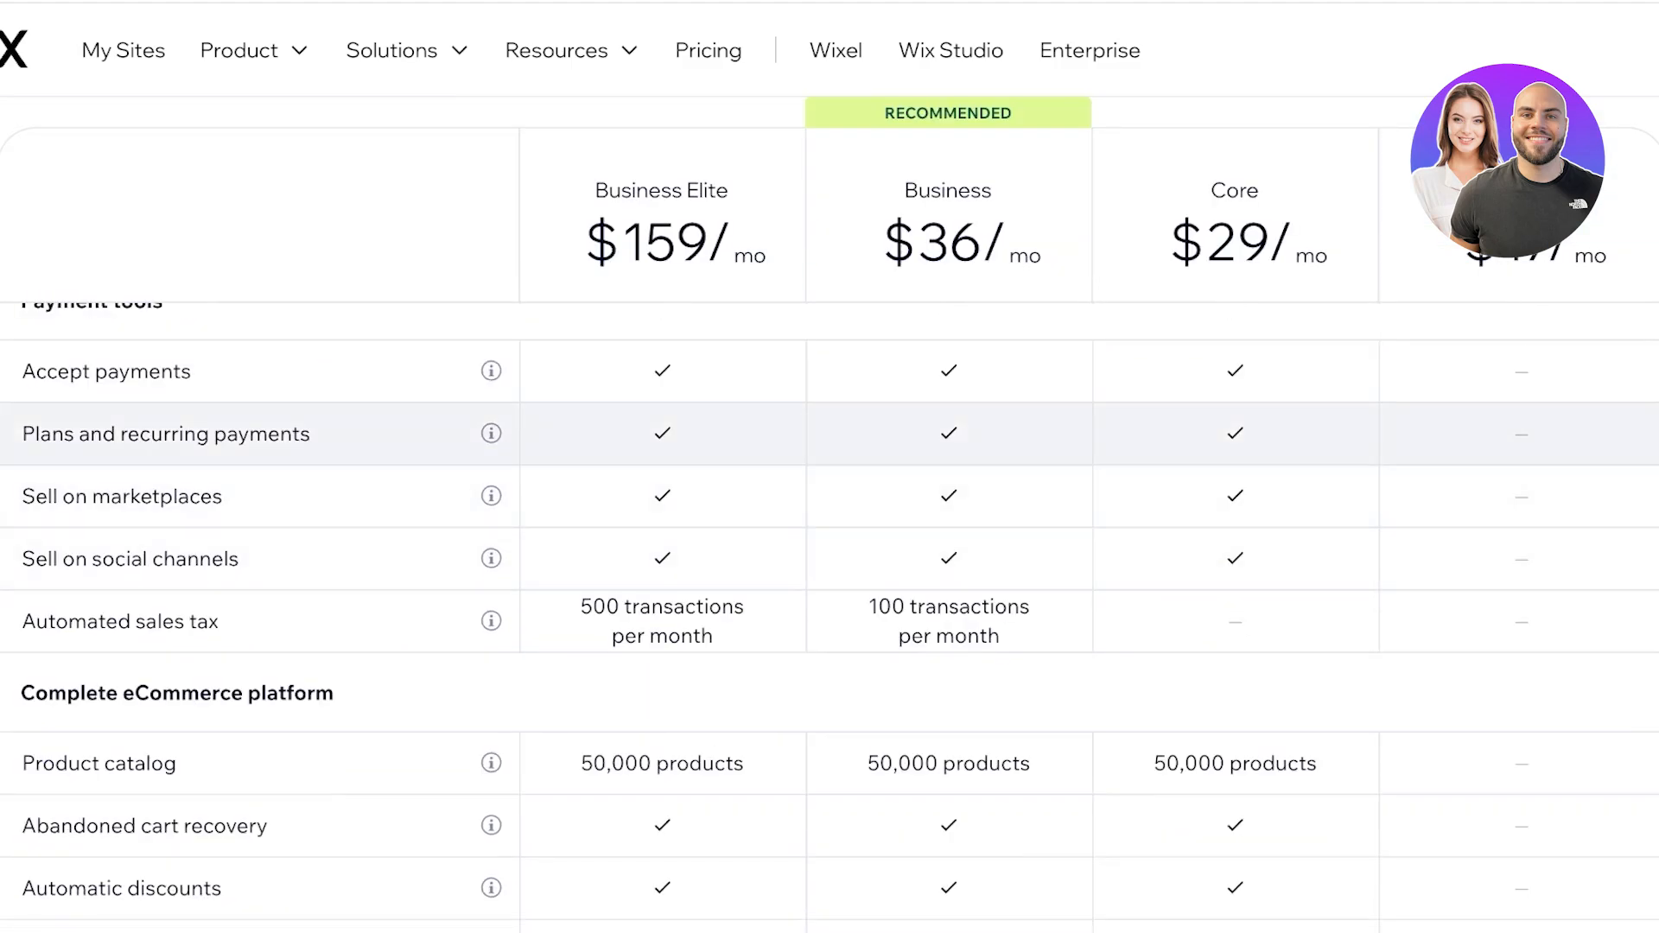
drag(877, 606, 999, 636)
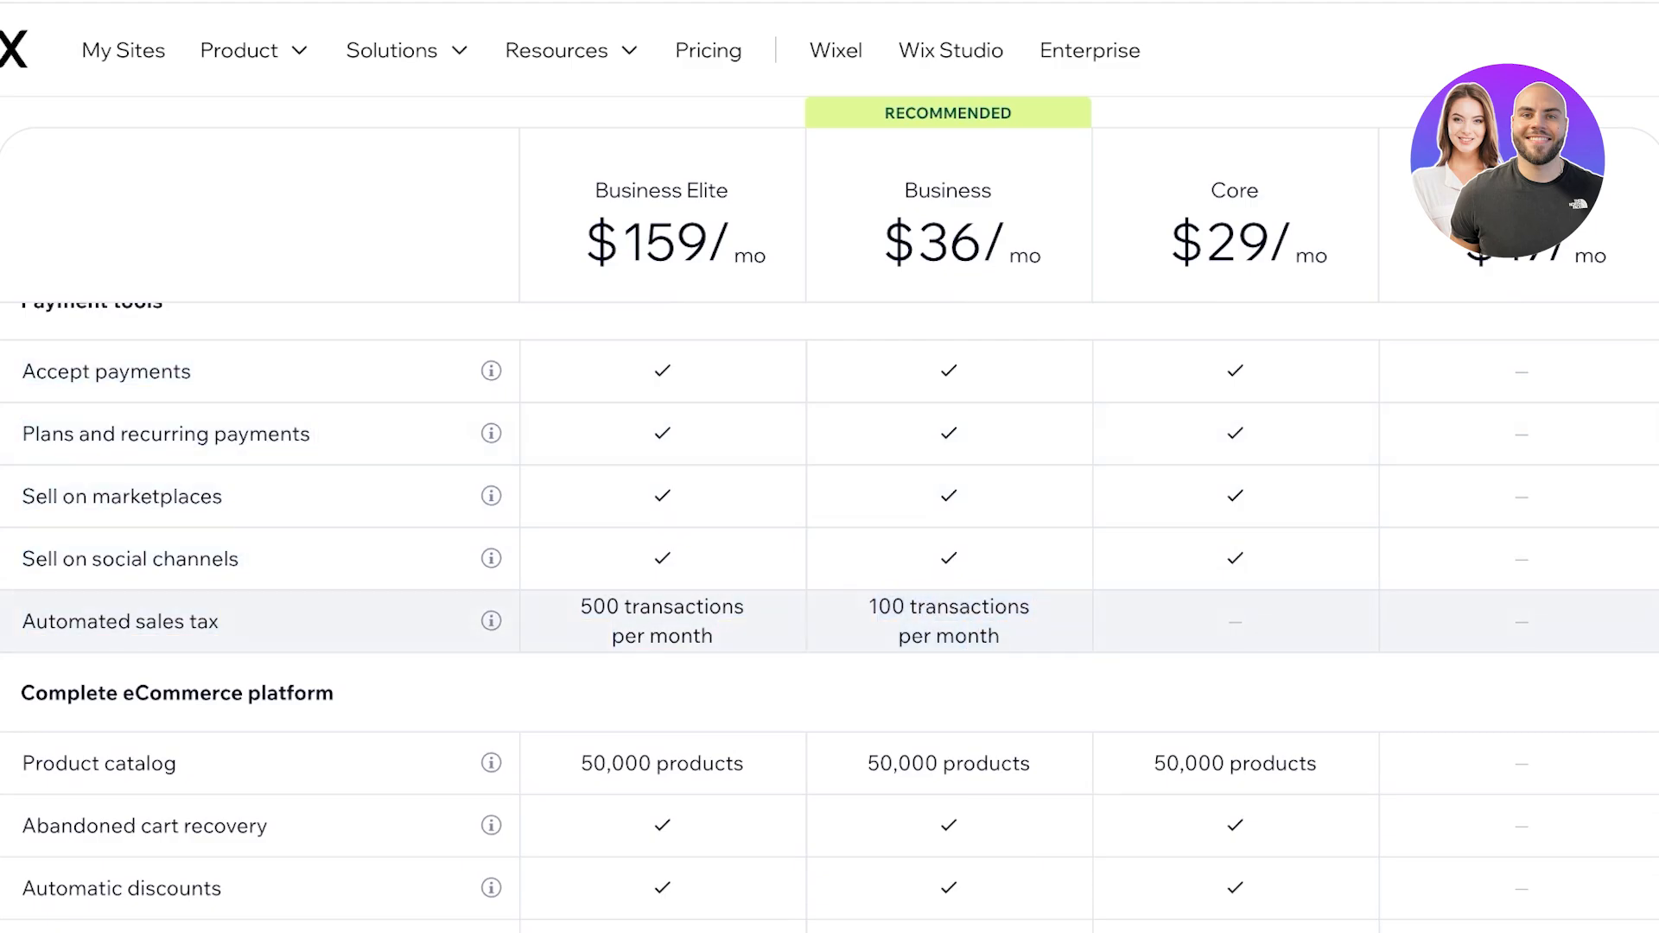
scroll(829, 613, down, 2)
scroll(829, 644, down, 1)
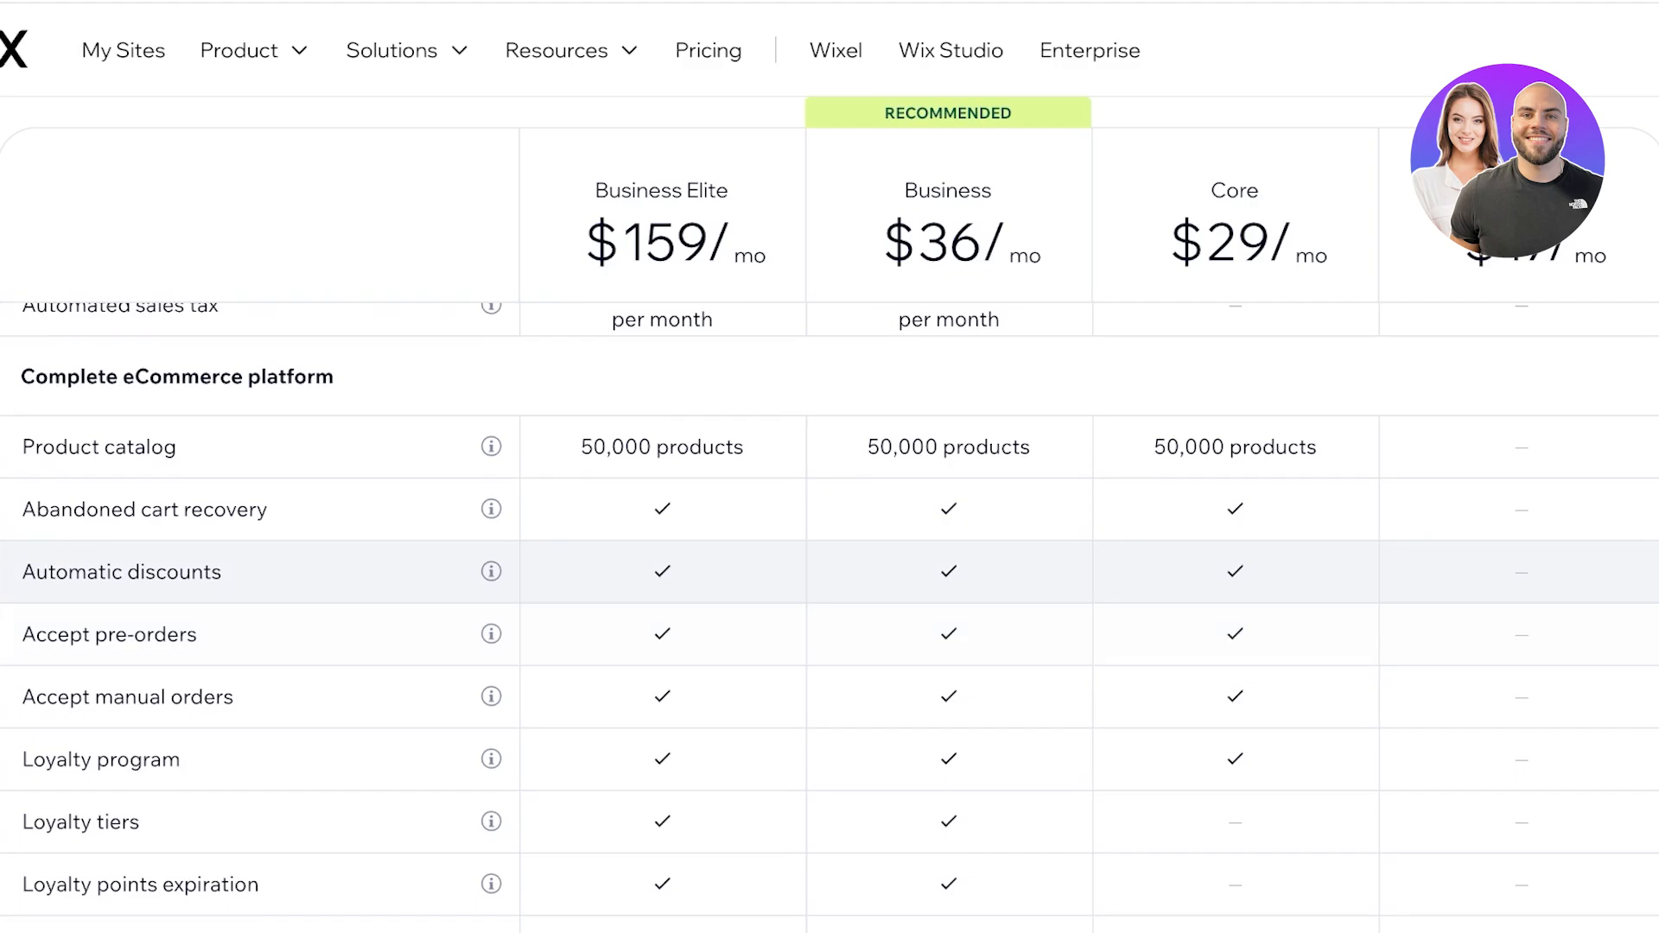
scroll(829, 616, down, 5)
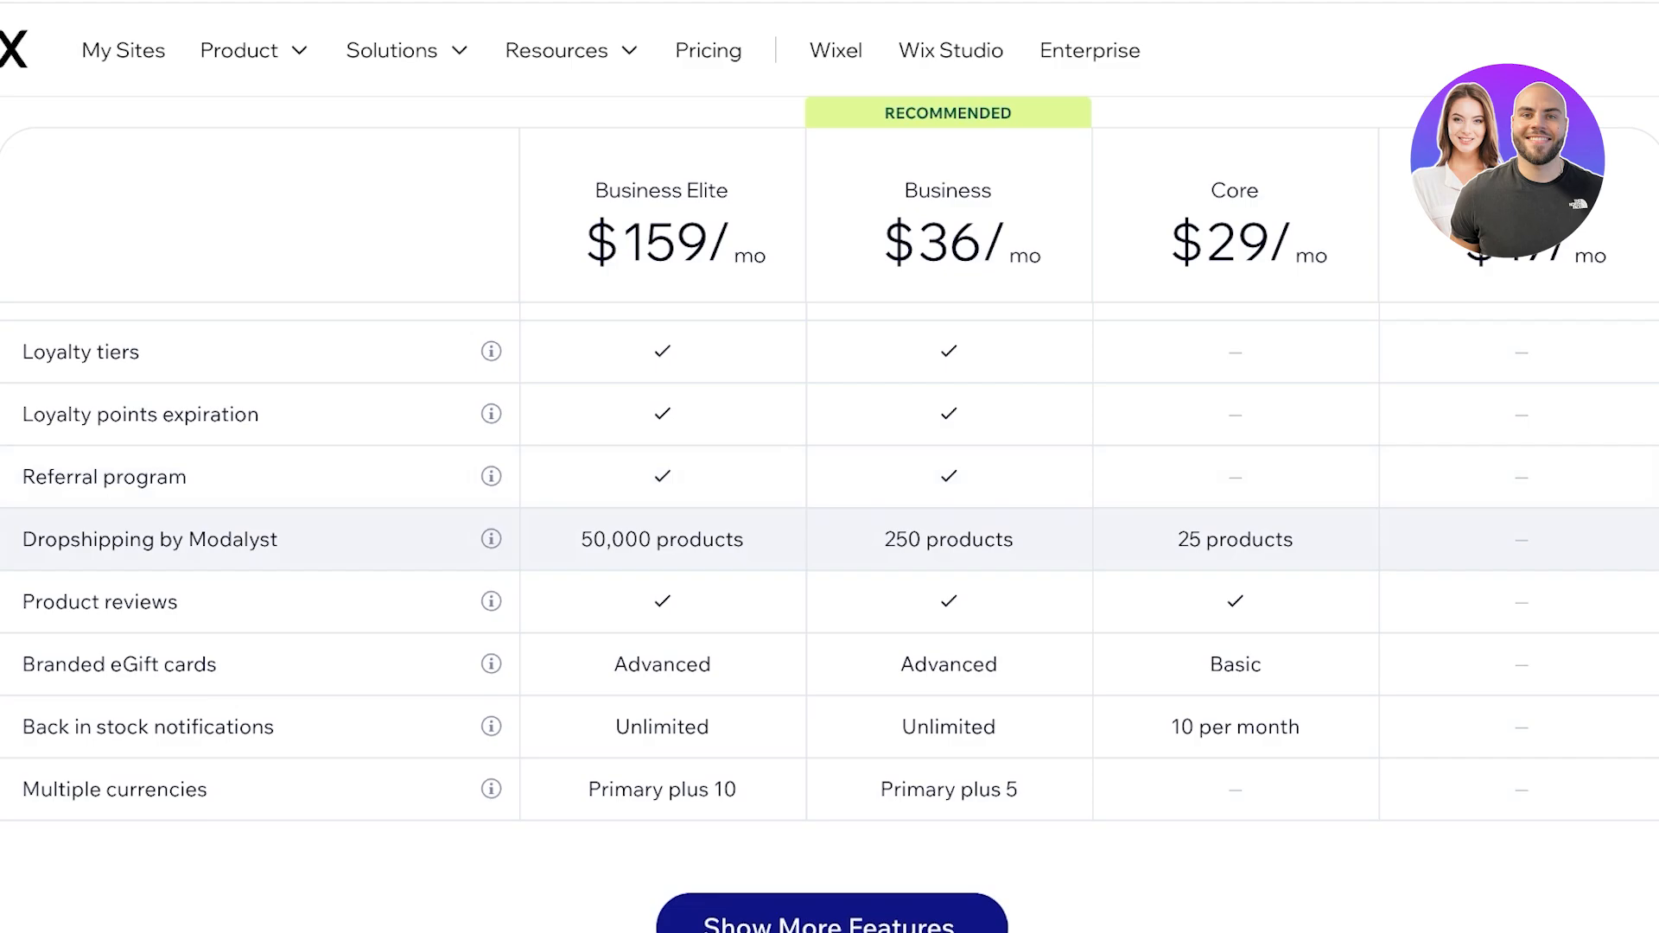
scroll(830, 539, down, 5)
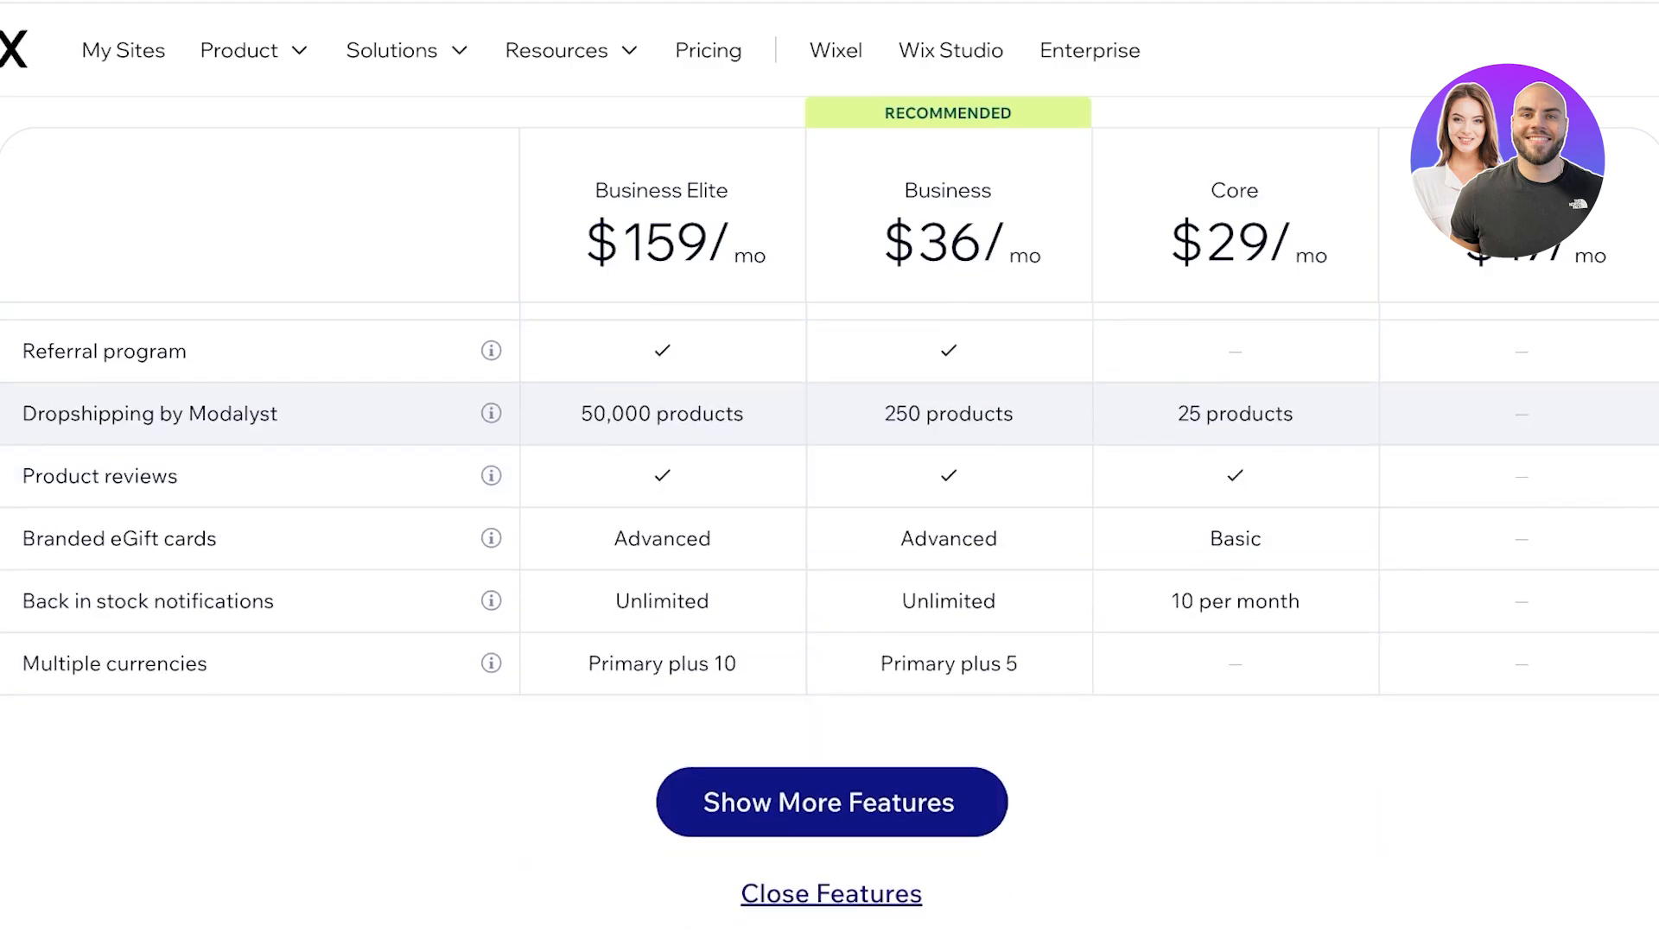
Show more features in the plan comparison and look them over, then return to the Vessa Steves dashboard's home page.
click(831, 512)
scroll(831, 515, down, 6)
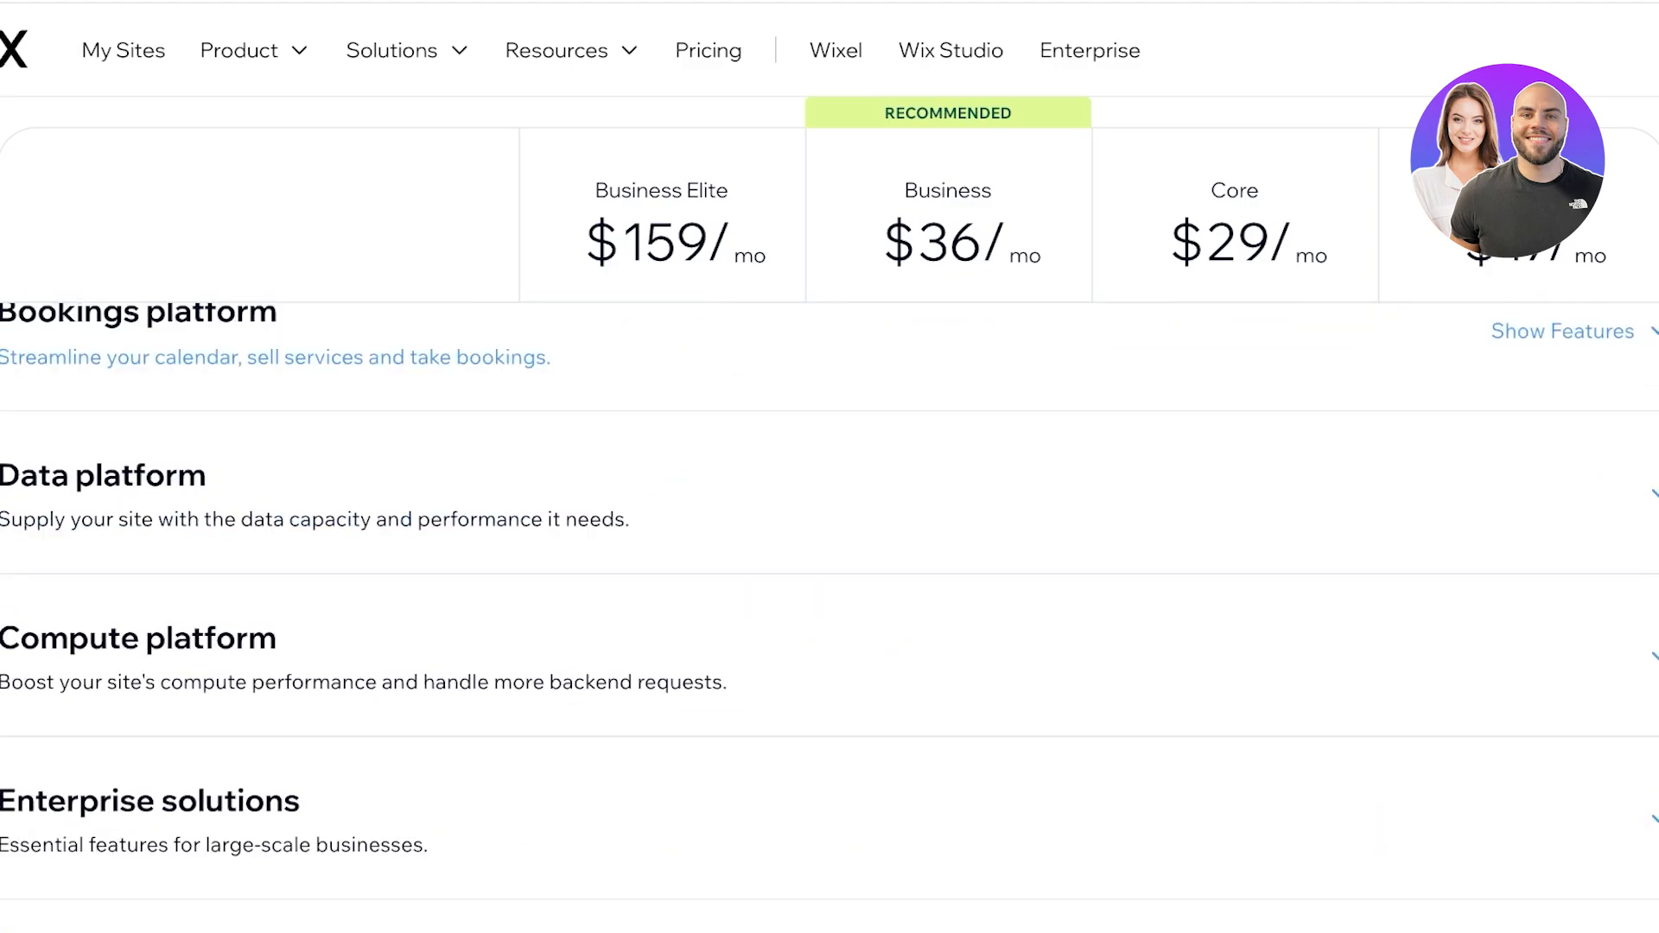
scroll(830, 518, up, 6)
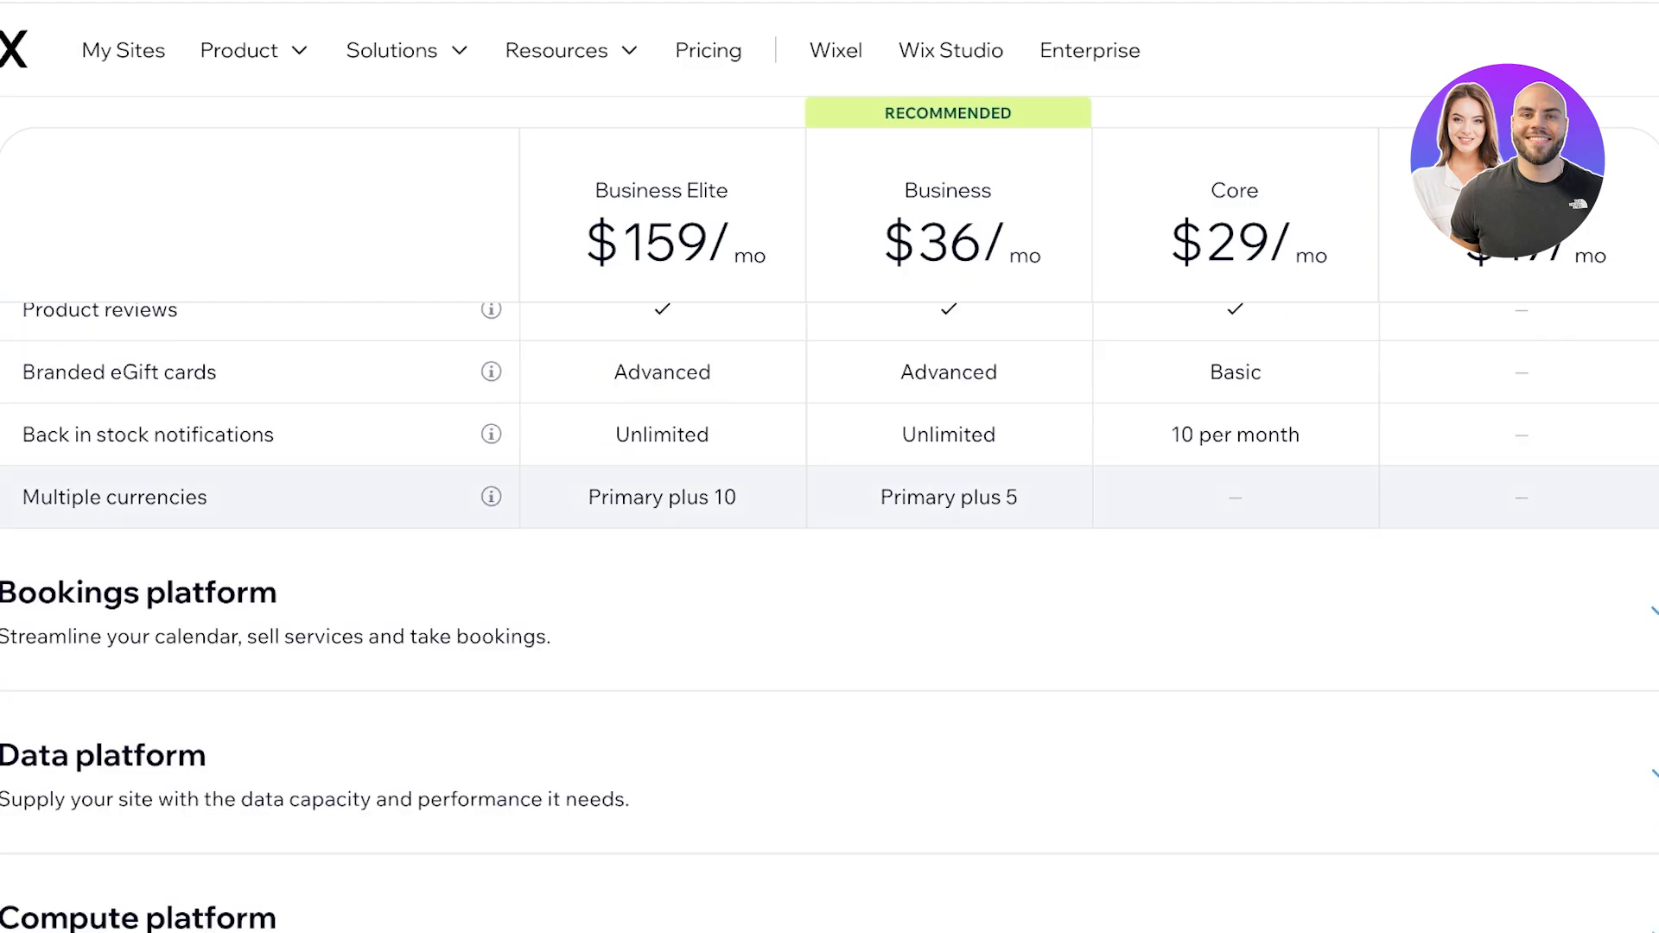
scroll(829, 518, up, 15)
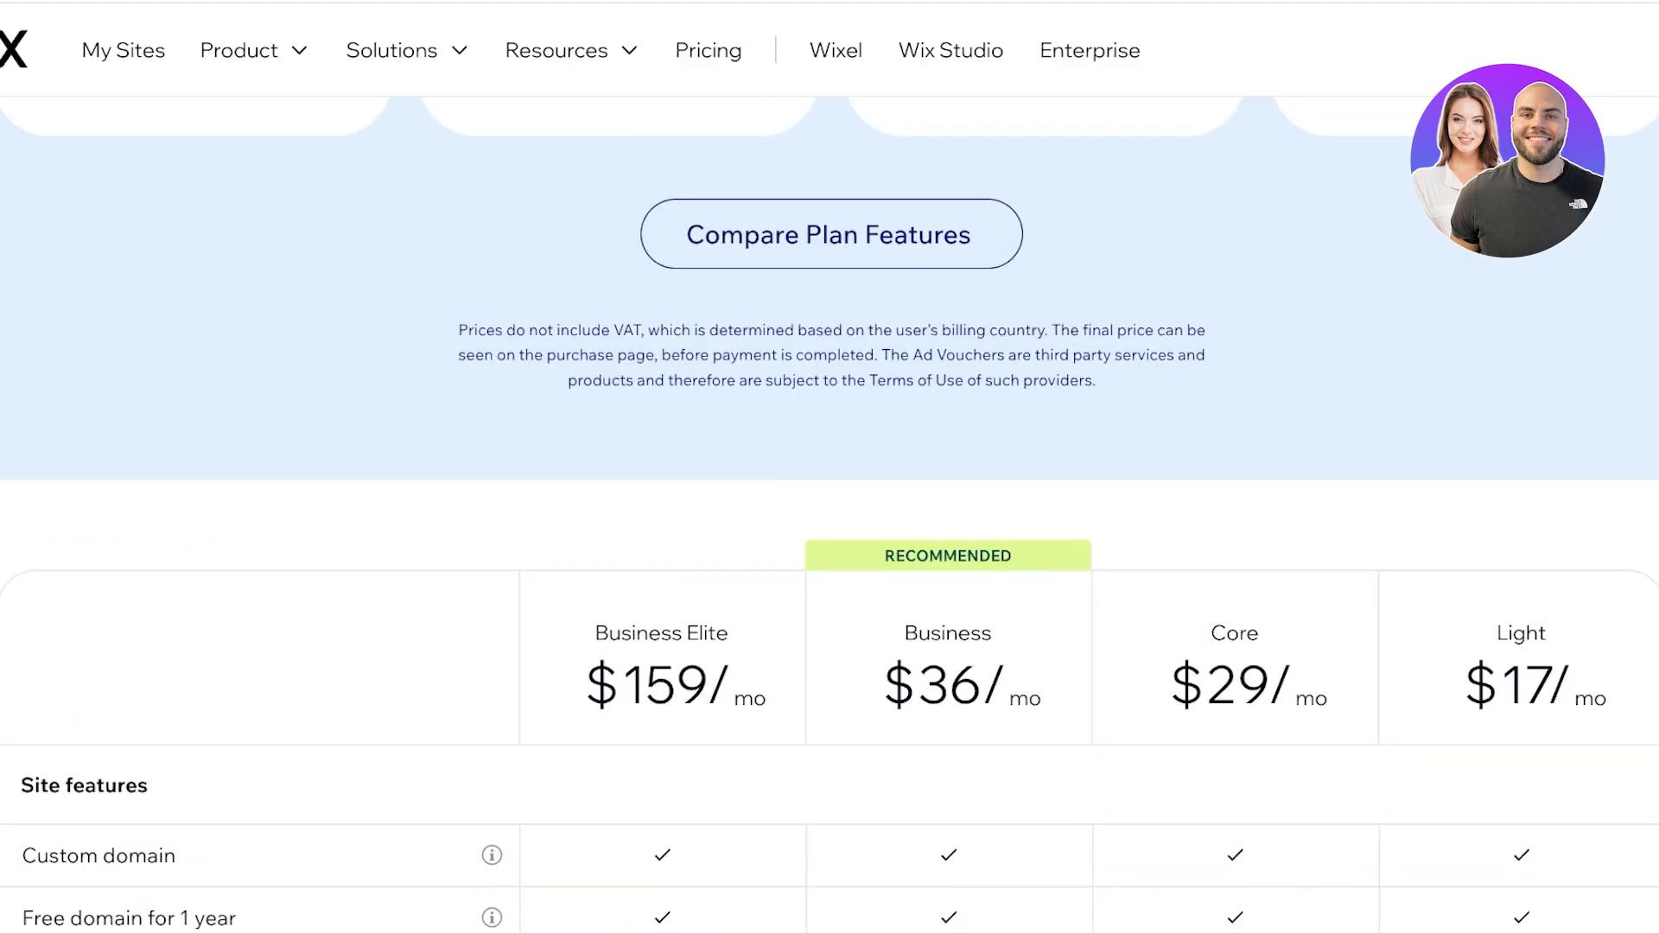
scroll(829, 518, down, 9)
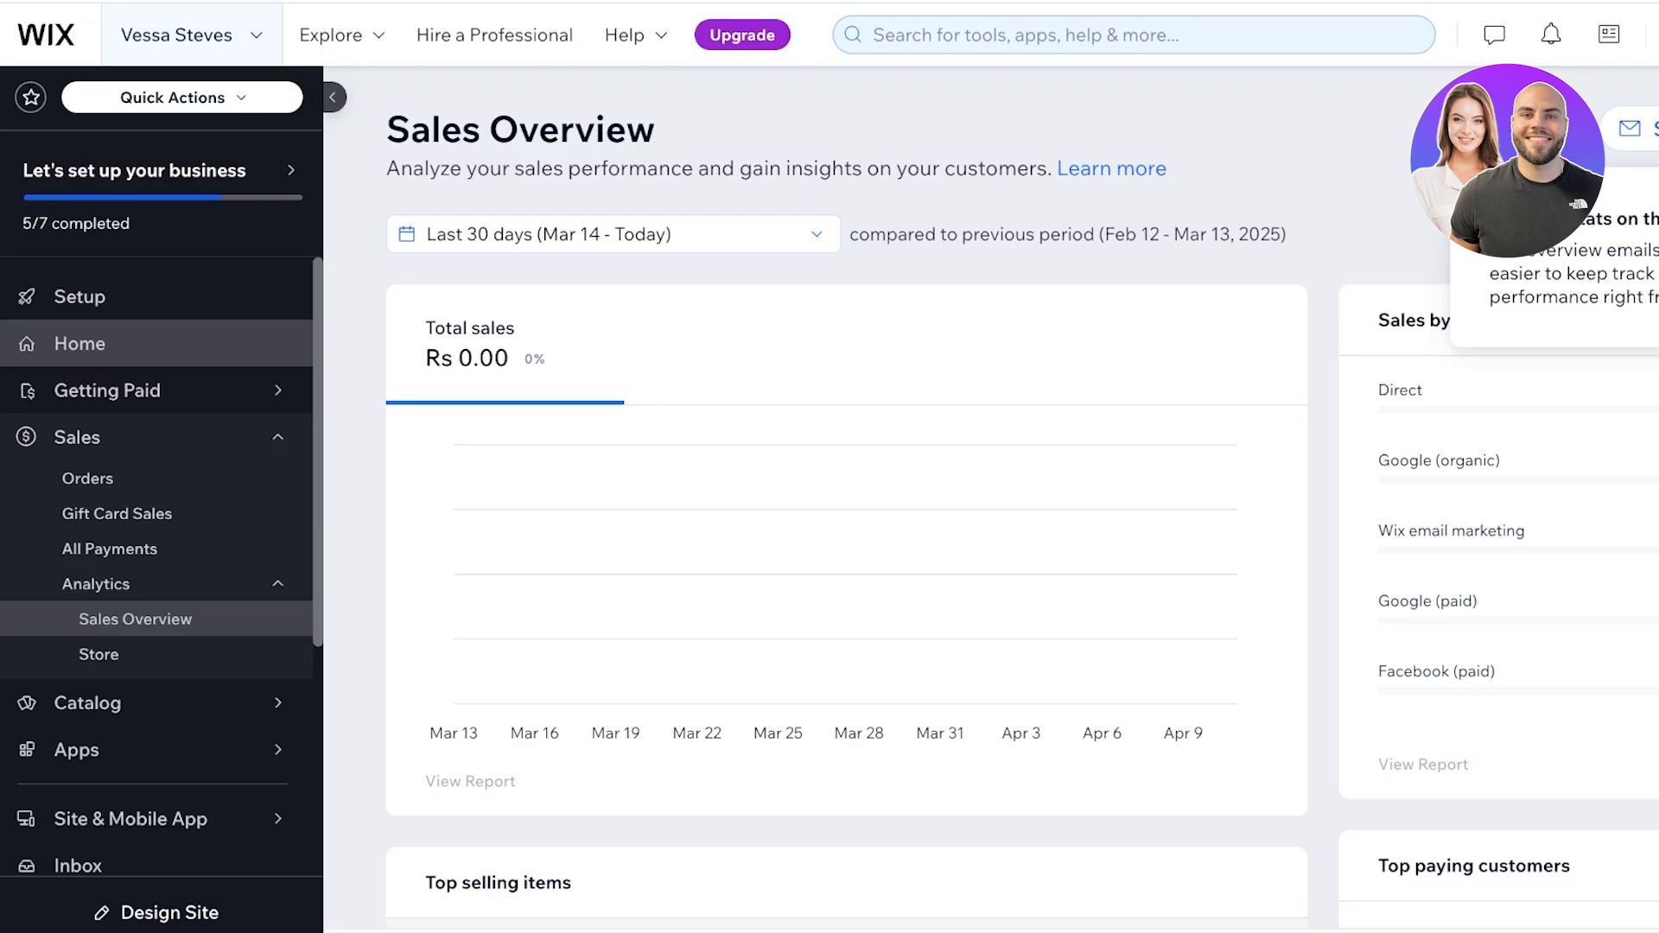
click(80, 343)
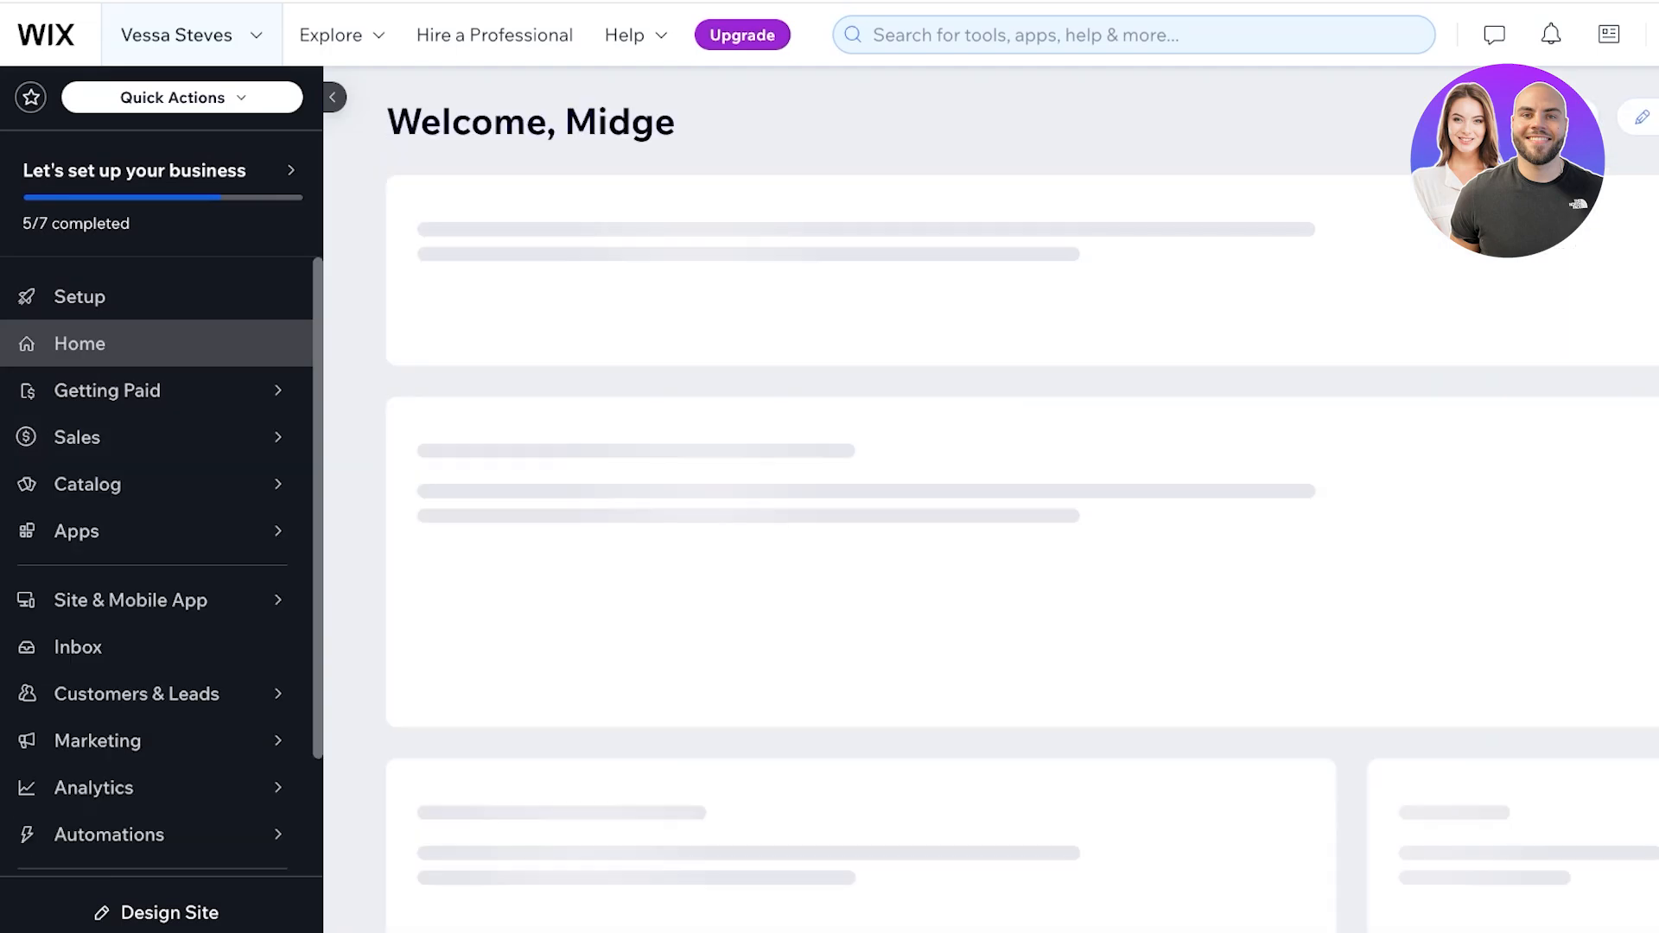